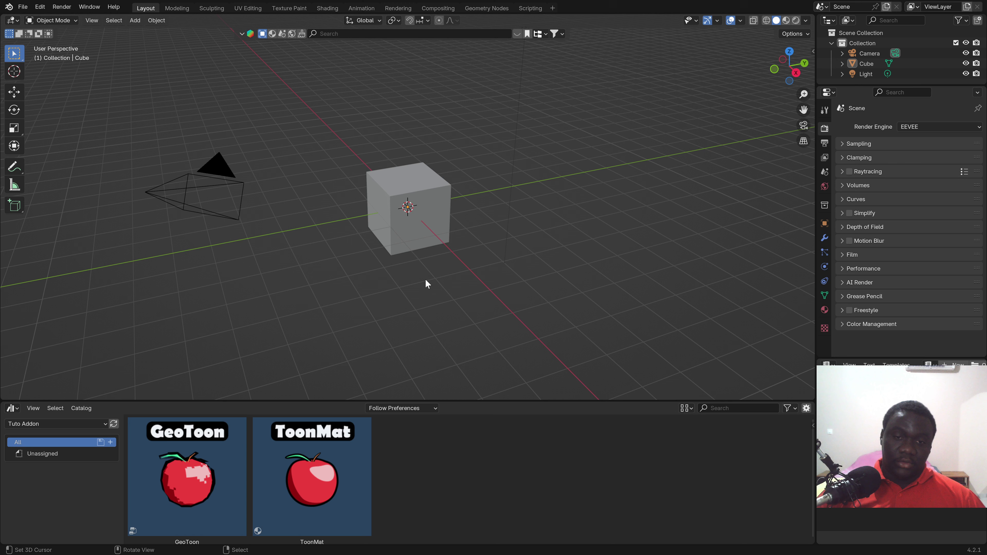
Select the default cube and collapse the asset browser to its header to enlarge the 3D view
scroll(377, 270, "up", 2)
scroll(432, 234, "down", 3)
left_click(432, 230)
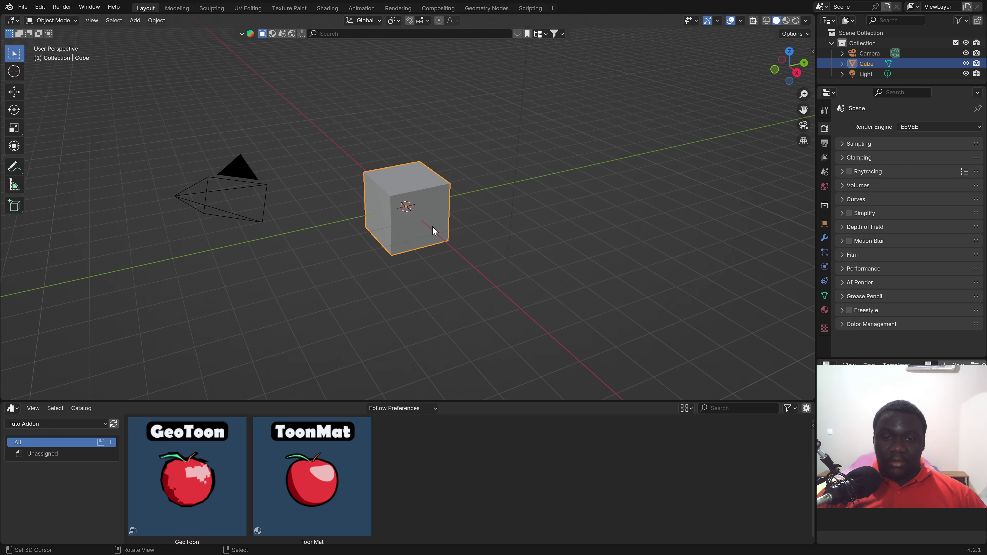
scroll(389, 285, "up", 2)
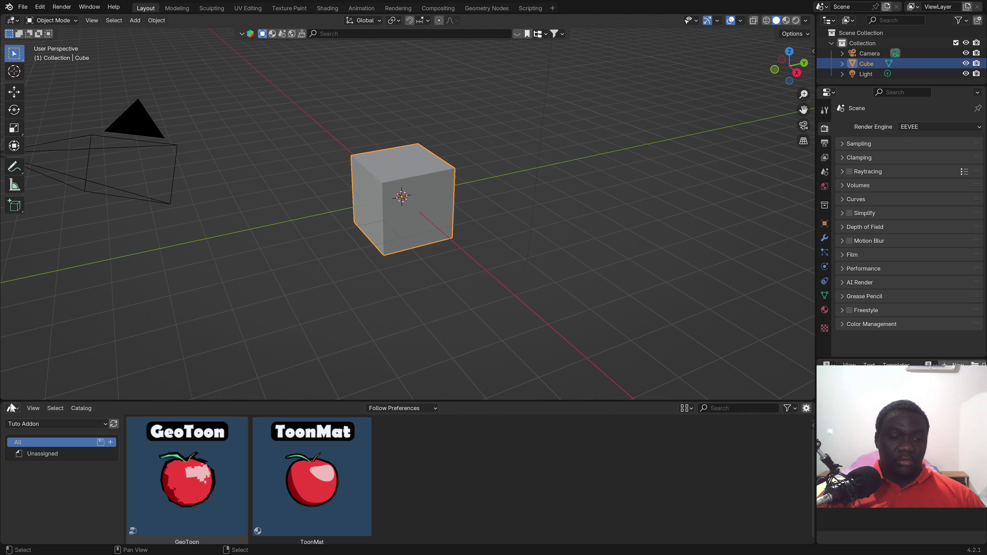
left_click_drag(121, 399, 122, 531)
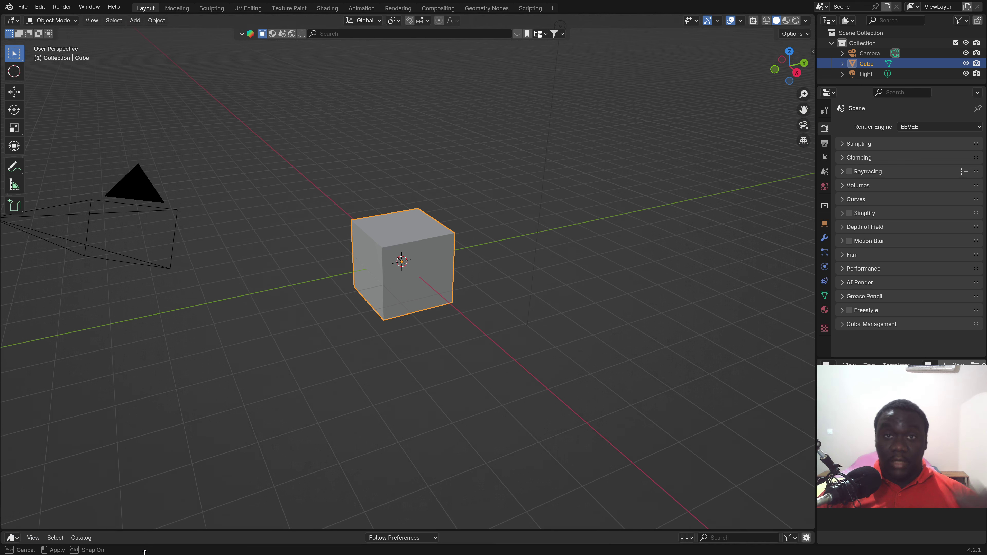
scroll(512, 286, "up", 3)
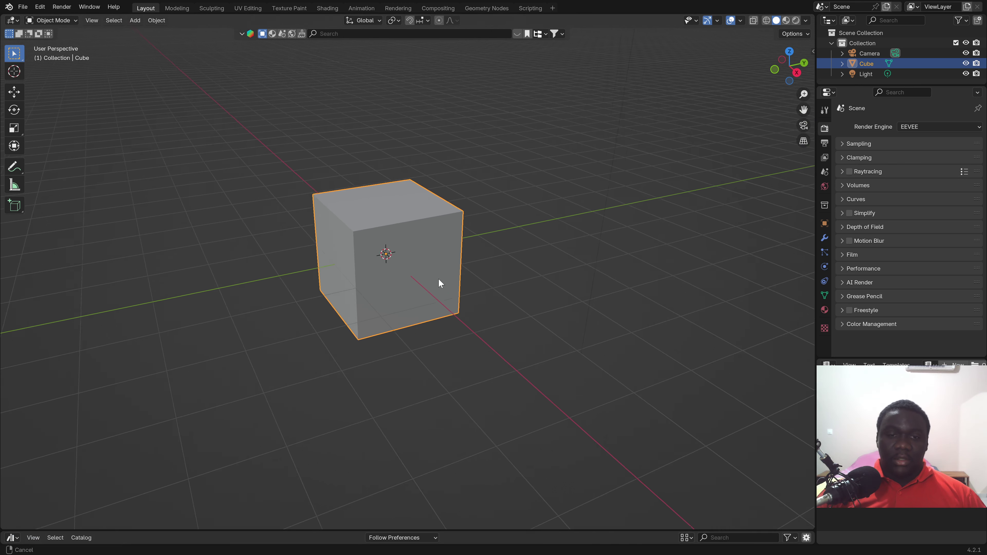
In Edit Mode, flatten the cube by scaling it down along Z
key("Tab")
middle_click_drag(413, 276, 469, 262)
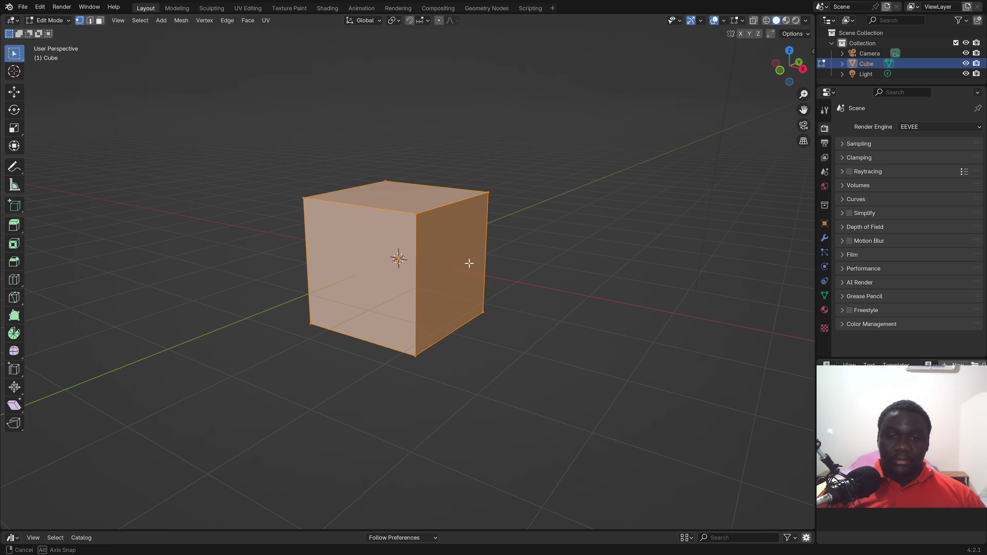
key("s")
key("z")
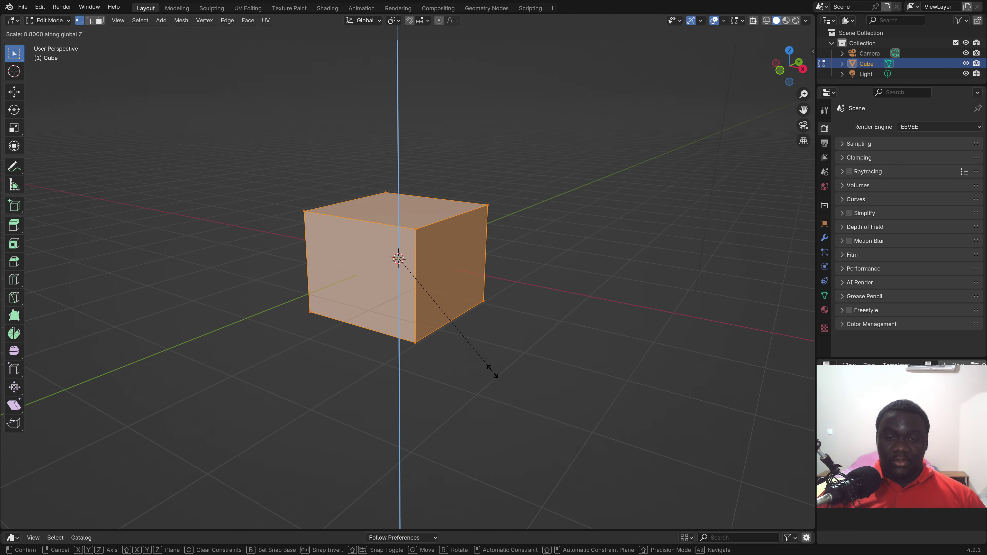
left_click(442, 310)
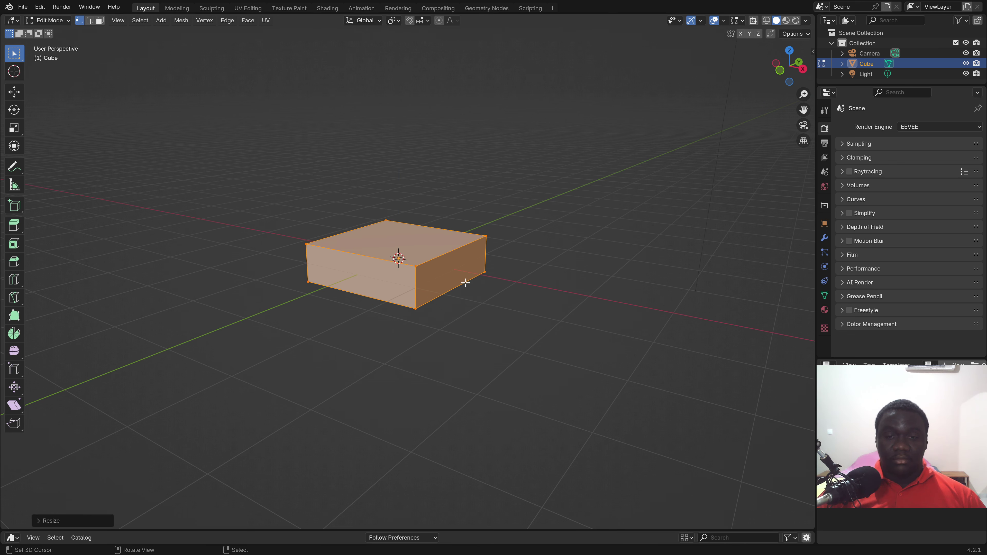
From top view, stretch the flattened cube wider along X into a low slab
middle_click_drag(463, 280, 473, 286)
key("KP_7")
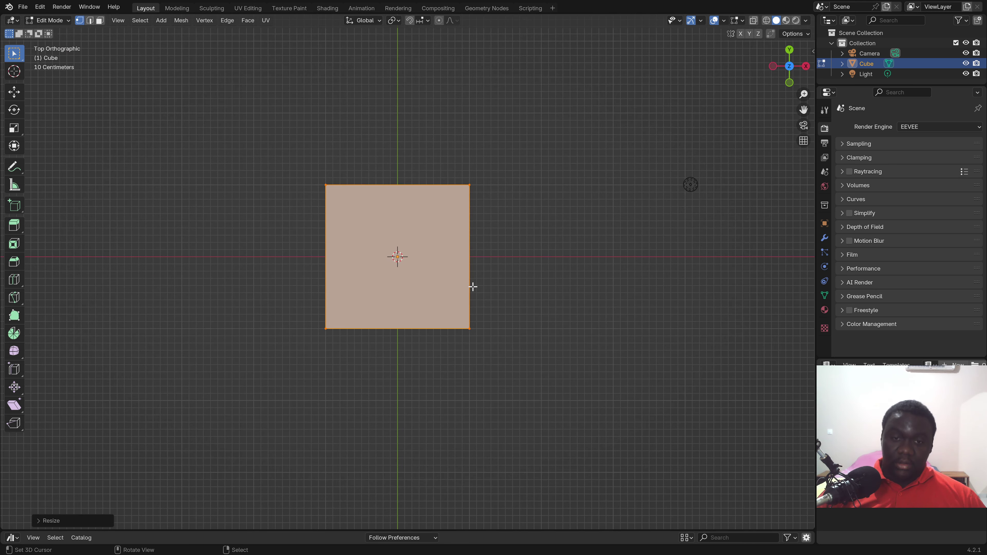
middle_click_drag(551, 302, 507, 311, "shift")
scroll(507, 311, "up", 2)
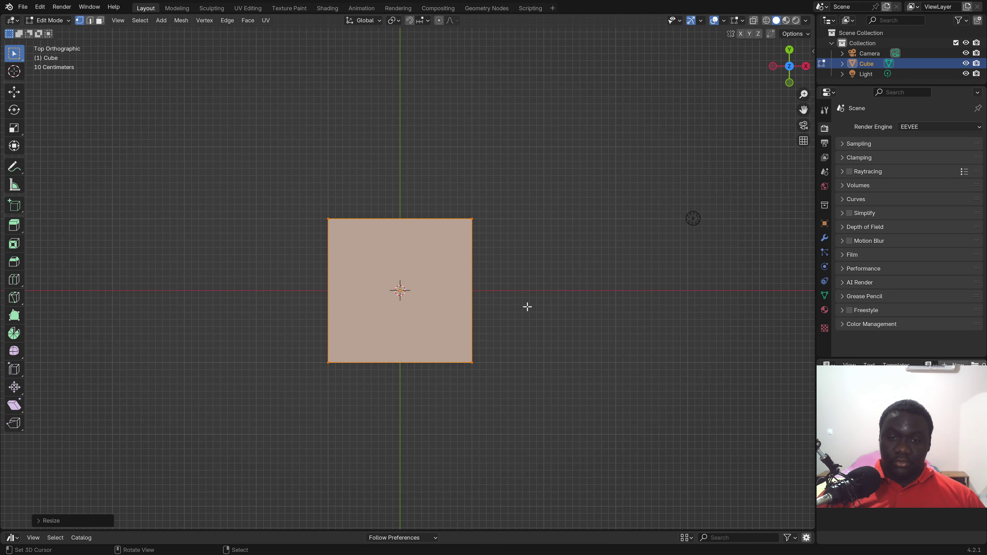
scroll(479, 332, "down", 2)
key("s")
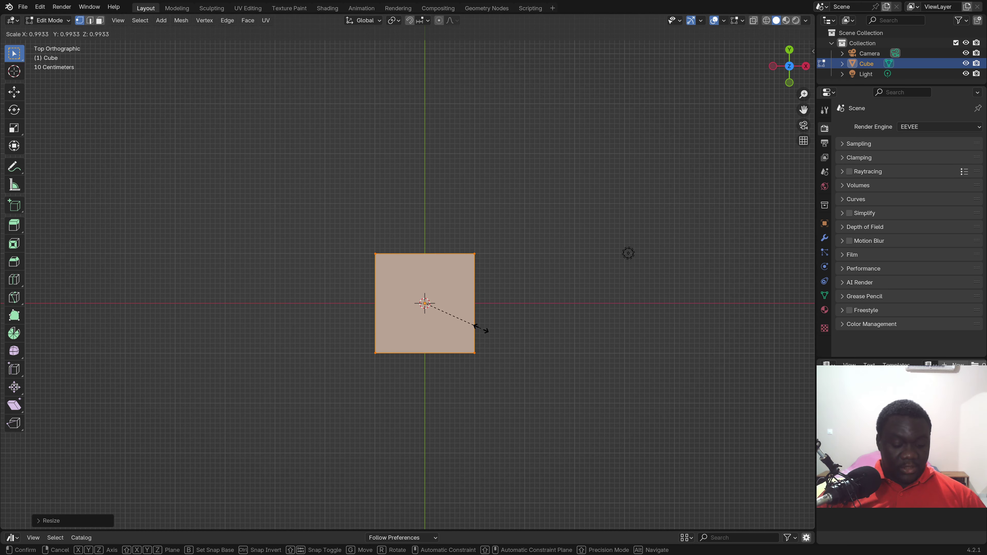
key("y")
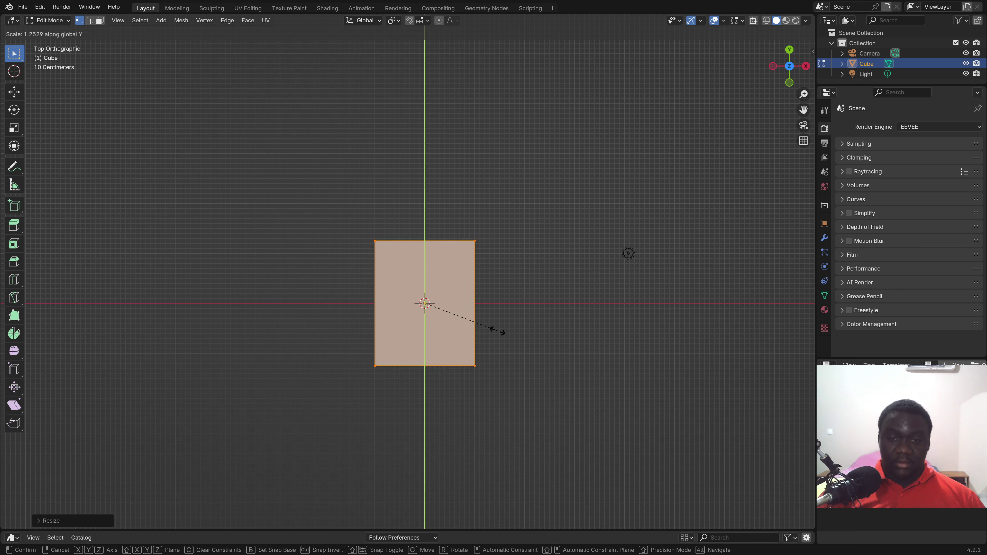
key("x")
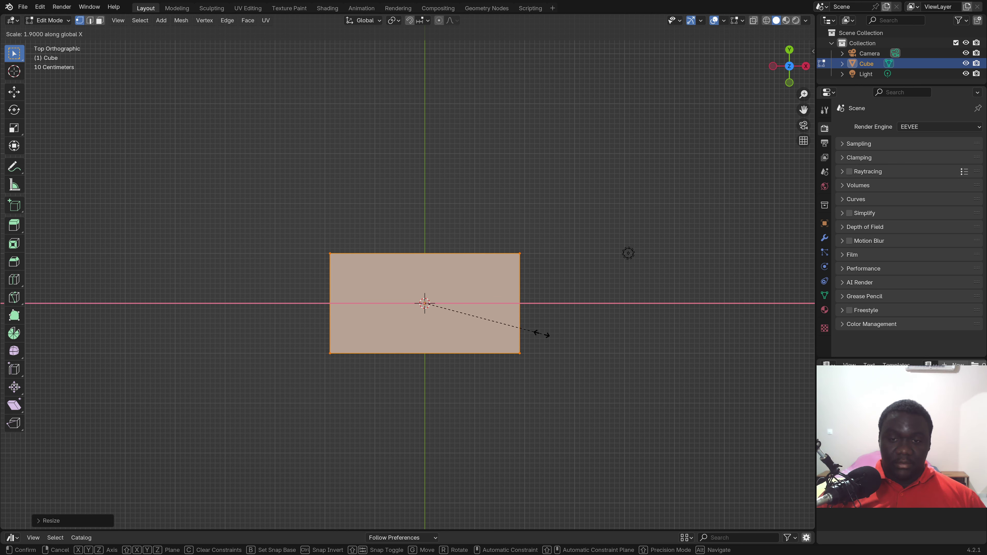
left_click(533, 339)
mouse_move(532, 339)
middle_mouse_down()
mouse_move(437, 341)
mouse_move(447, 347)
middle_mouse_up()
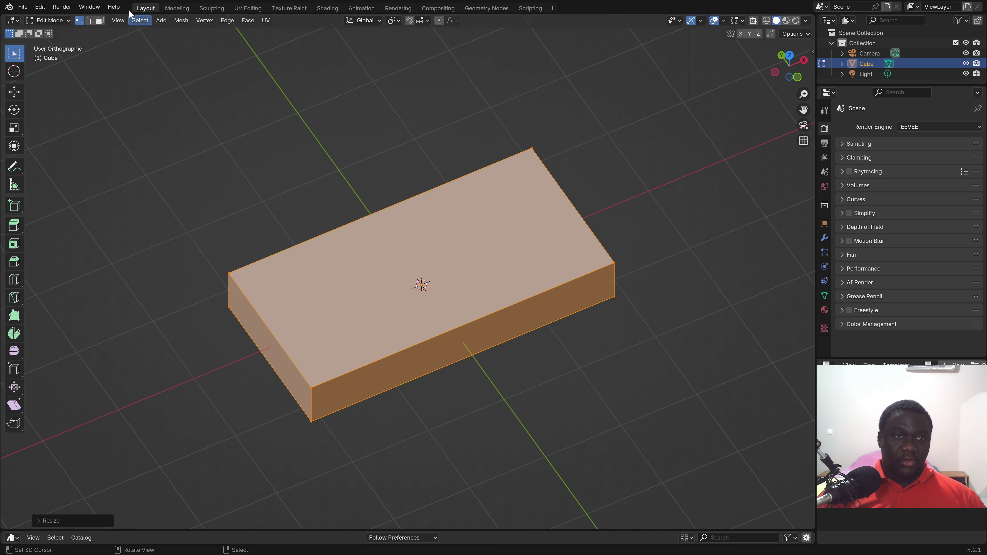
In face select mode, inset the slab's top face
left_click(100, 21)
left_click(583, 257)
mouse_move(583, 257)
middle_mouse_down()
mouse_move(650, 253)
mouse_move(523, 270)
mouse_move(532, 289)
middle_mouse_up()
key("i")
left_click(681, 249)
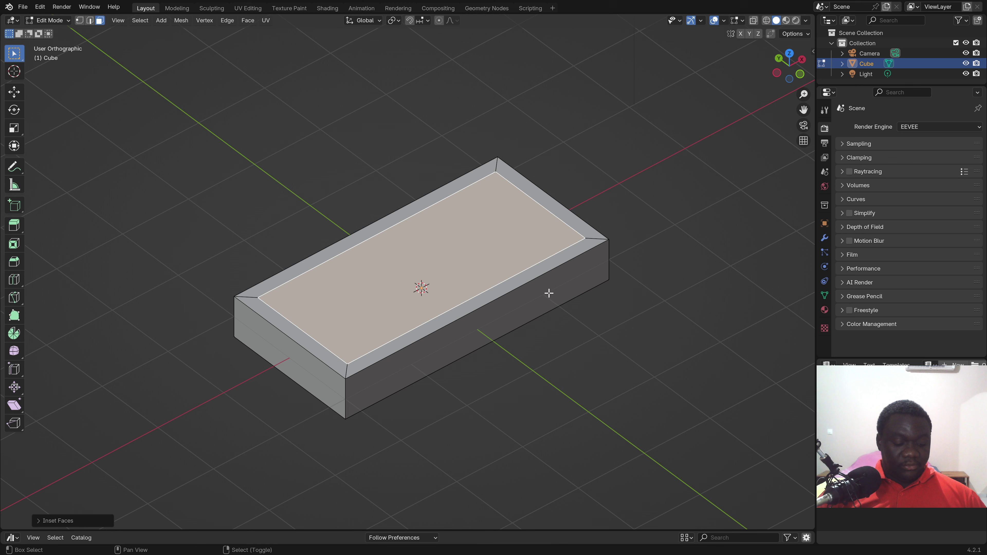
Lift a duplicate of the inset face above the box and extrude the inner face down into a tray
key("shift+d")
key("z")
left_click(547, 195)
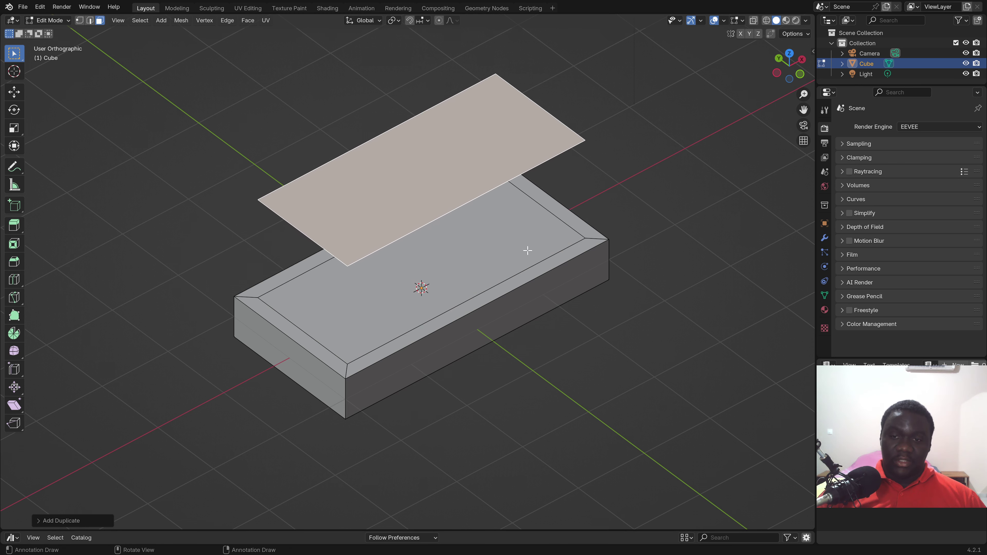
left_click(455, 269)
key("e")
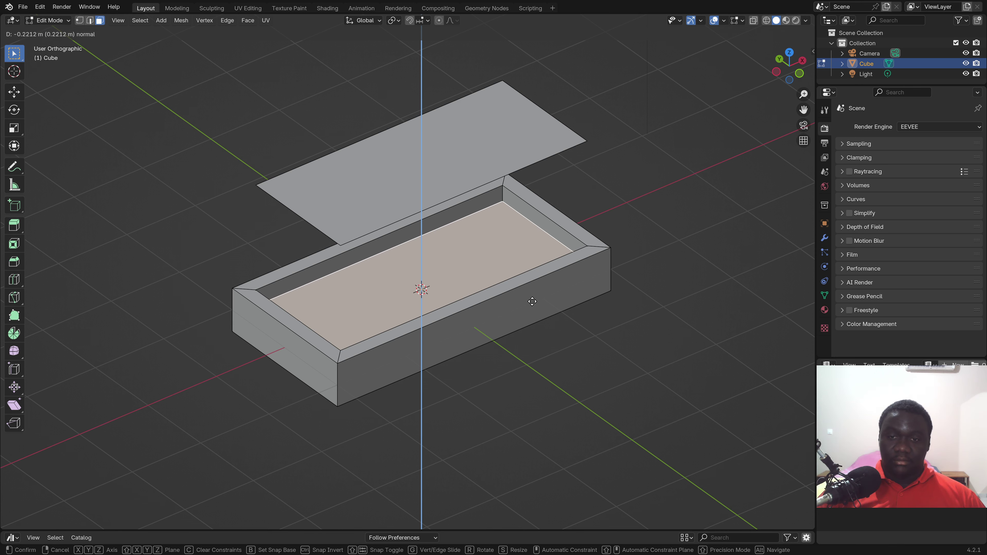
left_click(532, 301)
mouse_move(475, 294)
middle_mouse_down()
mouse_move(460, 278)
mouse_move(468, 164)
mouse_move(461, 225)
middle_mouse_up()
left_click(468, 164)
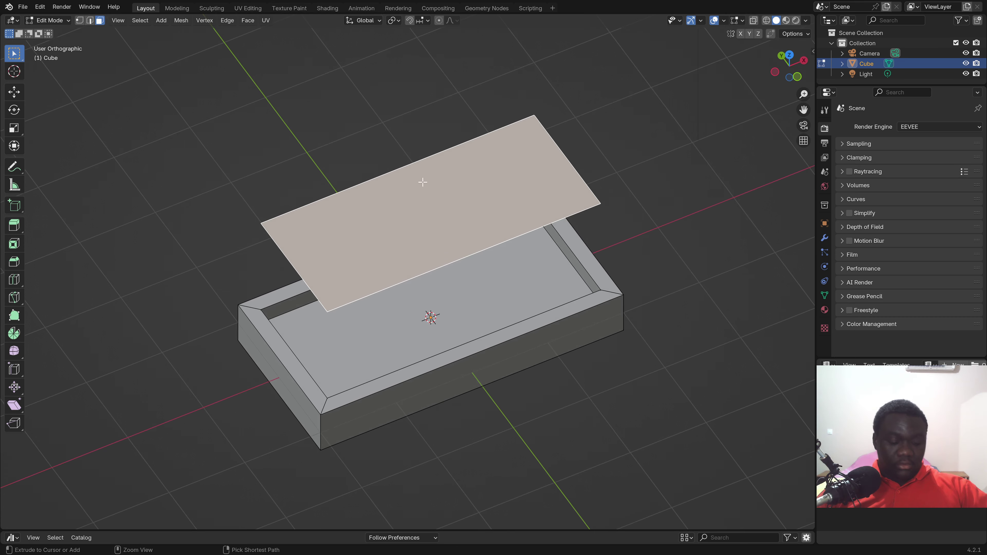
Add five centred loop cuts across the floating plate
key("ctrl+r")
scroll(414, 177, "up", 1)
scroll(412, 177, "up", 1)
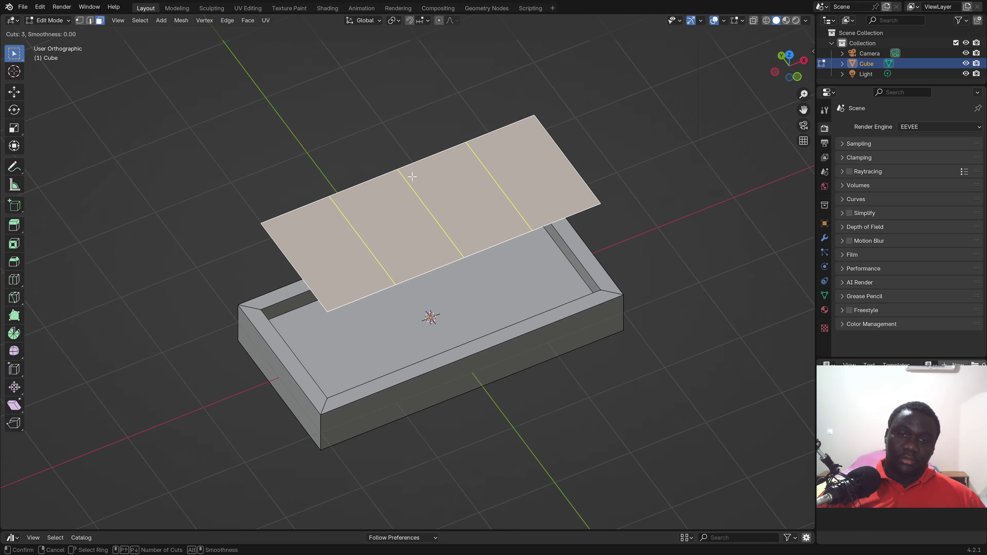
scroll(412, 177, "up", 1)
scroll(412, 178, "up", 1)
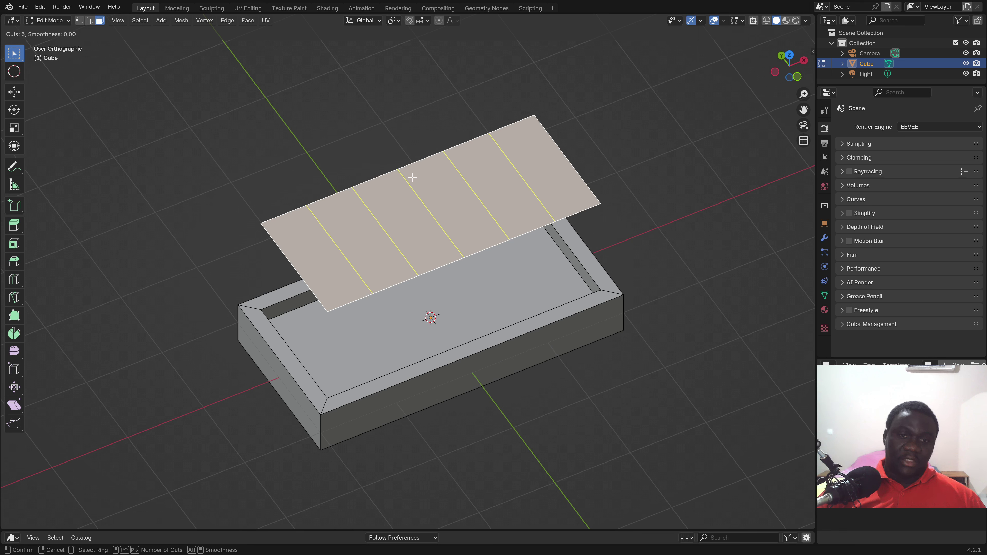
left_click(412, 177)
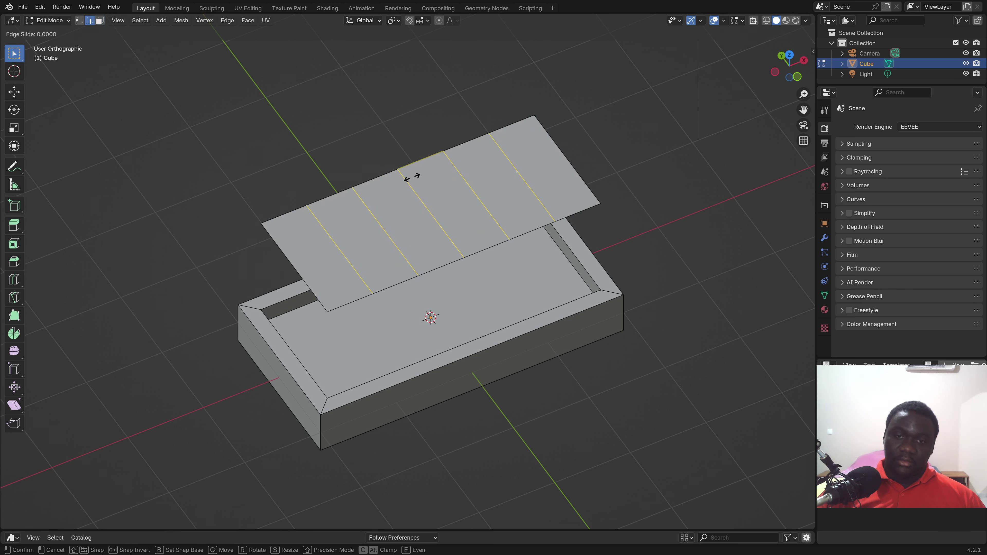
right_click(411, 174)
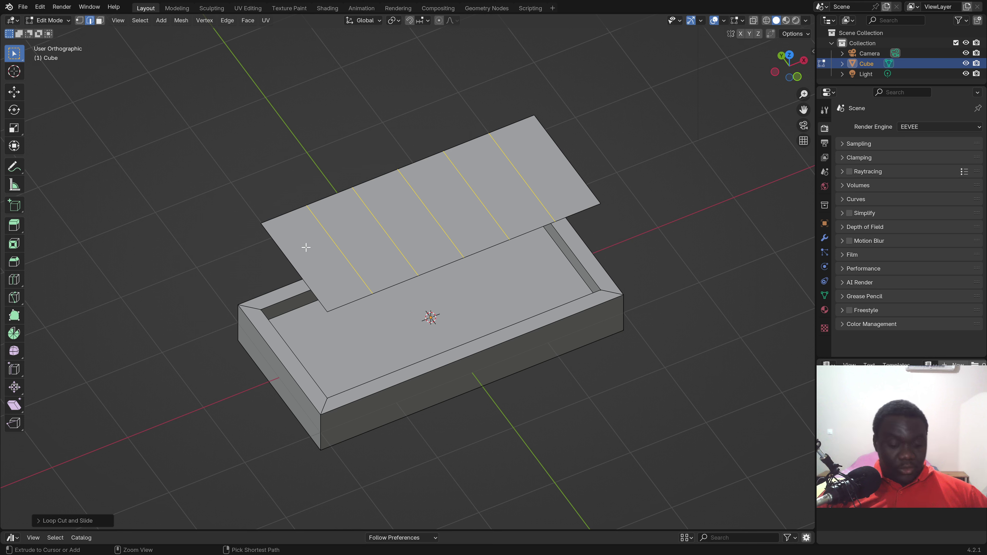
Add two lengthwise loop cuts to the plate
key("ctrl+r")
scroll(296, 243, "up", 1)
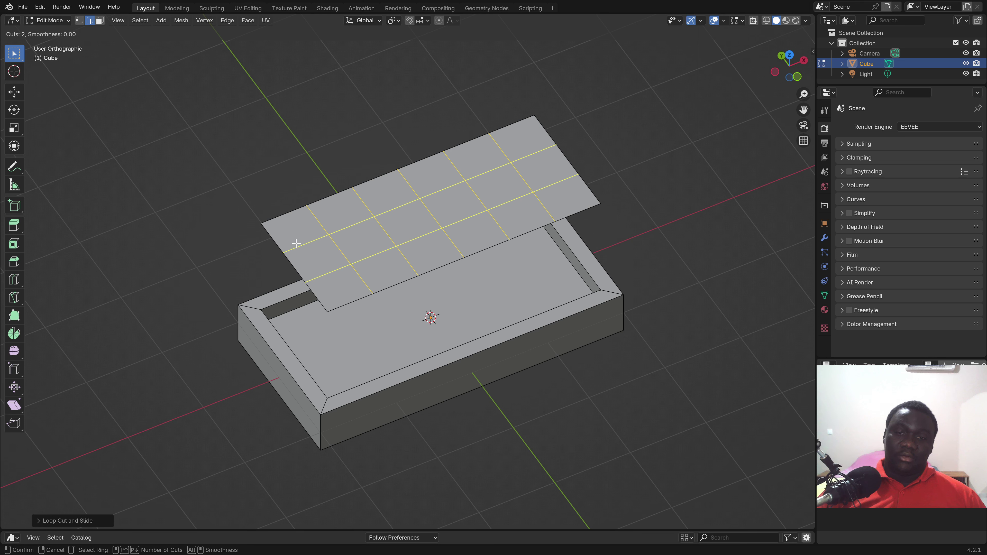
left_click(296, 243)
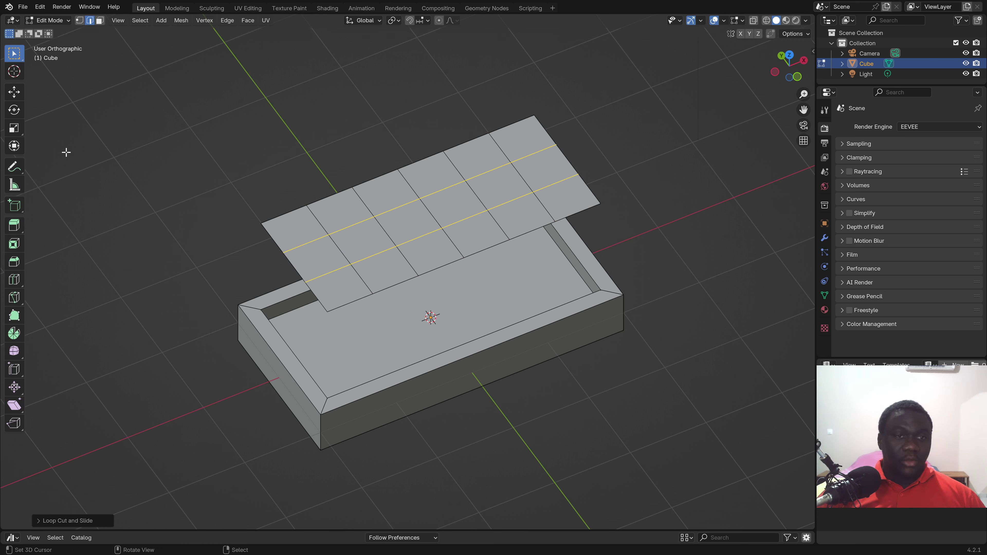
Select the whole plate and inset its faces in Individual mode at 0.1127 m thickness
left_click(392, 214)
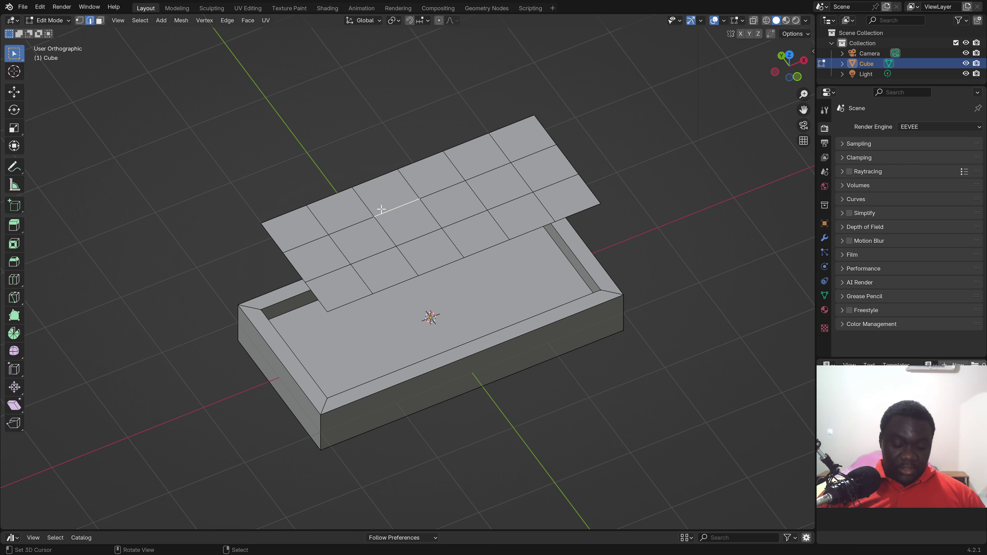
key("ctrl+l")
middle_click_drag(415, 211, 416, 212)
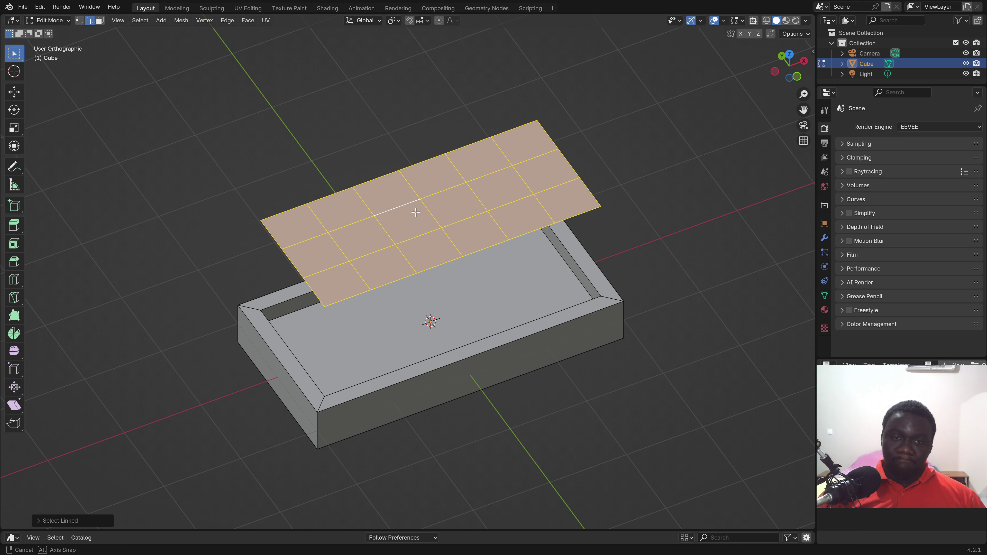
middle_click_drag(415, 212, 415, 212)
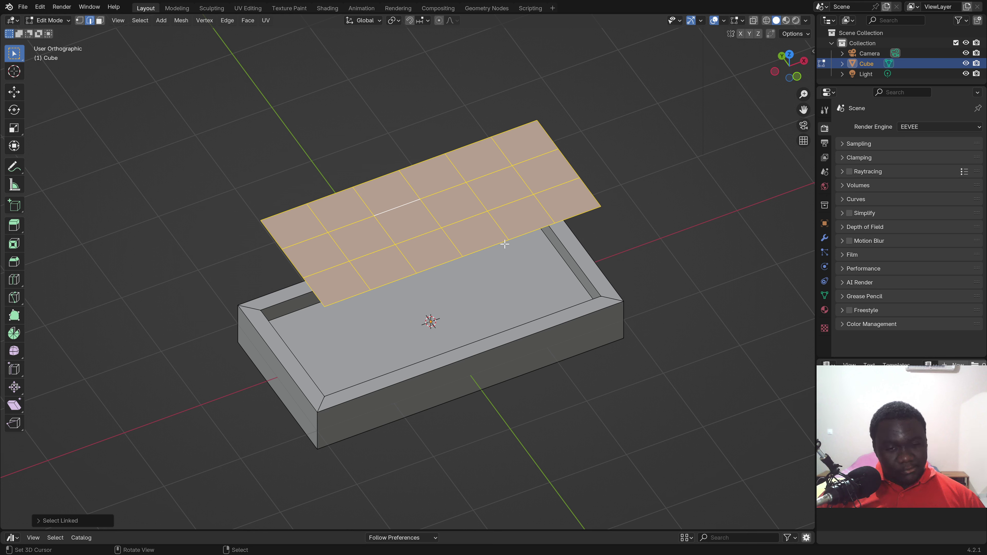
key("i")
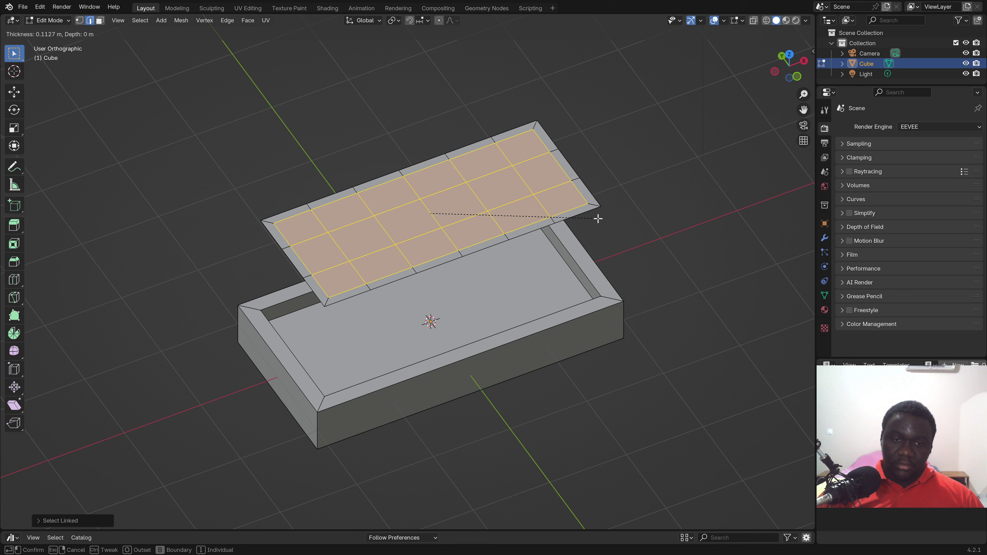
left_click(598, 218)
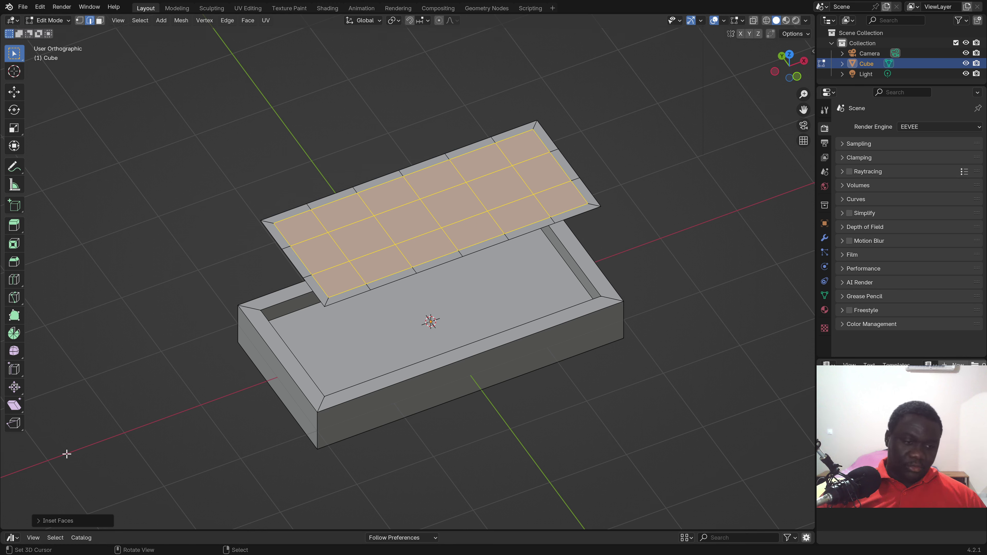
left_click(42, 521)
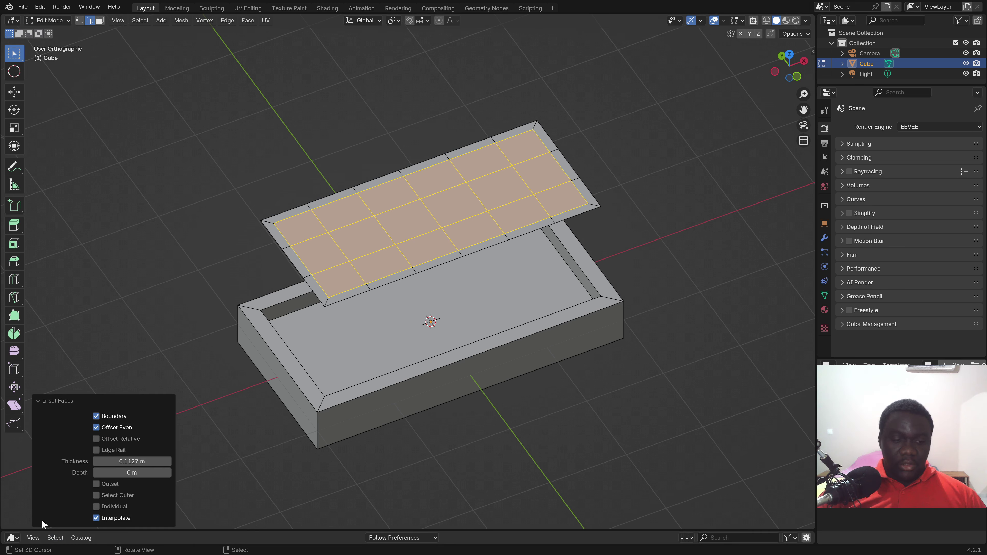
left_click(96, 506)
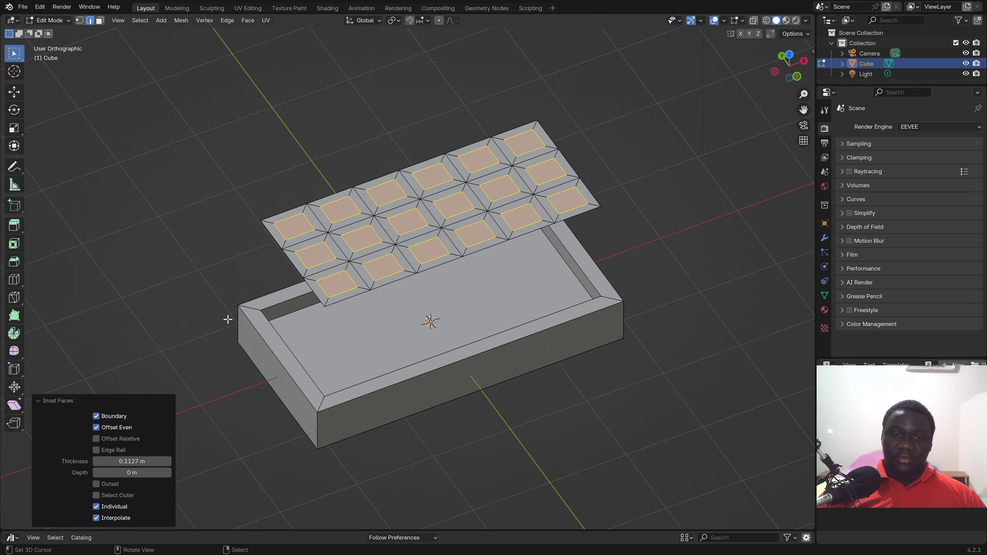
mouse_move(227, 319)
middle_mouse_down()
mouse_move(445, 244)
mouse_move(365, 253)
middle_mouse_up()
scroll(365, 254, "up", 1)
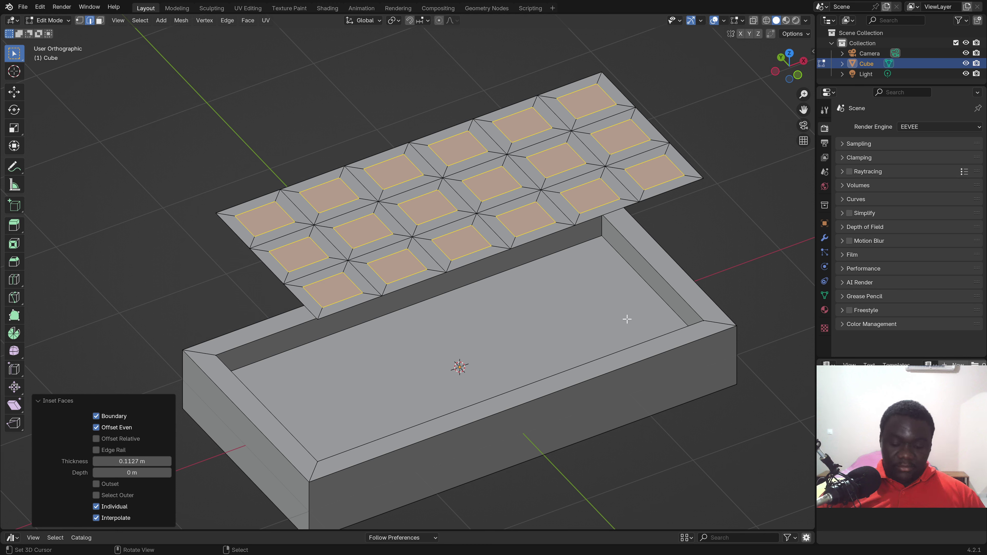
Undo the previous inset, hide the box, and individually inset every cell of the lid grid
key("ctrl+z")
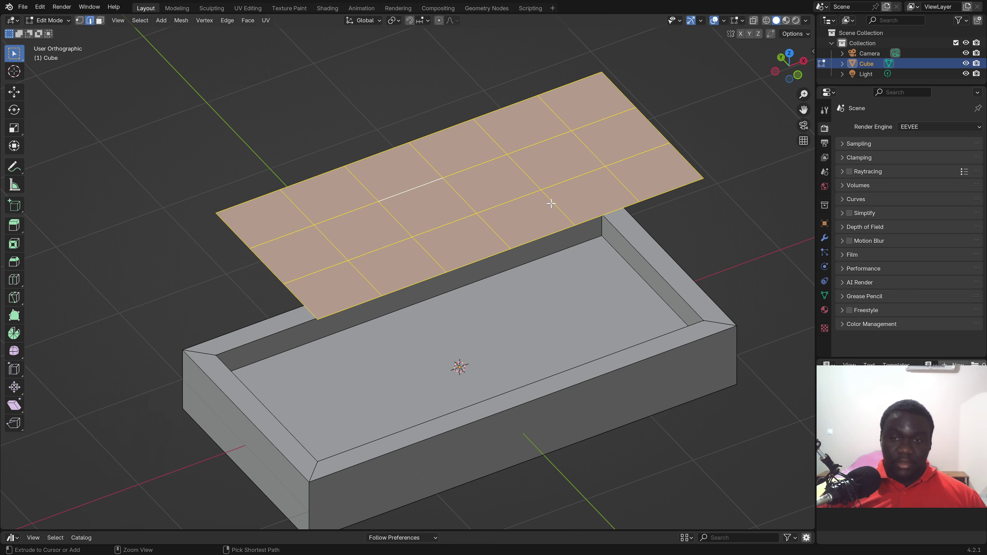
key("alt+a")
key("ctrl+l")
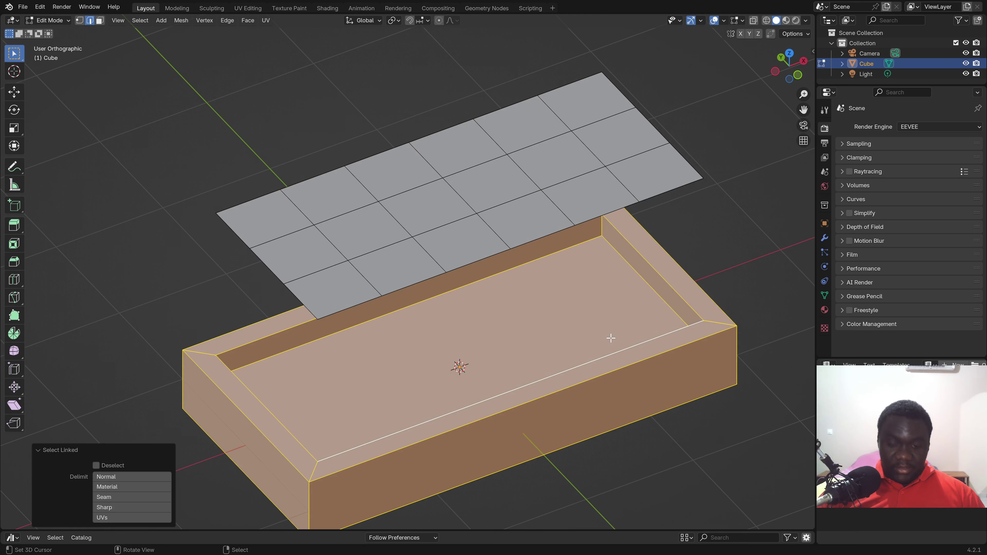
key("h")
key("l")
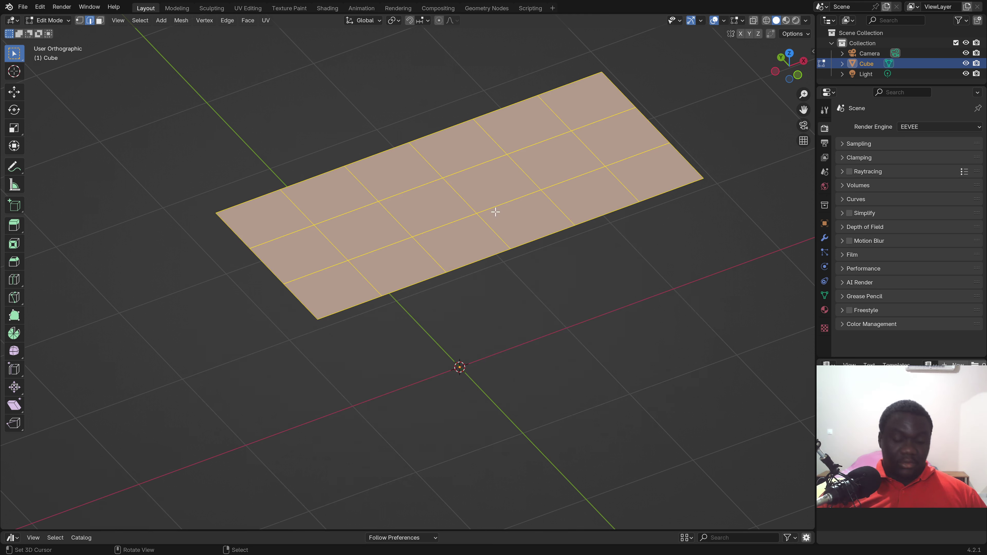
key("i")
key("i")
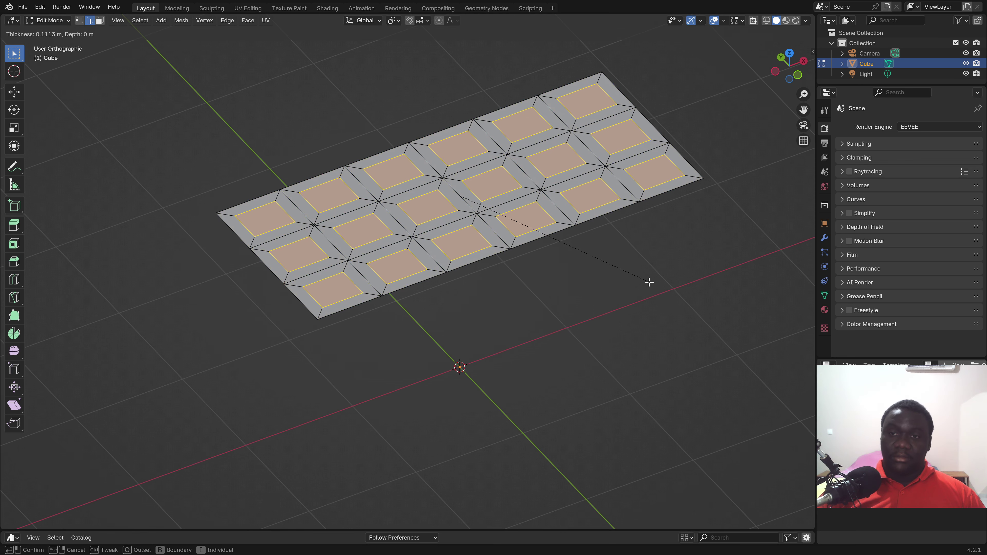
left_click(651, 283)
middle_click_drag(461, 234, 452, 249)
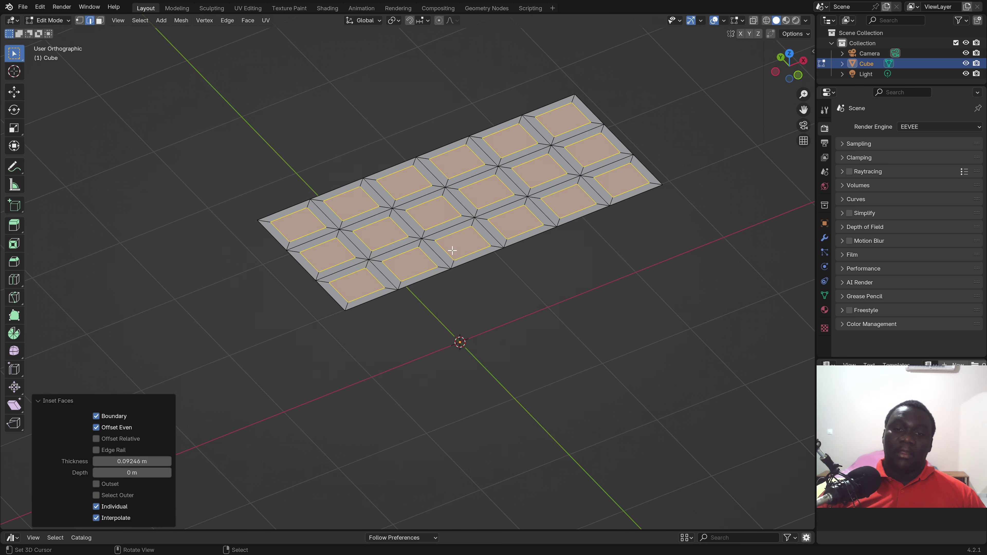
Invert the selection and try deleting the border geometry, undoing the wrong deletions
key("ctrl+i")
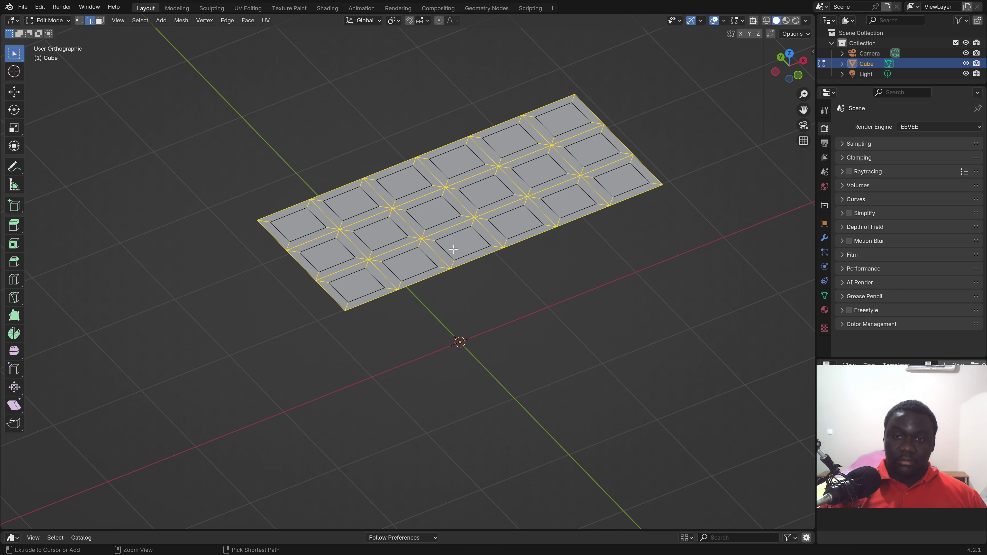
key("x")
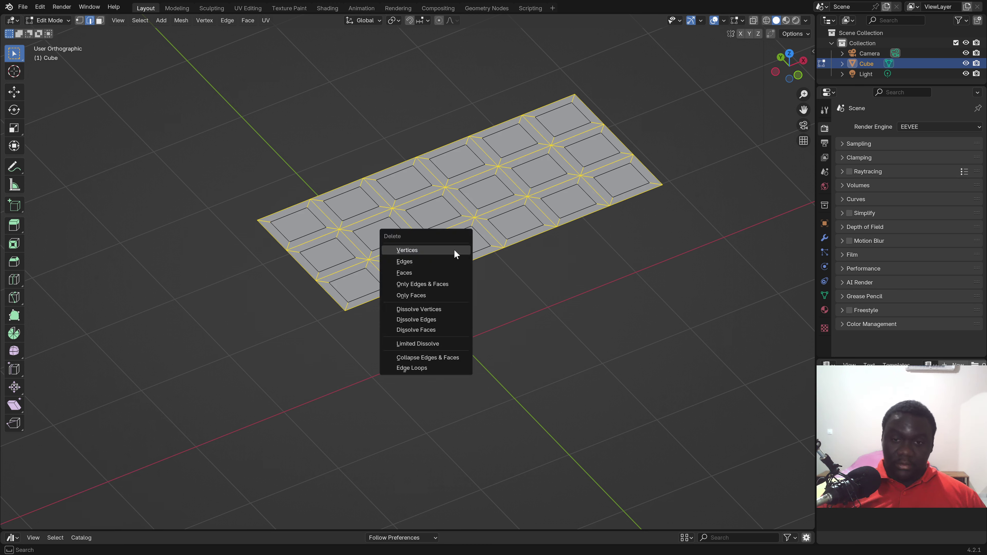
left_click(454, 250)
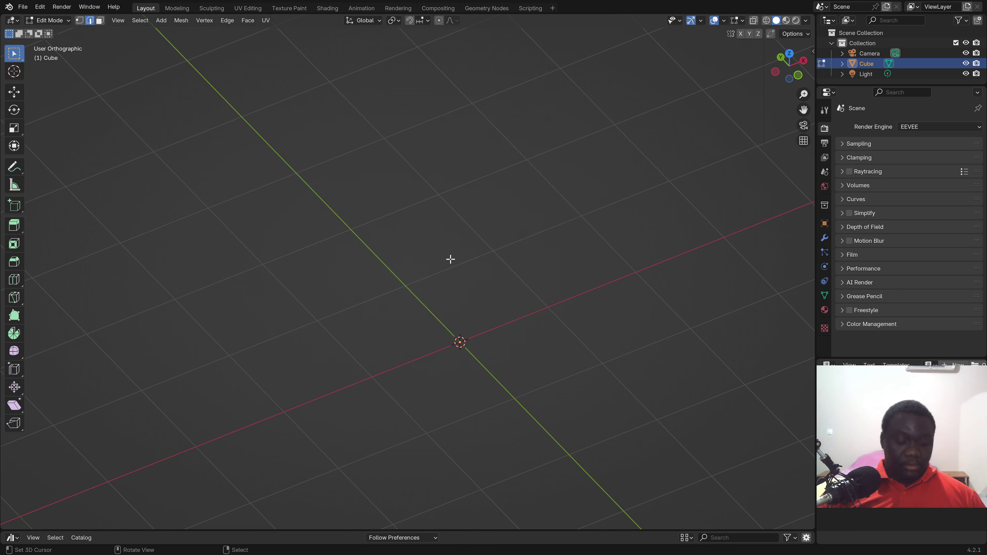
key("ctrl+z")
key("x")
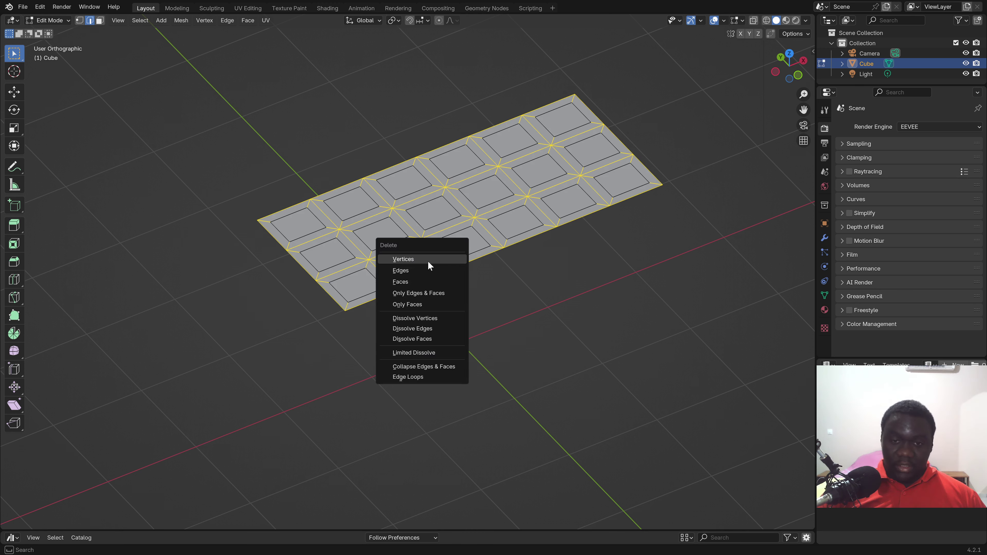
left_click(415, 259)
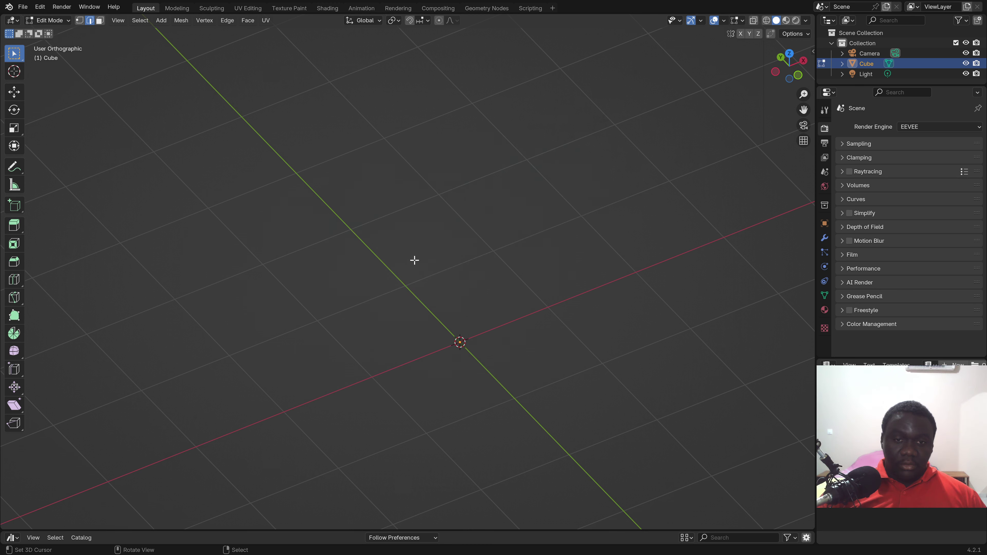
key("ctrl+z")
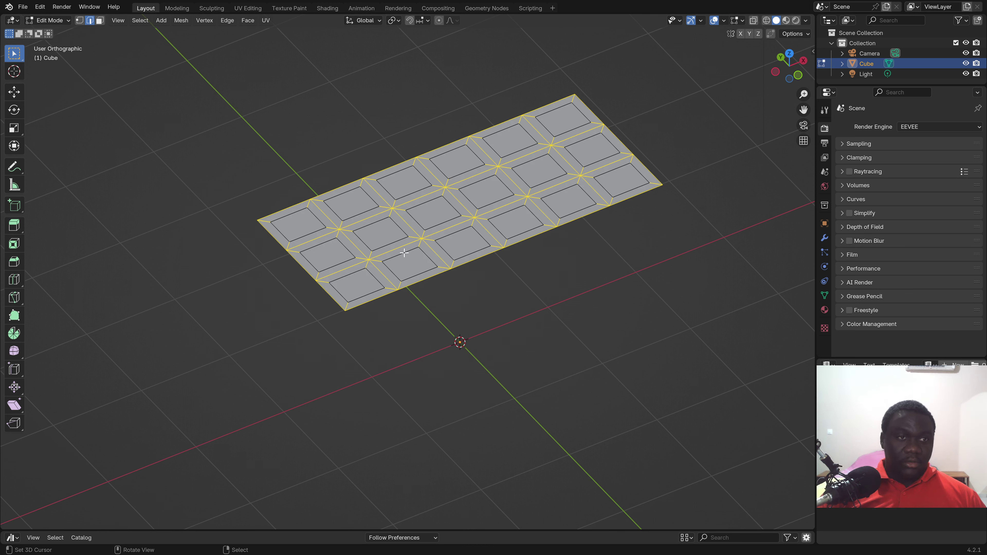
In face mode, invert the selection and delete the border faces, leaving 18 separate keys
left_click(80, 21)
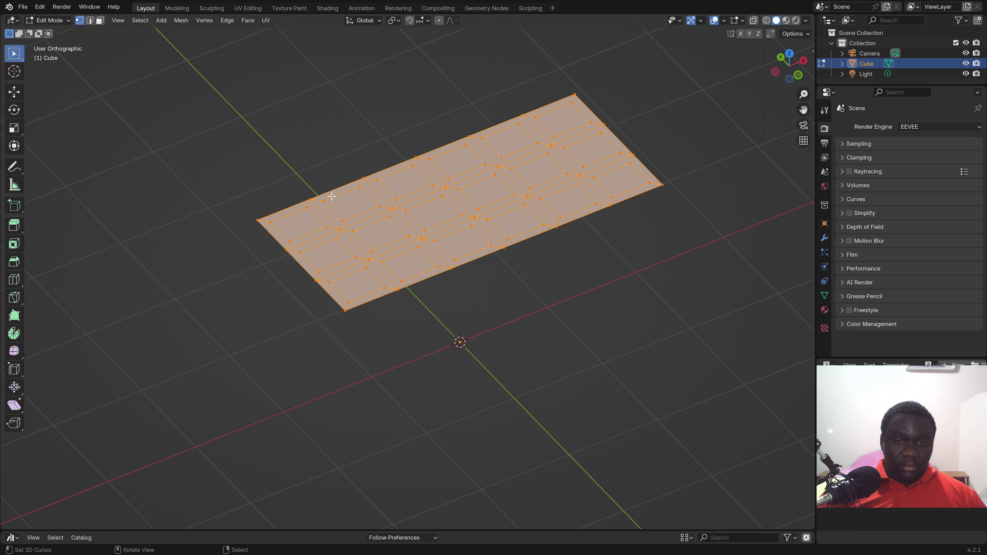
key("ctrl+z")
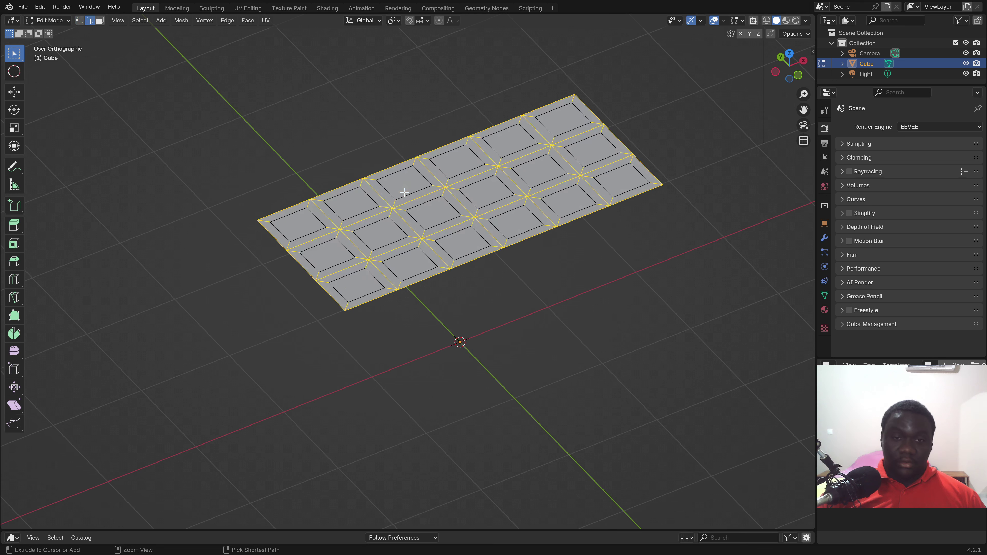
left_click(100, 21)
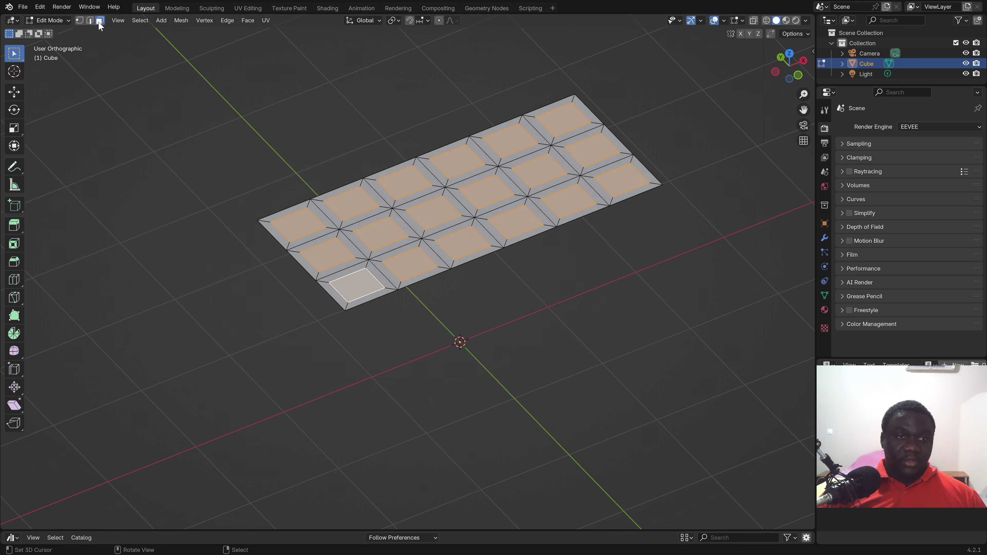
key("ctrl+i")
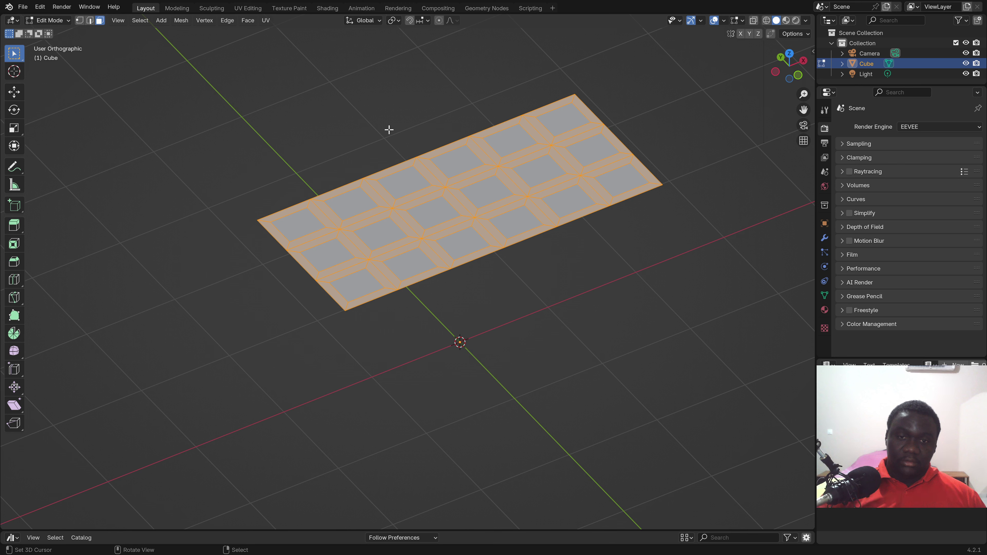
key("x")
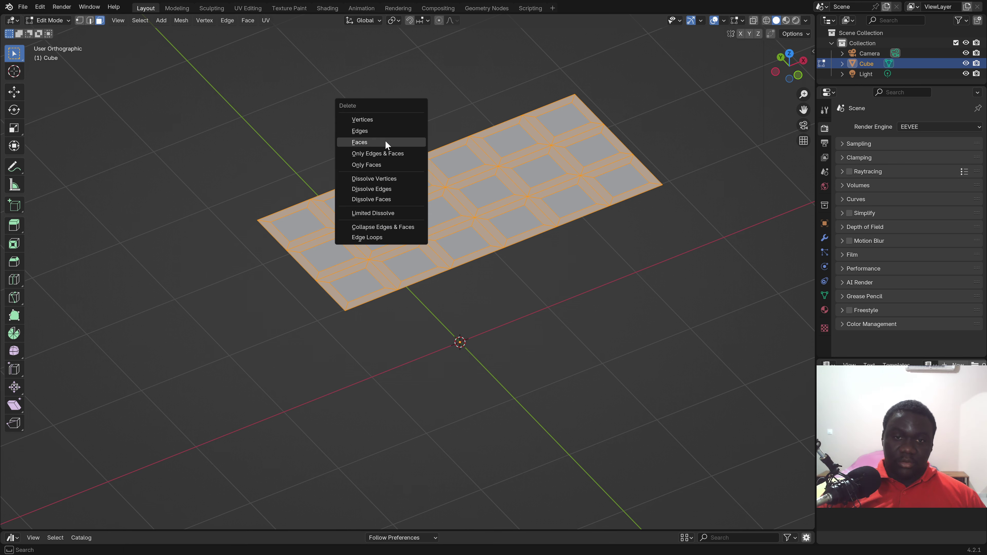
left_click(385, 140)
mouse_move(524, 221)
middle_mouse_down()
mouse_move(460, 227)
mouse_move(425, 267)
mouse_move(331, 282)
mouse_move(278, 214)
middle_mouse_up()
In edge mode, replace two neighbouring keys with one long filled key
key("2")
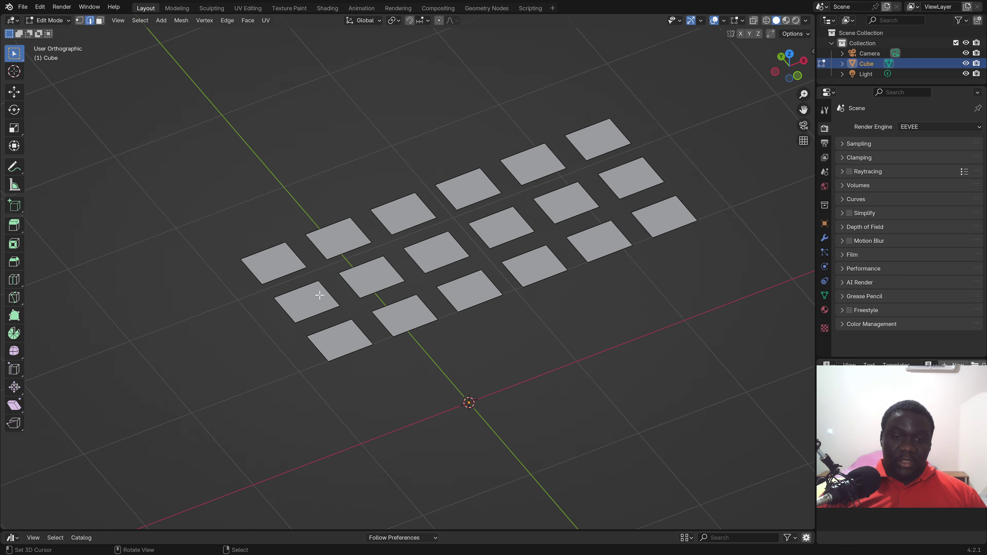
left_click(329, 293)
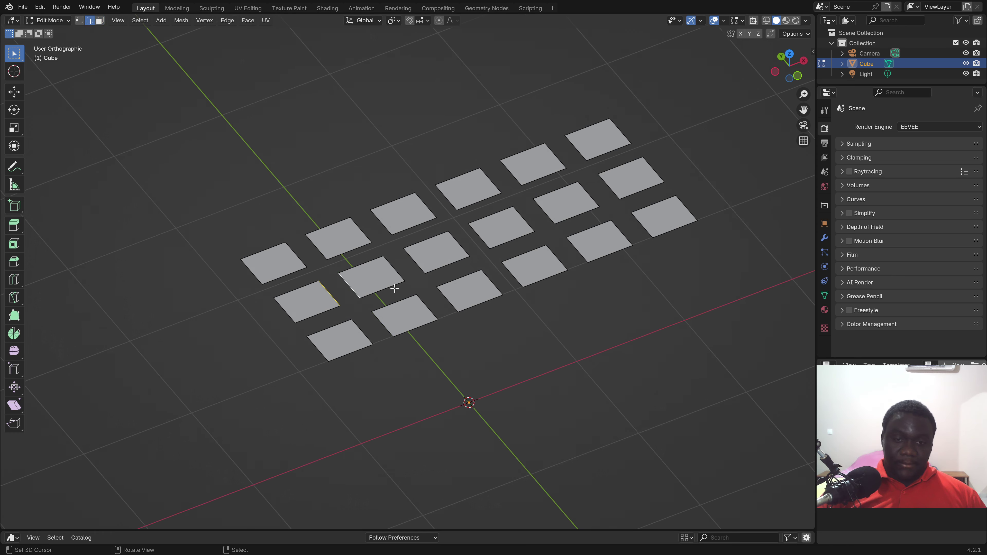
key("x")
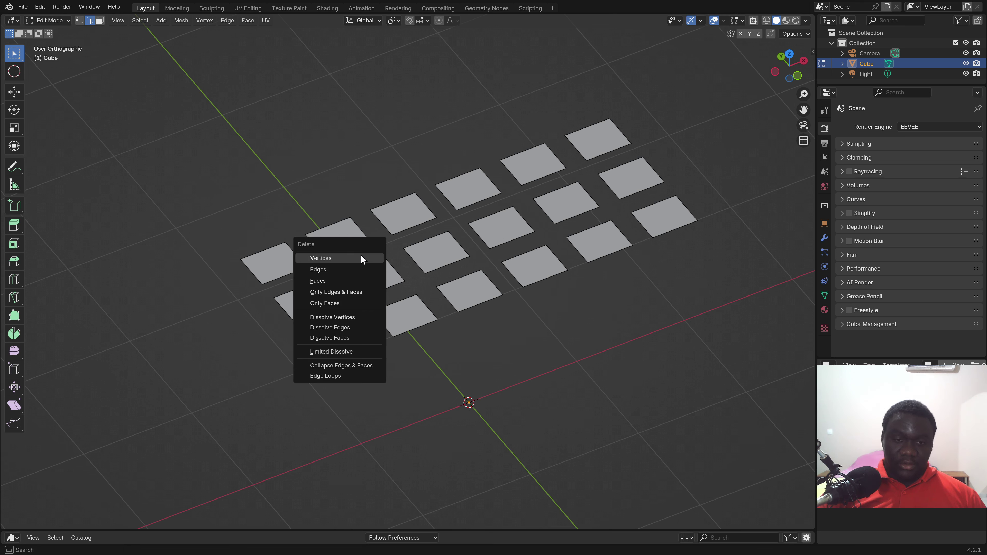
left_click(361, 259)
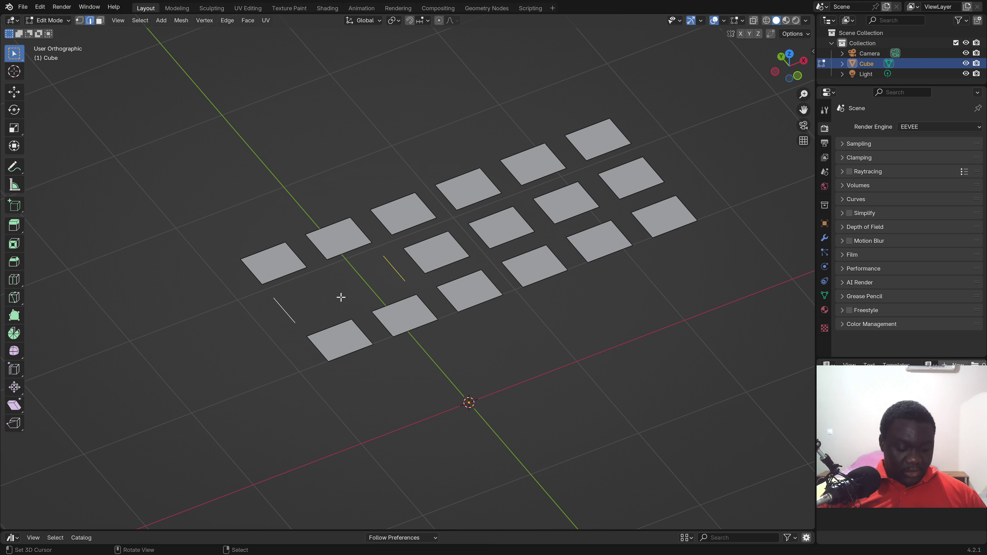
key("f")
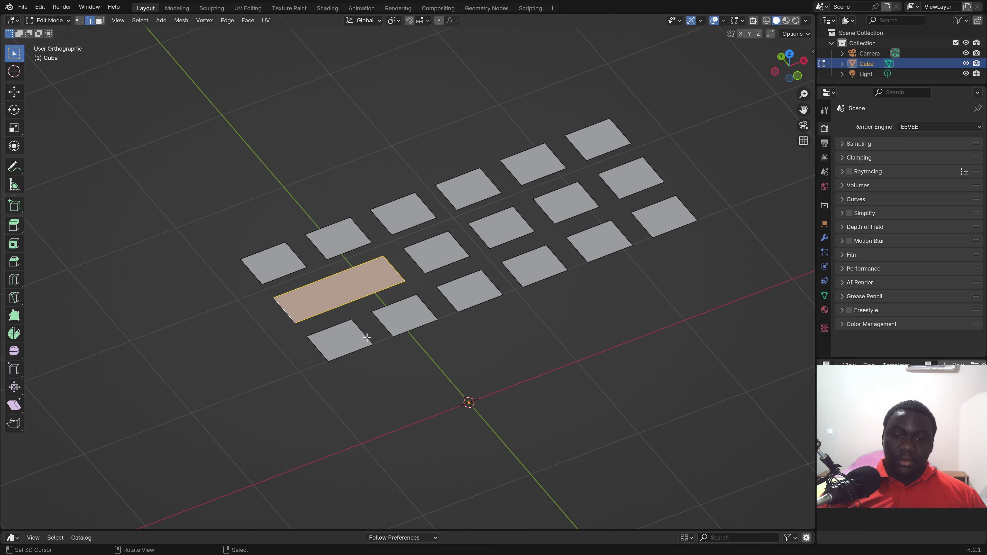
Delete two bottom-row keys and fill a long spacebar-style key between the leftover edges
key("alt+a")
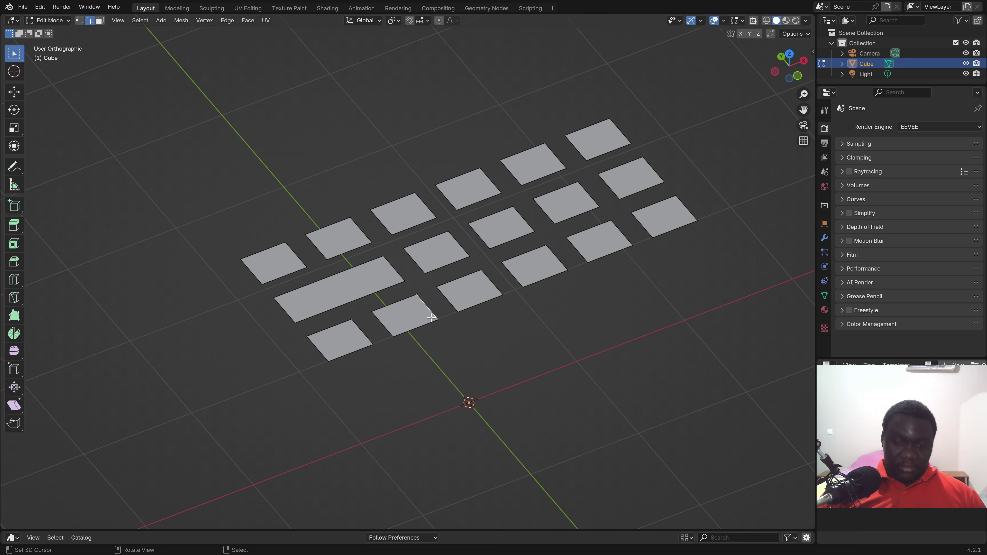
key("l")
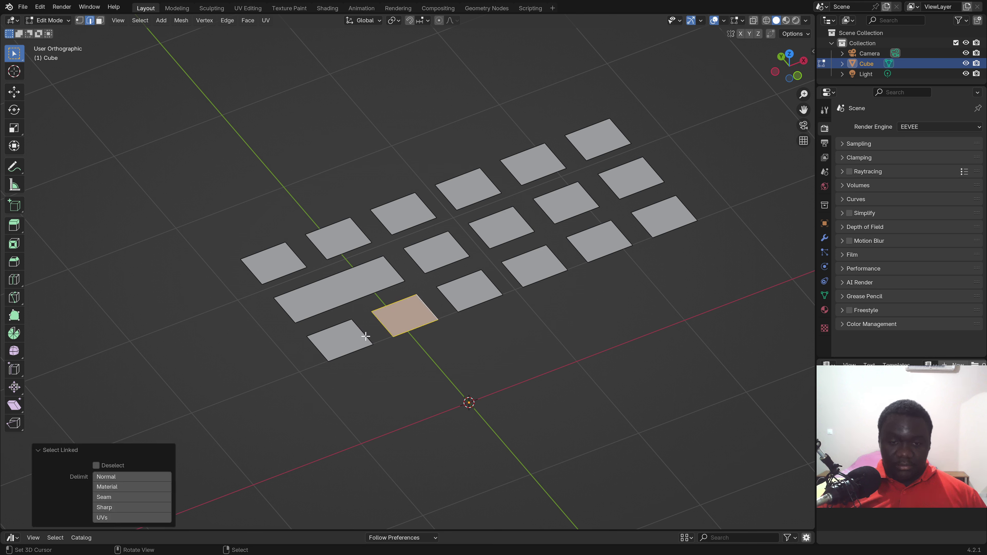
left_click(375, 326, "shift")
key("x")
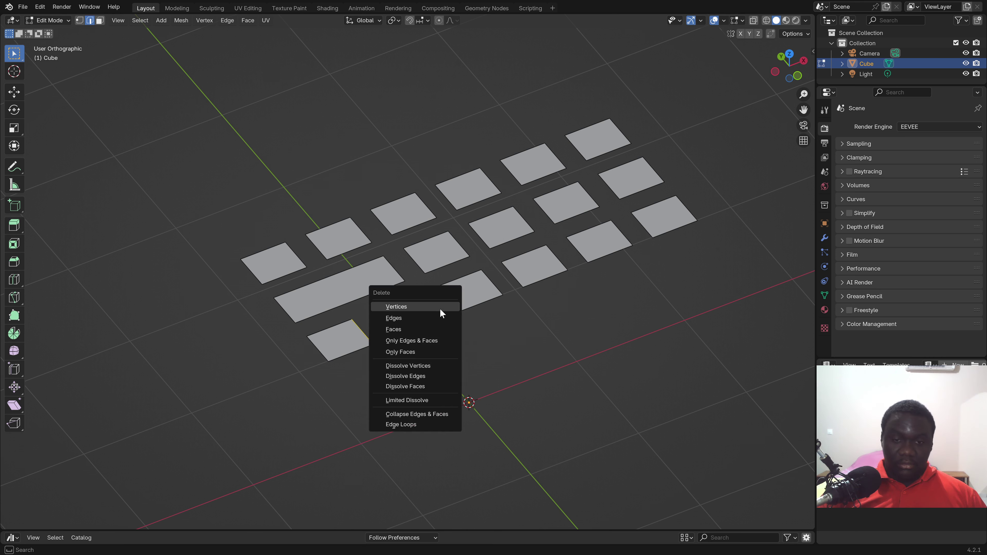
left_click(438, 310)
left_click(323, 341)
left_click(484, 286, "shift")
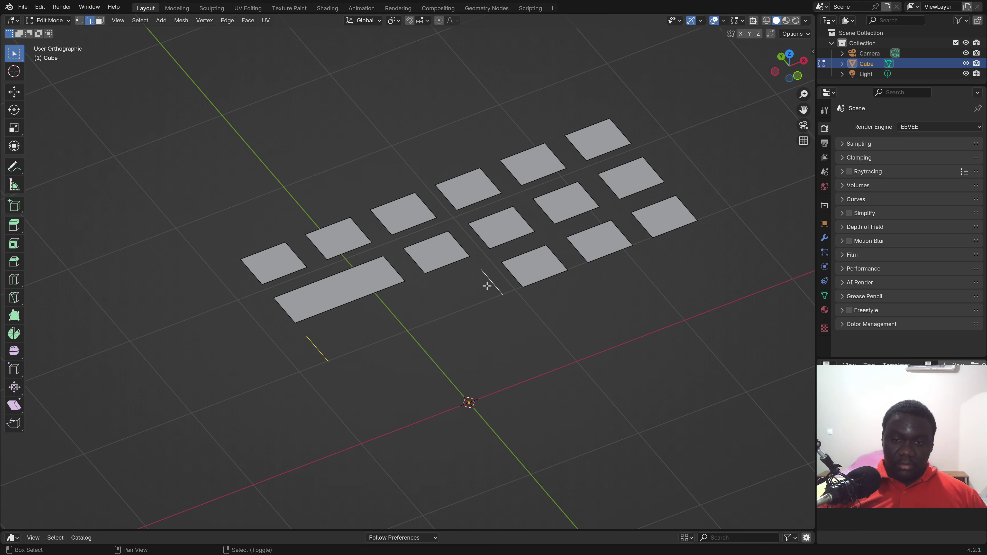
key("f")
middle_click_drag(606, 287, 567, 314, "shift")
key("alt+a")
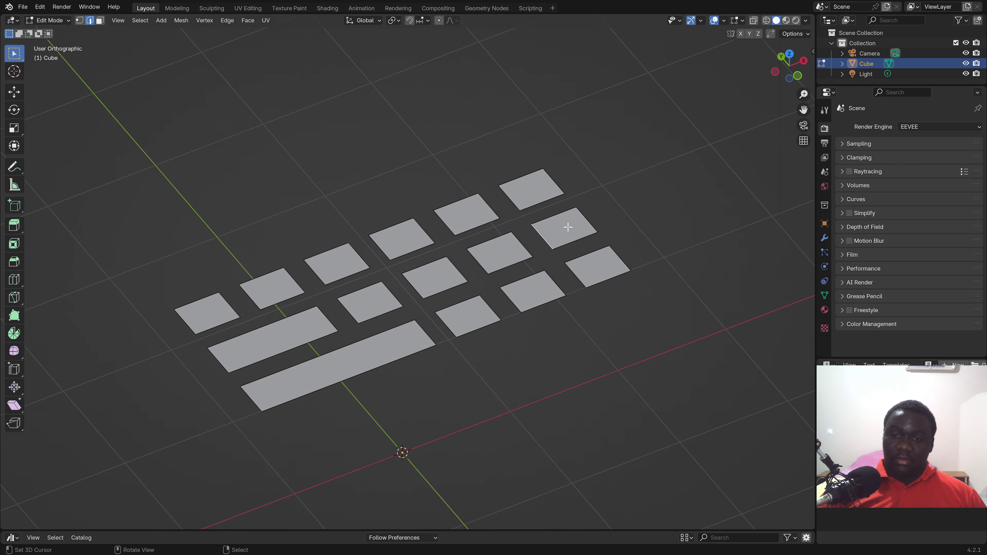
Join the two upper-right keys by filling a face between their facing edges
middle_click_drag(540, 224, 553, 211)
left_click(552, 212)
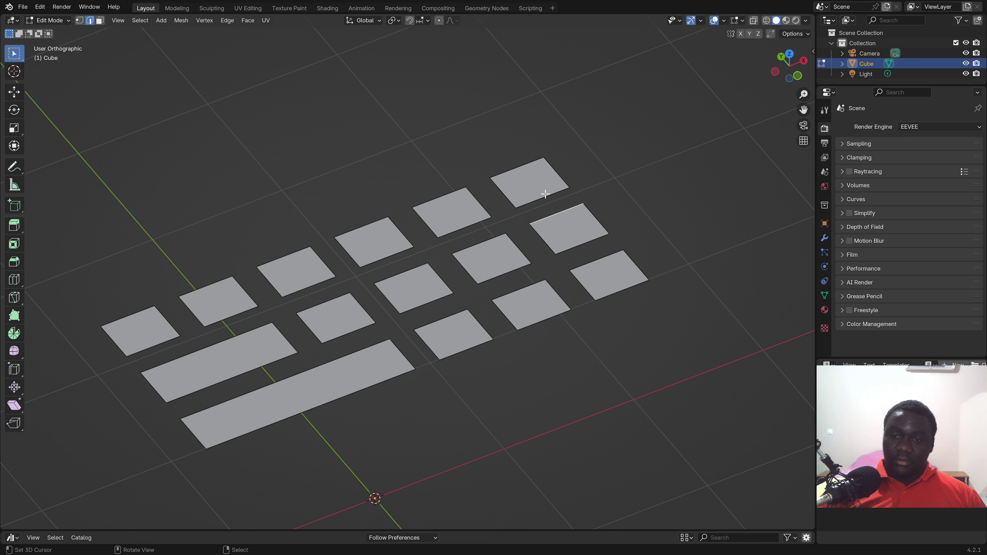
left_click(545, 196)
left_click(557, 213, "shift")
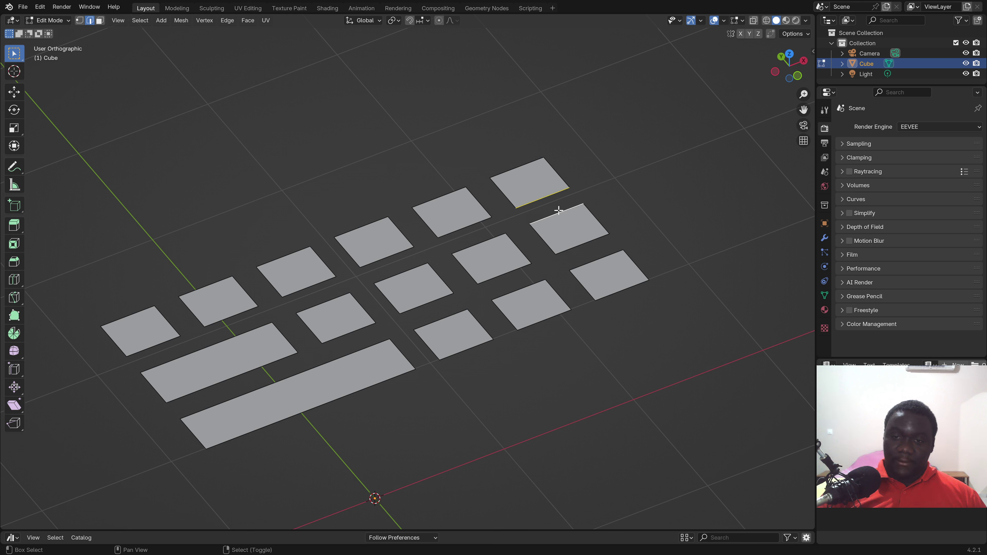
key("x")
left_click(612, 194)
left_click(528, 168)
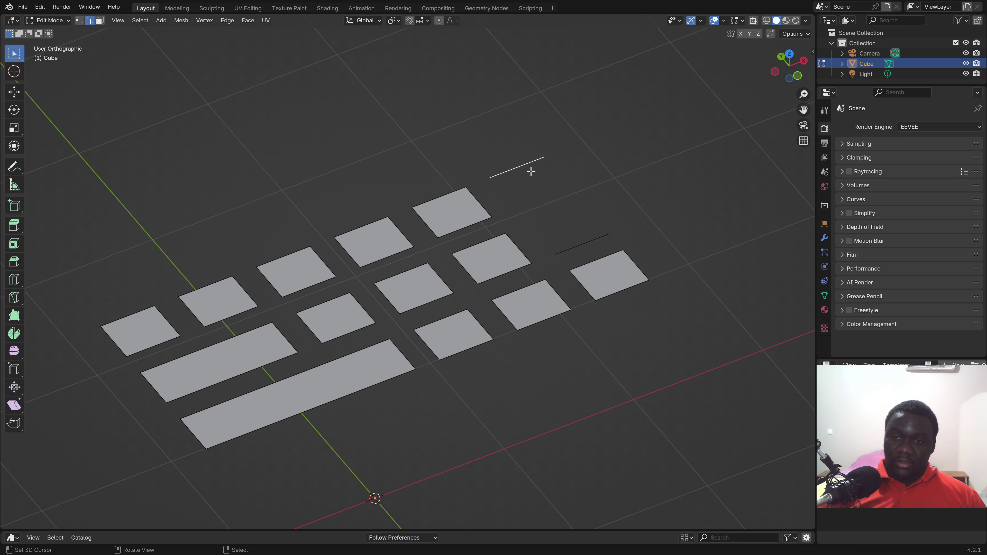
left_click(587, 244, "shift")
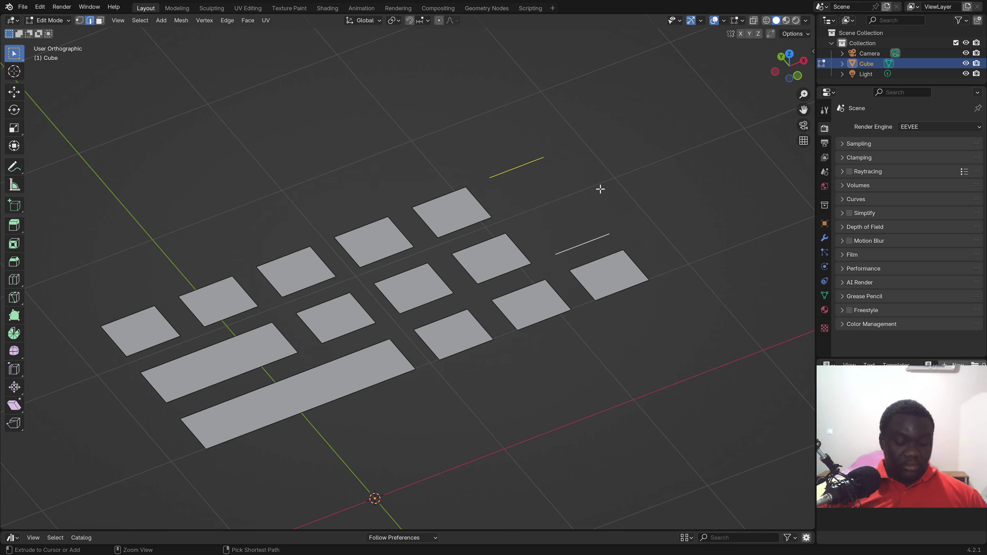
key("ctrl+z")
key("ctrl+z")
key("ctrl+z")
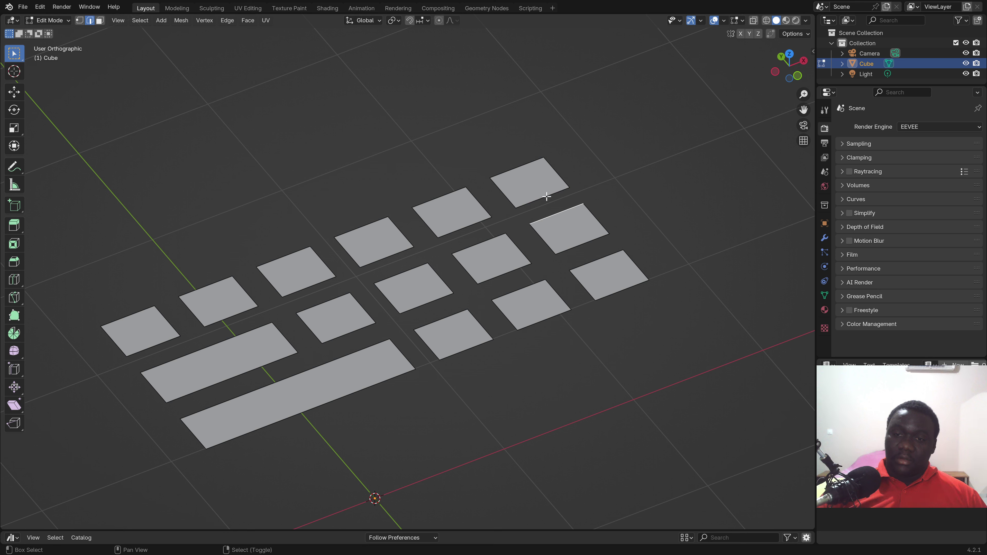
left_click(553, 200, "shift")
key("f")
Dissolve the edges between the lower-right keys to form a tall enter-style key
left_click(502, 194)
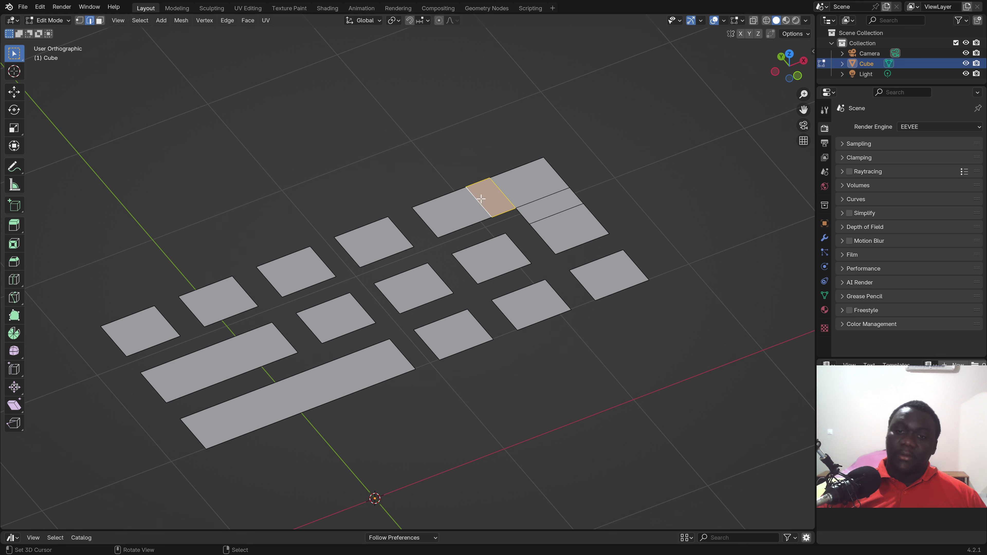
left_click(481, 199)
left_click(557, 213, "shift")
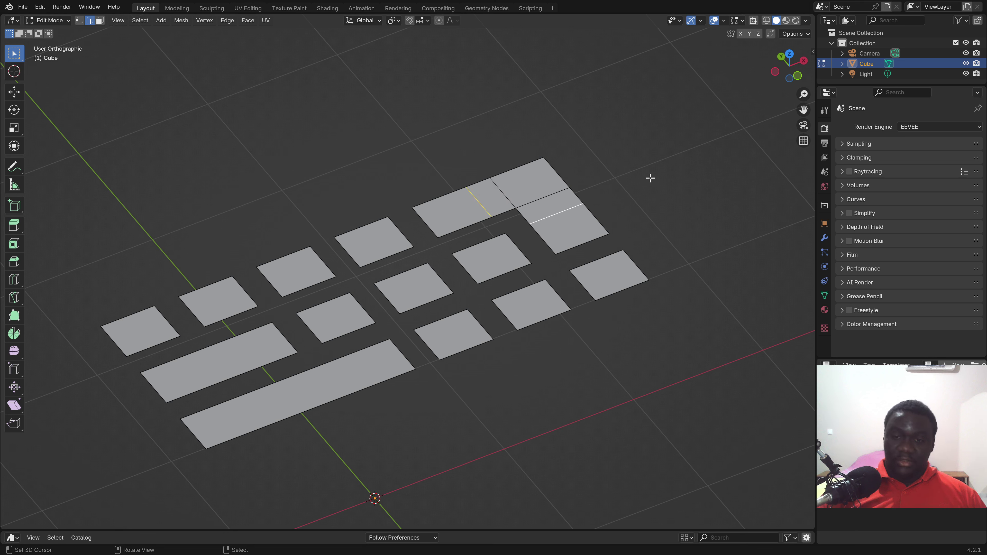
key("x")
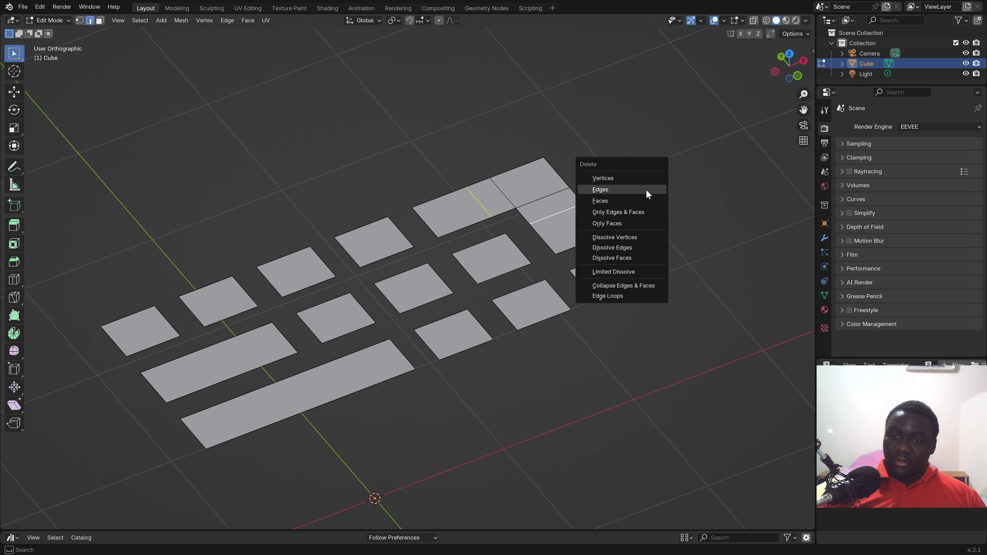
left_click(632, 248)
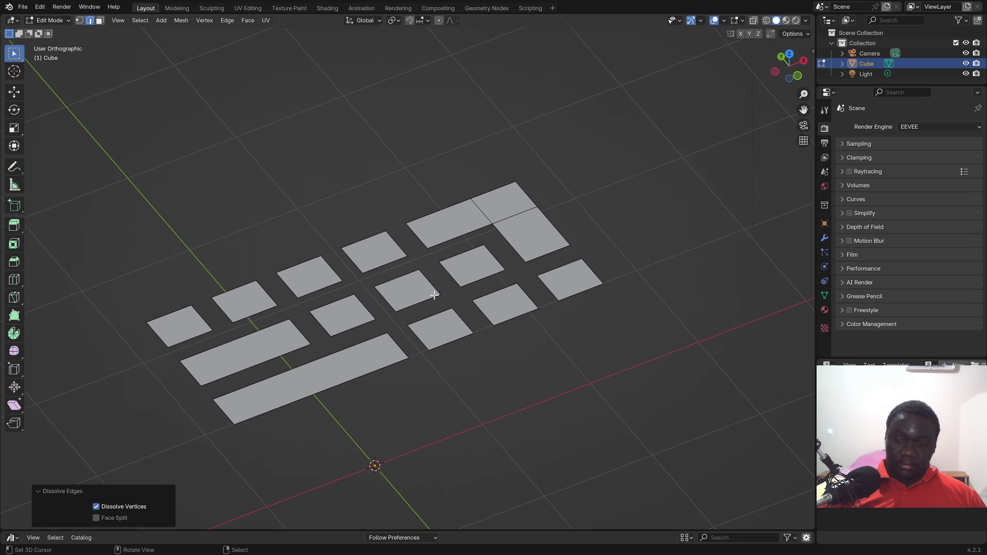
middle_click_drag(404, 279, 421, 292)
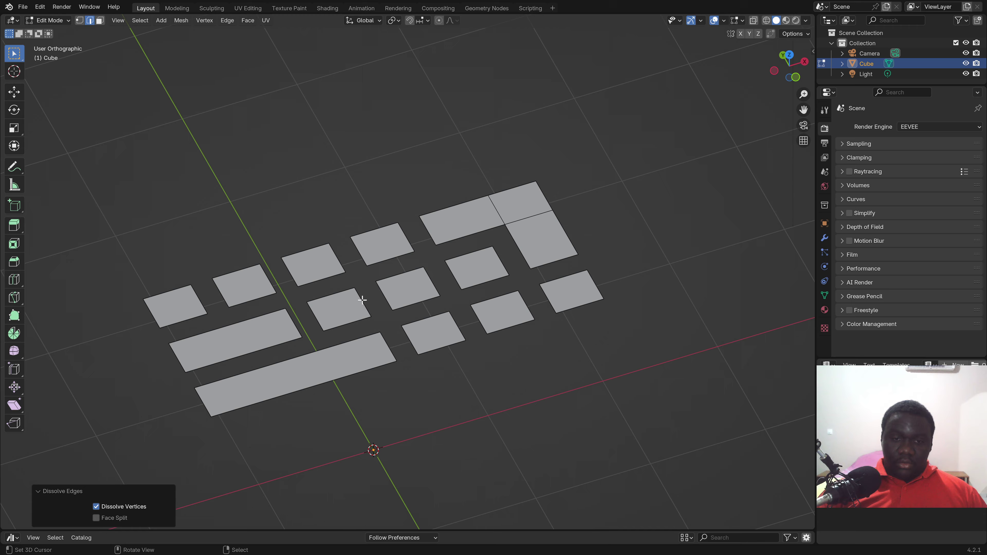
Orbit to a flatter, closer view of the keys and select the long middle key's right edge
middle_click_drag(359, 298, 381, 316)
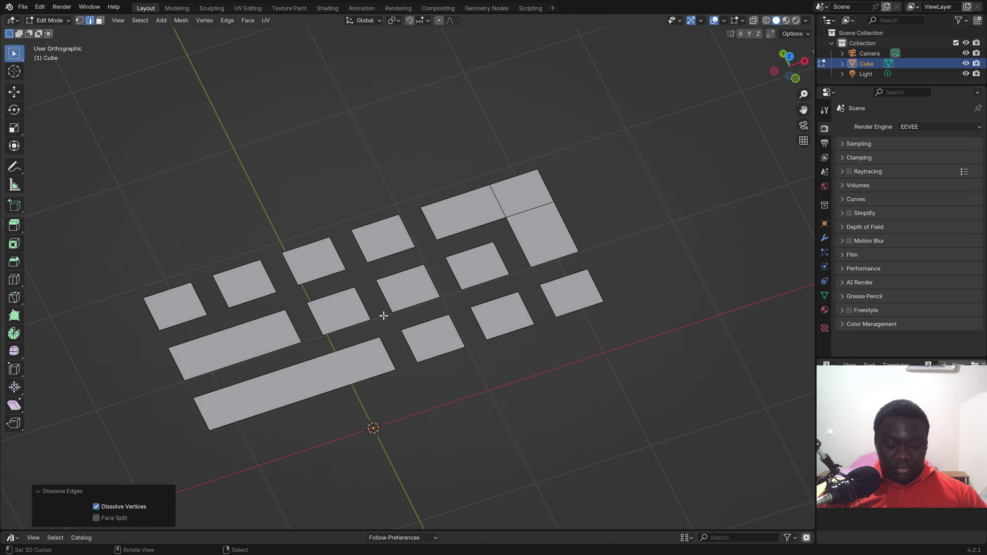
mouse_move(384, 315)
middle_mouse_down()
mouse_move(352, 343)
mouse_move(330, 310)
middle_mouse_up()
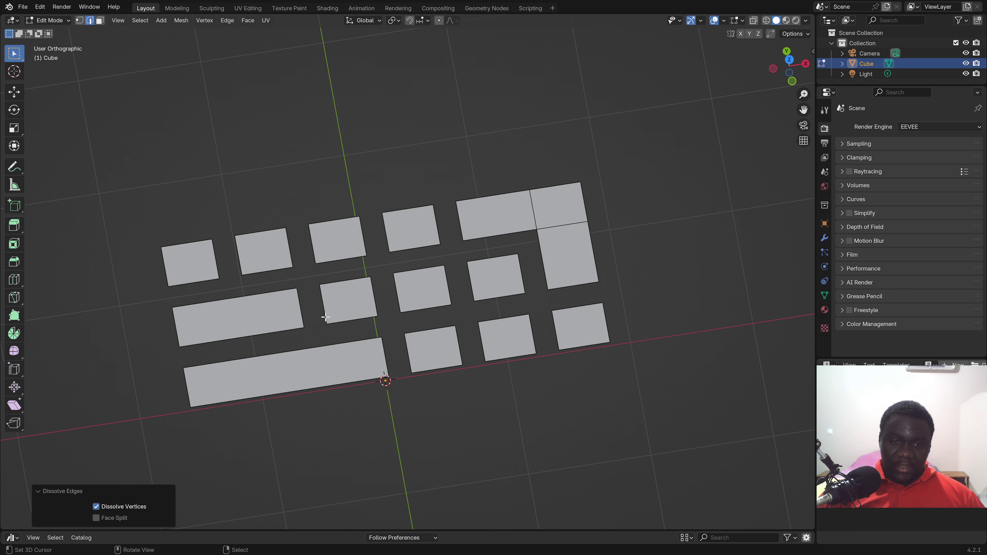
scroll(325, 317, "up", 1)
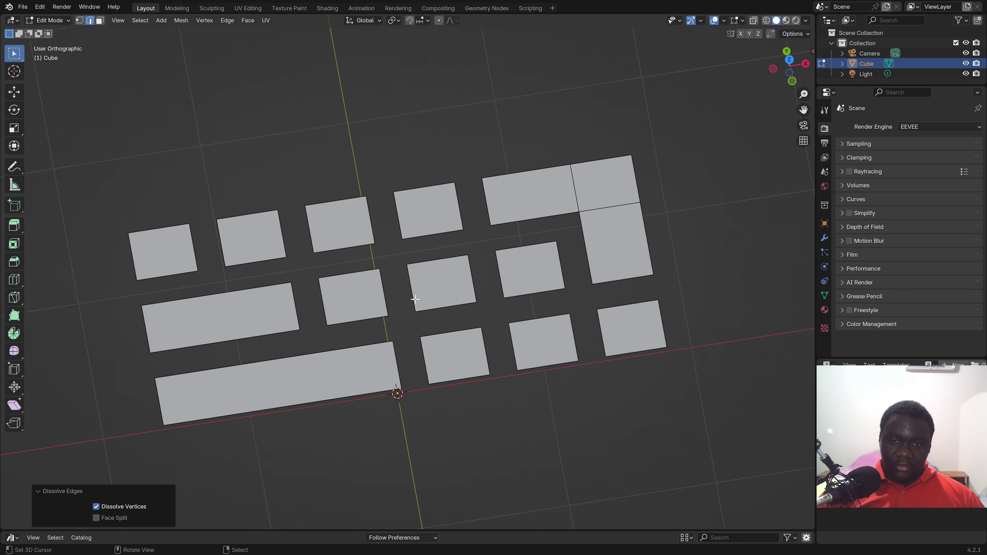
left_click(294, 309)
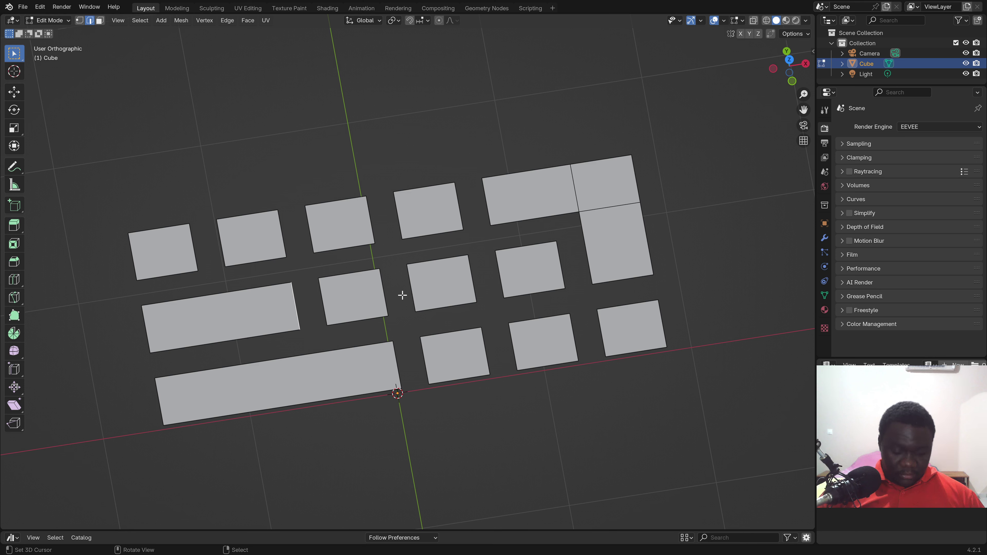
Select the small middle and bottom-row keys and shift them right along X
key("l")
key("l")
key("l")
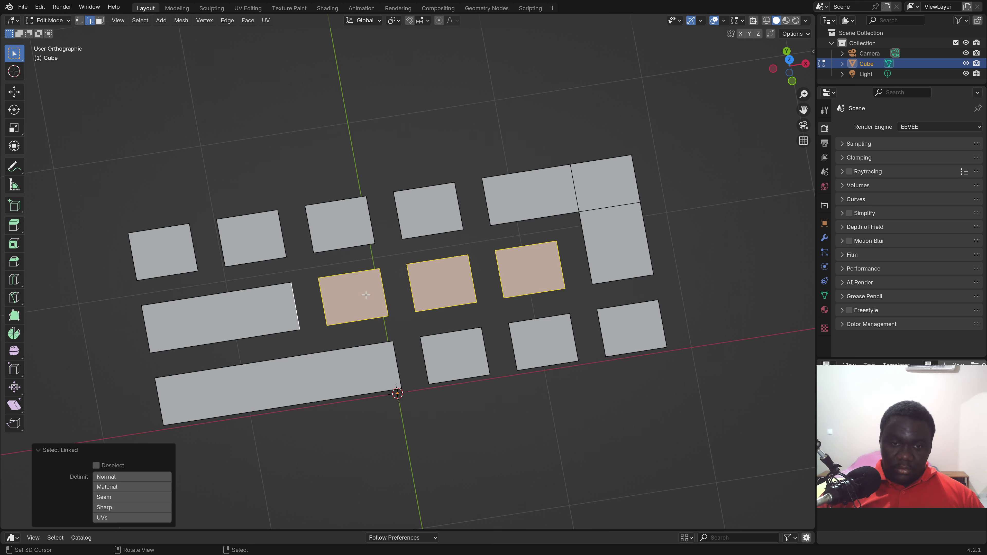
key("g")
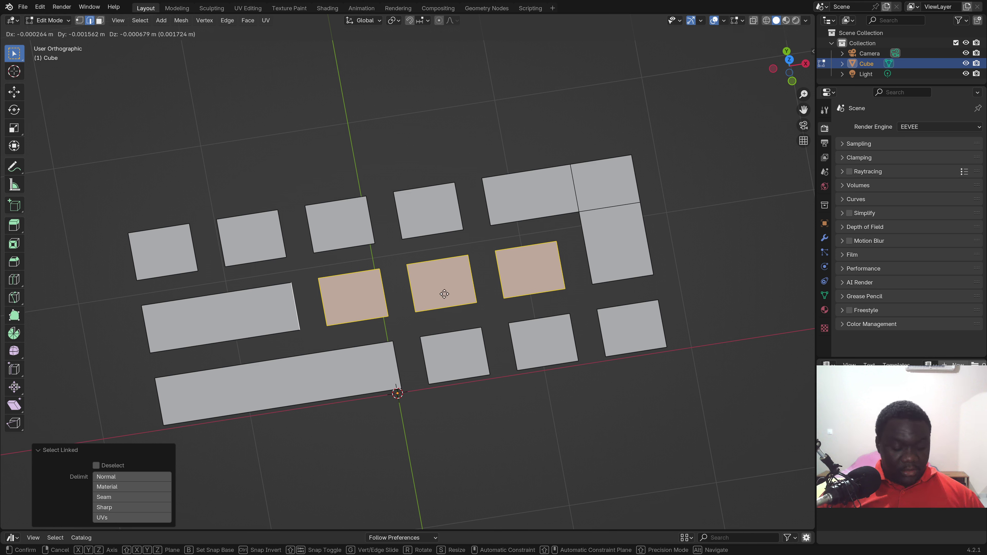
right_click(450, 301)
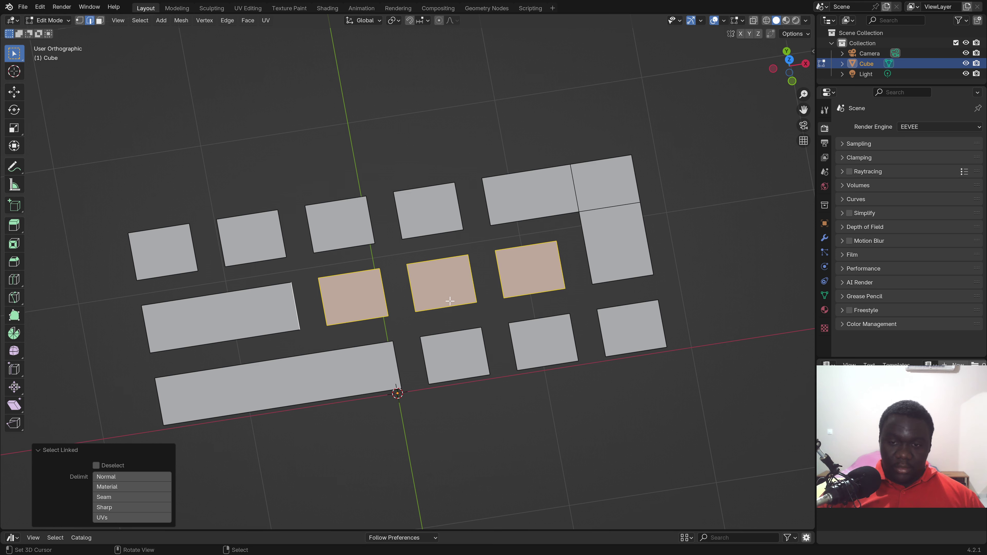
left_click(544, 341, "shift")
left_click(469, 350, "shift")
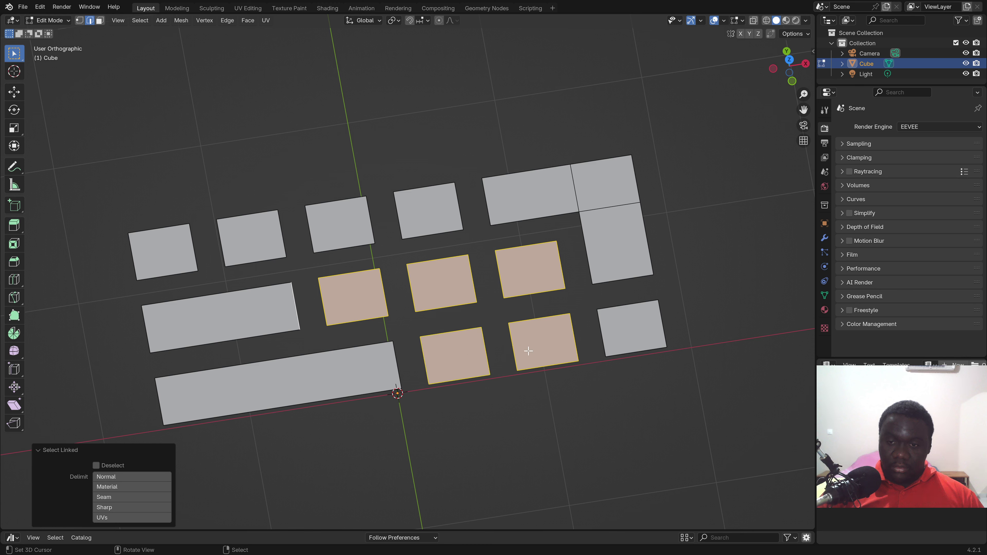
left_click(395, 352, "shift")
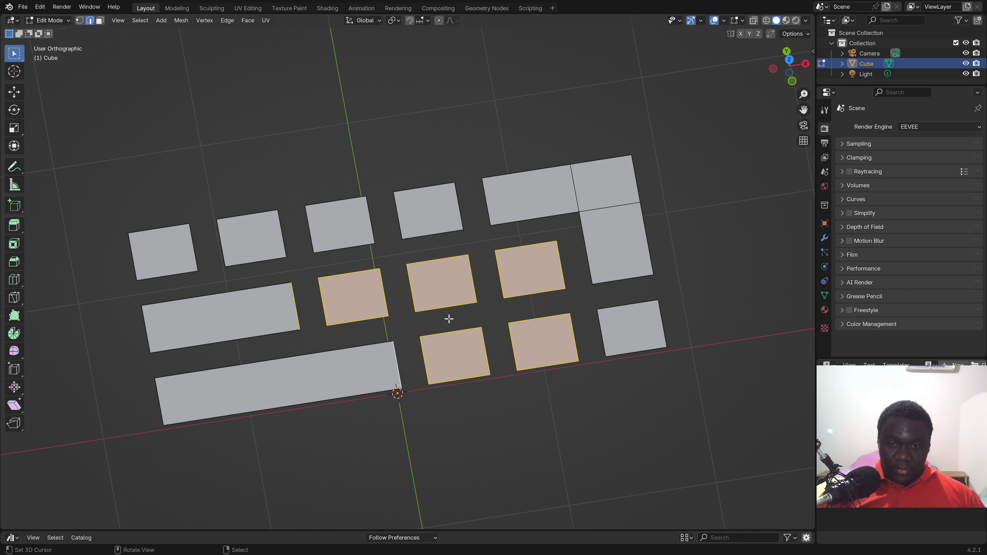
key("g")
key("x")
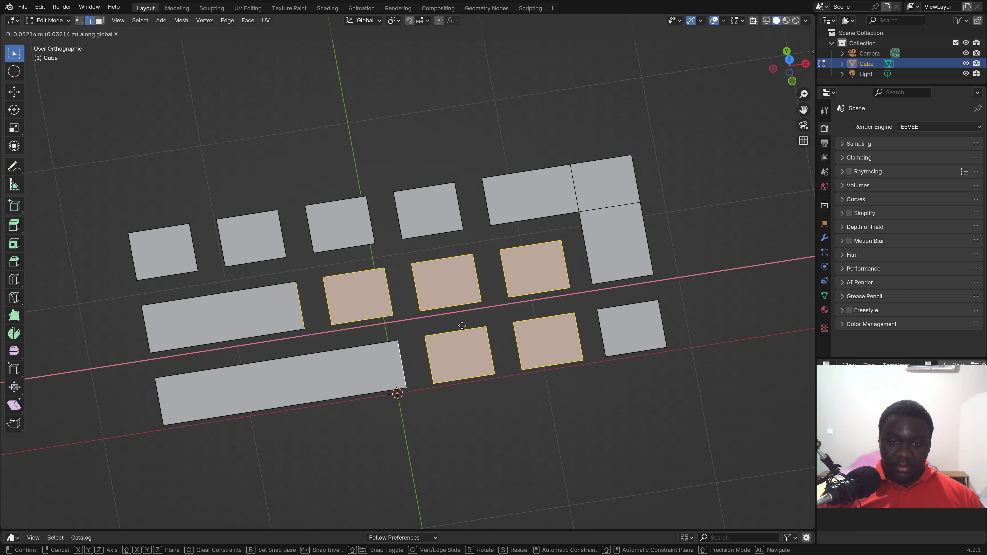
left_click(477, 330)
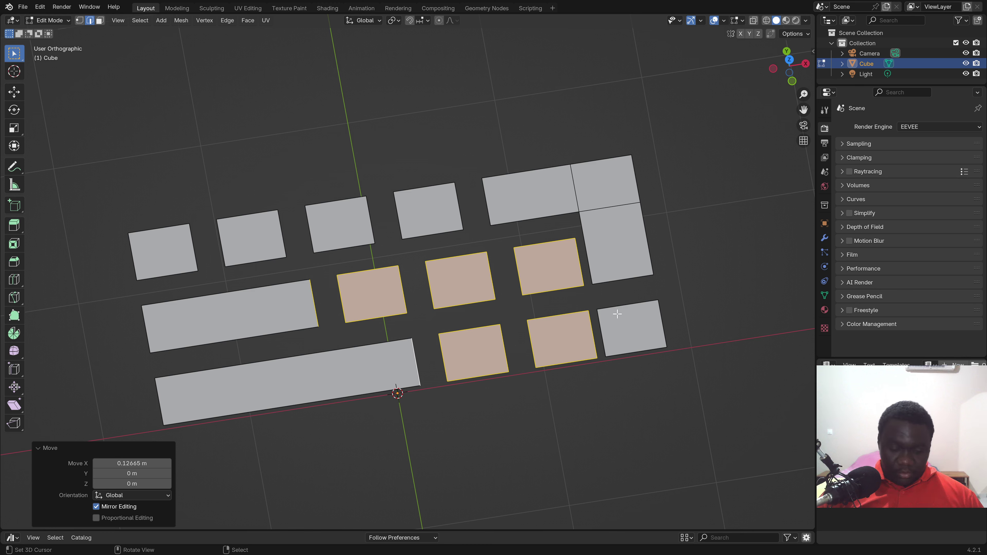
Try moving the remaining row keys up along Y, undo it, and return to top view
key("l")
key("l")
key("l")
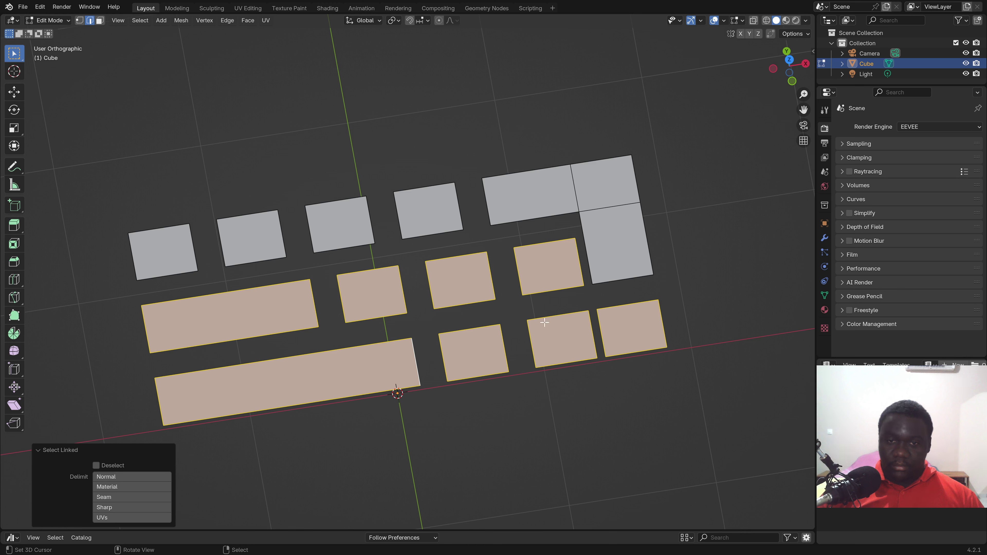
left_click(624, 279, "shift")
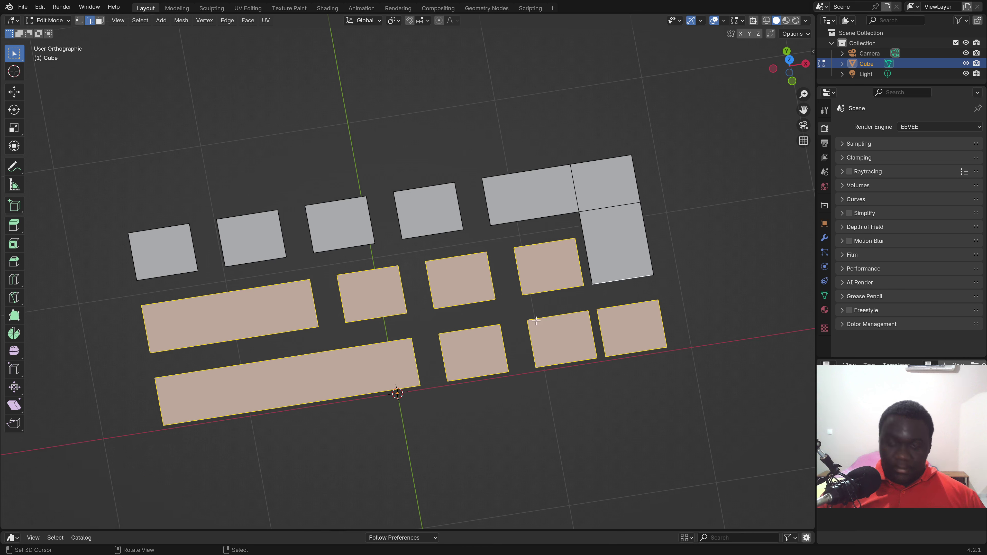
key("g")
key("y")
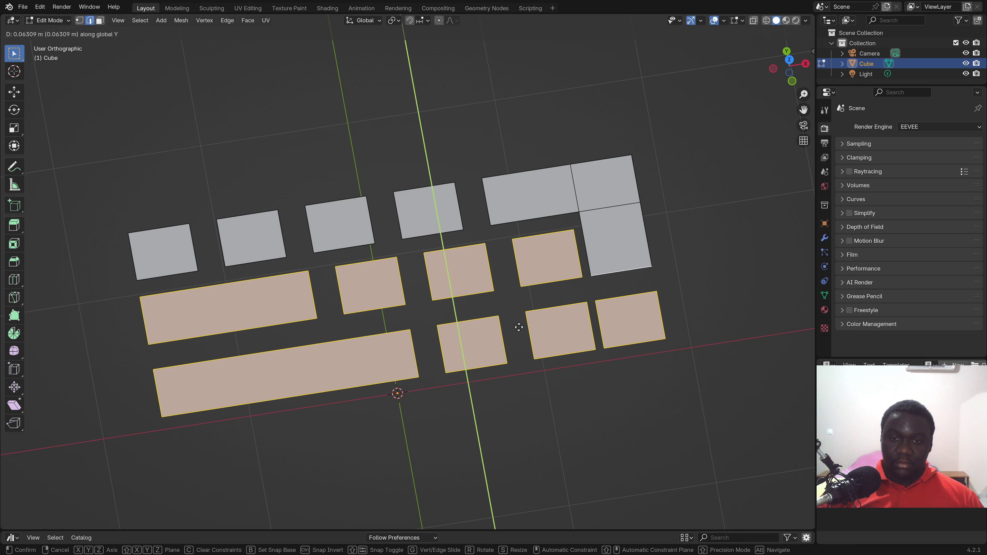
left_click(518, 326)
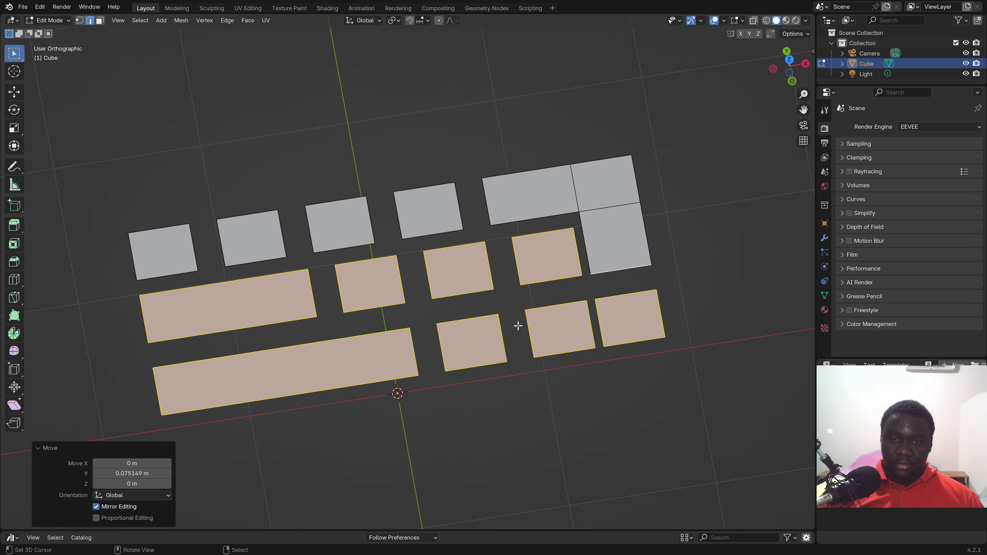
middle_click_drag(519, 308, 537, 323)
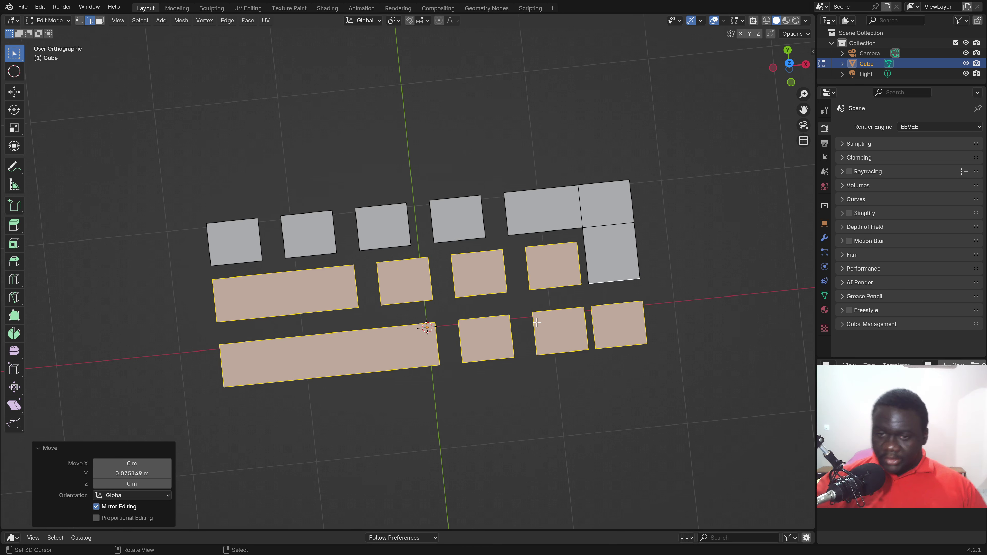
middle_click_drag(481, 345, 513, 304)
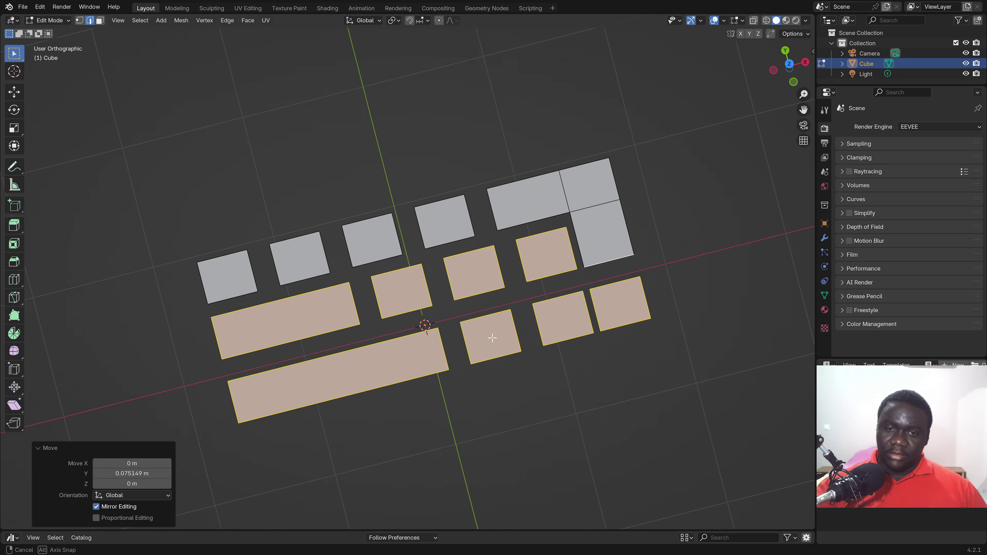
middle_click_drag(512, 303, 566, 257)
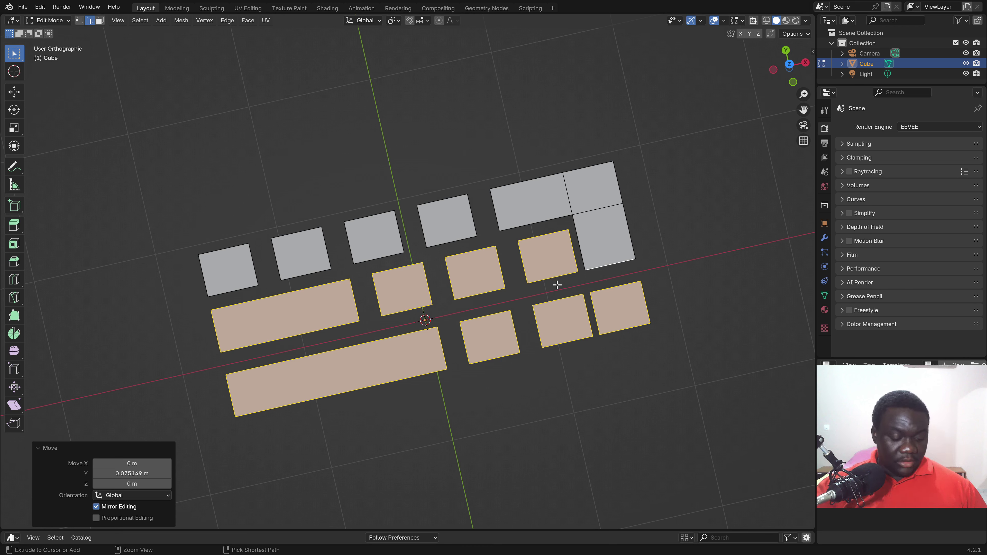
key("ctrl+z")
key("ctrl+z")
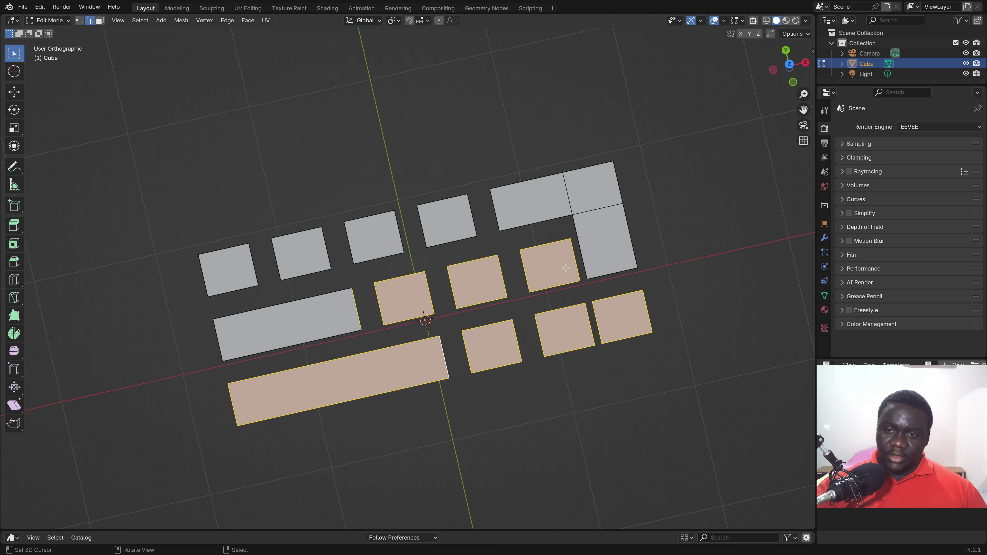
middle_click_drag(480, 293, 642, 268)
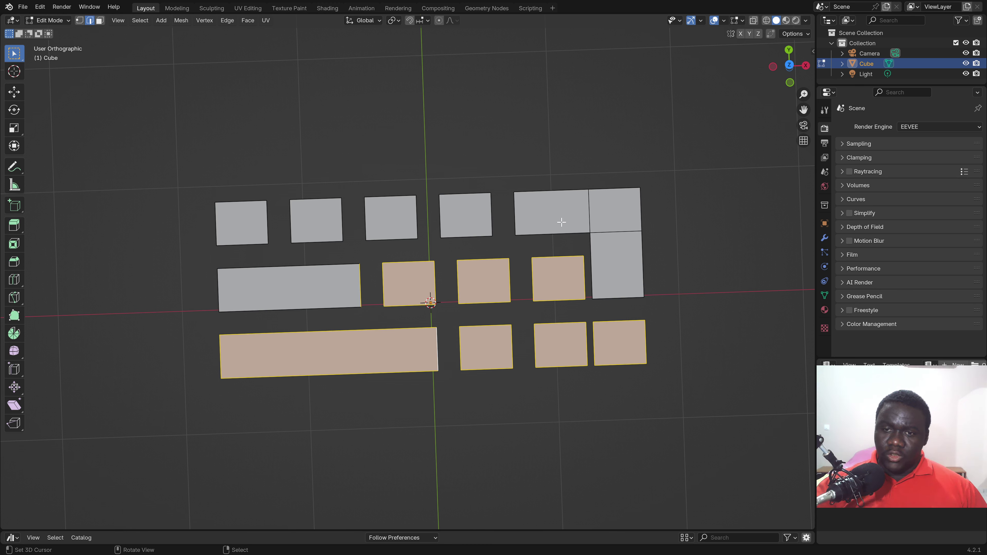
left_click(516, 217)
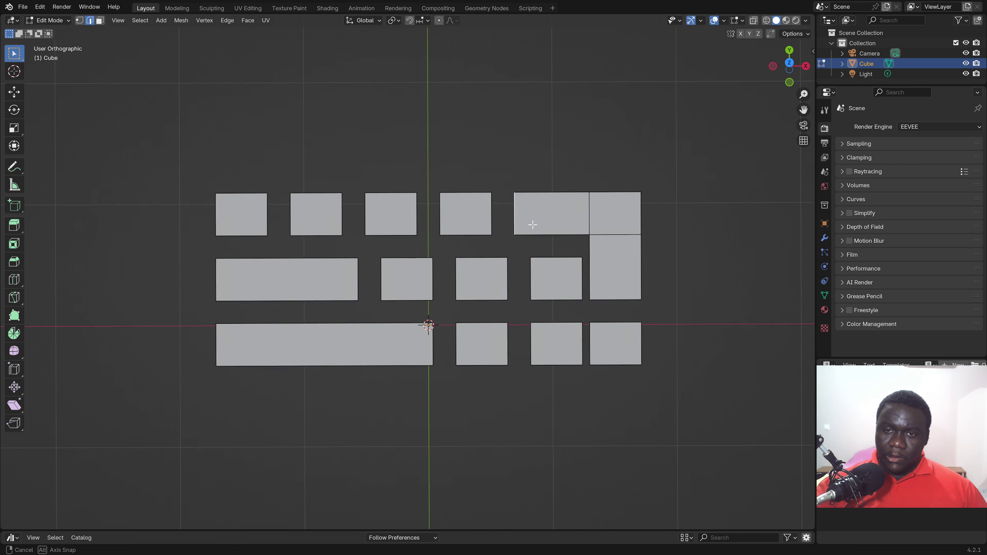
middle_click_drag(540, 230, 540, 242)
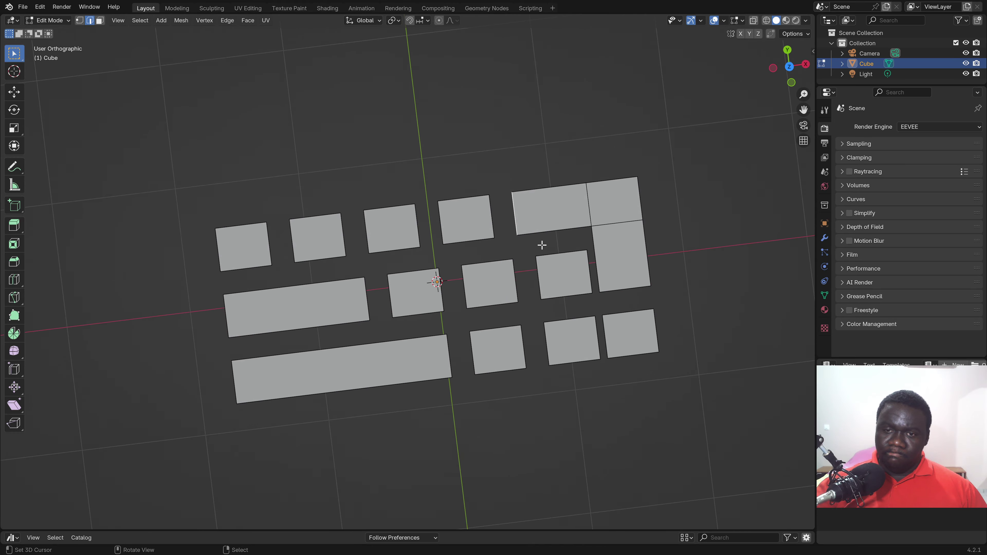
key("KP_7")
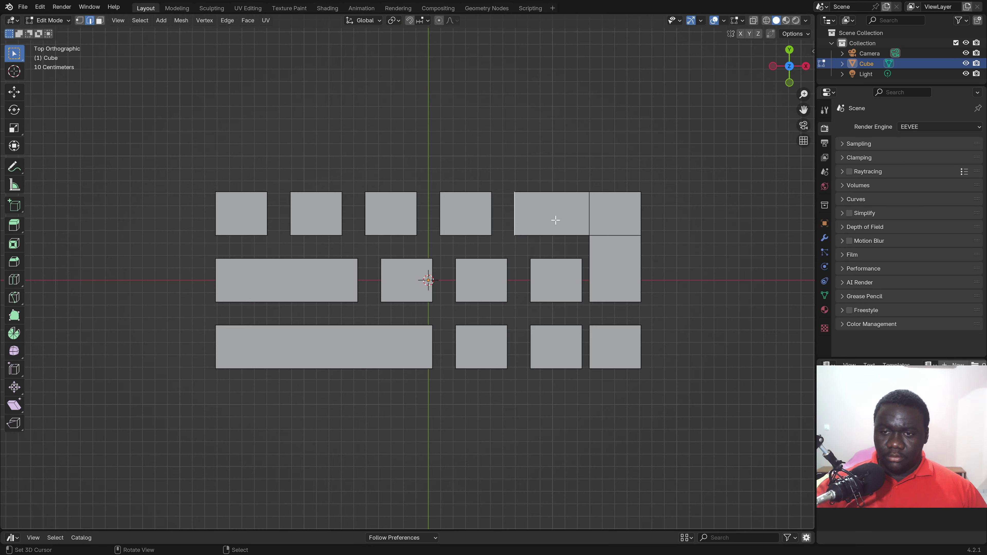
Narrow the wide top-right key 0.3 m along X and shorten the tall key 0.2 m along Y
scroll(556, 220, "up", 1)
key("g")
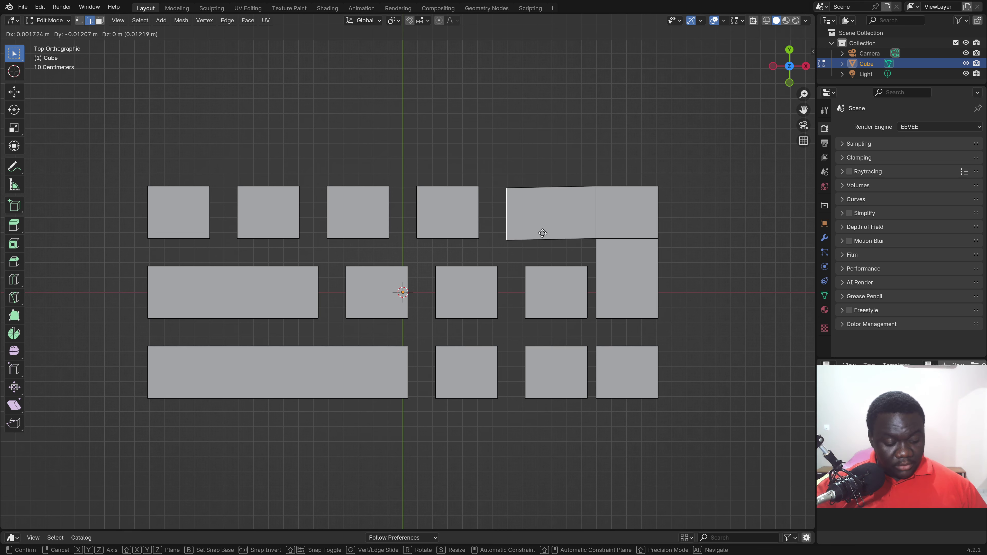
key("x")
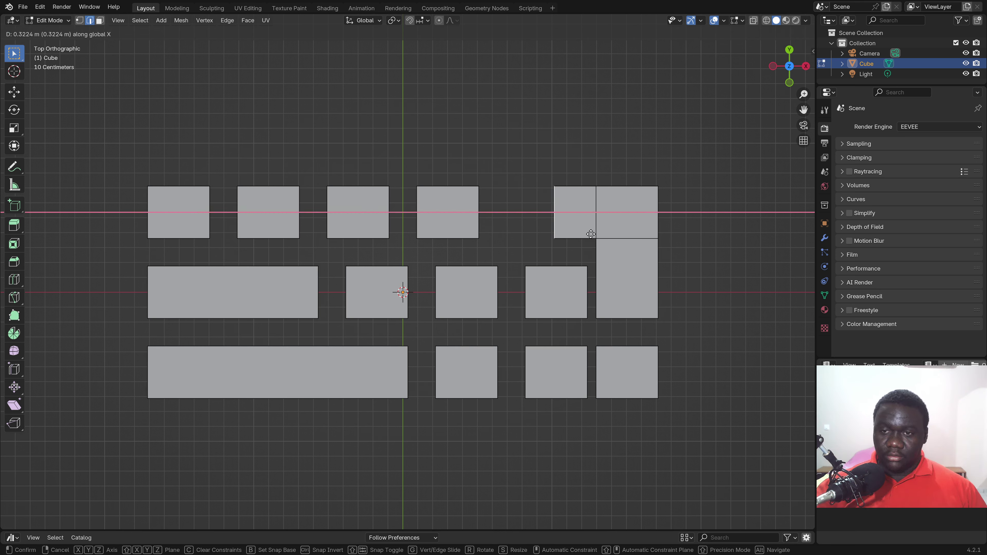
left_click(588, 234)
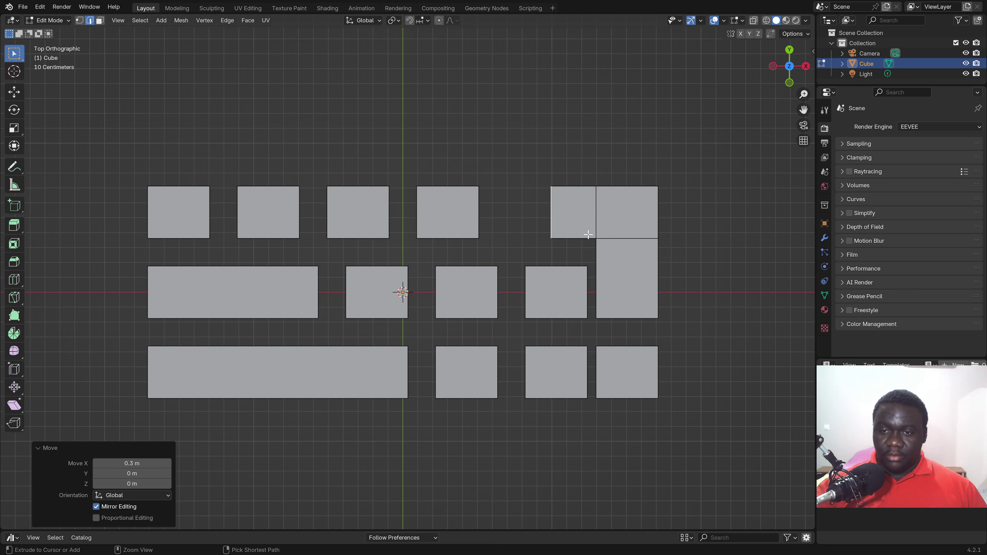
left_click(631, 318)
key("g")
key("y")
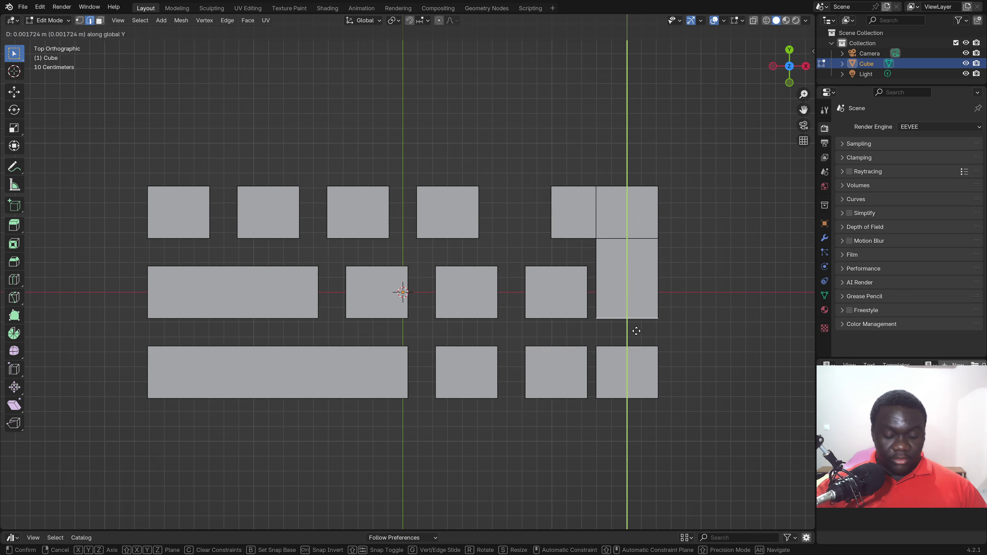
left_click(636, 311)
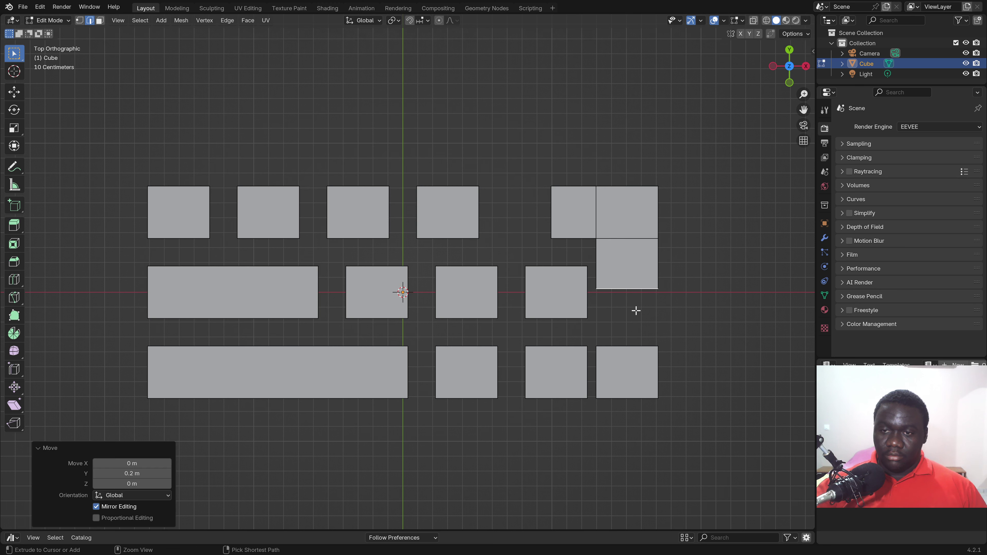
Select the whole bottom-right key, settle it in the bottom row along Y, and duplicate it
left_click(634, 349)
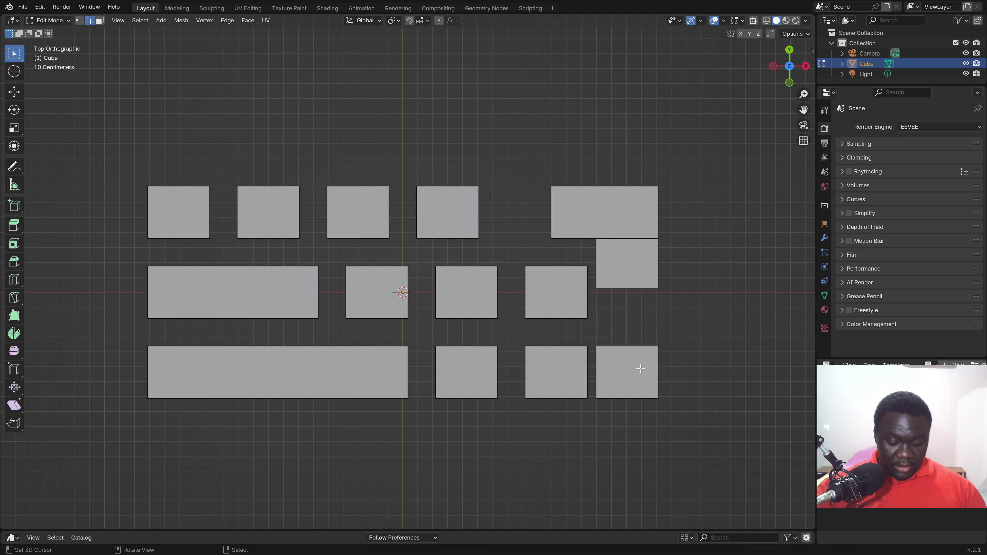
key("l")
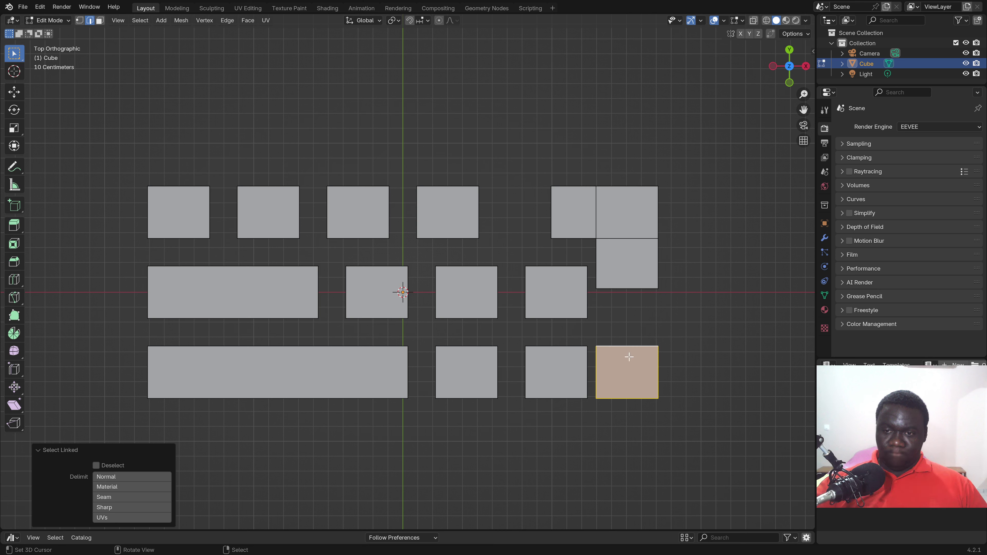
key("g")
key("y")
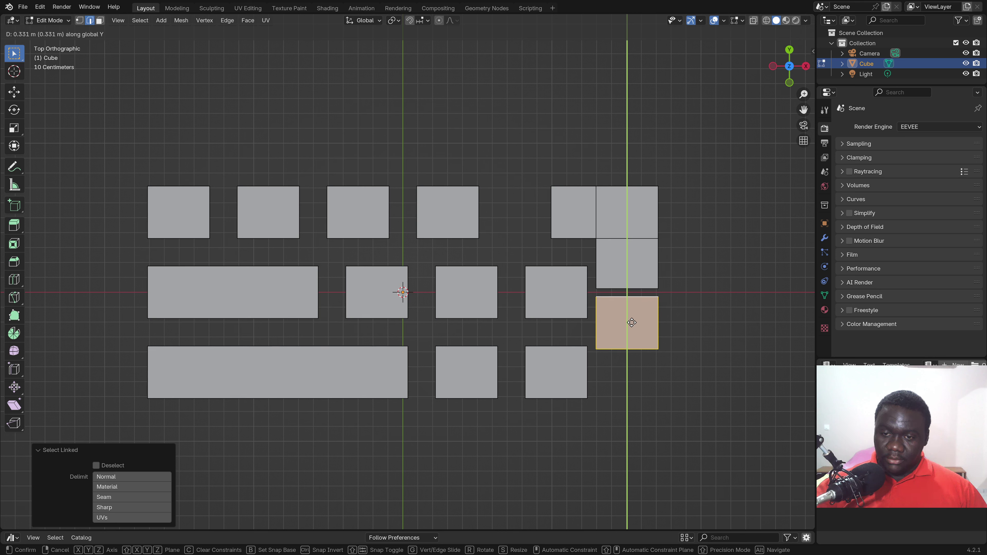
left_click(636, 358)
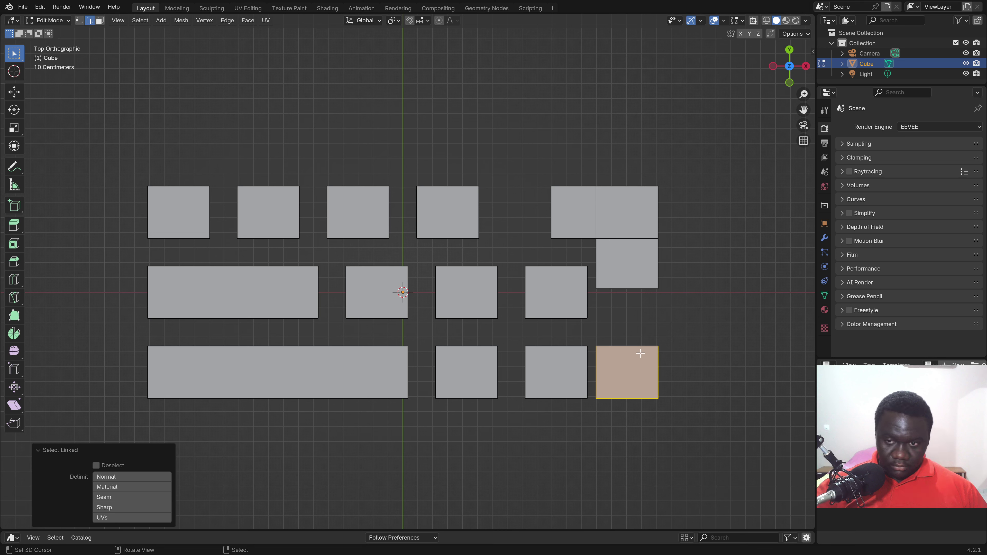
key("shift+d")
Place the copied key at the middle row's right end and shorten it along Y
key("y")
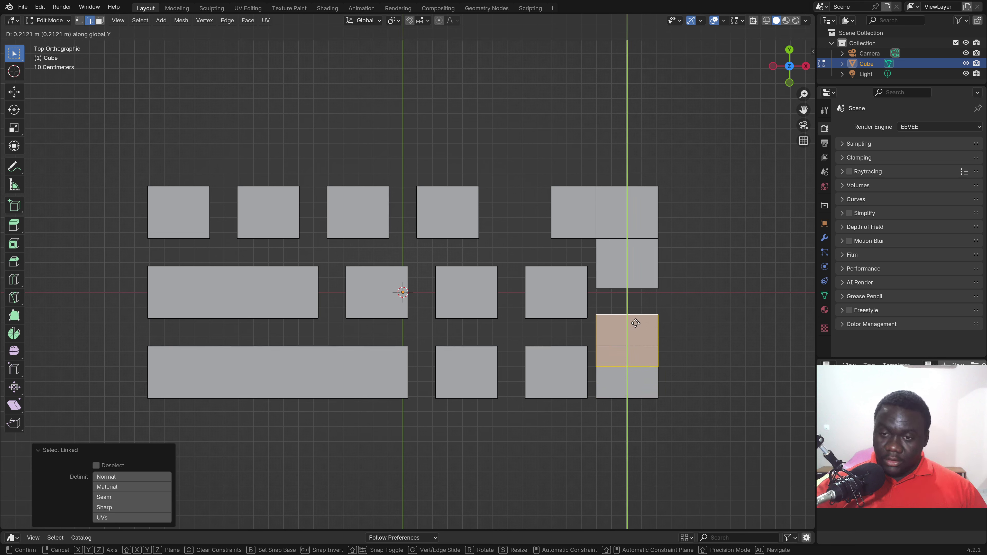
left_click(637, 302)
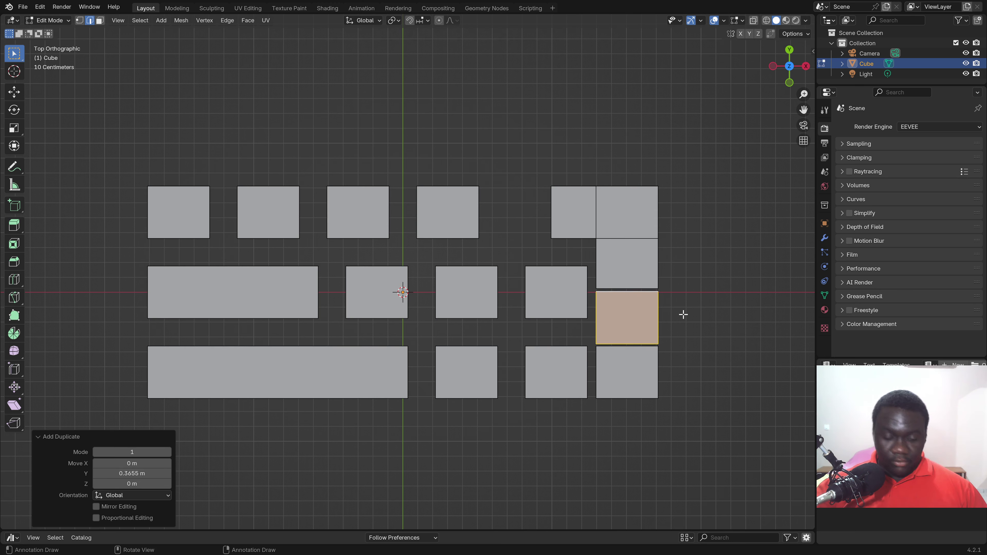
key("s")
key("y")
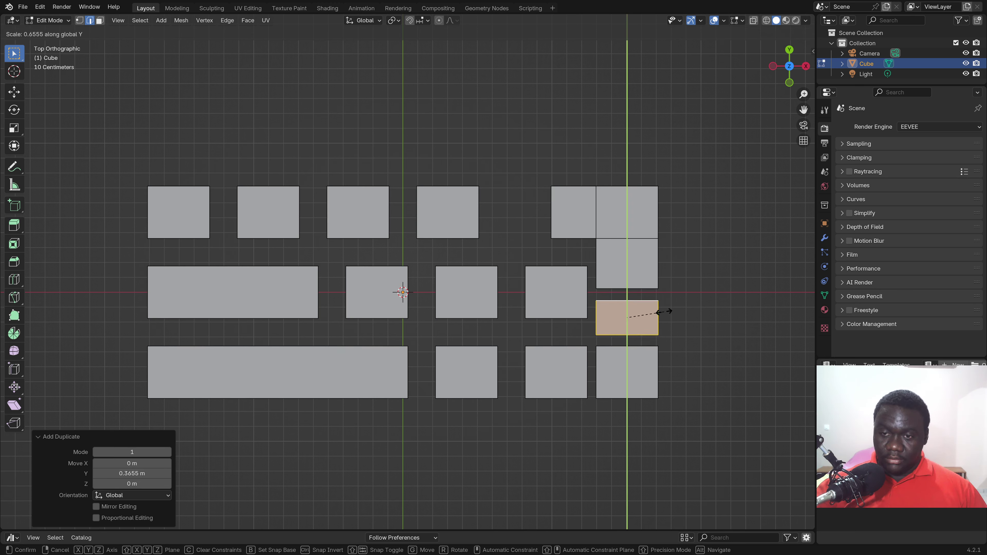
left_click(661, 315)
Duplicate a top-row key into the top-row gap and narrow it to 0.672 along X
left_click(449, 207)
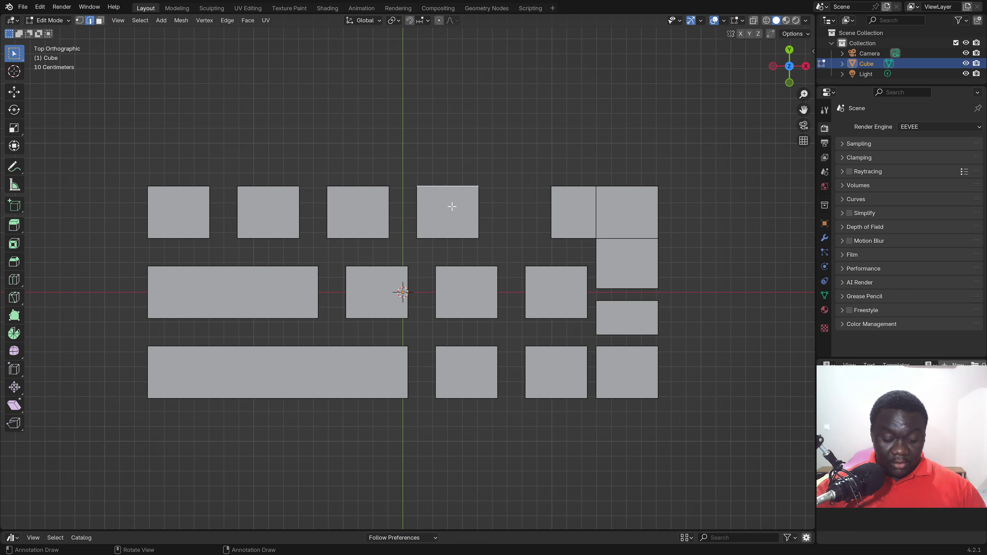
key("l")
key("shift+d")
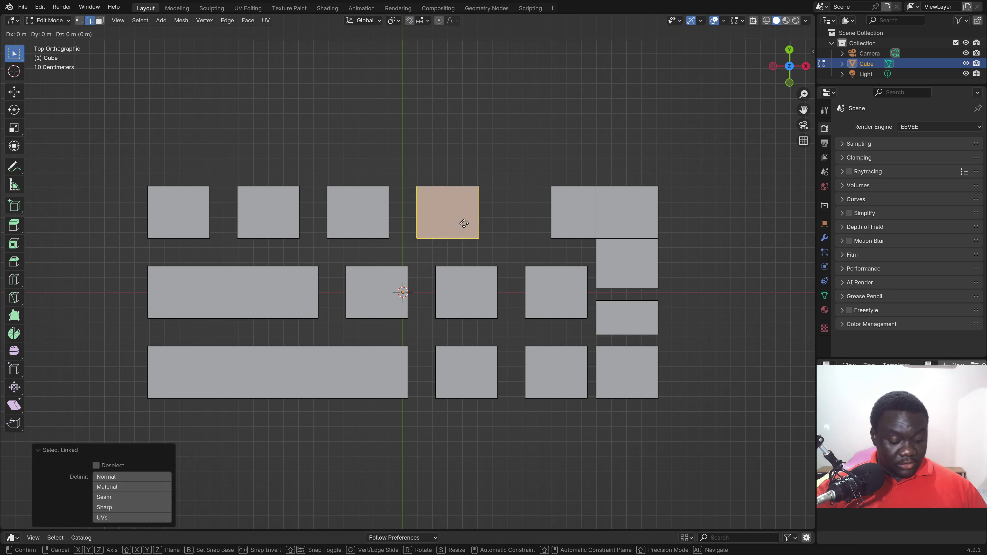
key("x")
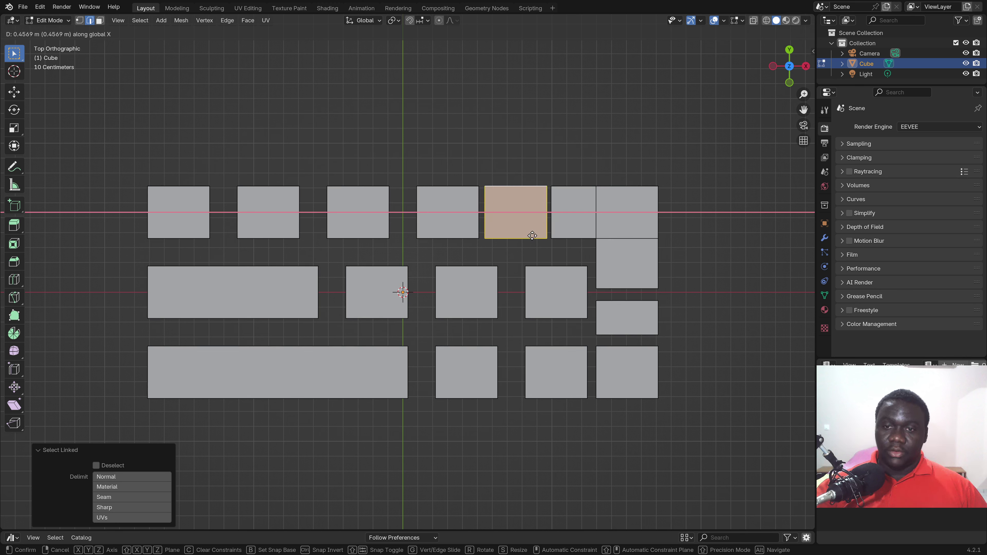
left_click(555, 239)
key("s")
key("x")
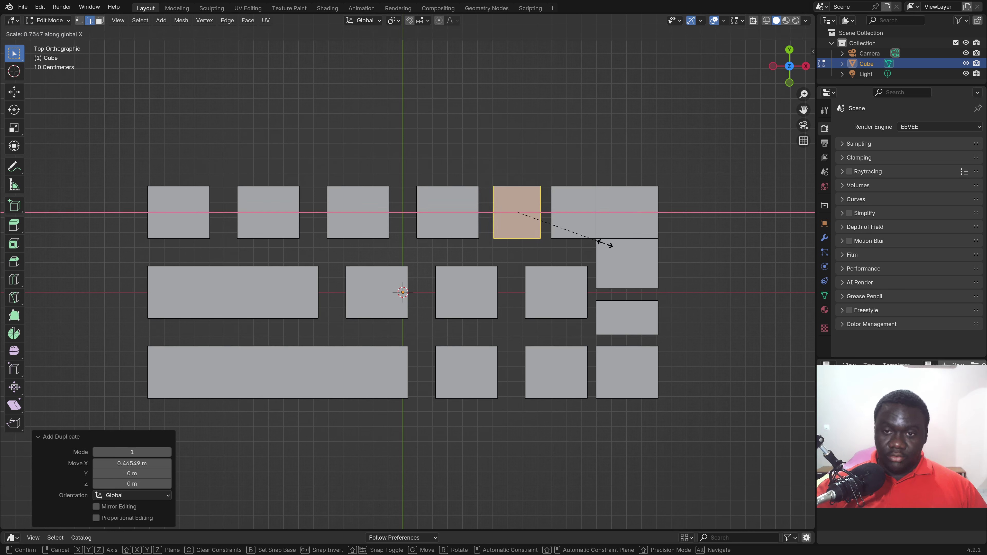
left_click(597, 239)
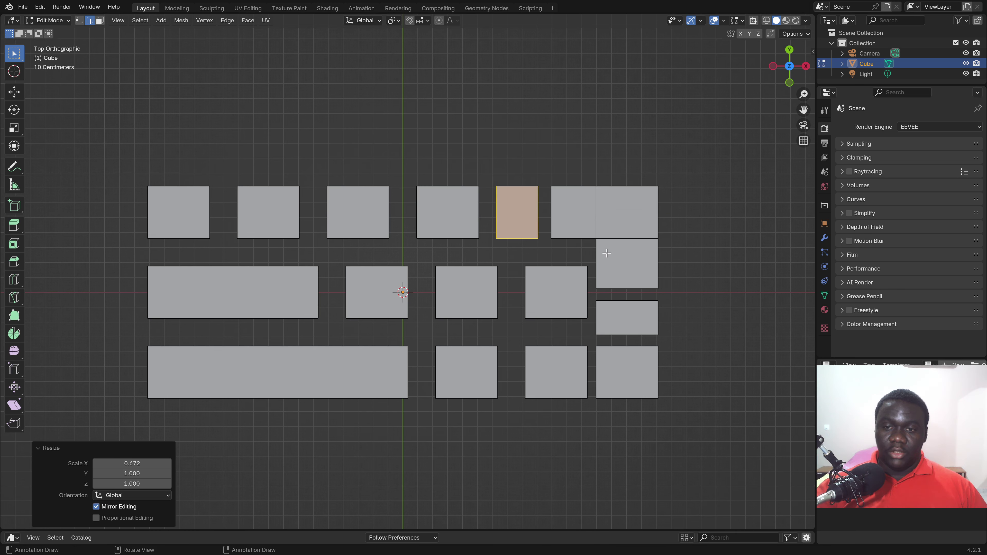
Slim the bottom-row and middle-row keys beside the right column by about 0.109 m along X
left_click(589, 378)
left_click(588, 305, "shift")
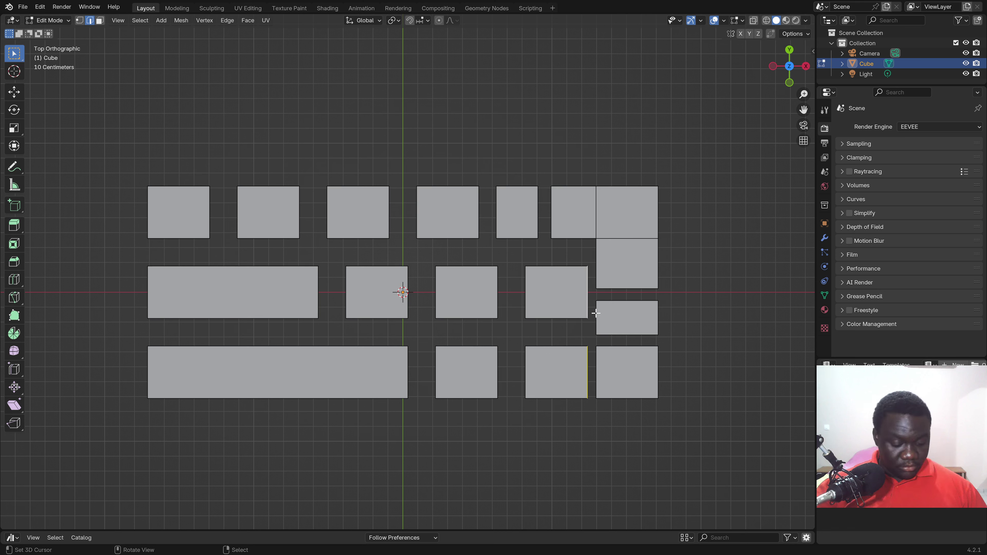
key("g")
key("x")
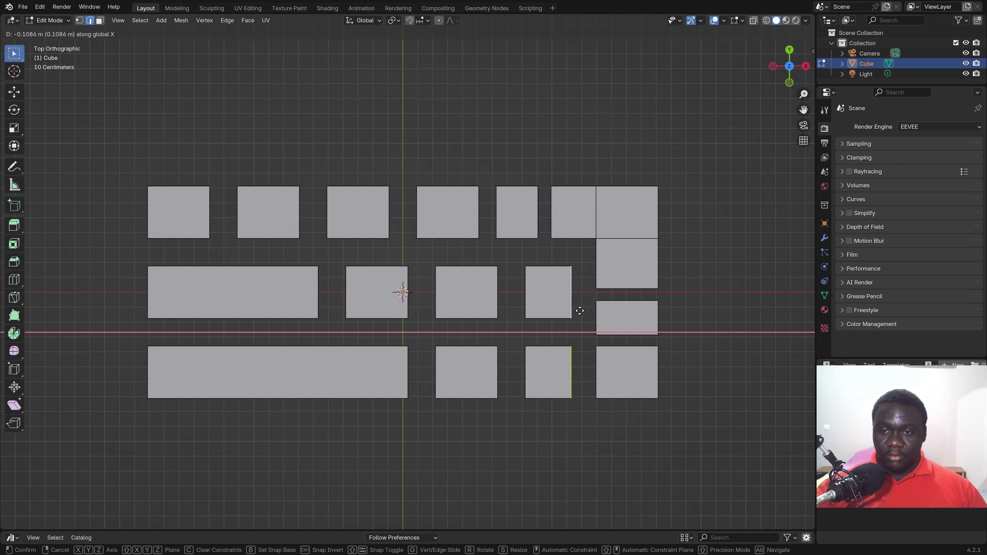
left_click(580, 311)
mouse_move(447, 330)
middle_mouse_down()
mouse_move(470, 331)
mouse_move(434, 342)
middle_mouse_up()
Extrude all key faces 0.32414 m upward into solid keycap blocks
key("a")
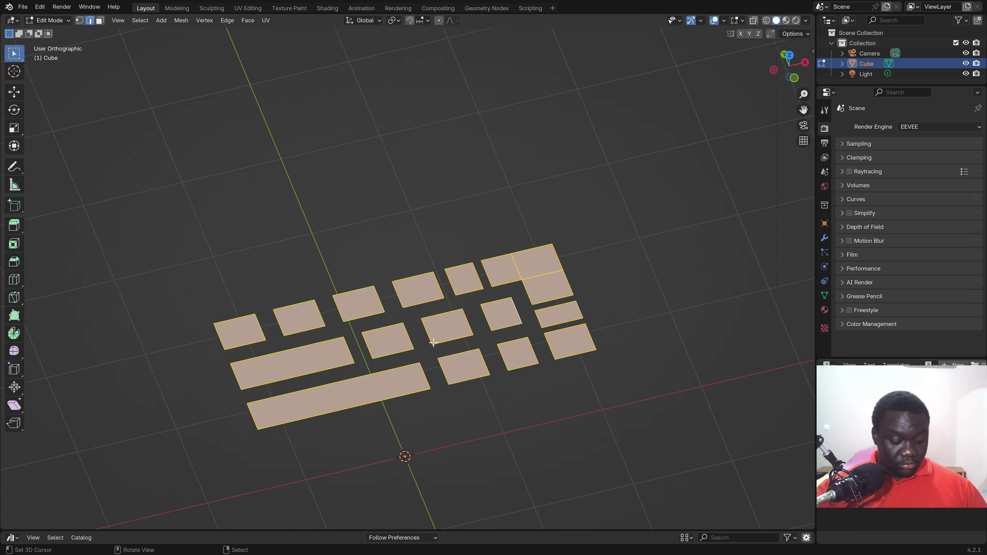
key("e")
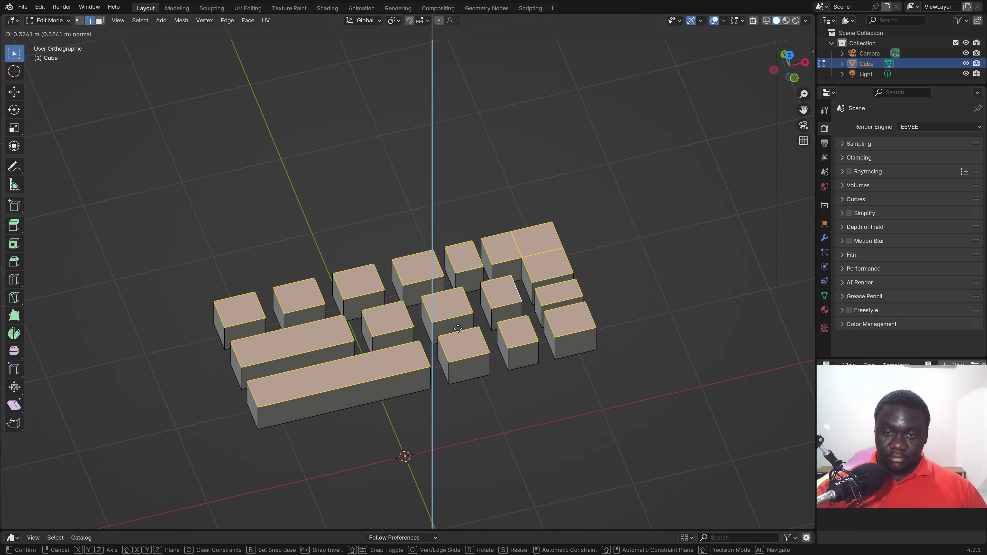
left_click(458, 328)
mouse_move(458, 329)
middle_mouse_down()
mouse_move(478, 274)
mouse_move(424, 280)
middle_mouse_up()
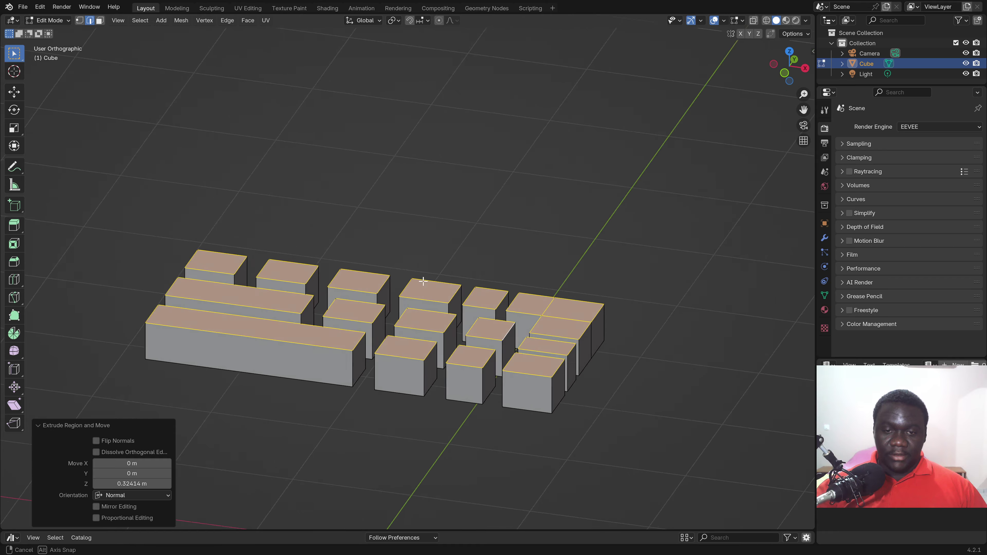
middle_click_drag(424, 281, 470, 292)
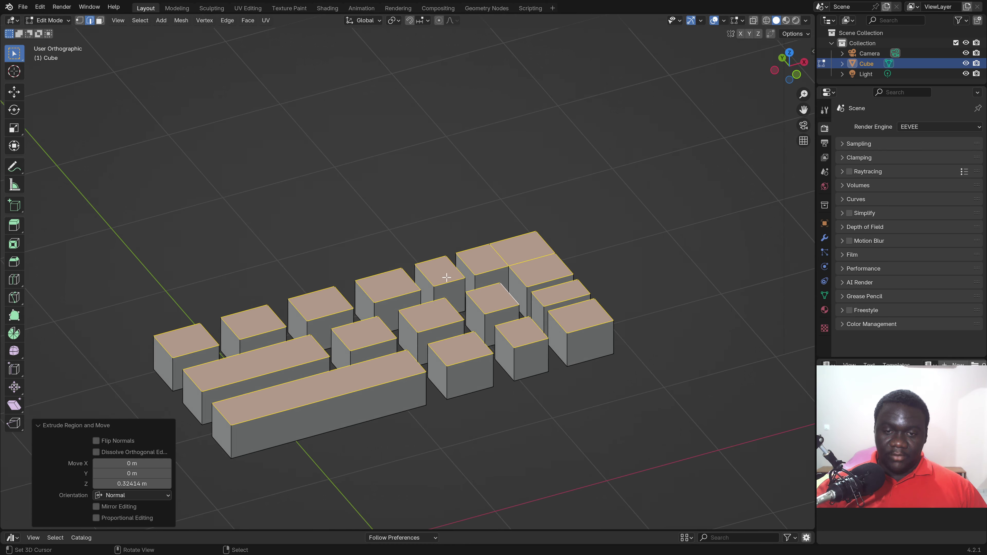
left_click(394, 21)
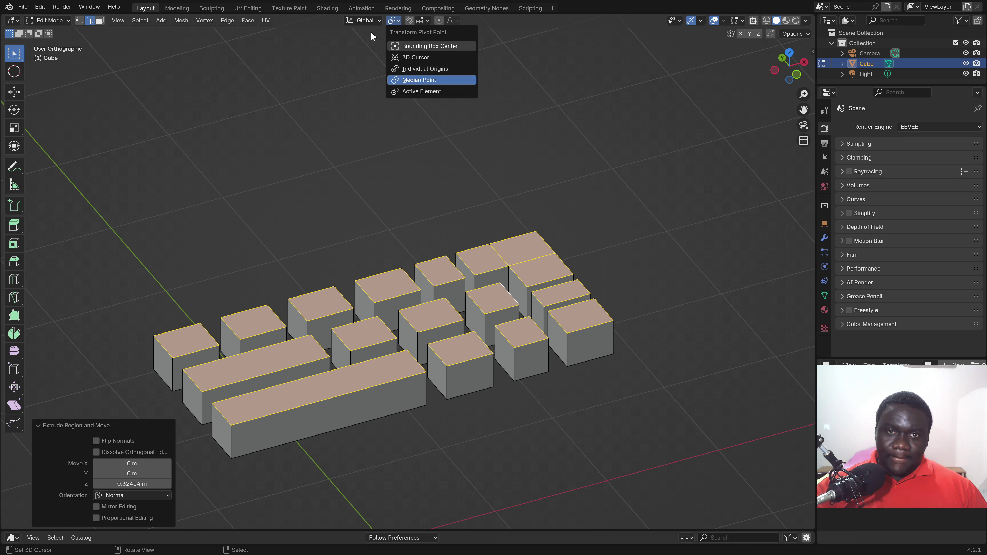
Set the pivot point to Individual Origins and shrink each keycap's top face
left_click(365, 23)
left_click(394, 21)
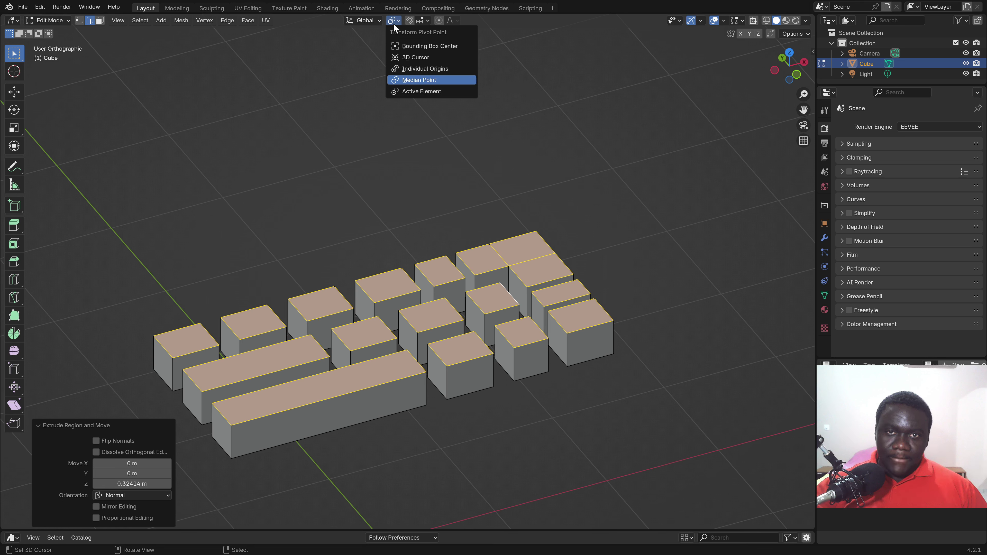
left_click(419, 69)
key("s")
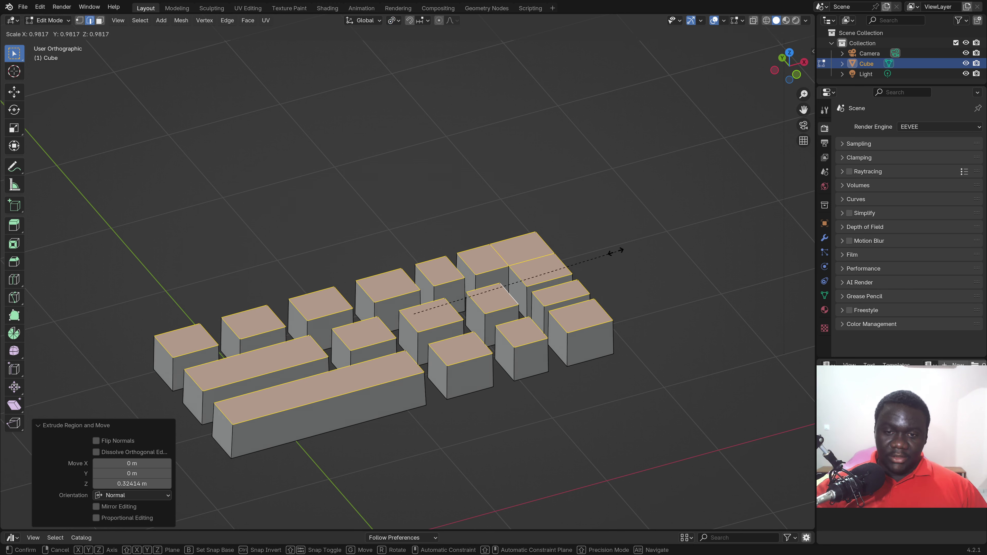
left_click(577, 252)
scroll(544, 272, "down", 4)
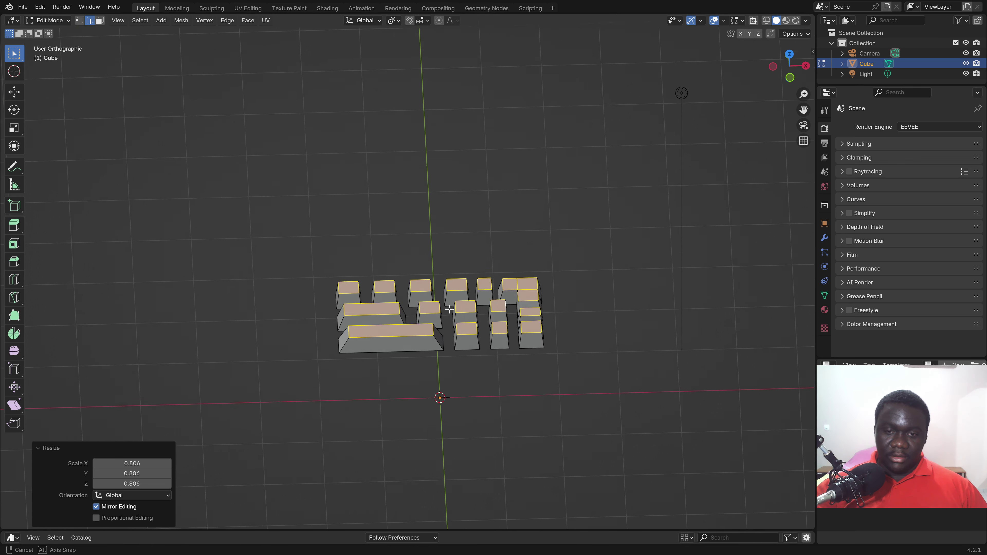
mouse_move(545, 273)
middle_mouse_down()
mouse_move(499, 335)
mouse_move(464, 343)
mouse_move(534, 322)
middle_mouse_up()
Check the keyboard in Object Mode, then resize the keycap tops again by 1.091
key("Tab")
scroll(494, 339, "up", 2)
scroll(493, 339, "up", 2)
key("Tab")
key("s")
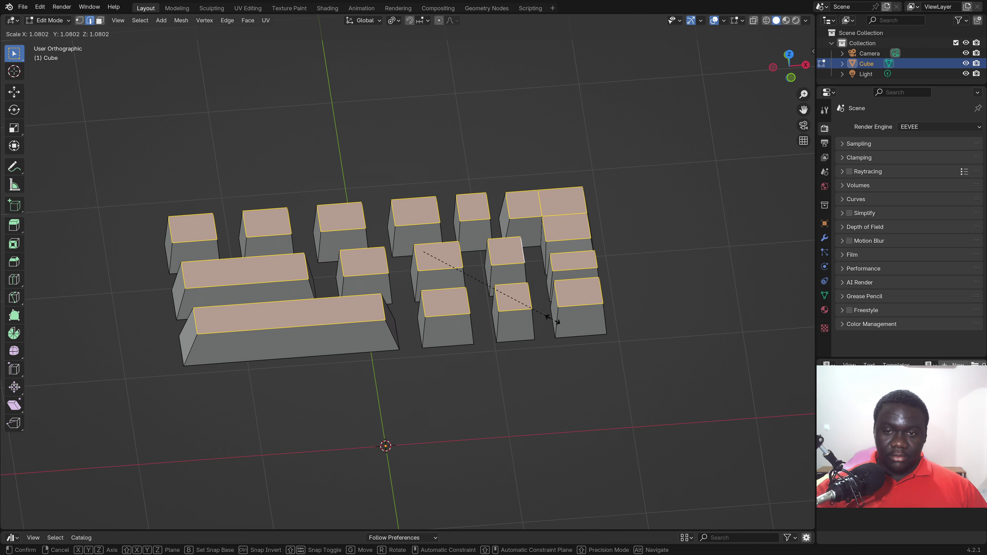
left_click(551, 319)
mouse_move(551, 319)
middle_mouse_down()
mouse_move(514, 294)
mouse_move(488, 305)
middle_mouse_up()
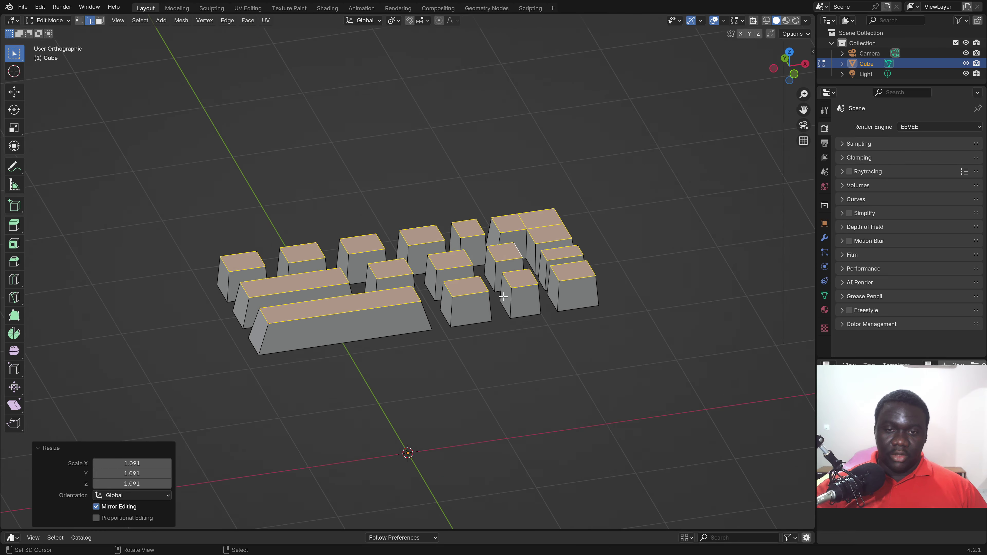
Reveal the hidden keyboard case, select it, and invert the selection to the keycaps
key("alt+h")
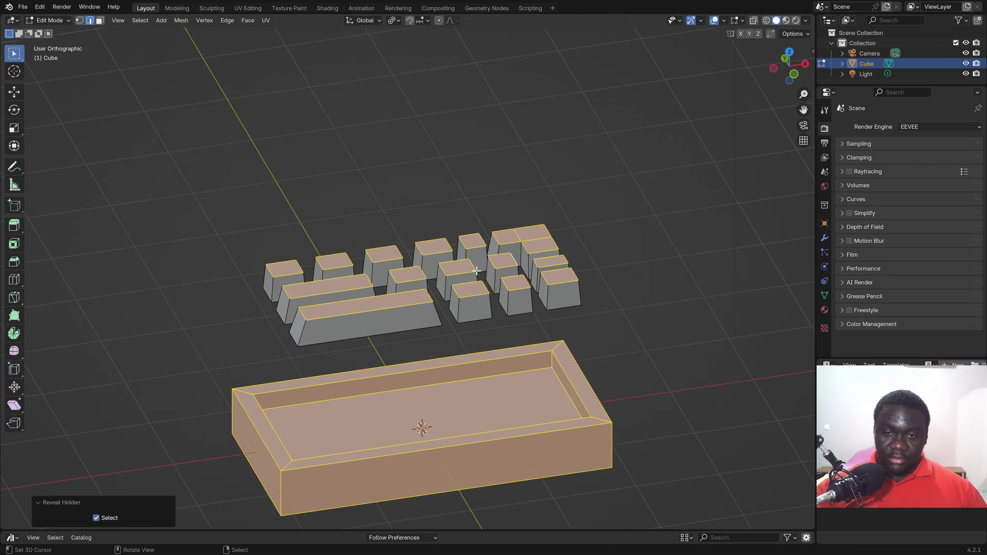
left_click(496, 277)
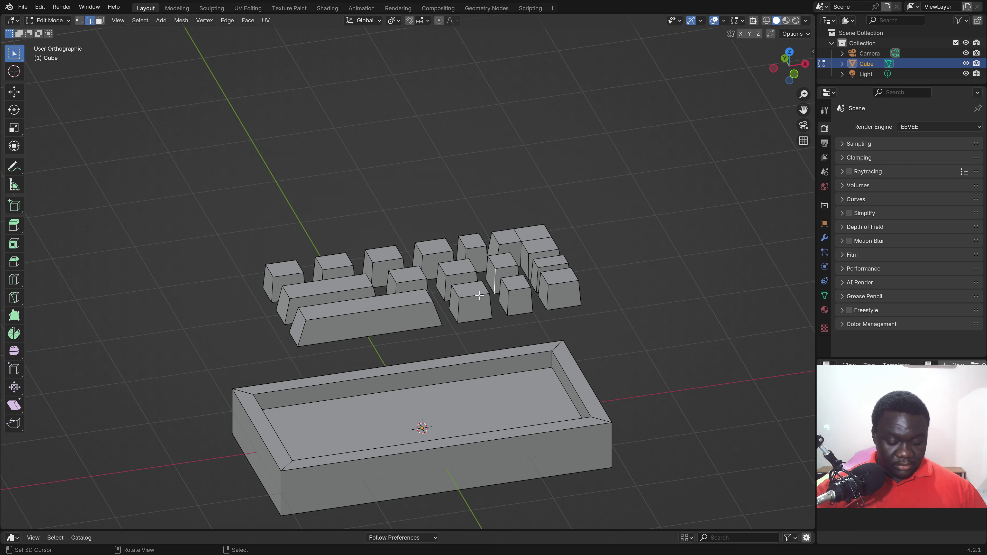
left_click(511, 380)
key("ctrl+l")
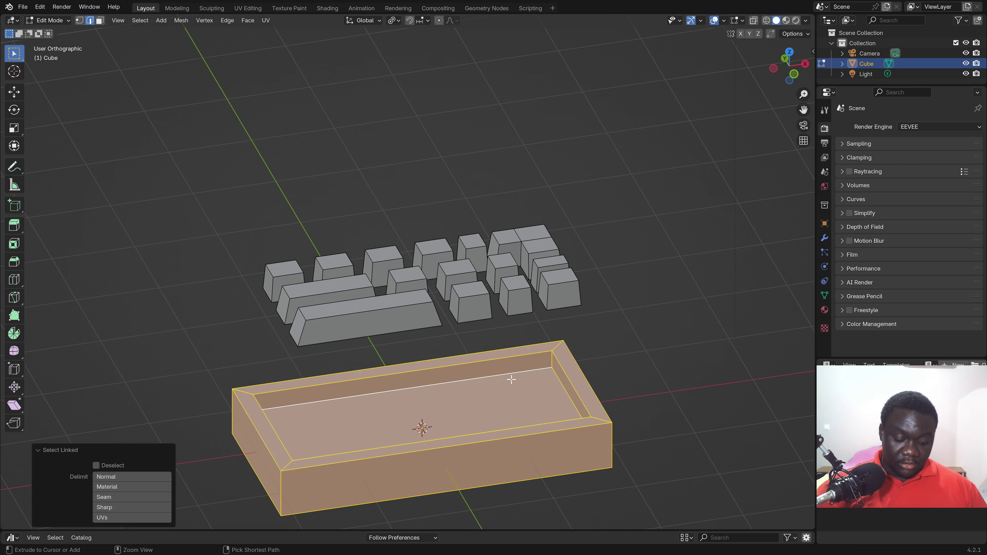
key("ctrl+i")
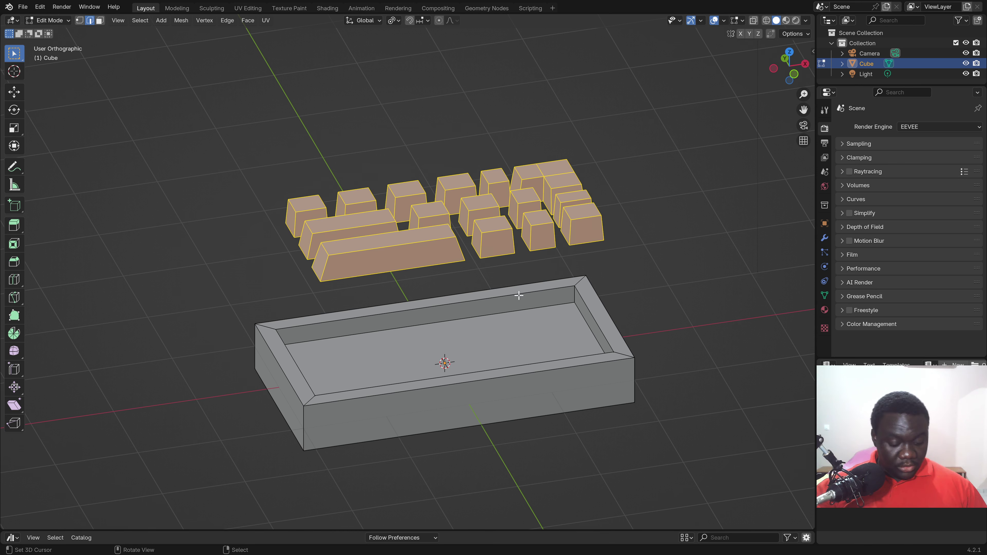
Lower the keycaps along Z into the case and fine-tune their height
key("g")
key("z")
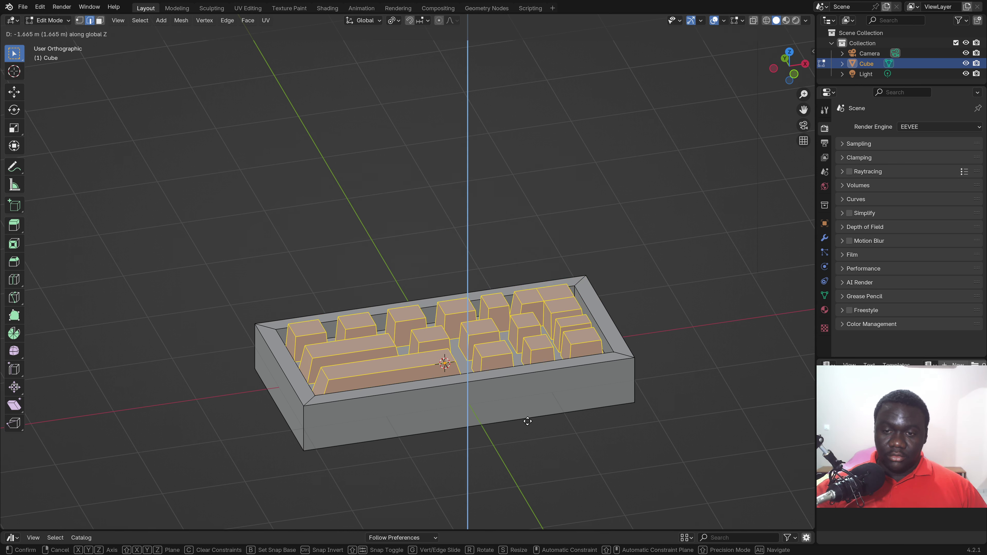
left_click(530, 423)
mouse_move(512, 412)
middle_mouse_down()
mouse_move(502, 346)
mouse_move(471, 352)
mouse_move(470, 404)
mouse_move(544, 353)
middle_mouse_up()
scroll(502, 347, "up", 3)
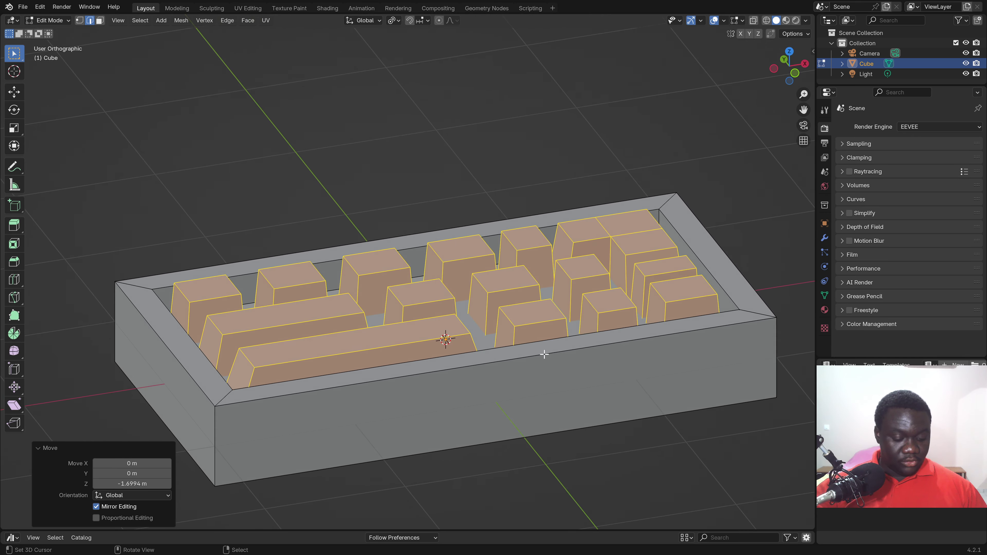
key("g")
key("z")
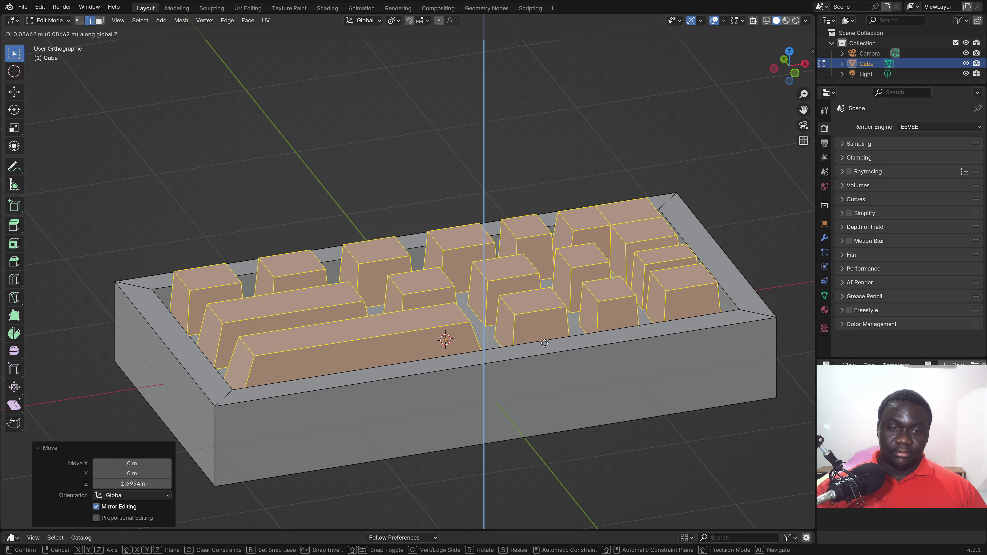
left_click(545, 343)
Raise the case floor faces 0.10074 m along Z and return to Object Mode
left_click(481, 325)
scroll(481, 325, "down", 3)
middle_click_drag(481, 325, 486, 337)
left_click(474, 322)
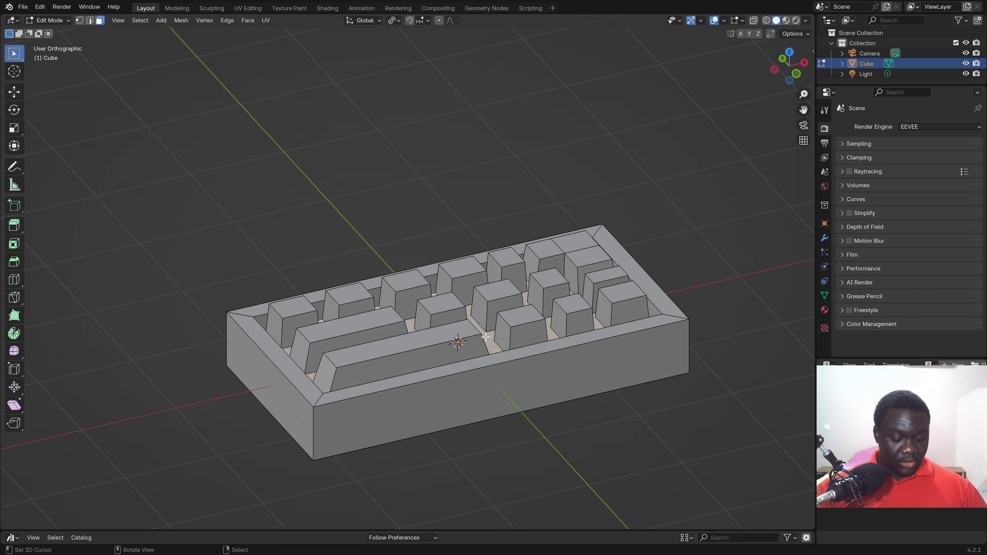
key("g")
key("z")
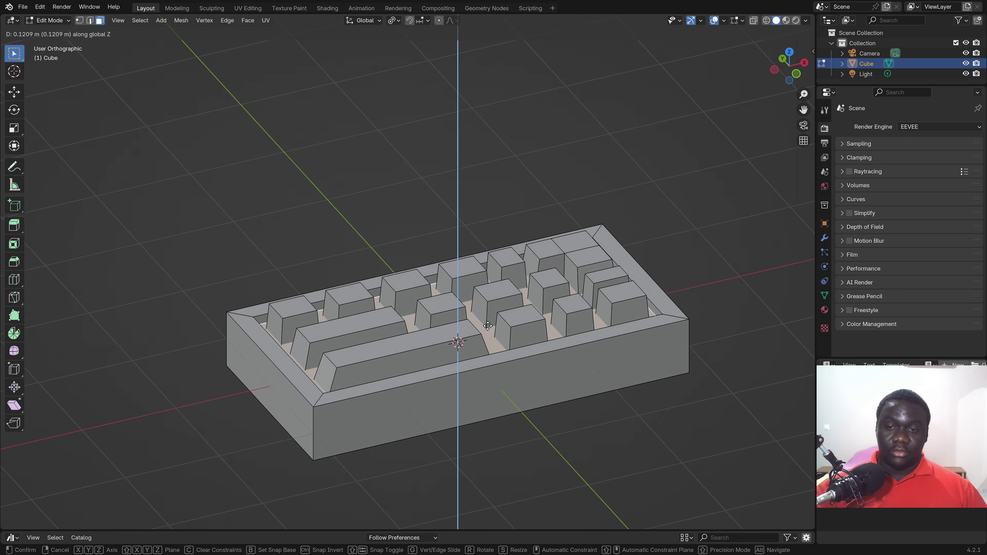
left_click(489, 328)
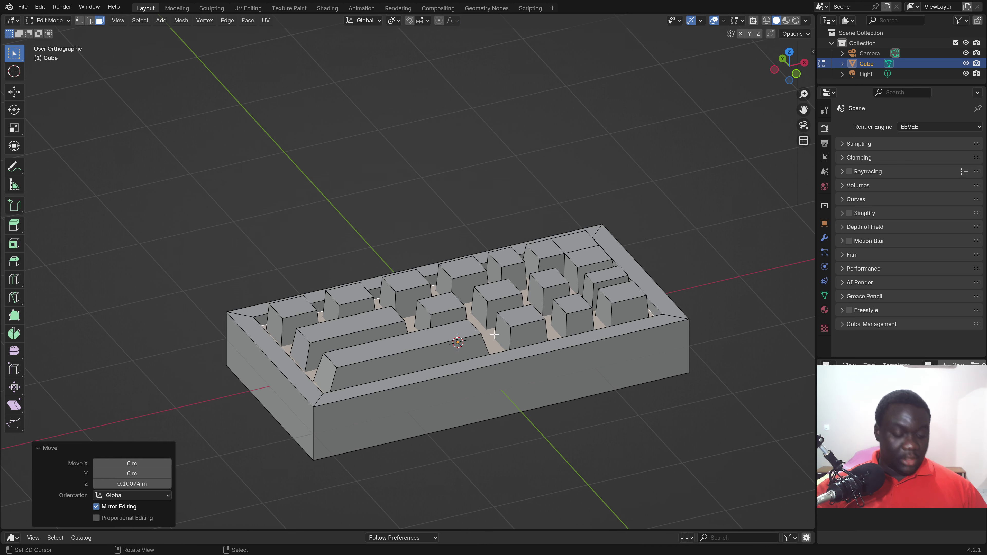
key("Tab")
scroll(482, 342, "down", 4)
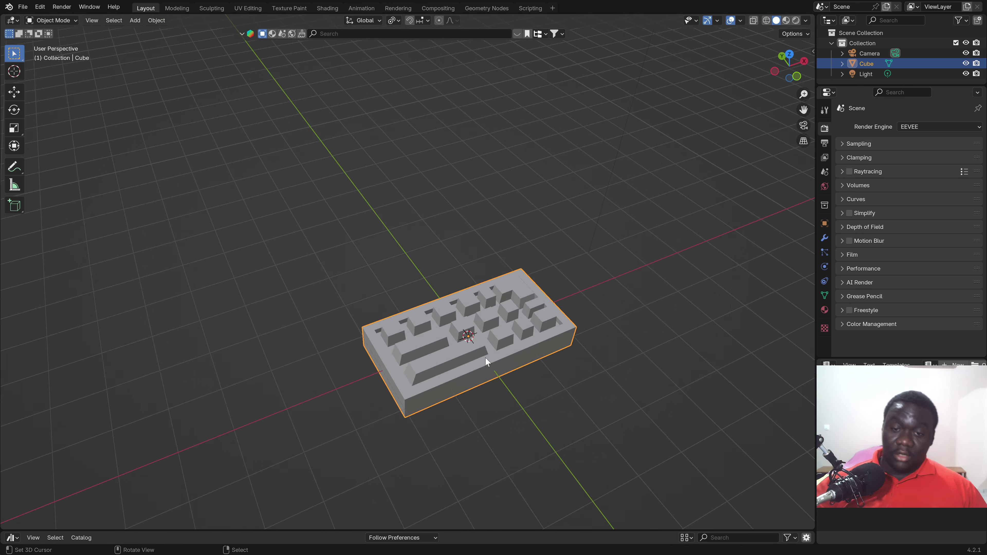
In Edit Mode, raise the keyboard floor faces about 0.03 m along Z
mouse_move(485, 357)
middle_mouse_down()
mouse_move(430, 327)
mouse_move(447, 316)
mouse_move(496, 330)
mouse_move(475, 321)
mouse_move(500, 321)
mouse_move(505, 298)
mouse_move(506, 320)
middle_mouse_up()
key("Tab")
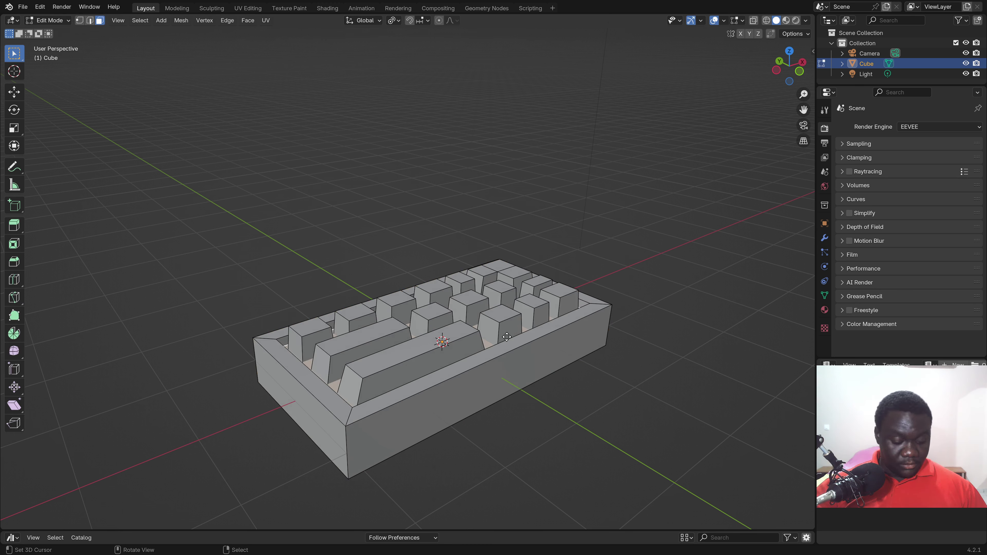
key("g")
key("z")
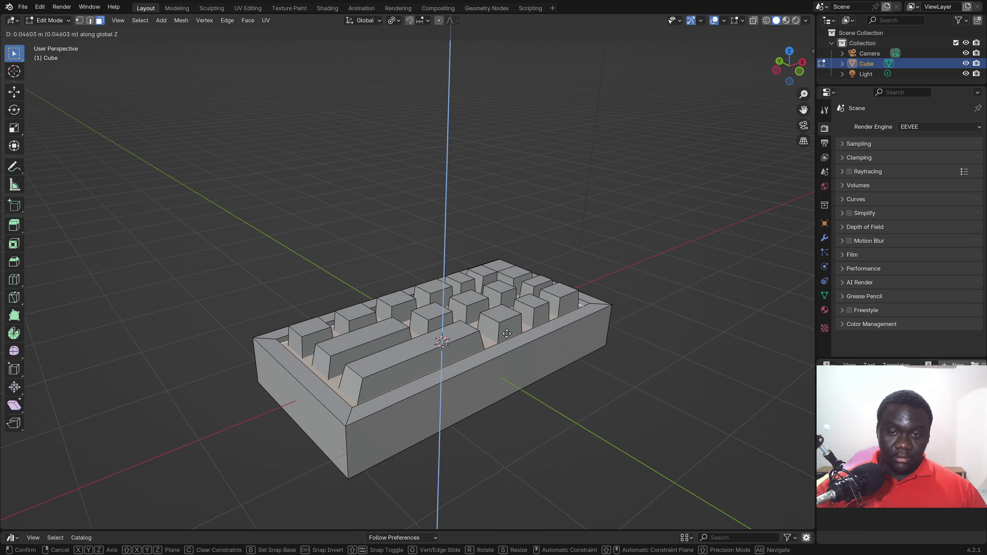
left_click(507, 335)
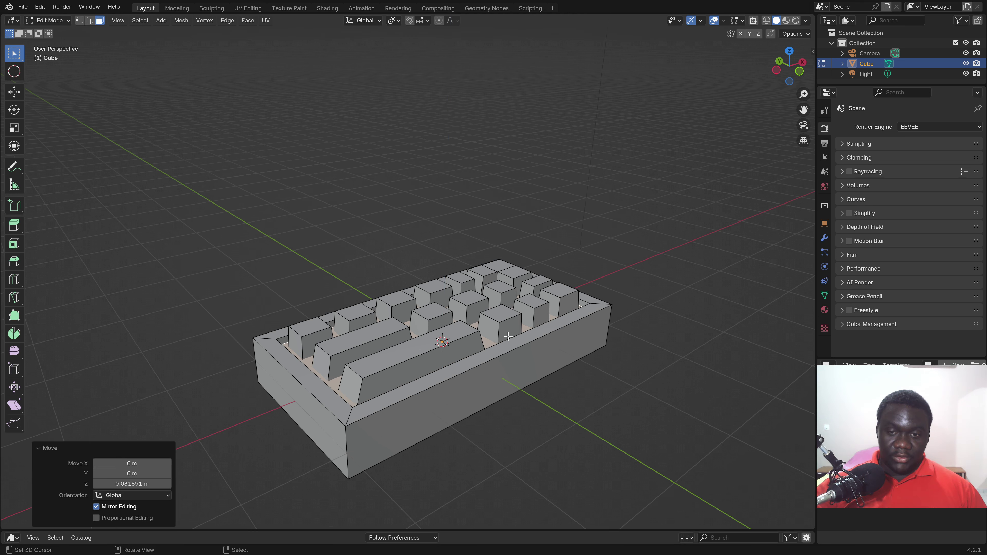
Grow the selection to the rim, raise floor and rim about 0.08 m, and exit Edit Mode
key("ctrl+KP_Add")
key("ctrl+KP_Add")
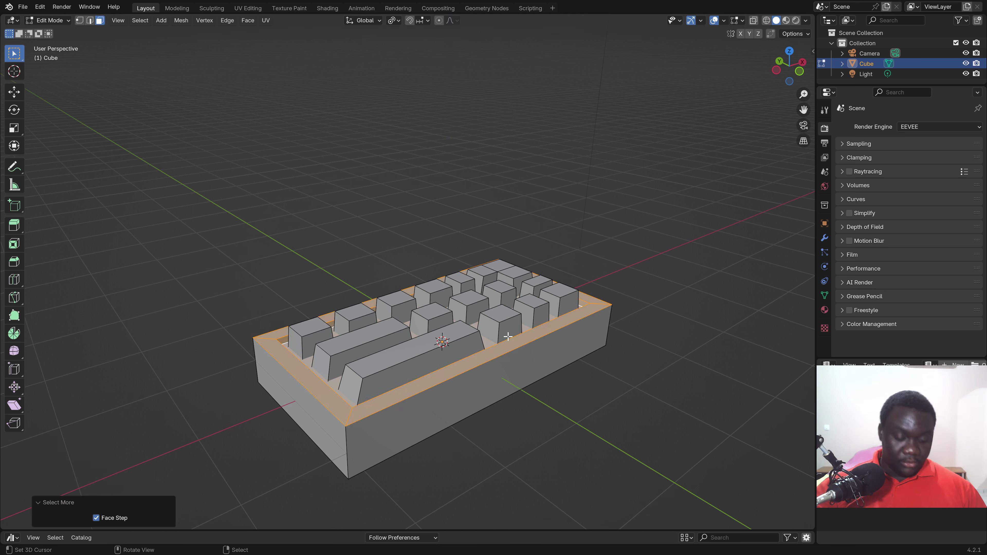
key("g")
key("z")
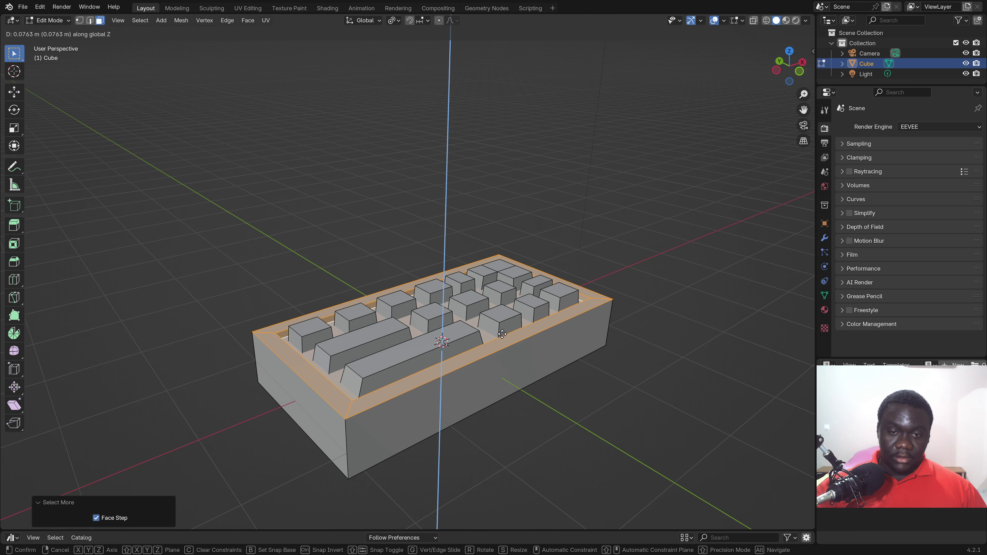
left_click(503, 335)
key("Tab")
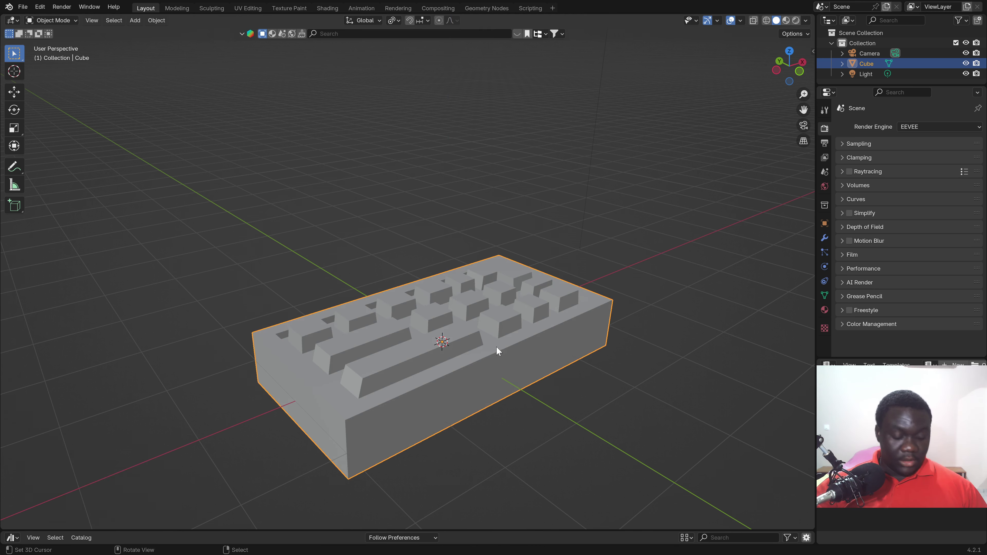
mouse_move(496, 347)
middle_mouse_down()
mouse_move(417, 373)
mouse_move(474, 307)
mouse_move(494, 341)
mouse_move(491, 369)
mouse_move(442, 328)
middle_mouse_up()
scroll(495, 341, "up", 2)
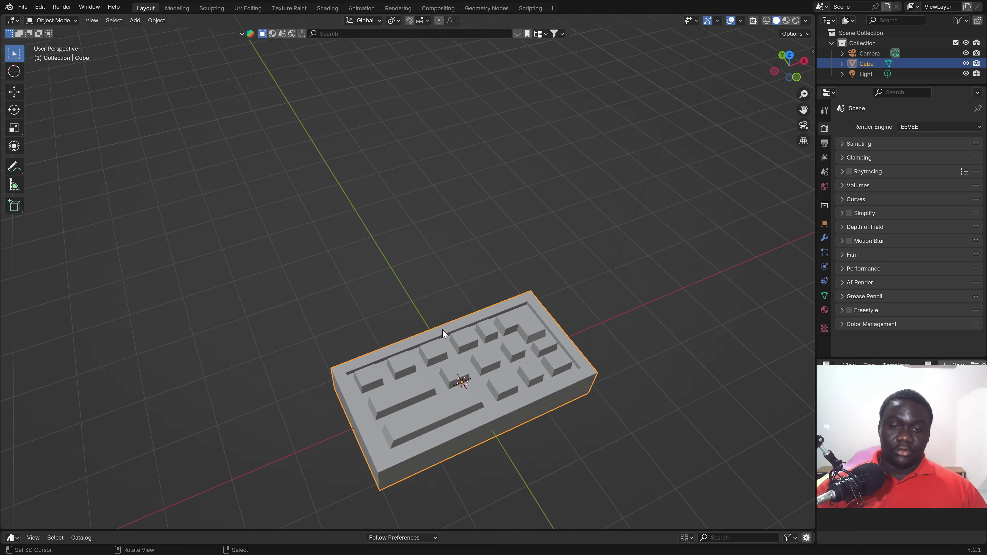
scroll(459, 349, "down", 2)
Move the keyboard about 3.1 m along Y and add a new cube
key("g")
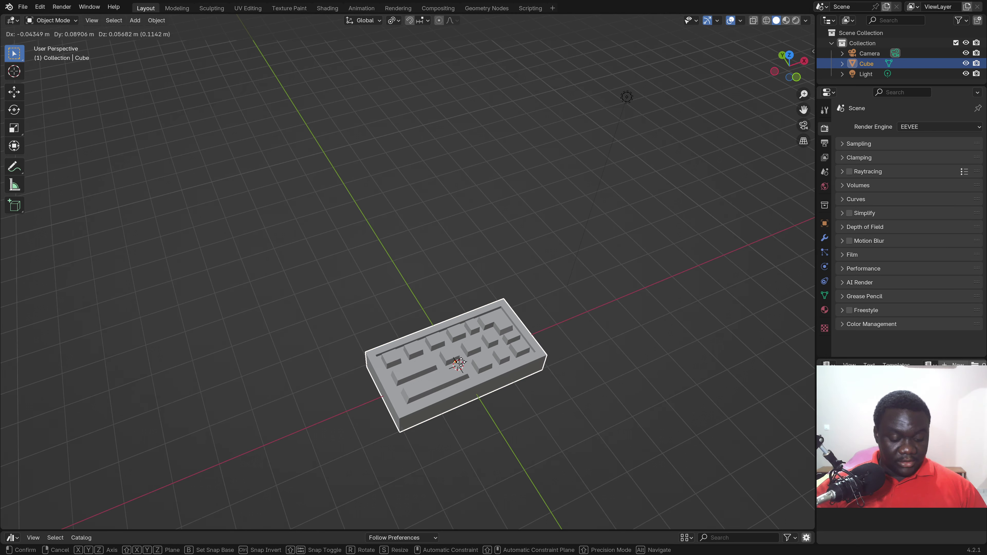
key("y")
left_click(477, 421)
middle_click_drag(478, 420, 482, 384)
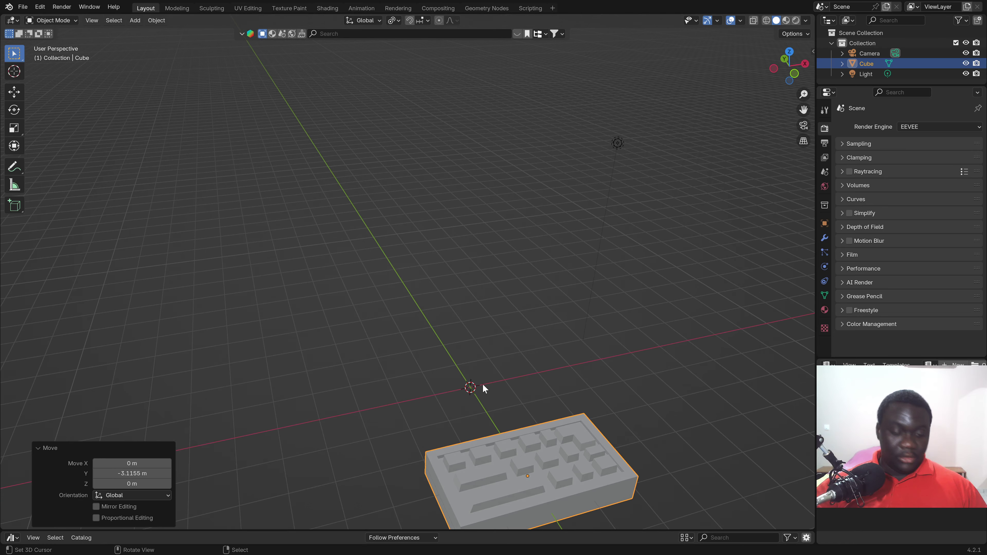
key("shift+a")
mouse_move(460, 355)
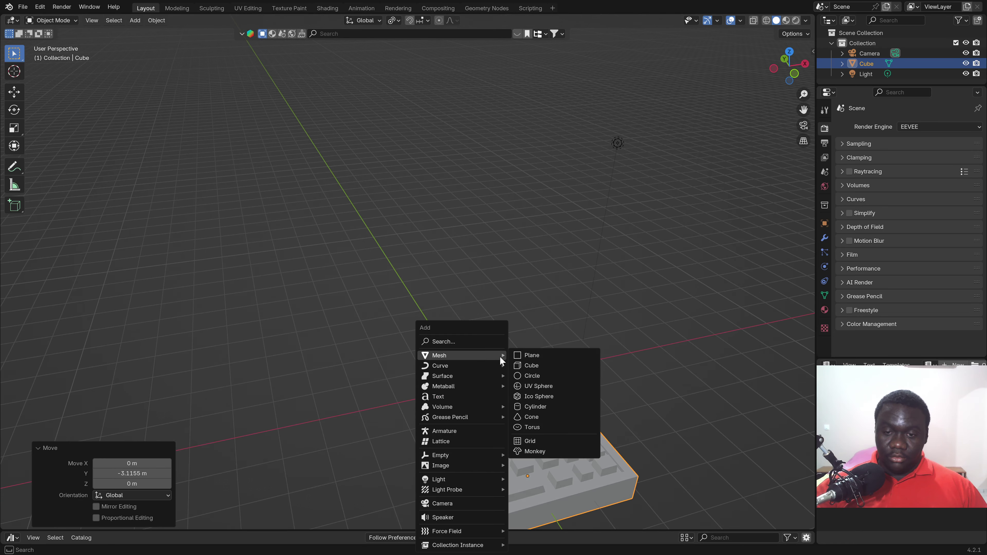
left_click(517, 363)
middle_click_drag(479, 352, 471, 272)
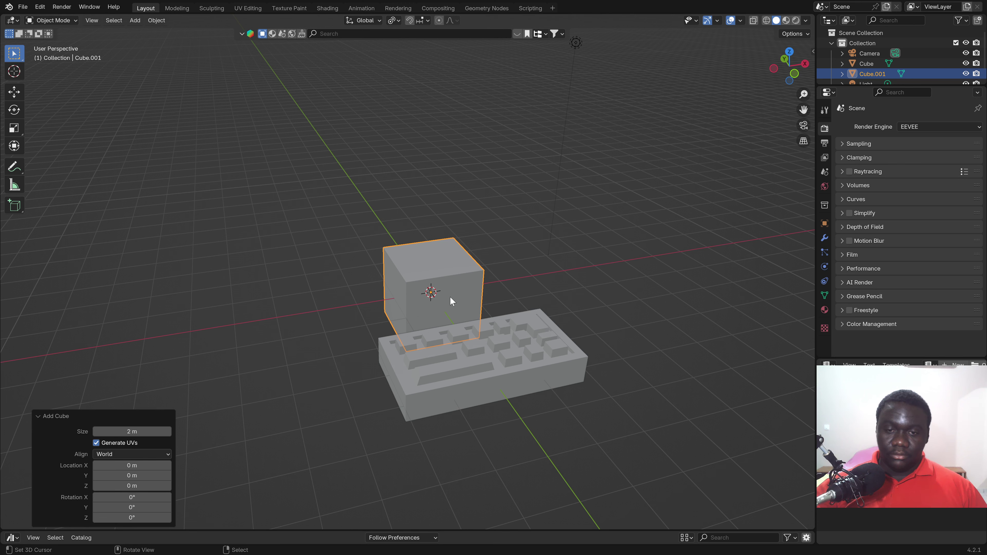
In Edit Mode, stretch the cube along X and raise it 1 m along Z
key("Tab")
middle_click_drag(448, 308, 502, 310)
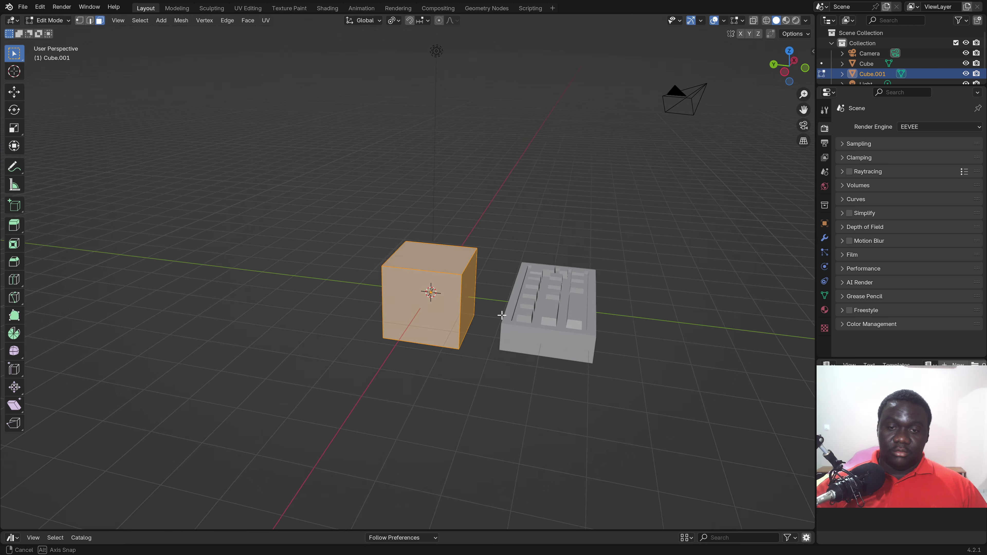
key("s")
key("x")
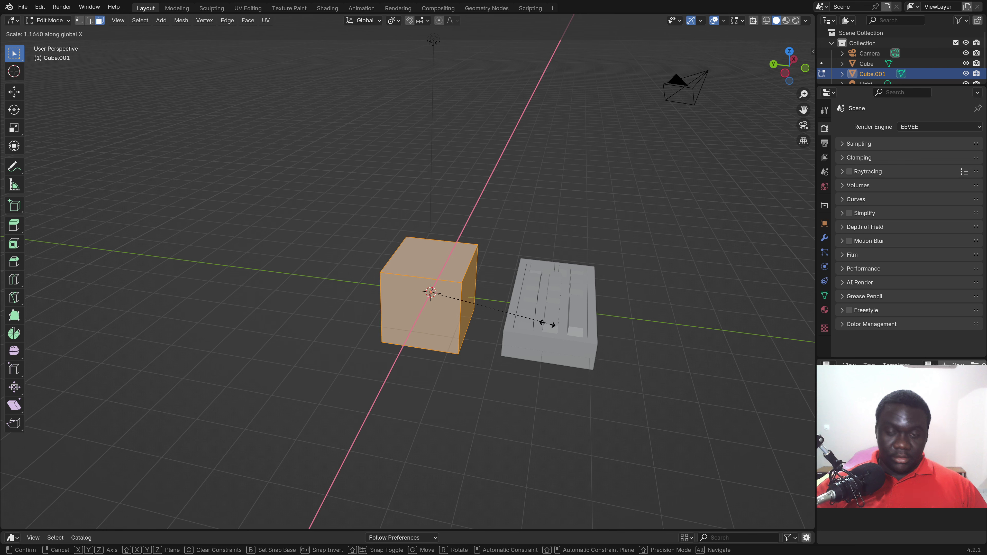
left_click(611, 323)
middle_click_drag(611, 323, 528, 313)
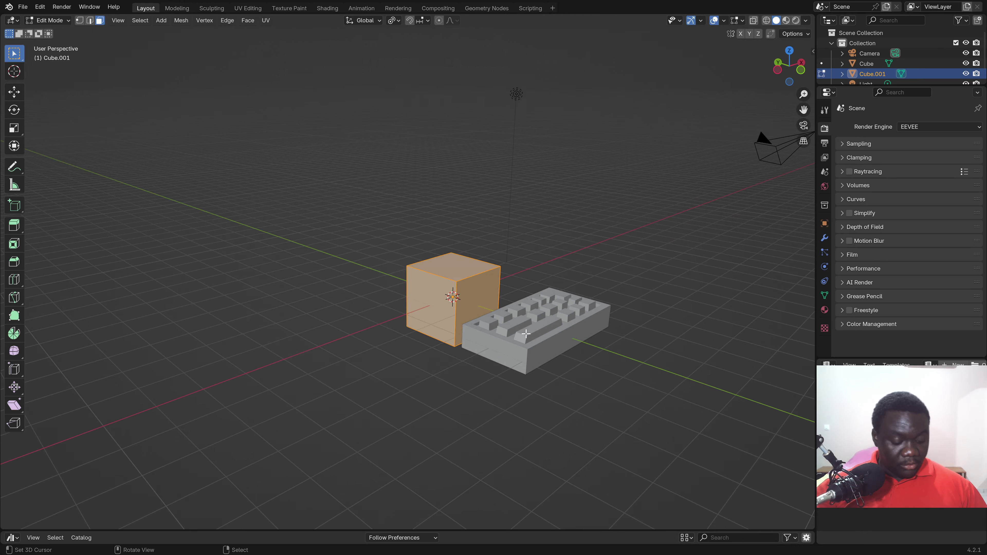
key("g")
key("z")
key("1")
key("Return")
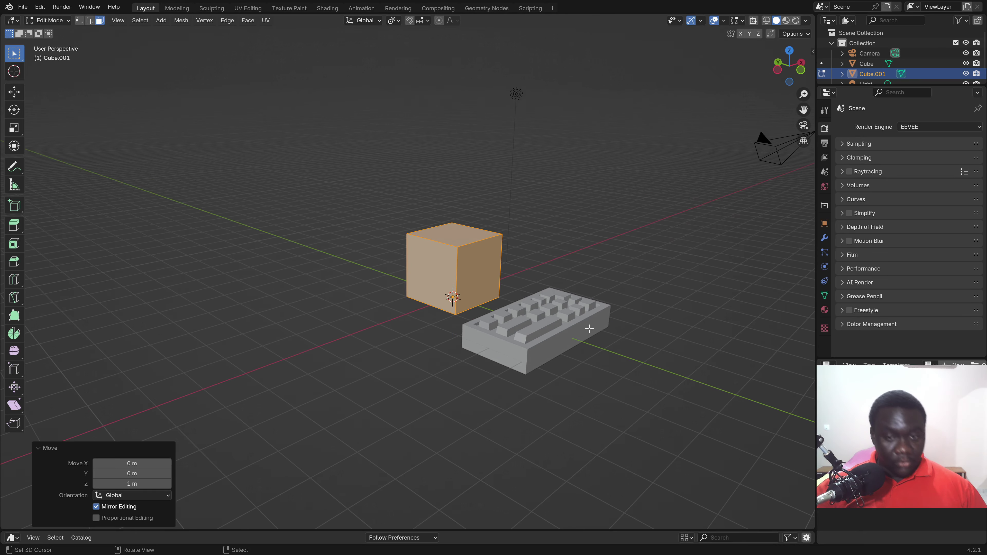
Flatten the cube into a thin slab along Y and widen it along X
key("s")
key("x")
key("y")
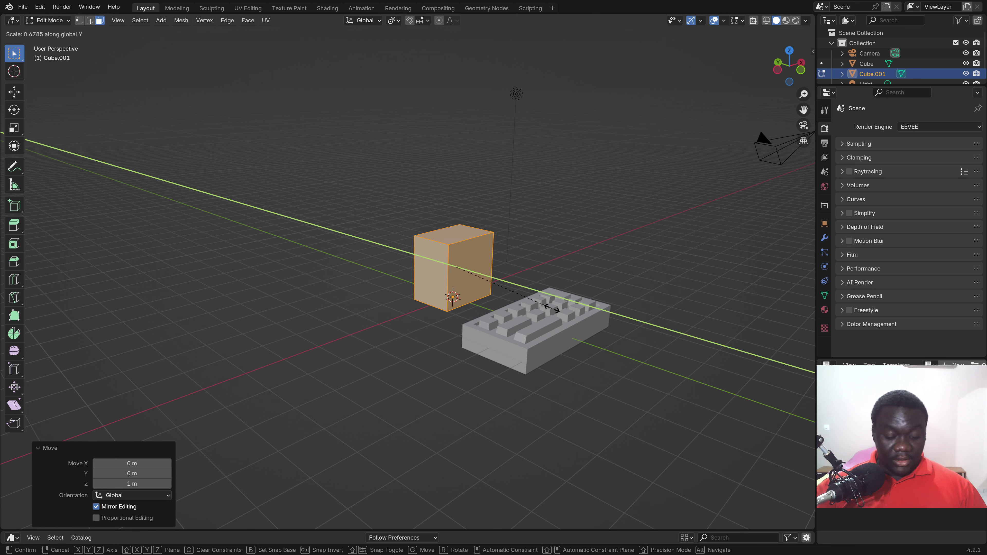
left_click(465, 271)
middle_click_drag(465, 271, 443, 277)
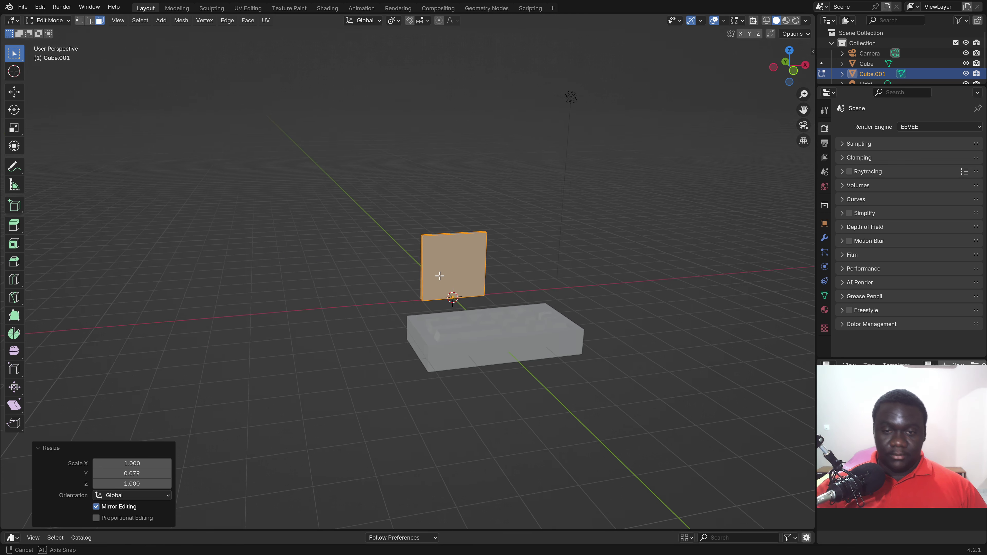
key("s")
key("y")
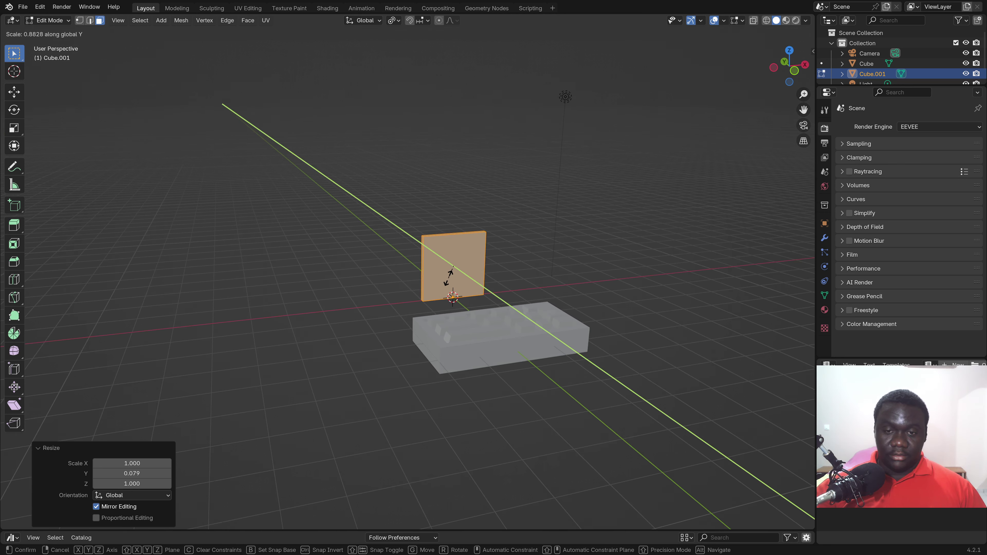
key("x")
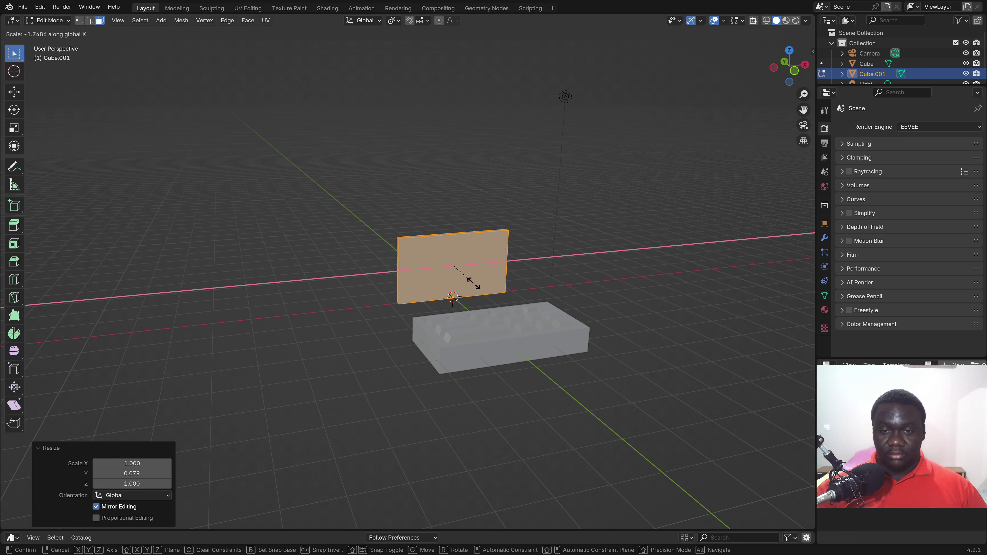
left_click(478, 301)
Lift the slab 2.4662 m, scale it 2.141, thicken it along Y, then deselect all
key("g")
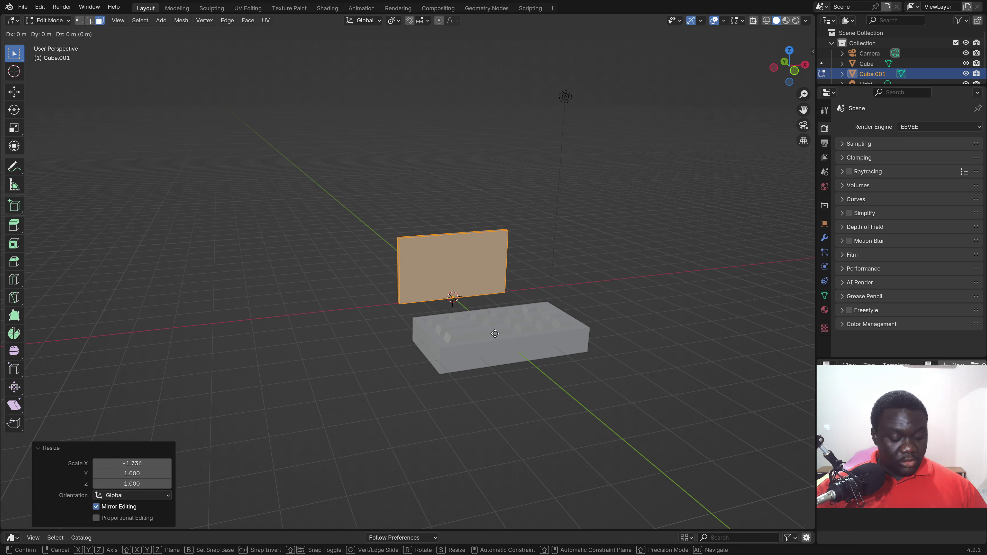
key("z")
left_click(502, 252)
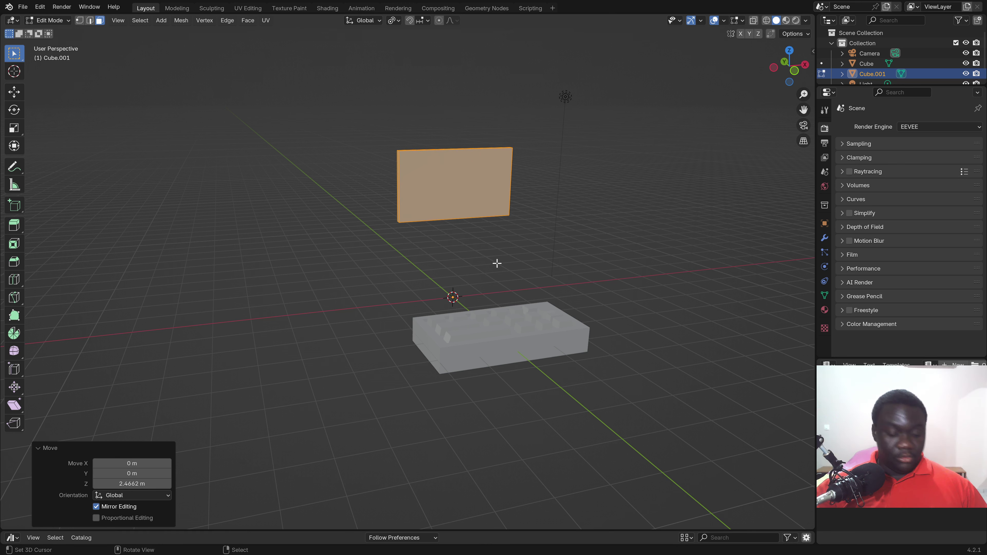
scroll(496, 264, "down", 3)
key("s")
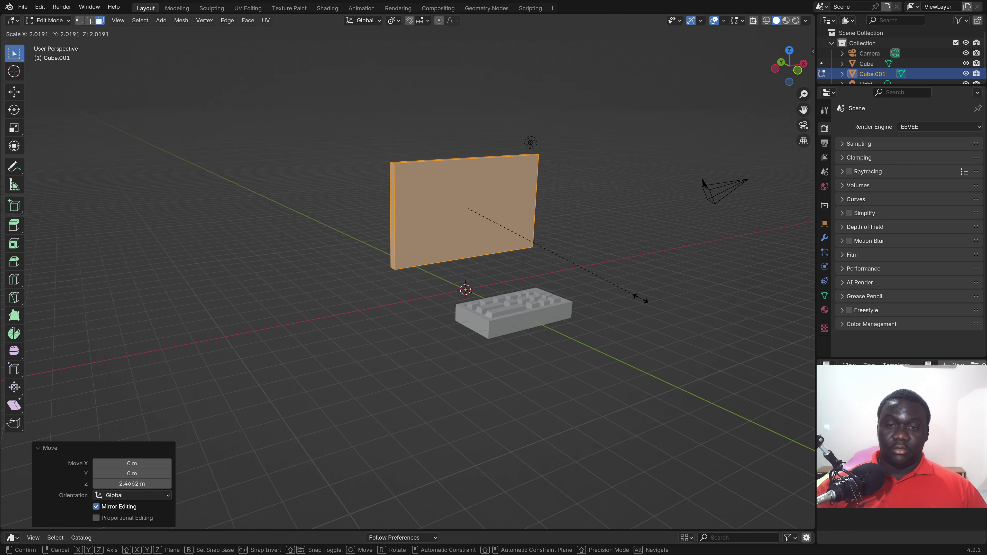
left_click(653, 299)
mouse_move(444, 234)
middle_mouse_down()
mouse_move(529, 249)
mouse_move(502, 247)
middle_mouse_up()
key("s")
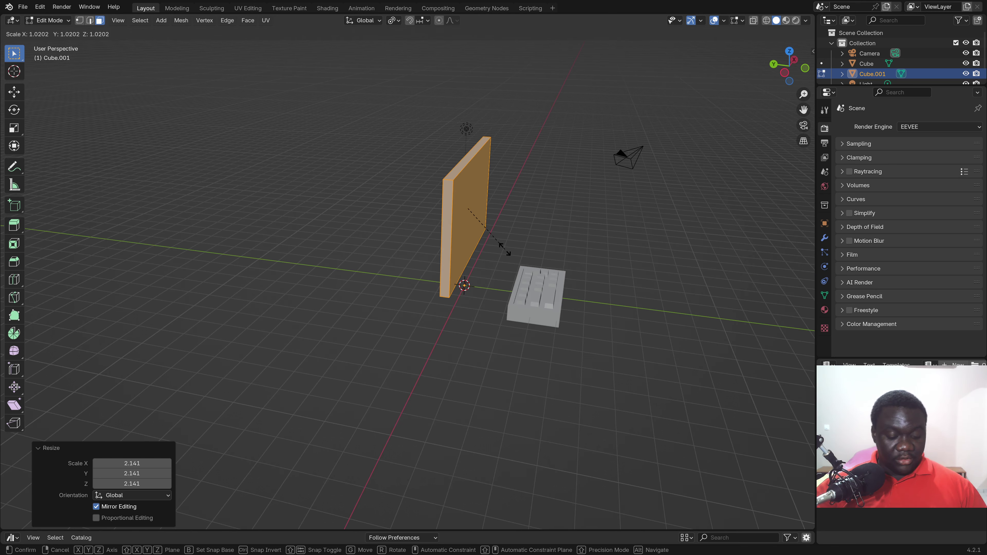
key("y")
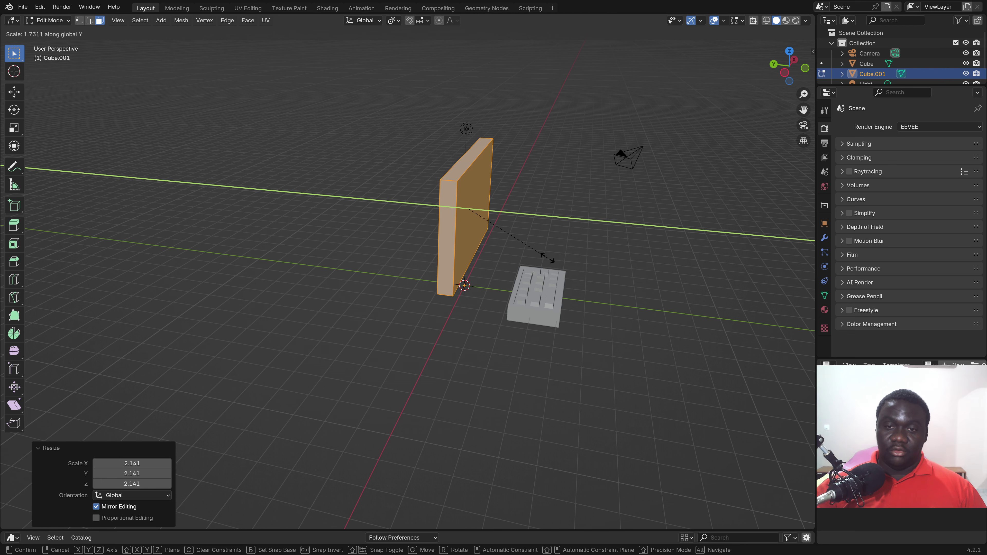
left_click(561, 259)
mouse_move(560, 259)
middle_mouse_down()
mouse_move(416, 267)
mouse_move(494, 247)
mouse_move(452, 238)
mouse_move(209, 105)
middle_mouse_up()
key("alt+a")
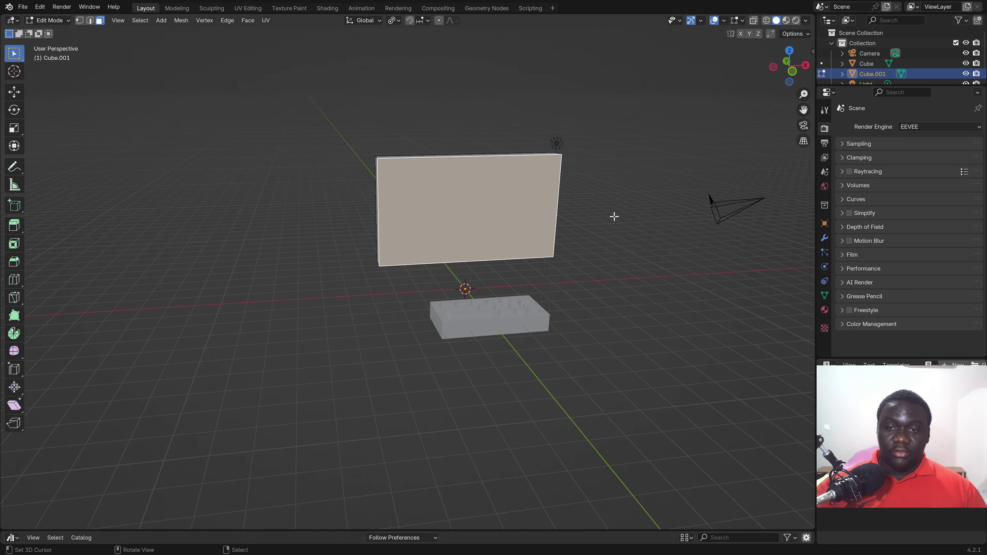
Inset the monitor panel's front face 0.5701 m to form a screen border
middle_click_drag(614, 216, 656, 198)
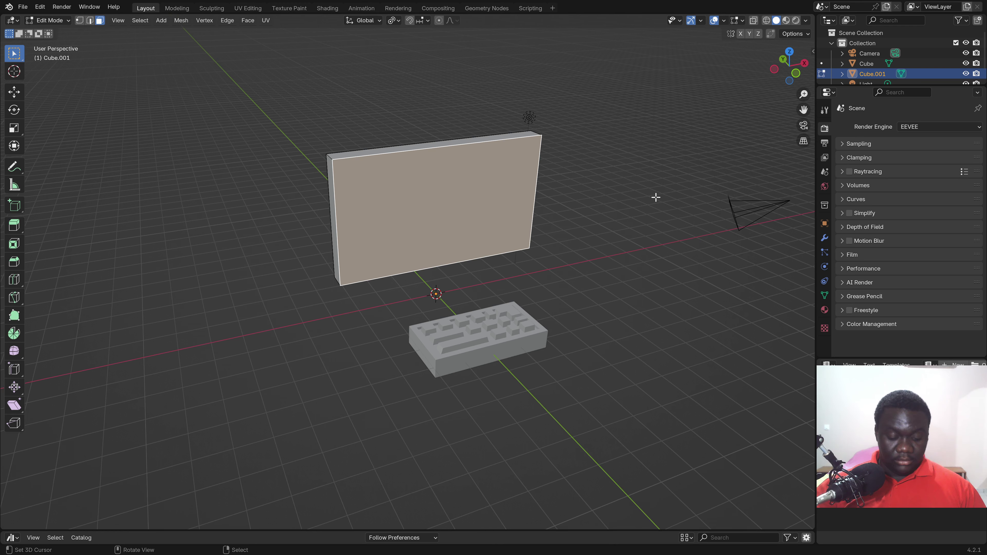
key("i")
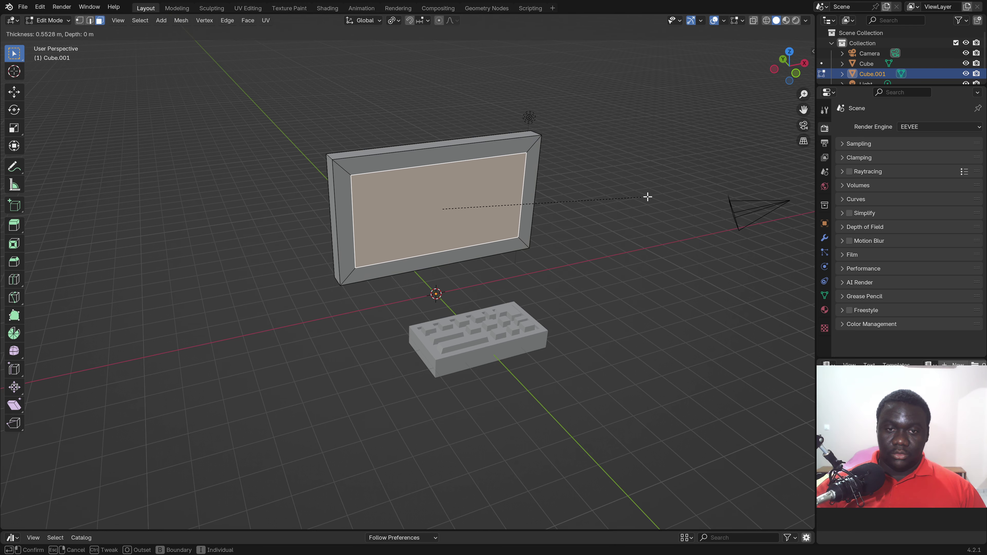
left_click(647, 197)
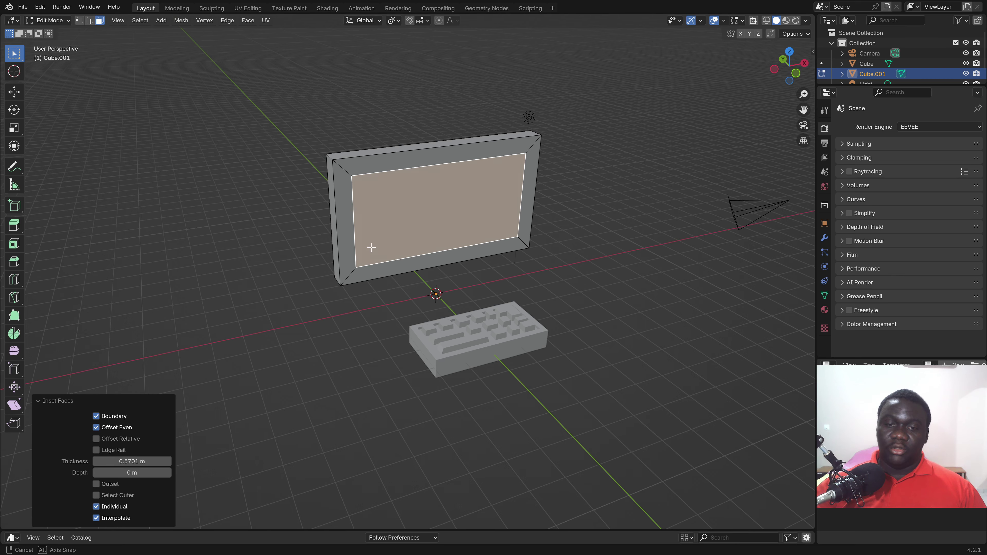
mouse_move(370, 247)
middle_mouse_down()
mouse_move(366, 236)
mouse_move(456, 255)
middle_mouse_up()
Extrude the inner screen face 0.25098 m along its normal and orbit to view the monitor
key("e")
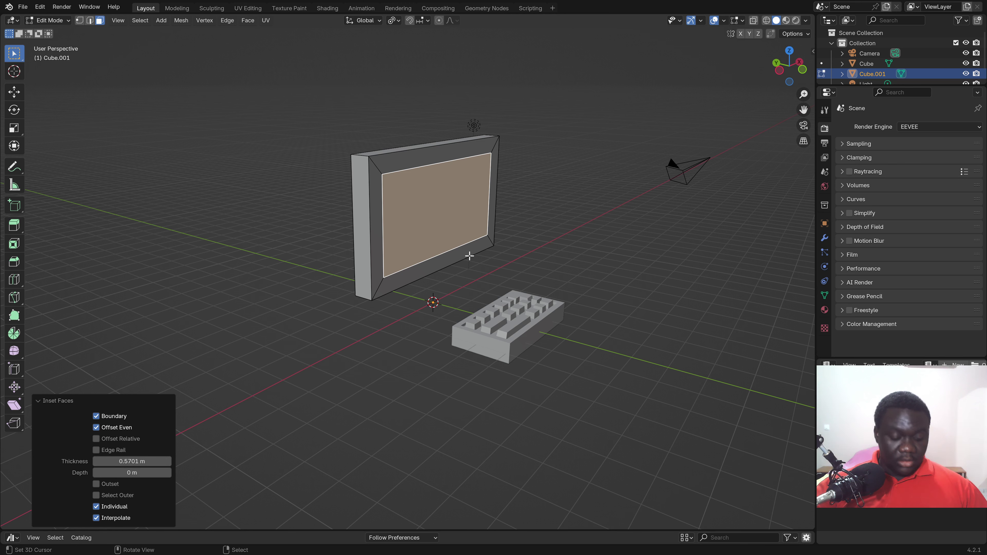
left_click(459, 252)
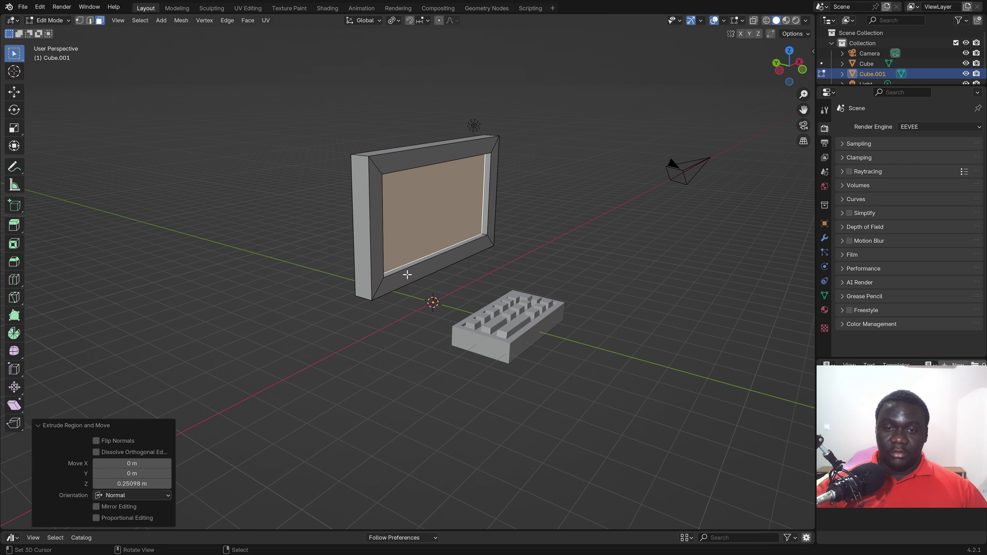
mouse_move(459, 252)
middle_mouse_down()
mouse_move(477, 222)
mouse_move(529, 268)
middle_mouse_up()
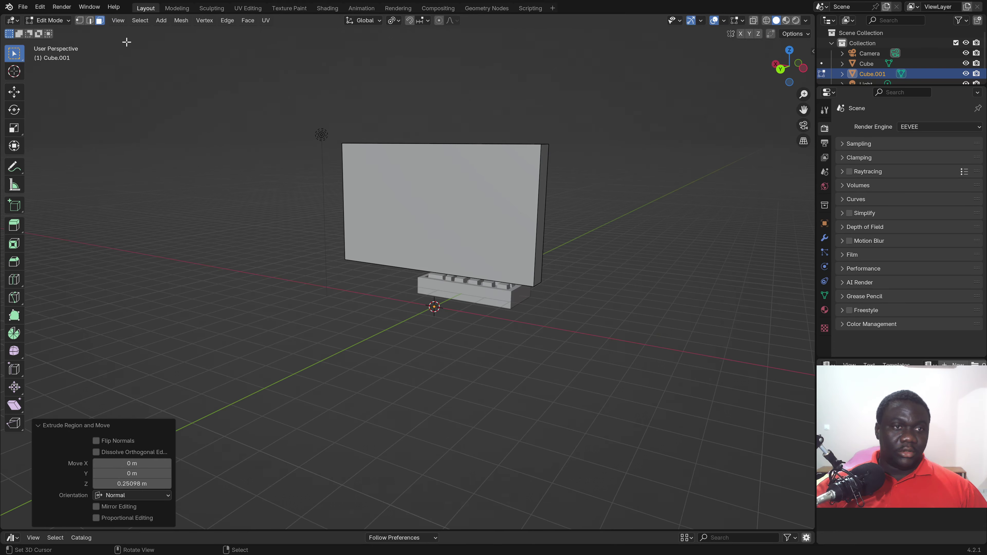
middle_click_drag(430, 210, 450, 273)
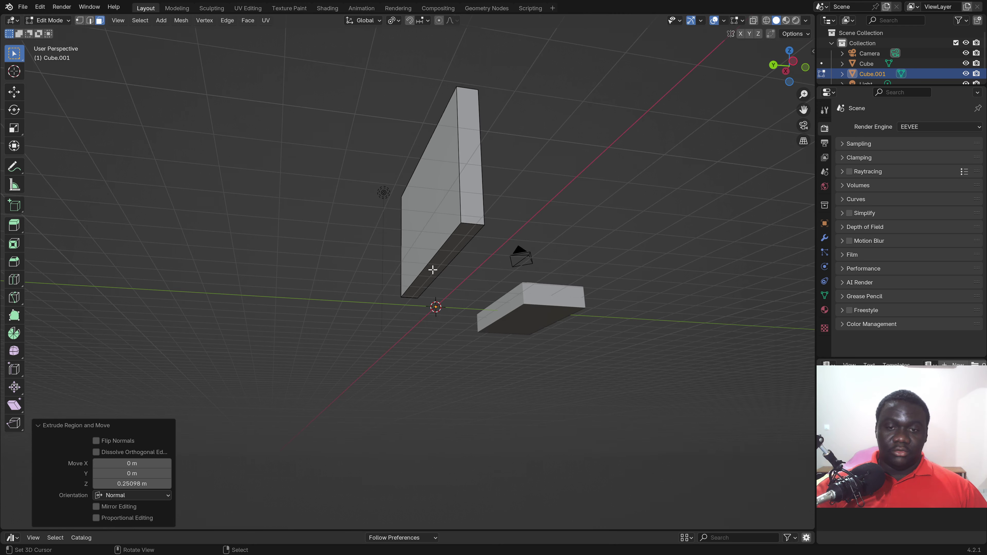
Inset the monitor's bottom face, narrow it along X, and extrude it down into a stand post
mouse_move(432, 270)
middle_mouse_down()
mouse_move(488, 304)
mouse_move(369, 268)
mouse_move(355, 309)
mouse_move(540, 251)
mouse_move(556, 224)
mouse_move(605, 250)
middle_mouse_up()
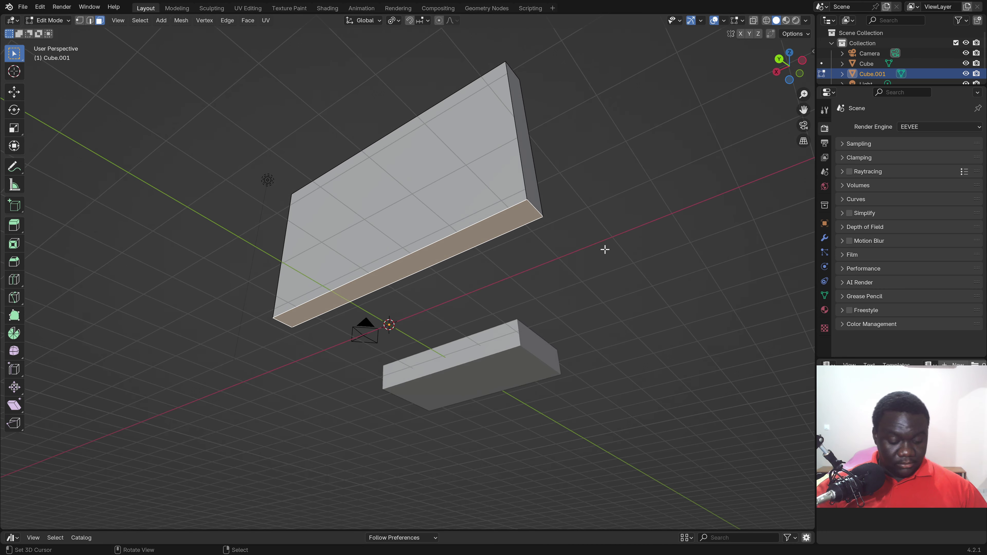
key("i")
left_click(606, 247)
key("s")
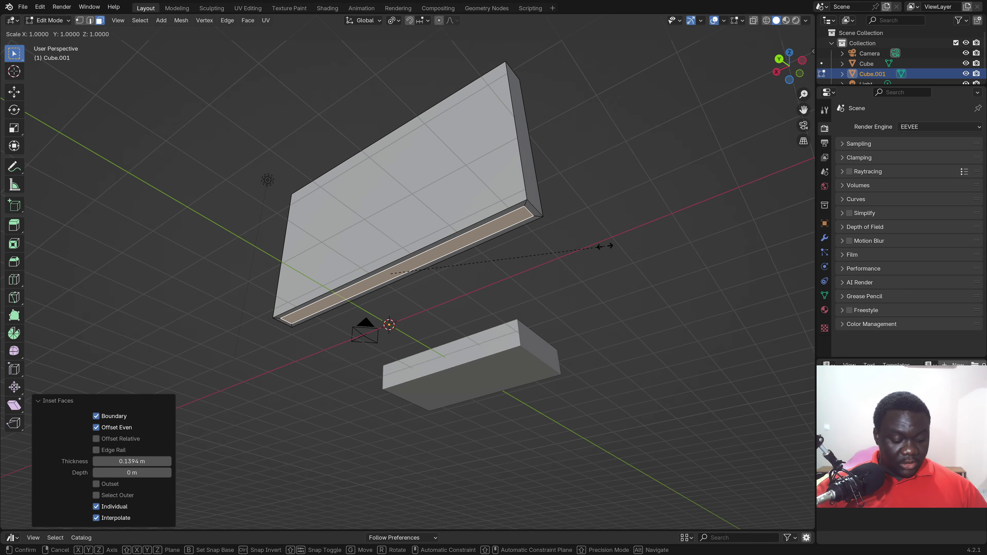
key("x")
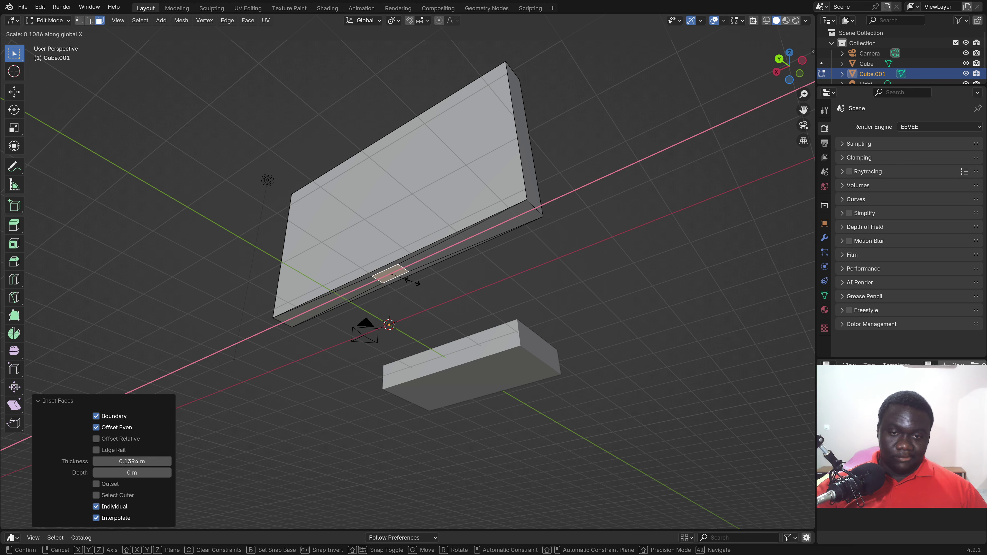
left_click(408, 282)
key("e")
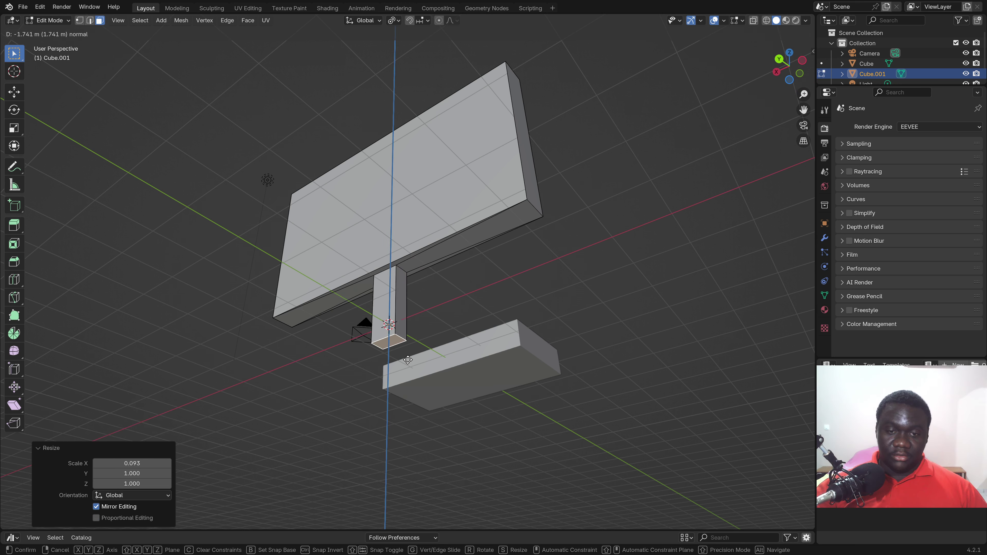
left_click(408, 359)
Adjust the stand post's bottom end 0.89584 m along Z, then bring up the Add Mesh menu
mouse_move(438, 325)
middle_mouse_down()
mouse_move(344, 364)
mouse_move(353, 375)
mouse_move(366, 363)
mouse_move(436, 369)
mouse_move(399, 360)
mouse_move(567, 378)
mouse_move(324, 358)
mouse_move(307, 380)
mouse_move(323, 408)
mouse_move(309, 391)
mouse_move(370, 372)
middle_mouse_up()
key("g")
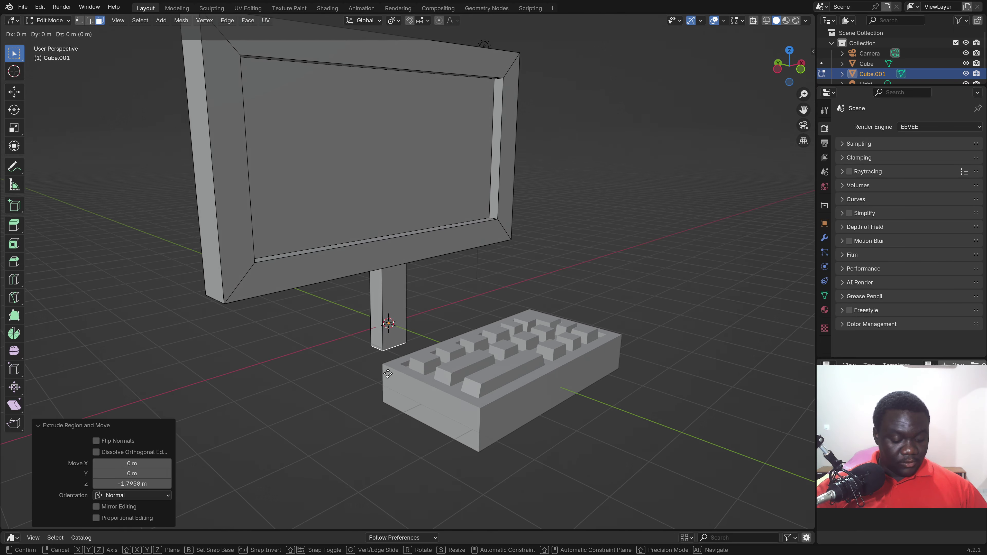
key("z")
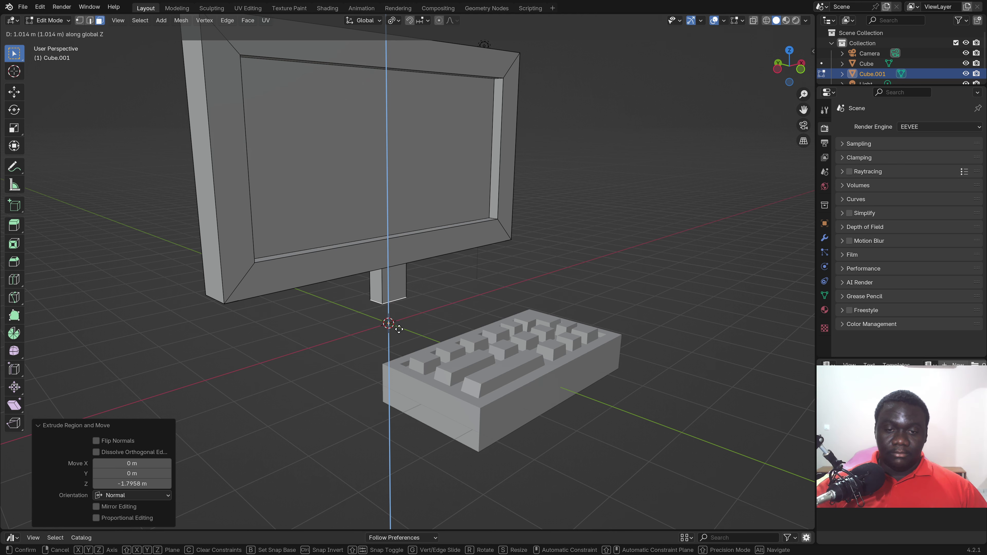
left_click(400, 333)
scroll(400, 333, "down", 4)
scroll(330, 307, "up", 1)
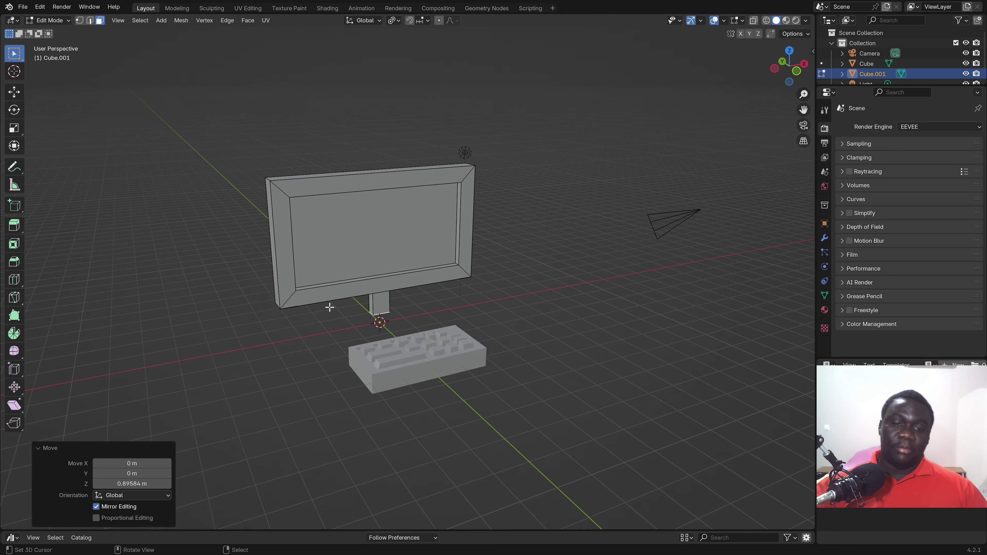
mouse_move(401, 341)
middle_mouse_down()
mouse_move(433, 314)
mouse_move(415, 315)
middle_mouse_up()
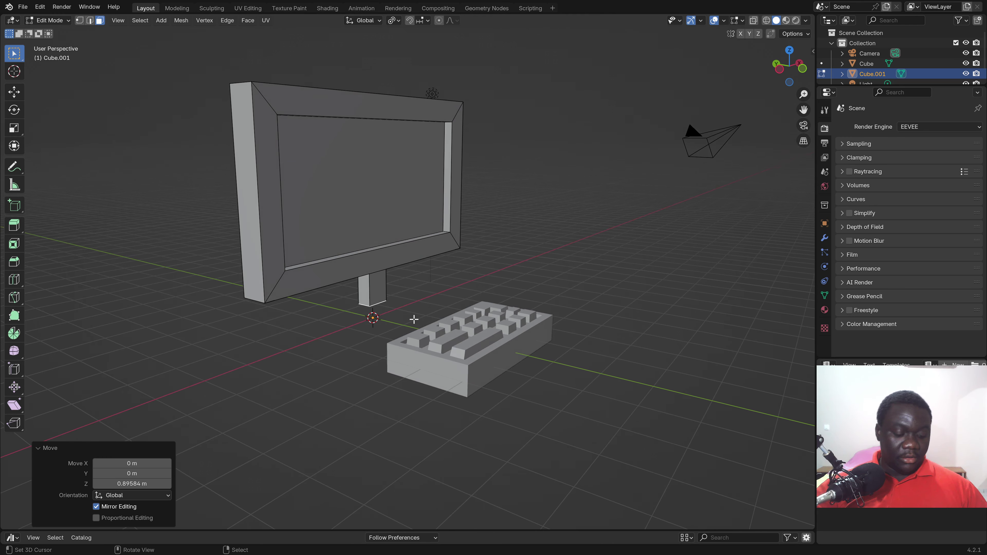
key("shift+a")
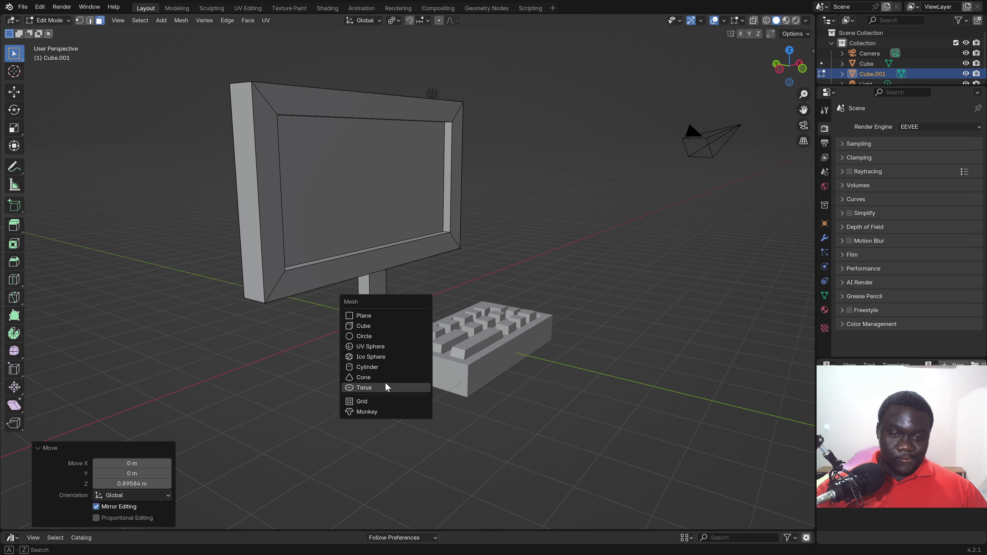
Add a 16-sided cylinder, squash it vertically, and raise it 1 m along Z
left_click(379, 368)
middle_click_drag(394, 330, 395, 333)
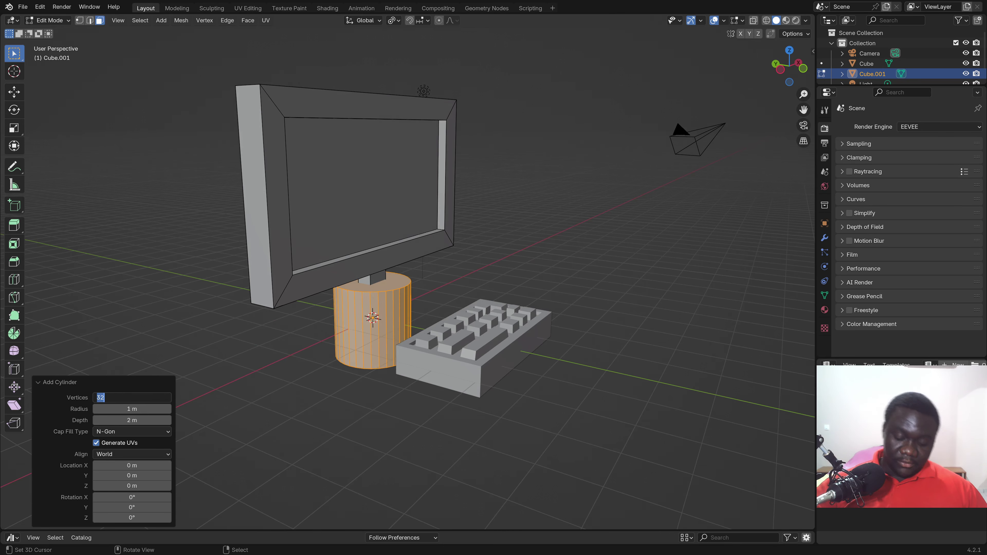
type("6")
key("Return")
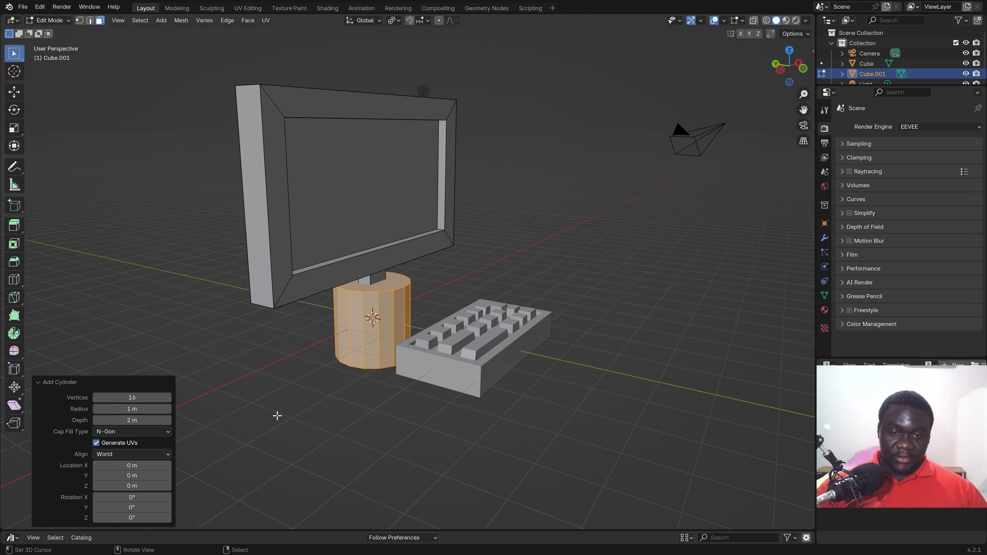
key("s")
key("z")
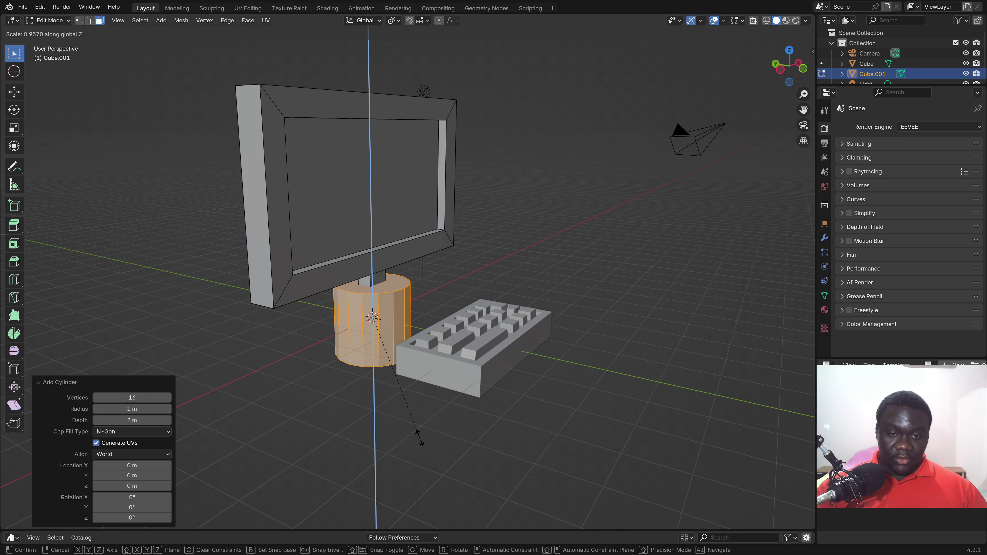
left_click(413, 421)
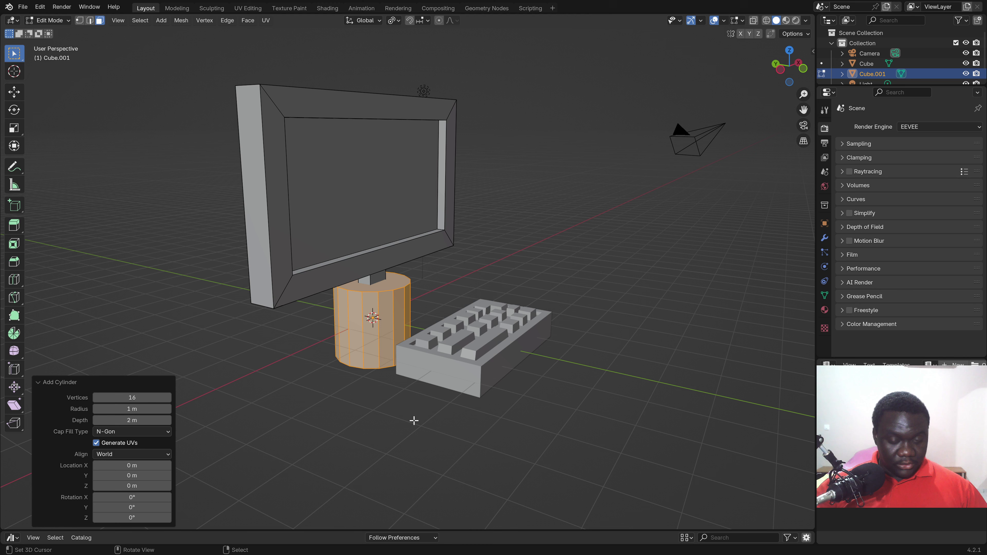
type("g")
type("z1")
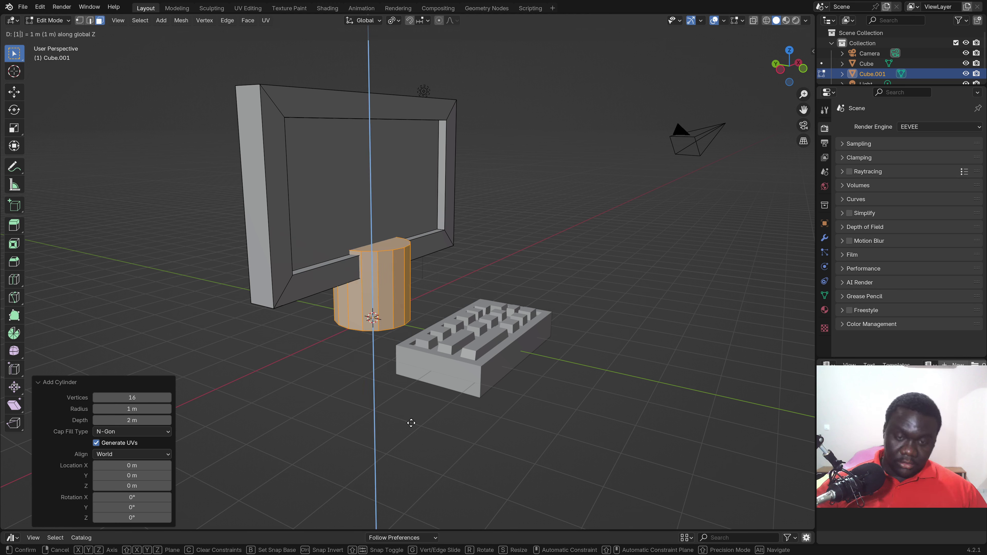
key("Return")
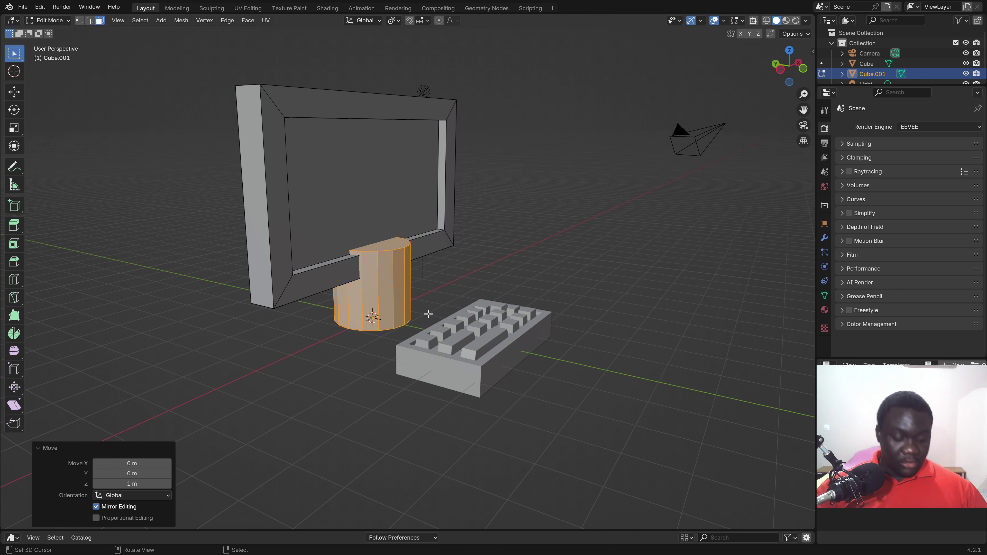
Widen the cylinder while keeping its height, and lower its top face into a flat base
key("s")
key("shift+z")
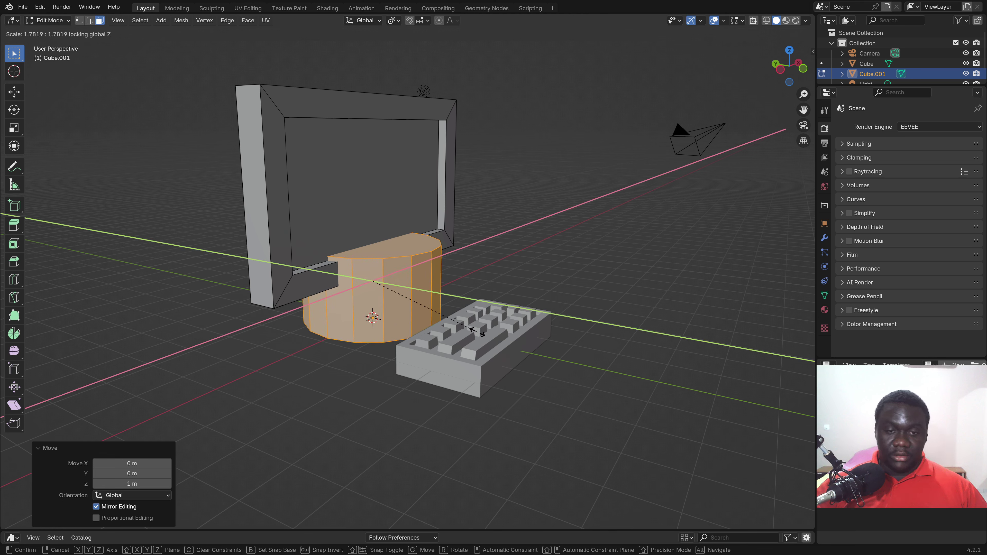
key("Return")
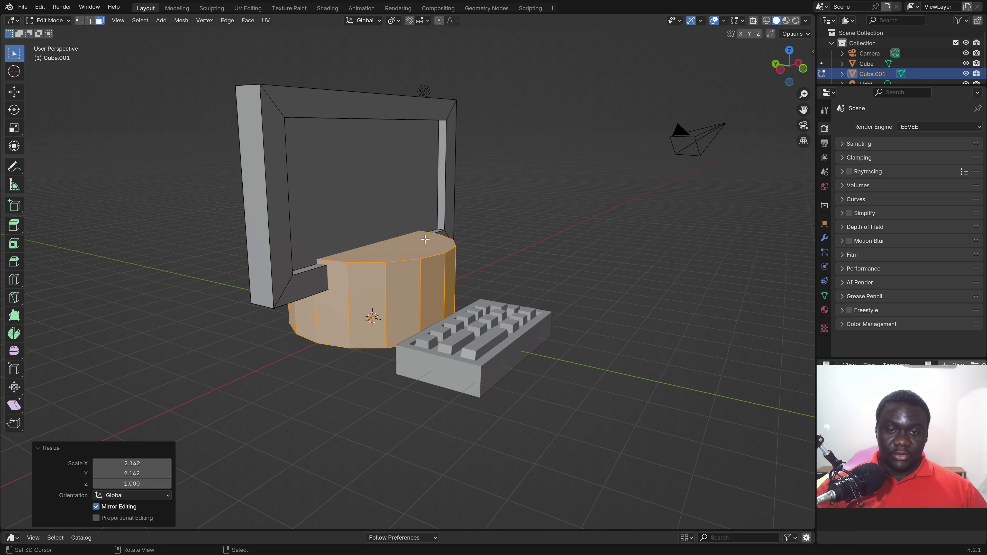
left_click(429, 250)
key("g")
key("z")
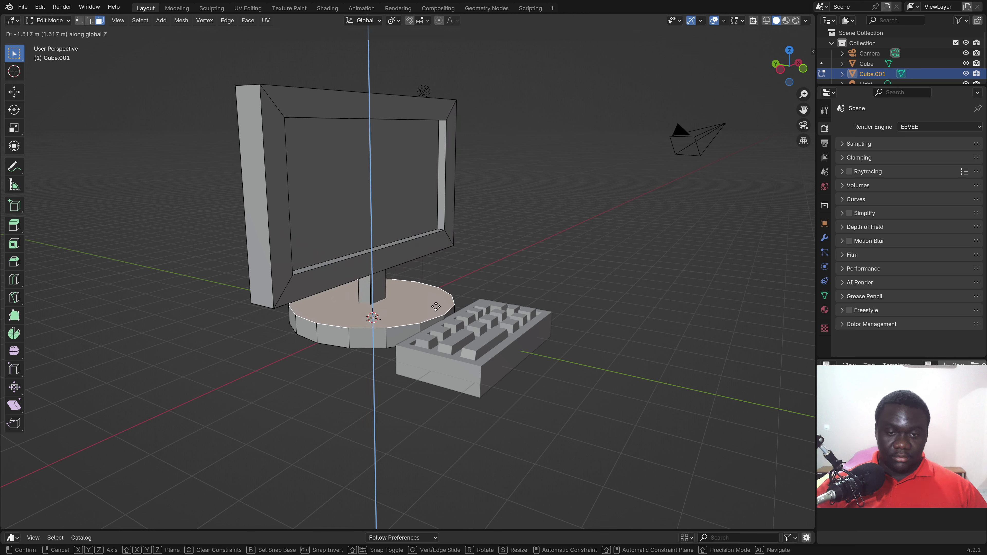
left_click(435, 308)
Select the whole base and scale it to 0.663 width, keeping its height
mouse_move(436, 308)
middle_mouse_down()
mouse_move(331, 299)
mouse_move(368, 334)
middle_mouse_up()
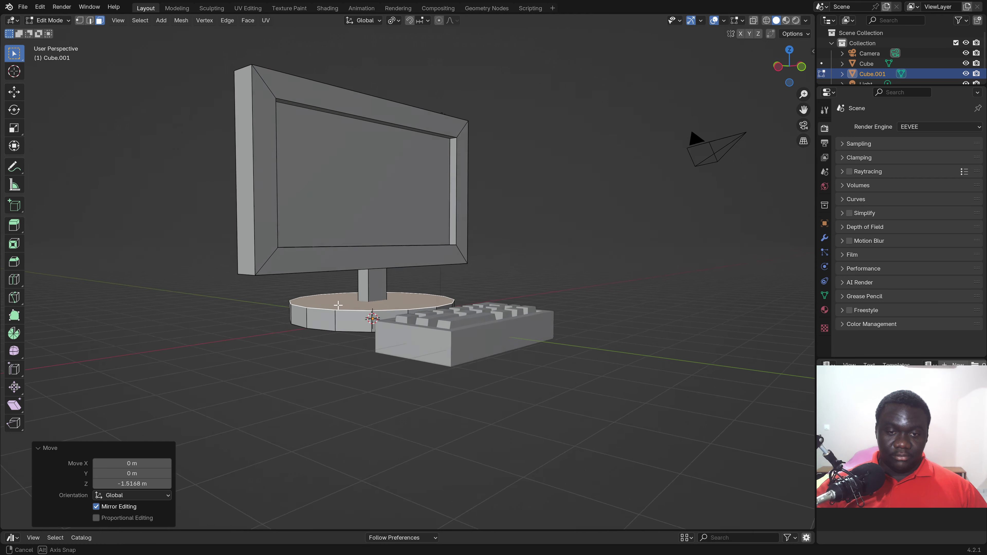
key("ctrl+l")
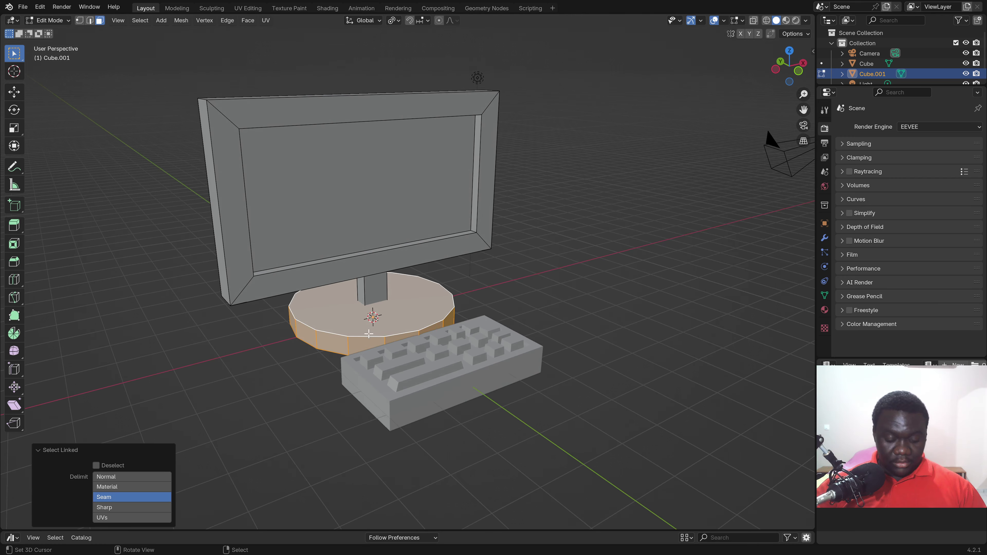
key("s")
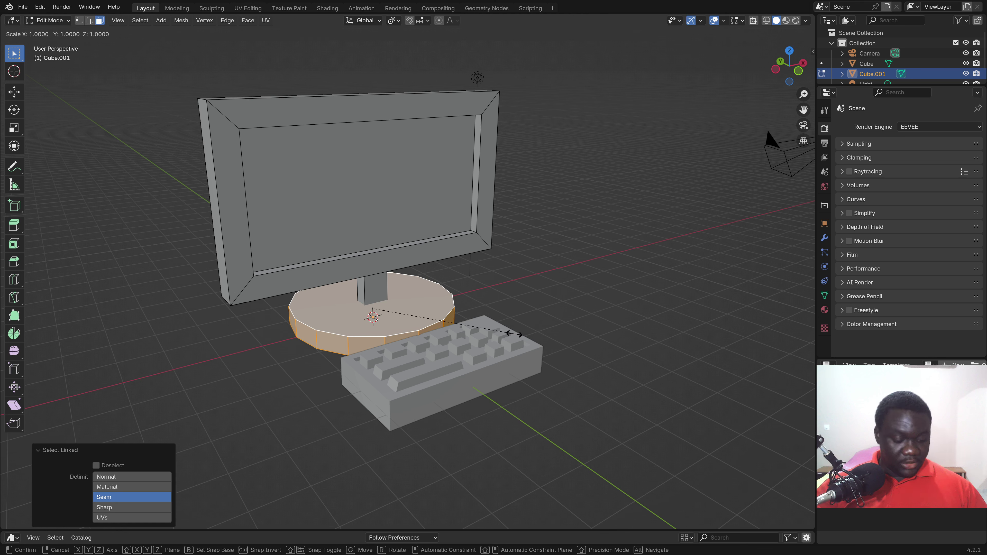
key("shift+z")
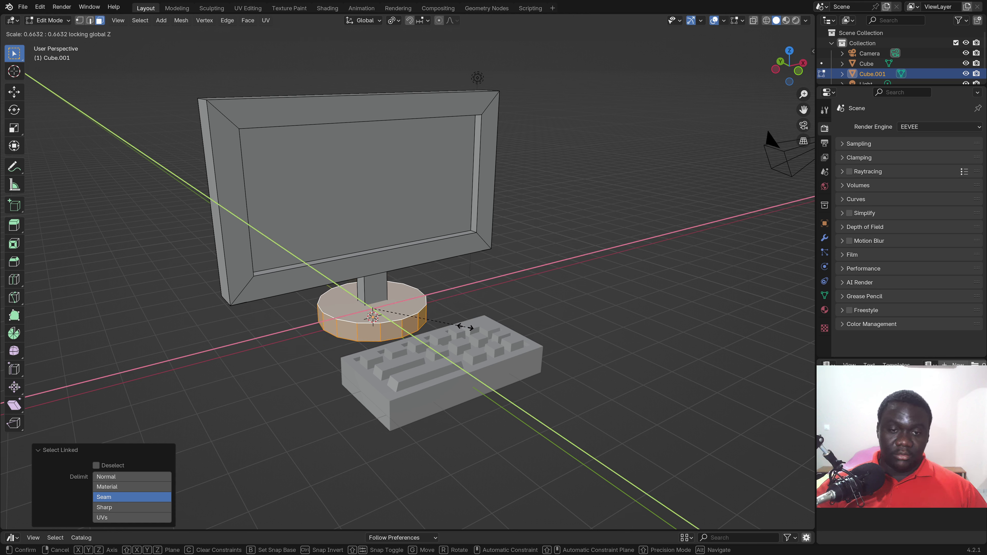
left_click(465, 327)
scroll(391, 327, "up", 2)
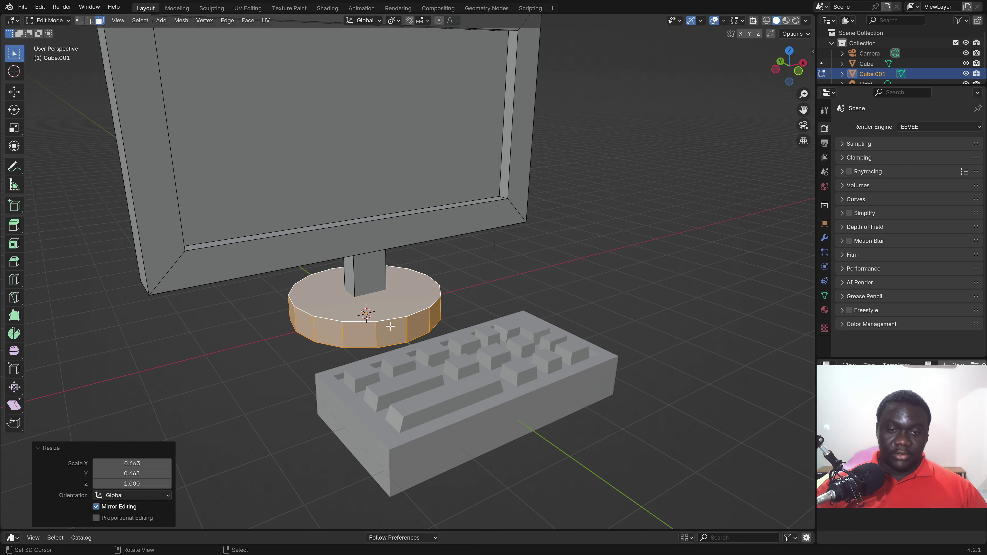
middle_click_drag(373, 324, 383, 315)
scroll(339, 306, "up", 2)
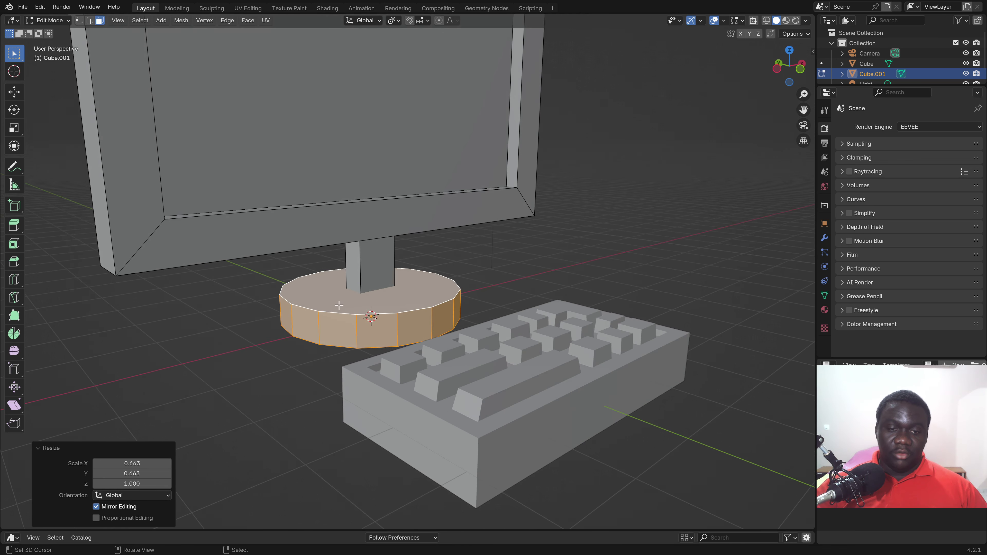
Bevel the base's top edge loop by 0.253 m and return to object mode
left_click(79, 21)
left_click(379, 312, "alt")
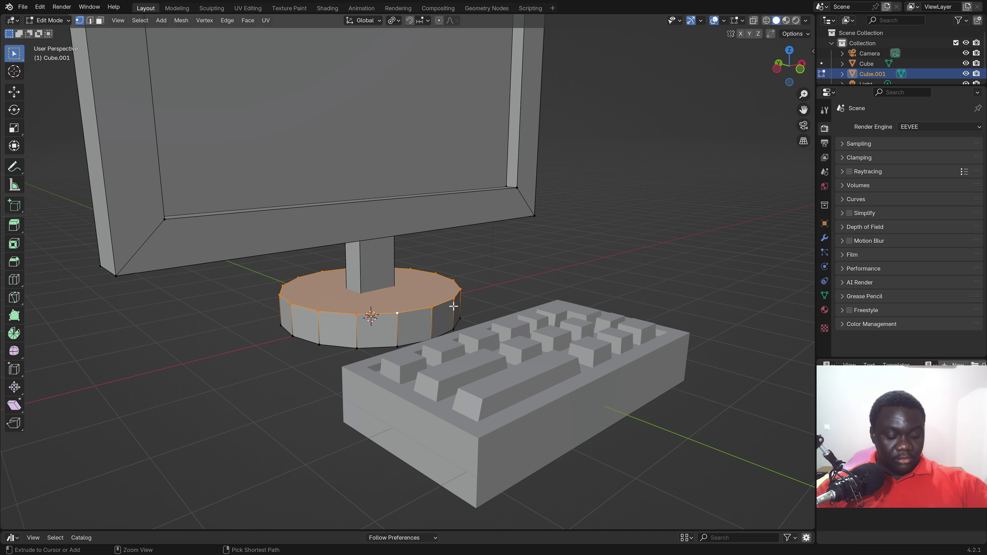
key("ctrl+b")
left_click(461, 310)
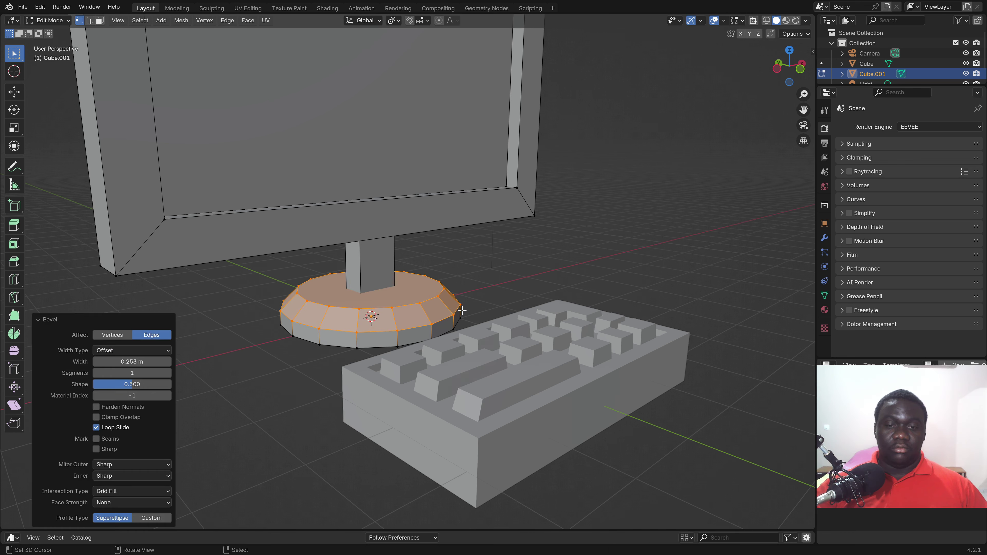
scroll(449, 315, "down", 4)
mouse_move(411, 321)
middle_mouse_down()
mouse_move(407, 307)
mouse_move(444, 285)
middle_mouse_up()
key("Tab")
scroll(408, 307, "down", 3)
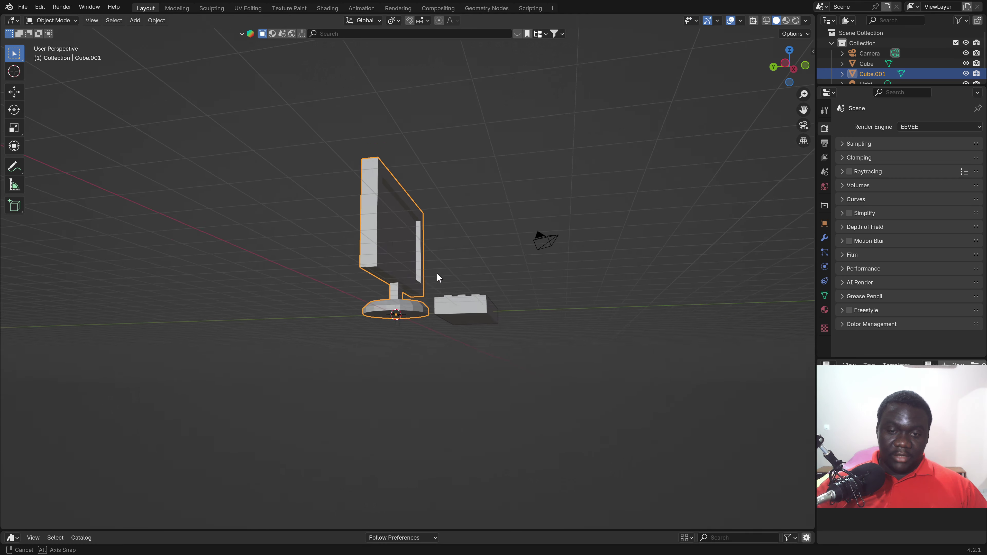
In edit mode, raise the whole keyboard mesh along Z so it rests on the ground
scroll(451, 333, "up", 3)
middle_click_drag(484, 330, 500, 318)
key("Tab")
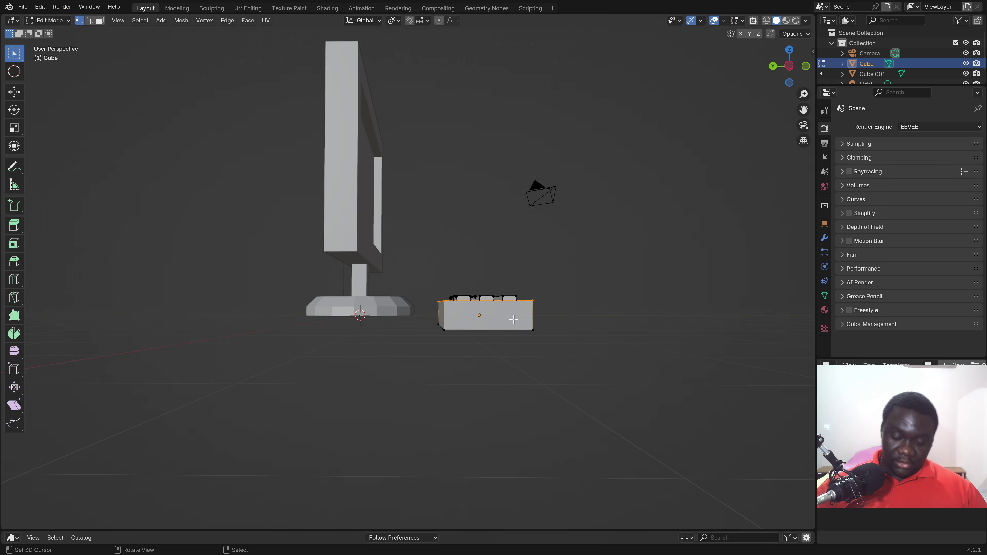
key("a")
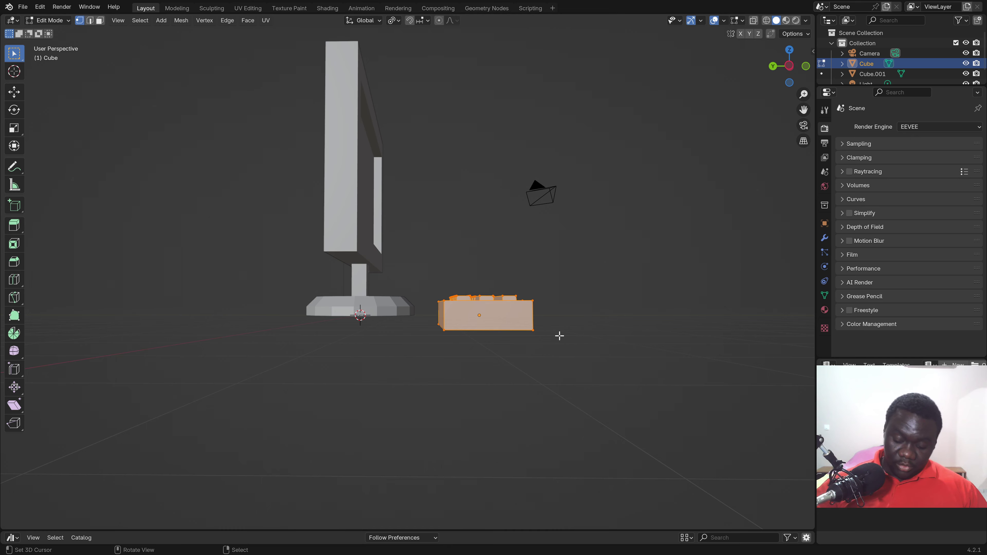
key("KP_1")
scroll(560, 337, "up", 5)
scroll(488, 357, "down", 3)
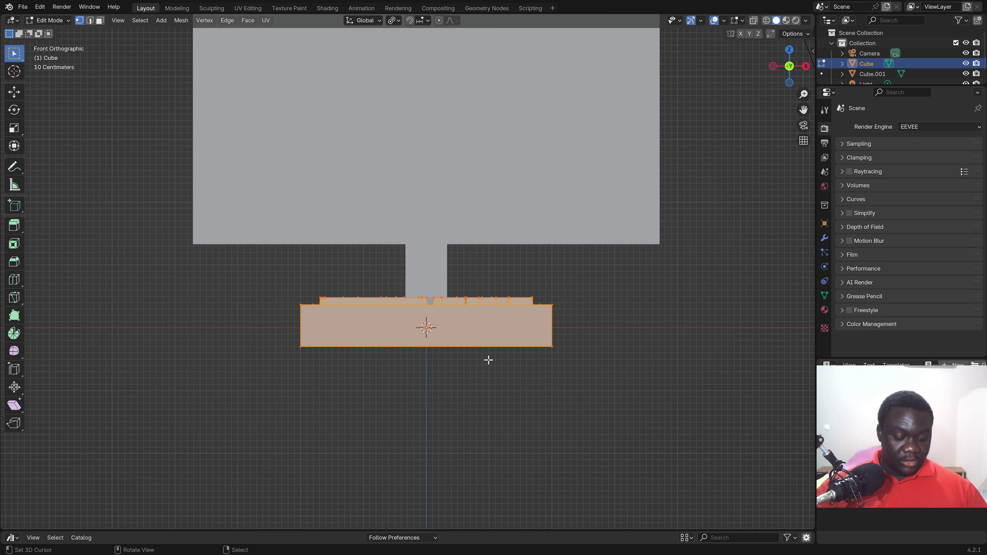
key("g")
key("z")
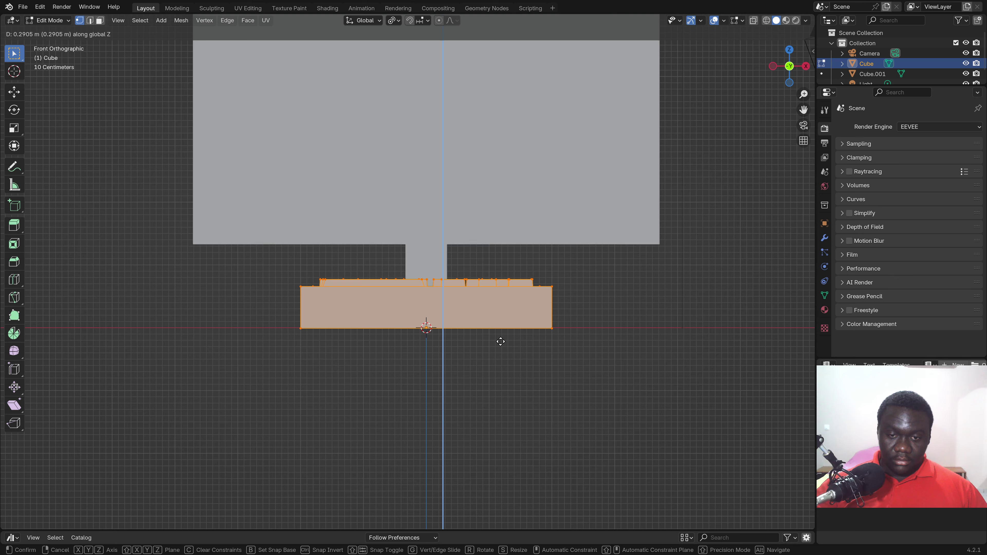
left_click(501, 341)
Back in object mode, move the keyboard 1.3029 m along Y in front of the monitor
mouse_move(370, 334)
middle_mouse_down()
mouse_move(406, 368)
mouse_move(414, 358)
mouse_move(408, 398)
middle_mouse_up()
key("Tab")
scroll(389, 399, "up", 1)
key("Tab")
scroll(389, 387, "up", 2)
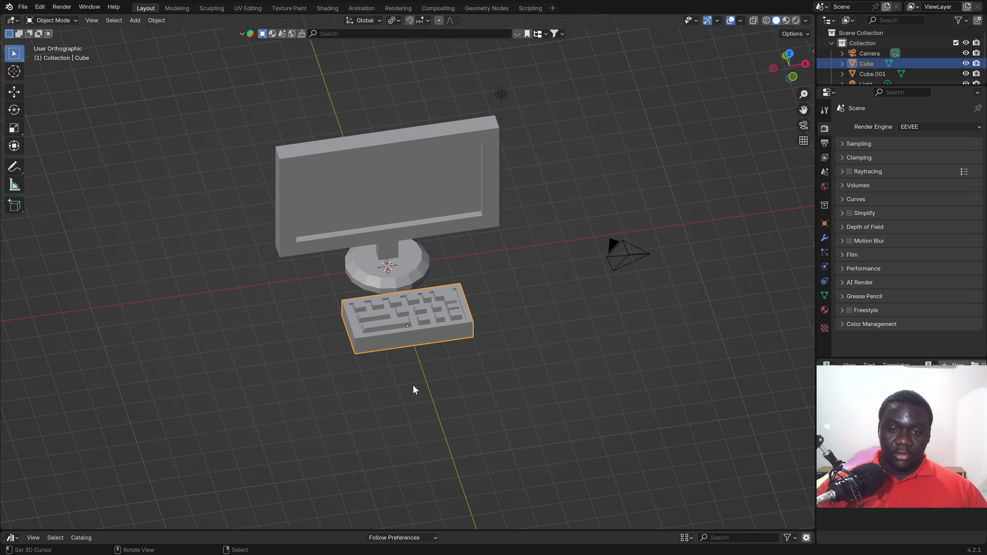
scroll(439, 381, "up", 1)
middle_click_drag(467, 375, 487, 375)
key("Tab")
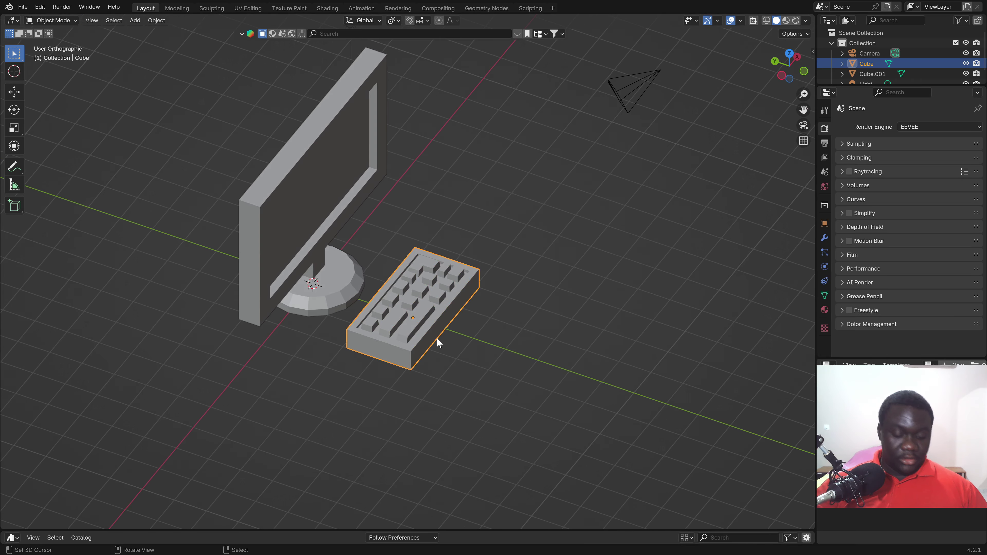
key("g")
key("y")
left_click(482, 359)
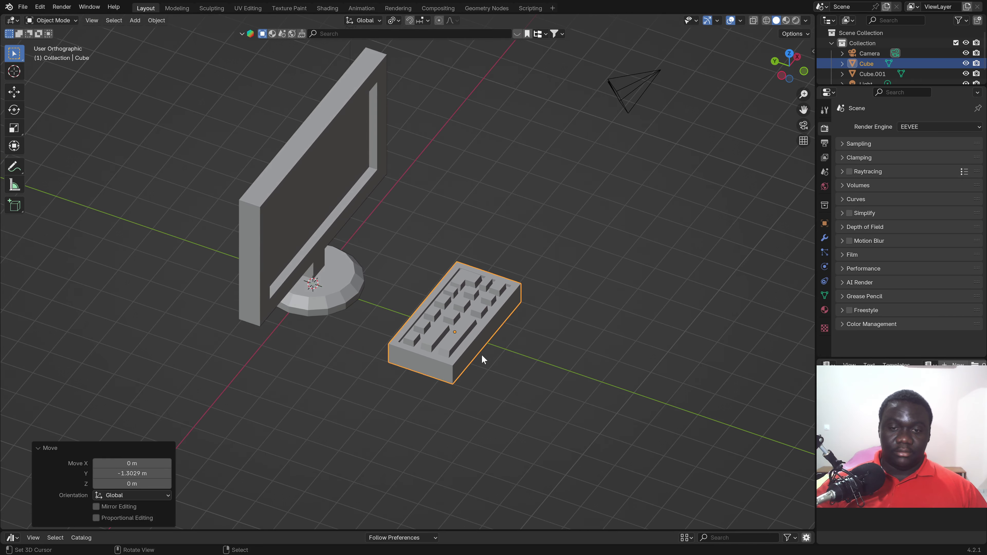
Orbit to check the keyboard's placement, then bring up the Add menu
mouse_move(481, 354)
middle_mouse_down()
mouse_move(408, 339)
mouse_move(414, 345)
middle_mouse_up()
scroll(536, 324, "down", 2)
scroll(537, 334, "up", 1)
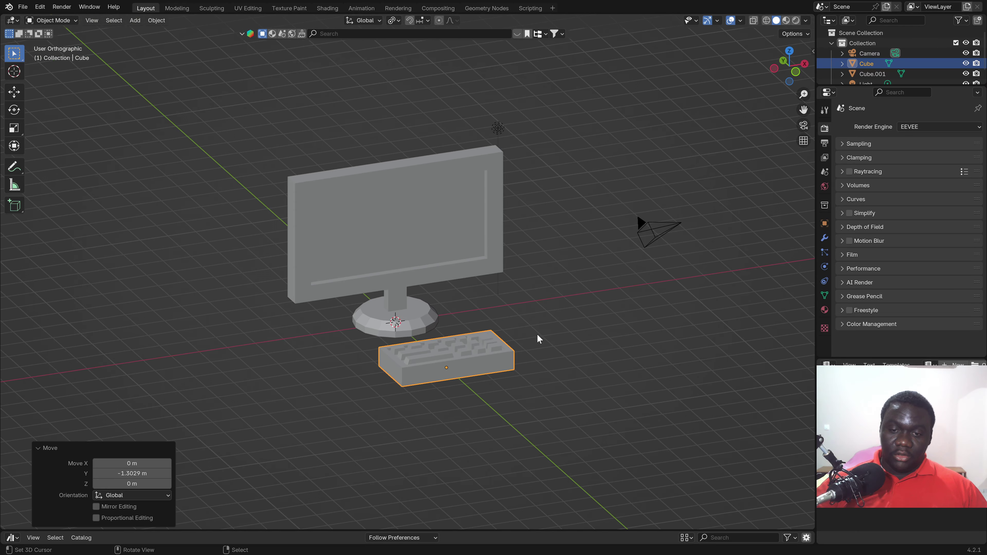
middle_click_drag(541, 335, 528, 373)
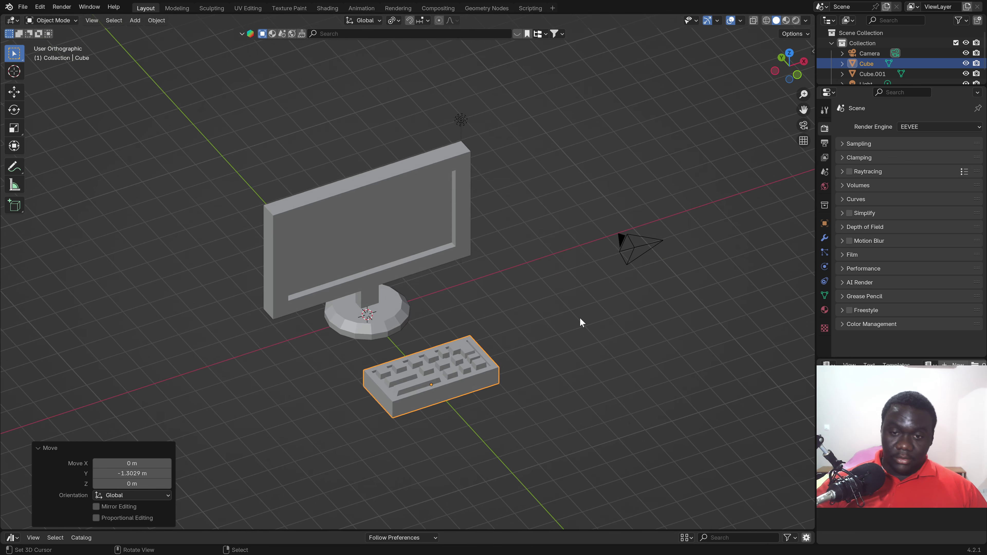
key("shift+a")
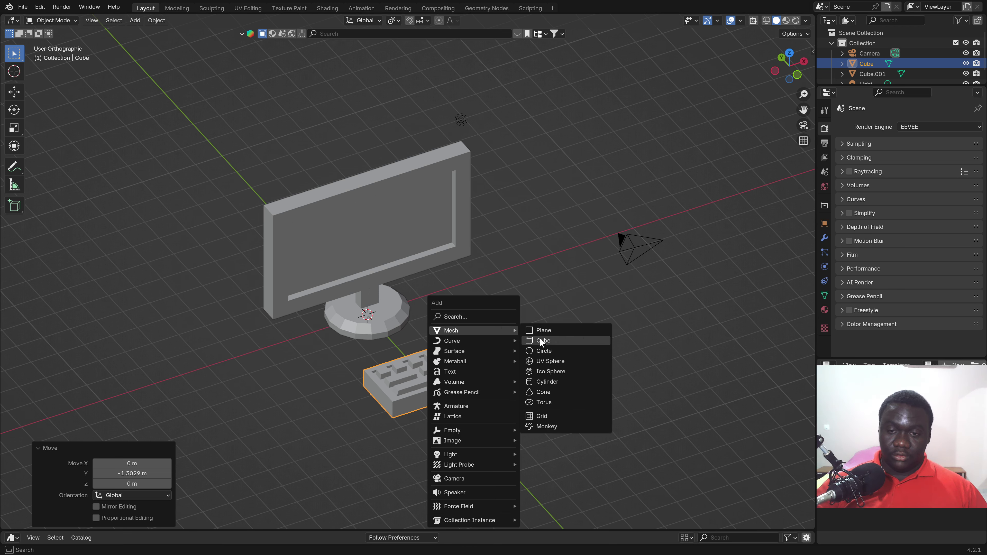
Add a cube and, in edit mode, stretch it 1.595 times along Y
left_click(541, 340)
mouse_move(465, 345)
middle_mouse_down()
mouse_move(321, 318)
mouse_move(315, 330)
middle_mouse_up()
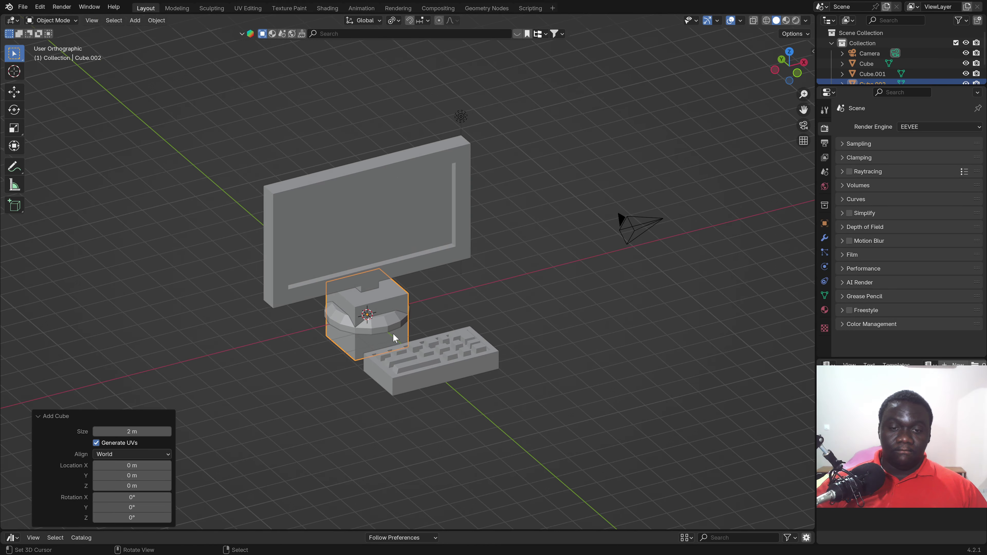
mouse_move(393, 333)
middle_mouse_down()
mouse_move(384, 335)
mouse_move(418, 338)
middle_mouse_up()
key("Tab")
key("s")
key("y")
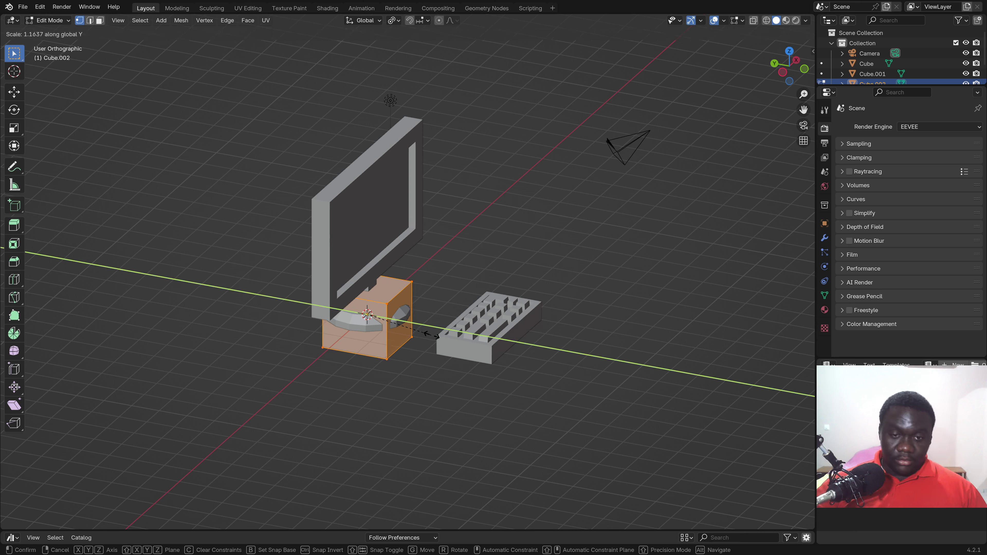
left_click(438, 356)
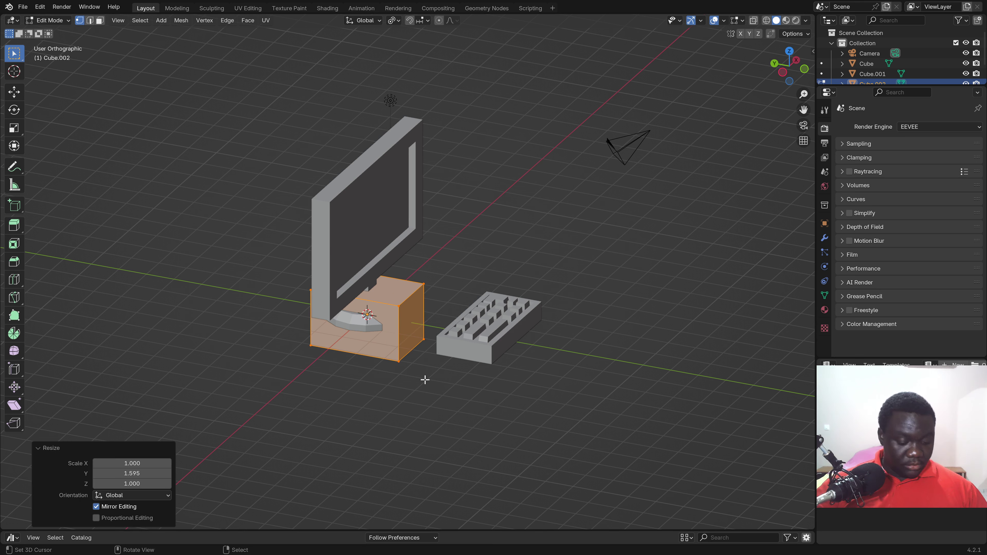
Raise the cube mesh 1 m along Z and return to object mode
key("g")
key("z")
key("1")
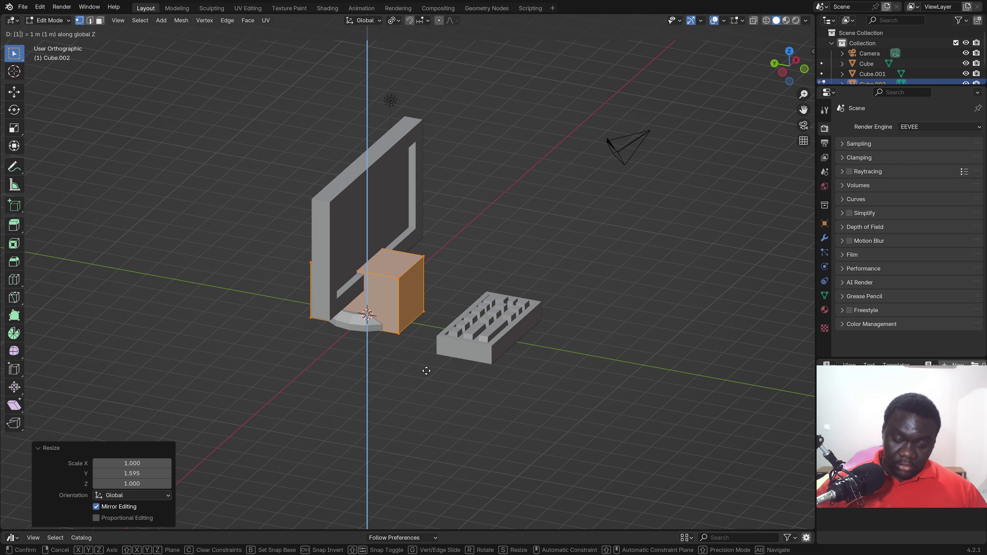
key("Return")
middle_click_drag(440, 311, 370, 301)
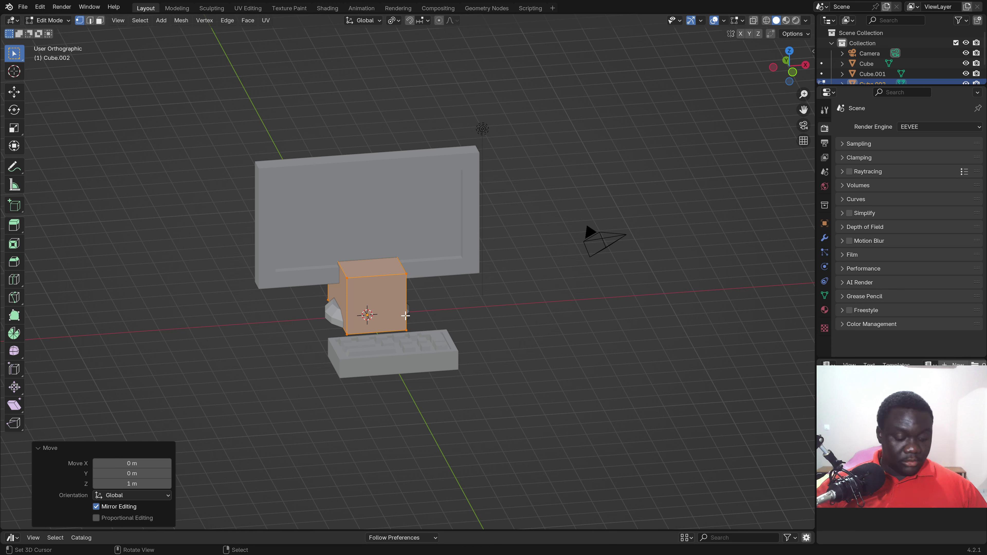
key("Tab")
scroll(936, 59, "down", 2)
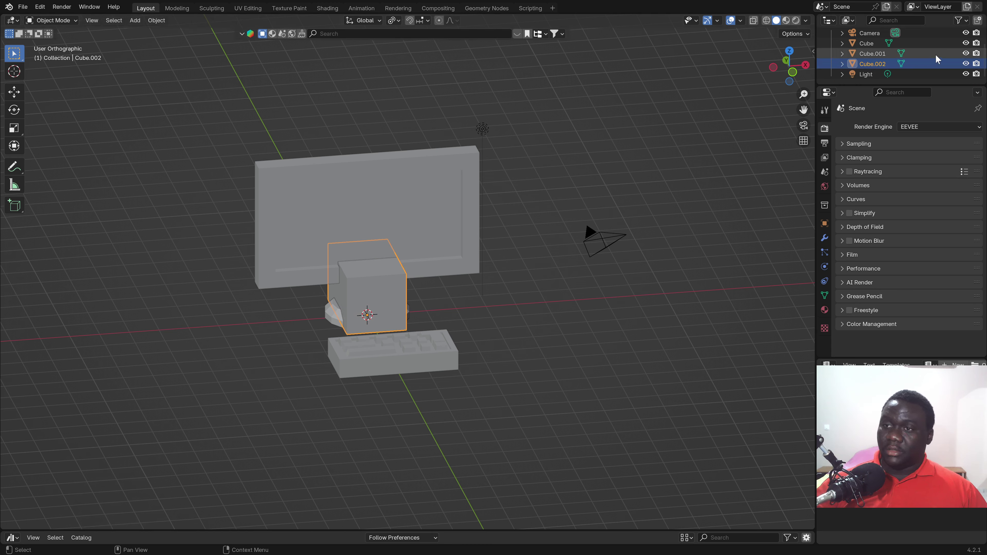
Hide the monitor, rename it Ecran, and toggle visibility to identify the other objects
left_click(966, 54)
double_click(873, 53)
type("Ecran")
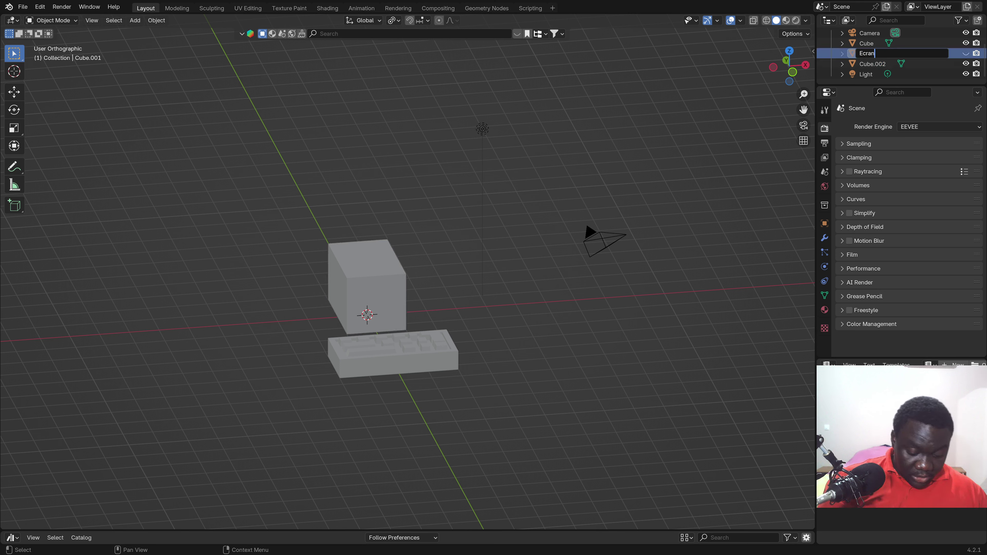
key("Return")
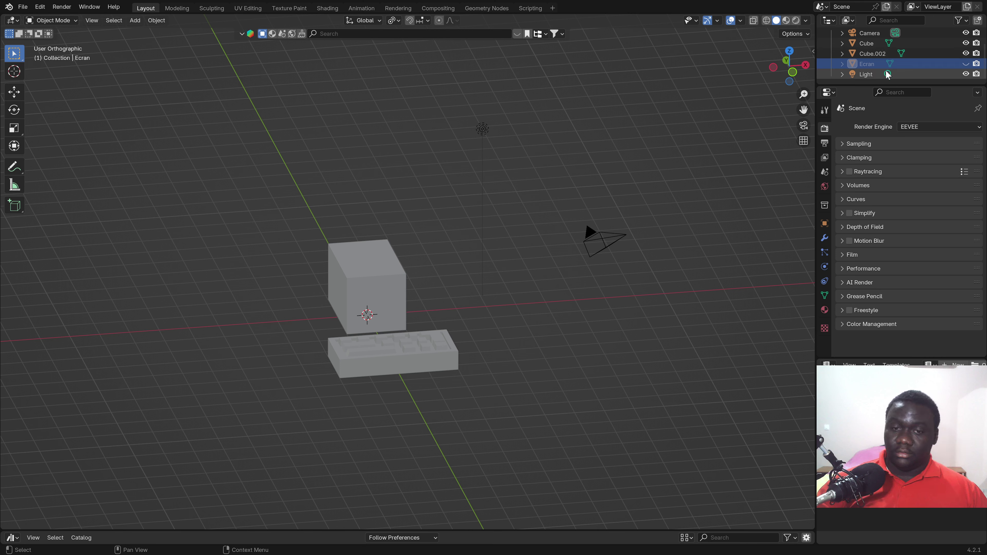
left_click(966, 53)
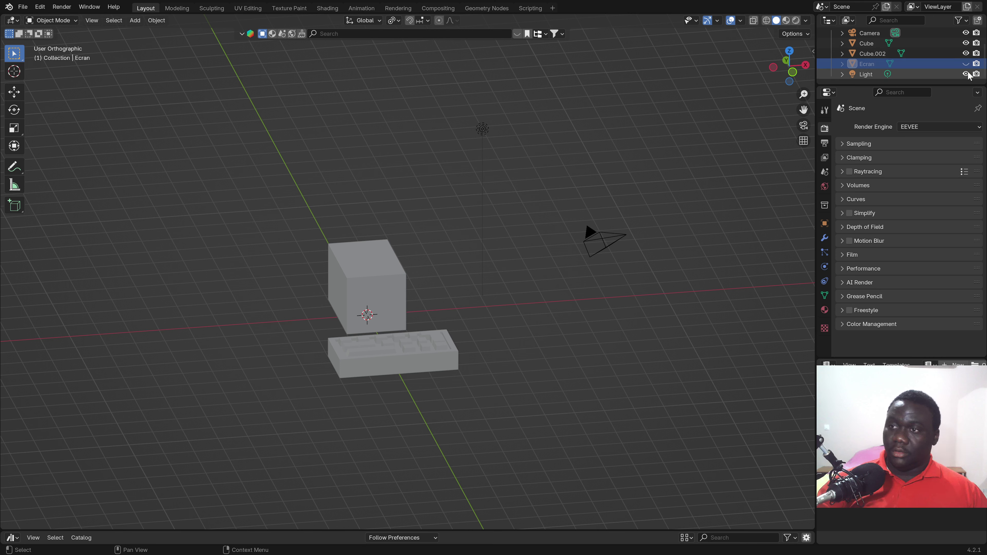
left_click(966, 43)
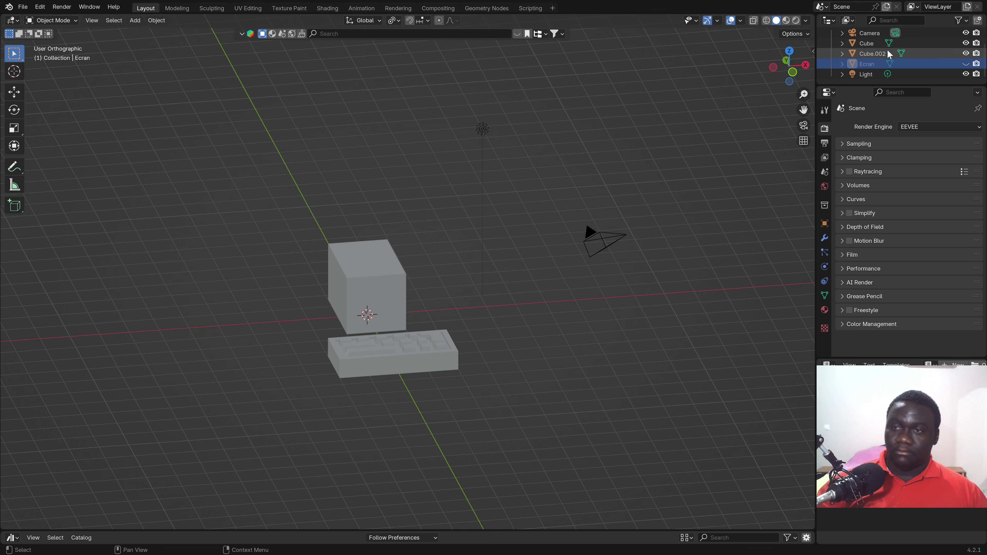
Rename the keyboard Clavier and the new cube Souris
double_click(876, 51)
type("Clavi")
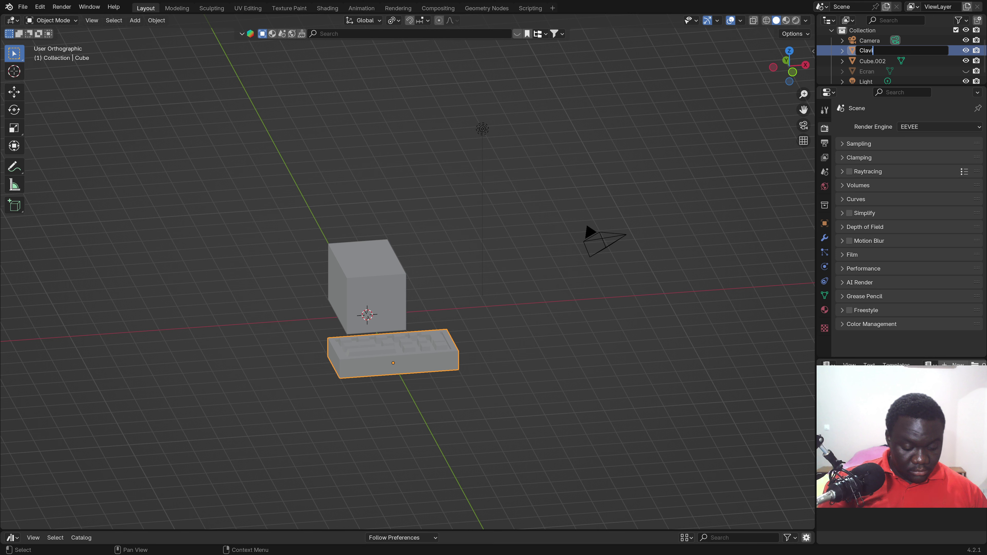
type("er")
key("Return")
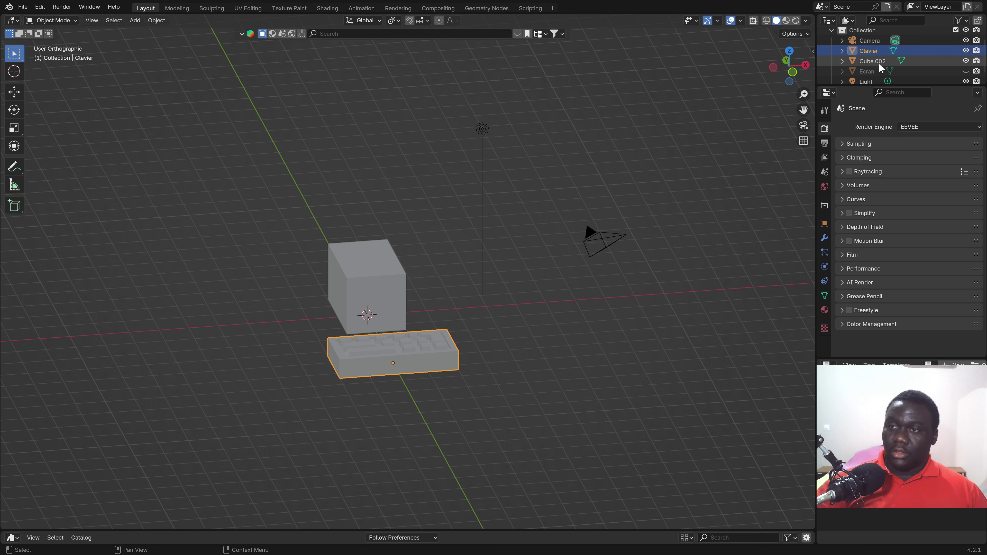
double_click(873, 61)
type("Souris")
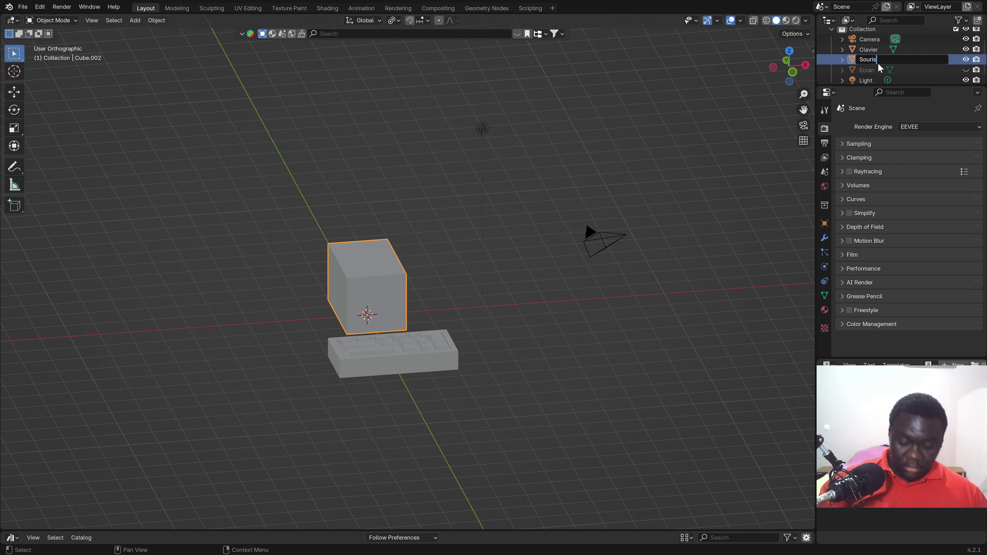
key("Return")
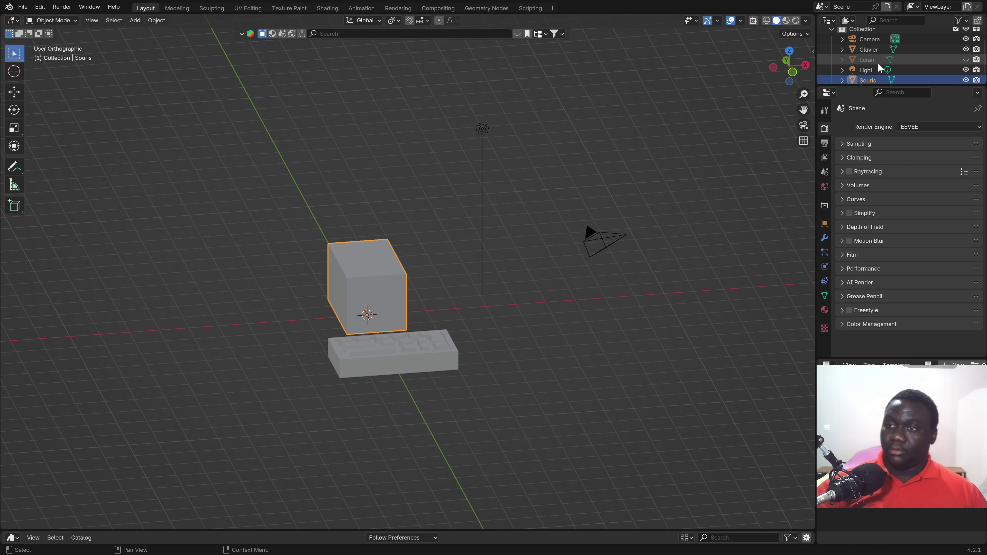
mouse_move(459, 216)
middle_mouse_down()
mouse_move(398, 283)
mouse_move(439, 287)
mouse_move(377, 313)
mouse_move(396, 304)
mouse_move(388, 315)
mouse_move(398, 308)
mouse_move(415, 329)
middle_mouse_up()
In face mode, lower the Souris block's top face to flatten it
key("Tab")
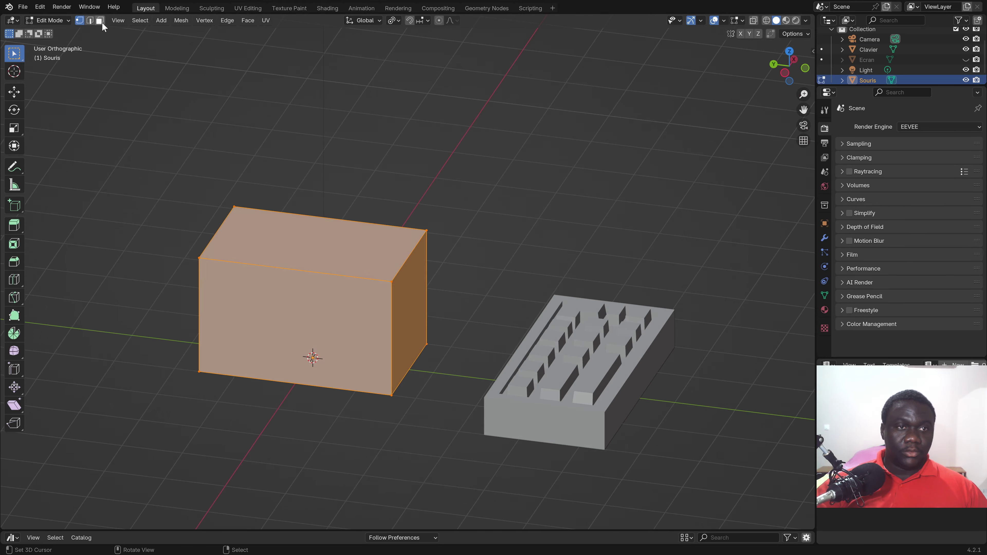
left_click(321, 226)
middle_click_drag(323, 227, 337, 209)
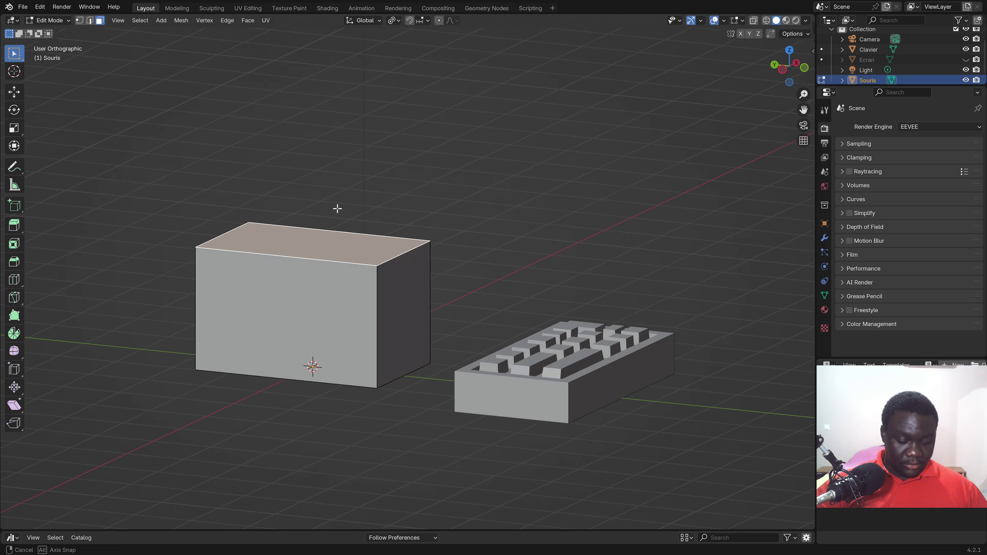
key("g")
key("z")
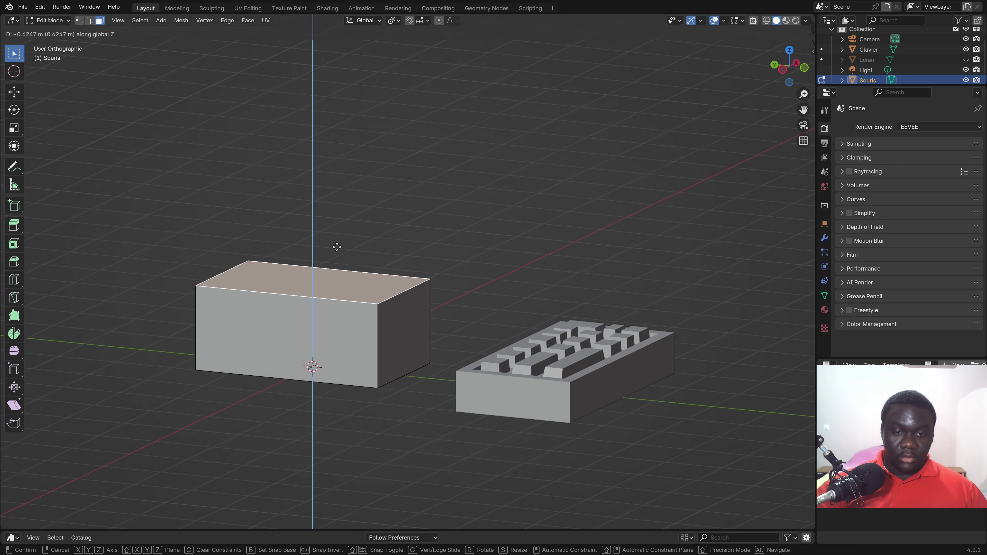
left_click(333, 251)
mouse_move(333, 251)
middle_mouse_down()
mouse_move(317, 299)
mouse_move(352, 302)
mouse_move(353, 348)
mouse_move(297, 331)
mouse_move(437, 326)
mouse_move(297, 287)
mouse_move(293, 316)
mouse_move(350, 331)
mouse_move(362, 323)
mouse_move(319, 344)
mouse_move(327, 356)
middle_mouse_up()
Add a centred edge loop across the block's middle
key("ctrl+r")
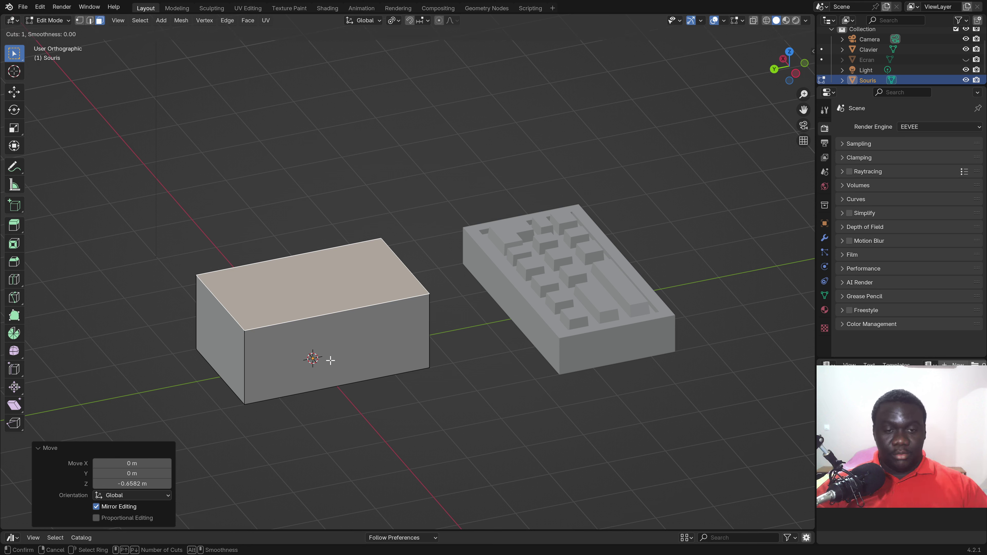
left_click(322, 324)
right_click(322, 323)
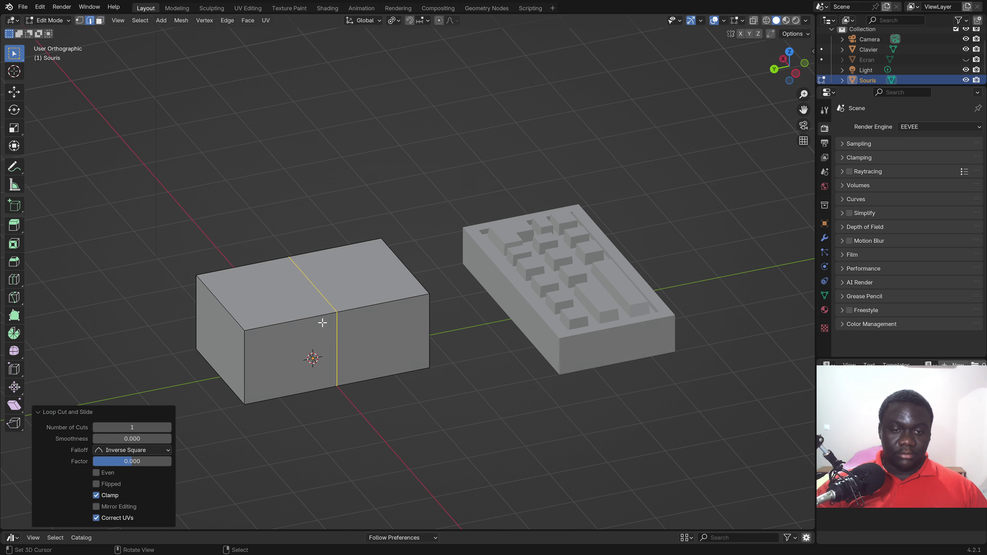
Lower the left end's top edge 0.66242 m into a slope, then clear the selection
left_click(235, 321)
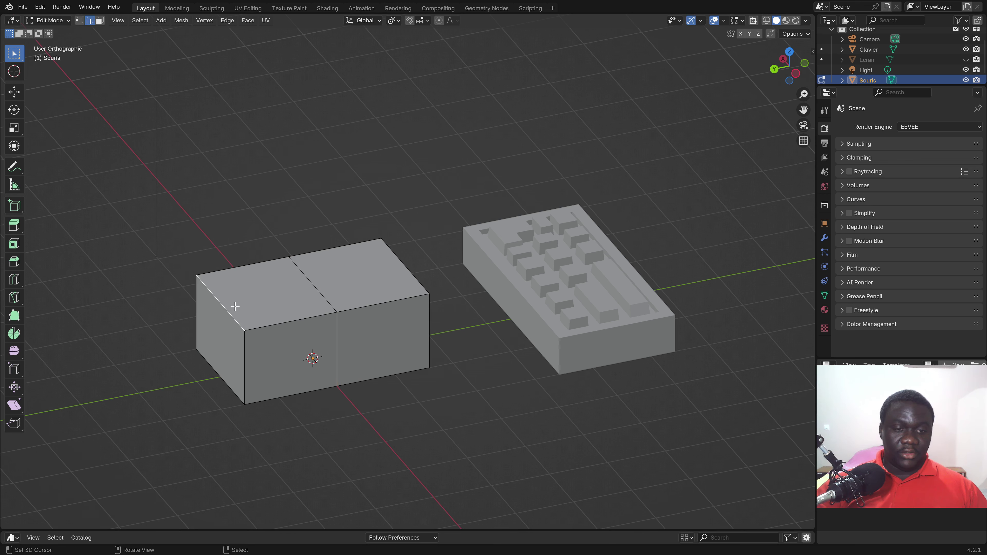
middle_click_drag(236, 321, 234, 326)
key("g")
key("z")
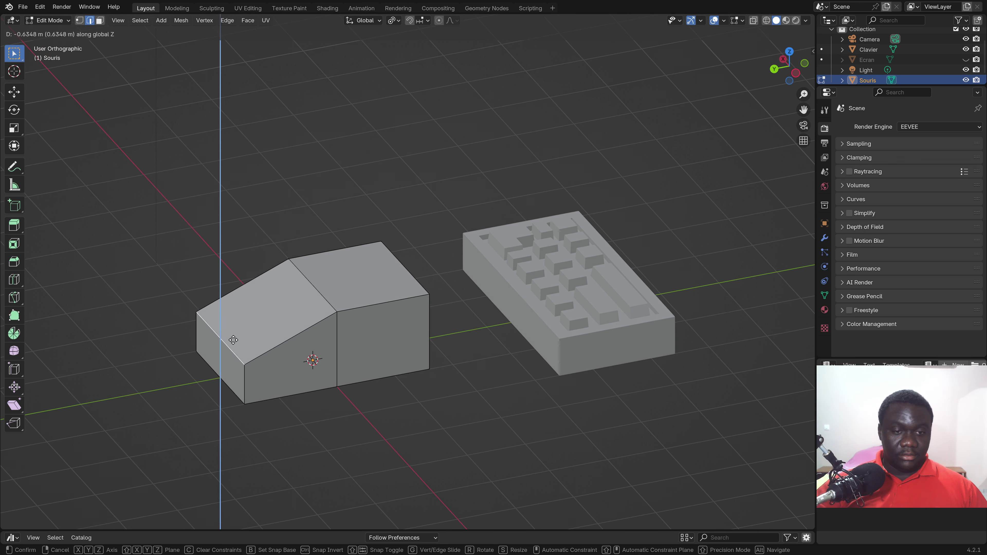
left_click(234, 342)
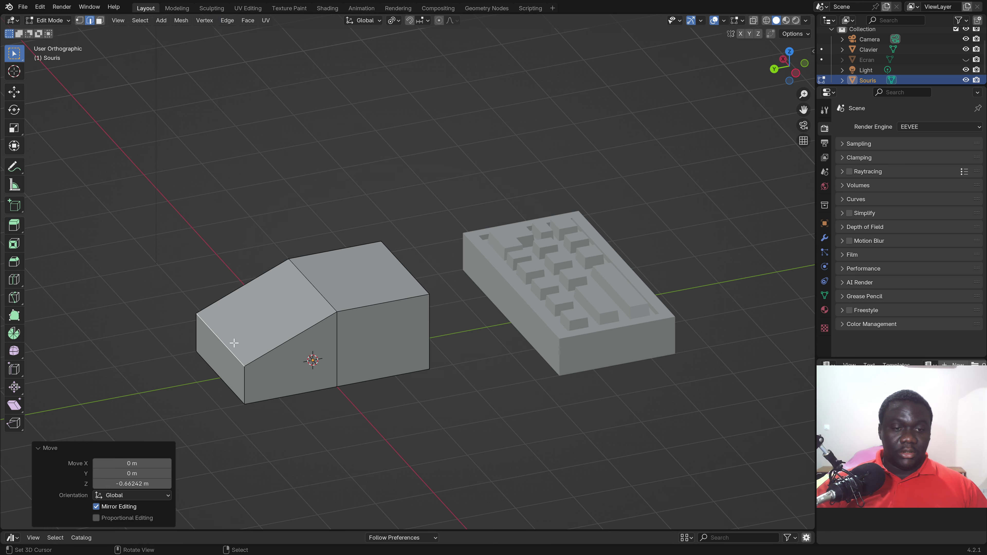
middle_click_drag(234, 341, 289, 371)
key("alt+a")
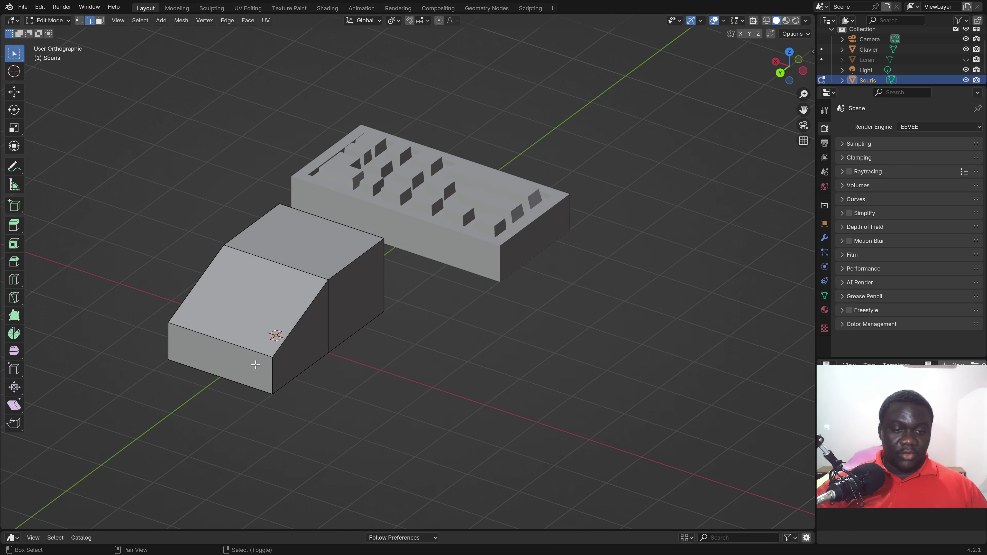
middle_click_drag(381, 279, 295, 275)
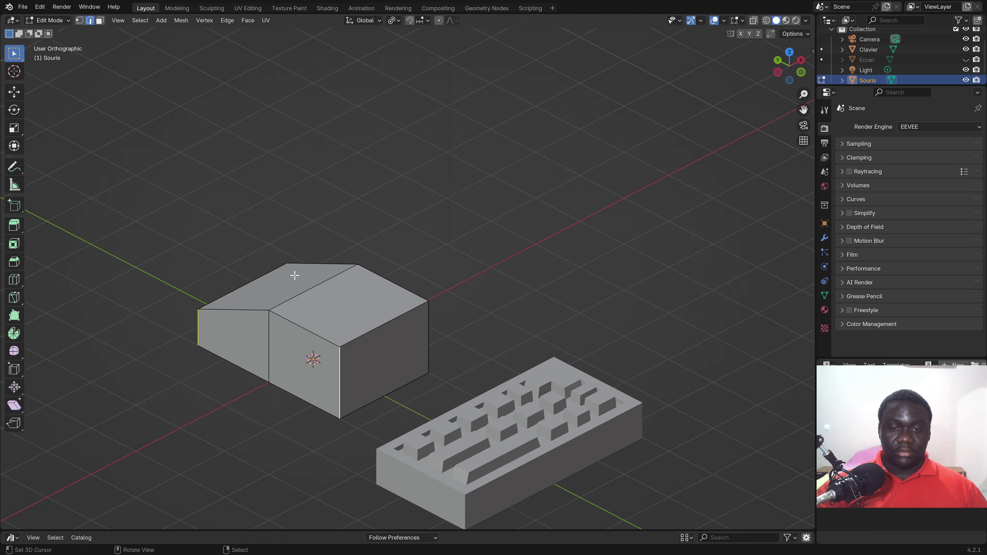
Bevel the selected corner edges of the mouse body by 0.366 m
left_click(420, 326, "shift")
middle_click_drag(421, 327, 499, 329)
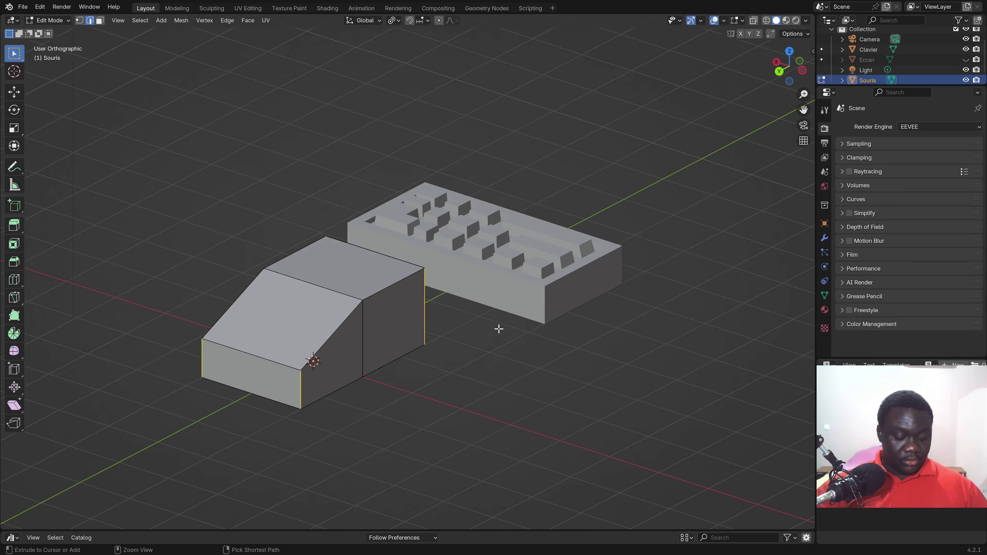
key("ctrl+b")
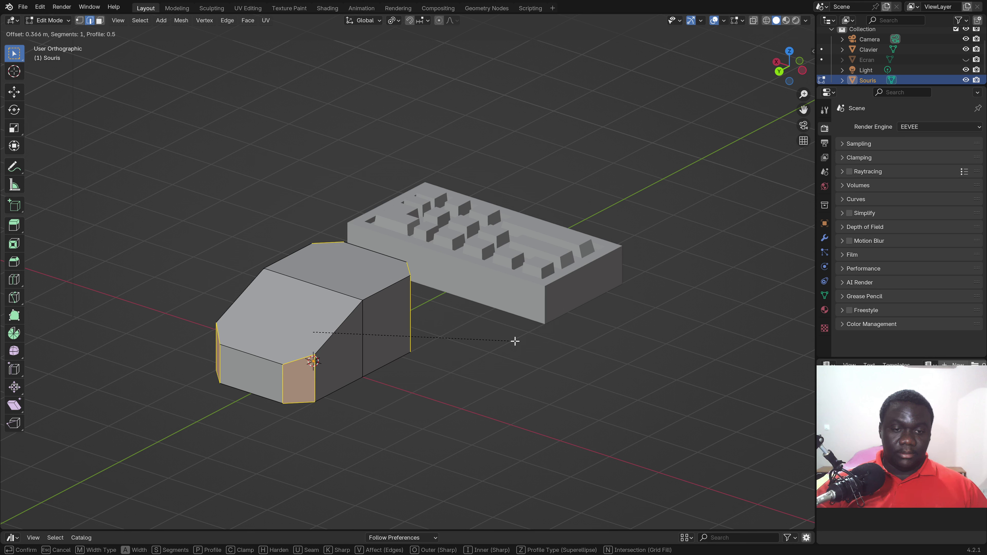
left_click(515, 341)
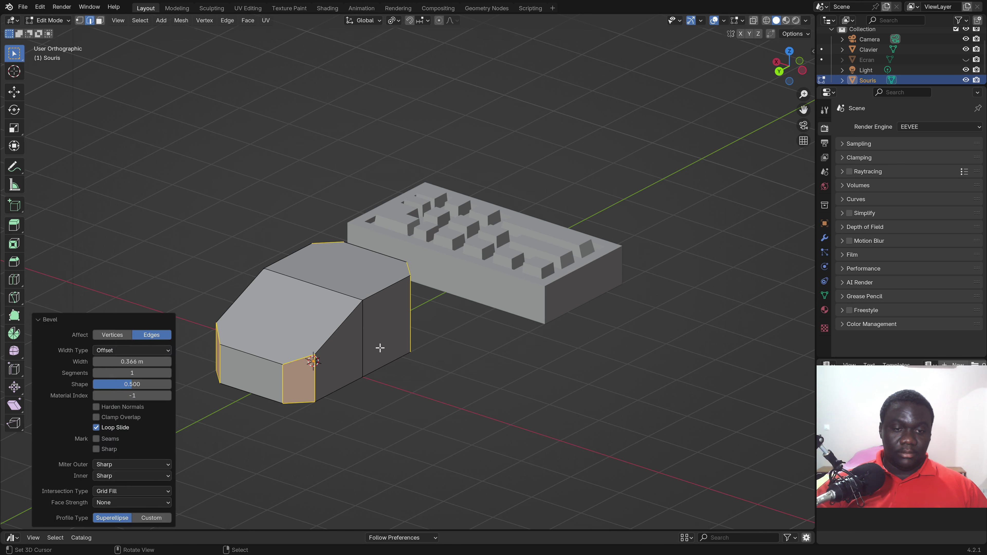
scroll(283, 371, "down", 4)
middle_click_drag(282, 372, 295, 372)
scroll(295, 372, "up", 4)
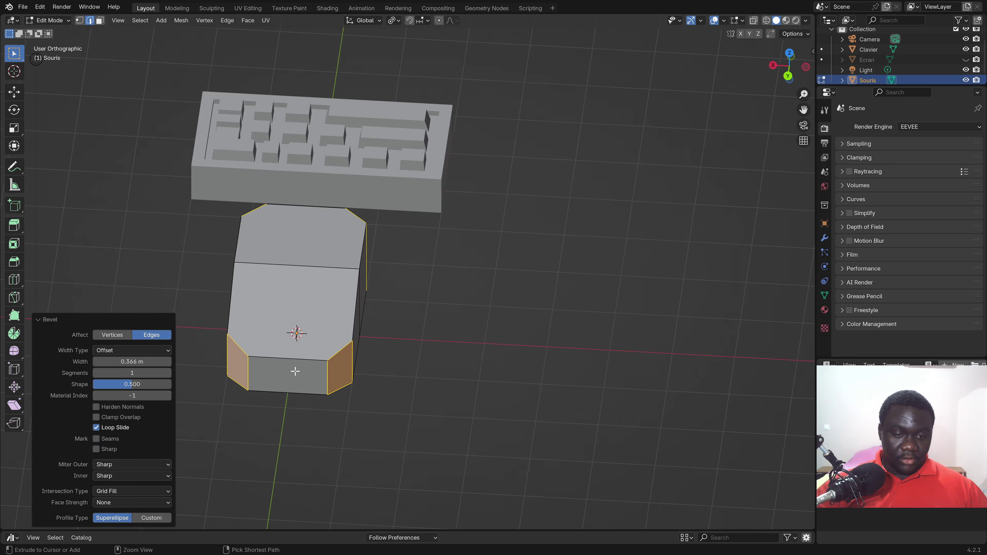
Undo the corner bevel and start a new loop cut down the body's middle
key("ctrl+r")
key("Escape")
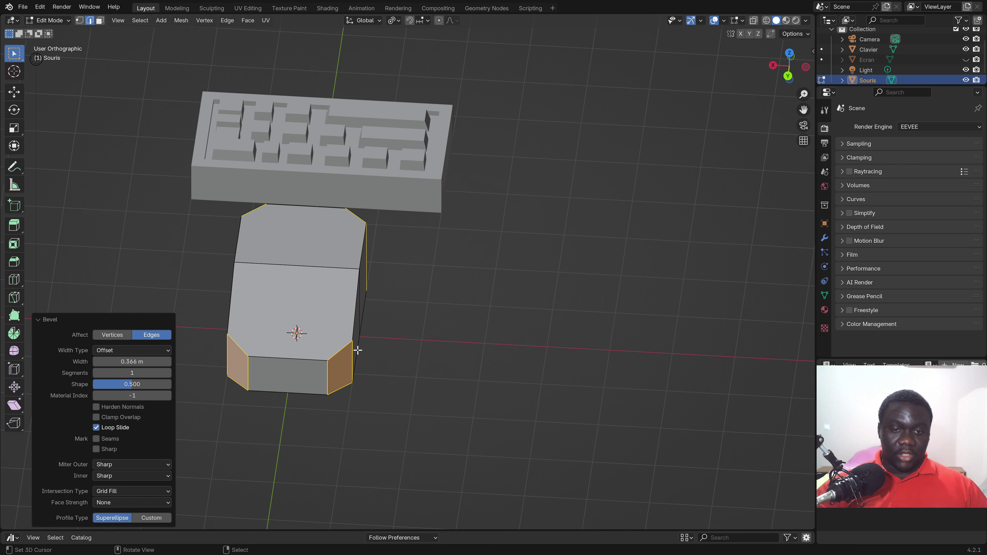
key("ctrl+z")
middle_click_drag(381, 355, 268, 369)
key("ctrl+r")
Place the lengthwise loop cut centred on the mouse body and clear the selection
left_click(260, 354)
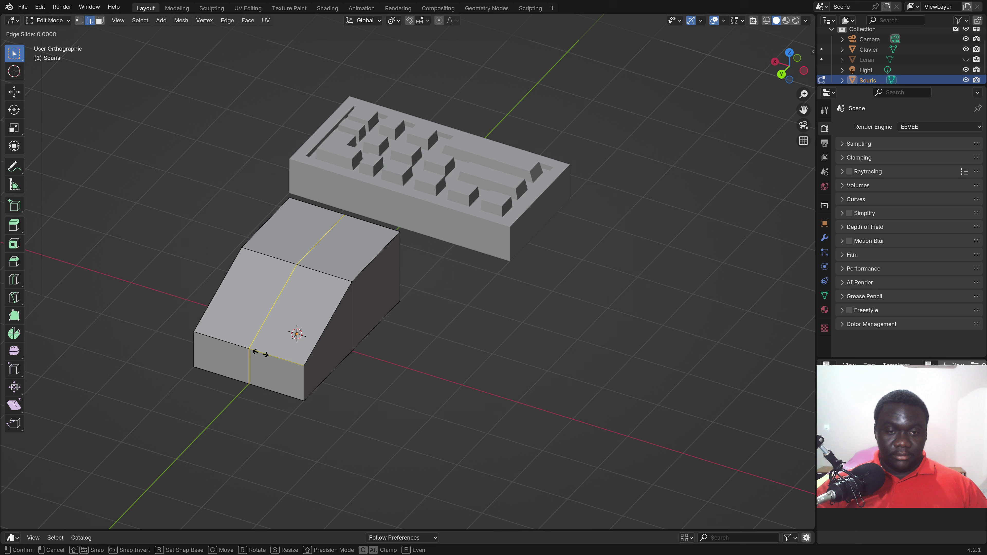
right_click(289, 350)
left_click(300, 375)
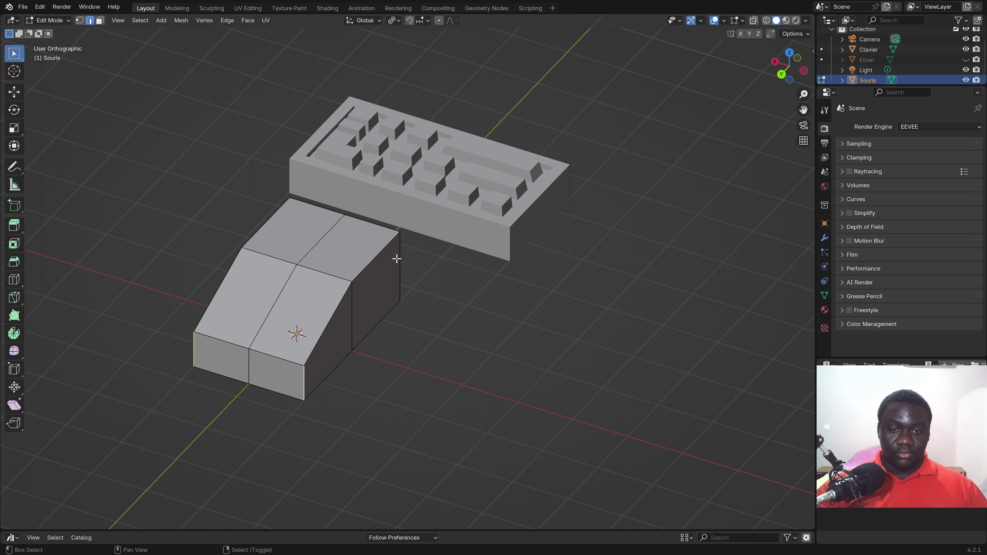
mouse_move(142, 279)
middle_mouse_down()
mouse_move(185, 280)
mouse_move(170, 295)
middle_mouse_up()
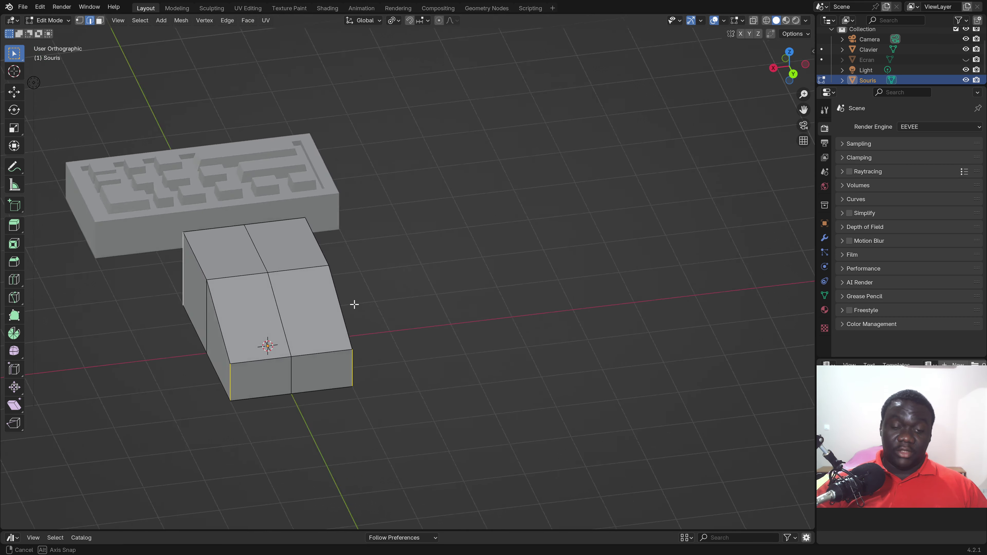
middle_click_drag(199, 260, 397, 289)
scroll(335, 345, "up", 1)
mouse_move(308, 344)
middle_mouse_down("shift")
mouse_move(352, 329)
mouse_move(426, 351)
middle_mouse_up("shift")
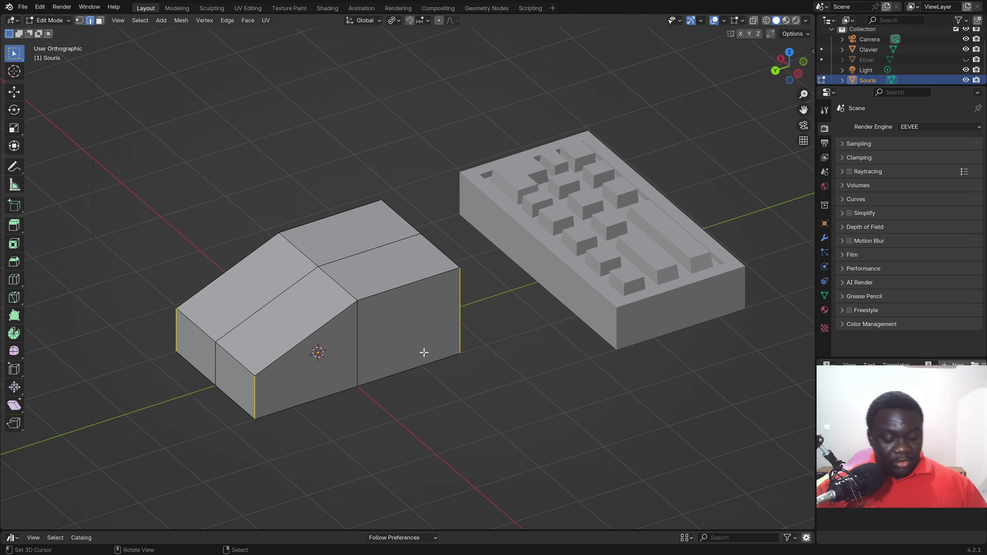
Bevel the vertical corner edges by 0.41 m, trying 3 segments before settling on 2
key("ctrl+b")
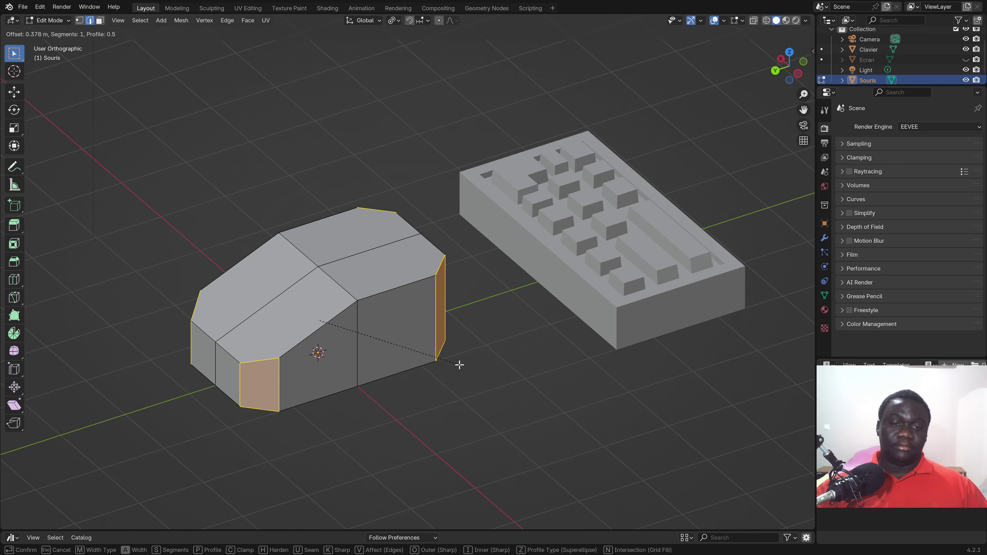
left_click(460, 365)
mouse_move(371, 364)
middle_mouse_down()
mouse_move(375, 324)
mouse_move(392, 342)
mouse_move(390, 363)
middle_mouse_up()
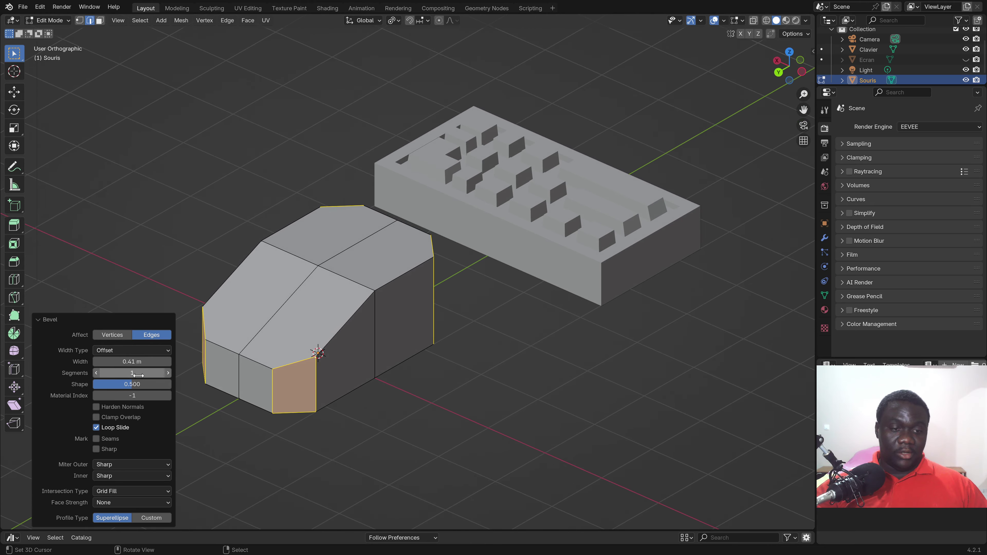
left_click(168, 373)
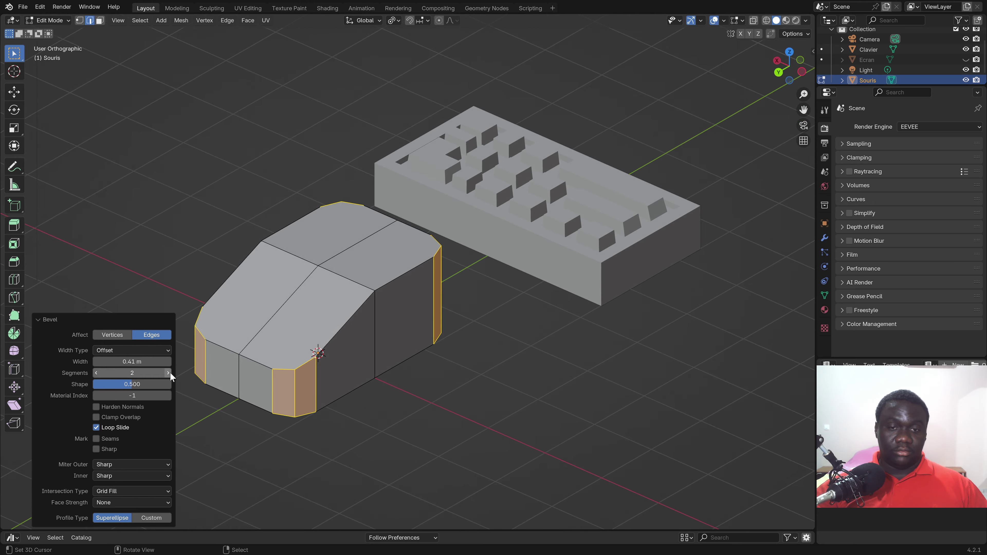
mouse_move(408, 350)
middle_mouse_down()
mouse_move(465, 337)
mouse_move(434, 349)
mouse_move(338, 320)
mouse_move(341, 346)
middle_mouse_up()
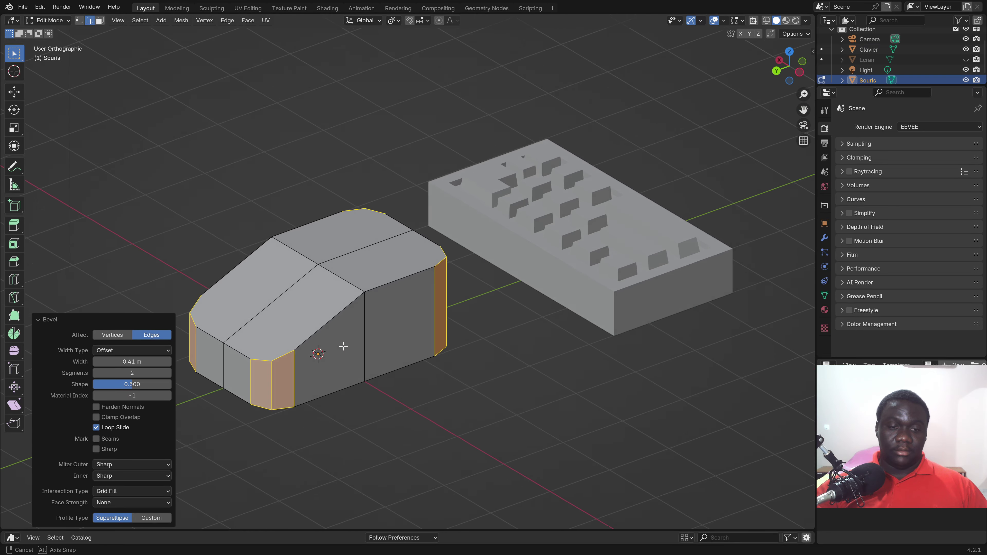
left_click(168, 373)
middle_click_drag(249, 350, 438, 311)
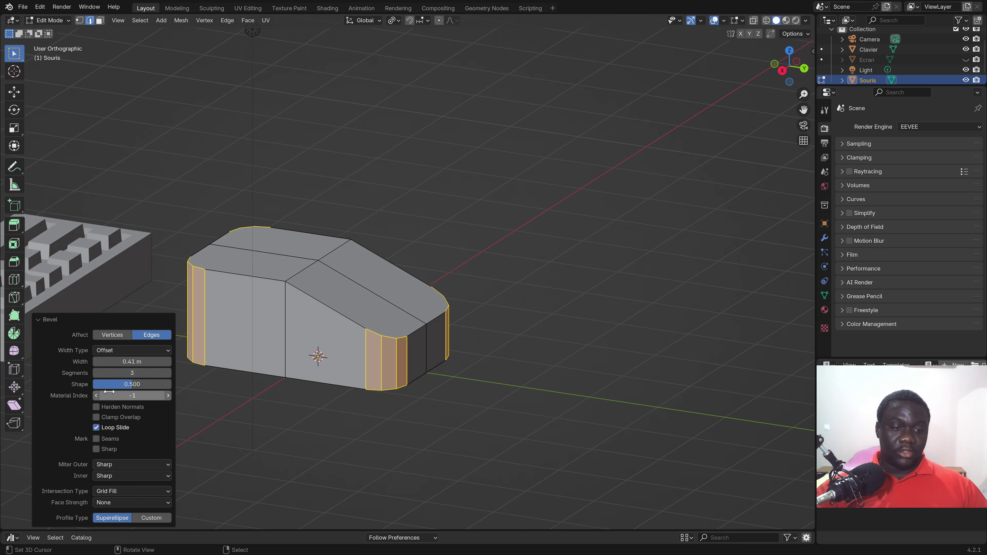
left_click(96, 374)
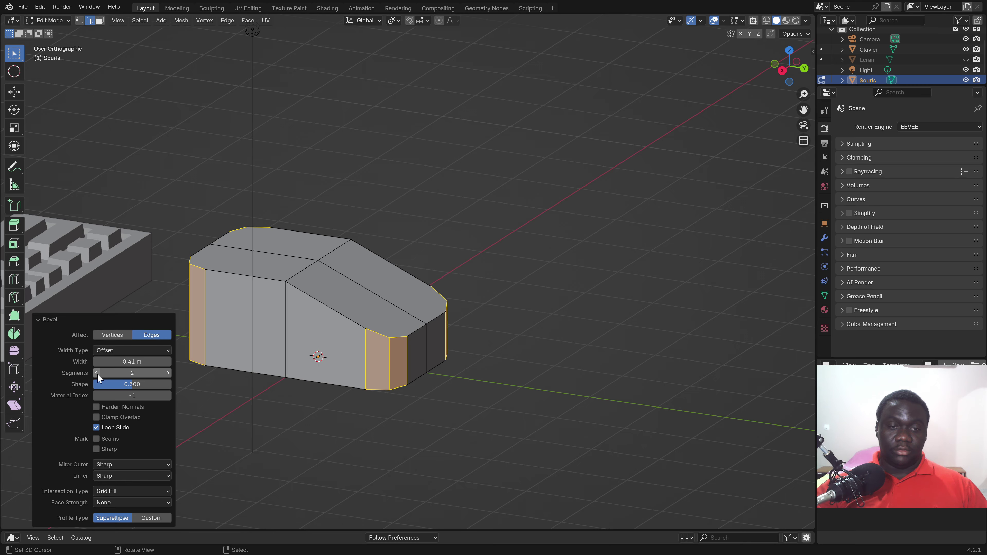
mouse_move(377, 309)
middle_mouse_down()
mouse_move(406, 271)
mouse_move(214, 326)
mouse_move(220, 349)
mouse_move(264, 355)
mouse_move(279, 329)
mouse_move(243, 320)
mouse_move(249, 329)
middle_mouse_up()
scroll(399, 294, "up", 2)
In face select mode, lower the rear top face about 0.23 m along Z
left_click(100, 20)
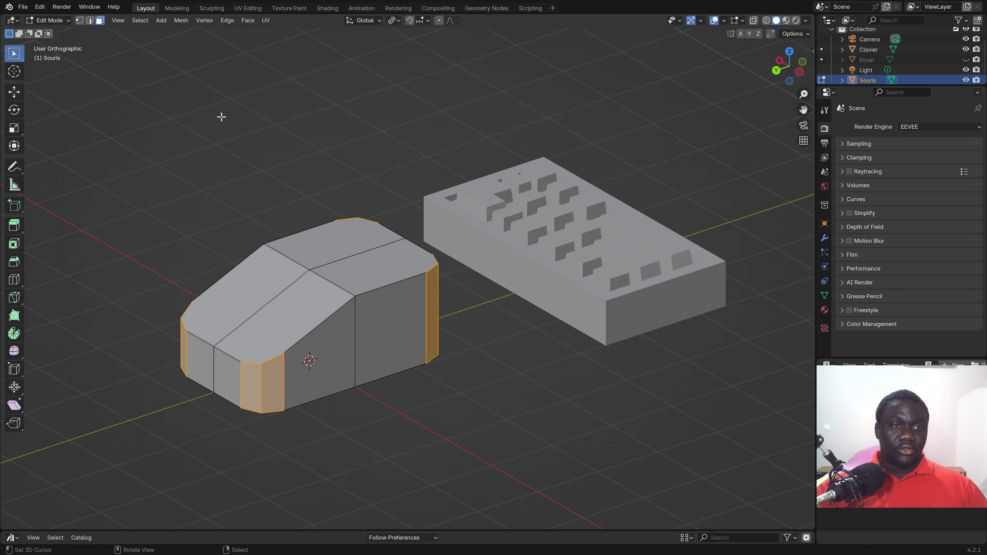
left_click(371, 257)
mouse_move(371, 257)
middle_mouse_down()
mouse_move(364, 274)
mouse_move(359, 260)
middle_mouse_up()
key("g")
key("z")
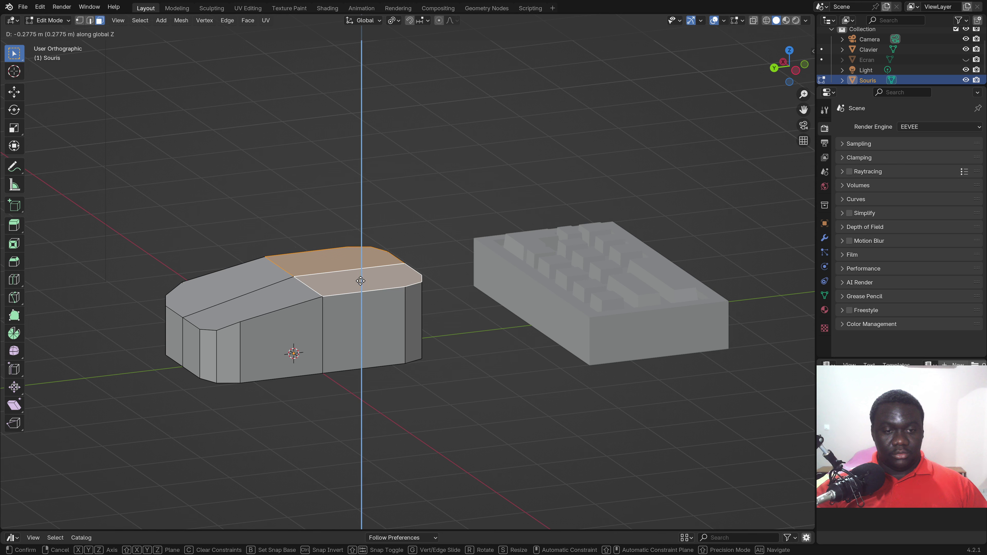
left_click(360, 278)
Lower two more top faces by 0.163 m along Z
left_click(241, 307, "shift")
left_click(226, 288, "shift")
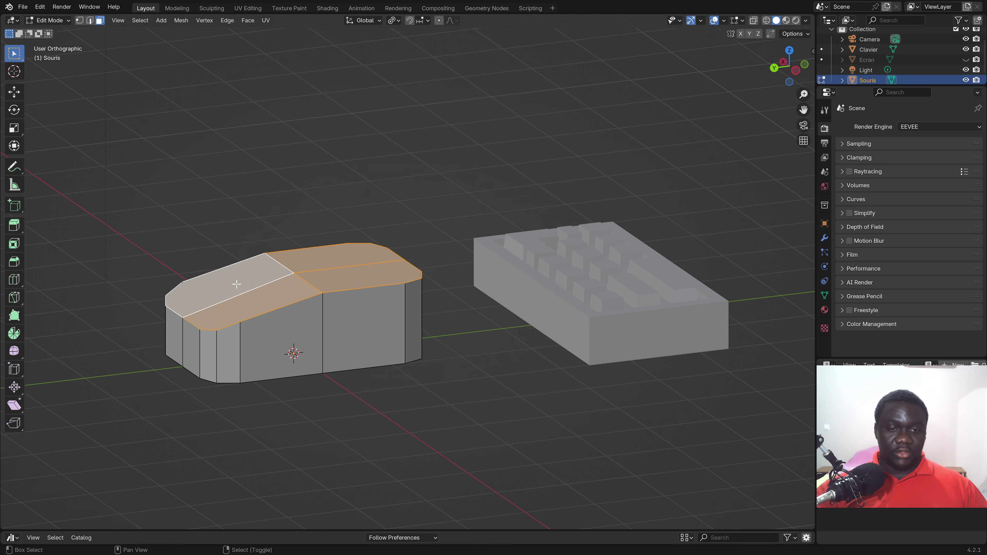
middle_click_drag(233, 288, 277, 249)
key("g")
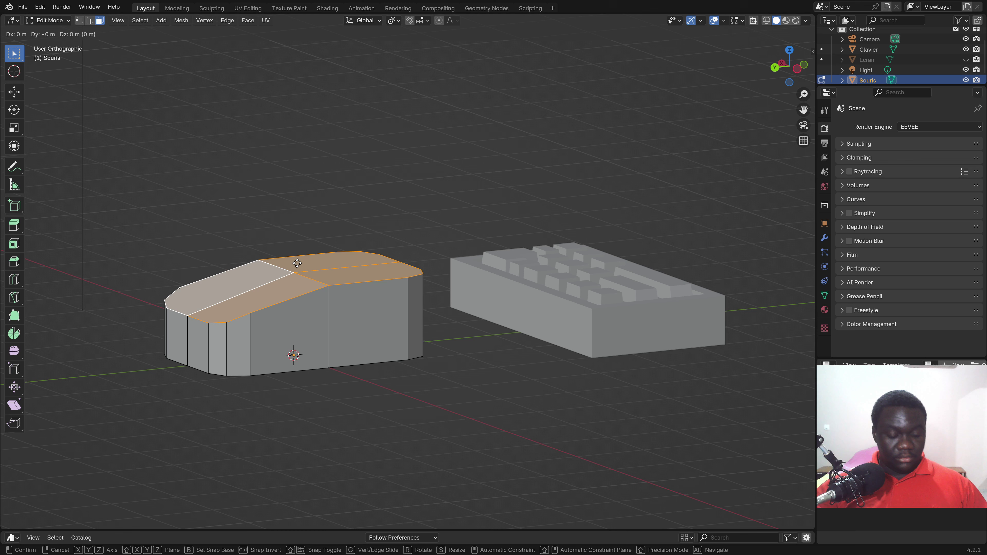
key("z")
left_click(294, 346)
Select the centre edge running along the top of the mouse body
middle_click_drag(293, 346, 273, 362)
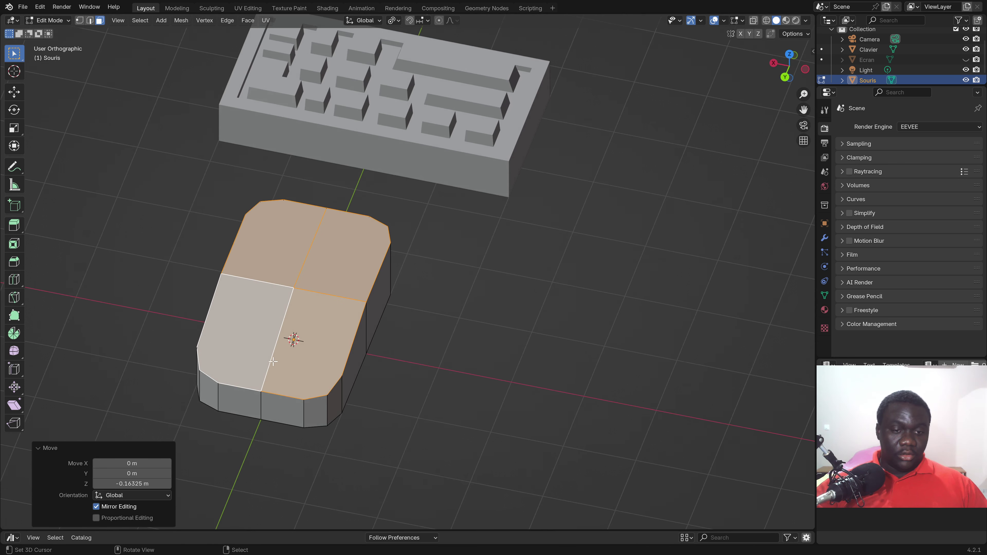
key("a")
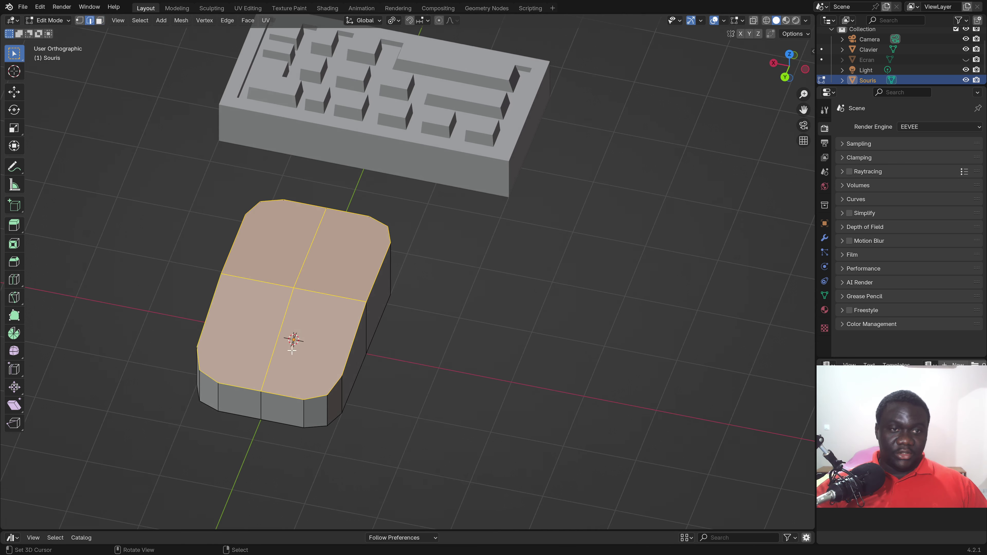
left_click(282, 349)
middle_click_drag(286, 343, 324, 351)
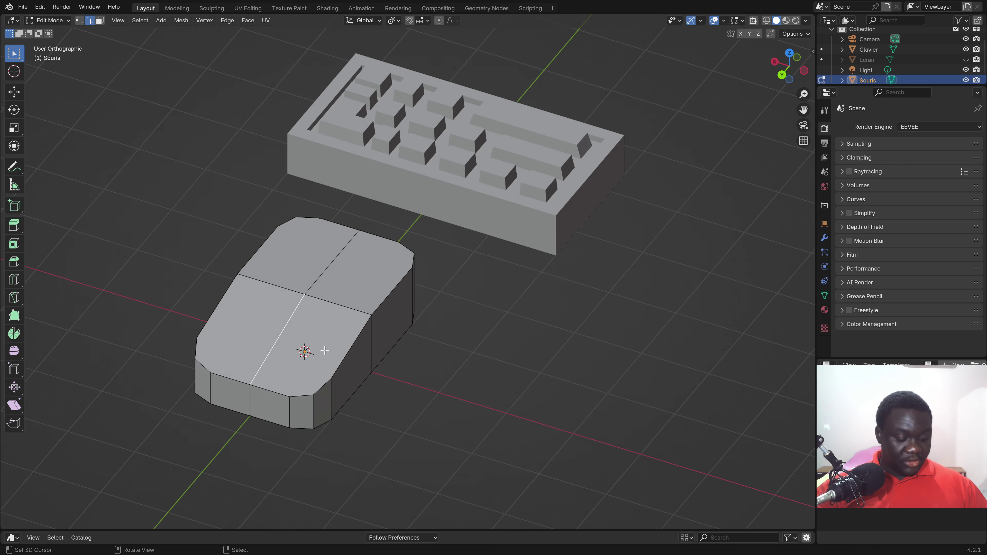
Snap the 3D cursor to the selected centre edge and bring up the Add Mesh menu
key("shift+s")
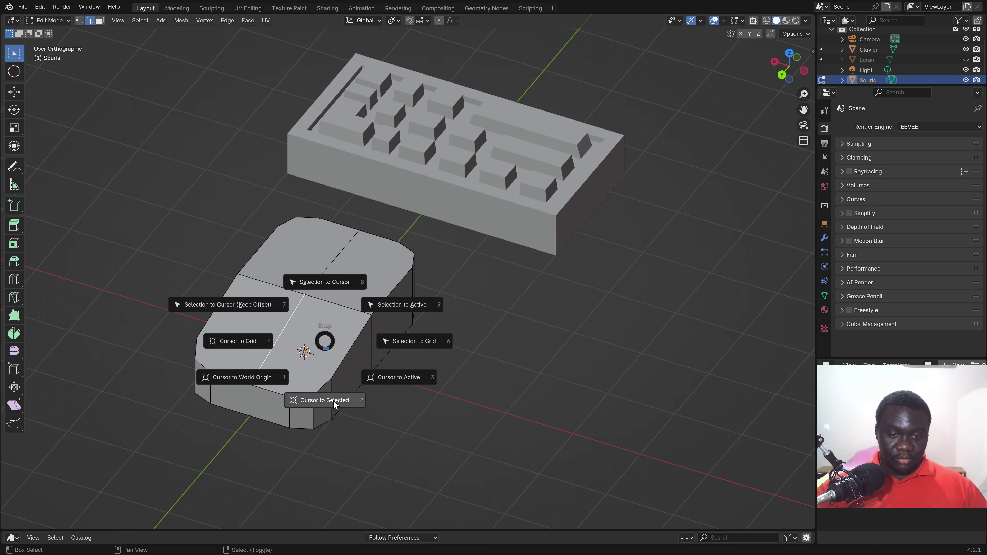
left_click(334, 403)
scroll(330, 394, "up", 2)
mouse_move(330, 395)
middle_mouse_down()
mouse_move(289, 364)
mouse_move(380, 342)
middle_mouse_up()
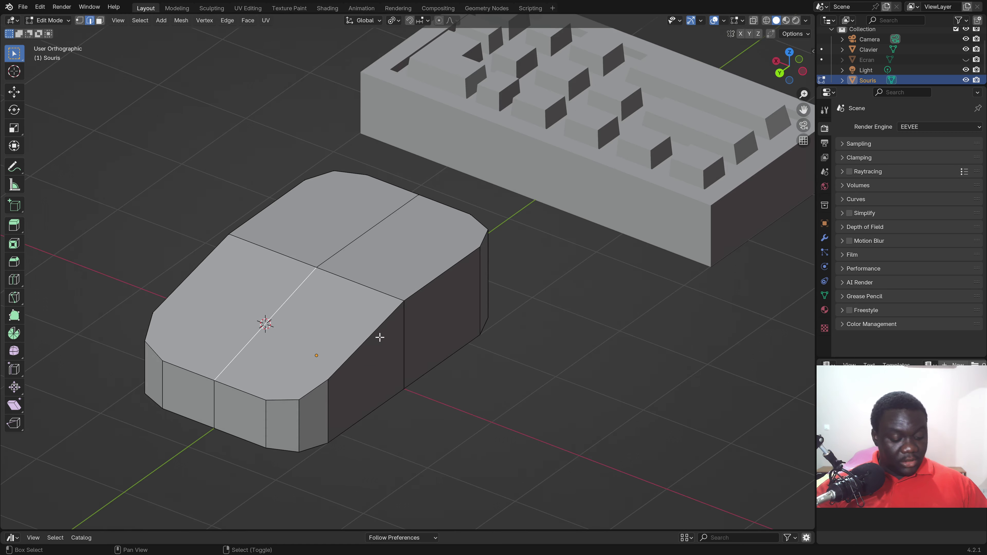
key("shift+a")
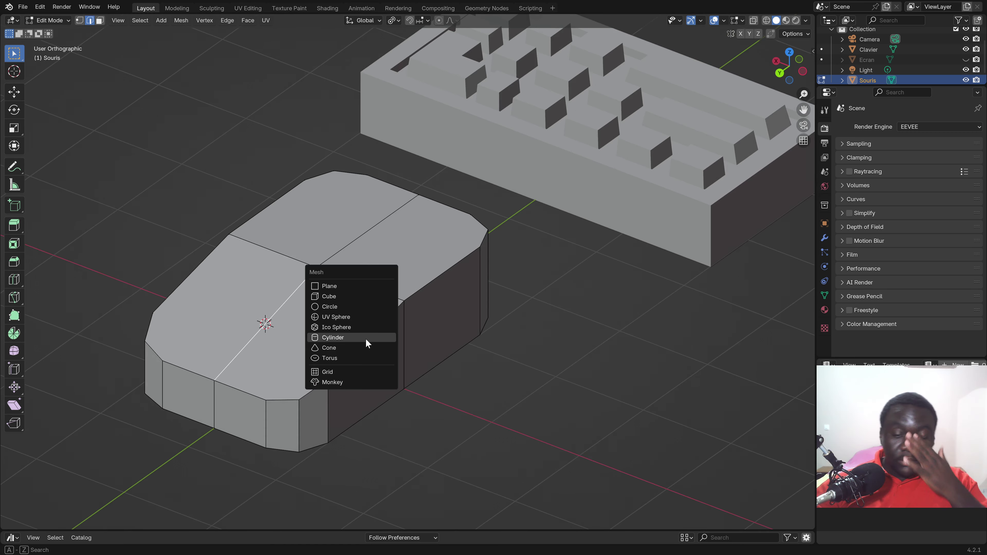
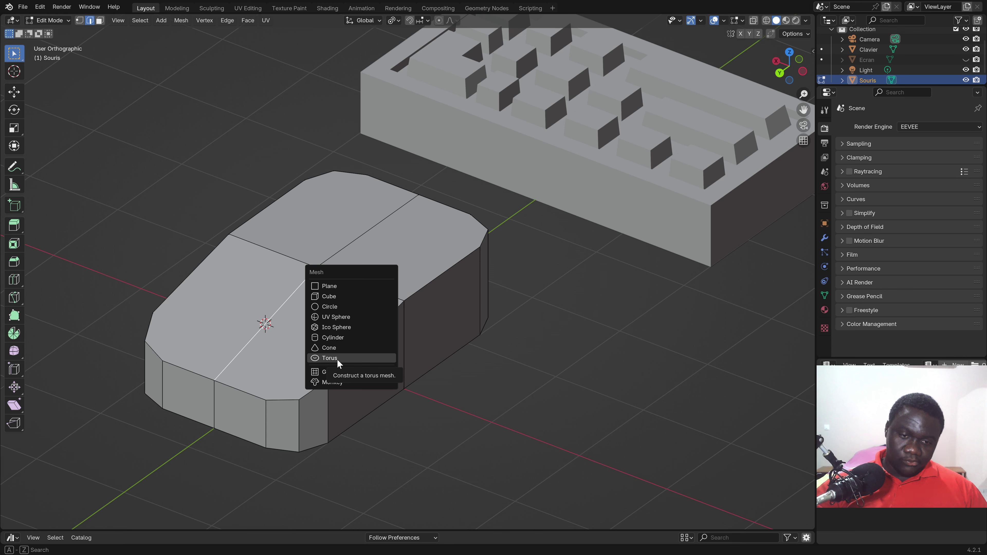
Add a torus to the mouse mesh with 16 major and 6 minor segments
left_click(337, 359)
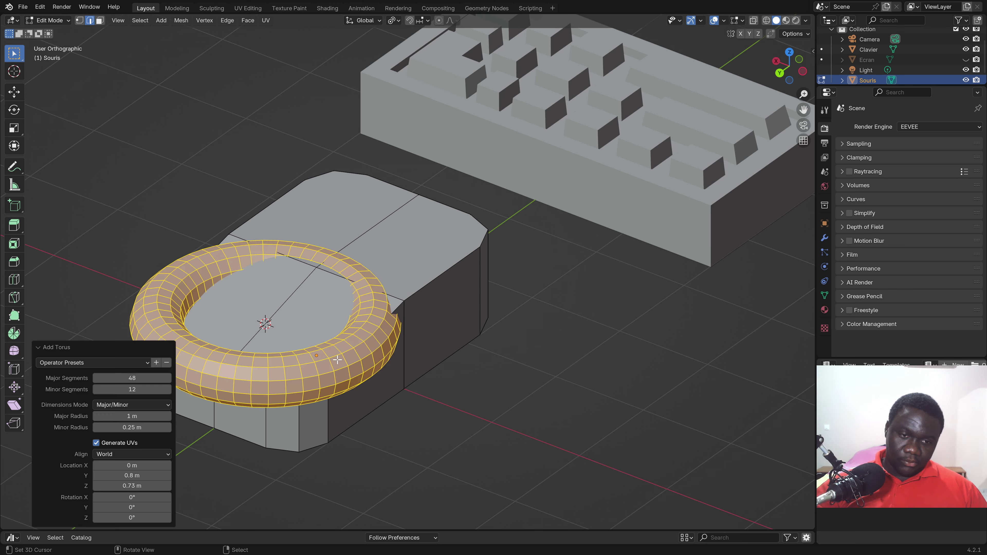
left_click(130, 379)
type("16")
key("Return")
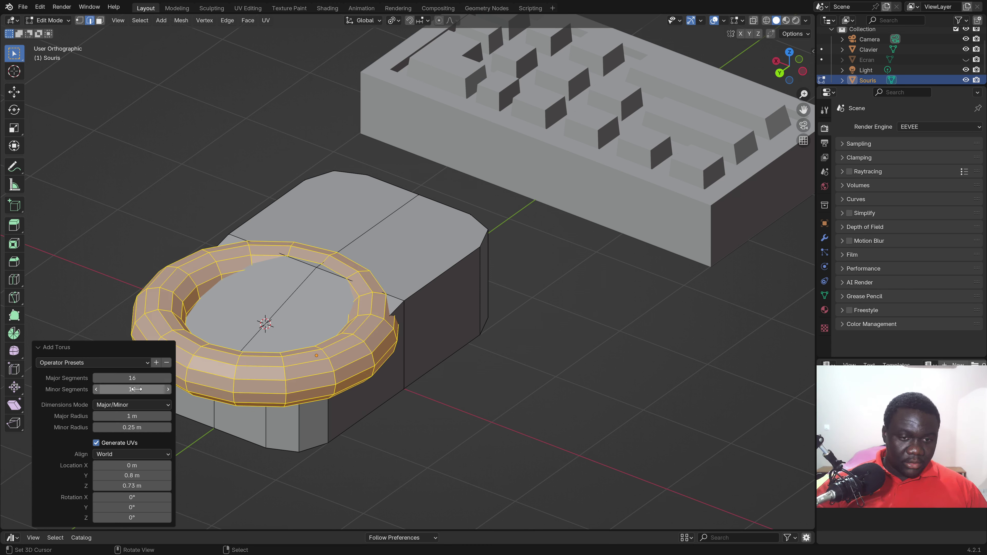
mouse_move(135, 389)
left_mouse_down()
mouse_move(128, 389)
mouse_move(143, 399)
mouse_move(139, 389)
left_mouse_up()
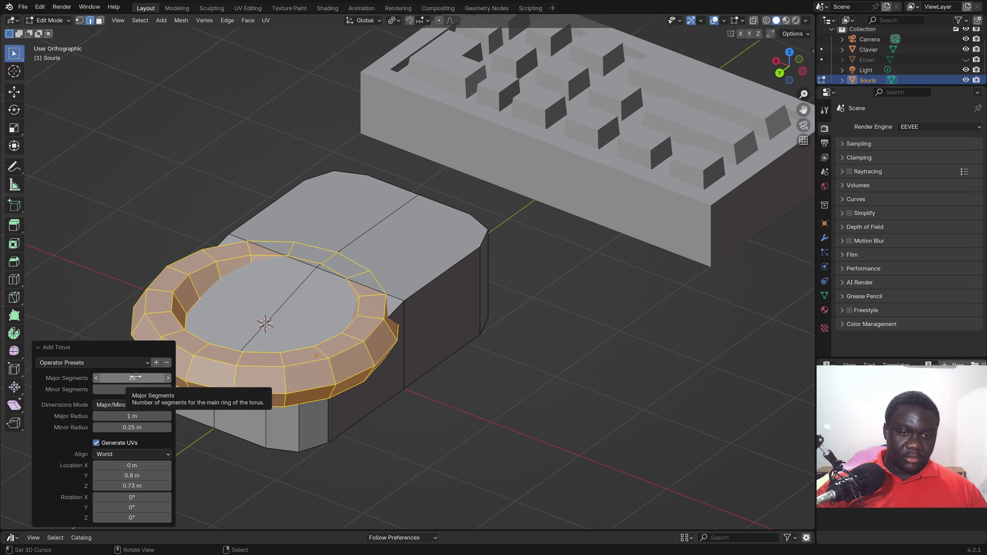
Try 8 major segments, revert to 16, then set major radius 0.65 m and adjust tube thickness
middle_click_drag(315, 360, 312, 358)
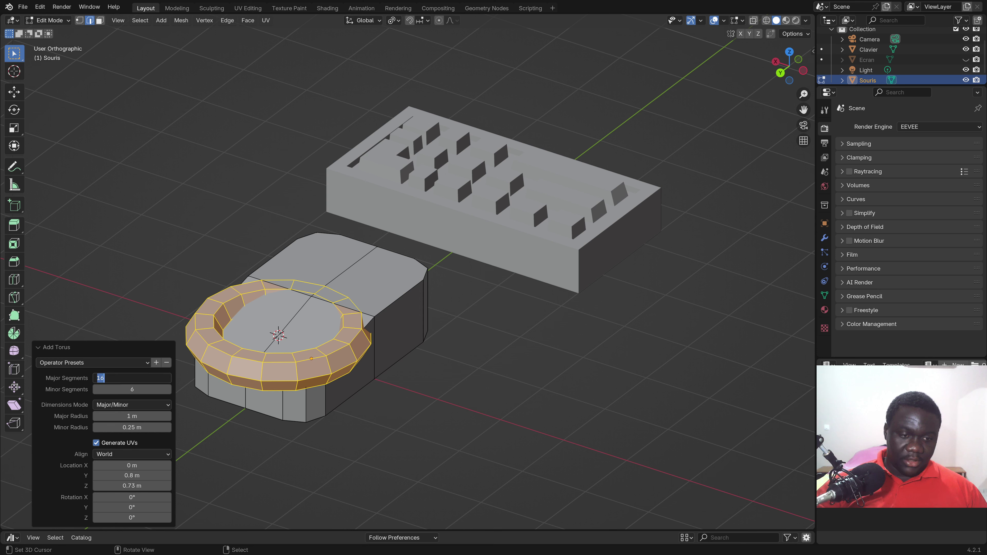
type("8")
key("Return")
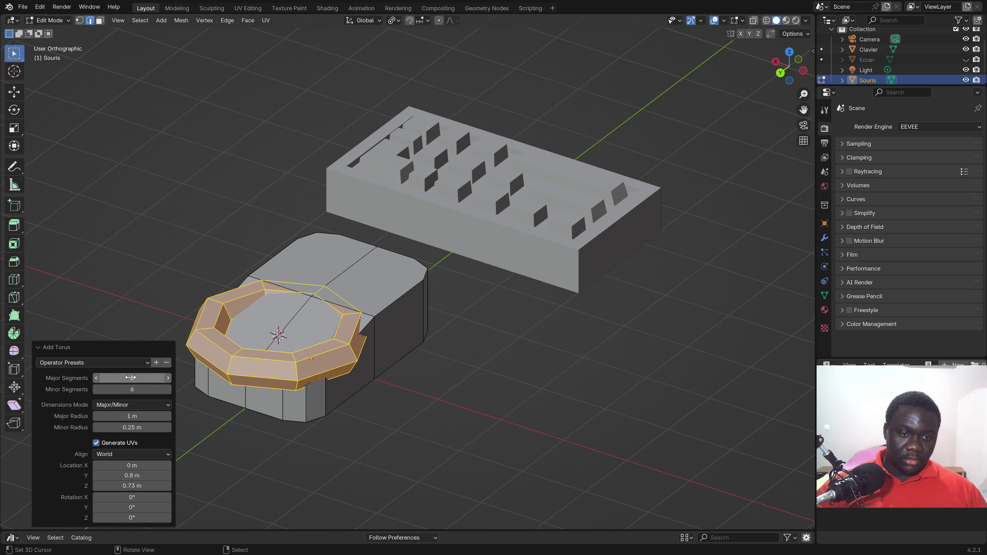
type("16")
key("Return")
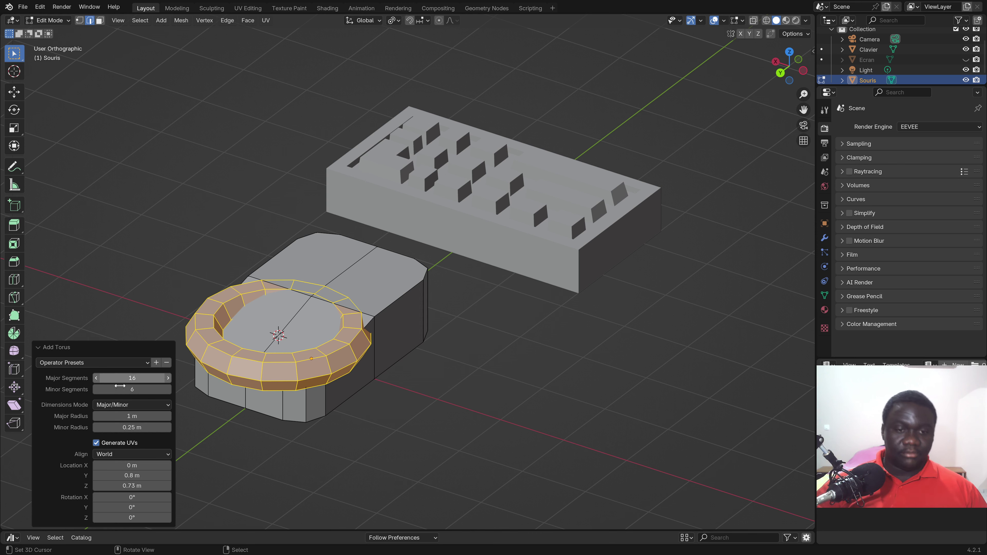
scroll(264, 373, "up", 1)
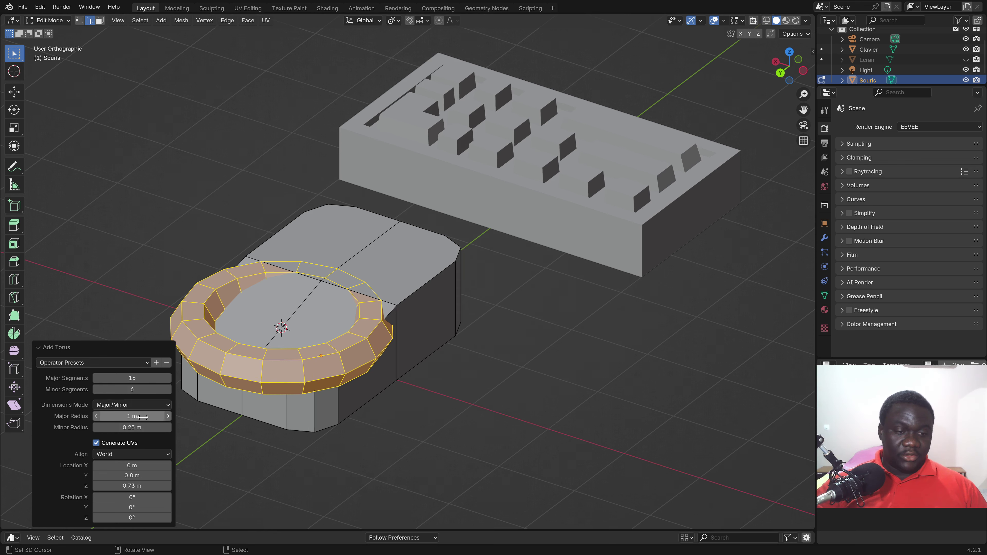
mouse_move(132, 417)
left_mouse_down()
mouse_move(117, 417)
mouse_move(144, 417)
mouse_move(134, 418)
left_mouse_up()
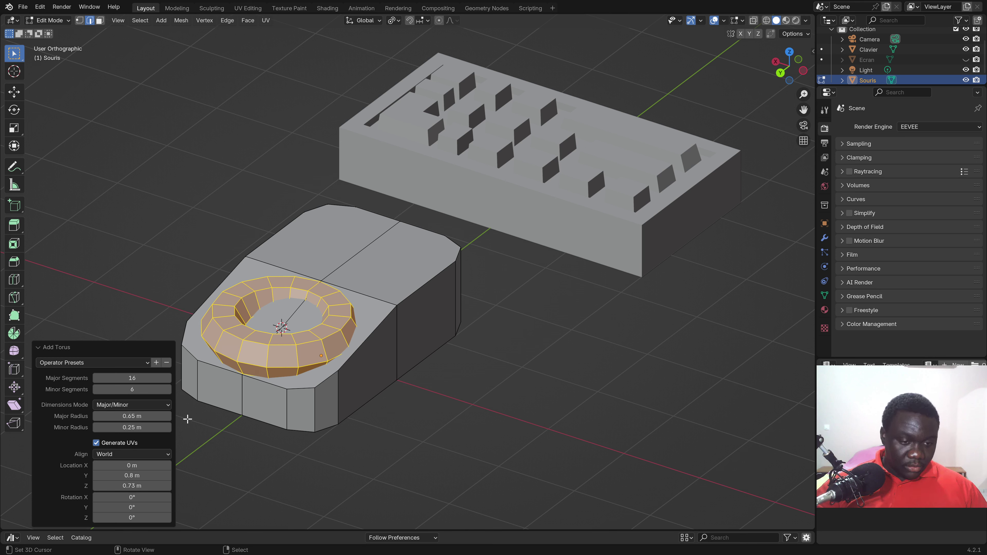
left_click_drag(129, 427, 139, 427)
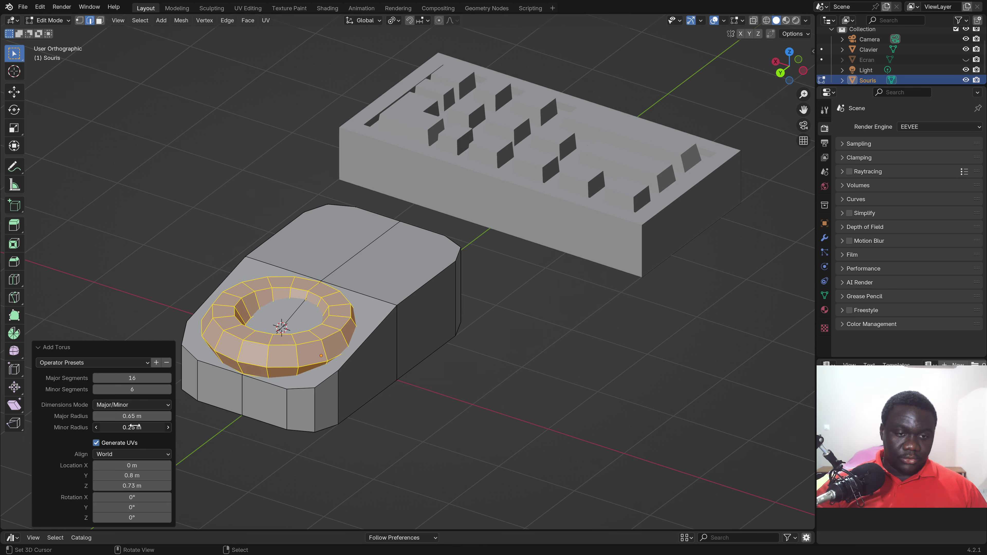
Turn the torus upright 90° about the Y axis and scale it down
key("r")
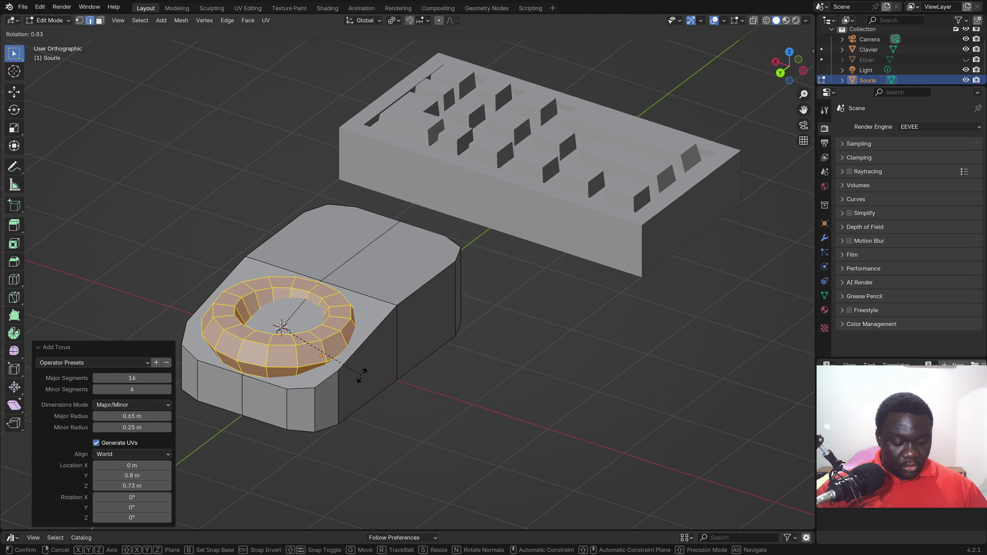
key("x")
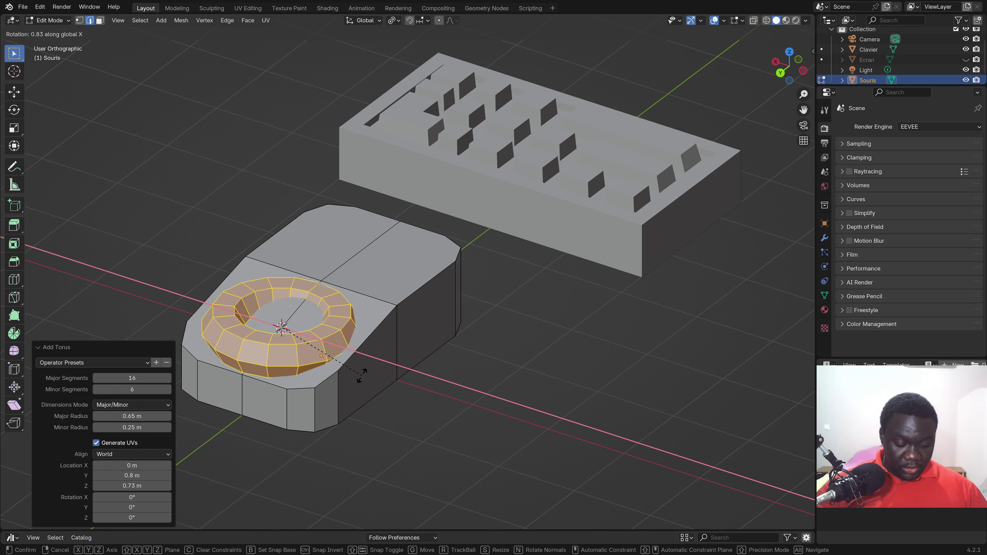
type("y90")
key("Return")
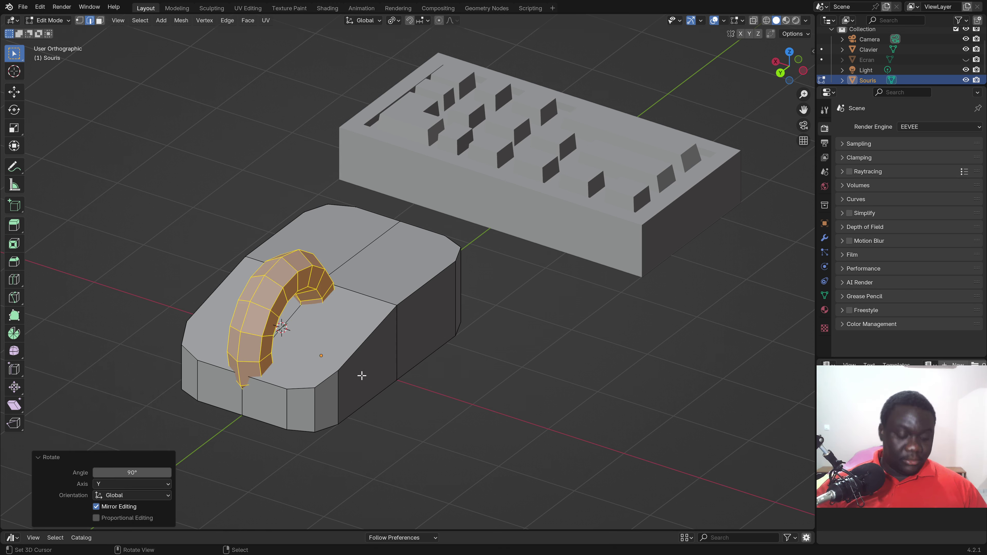
key("s")
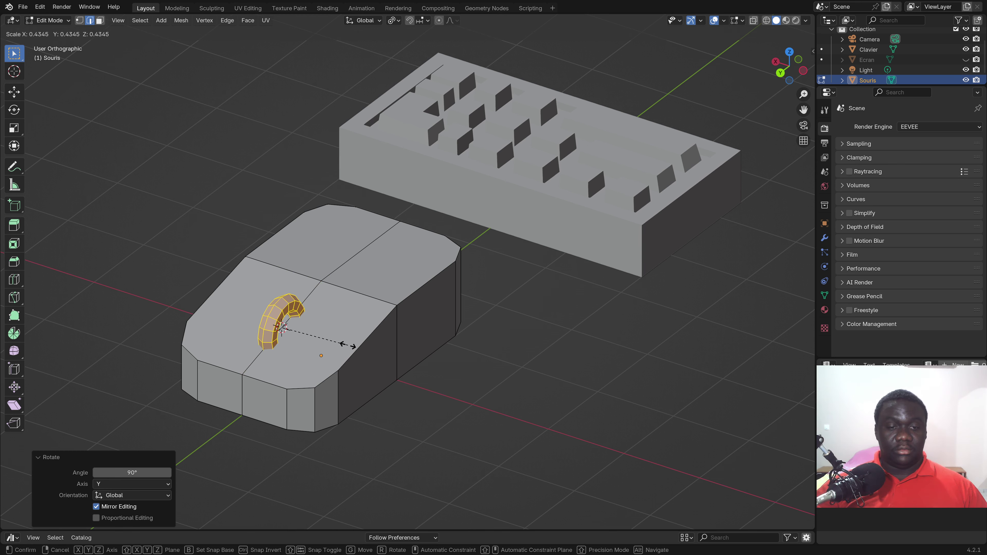
left_click(357, 346)
middle_click_drag(330, 336, 289, 326)
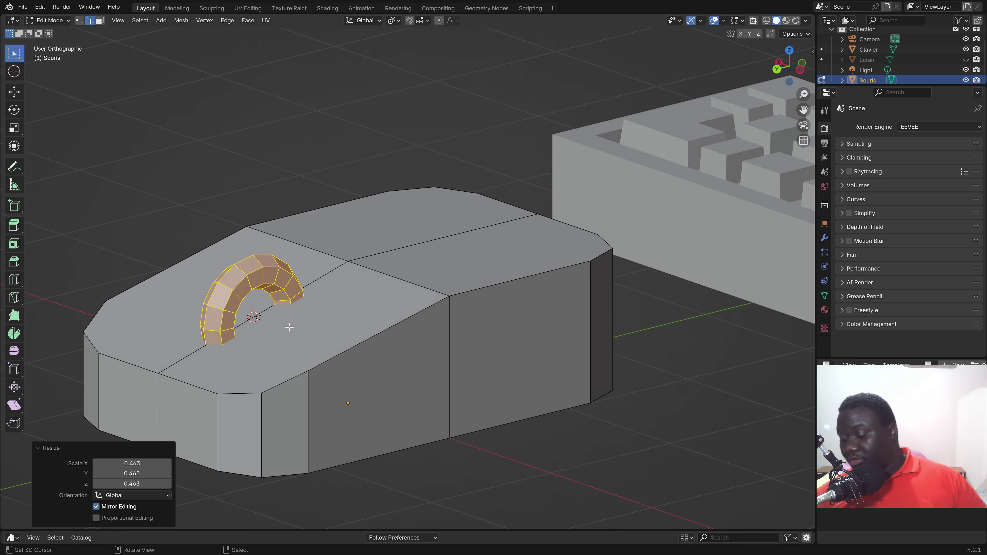
Lower the torus vertically into the mouse and enlarge it to 1.368 scale
key("g")
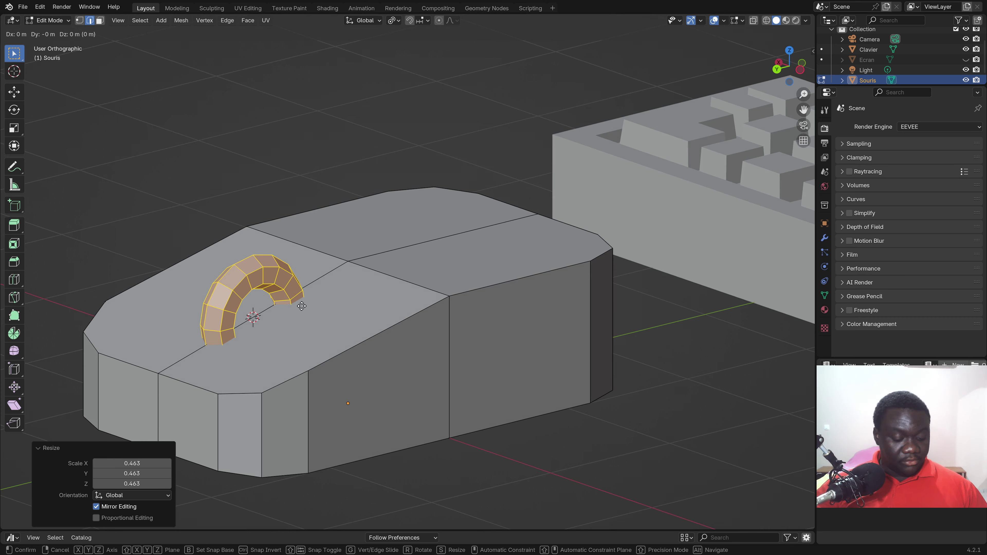
key("z")
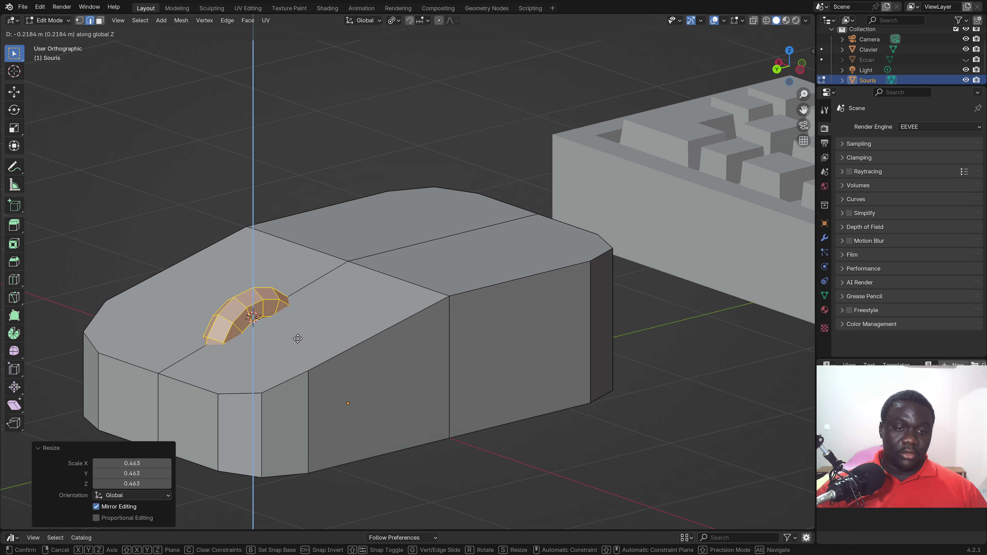
left_click(300, 342)
middle_click_drag(300, 342, 327, 350)
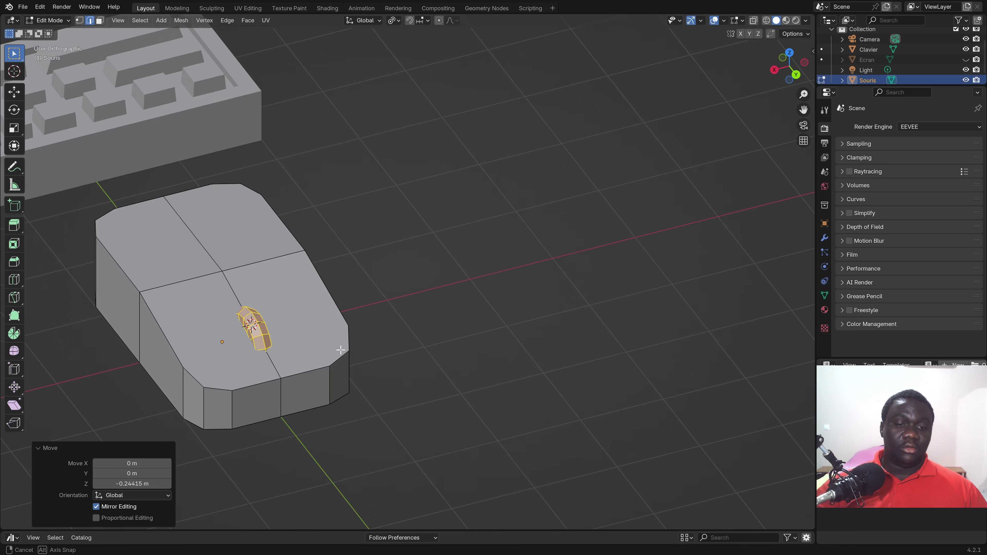
key("s")
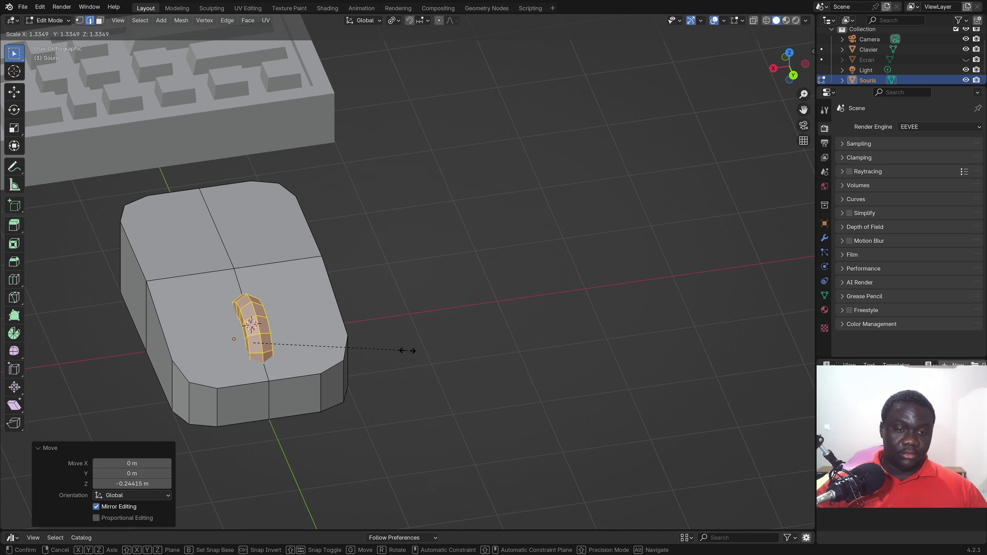
left_click(411, 351)
middle_click_drag(410, 352, 273, 314)
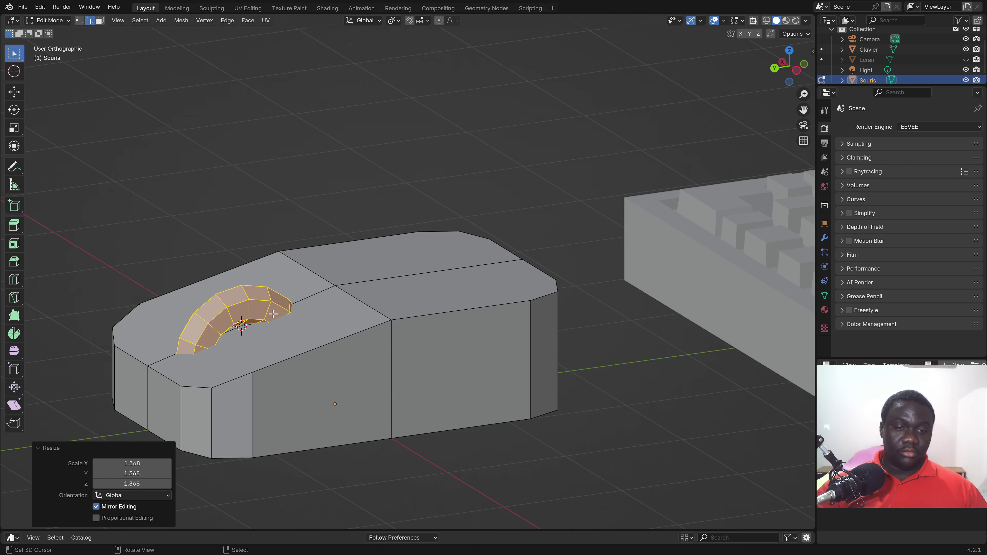
Adjust the torus height and briefly check the mouse in Object Mode
key("g")
key("z")
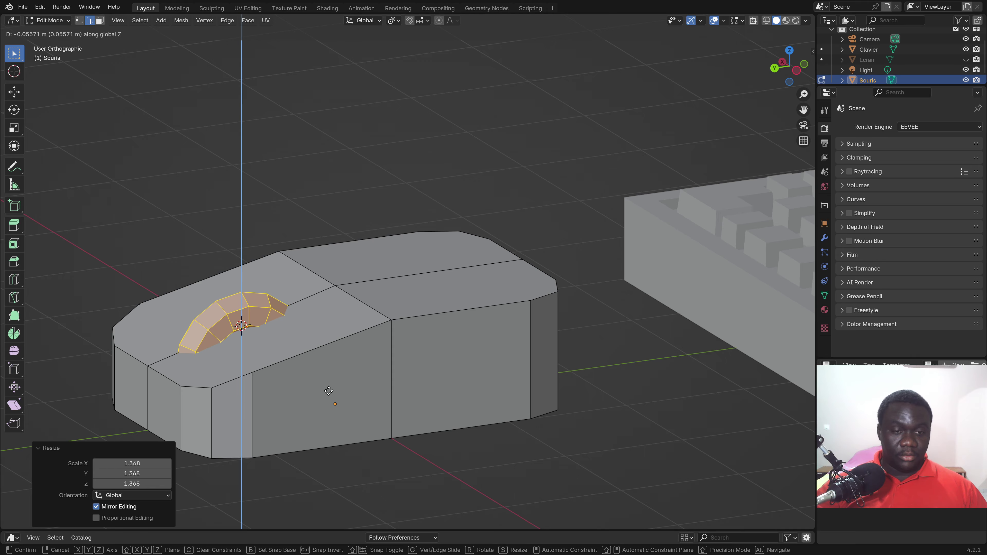
left_click(328, 391)
scroll(329, 390, "down", 4)
mouse_move(296, 390)
middle_mouse_down()
mouse_move(346, 390)
mouse_move(264, 379)
mouse_move(204, 346)
mouse_move(245, 396)
mouse_move(264, 330)
mouse_move(302, 371)
mouse_move(276, 311)
mouse_move(291, 434)
mouse_move(274, 365)
mouse_move(277, 316)
mouse_move(286, 430)
mouse_move(305, 388)
mouse_move(289, 383)
mouse_move(333, 388)
middle_mouse_up()
scroll(334, 378, "down", 2)
key("Tab")
scroll(304, 398, "up", 3)
scroll(305, 398, "up", 2)
key("Tab")
scroll(276, 312, "down", 3)
scroll(291, 434, "up", 4)
Shrink the torus slightly and raise it 0.125 m, then leave Edit Mode
key("s")
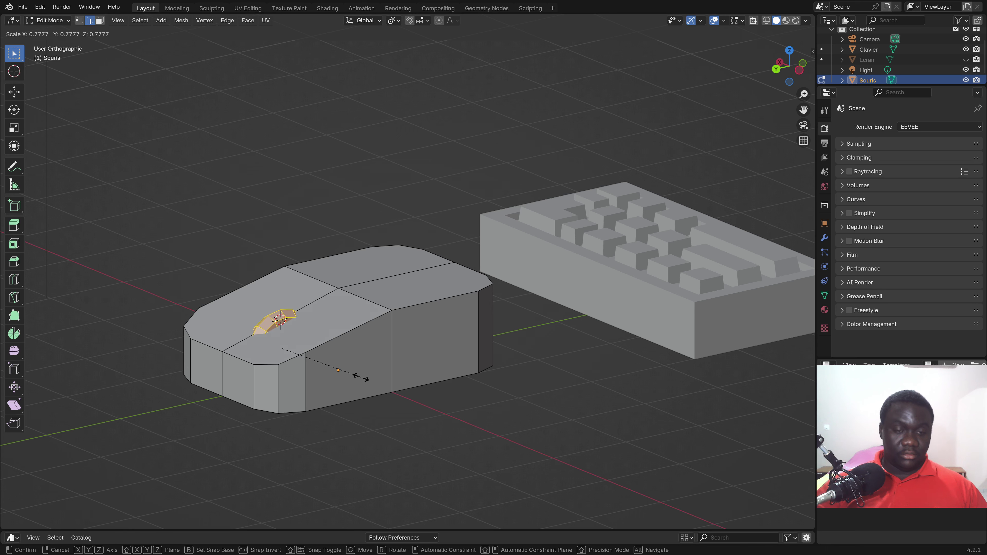
left_click(361, 376)
key("g")
key("z")
left_click(346, 367)
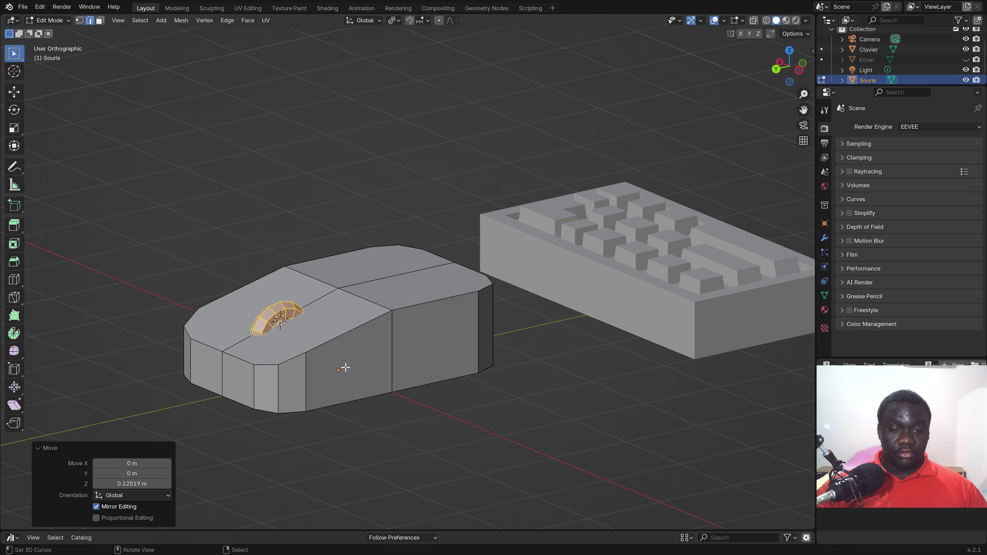
mouse_move(345, 368)
middle_mouse_down()
mouse_move(308, 369)
mouse_move(343, 380)
mouse_move(431, 358)
mouse_move(307, 360)
middle_mouse_up()
key("Tab")
scroll(296, 334, "up", 5)
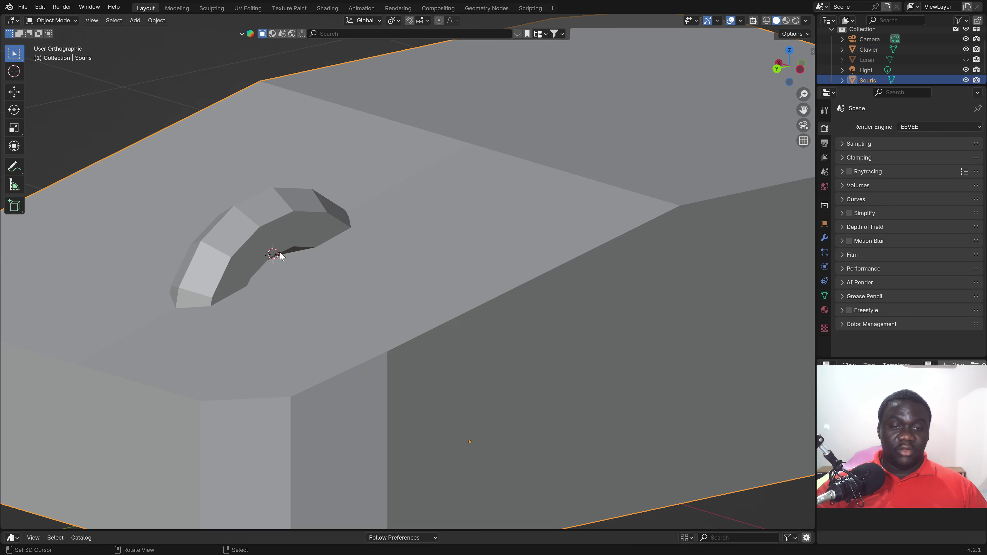
In Edit Mode, lift the torus vertically above the mouse
scroll(281, 256, "down", 5)
middle_click_drag(248, 249, 254, 261)
scroll(253, 248, "up", 3)
scroll(245, 255, "up", 2)
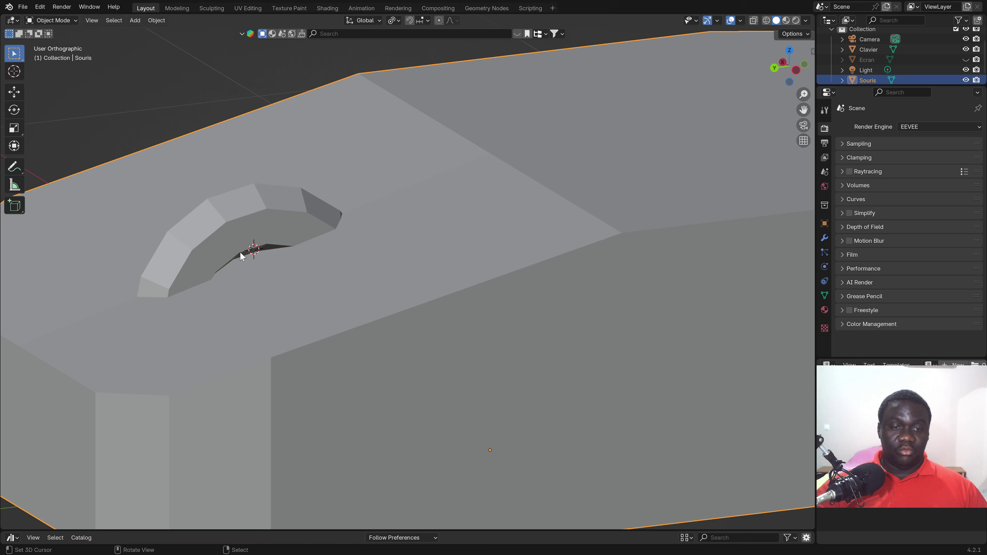
scroll(241, 257, "down", 2)
key("Tab")
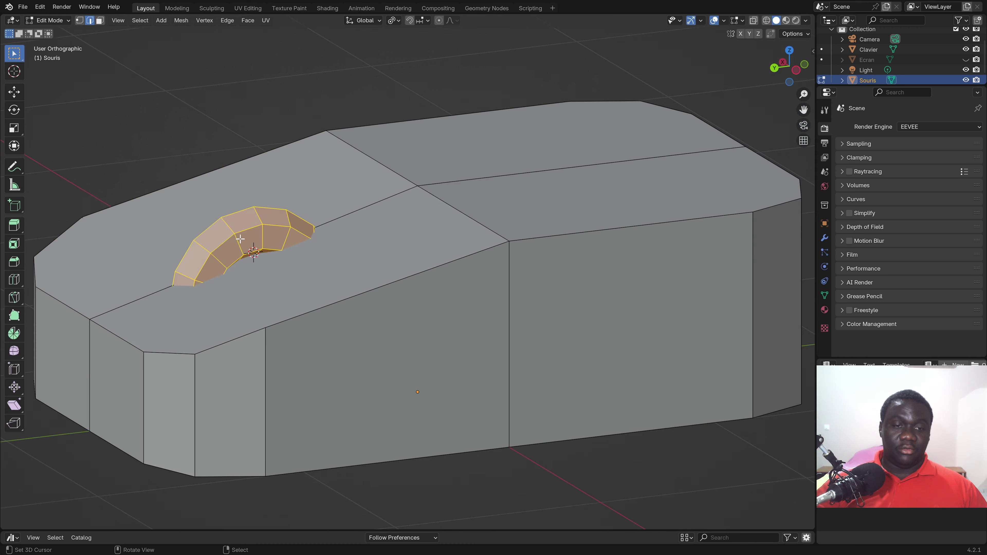
scroll(241, 239, "down", 1)
key("g")
key("z")
left_click(290, 159)
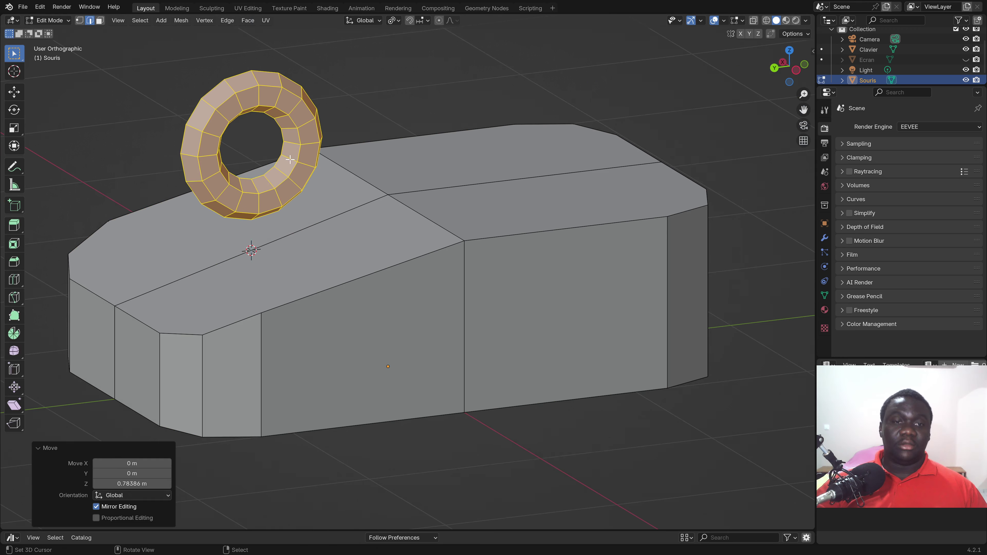
Delete the torus's inner vertex loop and fill the open edge loop with a face
left_click(80, 21)
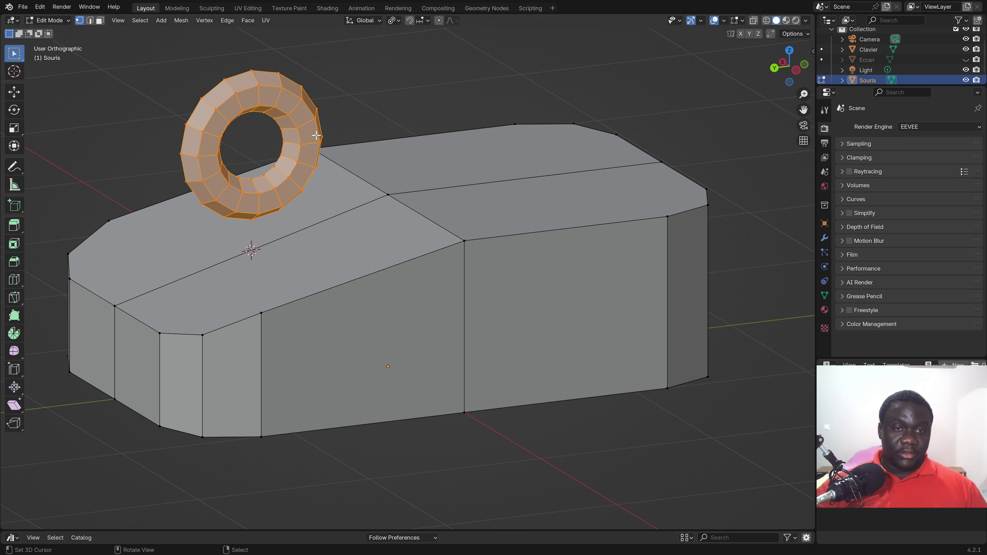
left_click(284, 128, "alt")
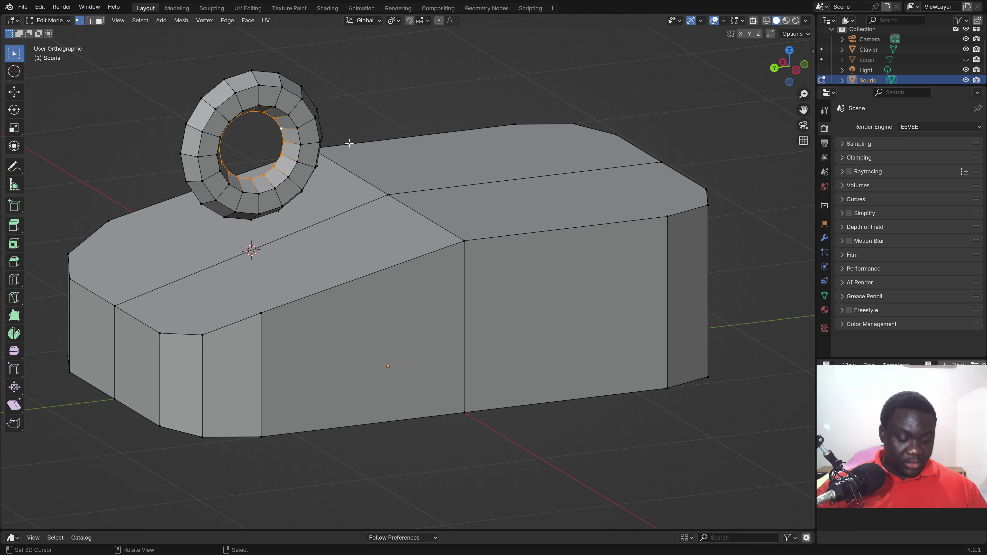
key("x")
left_click(331, 75)
middle_click_drag(290, 147, 300, 127)
left_click(288, 133, "alt")
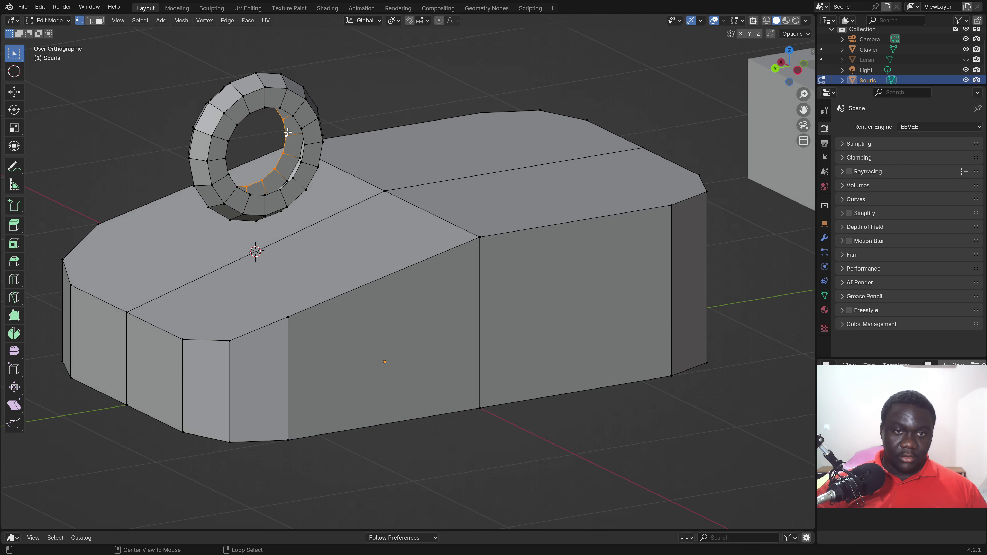
key("f")
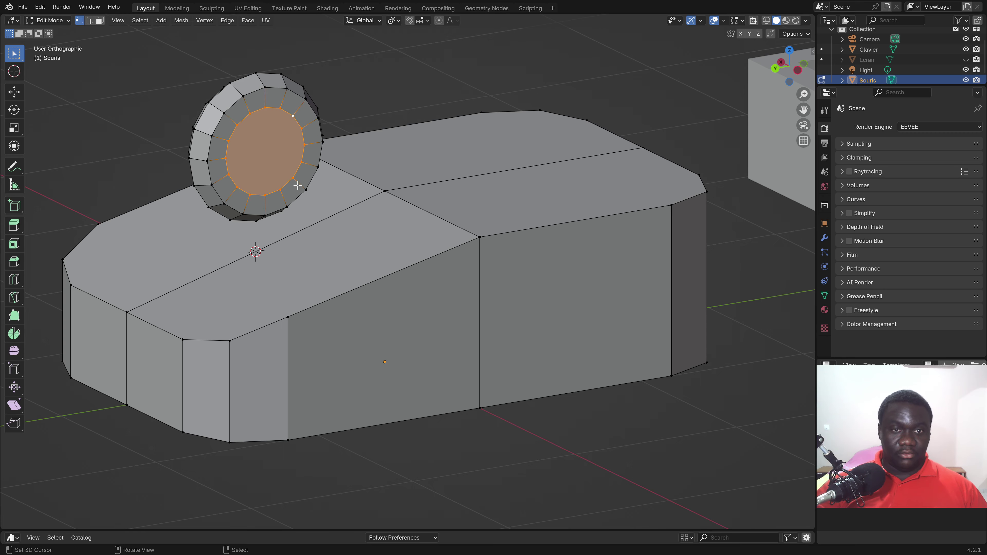
Select the whole wheel disc and sink it 0.812 m down into the mouse body
middle_click_drag(298, 186, 326, 170)
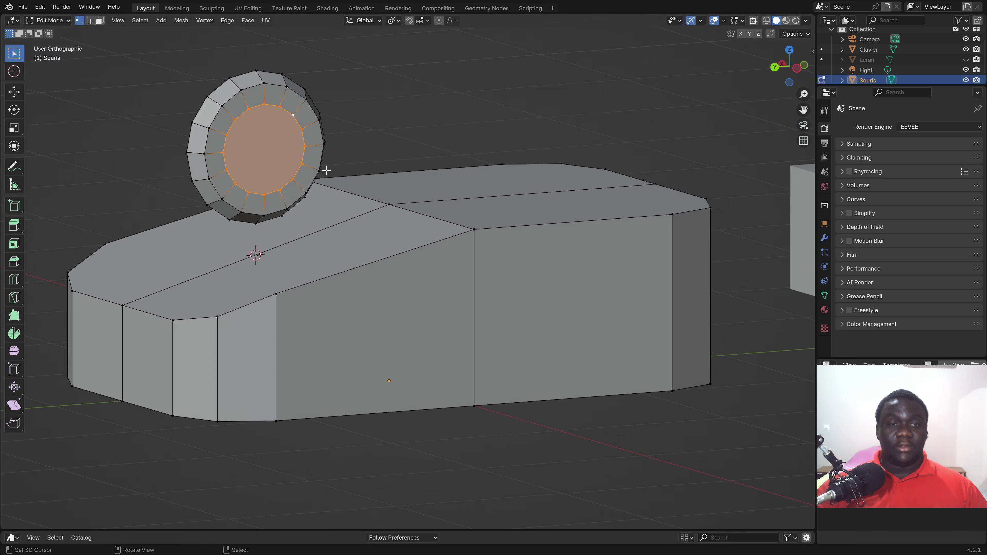
key("Tab")
key("Tab")
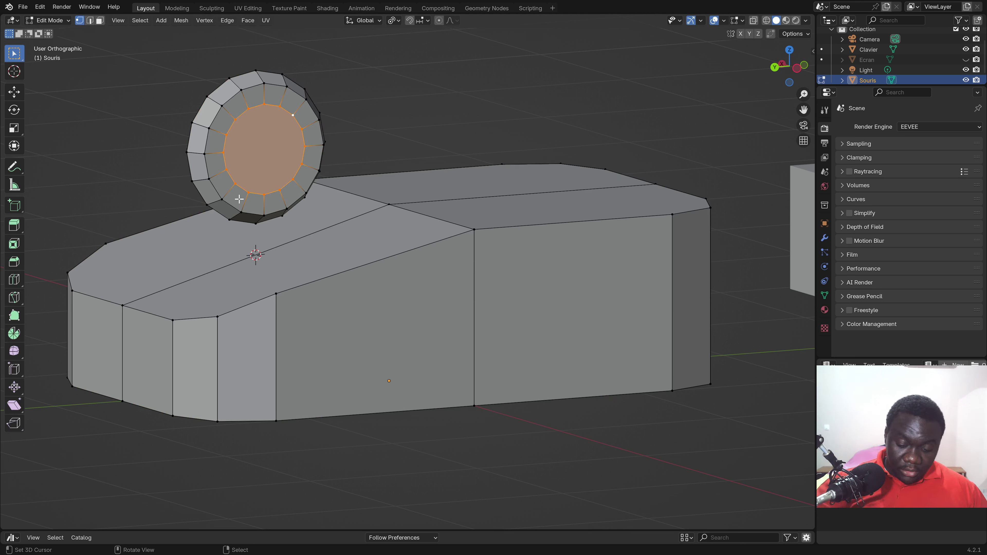
key("Tab")
key("Tab")
left_click(281, 120)
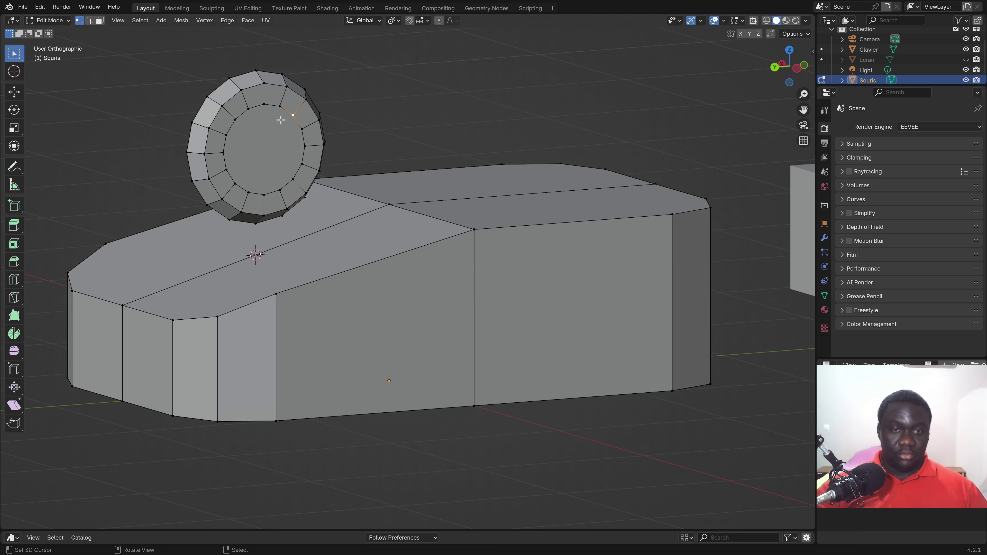
key("ctrl+l")
key("g")
key("z")
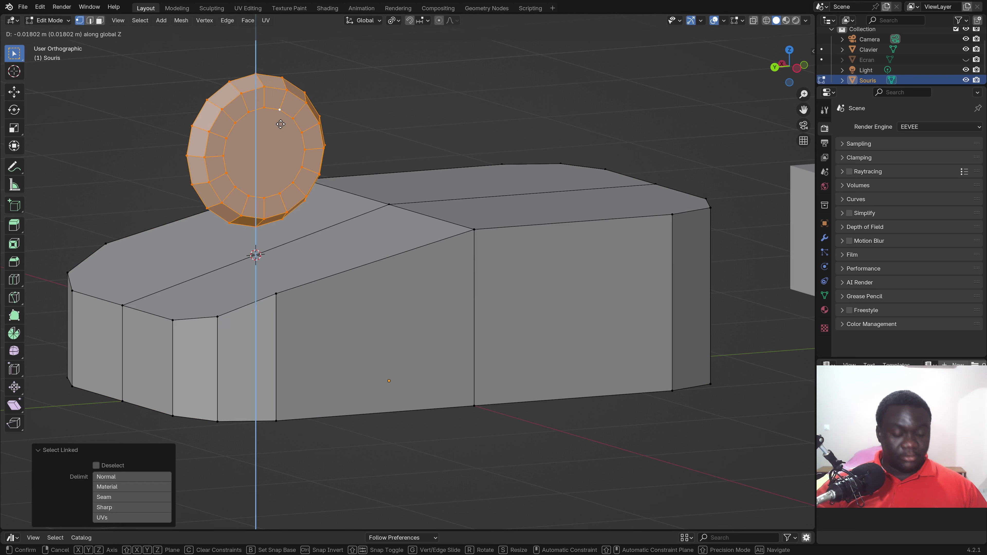
left_click(307, 263)
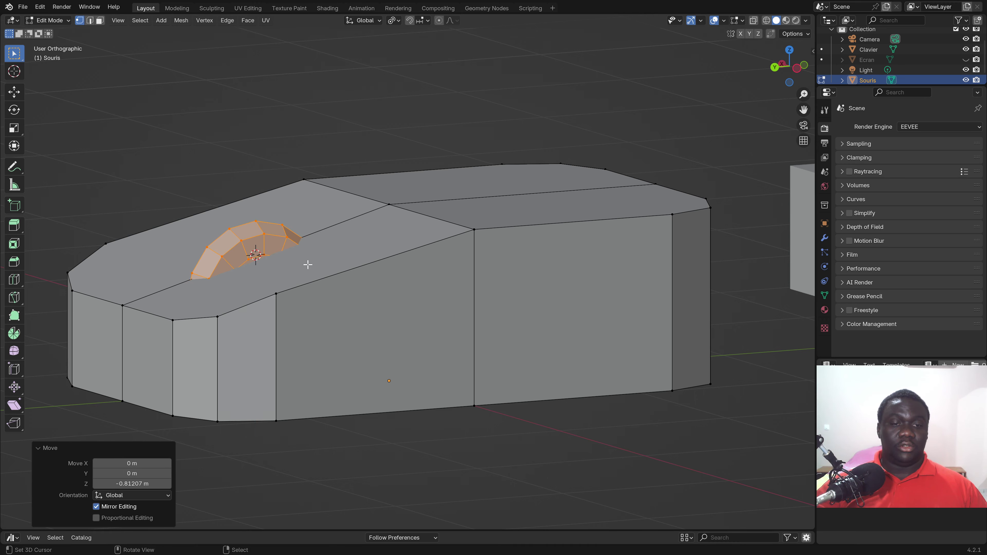
middle_click_drag(307, 262, 297, 267)
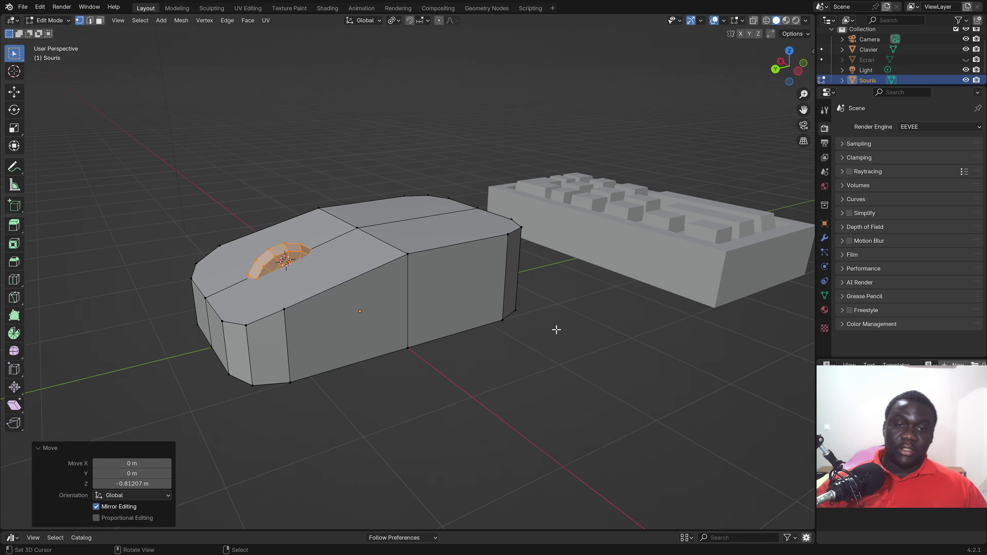
key("Tab")
mouse_move(556, 329)
middle_mouse_down()
mouse_move(418, 309)
mouse_move(598, 306)
mouse_move(379, 312)
mouse_move(449, 308)
middle_mouse_up()
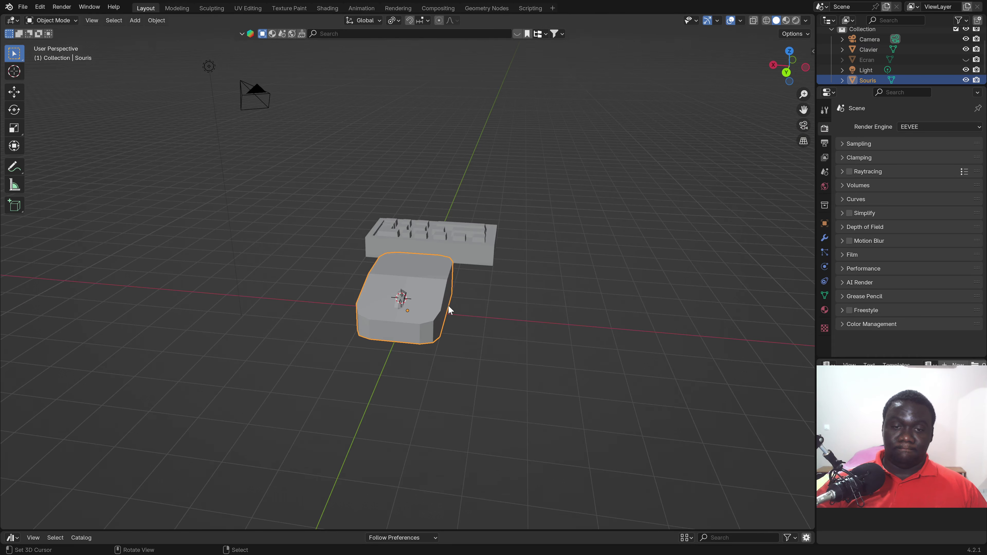
key("Tab")
scroll(440, 296, "up", 4)
left_click(438, 285, "alt")
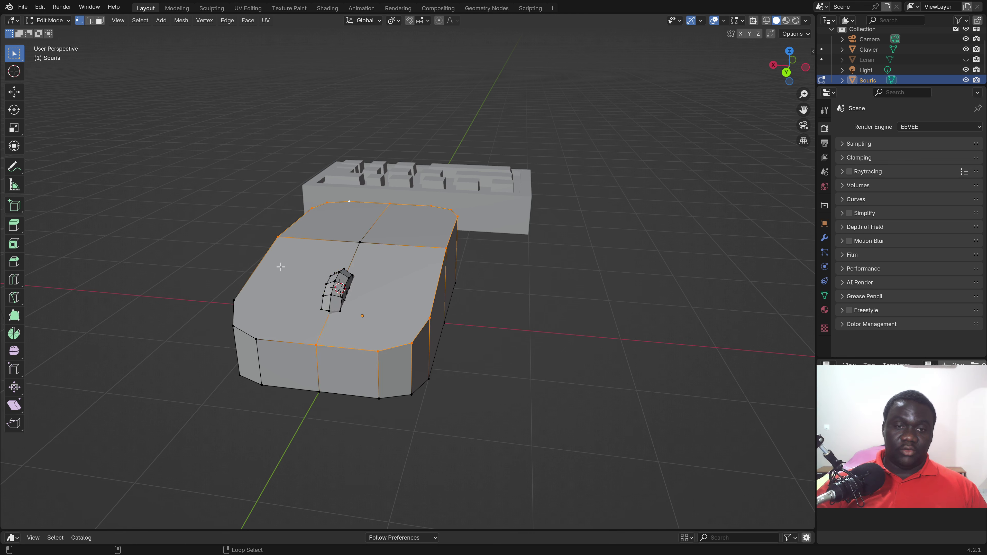
middle_click_drag(251, 273, 445, 286)
key("ctrl+b")
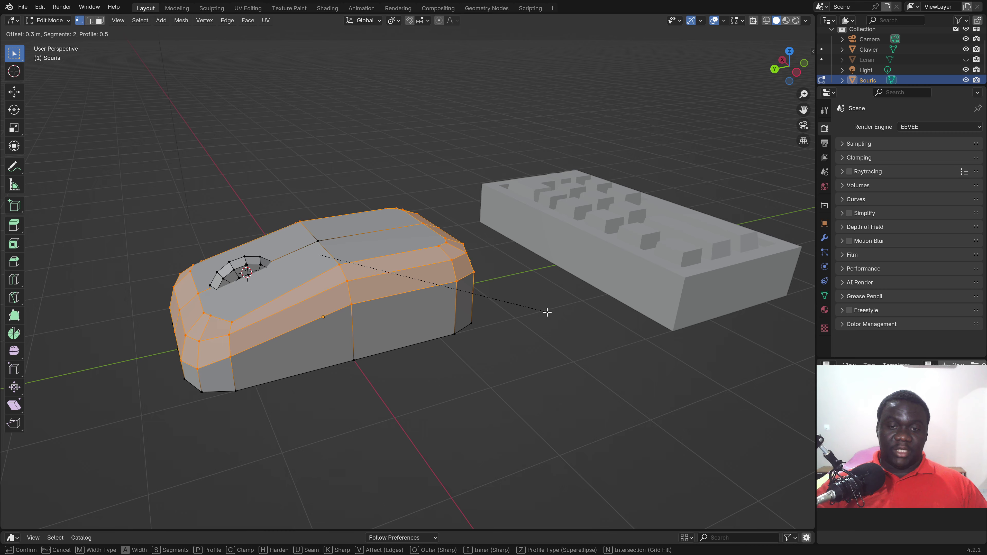
left_click(549, 312)
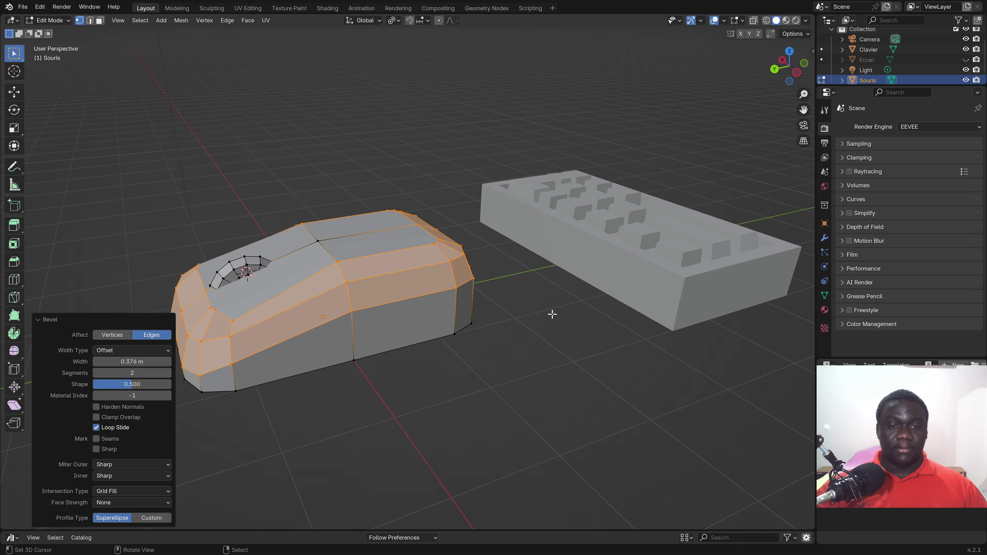
key("Tab")
scroll(412, 326, "down", 4)
mouse_move(412, 326)
middle_mouse_down()
mouse_move(501, 328)
mouse_move(383, 321)
mouse_move(424, 301)
mouse_move(494, 309)
mouse_move(498, 322)
mouse_move(414, 319)
mouse_move(458, 335)
middle_mouse_up()
scroll(384, 320, "up", 3)
scroll(387, 331, "up", 2)
key("Tab")
key("ctrl+z")
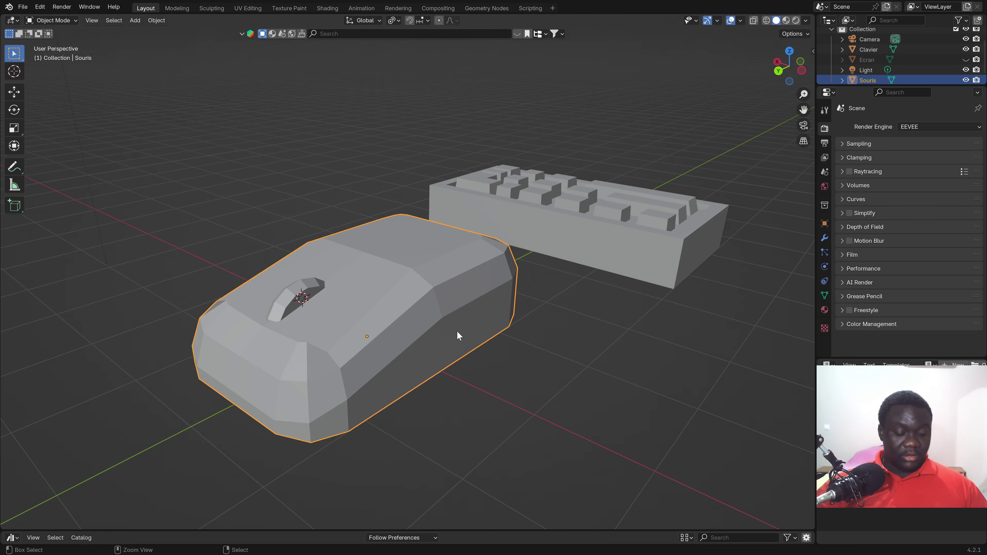
key("ctrl+z")
key("ctrl+z")
key("Tab")
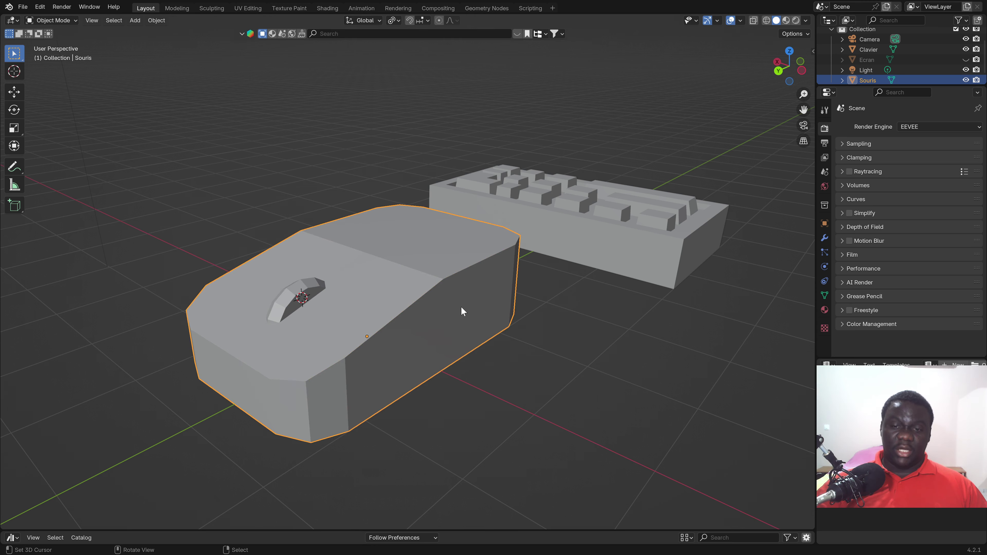
scroll(462, 306, "down", 4)
mouse_move(420, 307)
middle_mouse_down()
mouse_move(350, 301)
mouse_move(378, 308)
mouse_move(406, 279)
mouse_move(436, 299)
middle_mouse_up()
Lower the mouse's selected top edges vertically in two moves
key("Tab")
scroll(449, 302, "up", 1)
scroll(438, 299, "up", 1)
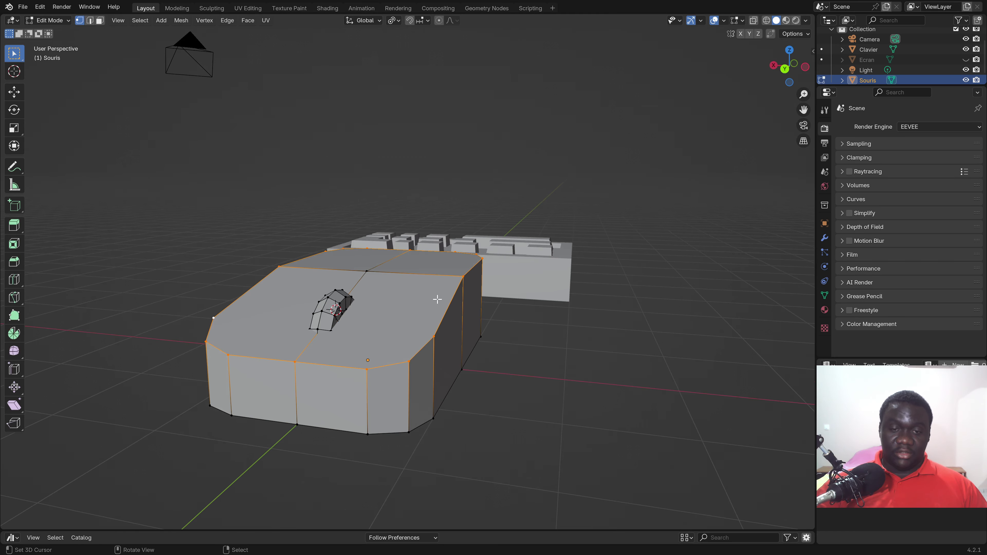
mouse_move(448, 271)
middle_mouse_down()
mouse_move(436, 261)
mouse_move(467, 258)
middle_mouse_up()
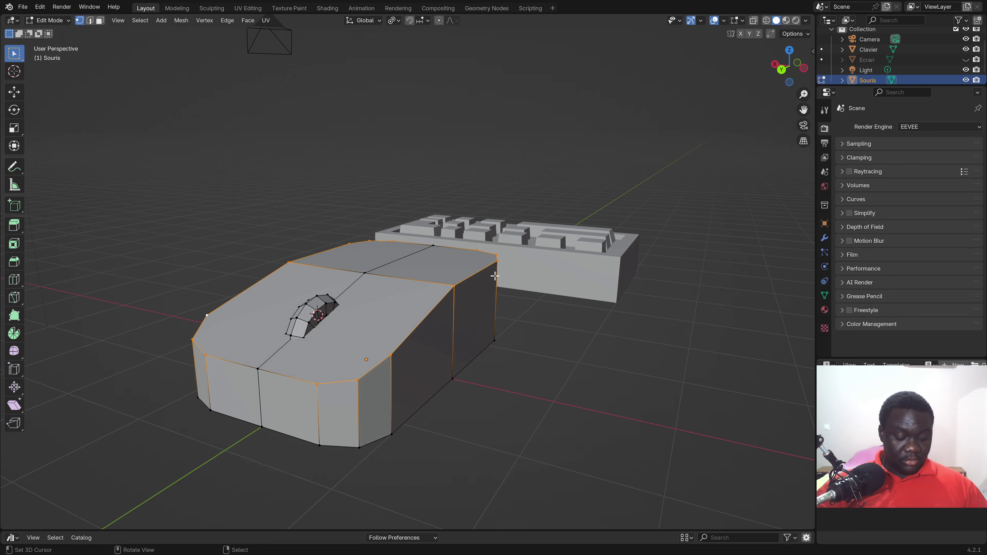
key("g")
key("z")
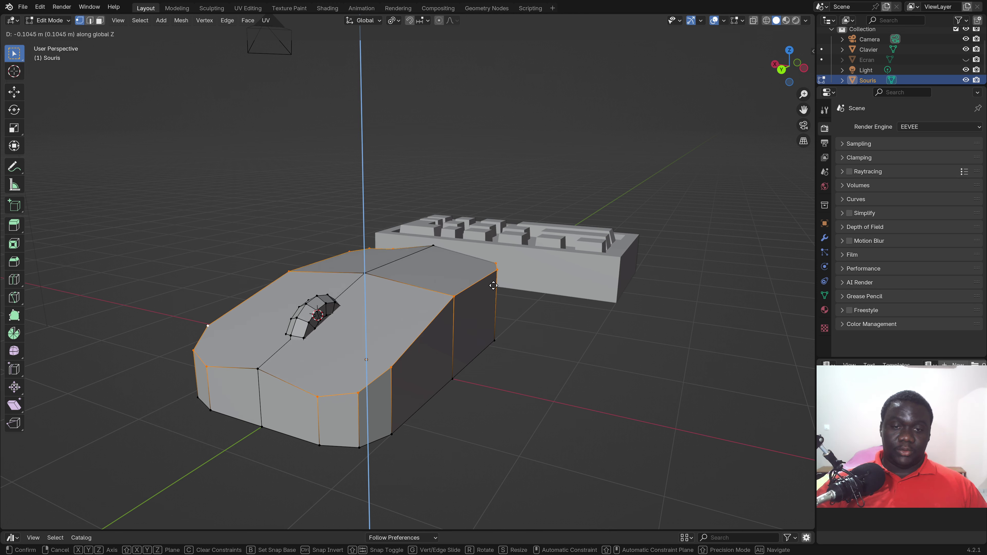
left_click(493, 287)
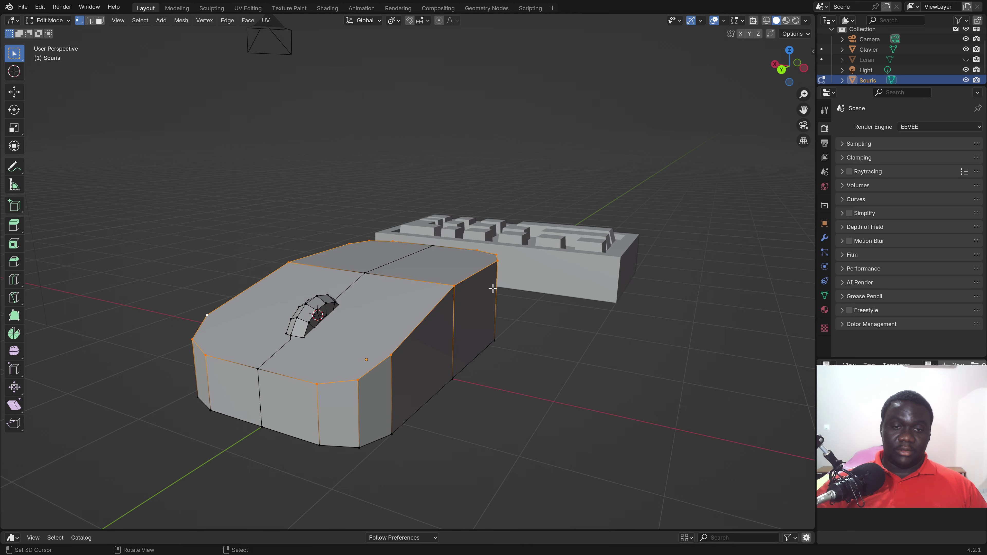
mouse_move(493, 288)
middle_mouse_down()
mouse_move(383, 286)
mouse_move(450, 299)
middle_mouse_up()
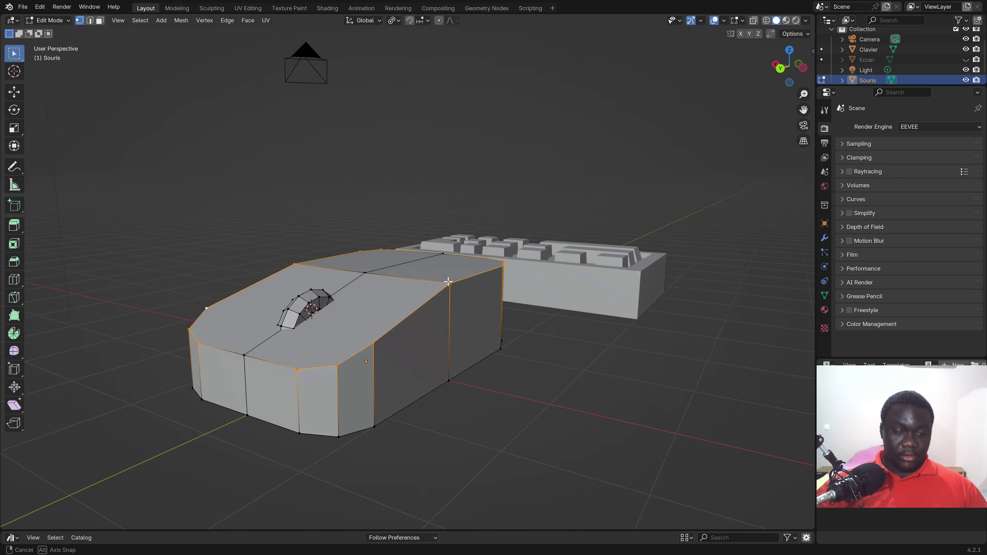
key("g")
key("z")
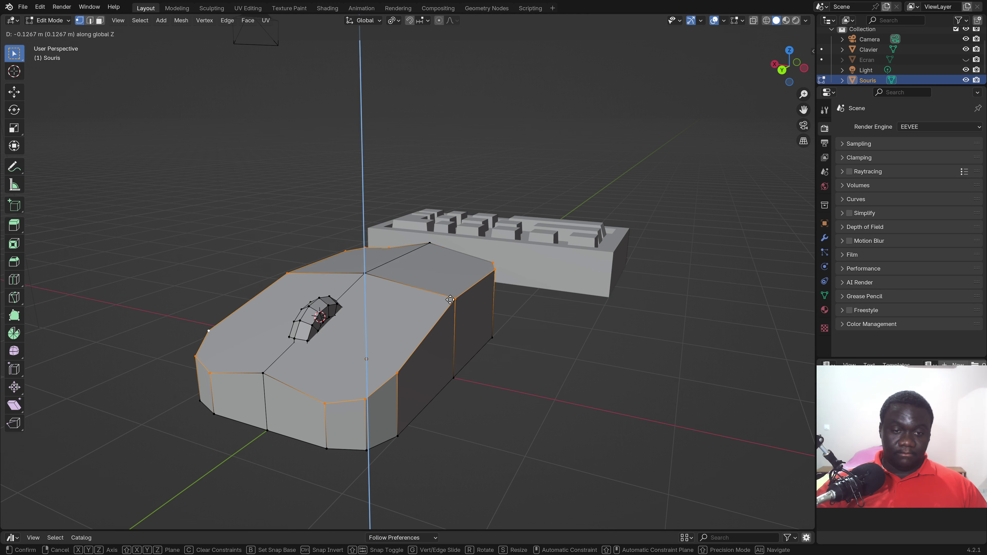
left_click(451, 301)
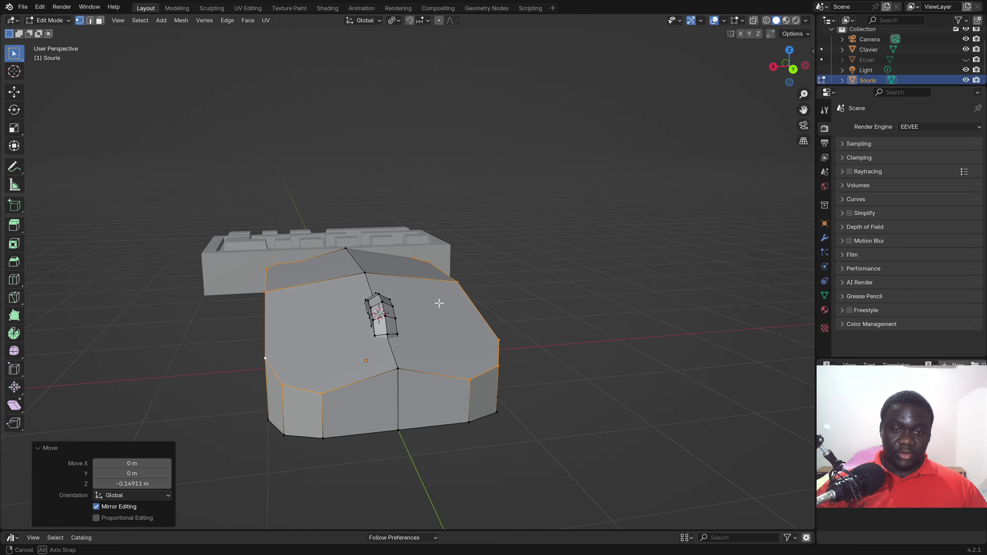
Nudge a single top-edge vertex vertically, then reselect the entire mouse mesh
mouse_move(388, 309)
middle_mouse_down()
mouse_move(453, 288)
mouse_move(617, 304)
mouse_move(376, 310)
middle_mouse_up()
left_click(247, 307)
key("g")
key("z")
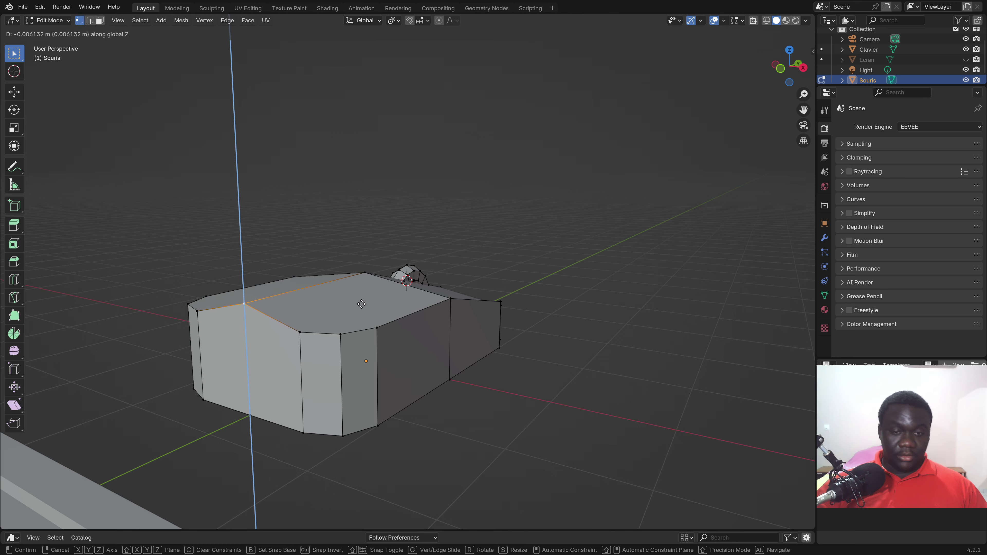
left_click(362, 313)
mouse_move(361, 313)
middle_mouse_down()
mouse_move(309, 355)
mouse_move(407, 374)
mouse_move(453, 356)
mouse_move(420, 357)
mouse_move(434, 363)
middle_mouse_up()
key("Tab")
scroll(434, 364, "up", 2)
key("Tab")
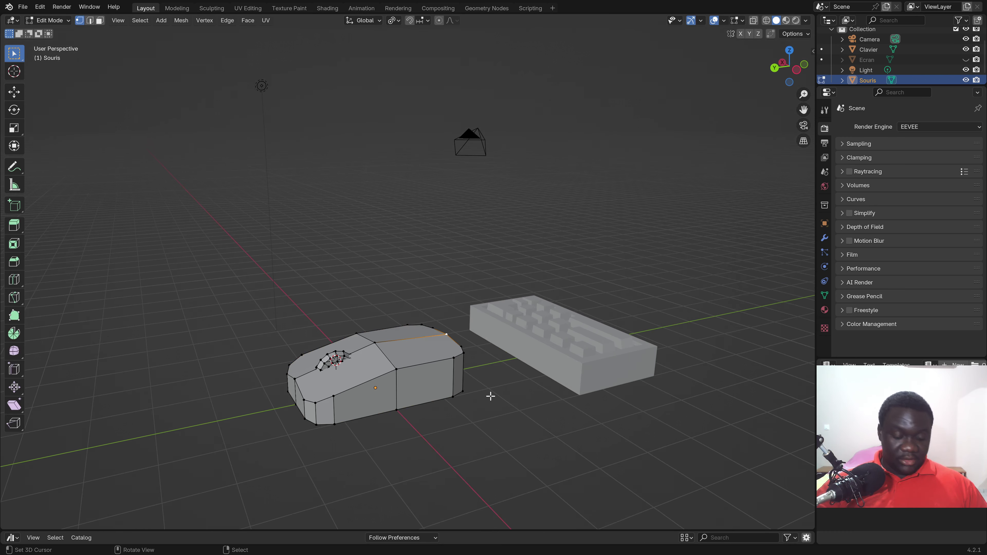
key("a")
scroll(462, 383, "down", 3)
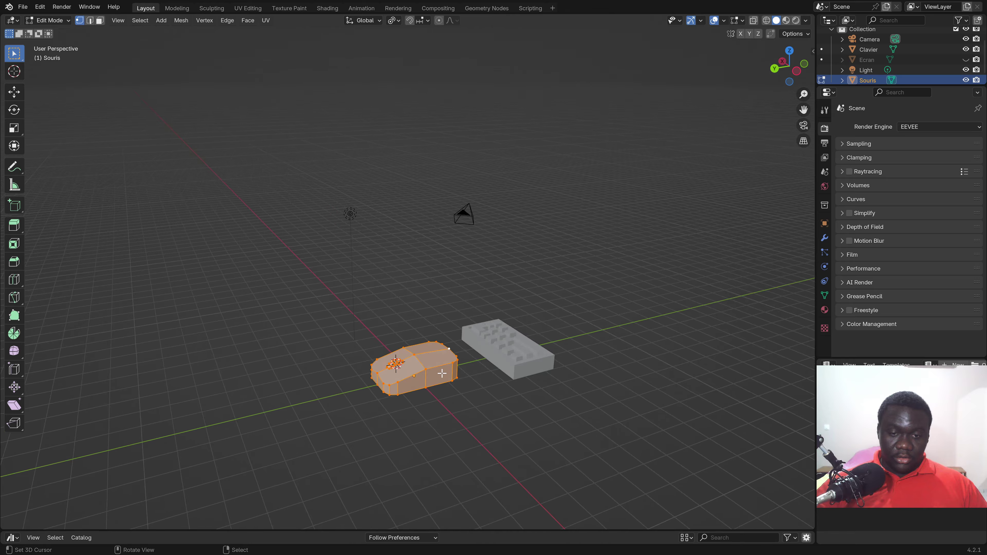
scroll(447, 387, "up", 3)
Snap the 3D cursor to the world origin and set the pivot point to 3D Cursor
key("Tab")
key("shift+c")
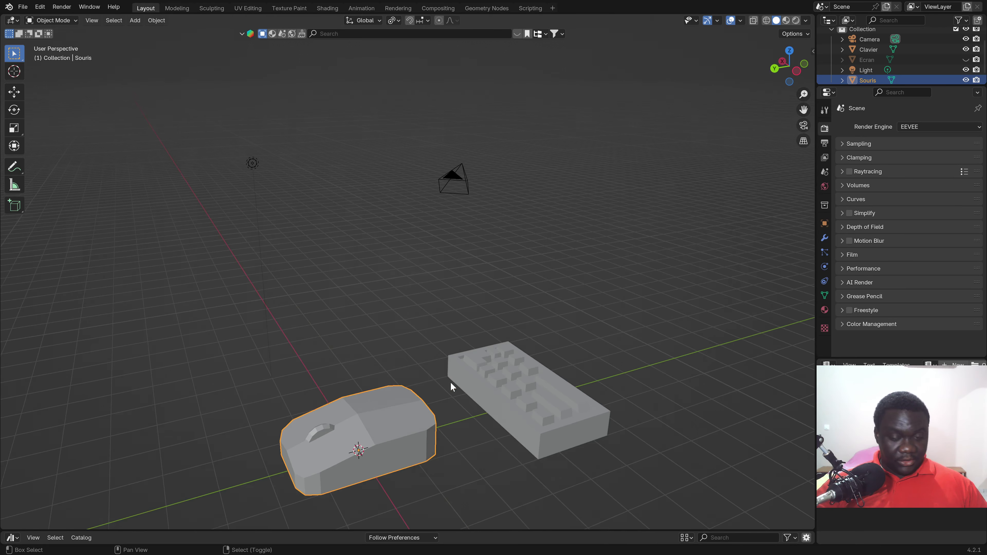
scroll(379, 393, "up", 2)
scroll(379, 393, "up", 1)
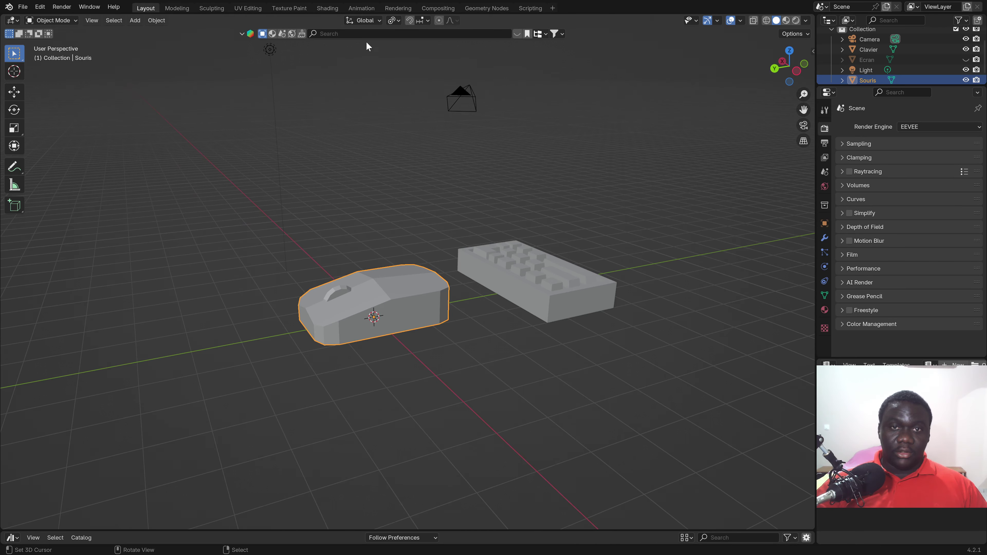
left_click(393, 20)
left_click(414, 80)
scroll(318, 263, "up", 1)
scroll(363, 159, "up", 2)
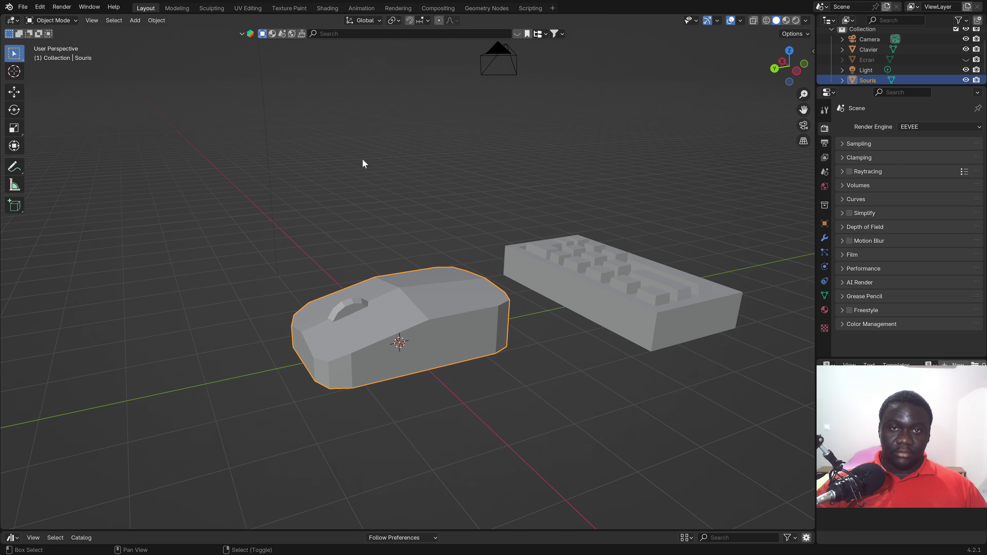
middle_click_drag(363, 163, 439, 50, "shift")
left_click(399, 22)
left_click(407, 54)
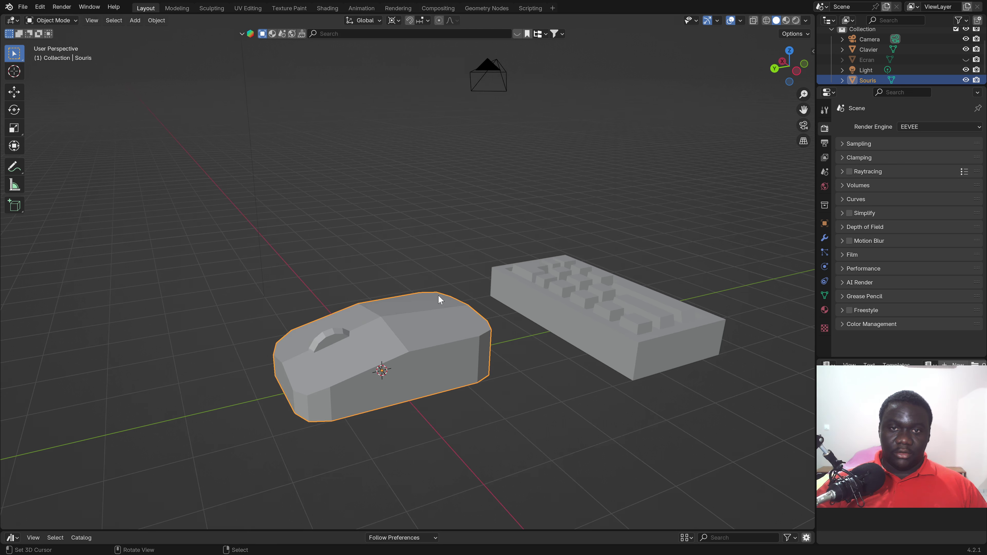
Scale the whole mouse mesh to half size around the 3D cursor
key("Tab")
key("s")
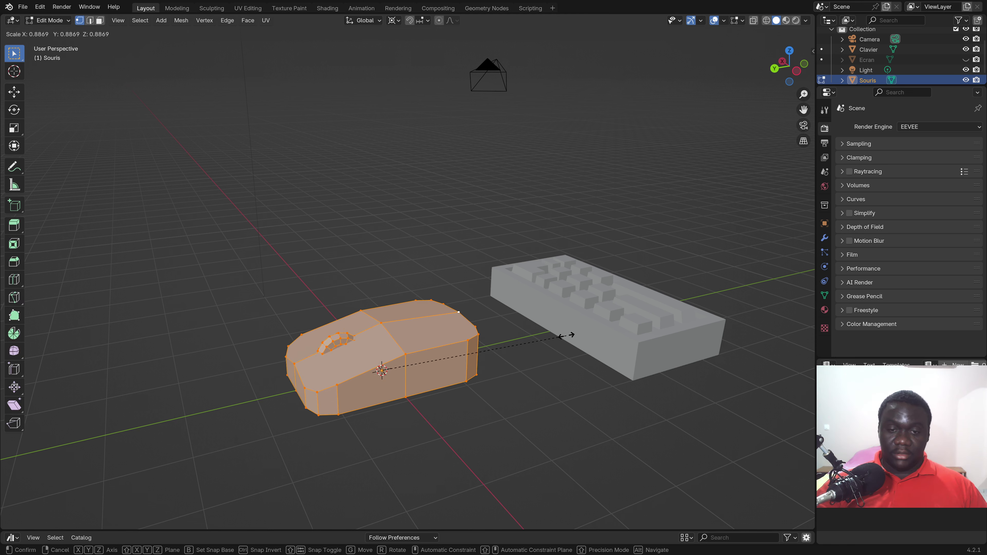
left_click(498, 362)
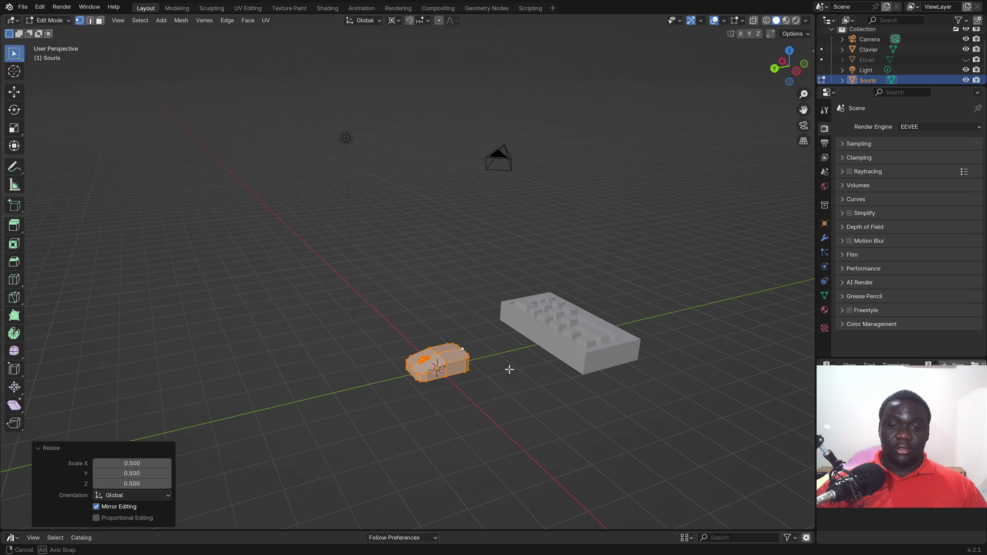
mouse_move(507, 368)
middle_mouse_down()
mouse_move(503, 426)
mouse_move(505, 389)
mouse_move(459, 388)
mouse_move(450, 372)
mouse_move(457, 357)
mouse_move(425, 345)
middle_mouse_up()
key("Tab")
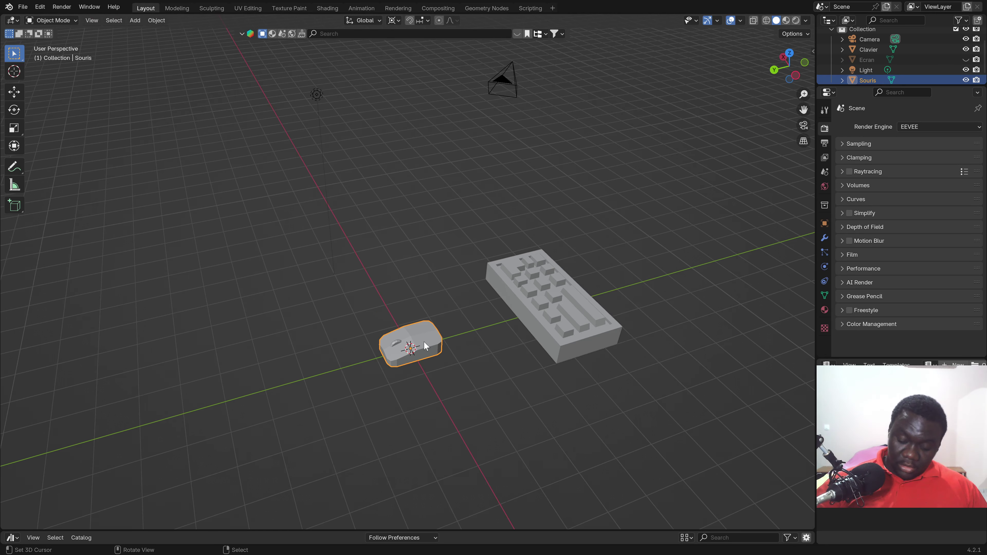
Hide the Ecran monitor, select the mouse and switch to top view
key("alt+h")
mouse_move(463, 376)
middle_mouse_down()
mouse_move(394, 346)
mouse_move(440, 352)
middle_mouse_up()
left_click(441, 352)
key("h")
left_click(437, 354)
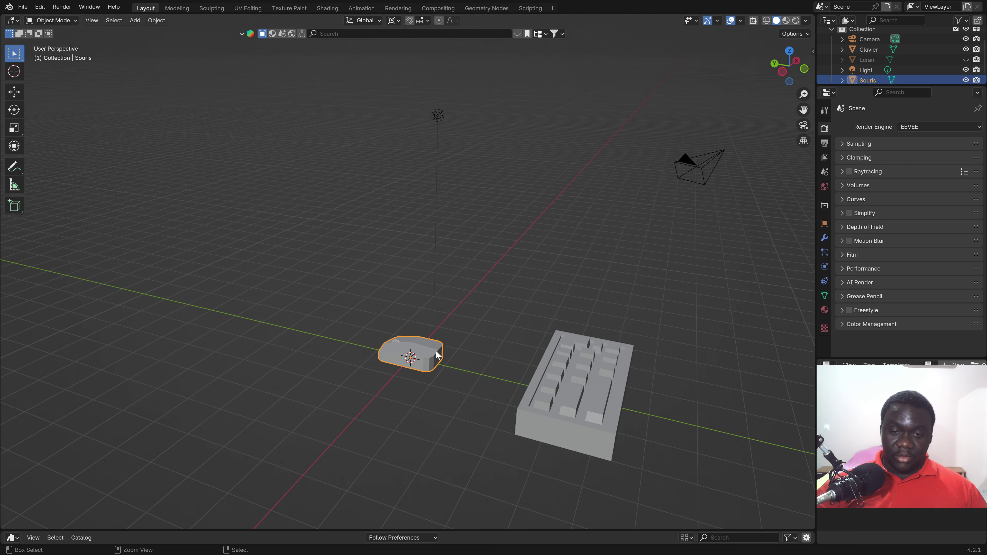
key("KP_7")
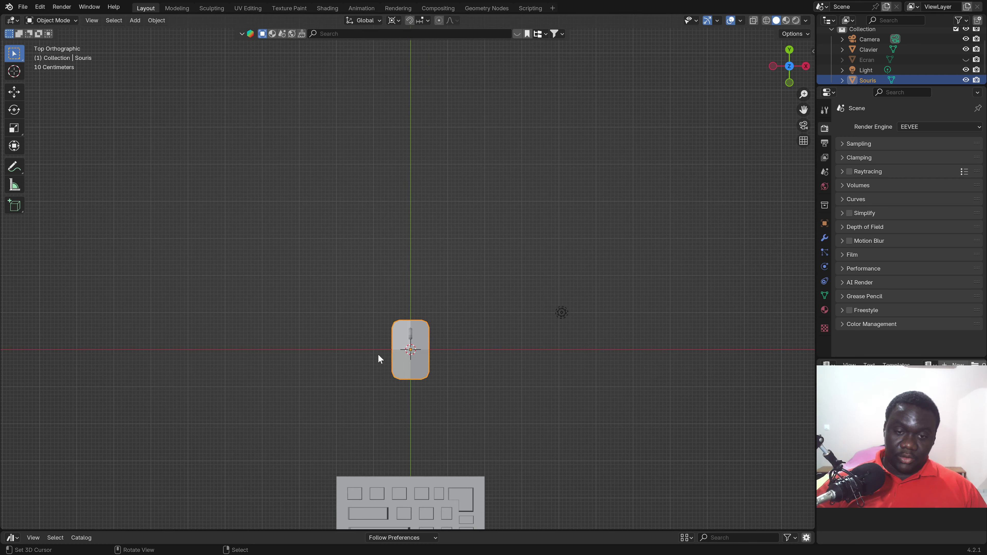
Move the mouse beside the keyboard, rotate it -26.1° about the median point, and unhide the monitor
key("g")
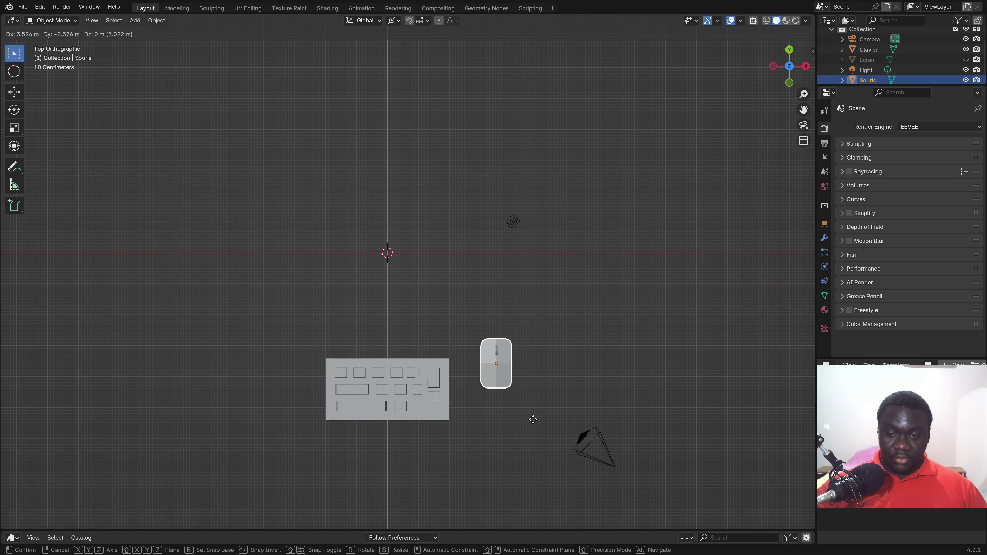
left_click(537, 421)
key("r")
key("Escape")
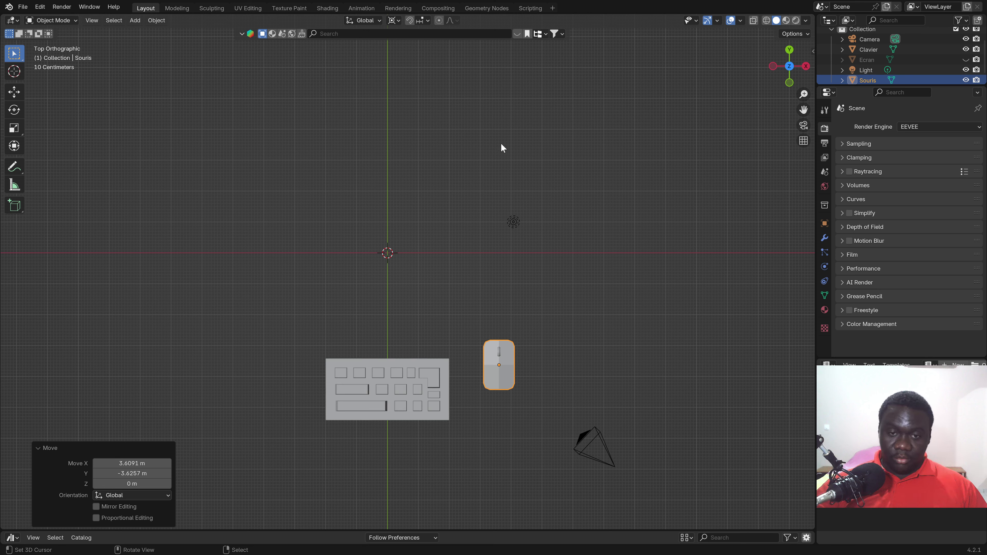
left_click(393, 20)
left_click(416, 80)
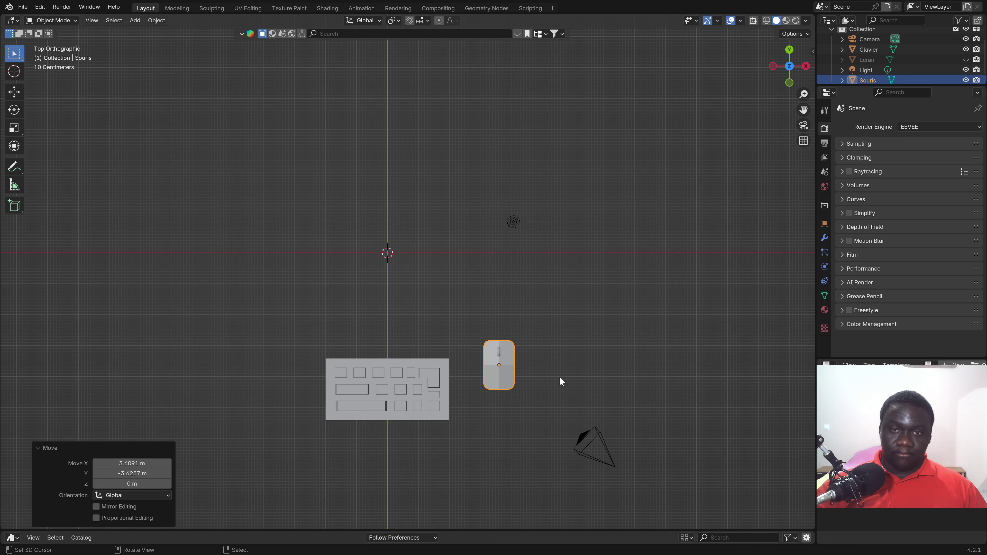
key("r")
left_click(569, 349)
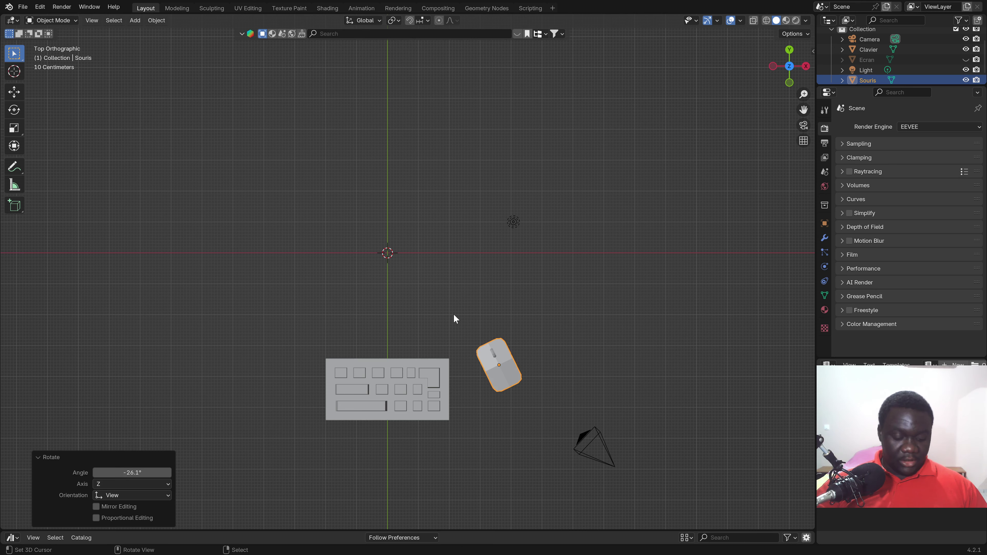
key("alt+h")
mouse_move(384, 314)
middle_mouse_down()
mouse_move(391, 267)
mouse_move(475, 188)
mouse_move(467, 215)
middle_mouse_up()
Return to perspective view and enlarge the Asset Browser to show GeoToon and ToonMat
key("KP_5")
left_click(394, 298)
scroll(477, 363, "up", 2)
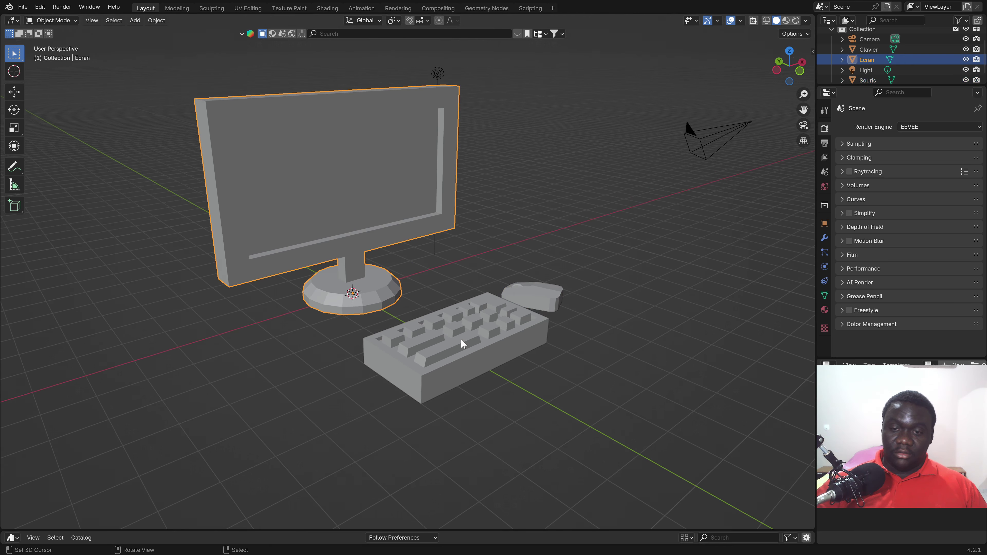
scroll(466, 340, "up", 1)
middle_click_drag(466, 335, 432, 319)
left_click_drag(487, 531, 487, 437)
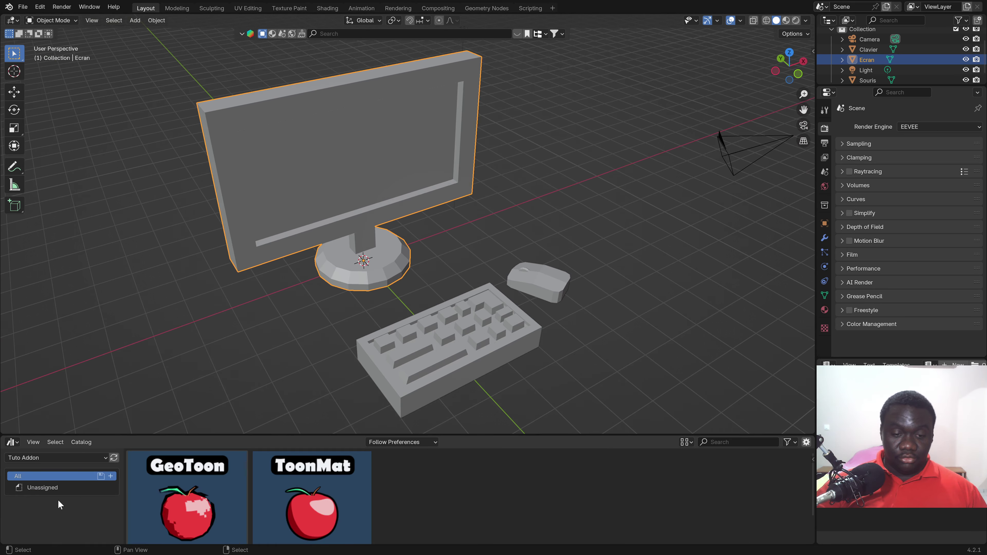
Drop the GeoToon asset onto the Clavier keyboard and switch to Material Preview shading
middle_click_drag(403, 328, 349, 262)
middle_click_drag(354, 241, 360, 399)
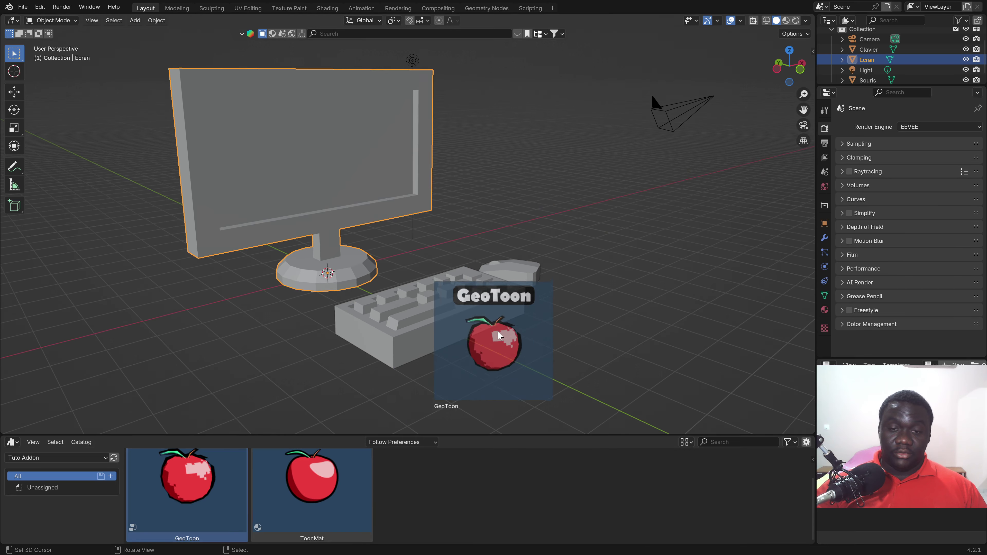
left_click_drag(193, 491, 479, 304)
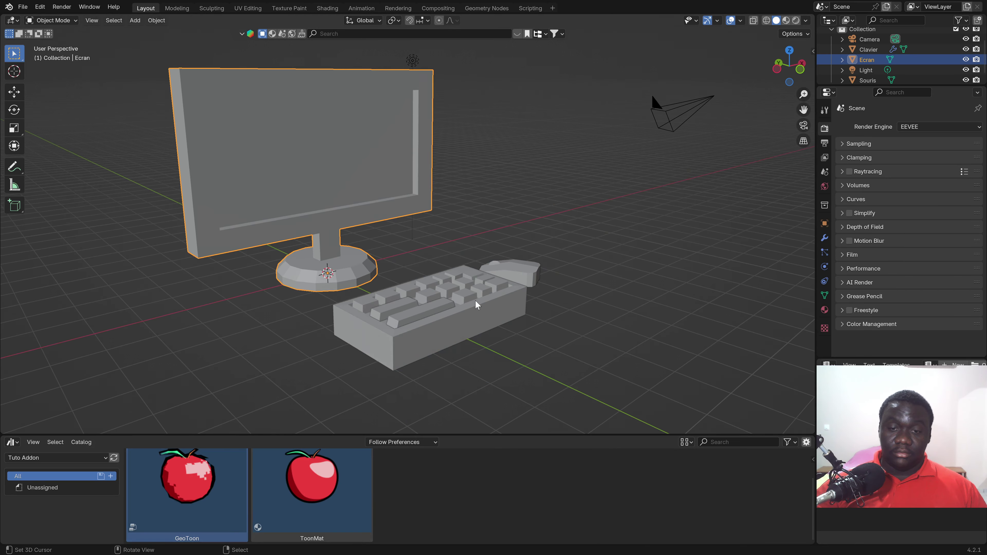
left_click(786, 21)
Orbit around the desk, select the keyboard and enter Edit Mode on its mesh
left_click(528, 336)
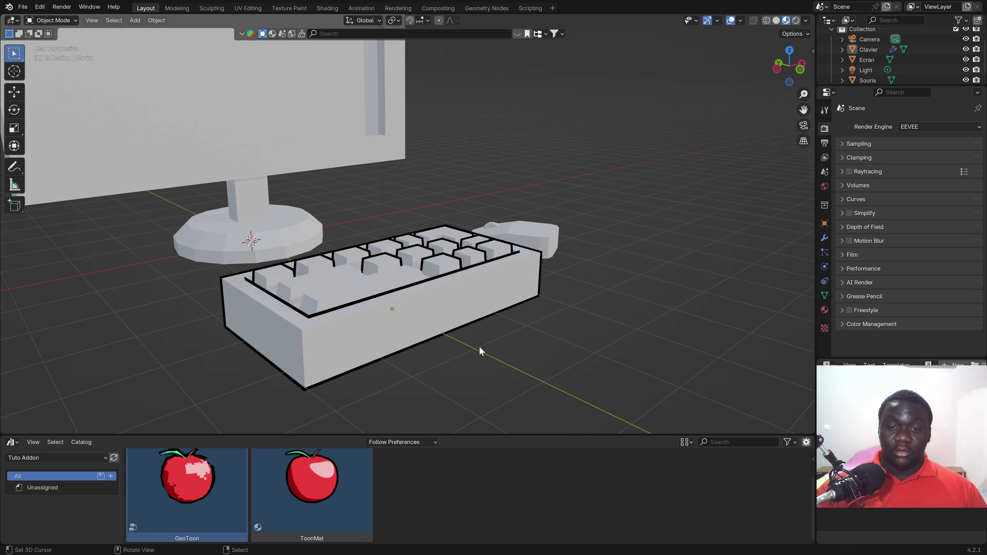
mouse_move(470, 341)
middle_mouse_down()
mouse_move(476, 362)
mouse_move(596, 331)
middle_mouse_up()
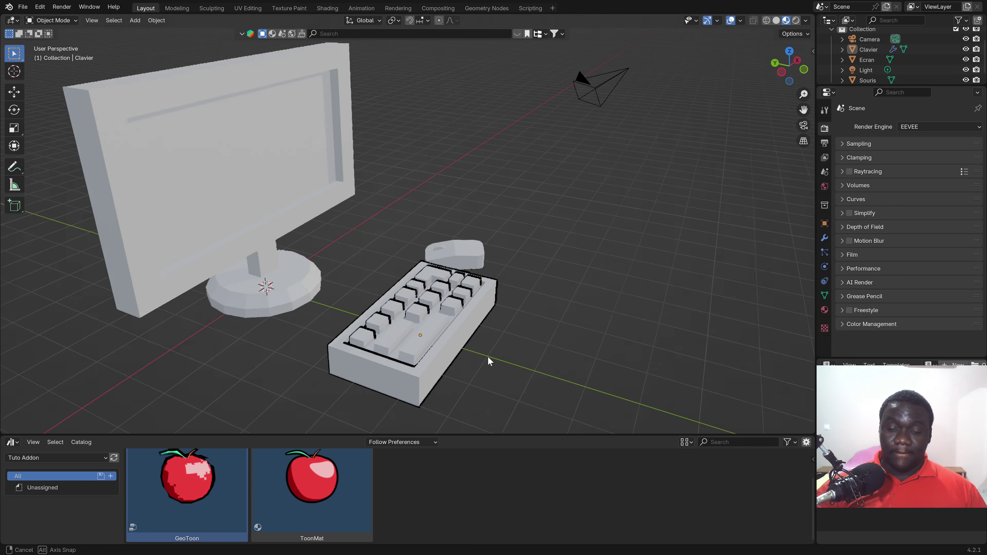
middle_click_drag(597, 334, 447, 338)
left_click(418, 325)
scroll(418, 324, "up", 2)
scroll(391, 294, "up", 2)
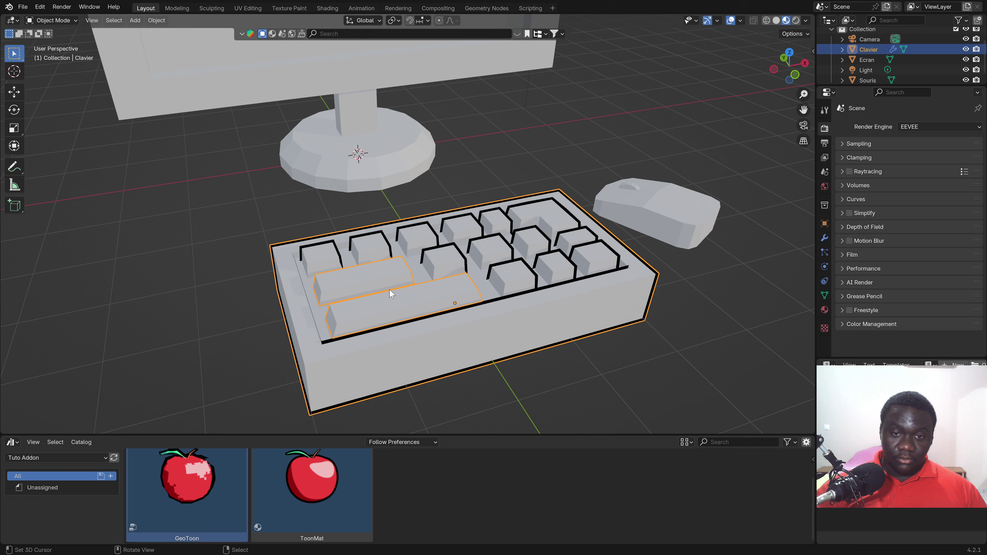
key("Tab")
Select the spacebar and the other long key, recalculate their normals, and return to Object Mode
left_click(442, 288)
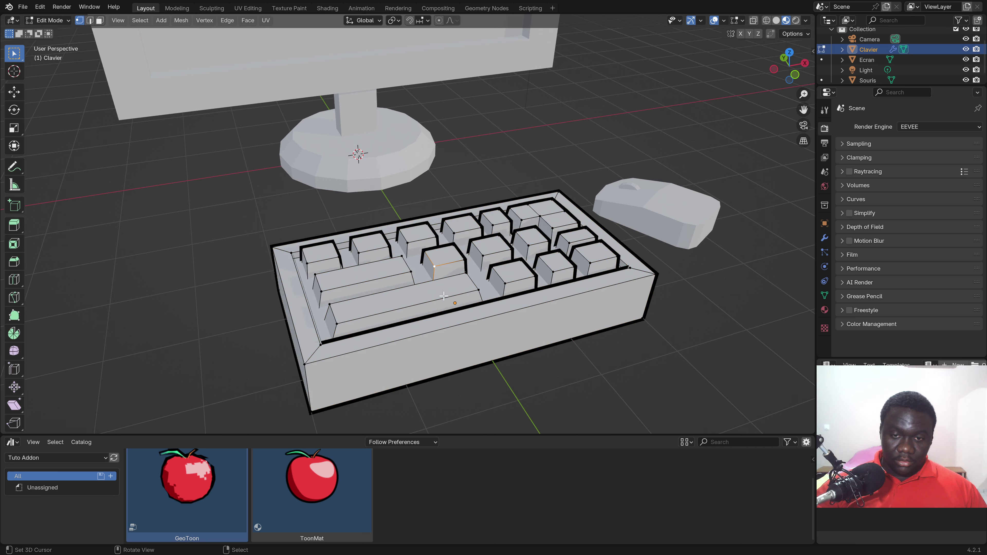
left_click(465, 281)
key("ctrl+l")
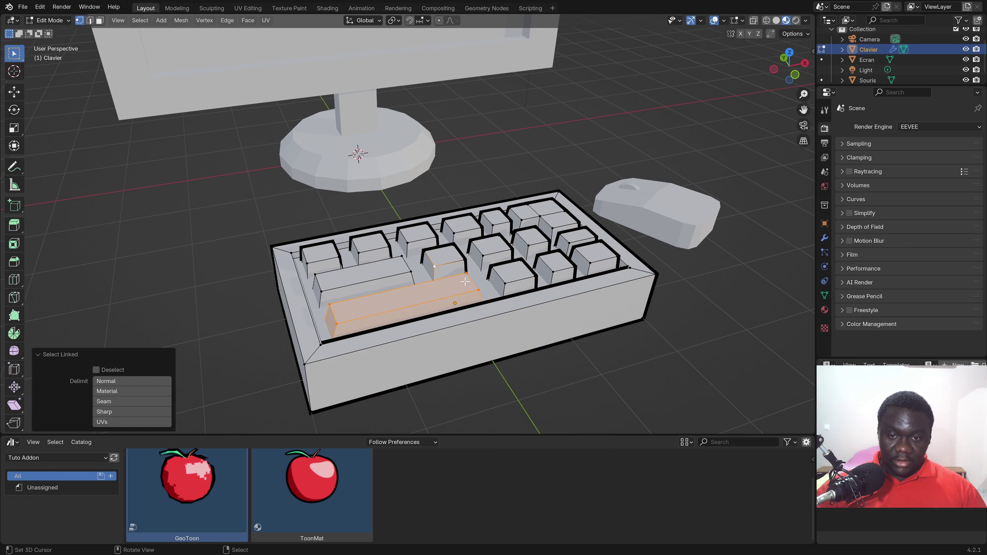
left_click(406, 271, "shift")
key("ctrl+l")
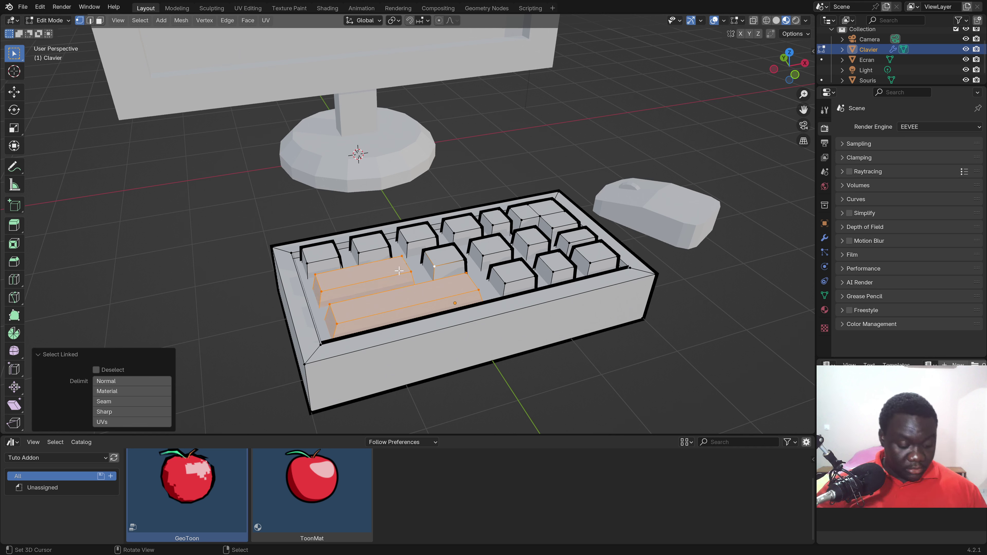
key("shift+n")
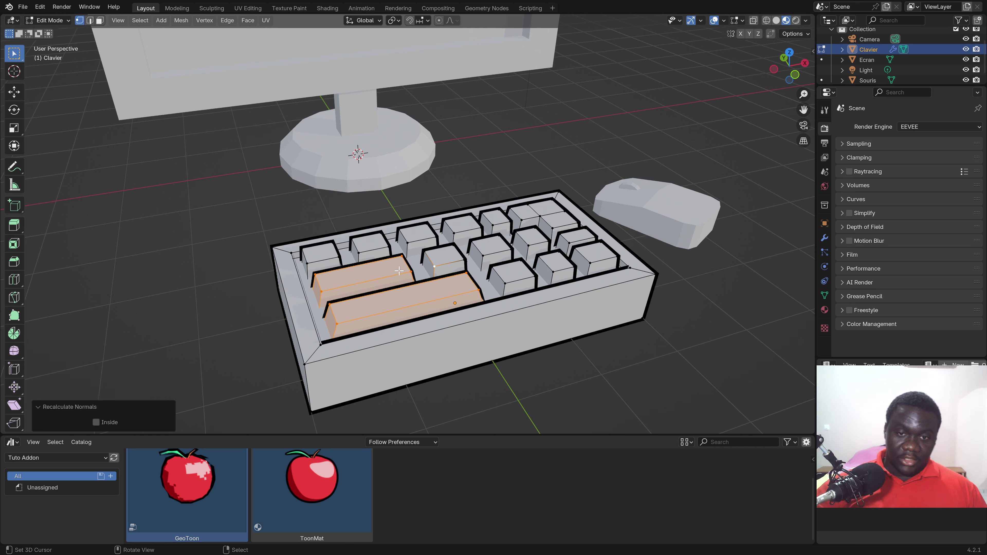
middle_click_drag(400, 271, 419, 290)
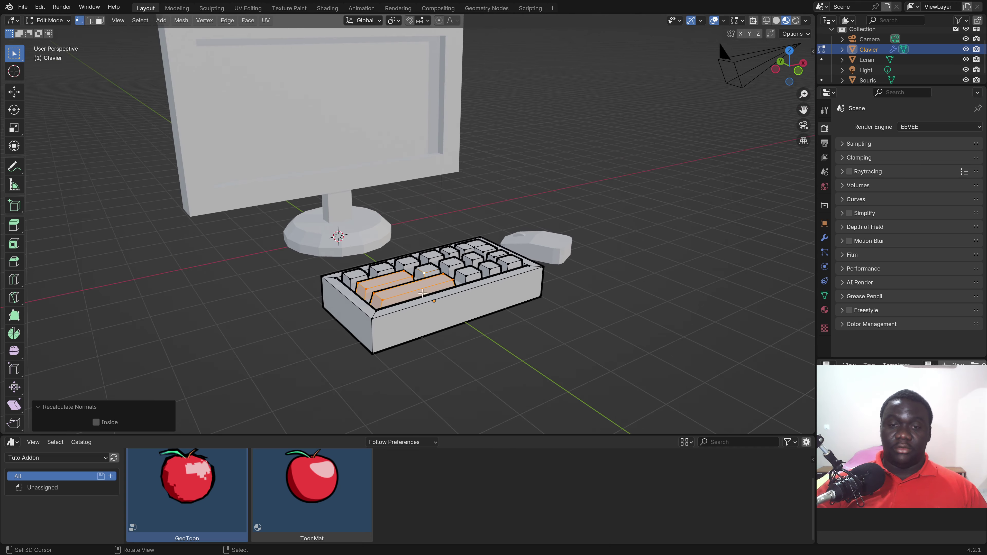
key("Tab")
Apply the ToonMat material to the keyboard and remove the old default material slot
scroll(404, 304, "up", 1)
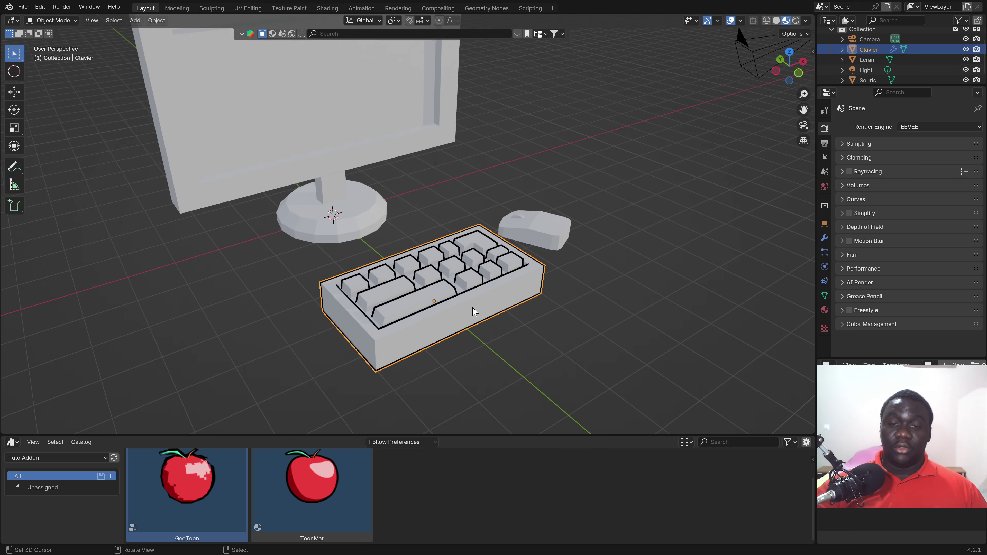
scroll(474, 315, "up", 1)
left_click_drag(330, 480, 461, 290)
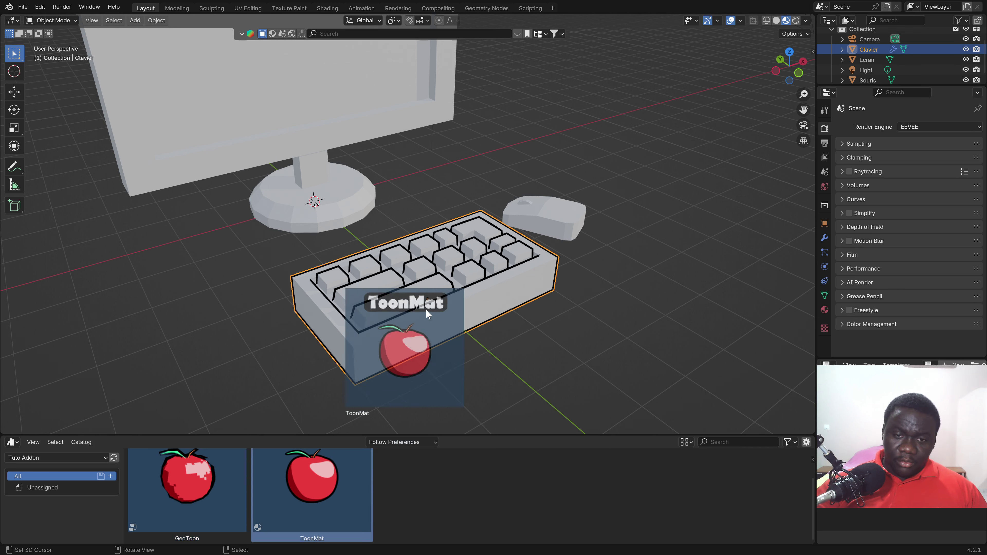
left_click(824, 309)
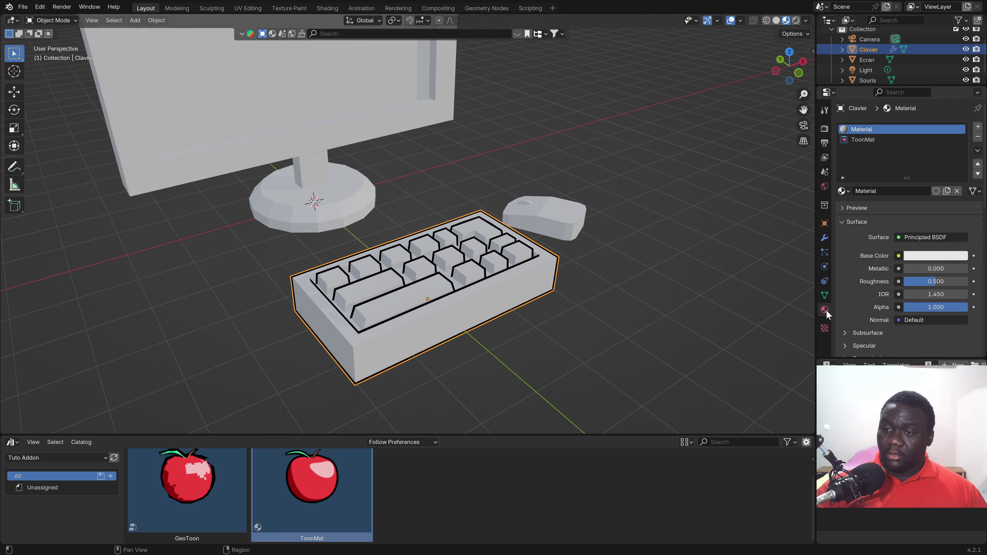
left_click(980, 138)
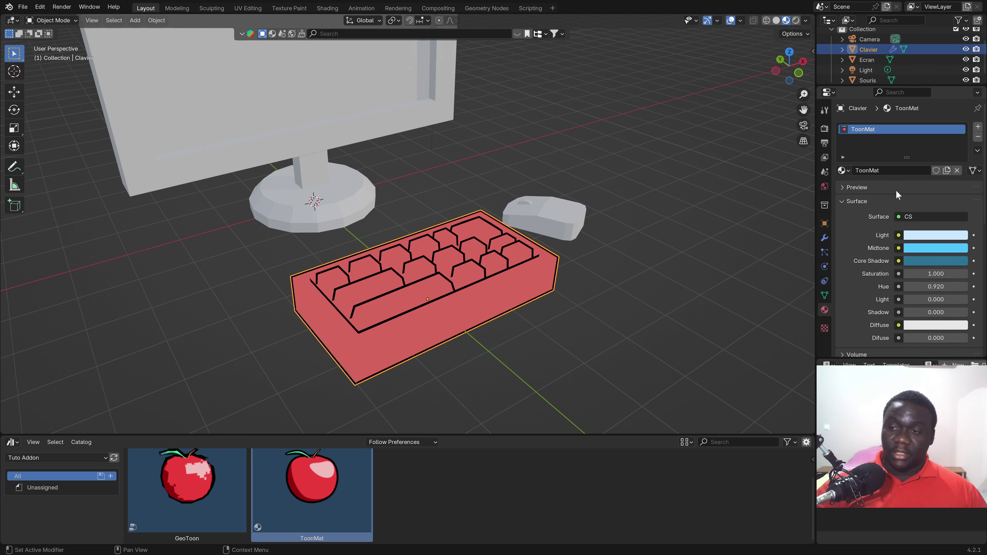
Set the Hue to 0.5 and make the Midtone colour grey with brightness 0.5
left_click(933, 287)
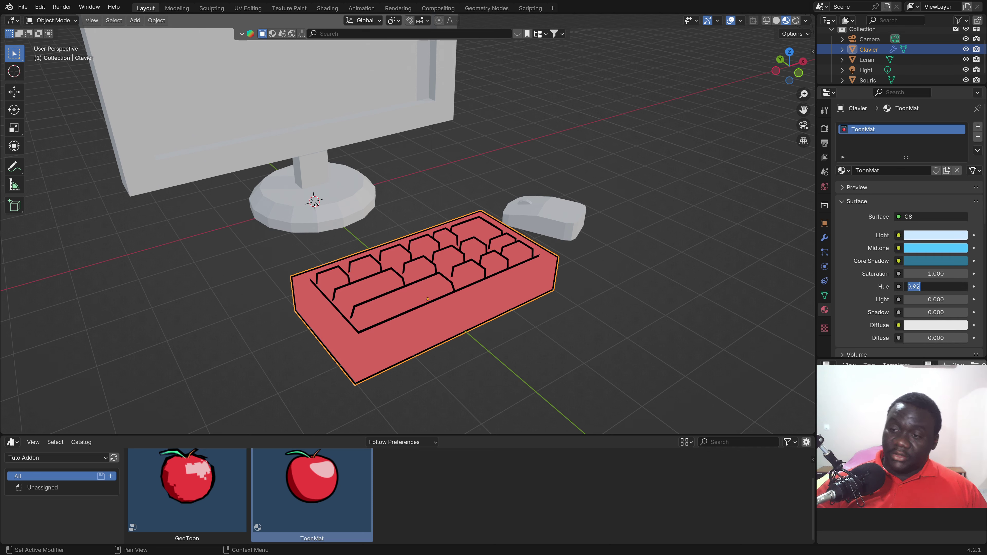
type(".5")
key("Return")
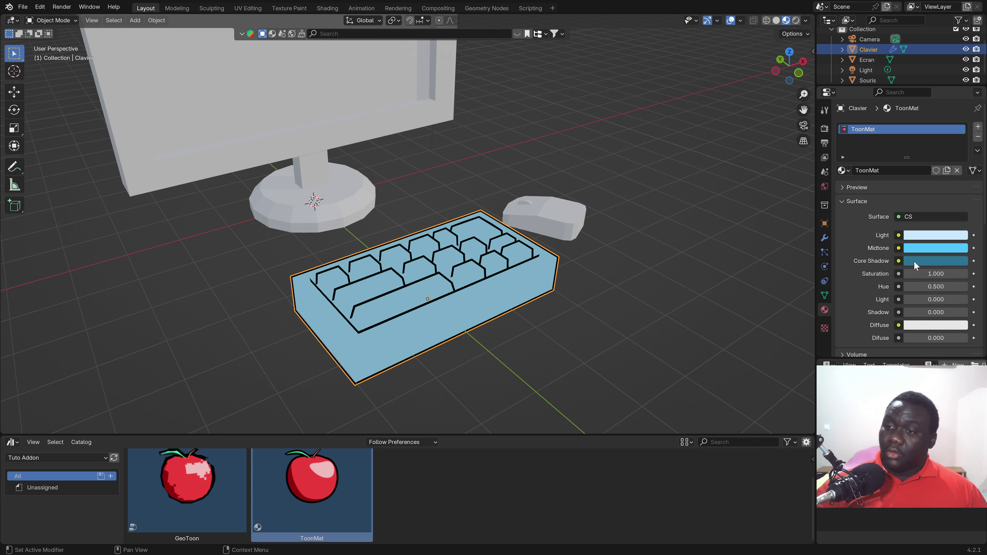
left_click(949, 251)
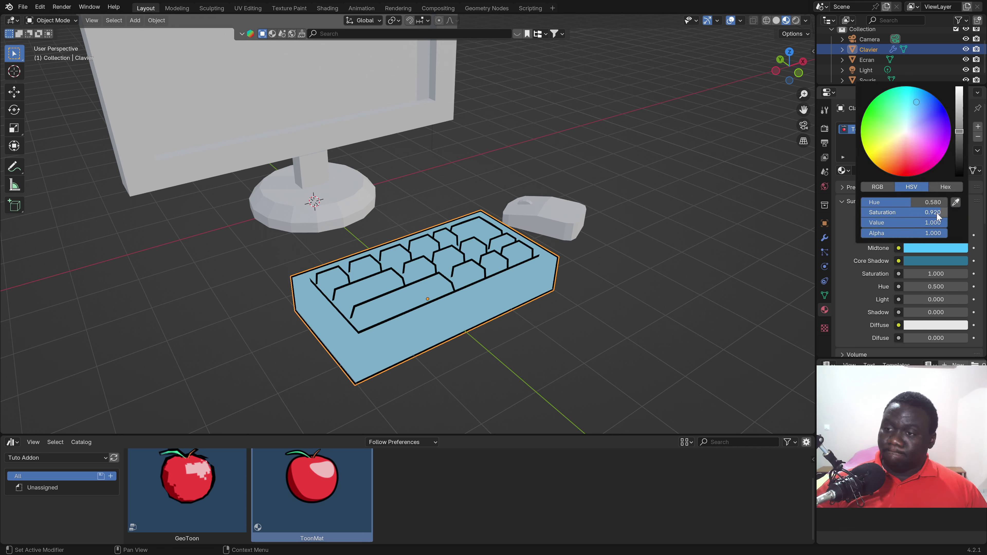
left_click_drag(942, 211, 871, 212)
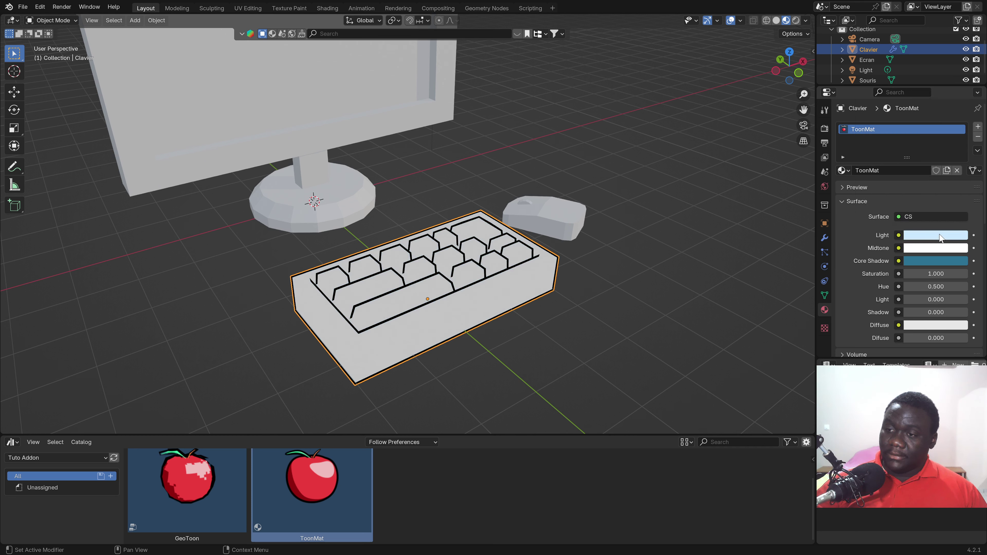
left_click(946, 249)
left_click(933, 223)
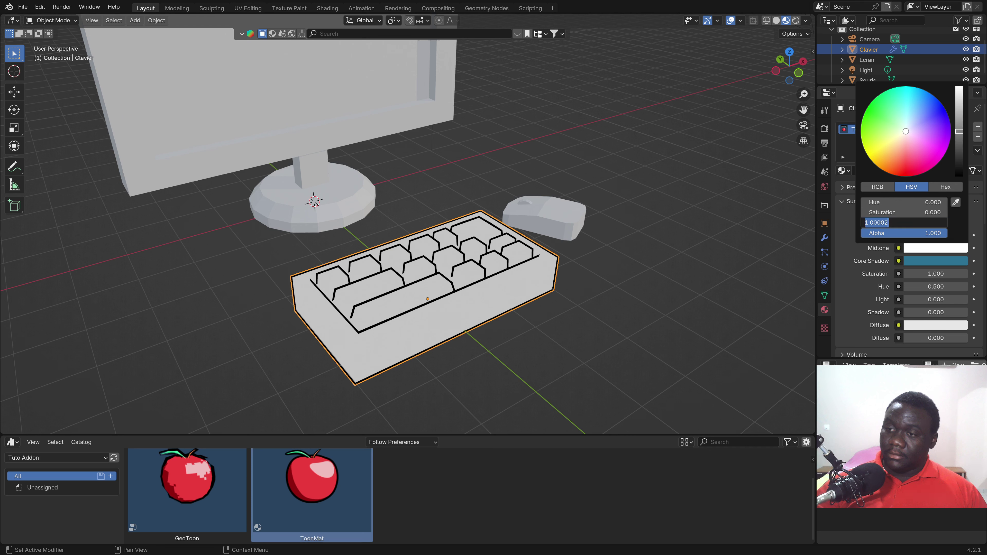
key("Return")
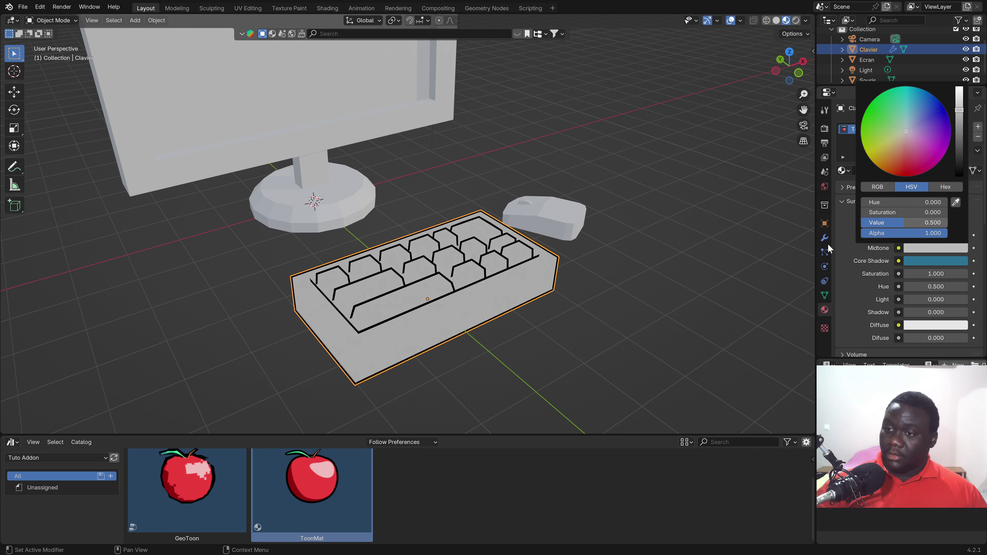
Make the Core Shadow colour grey with a value of 0.3, then recentre the view
left_click(931, 236)
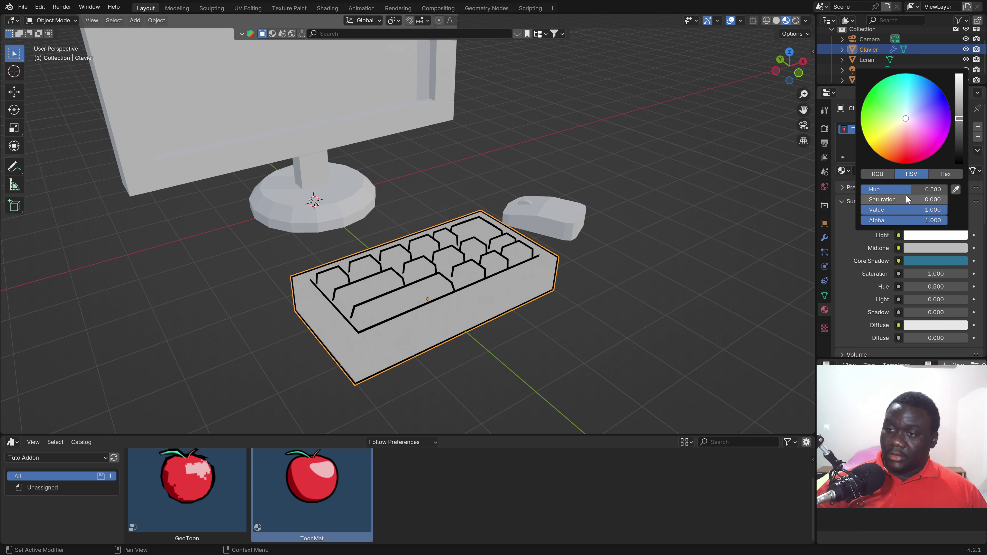
left_click(946, 258)
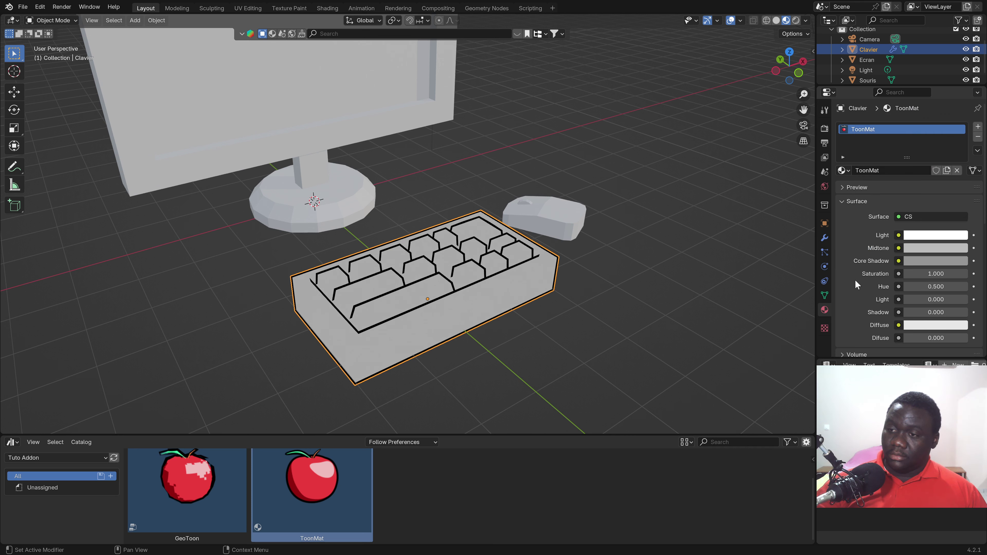
left_click(928, 260)
double_click(905, 235)
type(".3")
key("Return")
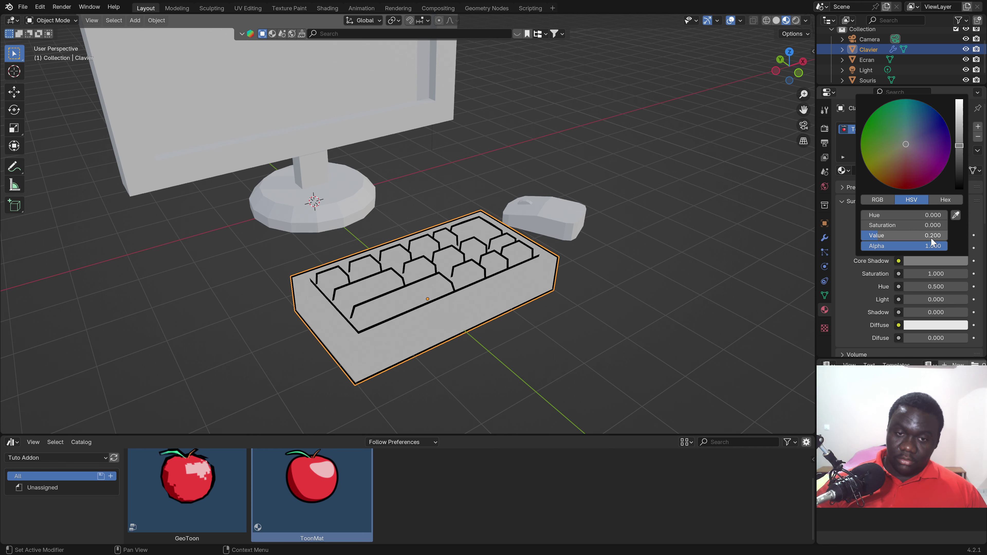
scroll(602, 239, "down", 2)
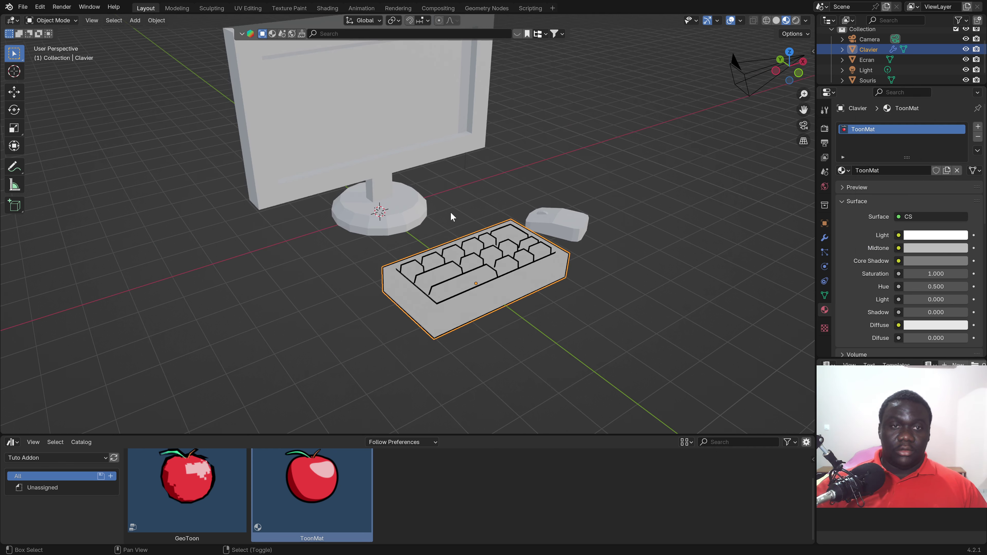
middle_click_drag(451, 213, 435, 234, "shift")
Save the scene as Tutoriel N°12.blend, changing the number in the Tutoriel N°11 name
left_click(22, 7)
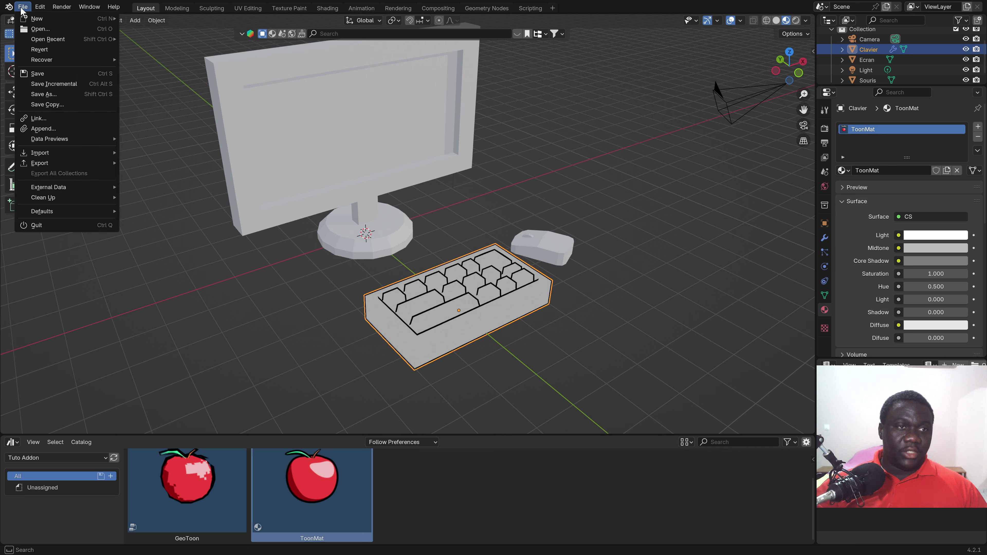
left_click(61, 96)
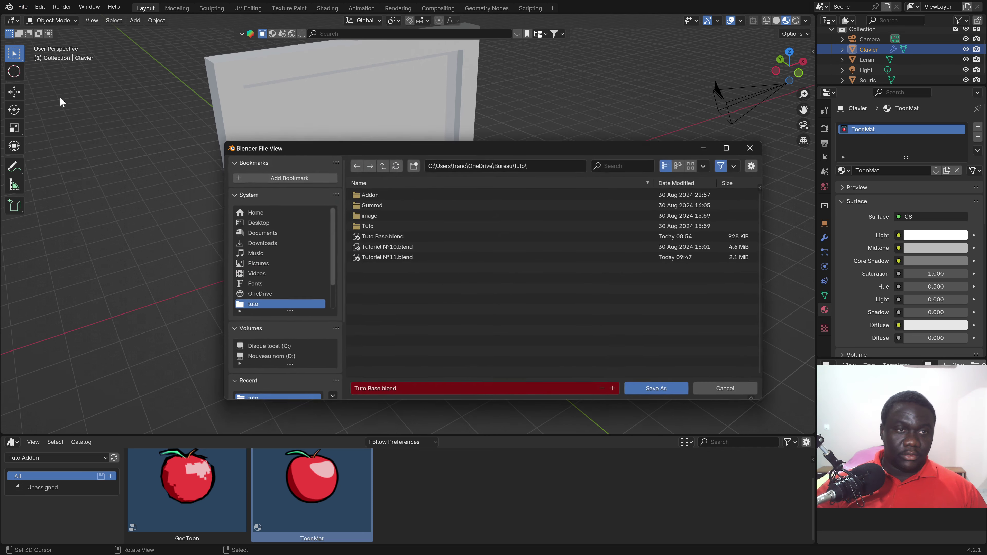
left_click(369, 392)
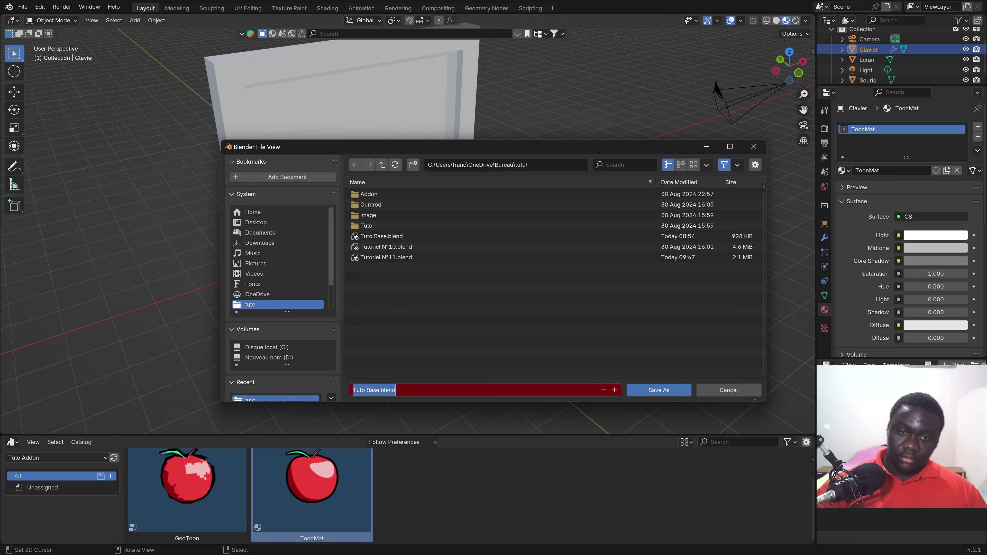
left_click(391, 258)
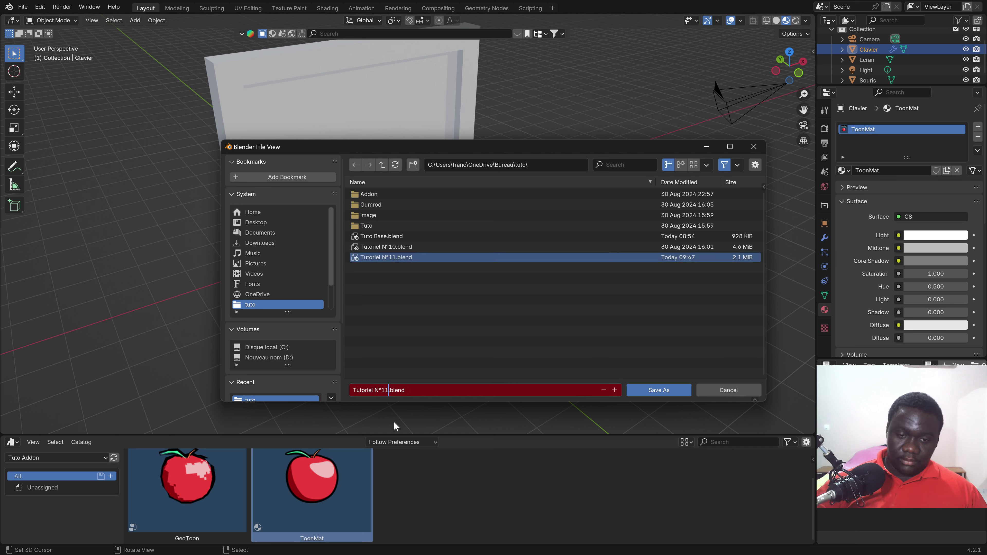
key("BackSpace")
type("2")
key("Return")
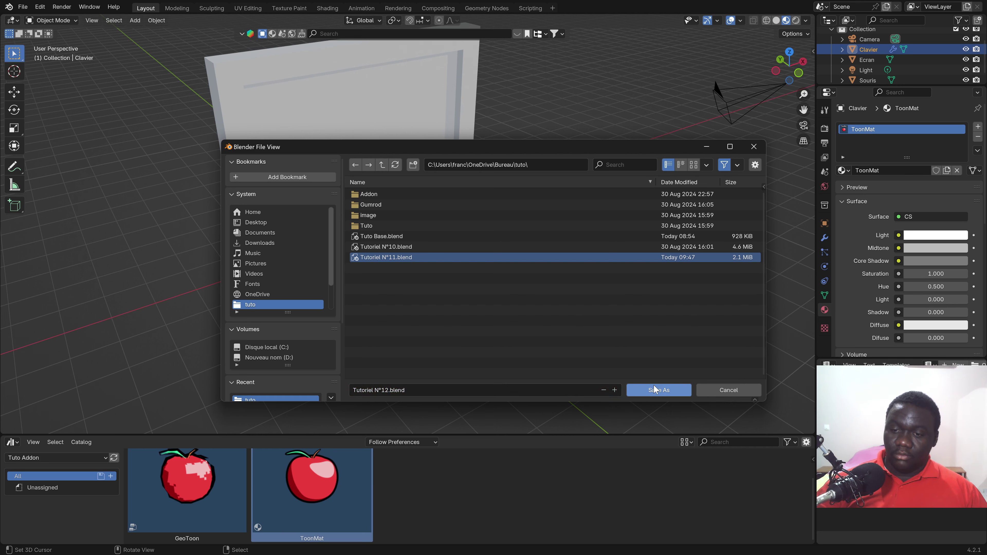
left_click(655, 389)
scroll(554, 299, "up", 2)
Turn the scene light into a Sun with strength 7
scroll(552, 288, "up", 1)
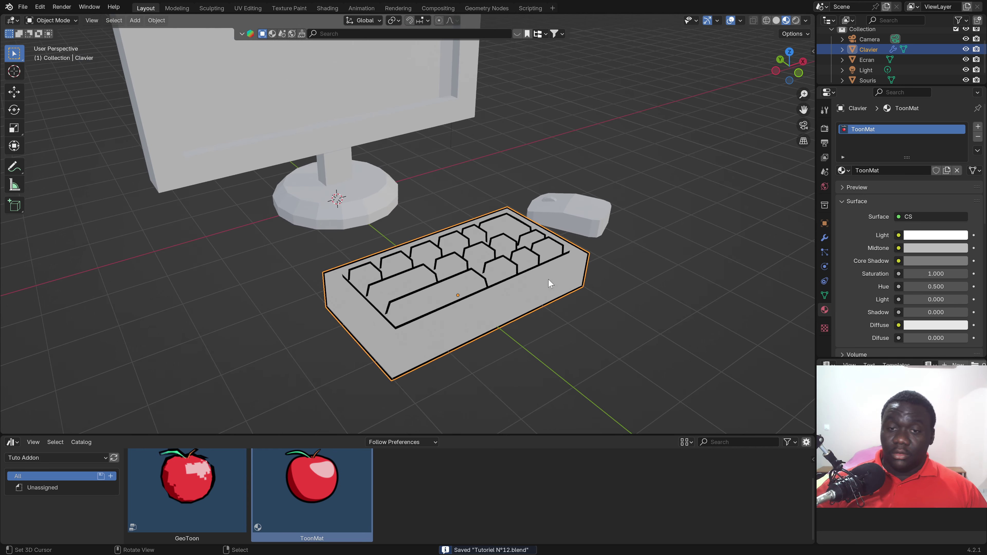
scroll(550, 283, "down", 3)
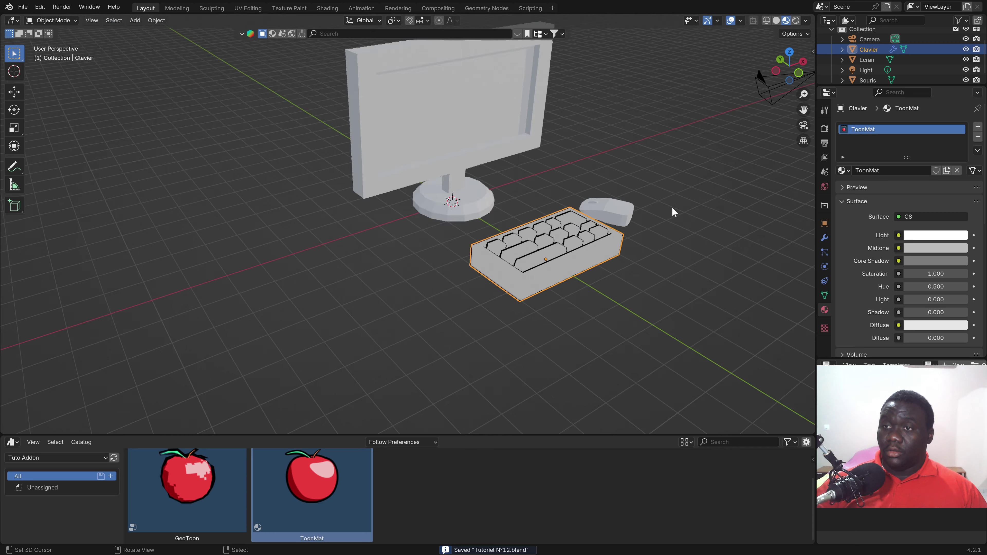
left_click(864, 71)
left_click(891, 173)
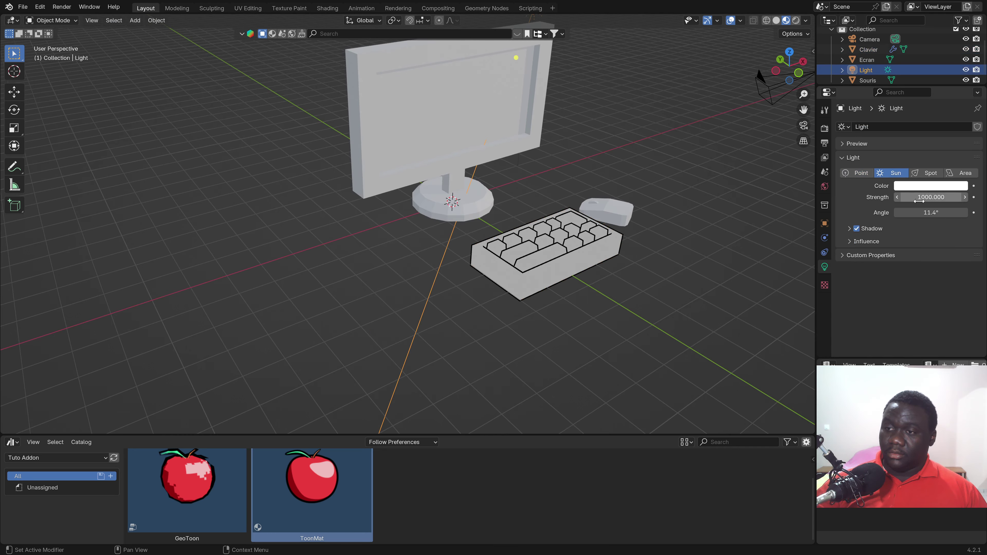
left_click(920, 197)
type("7")
key("Return")
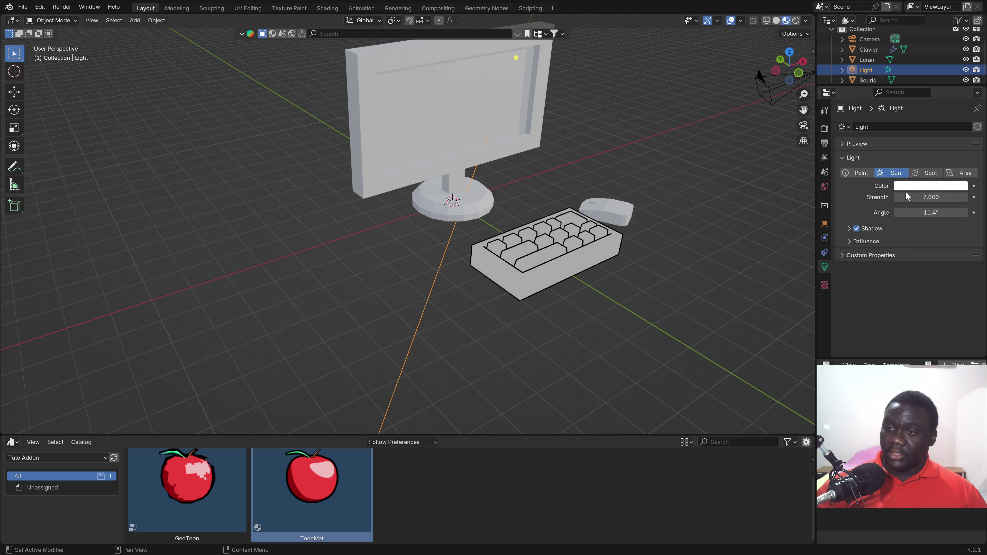
Browse the Output and Render properties, collapsing the Format and Sampling panels
left_click(825, 144)
left_click(849, 125)
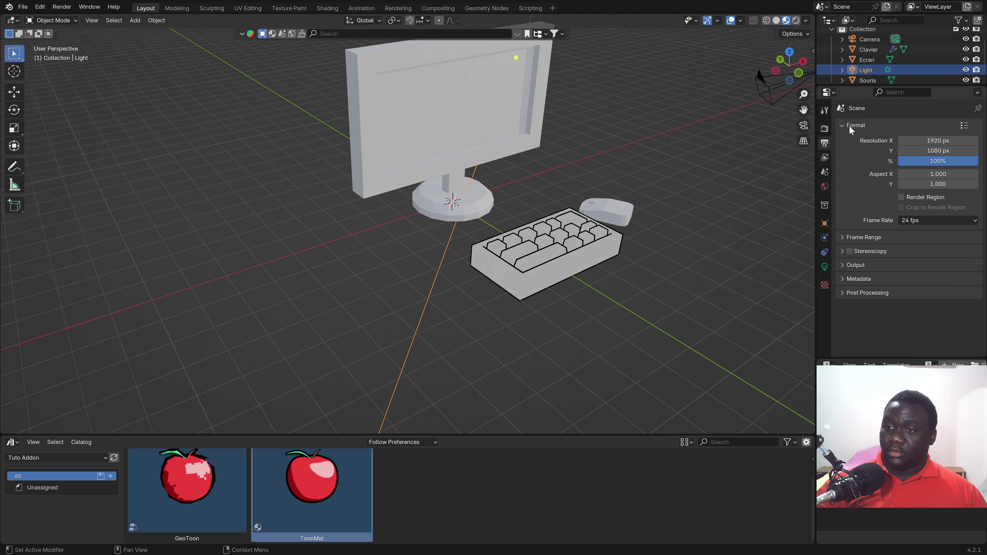
left_click(825, 128)
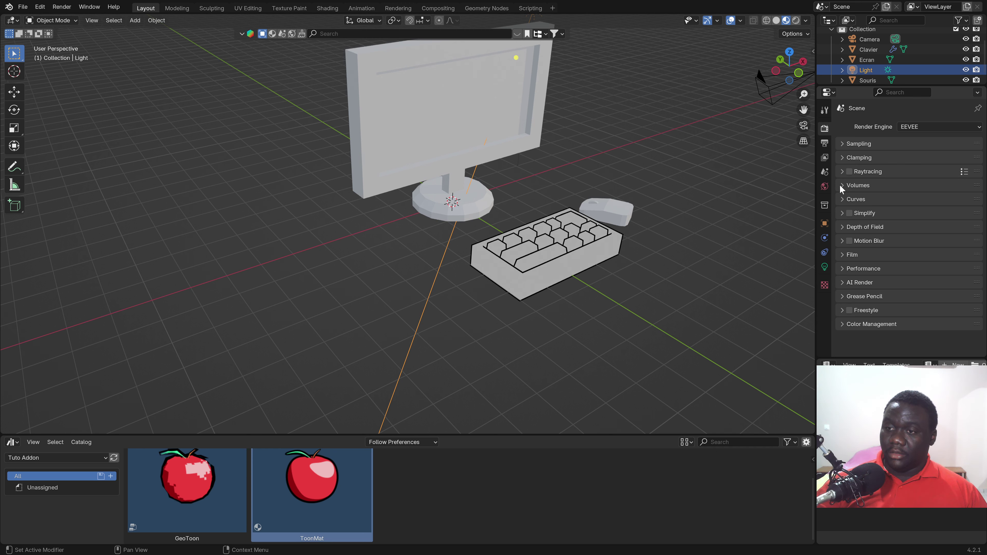
left_click(848, 144)
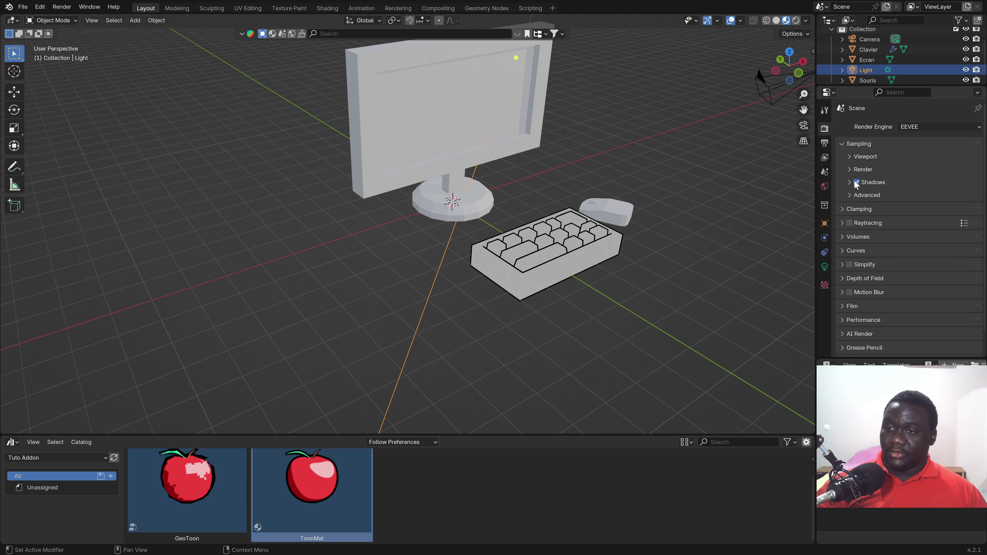
left_click(849, 144)
middle_click_drag(544, 202, 464, 201)
Move the light high to the right of the desk and set its Z rotation to 90°
key("g")
left_click(675, 177)
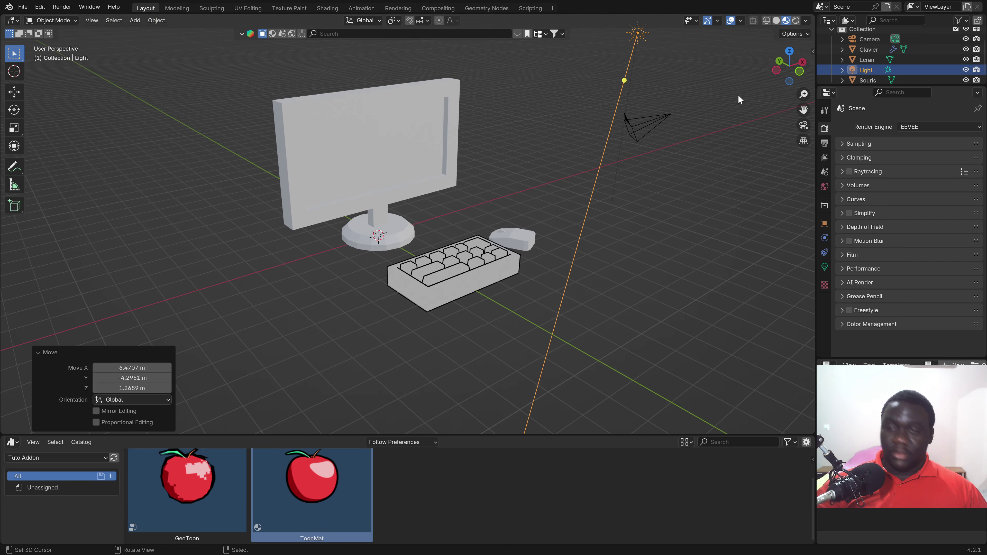
key("n")
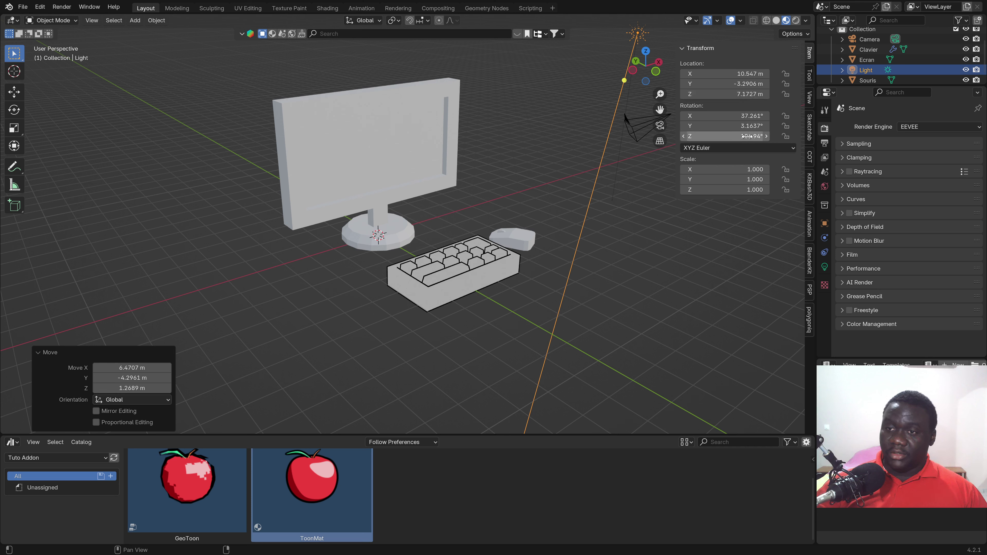
left_click(747, 136)
type("90")
key("Return")
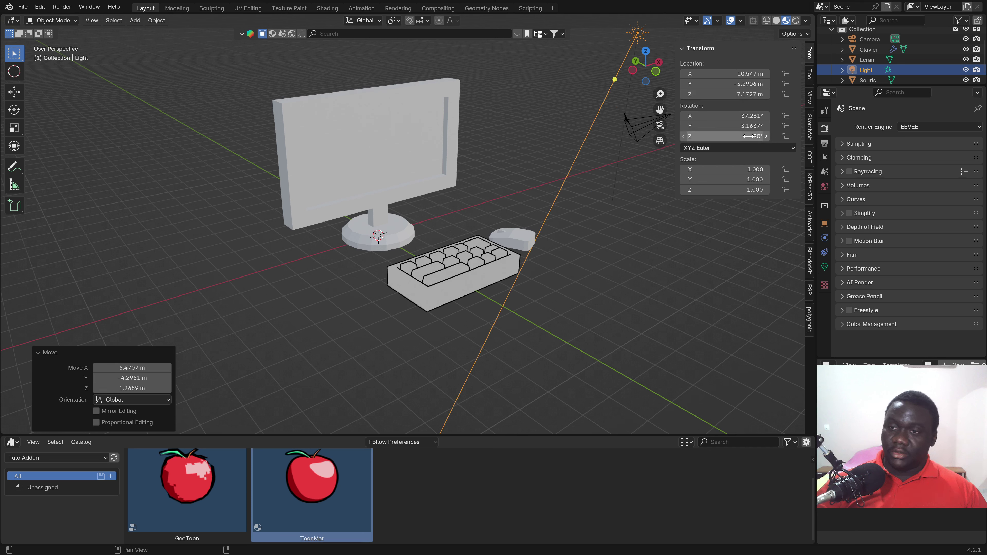
Set the light's Y rotation to -15° and X rotation to 45°, then hide the sidebar and gizmos
left_click(747, 126)
type("-15")
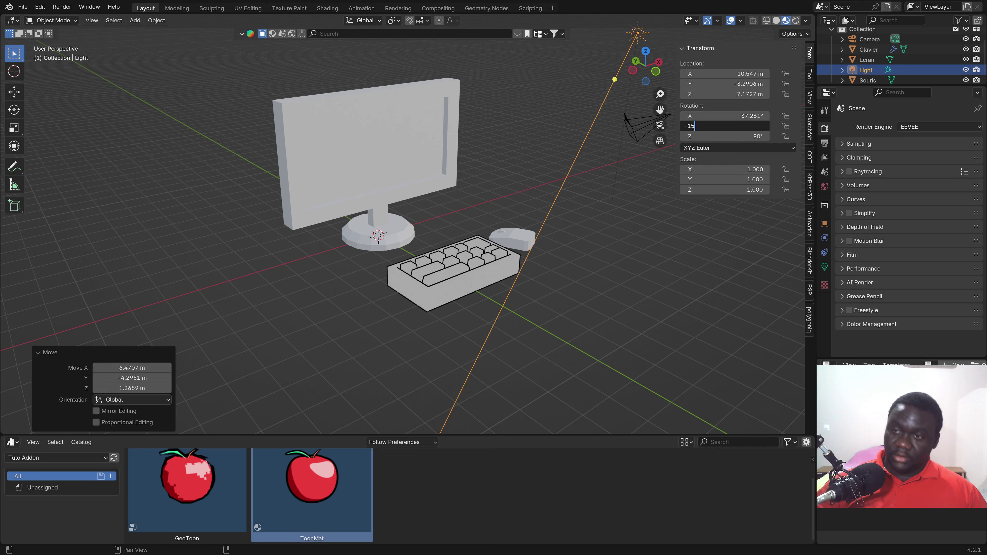
key("Return")
left_click(725, 115)
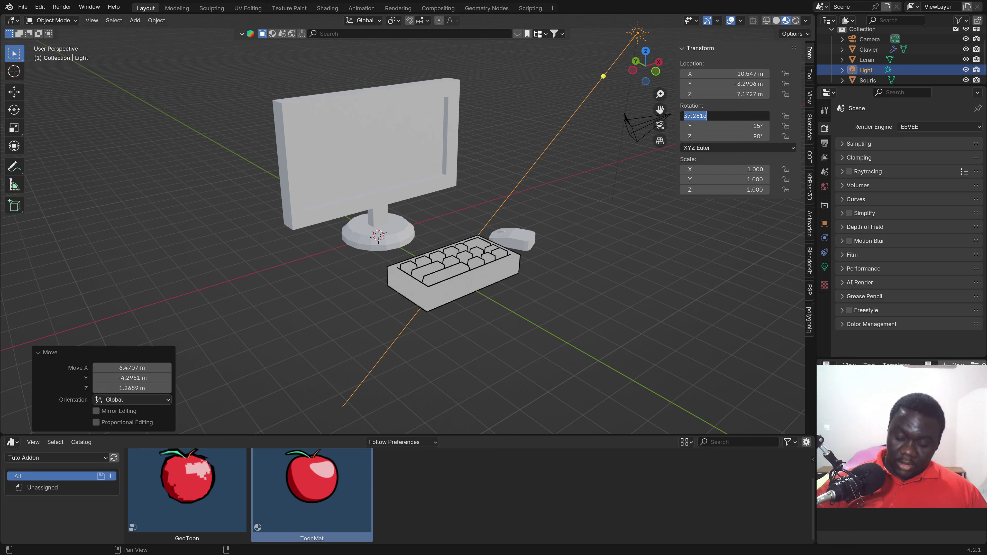
type("45")
key("Return")
key("n")
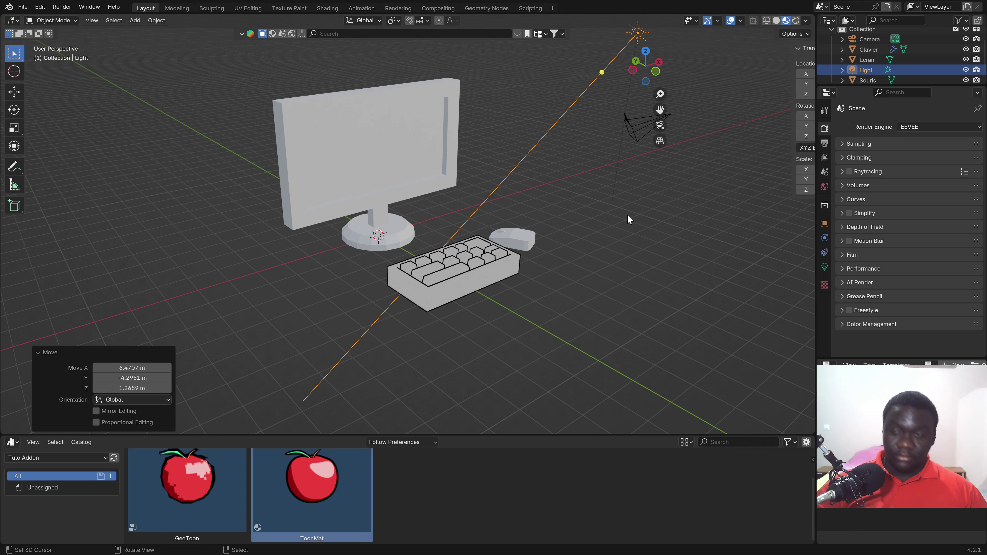
left_click(706, 23)
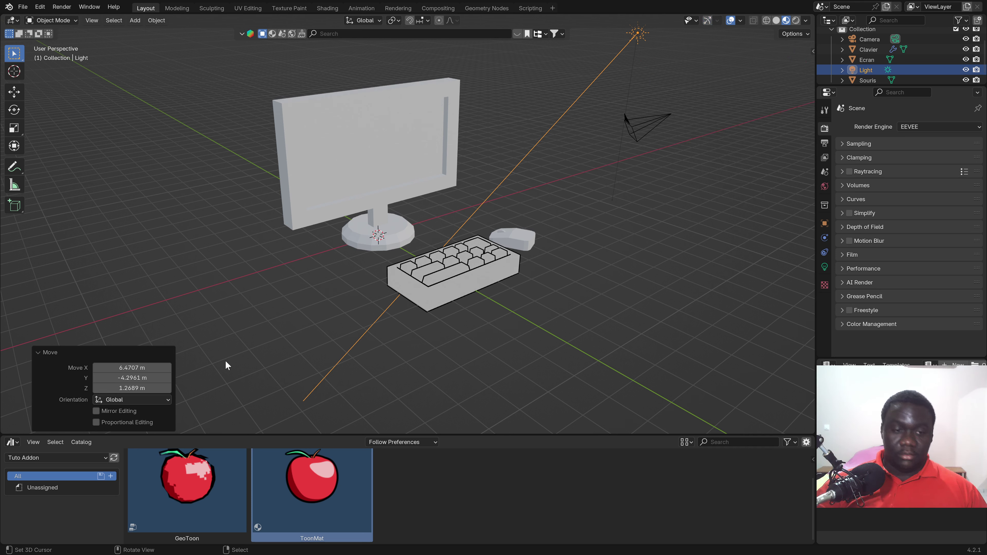
left_click(40, 353)
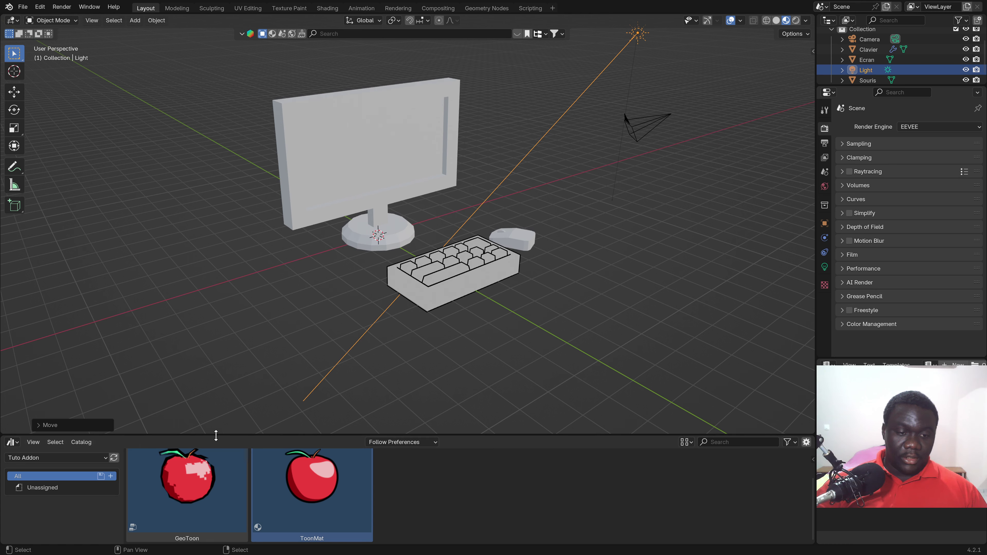
Enlarge the asset library and drop the GeoToon asset onto the monitor
left_click_drag(216, 436, 217, 427)
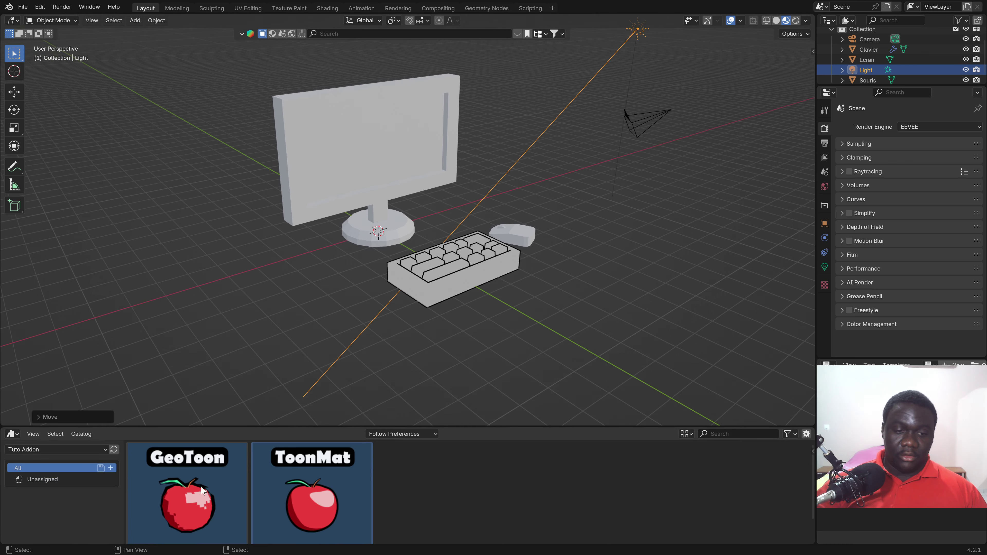
left_click_drag(233, 490, 311, 257)
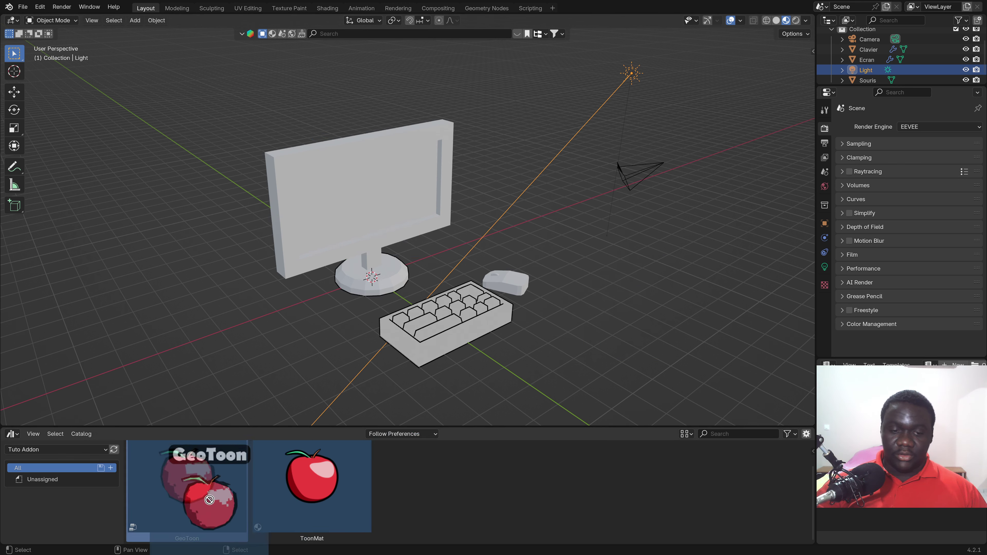
left_click_drag(186, 488, 194, 466)
scroll(589, 323, "up", 3)
scroll(400, 222, "down", 2)
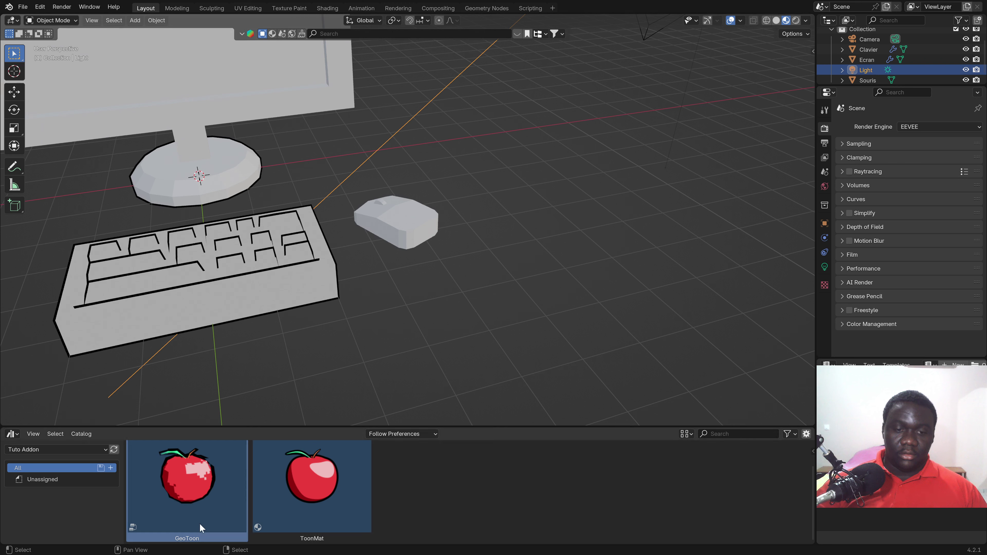
Apply GeoToon to the computer mouse, shrink the asset library, and orbit to inspect the outlines
left_click_drag(199, 506, 400, 222)
middle_click_drag(389, 272, 364, 287)
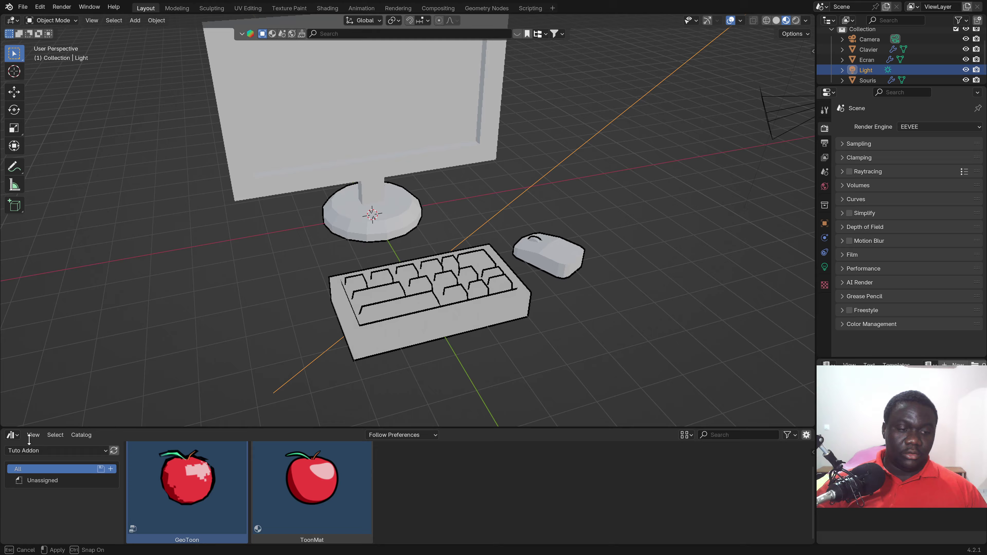
left_click_drag(22, 428, 89, 529)
scroll(423, 319, "down", 1)
scroll(477, 388, "up", 4)
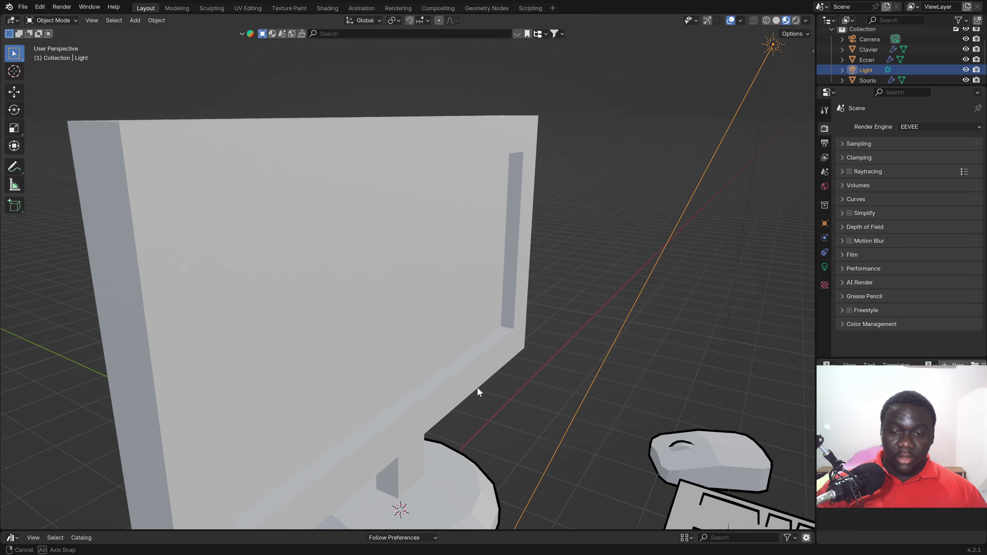
middle_click_drag(477, 387, 326, 227)
scroll(326, 228, "down", 3)
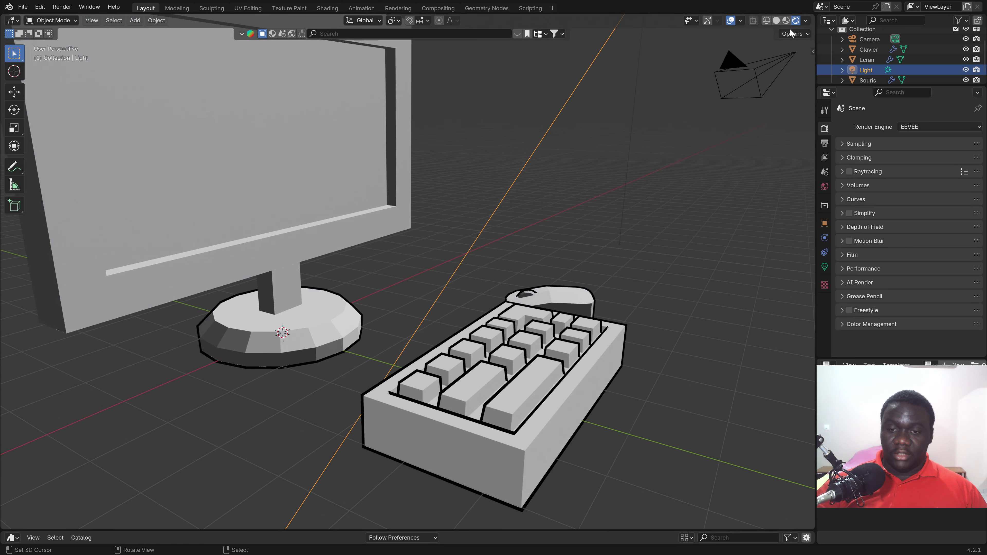
mouse_move(280, 331)
middle_mouse_down()
mouse_move(434, 328)
mouse_move(516, 218)
middle_mouse_up()
left_click_drag(520, 287, 522, 285)
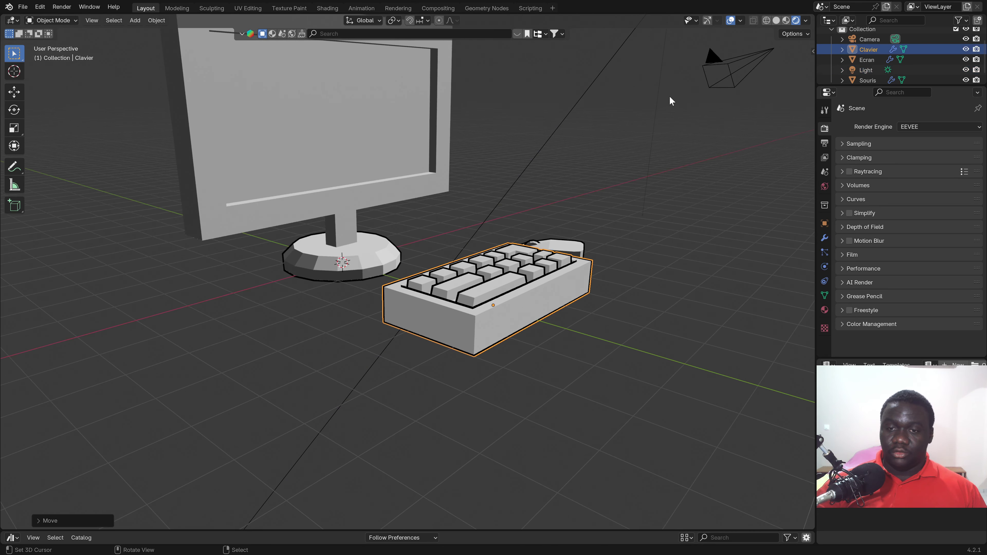
Undo the accidental keyboard move, save, and turn off the Y axis, Extras and Outline Selected overlays
key("ctrl+z")
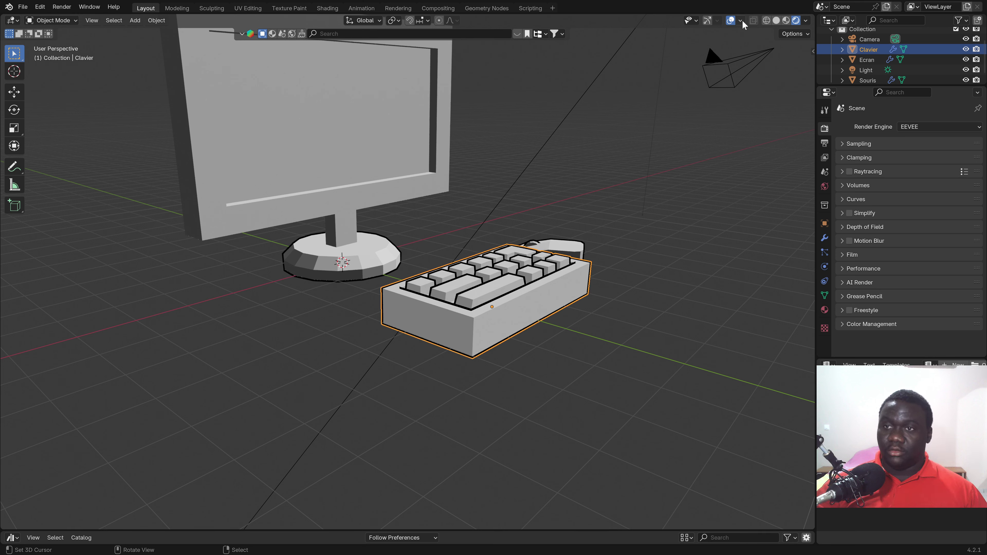
key("ctrl+s")
left_click(740, 20)
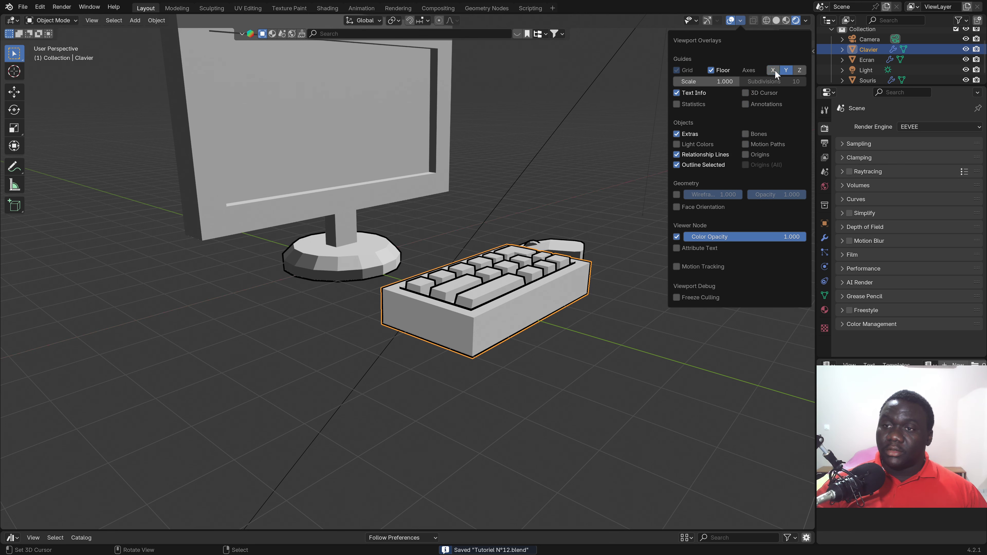
left_click(786, 70)
left_click(676, 134)
left_click(677, 165)
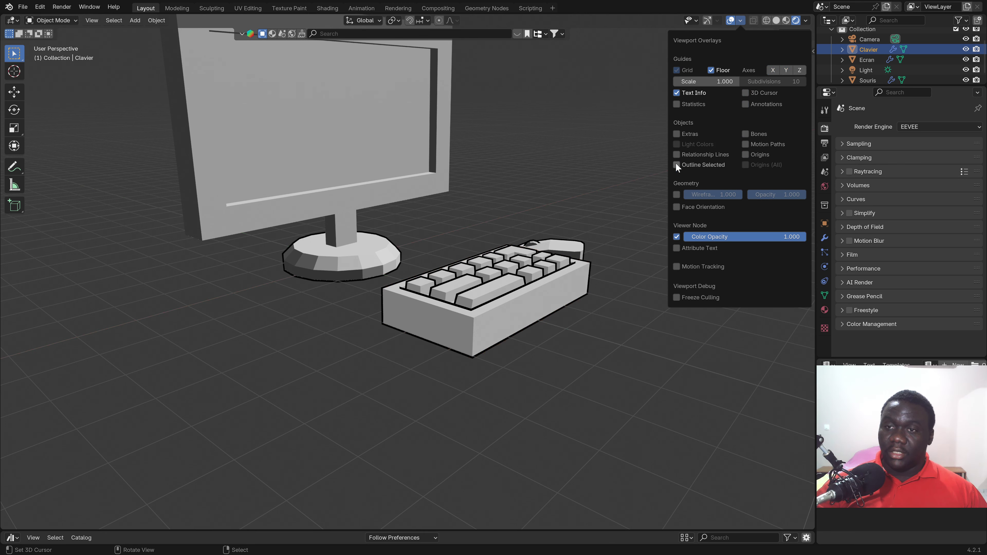
Save again, hide the tool shelf, and frame the monitor and keyboard closely
mouse_move(481, 190)
middle_mouse_down()
mouse_move(513, 295)
mouse_move(477, 295)
mouse_move(519, 259)
middle_mouse_up()
key("ctrl+s")
key("t")
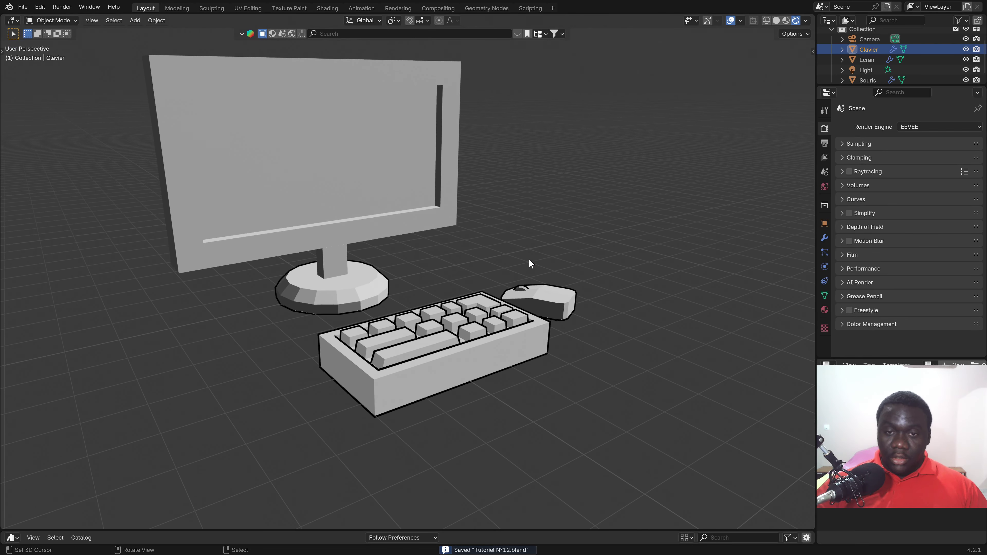
scroll(530, 319, "up", 3)
mouse_move(531, 381)
middle_mouse_down("shift")
mouse_move(436, 339)
mouse_move(473, 393)
middle_mouse_up("shift")
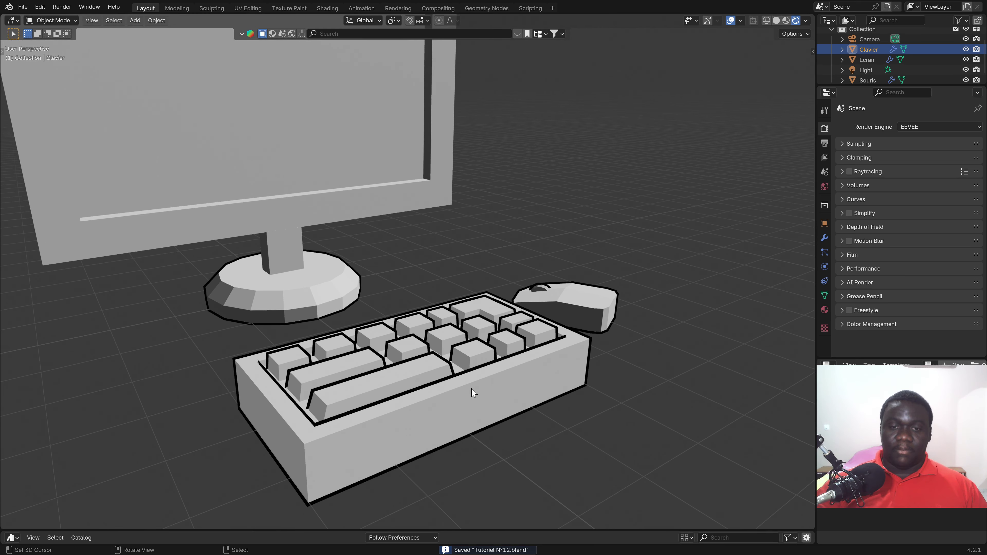
Collapse the ToonMat surface settings and expand the keyboard's GeoToon Outline settings
left_click(825, 309)
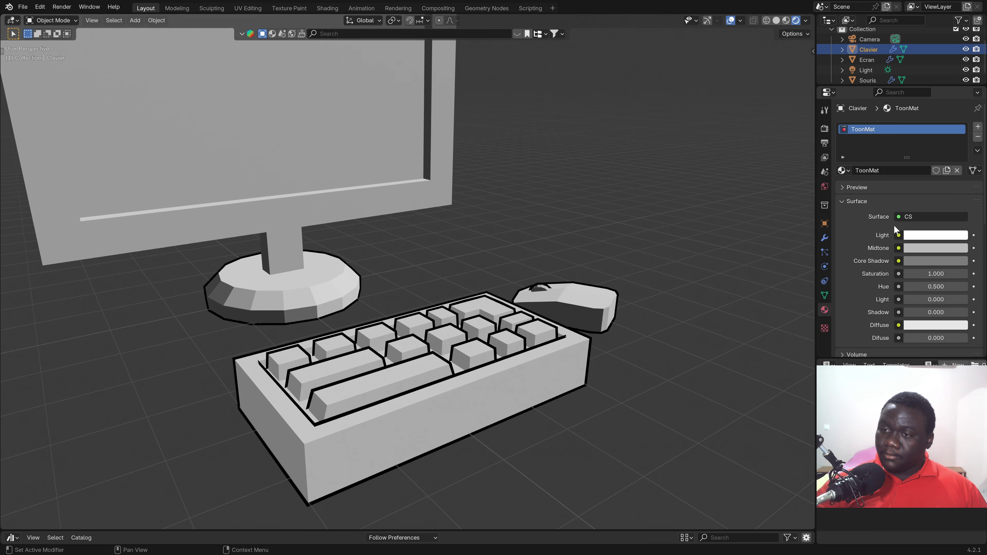
left_click(843, 202)
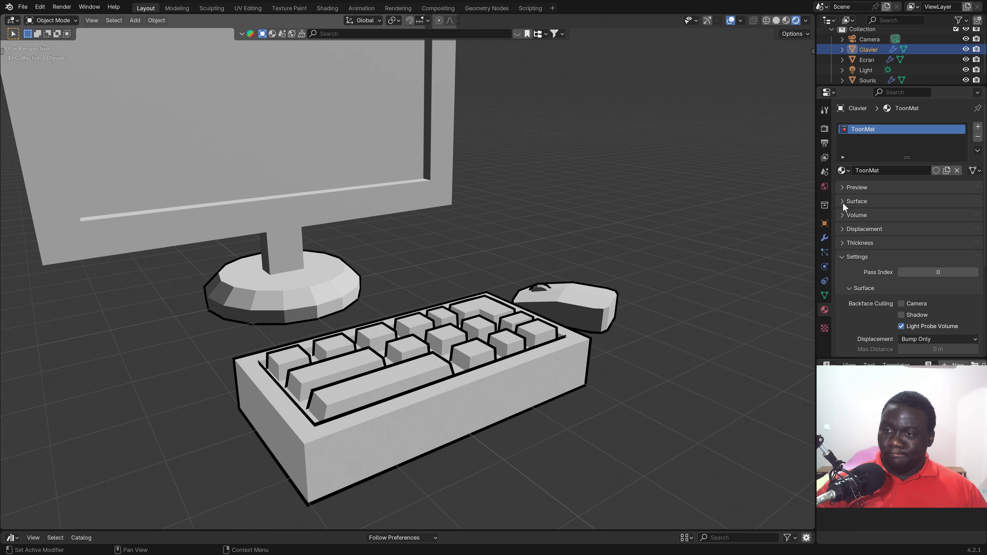
left_click(825, 239)
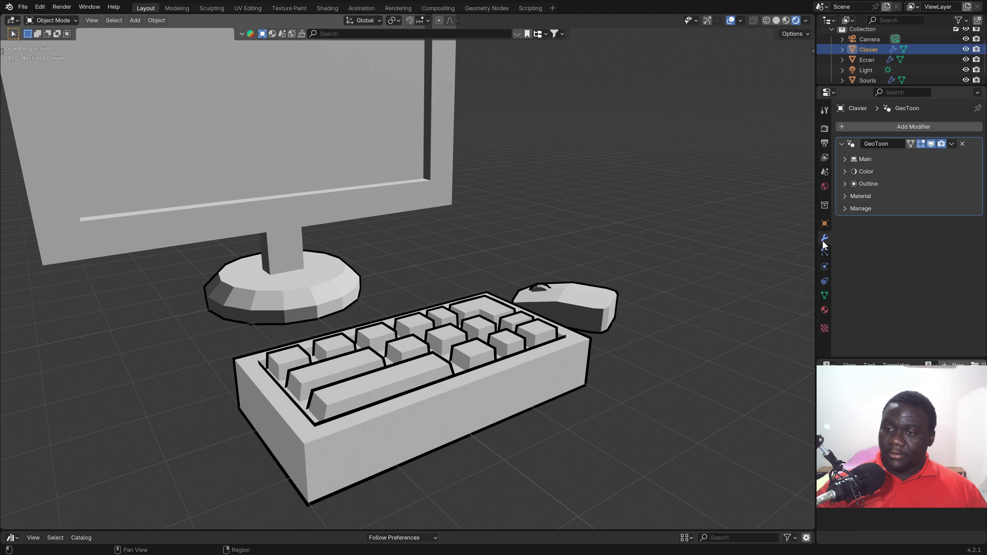
left_click(852, 184)
Try an outline thickness of 5, then settle on 4
double_click(914, 264)
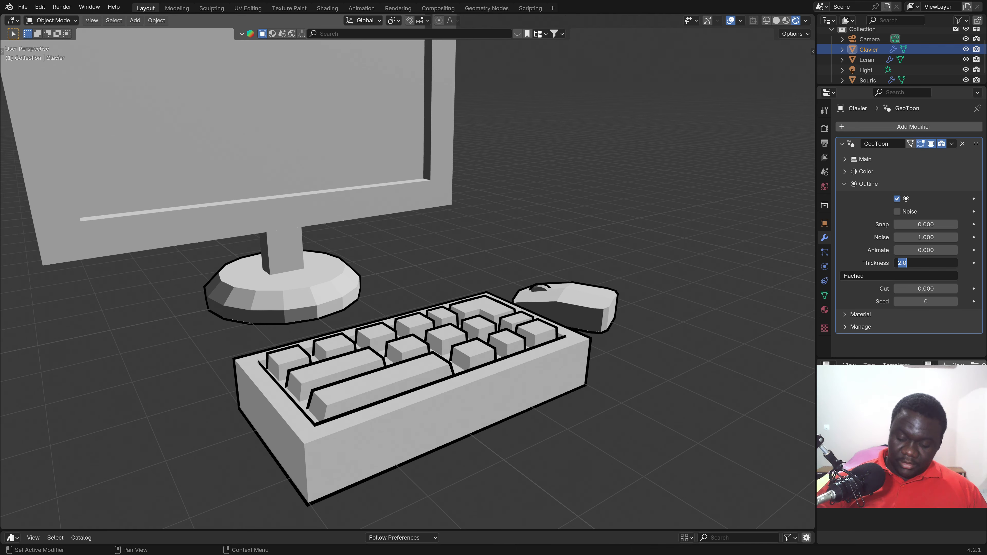
type("5")
key("Return")
scroll(421, 309, "down", 2)
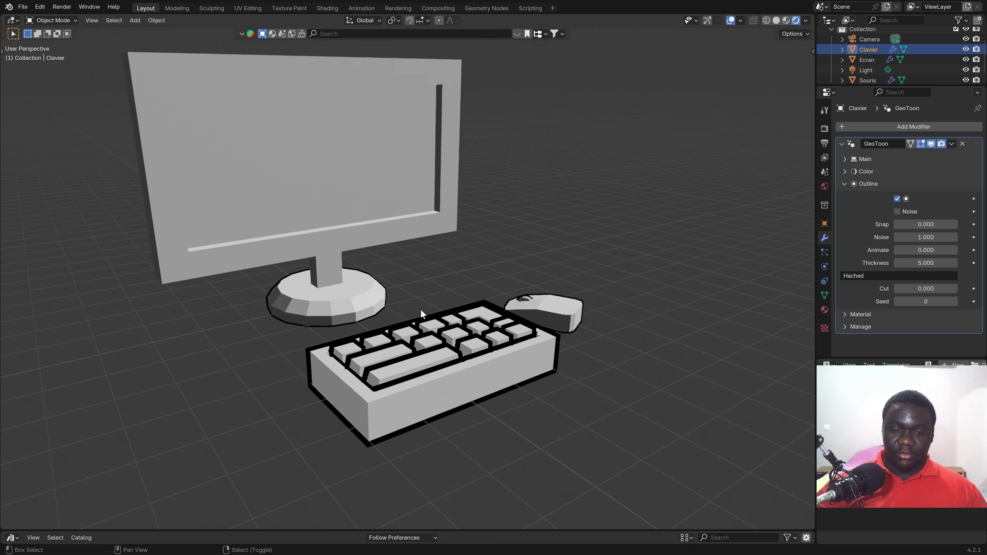
middle_click_drag(421, 310, 432, 324)
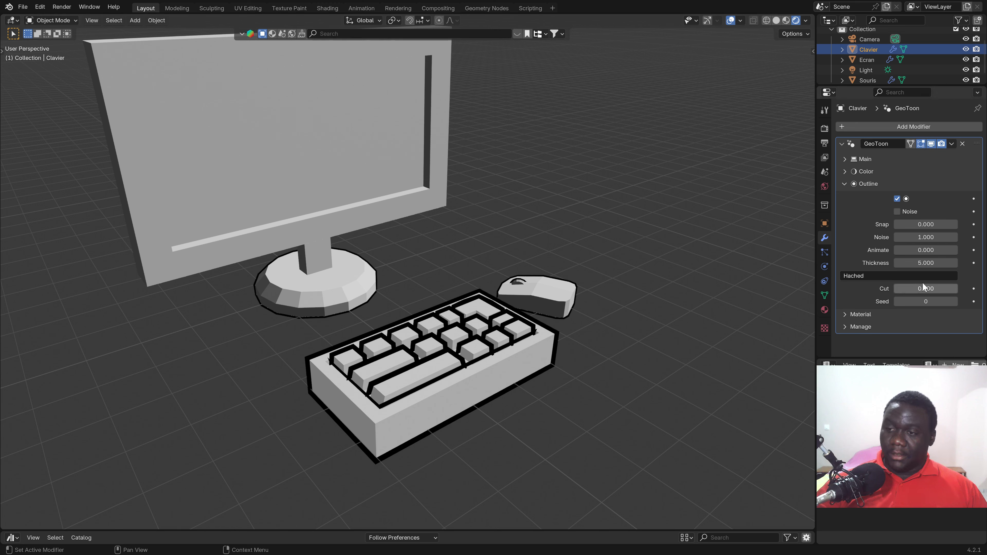
double_click(926, 263)
type("4.000")
key("Return")
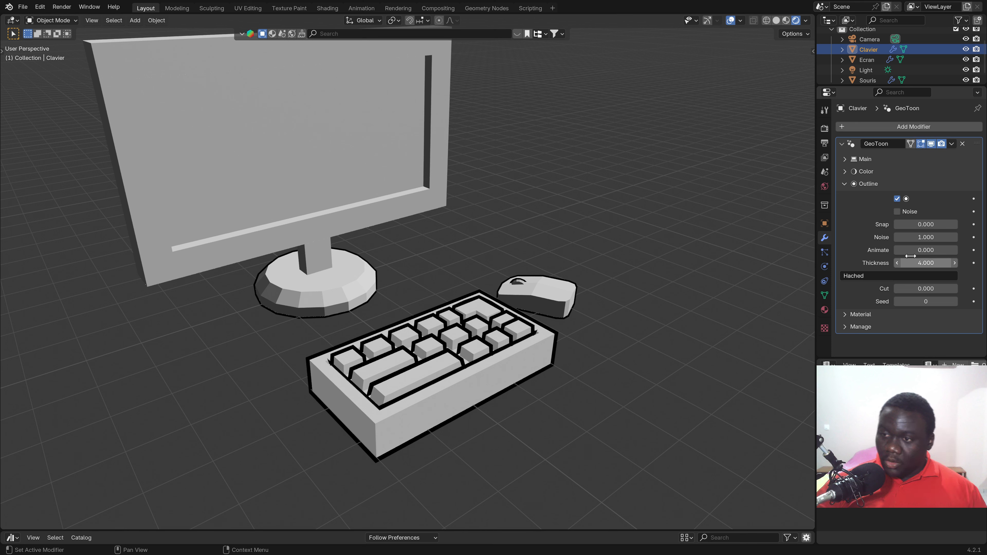
Turn on outline noise and set the Cut to 0.2
left_click(900, 208)
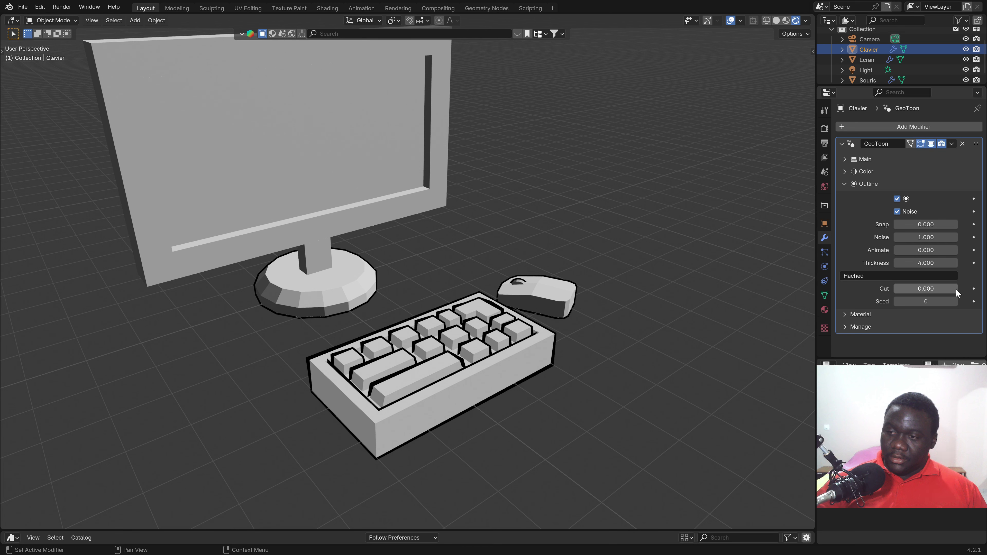
left_click_drag(899, 289, 923, 289)
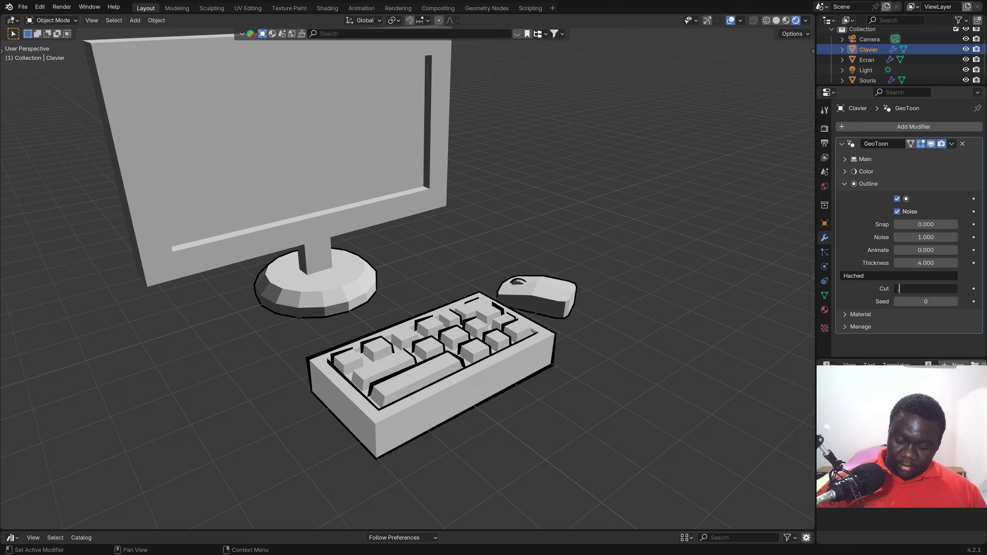
type("0.2")
key("Return")
mouse_move(524, 272)
middle_mouse_down()
mouse_move(386, 314)
mouse_move(371, 298)
mouse_move(347, 320)
mouse_move(522, 306)
middle_mouse_up()
Compare the outline with noise off and cut 0, keeping noise on and cut 0.2
left_click(898, 212)
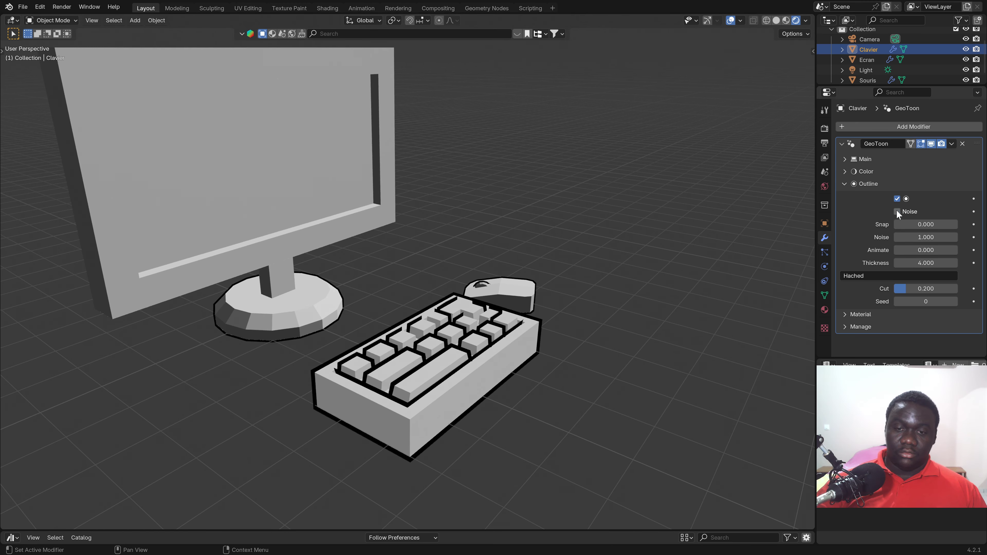
left_click(897, 212)
left_click_drag(900, 288, 863, 288)
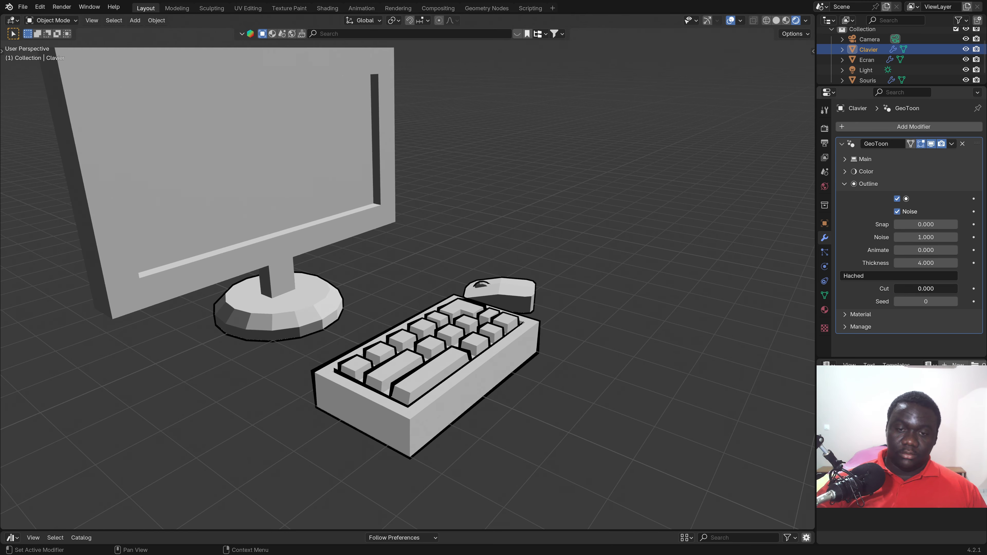
key("ctrl+z")
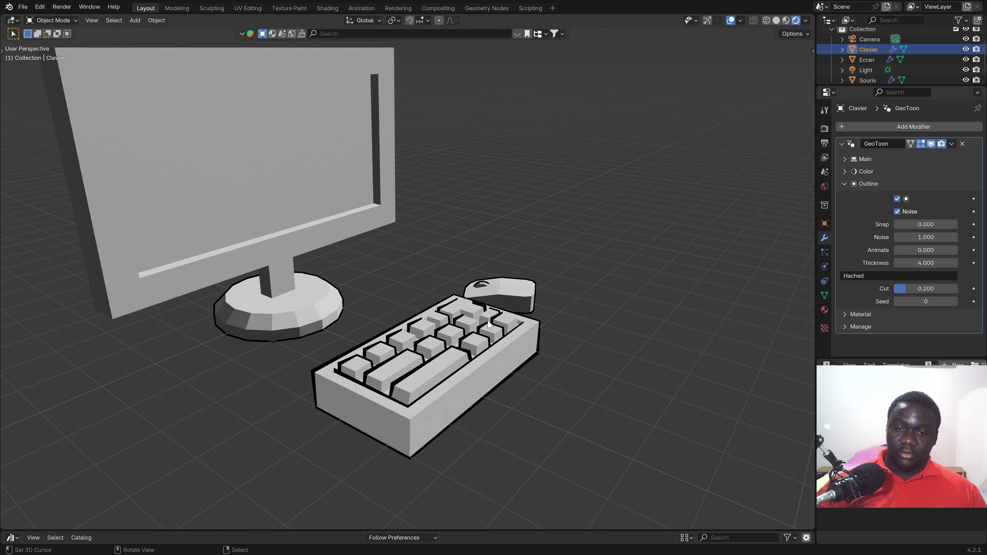
mouse_move(447, 331)
middle_mouse_down()
mouse_move(478, 341)
mouse_move(608, 325)
middle_mouse_up()
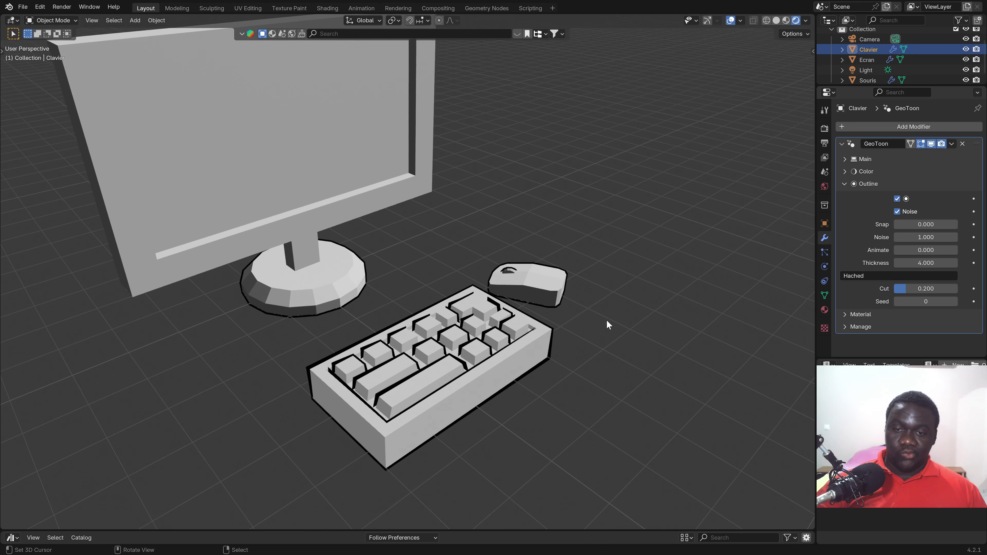
left_click(844, 185)
Open GeoToon's Main settings and enable edge splitting at sharp edges
left_click(846, 170)
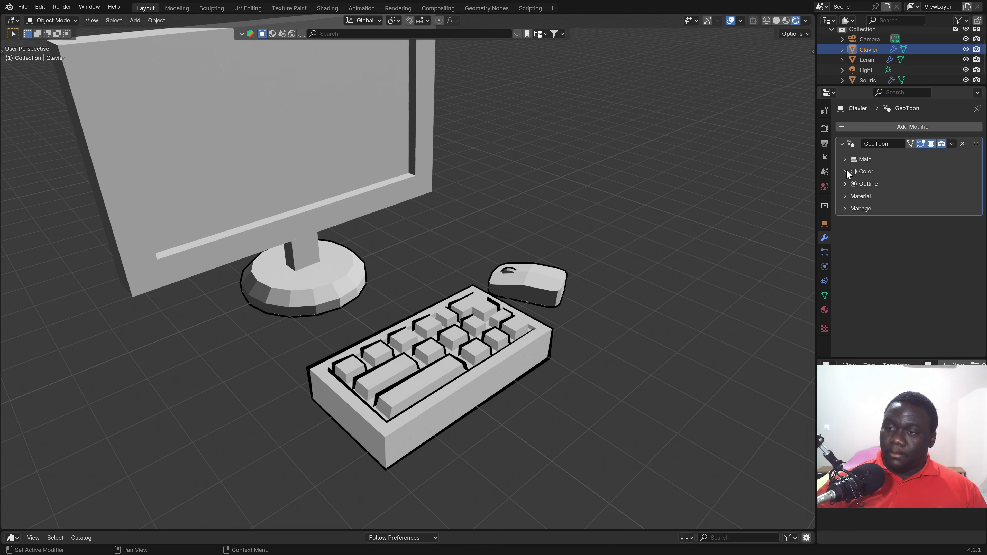
left_click(847, 160)
left_click(898, 200)
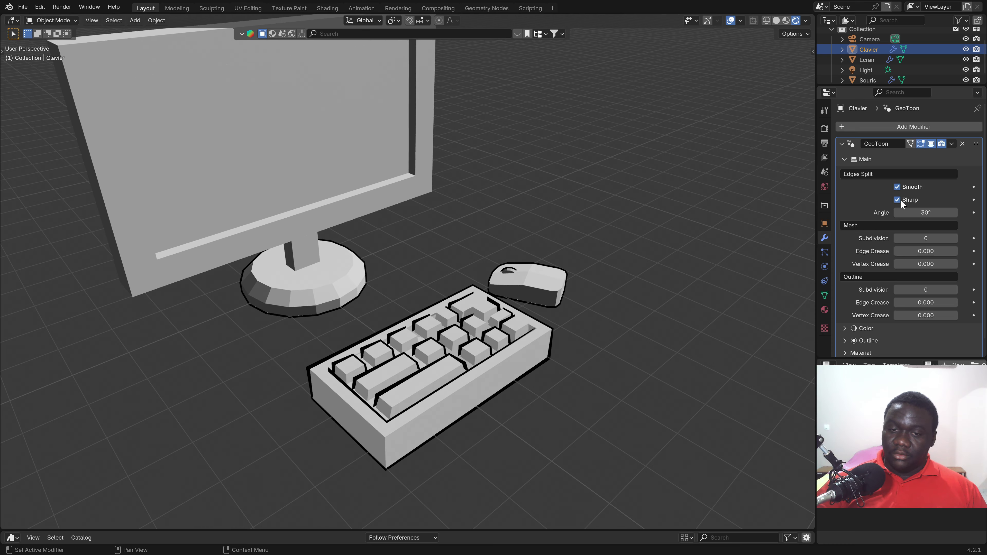
mouse_move(389, 272)
middle_mouse_down()
mouse_move(417, 403)
mouse_move(543, 319)
mouse_move(556, 323)
middle_mouse_up()
Set the edge split angle to 100°, compare Sharp off and on, then select the mouse
left_click_drag(925, 213, 941, 212)
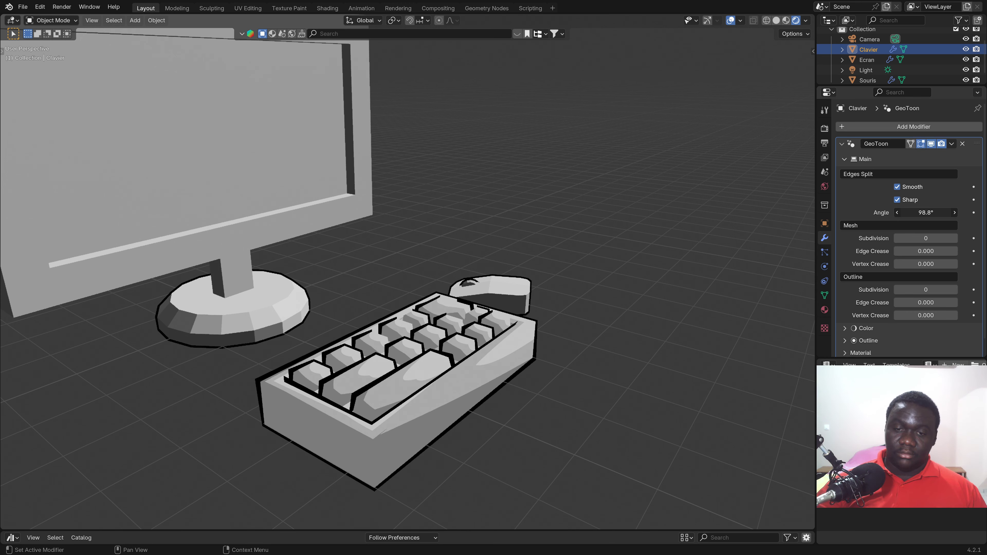
left_click(926, 213)
type("1")
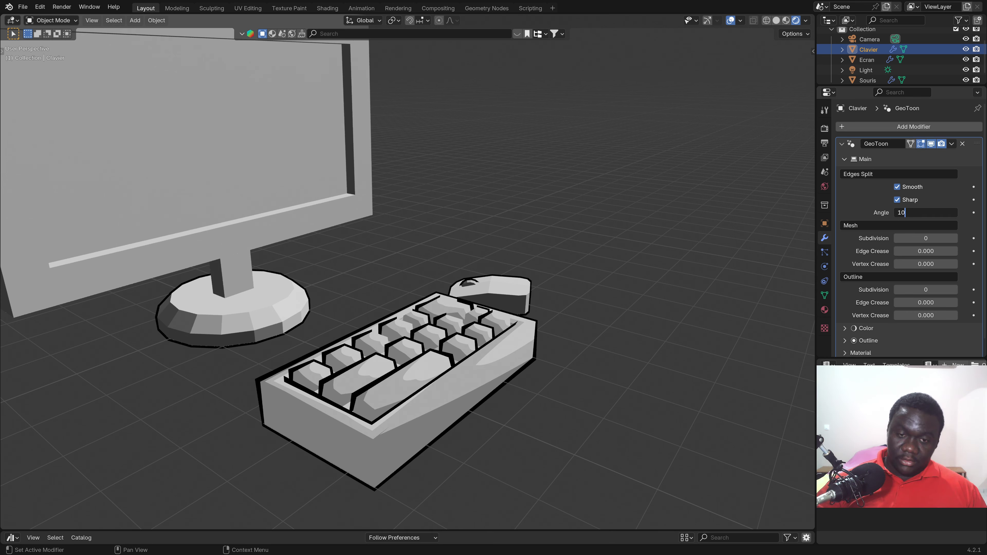
type("0")
key("Return")
mouse_move(408, 350)
middle_mouse_down()
mouse_move(439, 375)
mouse_move(466, 362)
middle_mouse_up()
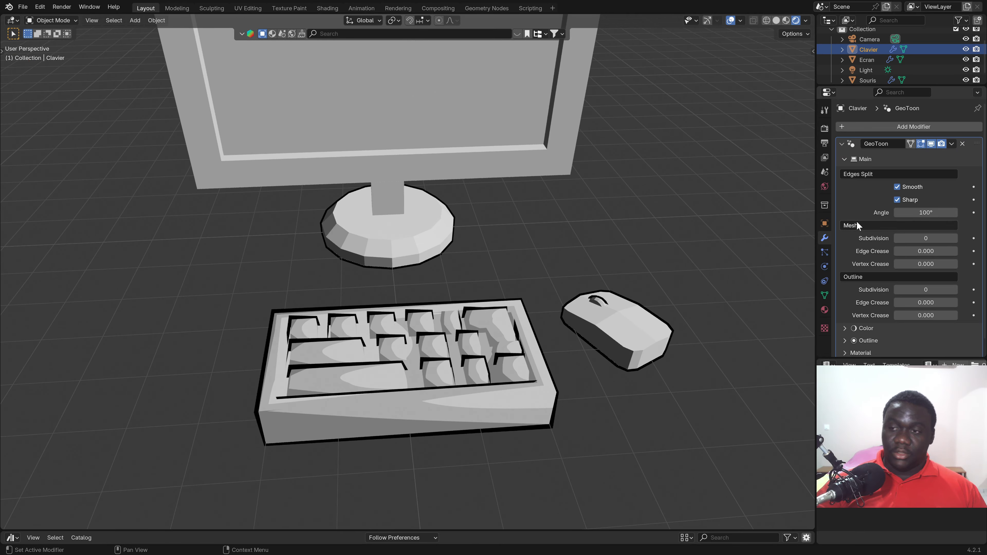
left_click(898, 187)
mouse_move(457, 320)
middle_mouse_down()
mouse_move(441, 299)
mouse_move(546, 313)
mouse_move(450, 390)
mouse_move(394, 368)
mouse_move(497, 347)
mouse_move(460, 364)
mouse_move(598, 313)
middle_mouse_up()
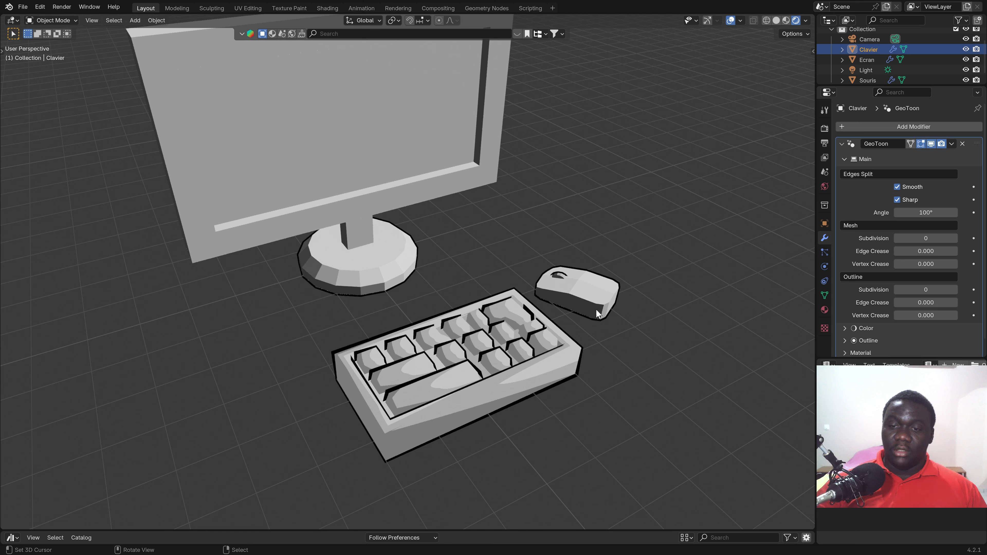
left_click(604, 305)
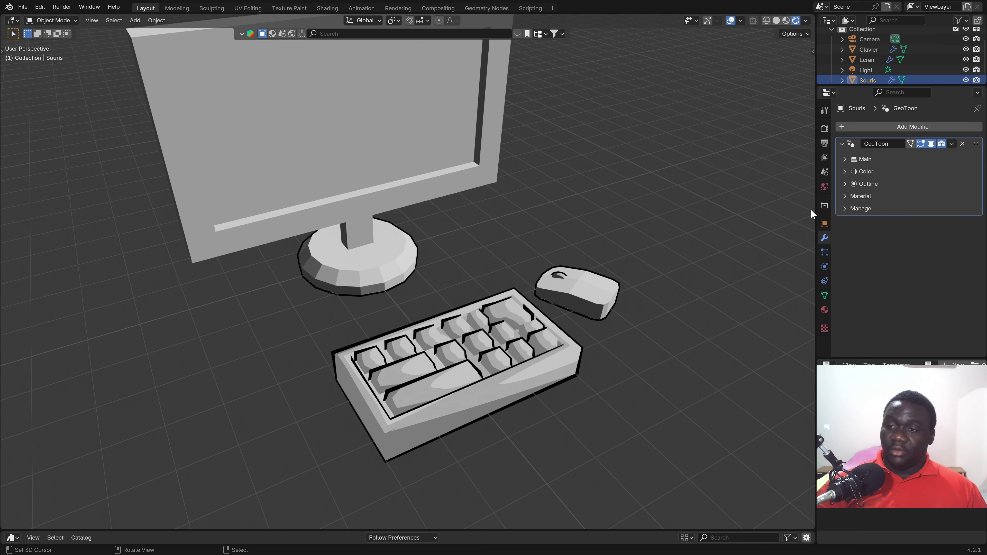
Give the keyboard's GeoToon outline Animate 5 and Snap 2, previewing the animation
left_click(846, 184)
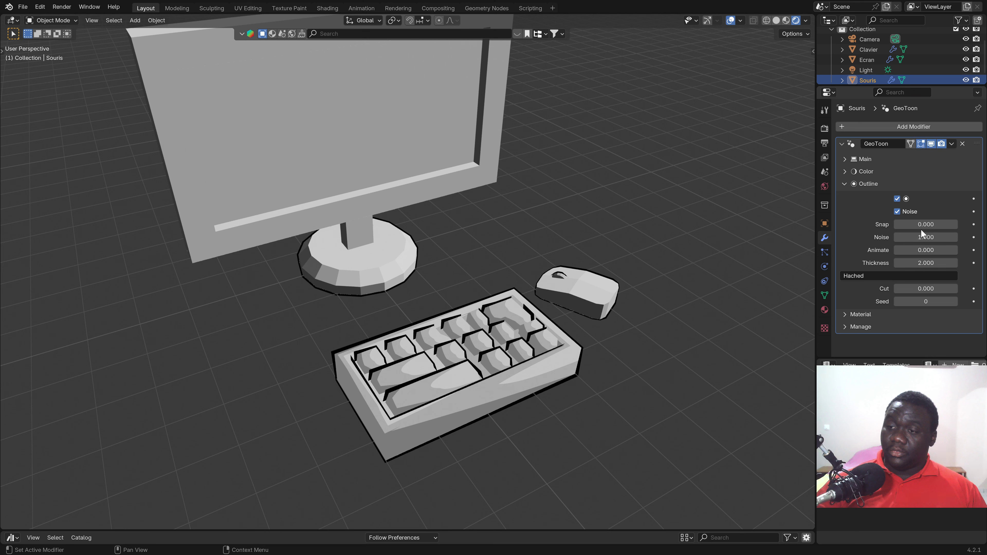
left_click(515, 376)
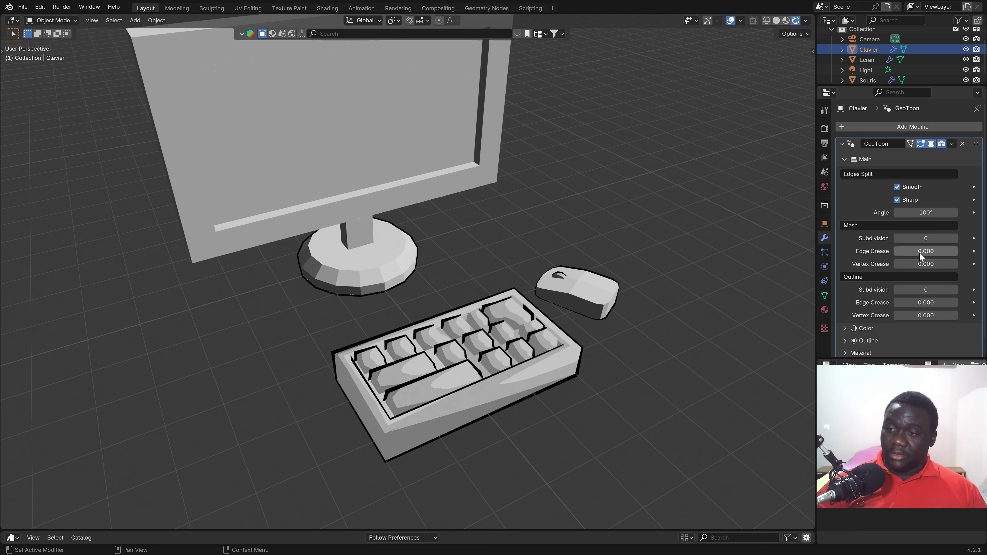
left_click(847, 161)
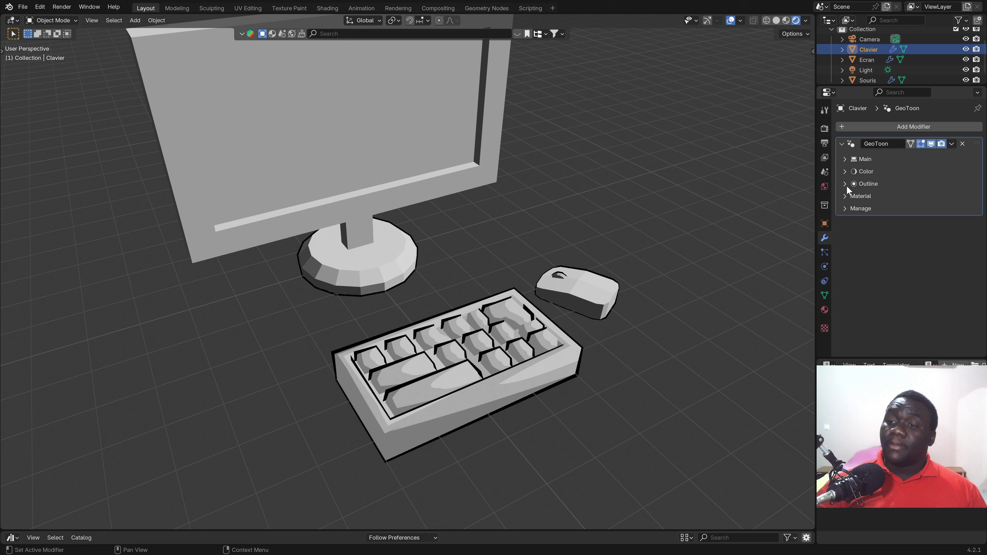
left_click(847, 185)
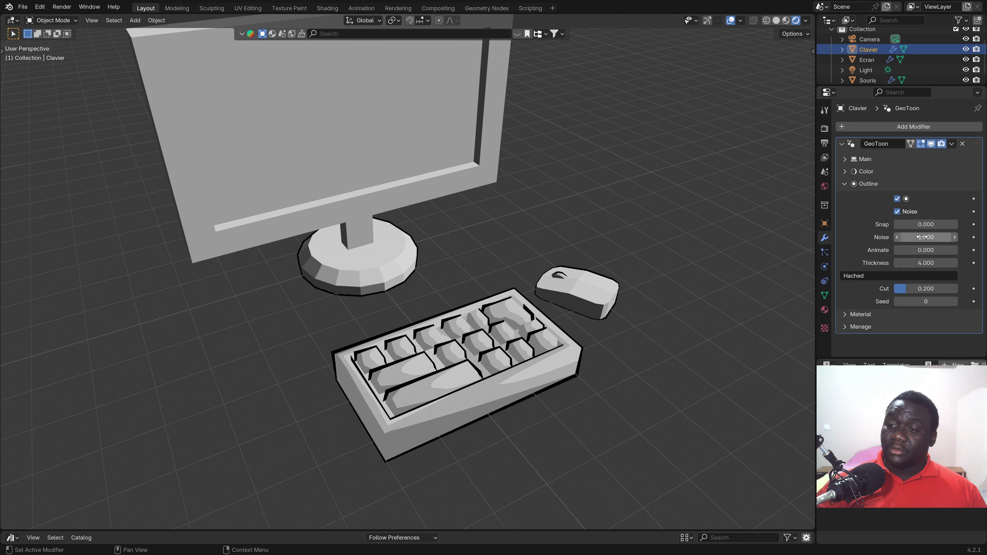
left_click(927, 250)
type("5")
key("Return")
key("space")
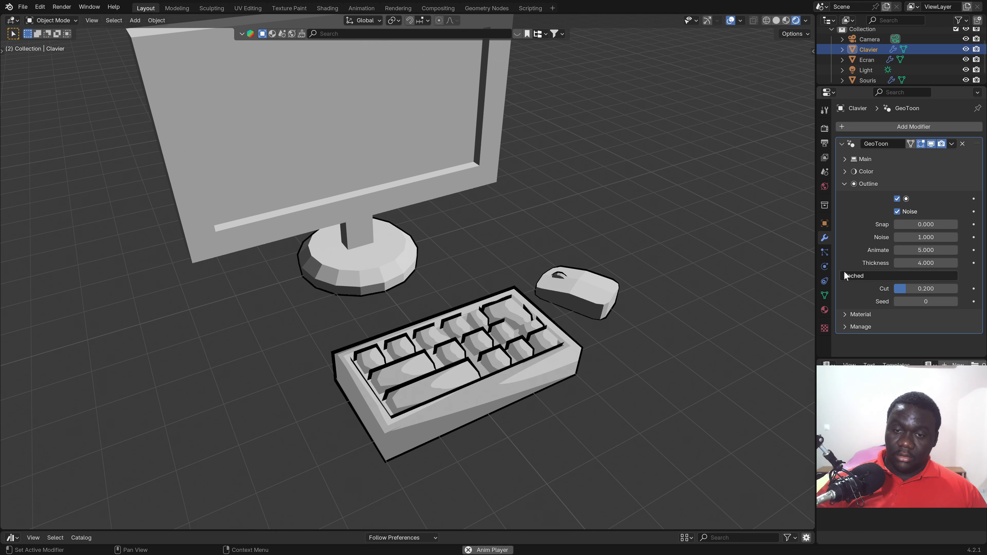
left_click(921, 224)
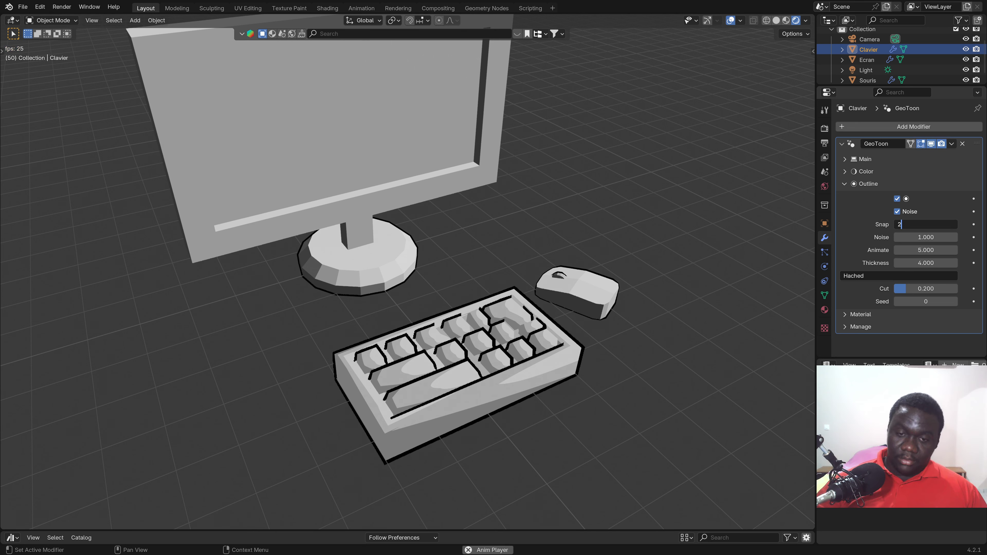
type("2")
key("Return")
mouse_move(479, 408)
middle_mouse_down()
mouse_move(444, 385)
mouse_move(473, 400)
mouse_move(419, 399)
mouse_move(466, 424)
middle_mouse_up()
key("space")
Save the file and toggle the keyboard's Smooth edge splitting to compare shading
key("ctrl+s")
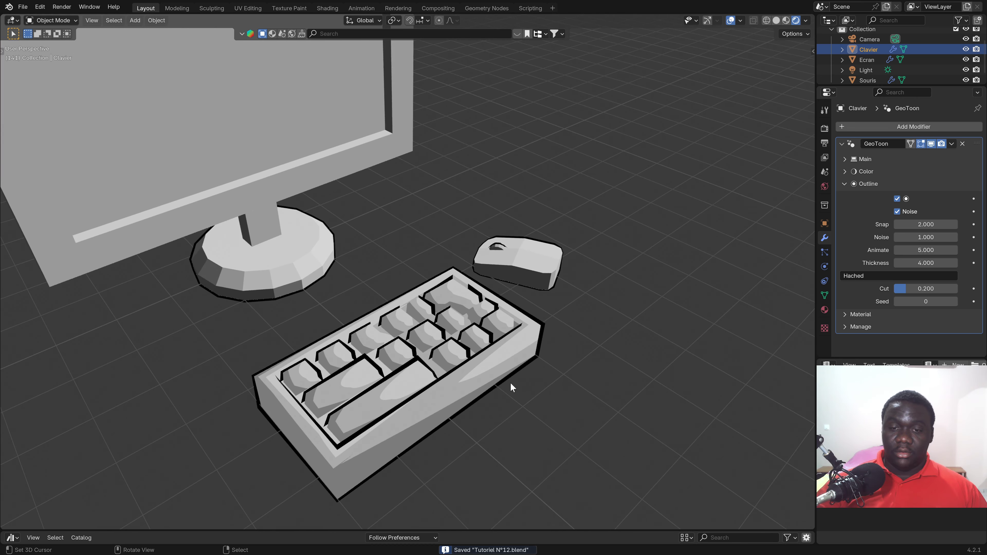
left_click(848, 184)
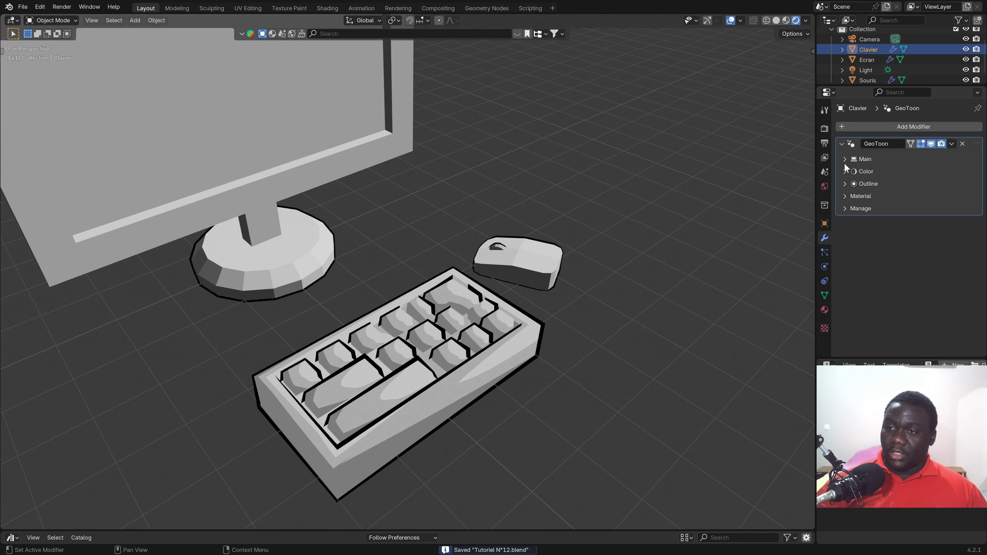
left_click(845, 160)
left_click(899, 186)
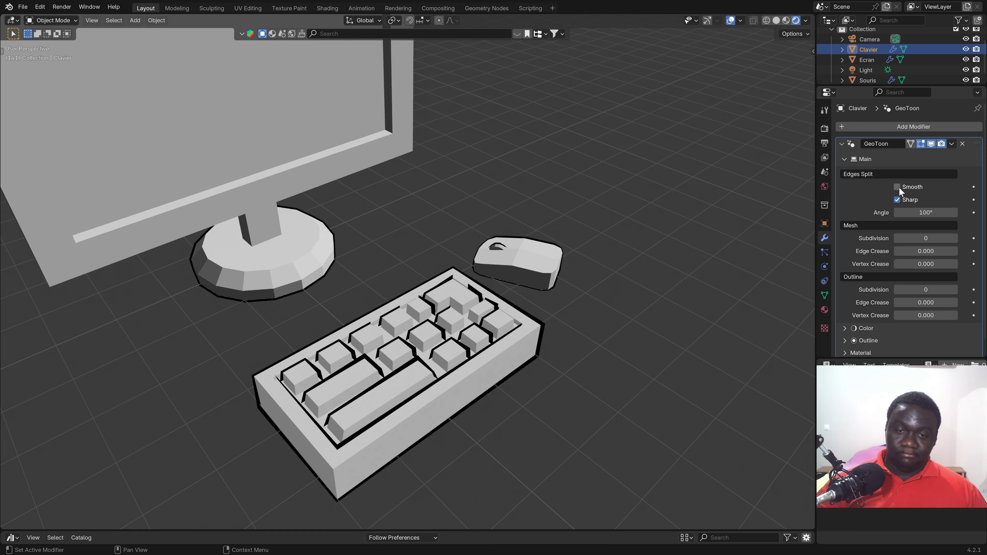
mouse_move(412, 369)
middle_mouse_down()
mouse_move(570, 314)
mouse_move(599, 335)
middle_mouse_up()
Set the mouse's GeoToon outline Snap to 2 and Animate to 5
left_click(579, 300)
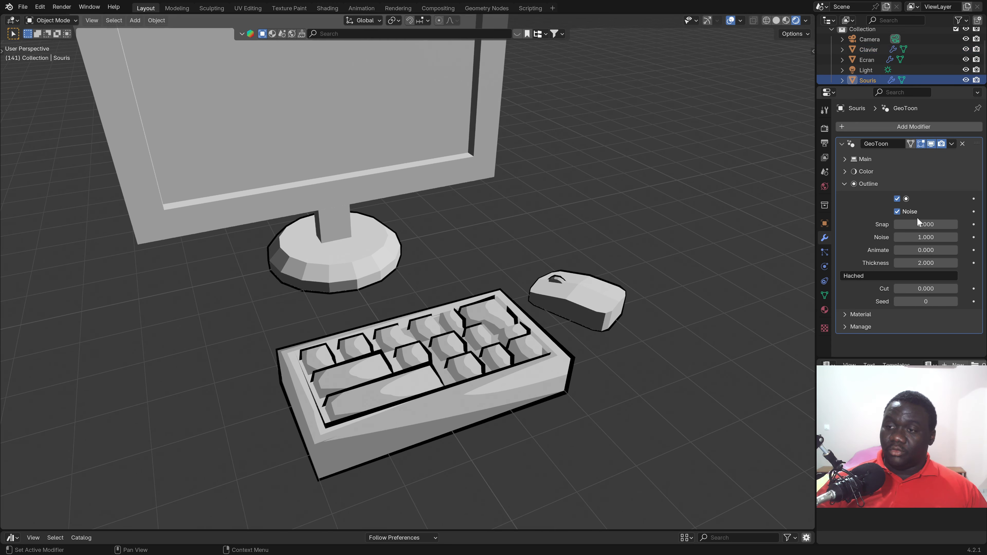
left_click(926, 225)
type("2")
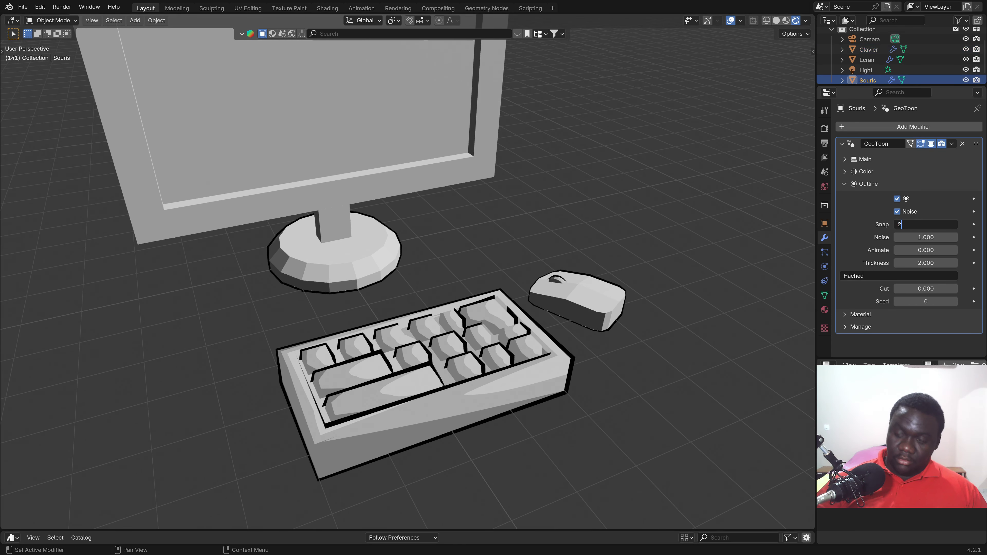
key("Return")
left_click(926, 250)
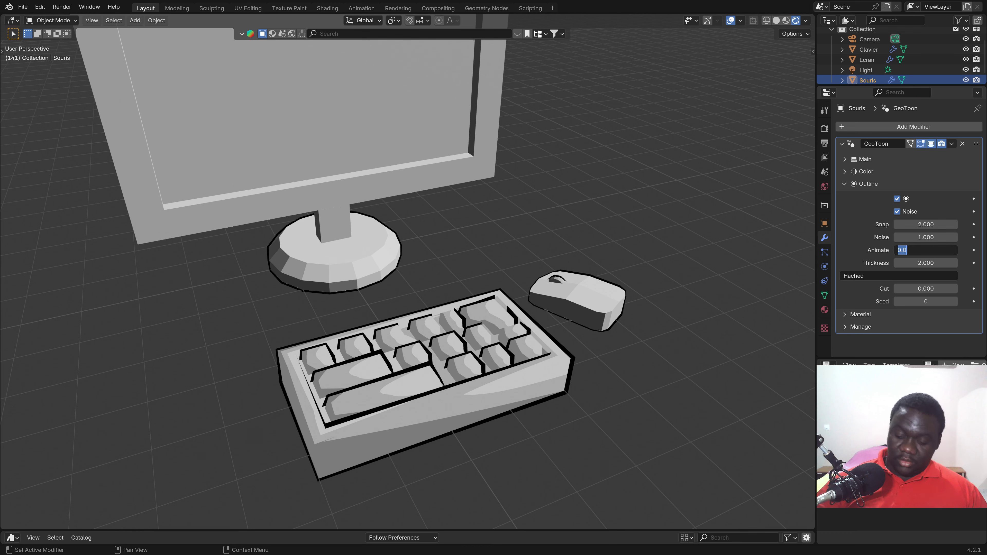
type("5")
key("Return")
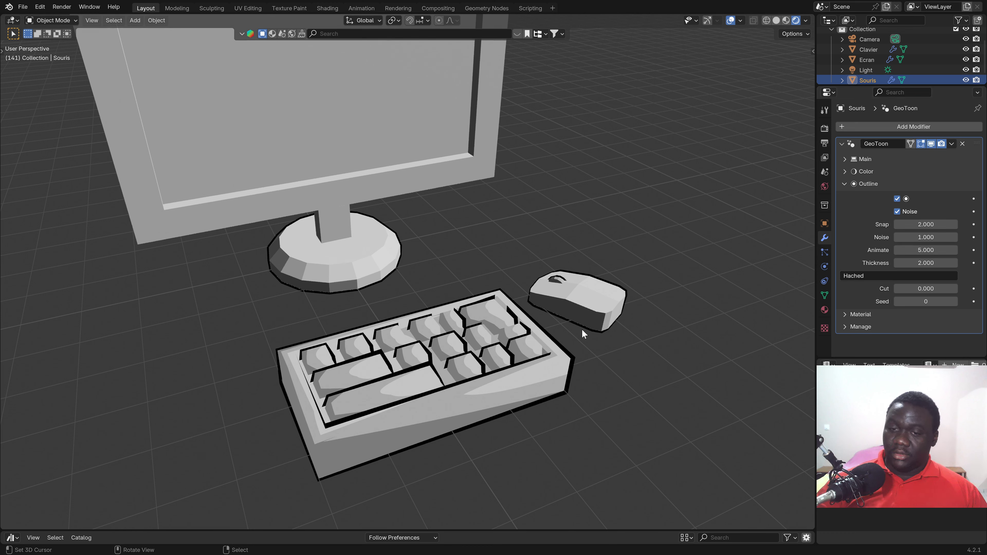
Check the keyboard's outline values, then set the mouse's outline Thickness to 4
left_click(551, 356)
left_click(843, 159)
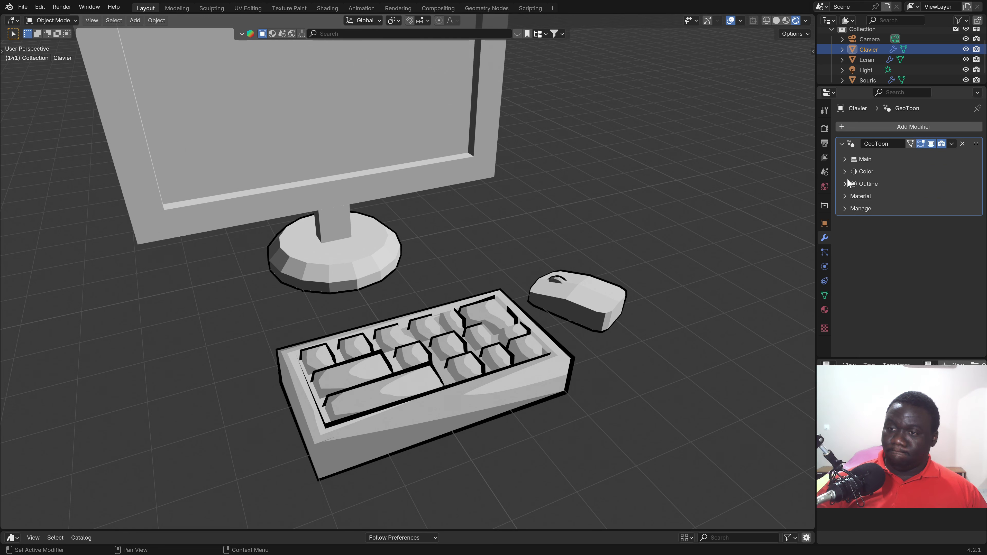
left_click(846, 184)
left_click(575, 302)
left_click(845, 184)
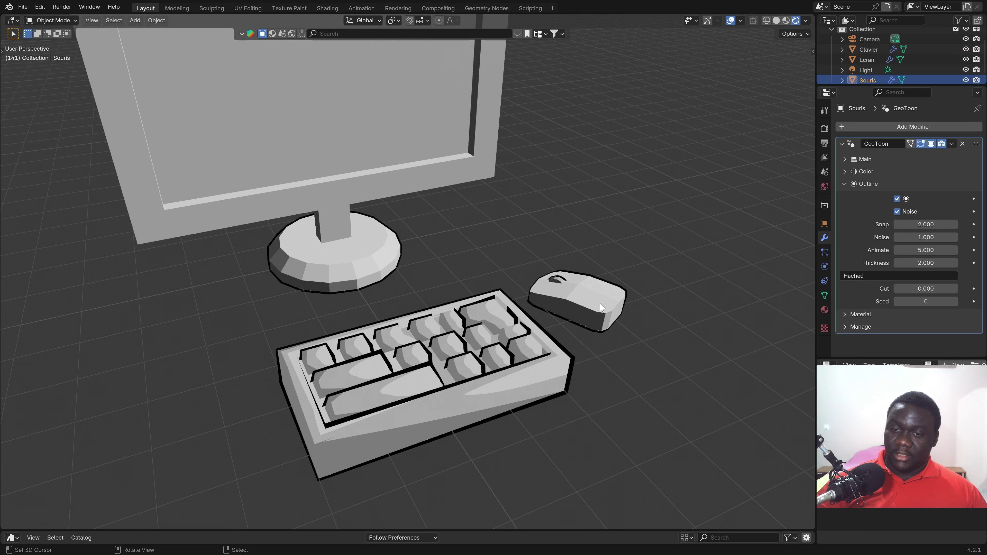
left_click(923, 264)
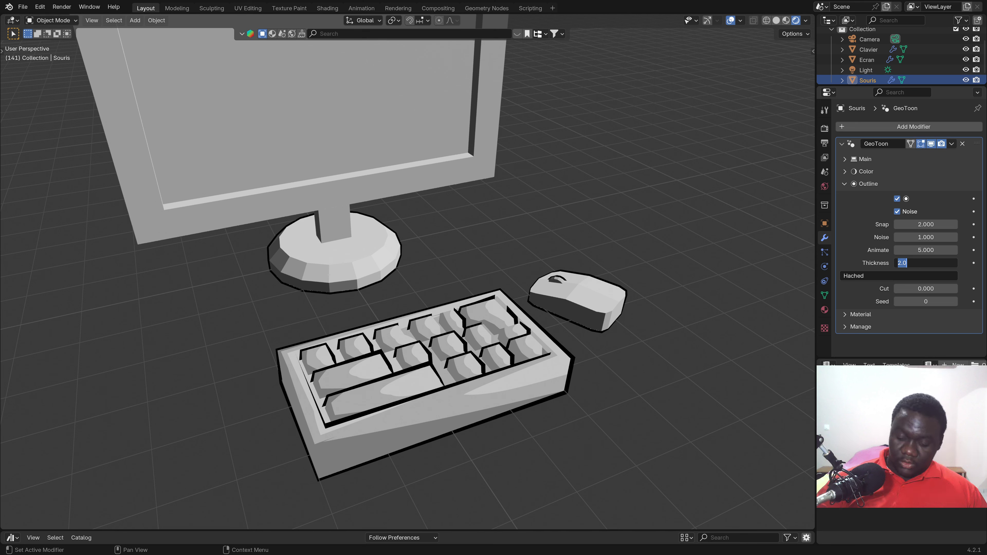
type("4")
key("Return")
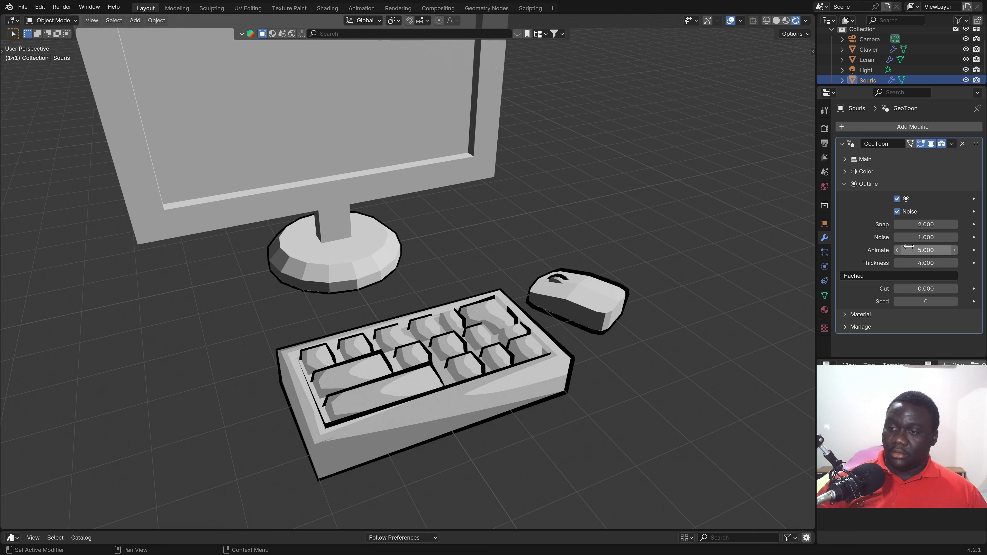
Set the mouse's hatched outline Cut to 0.2
left_click(921, 288)
type(".1")
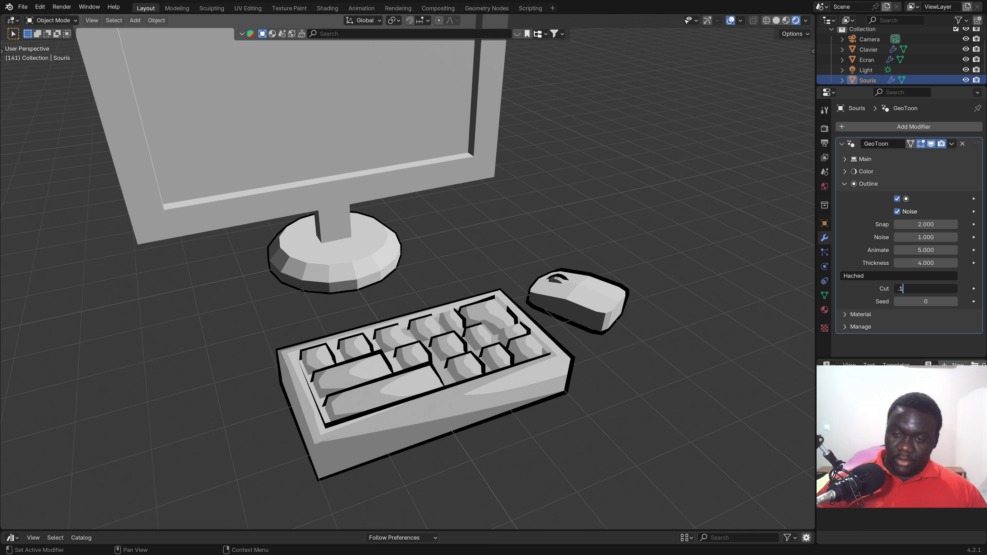
key("Return")
left_click(923, 289)
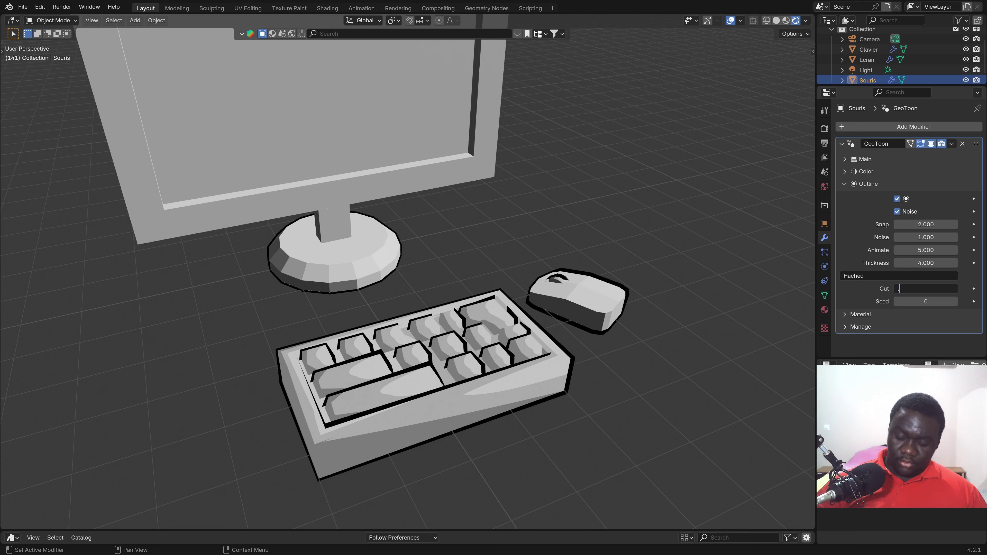
type(".2")
key("Return")
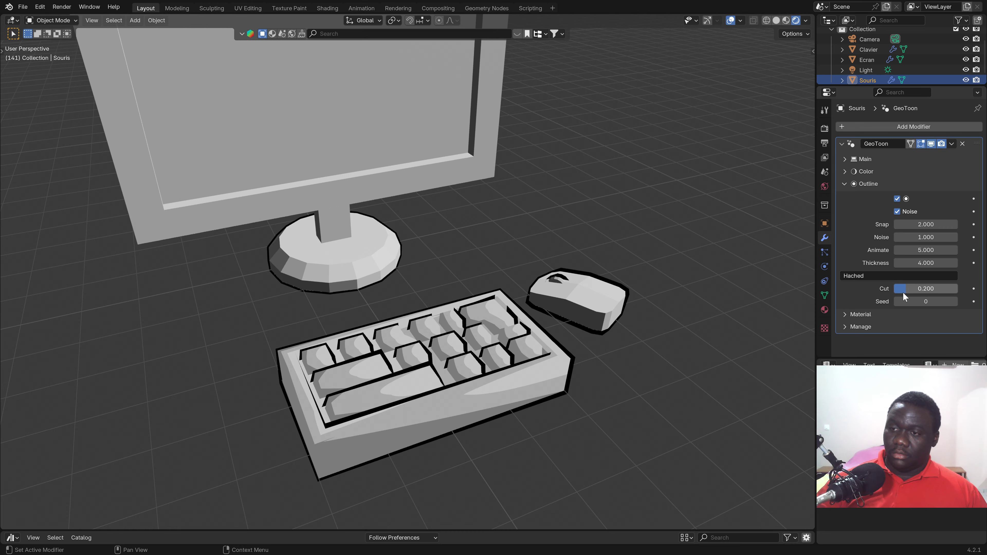
left_click_drag(906, 288, 928, 288)
key("ctrl+z")
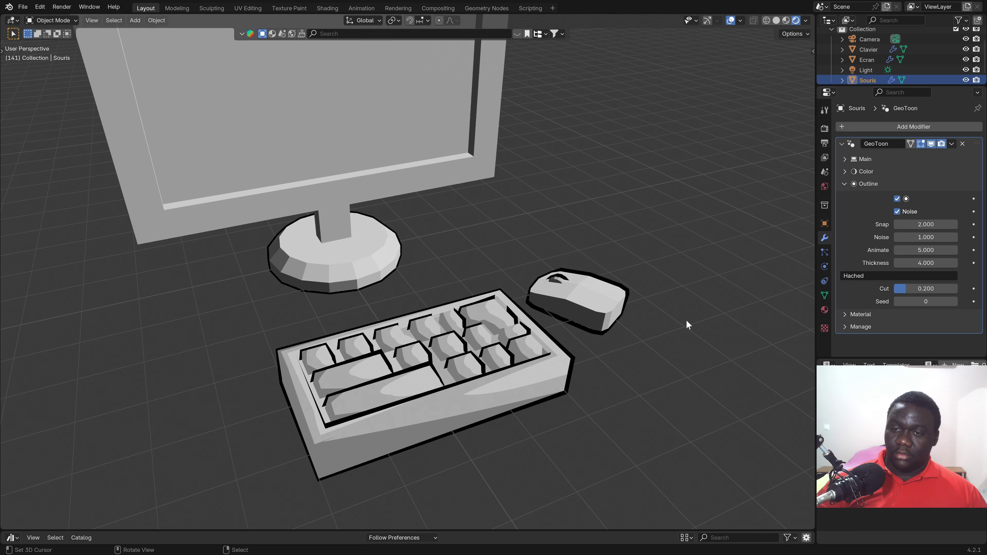
Play the animation to preview the mouse's noisy outline
middle_click_drag(688, 326, 617, 320)
key("space")
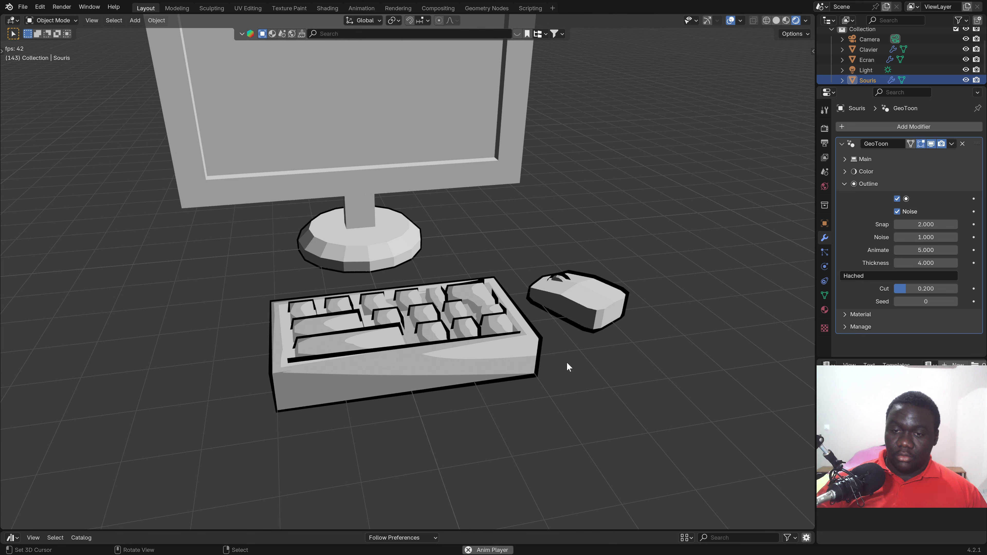
middle_click_drag(565, 365, 619, 368)
key("space")
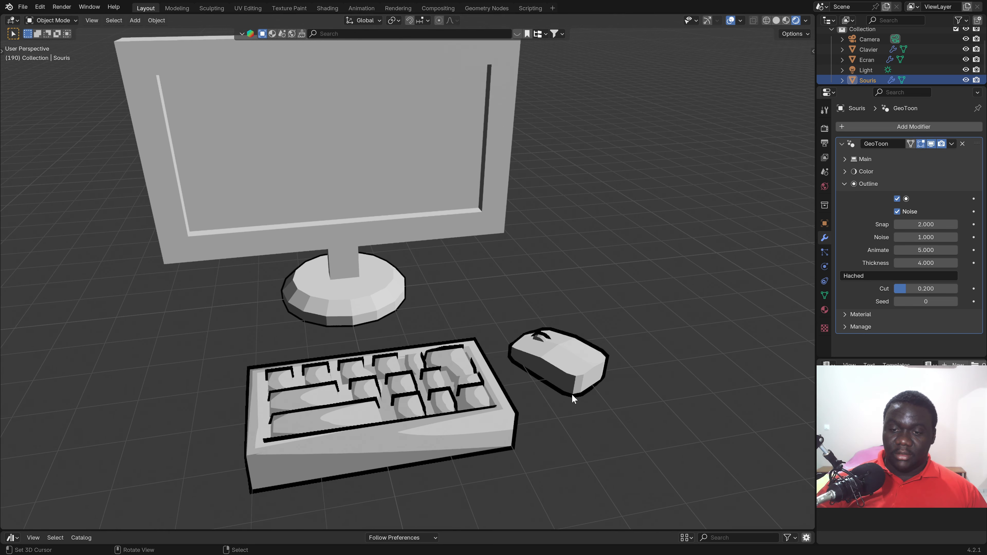
left_click(855, 183)
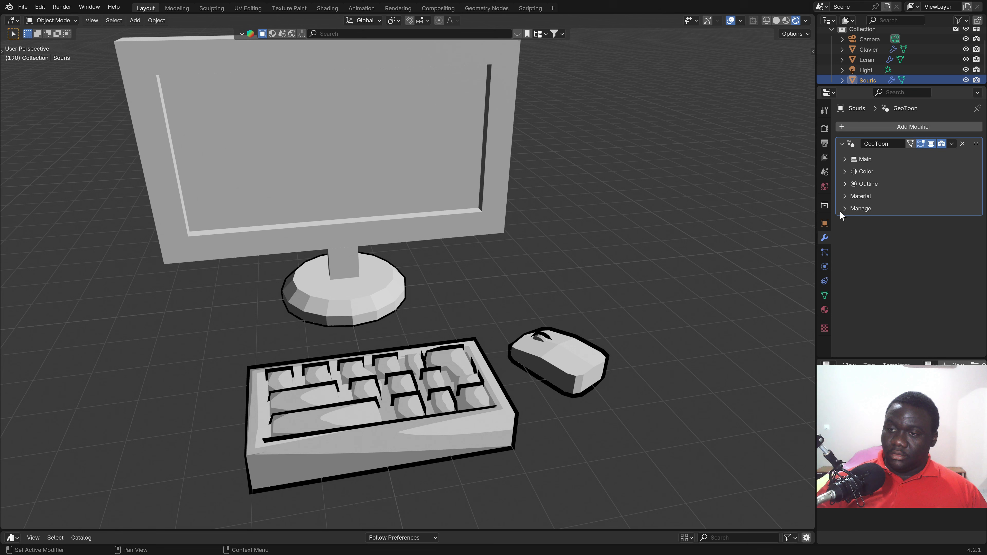
Drag the keyboard's ToonMat material onto the Souris mouse so both share it
left_click(824, 310)
left_click(493, 425)
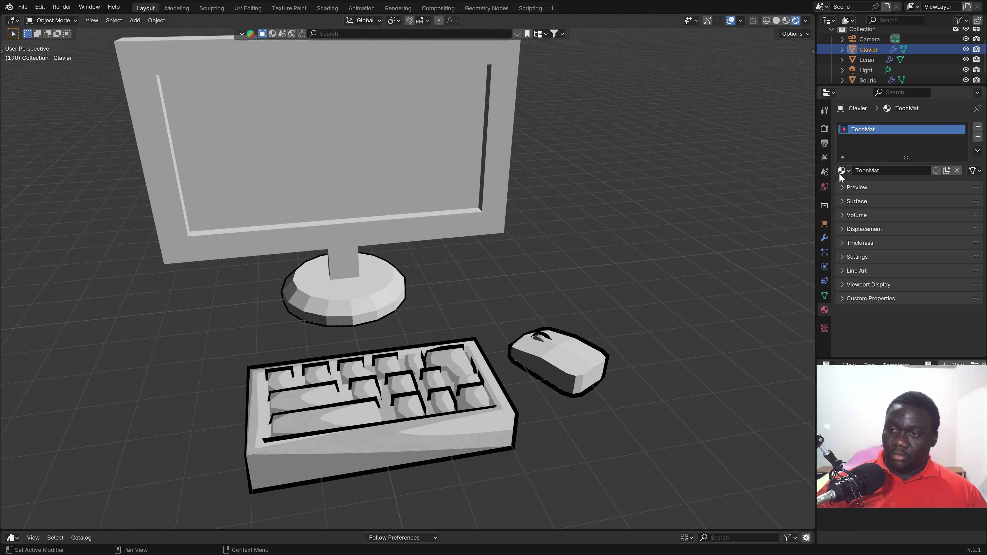
left_click(849, 171)
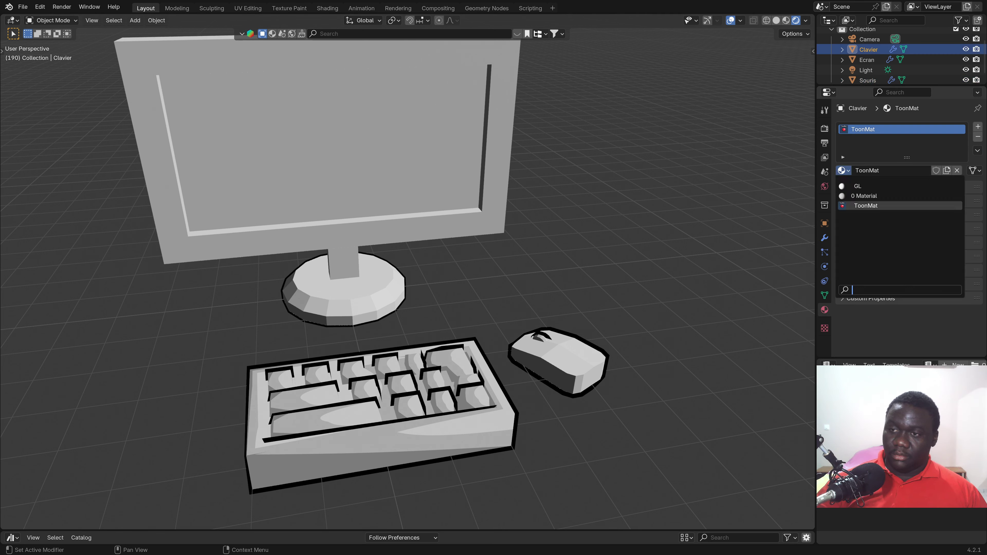
left_click(839, 172)
left_click_drag(843, 171, 579, 360)
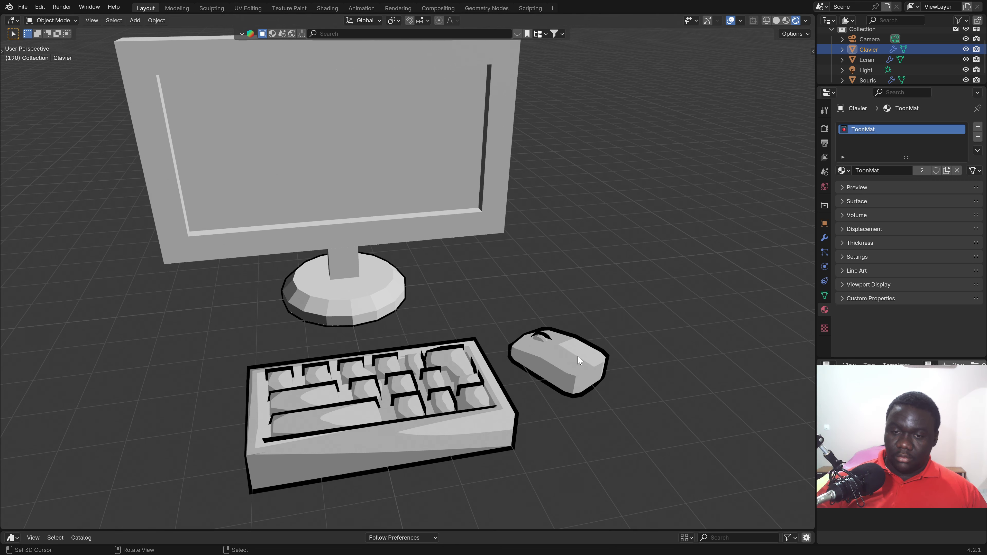
scroll(540, 364, "up", 3)
left_click(535, 359)
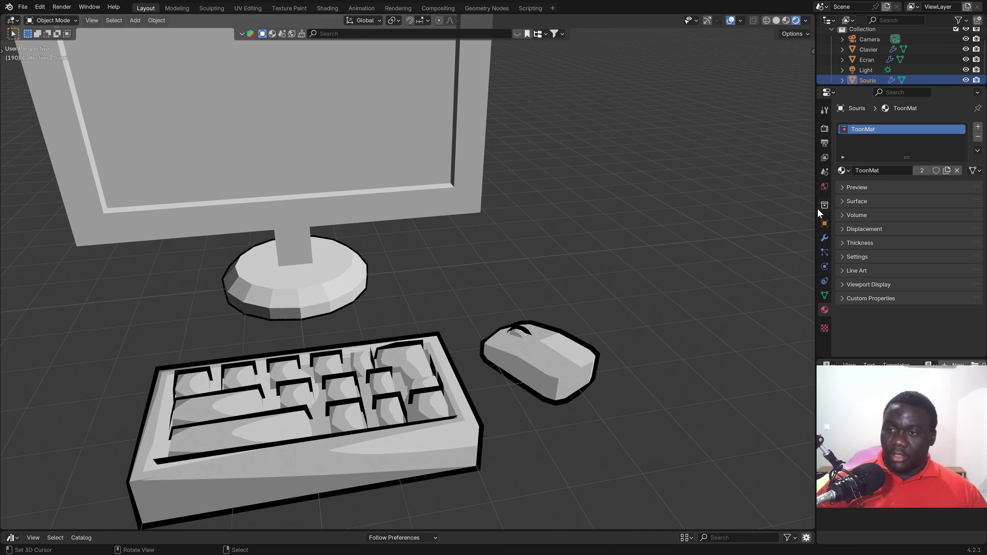
left_click(828, 238)
left_click(845, 159)
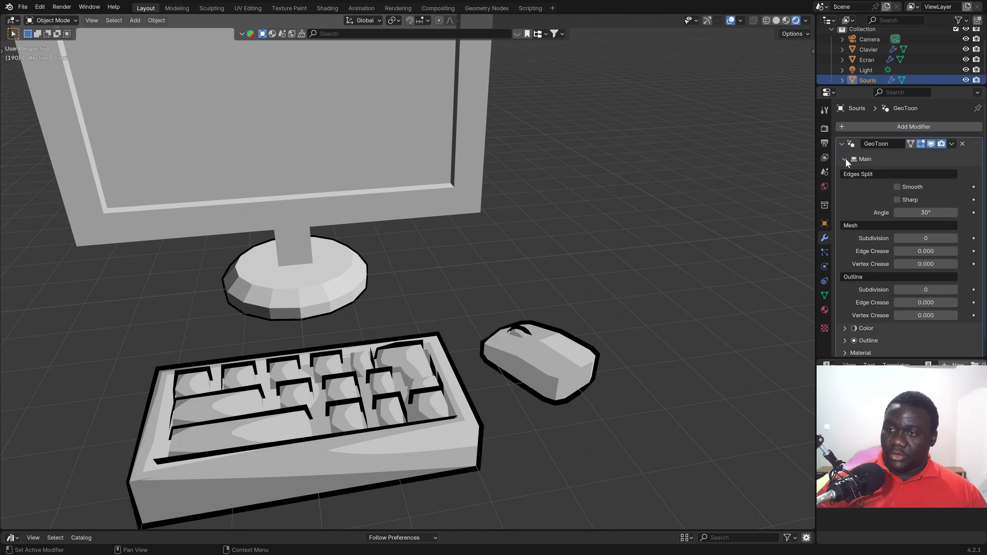
Enable Smooth and Sharp edge splitting on the mouse, comparing shading with Smooth off
left_click(898, 187)
double_click(925, 212)
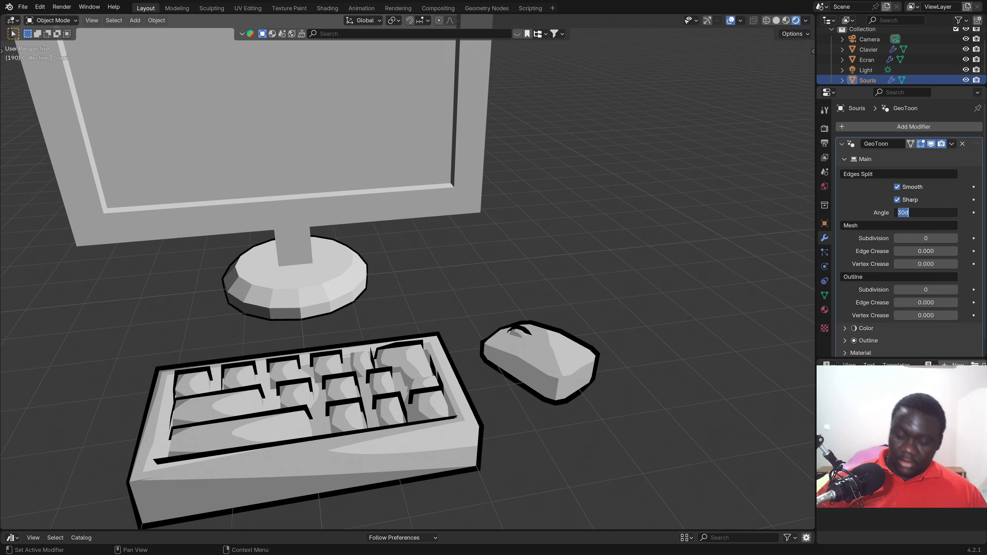
key("Return")
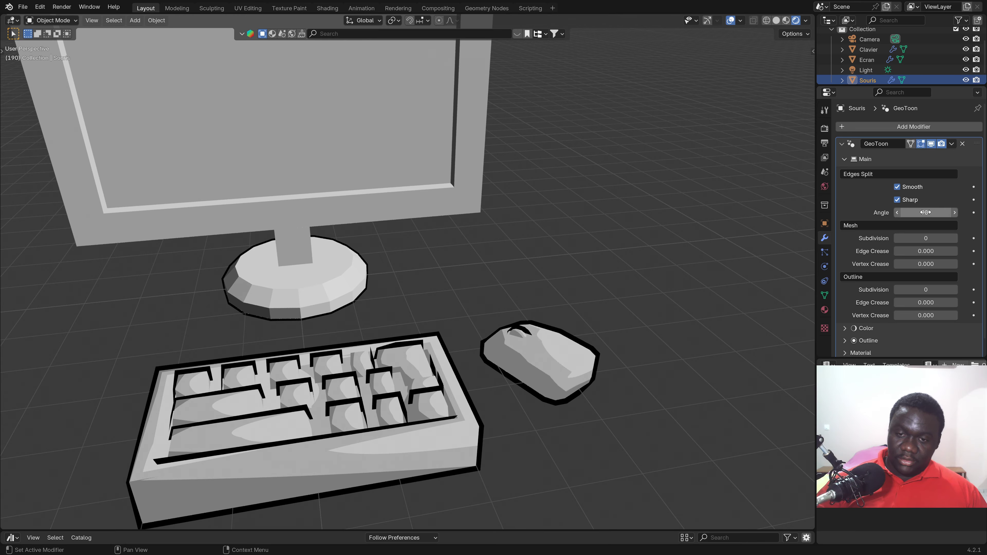
mouse_move(569, 353)
middle_mouse_down()
mouse_move(442, 328)
mouse_move(597, 358)
middle_mouse_up()
scroll(597, 357, "up", 3)
left_click(898, 187)
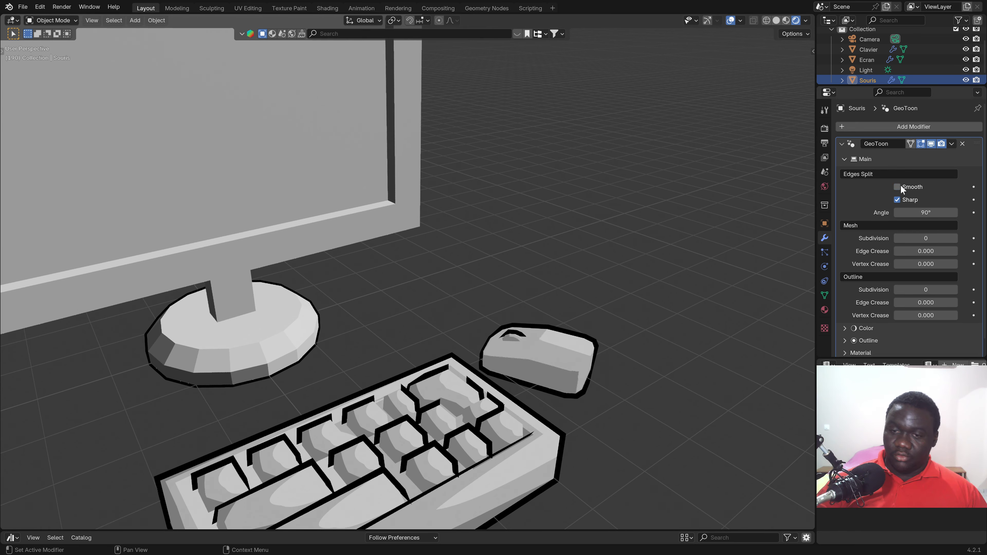
mouse_move(629, 343)
middle_mouse_down()
mouse_move(569, 308)
mouse_move(552, 353)
mouse_move(588, 329)
middle_mouse_up()
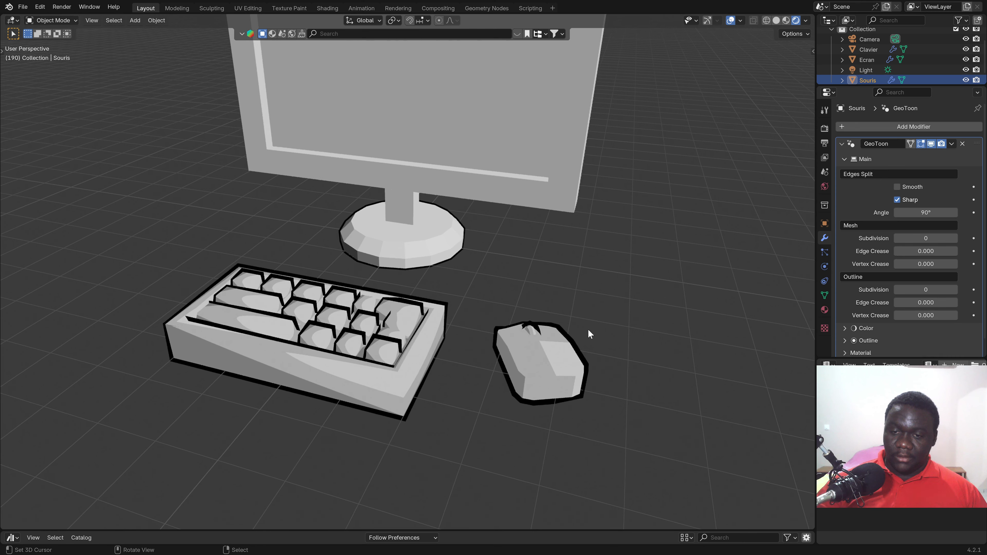
Turn Smooth back on and set the mouse's split angle to 90°
left_click(899, 188)
left_click(933, 213)
type("0")
key("Return")
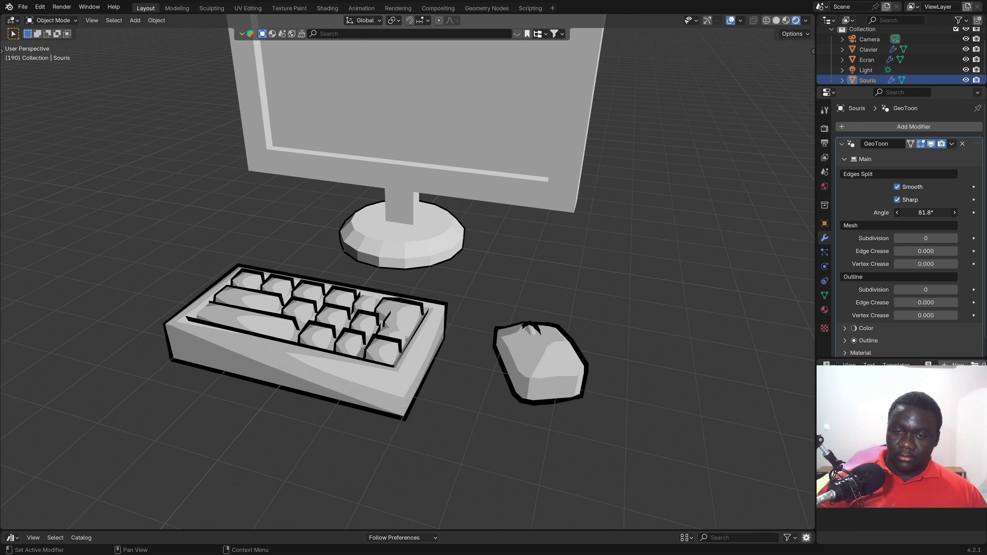
mouse_move(926, 212)
left_mouse_down()
mouse_move(937, 213)
mouse_move(921, 213)
left_mouse_up()
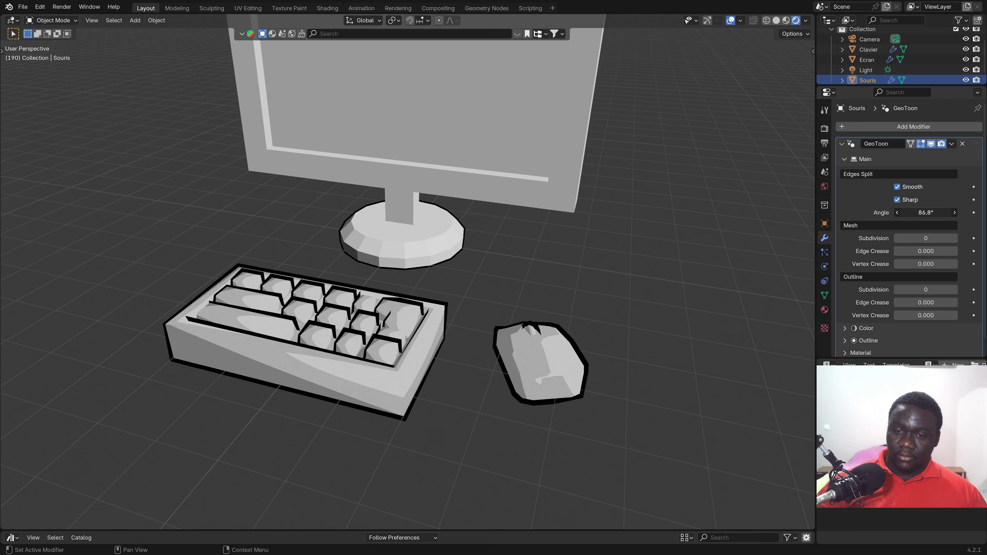
left_click(926, 213)
type("90")
key("Return")
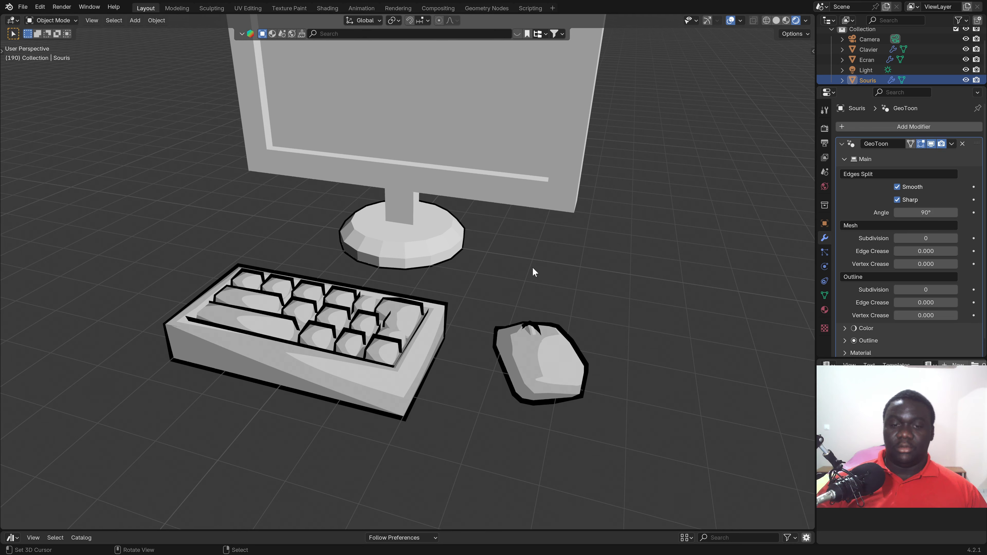
middle_click_drag(534, 272, 490, 350)
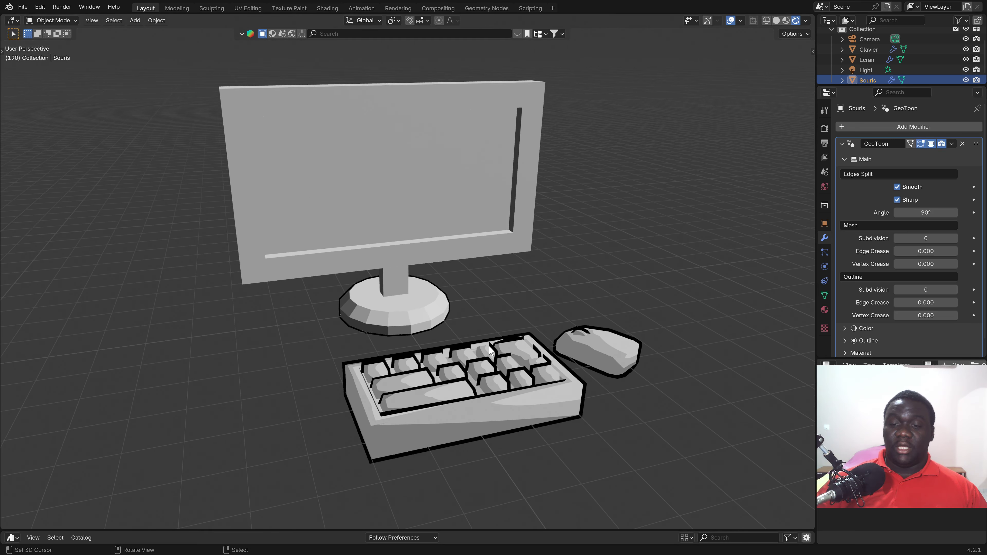
Play the animation and set the mouse's outline Cut to 0.3
key("space")
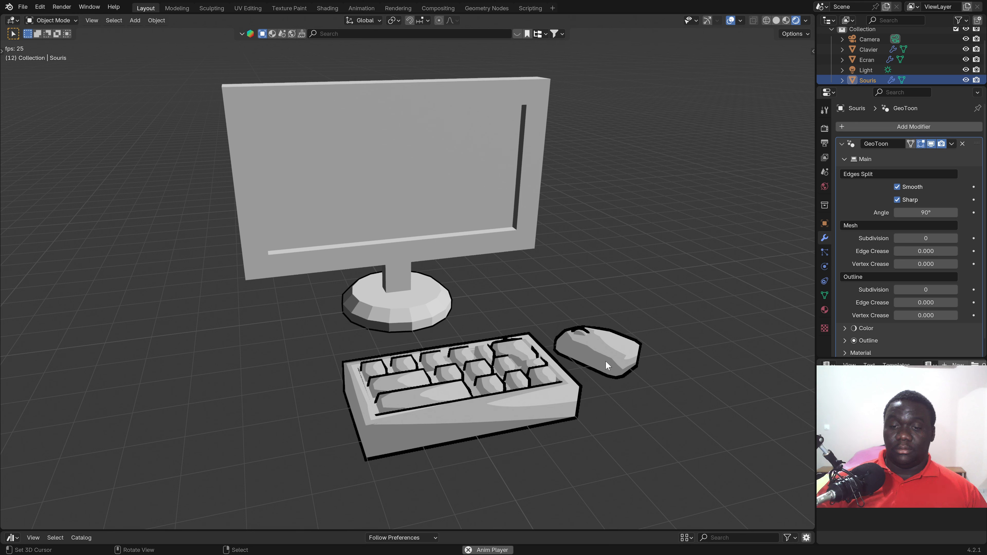
left_click(851, 159)
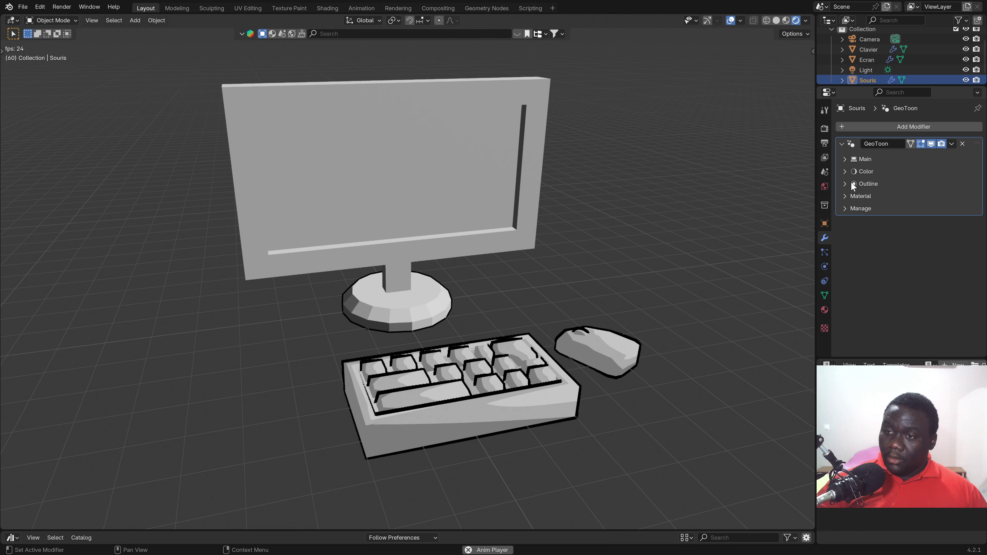
left_click(853, 184)
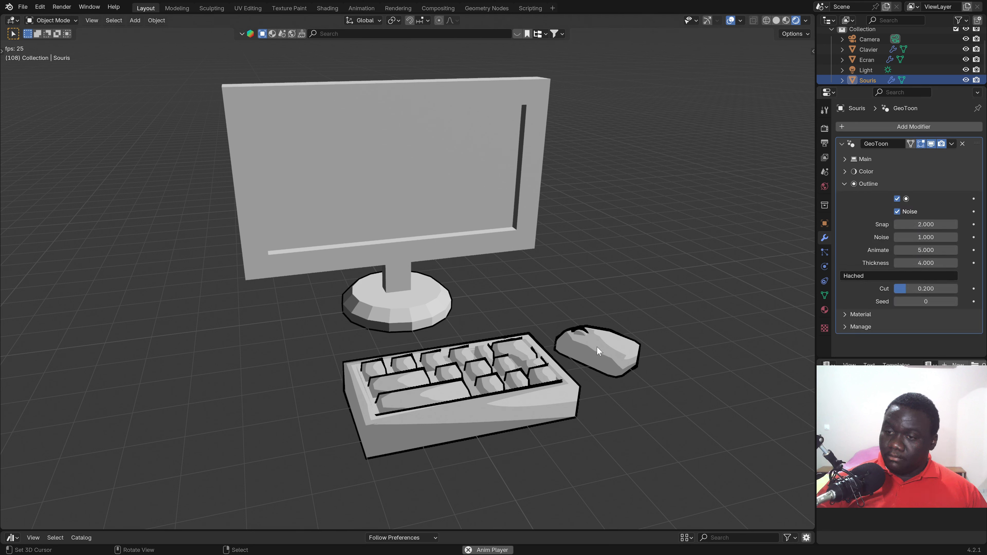
left_click_drag(926, 289, 941, 288)
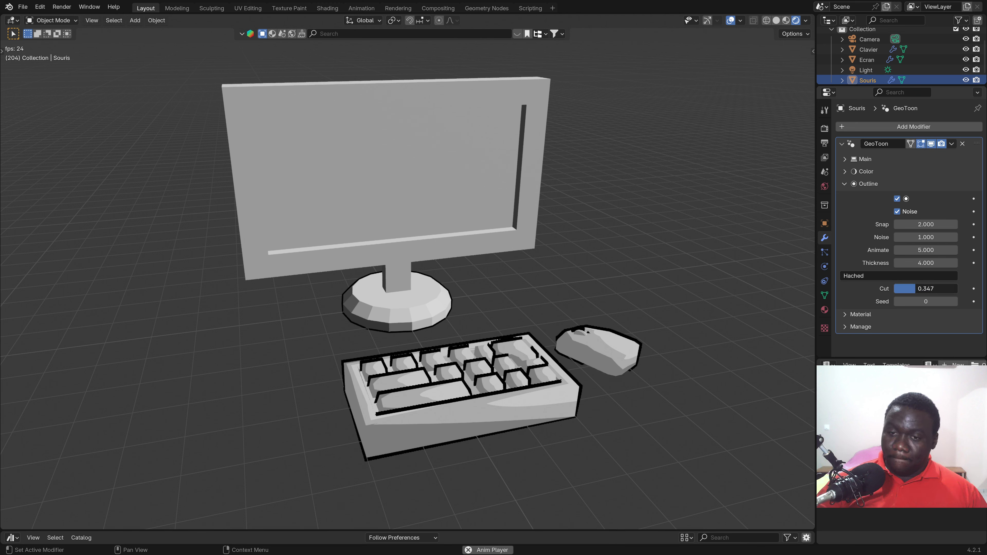
left_click(917, 288)
type(".3")
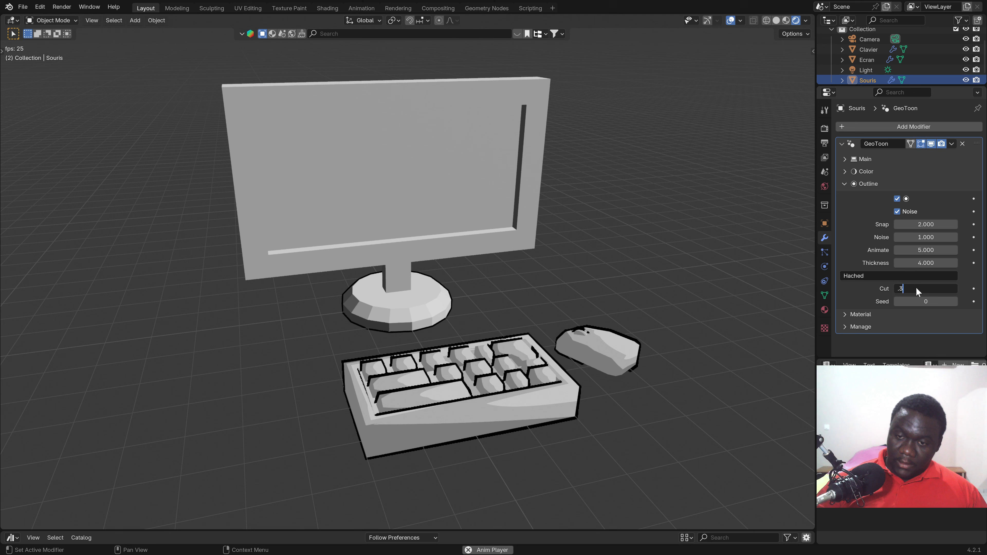
key("Return")
Keep the keyboard's outline Cut at 0.2 after a trial change, then stop playback
left_click(513, 425)
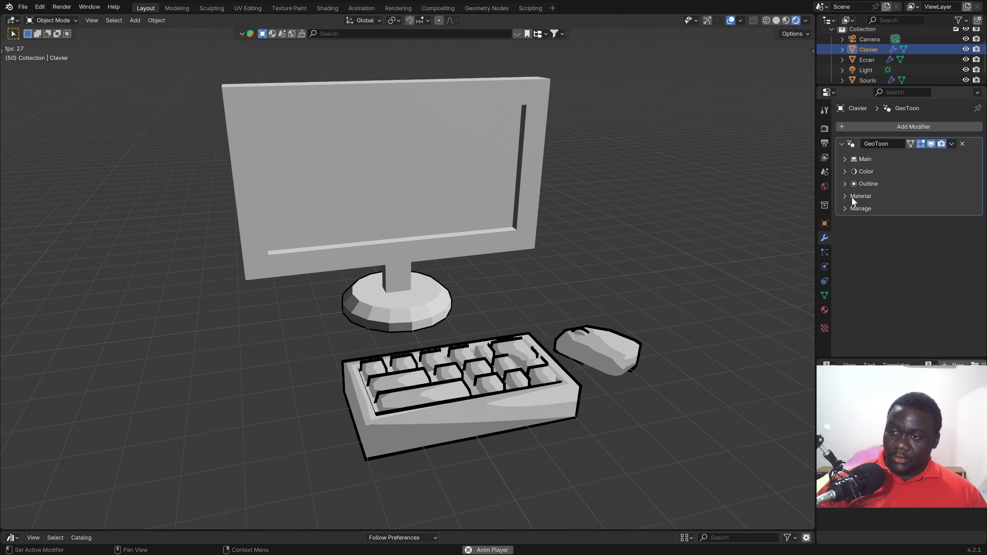
left_click(855, 184)
left_click_drag(917, 288, 933, 288)
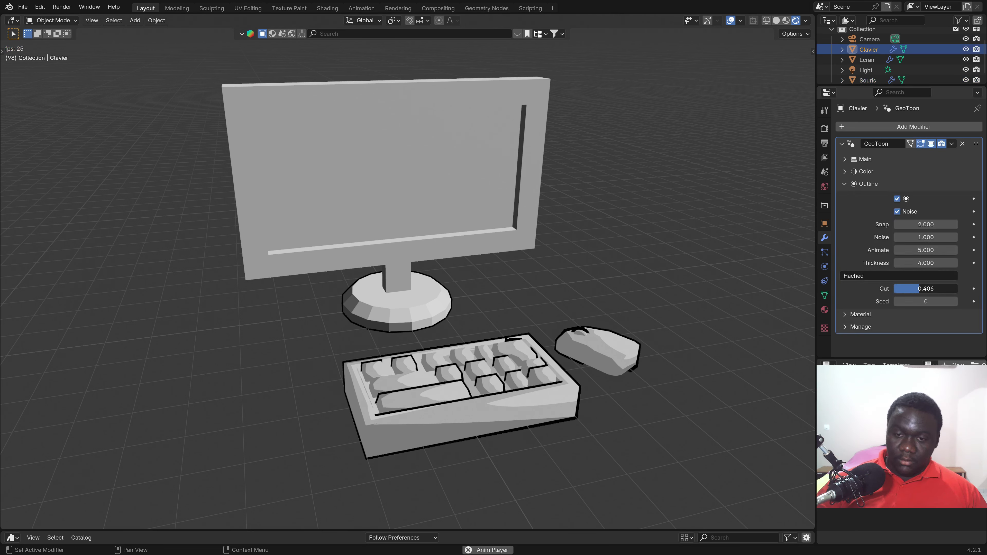
left_click(926, 289)
type("0.2")
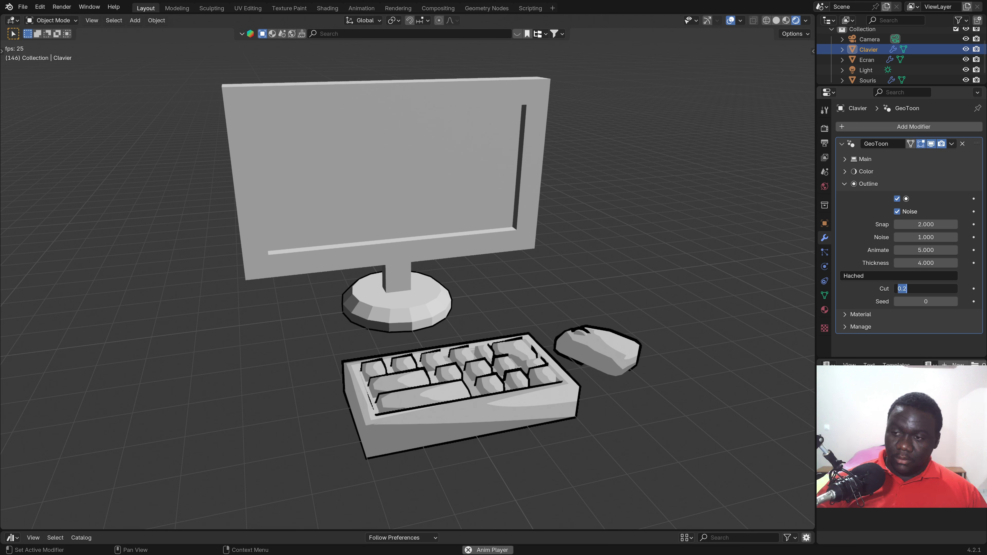
key("Return")
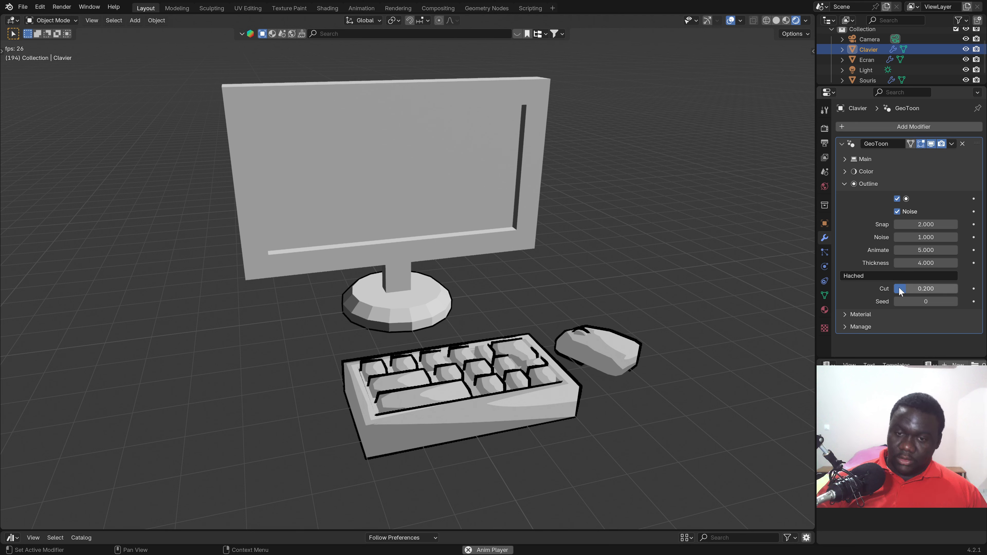
key("space")
middle_click_drag(272, 339, 462, 360)
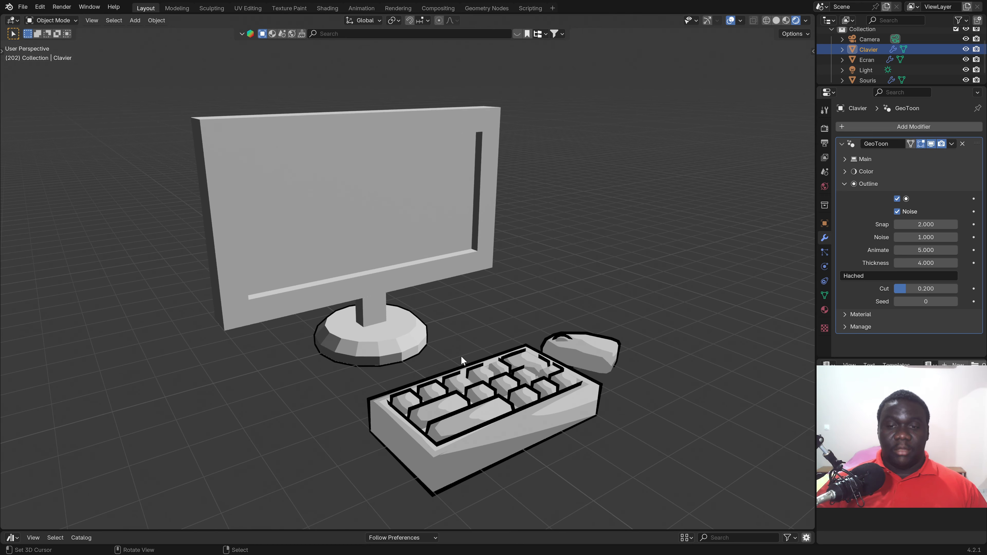
middle_click_drag(345, 346, 423, 352, "shift")
scroll(387, 349, "down", 2)
Assign ToonMat to the Ecran monitor, make it single-user and rename the copy 'Ecran'
scroll(387, 350, "up", 3)
left_click(413, 342)
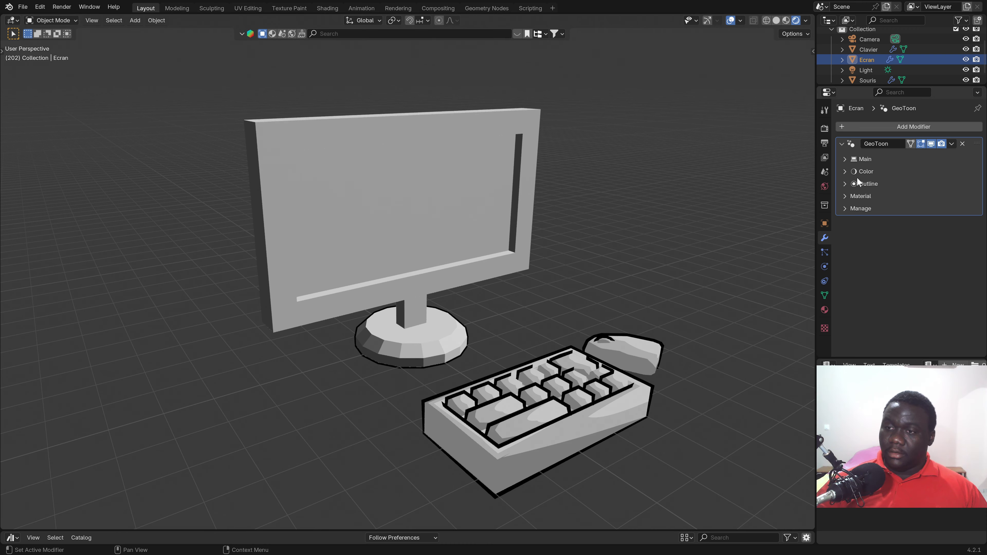
left_click(825, 309)
left_click(843, 171)
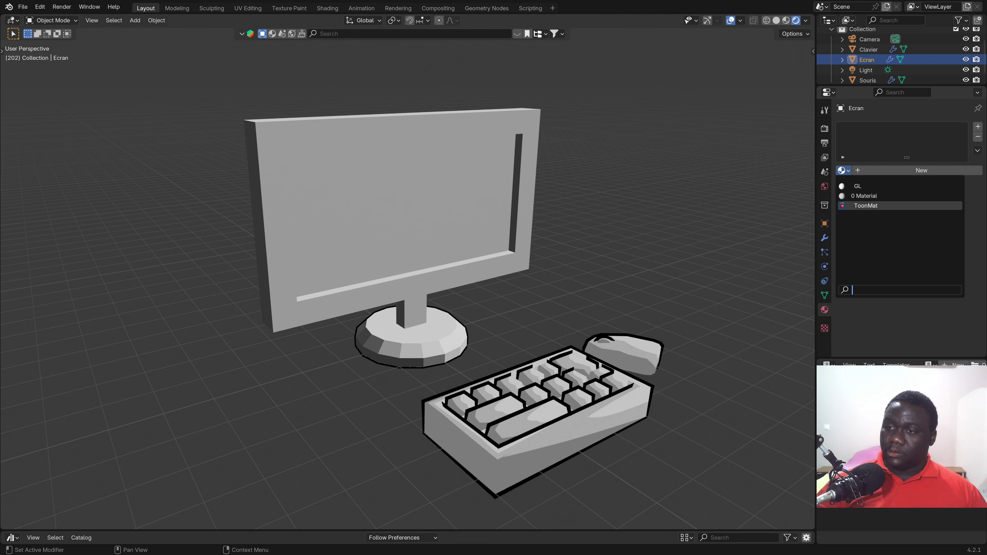
left_click(870, 206)
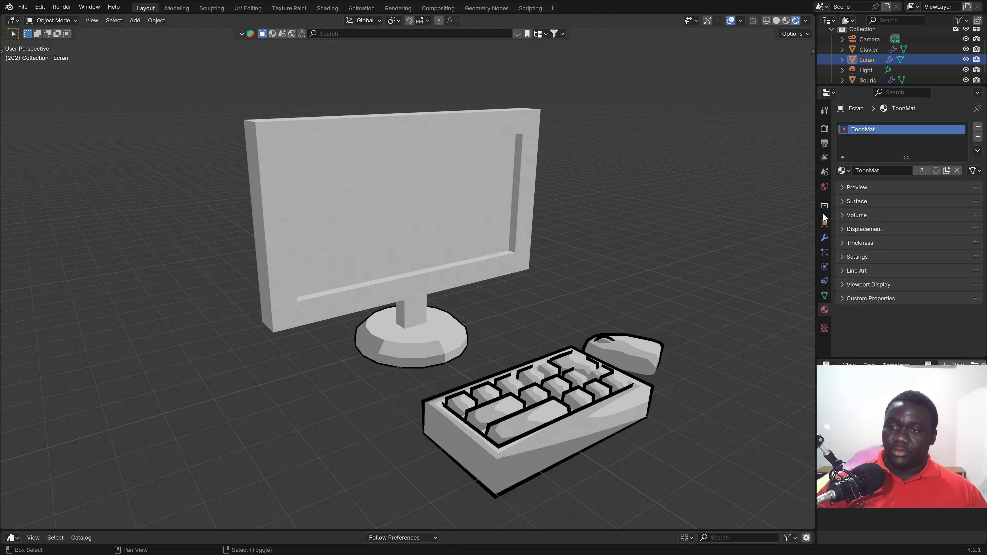
left_click(923, 172)
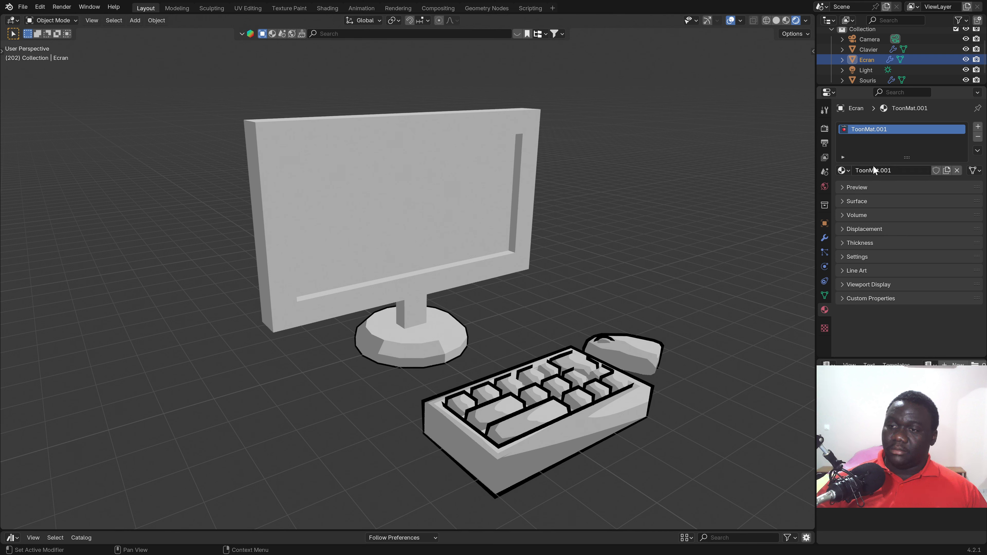
type("Ec")
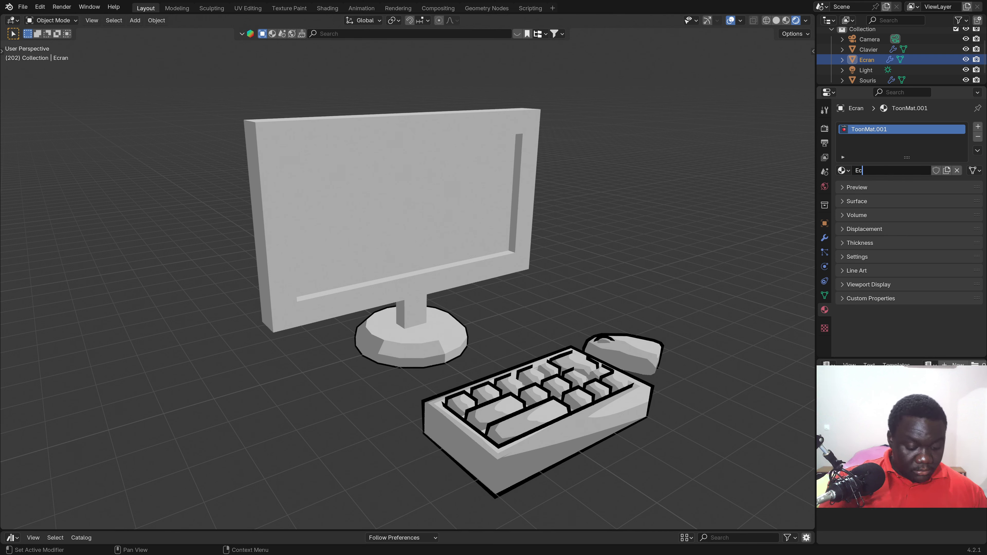
type("ran")
key("Return")
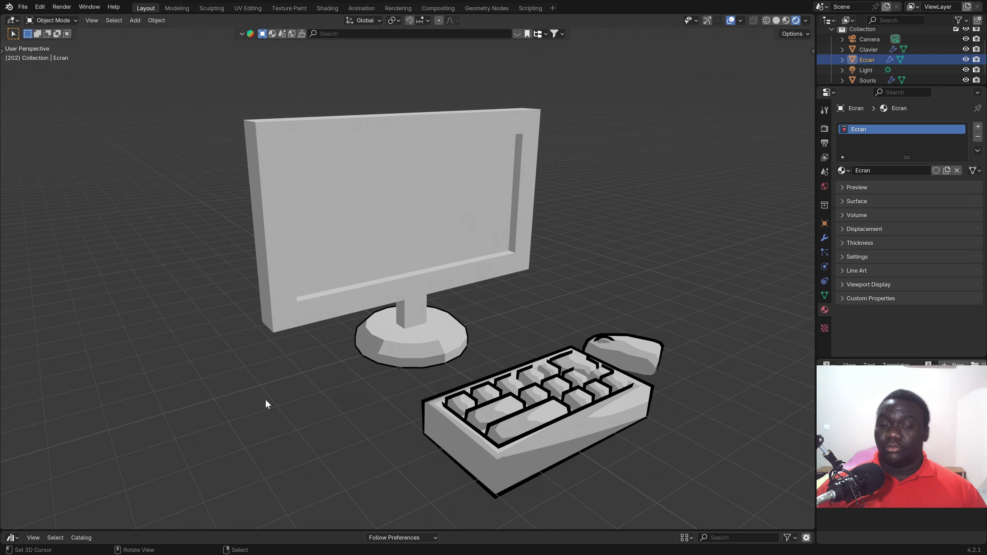
mouse_move(509, 280)
middle_mouse_down()
mouse_move(517, 251)
mouse_move(460, 269)
middle_mouse_up()
In Edit Mode, select the monitor's linked body and neck and recalculate their normals
key("Tab")
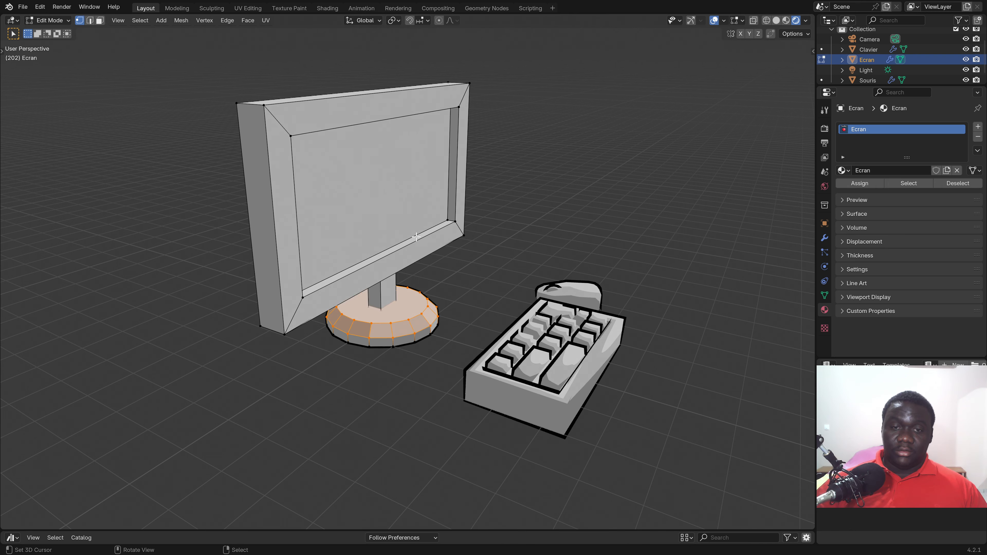
mouse_move(349, 257)
middle_mouse_down()
mouse_move(439, 225)
mouse_move(413, 308)
middle_mouse_up()
key("Tab")
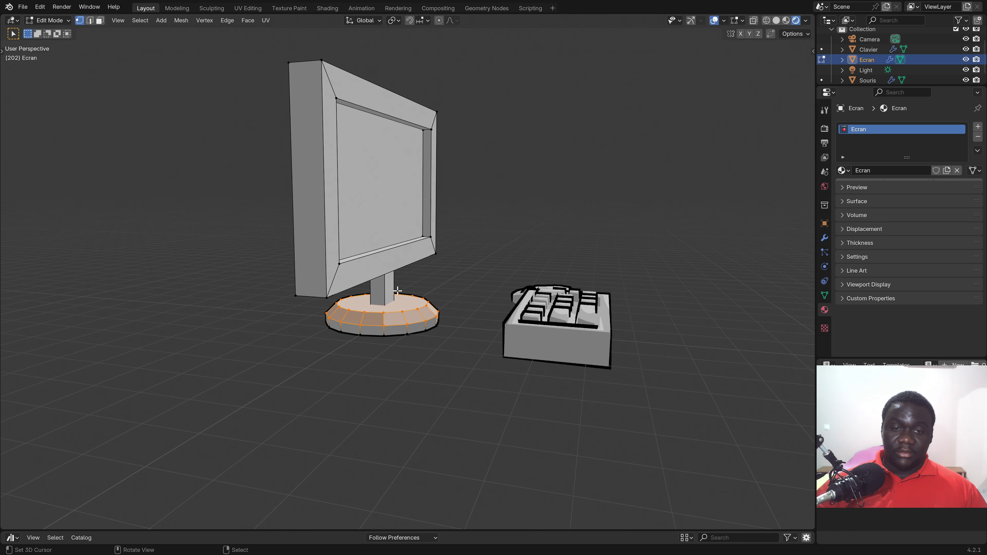
key("Tab")
key("ctrl+i")
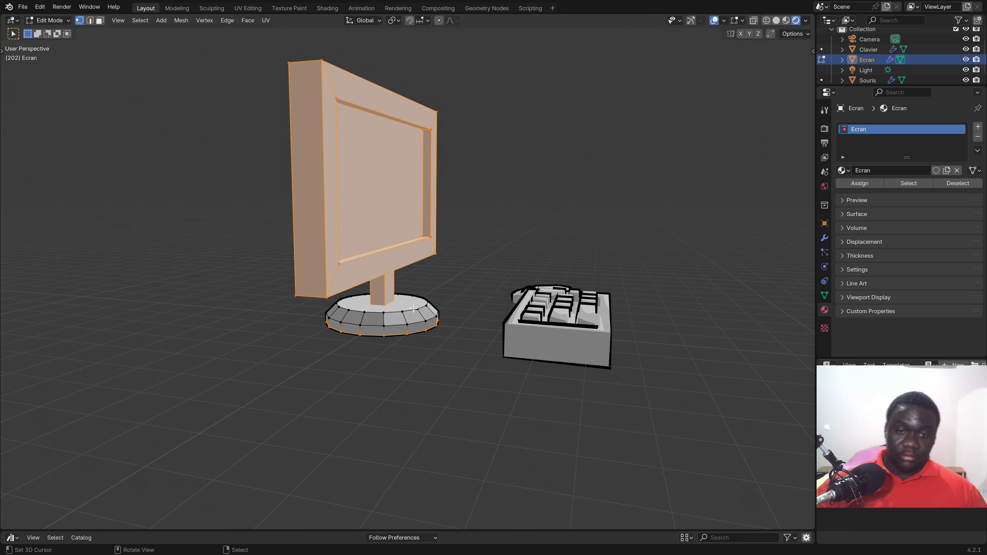
left_click(471, 273)
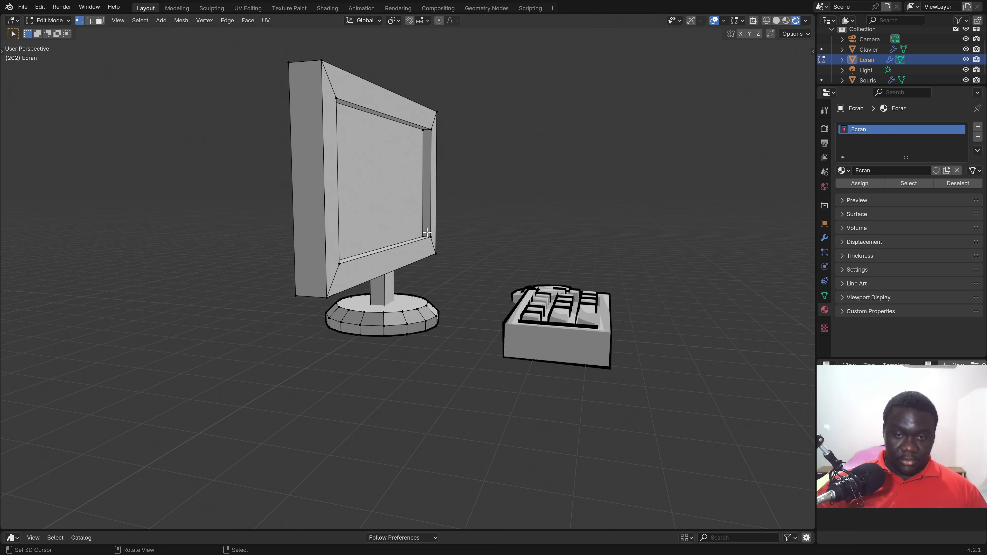
key("ctrl+l")
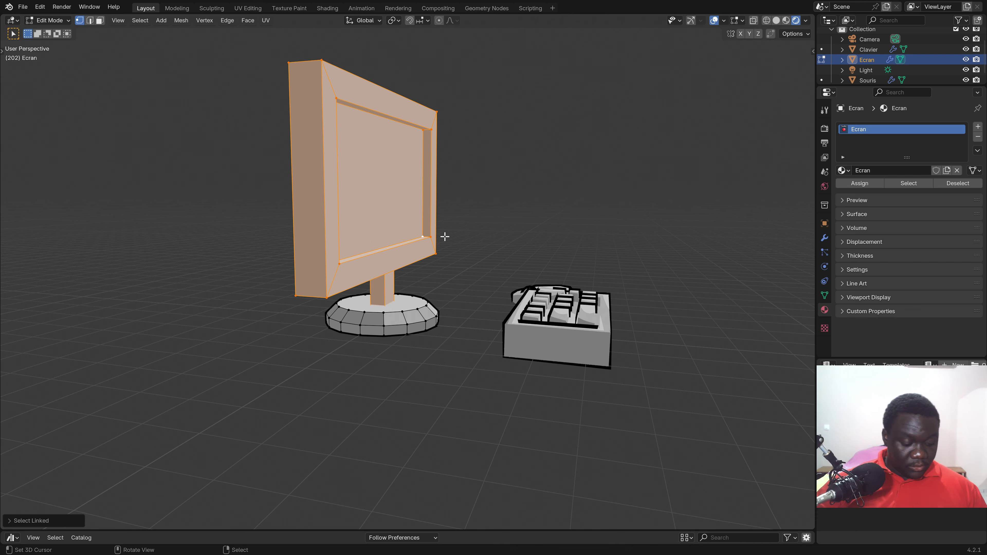
key("shift+n")
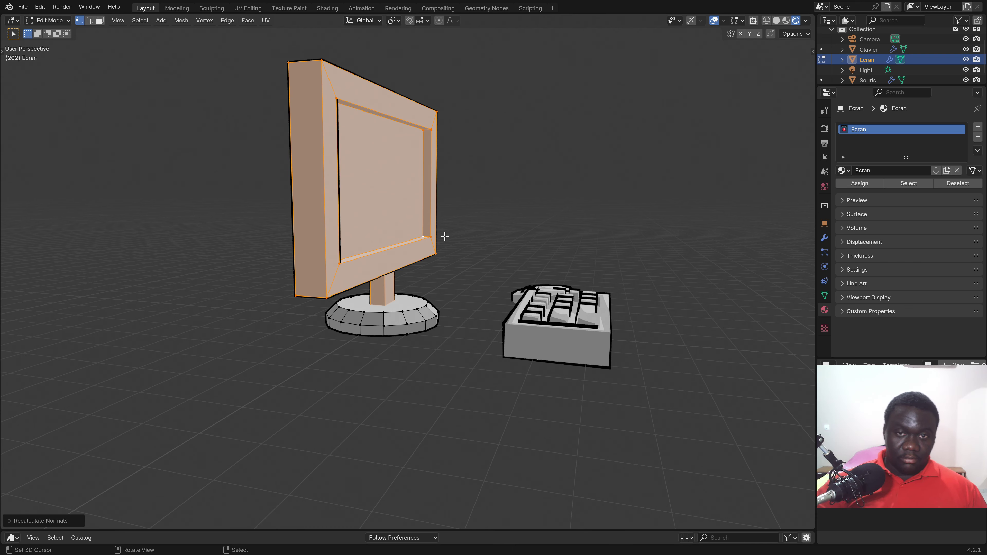
key("Tab")
mouse_move(455, 238)
middle_mouse_down()
mouse_move(456, 248)
mouse_move(406, 263)
middle_mouse_up()
Set the monitor's GeoToon outline thickness to 5
left_click(824, 238)
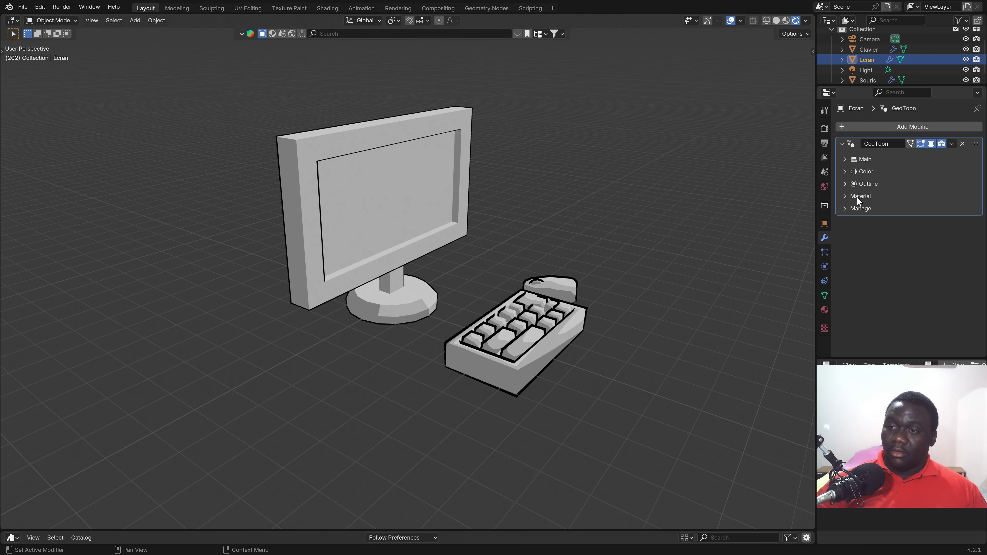
left_click(846, 184)
left_click(926, 263)
type("5")
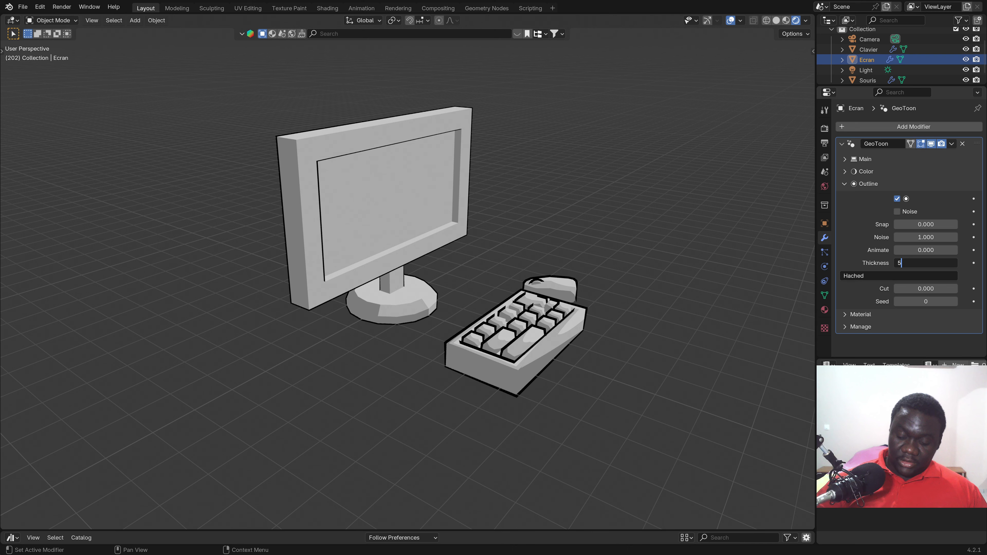
key("Return")
scroll(480, 269, "up", 4)
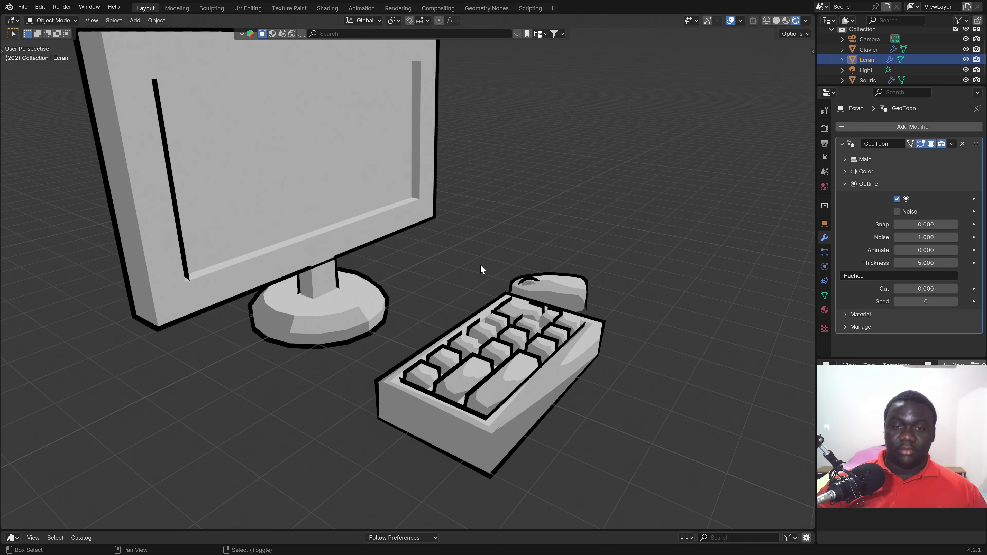
scroll(481, 269, "down", 1)
scroll(472, 264, "down", 2)
Enable Sharp edge splitting on the monitor, trying split angles of 90° and 50°
left_click(841, 184)
left_click(846, 159)
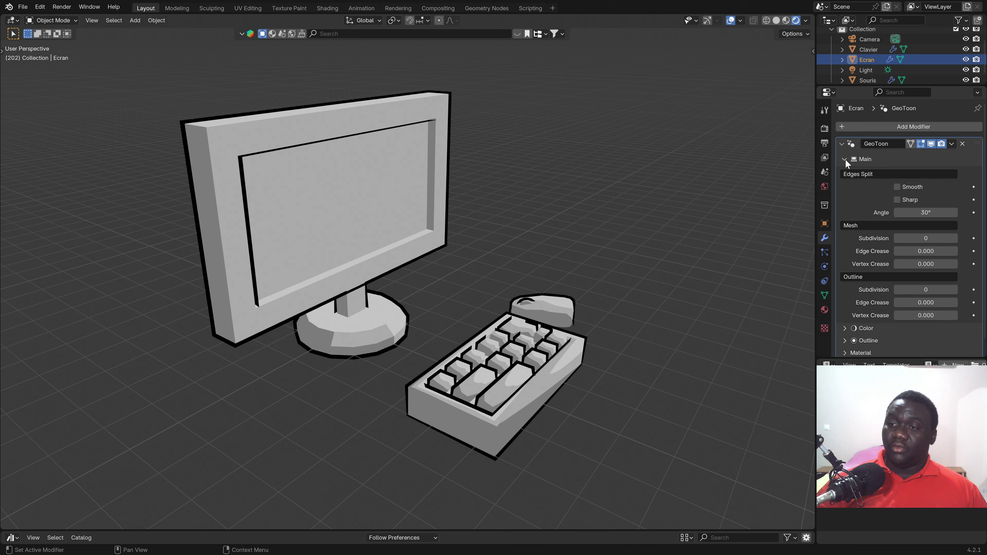
left_click(898, 201)
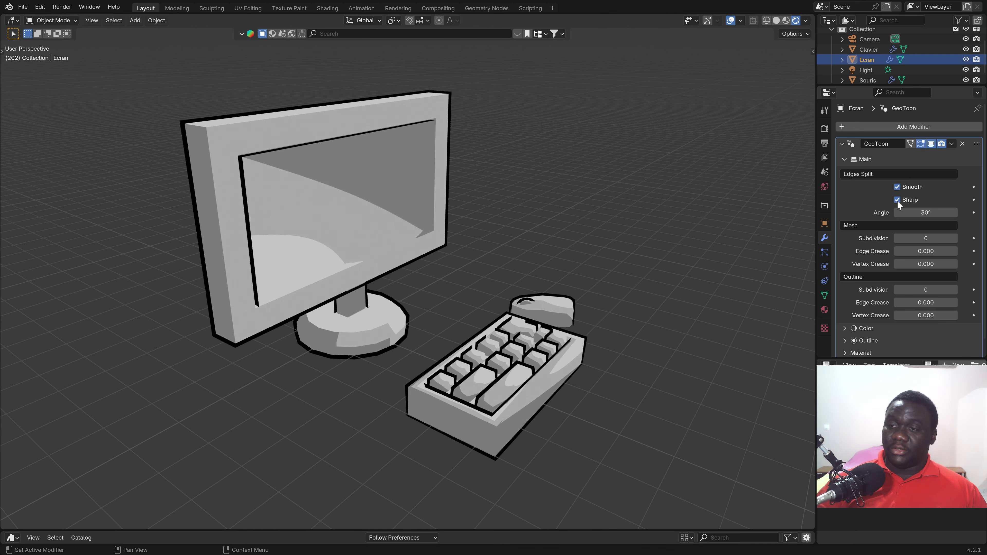
mouse_move(356, 320)
middle_mouse_down()
mouse_move(287, 308)
mouse_move(315, 297)
mouse_move(358, 319)
middle_mouse_up()
left_click(928, 212)
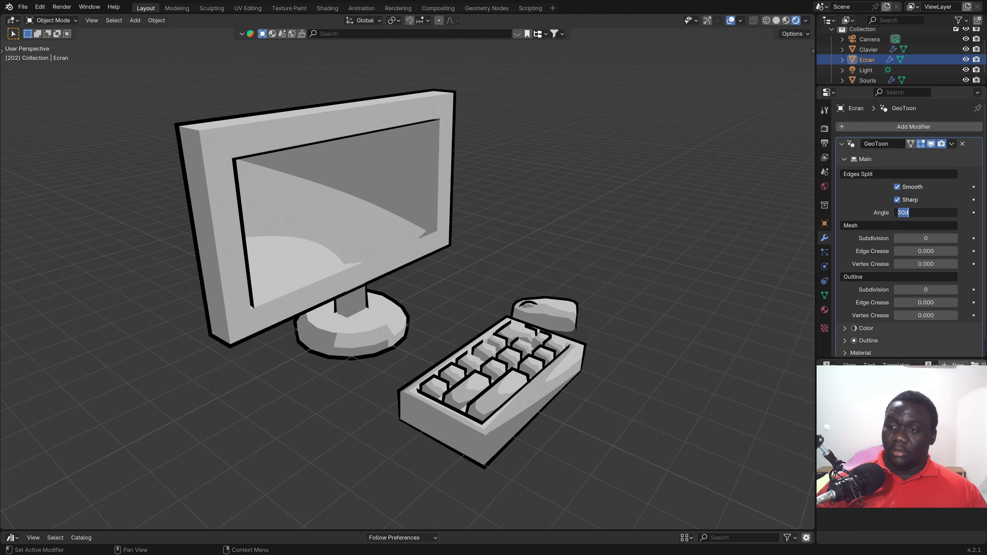
key("Return")
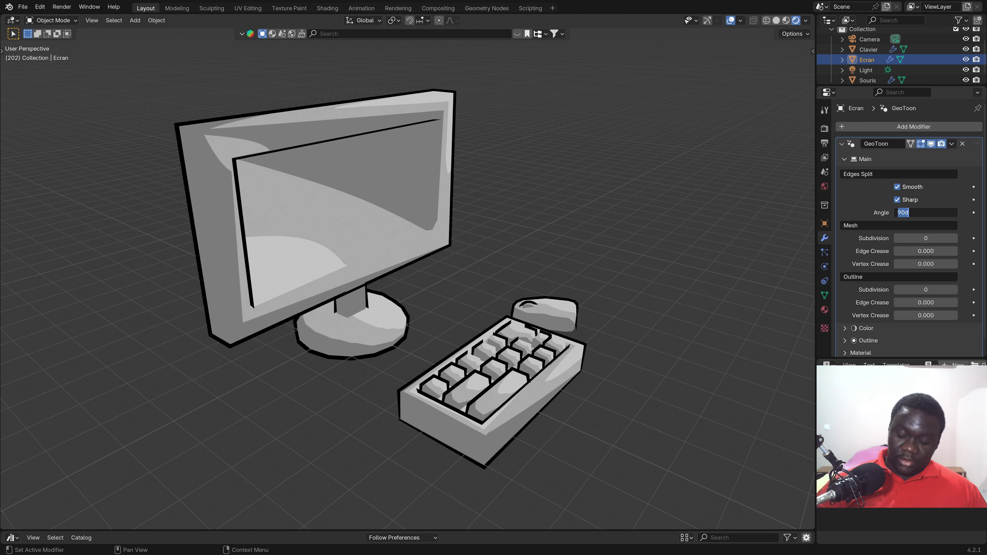
type("0")
key("Return")
Settle the monitor's edge split angle at 30°, discarding a trial keyframe
left_click(928, 213)
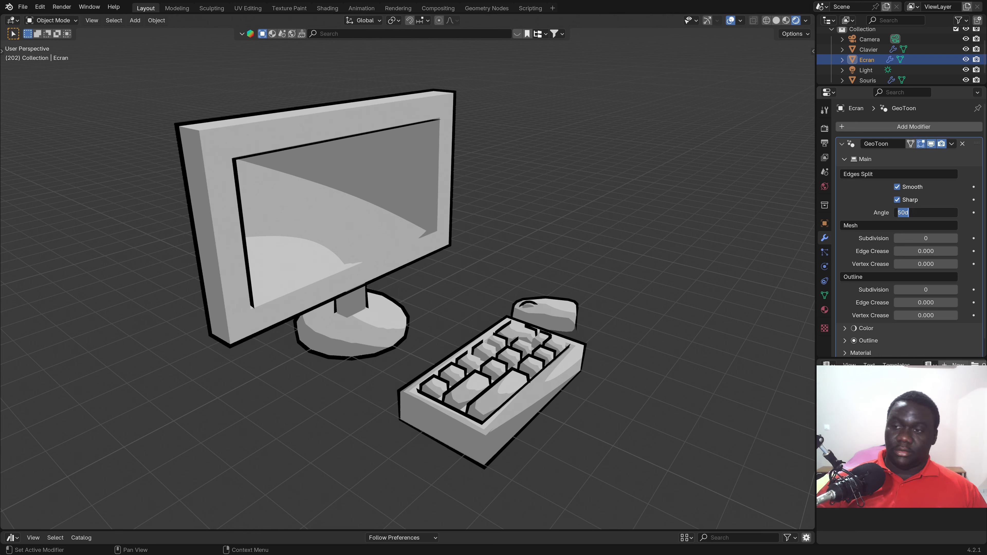
type("30")
key("Return")
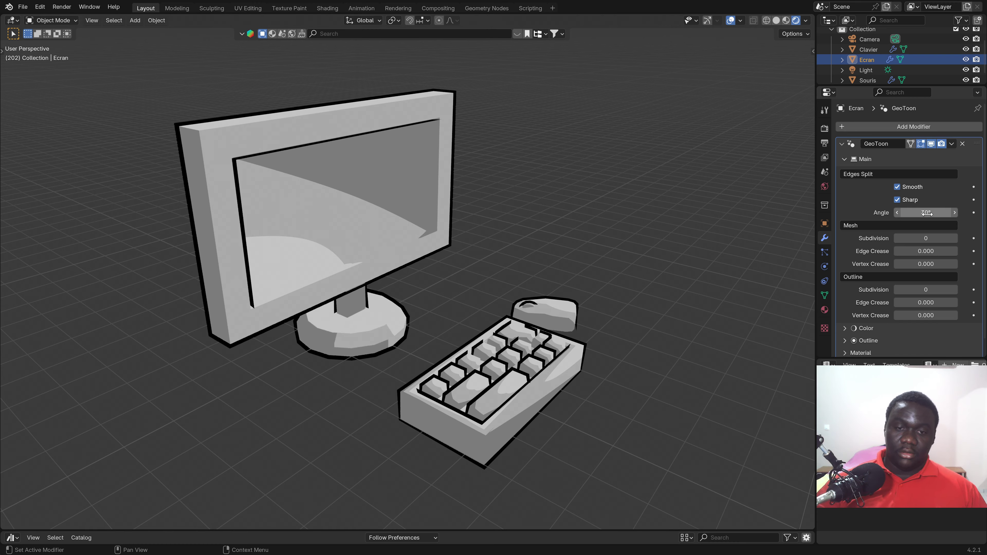
mouse_move(350, 292)
middle_mouse_down()
mouse_move(103, 303)
mouse_move(490, 286)
middle_mouse_up()
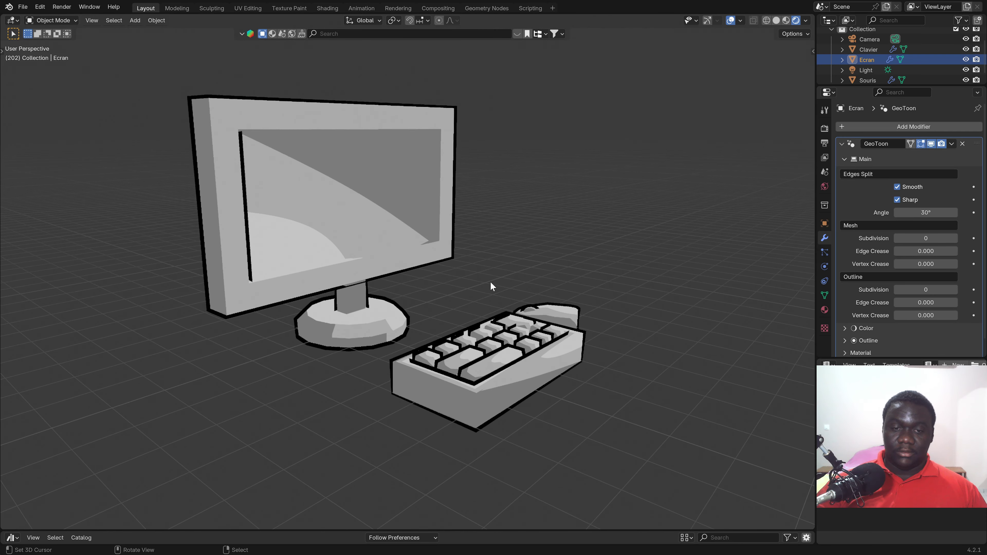
left_click_drag(926, 213, 940, 212)
key("ctrl+z")
key("i")
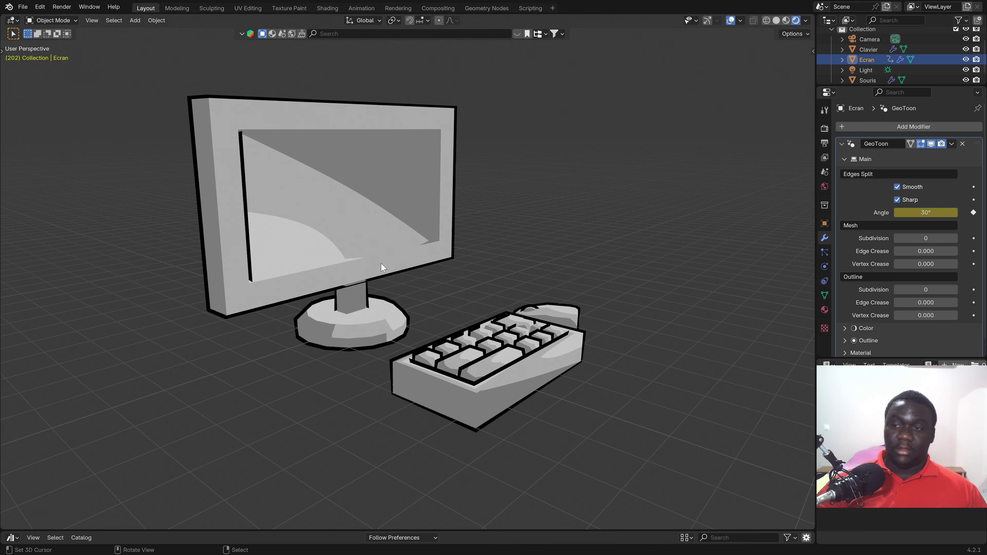
key("alt+i")
mouse_move(466, 316)
middle_mouse_down()
mouse_move(493, 320)
mouse_move(342, 259)
middle_mouse_up()
left_click(838, 159)
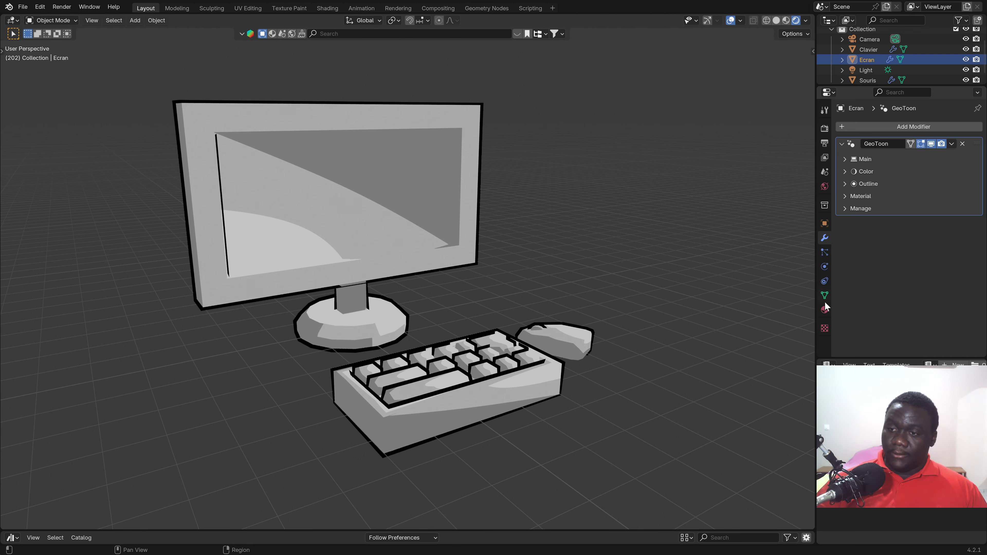
left_click(825, 309)
Save the file and set the Ecran material's saturation to 1, keeping hue at 0.500
left_click(843, 201)
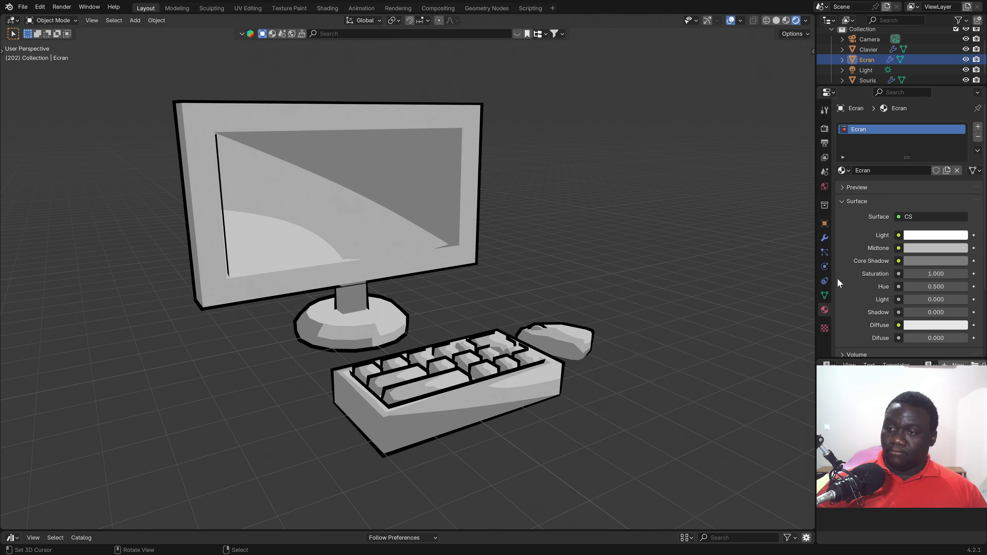
key("ctrl+s")
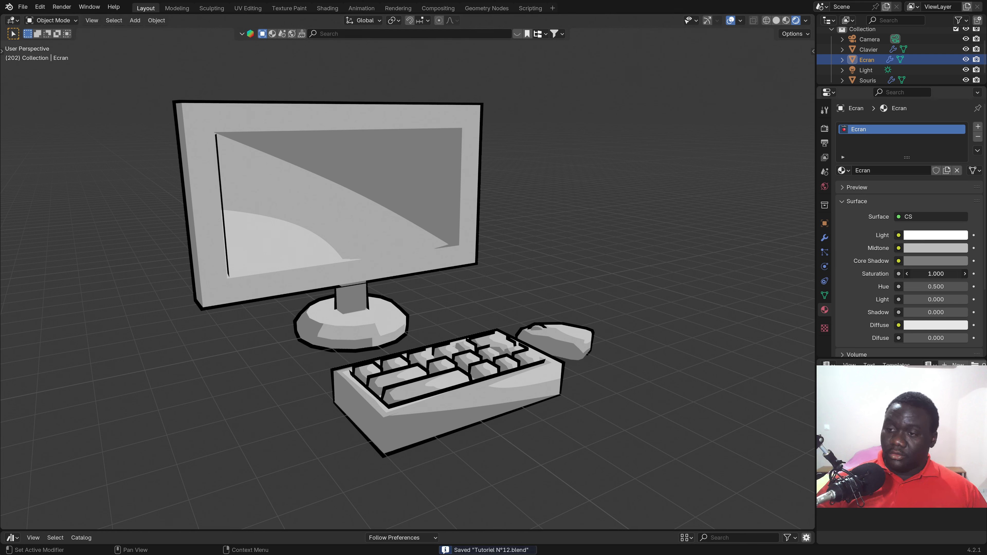
left_click(936, 273)
type("1")
key("Return")
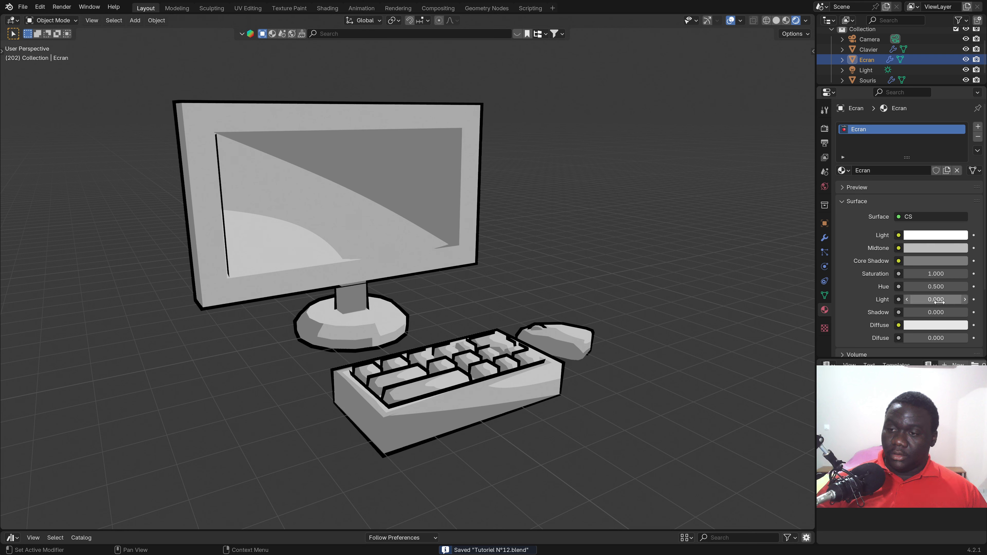
left_click(936, 287)
type("1")
key("Return")
key("ctrl+z")
Darken the Core Shadow colour to a brightness of 0.05
left_click(941, 260)
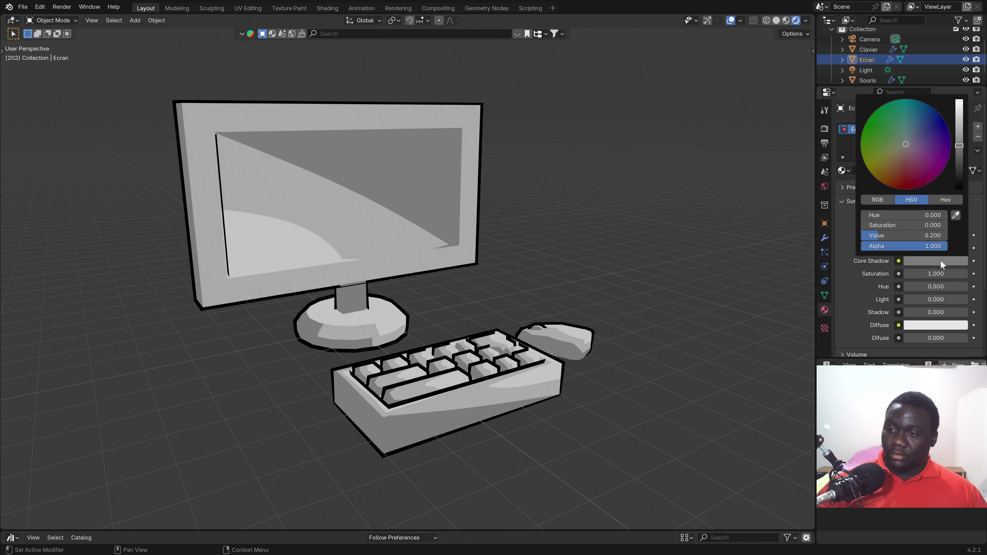
left_click_drag(906, 235, 886, 235)
left_click_drag(906, 235, 918, 235)
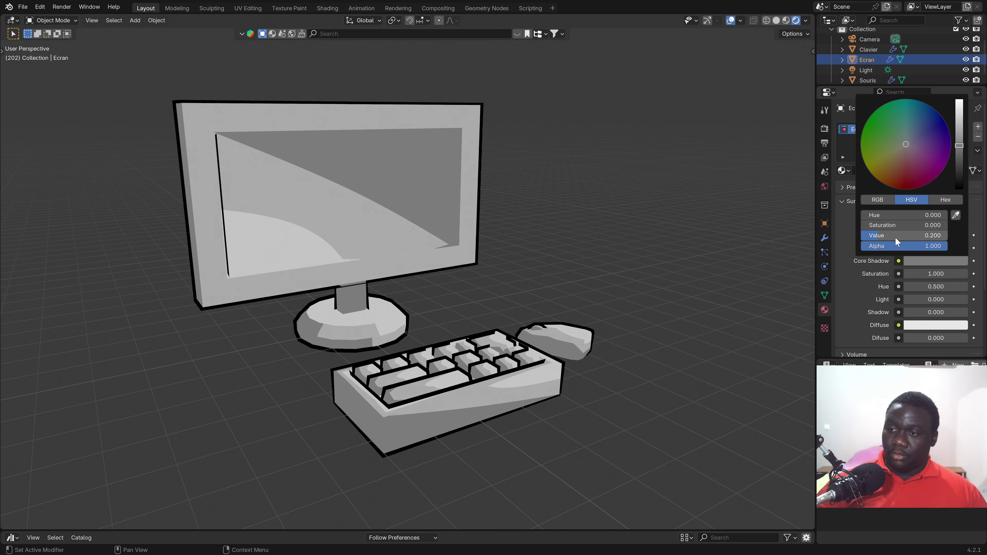
left_click(906, 235)
key("BackSpace")
type(".05")
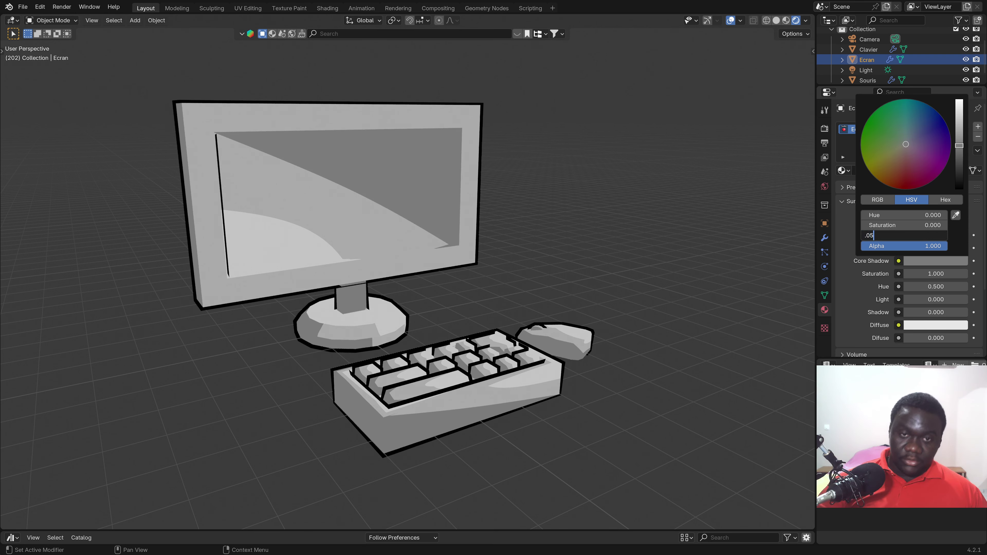
key("Return")
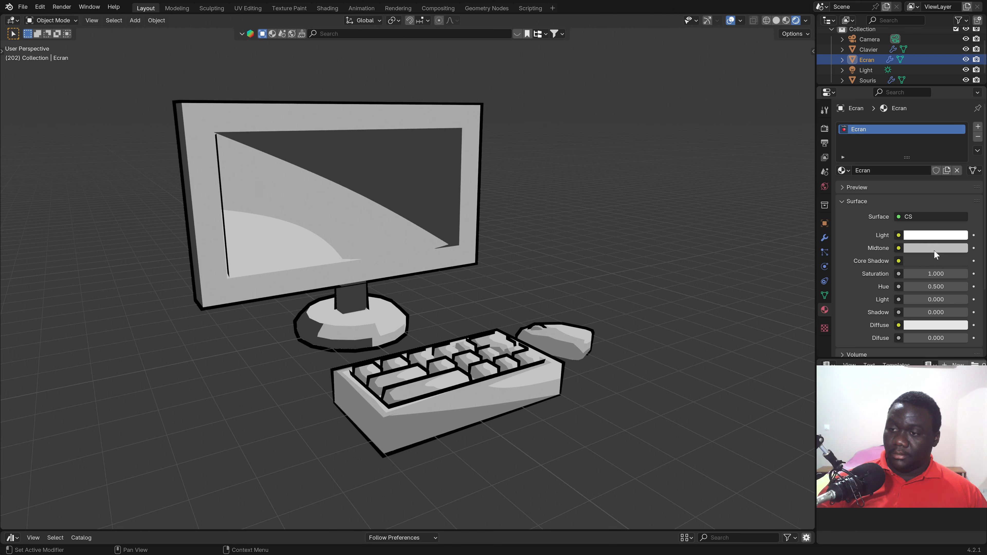
Set the Midtone colour brightness to 0.2 and inspect the monitor from other angles
left_click(934, 249)
left_click(933, 223)
type(".2")
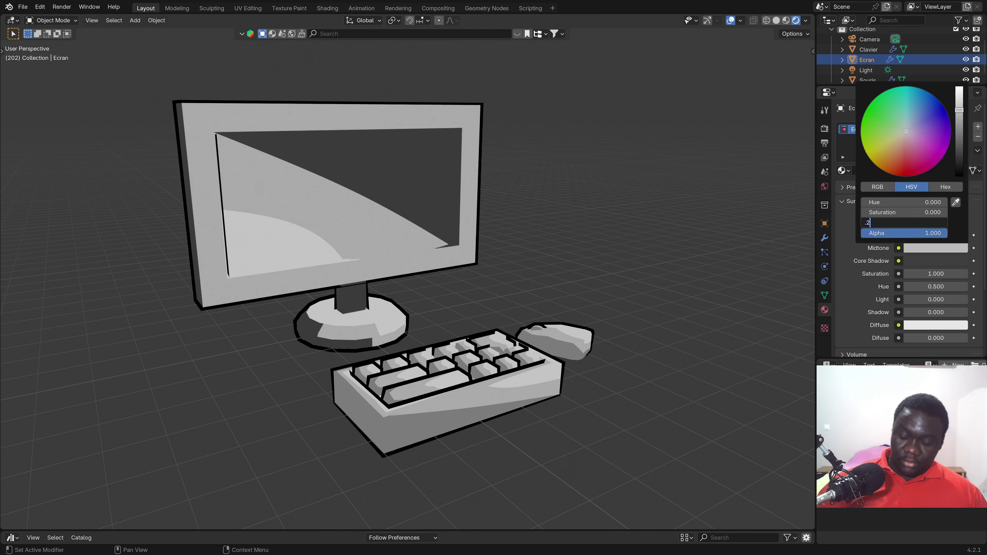
key("Return")
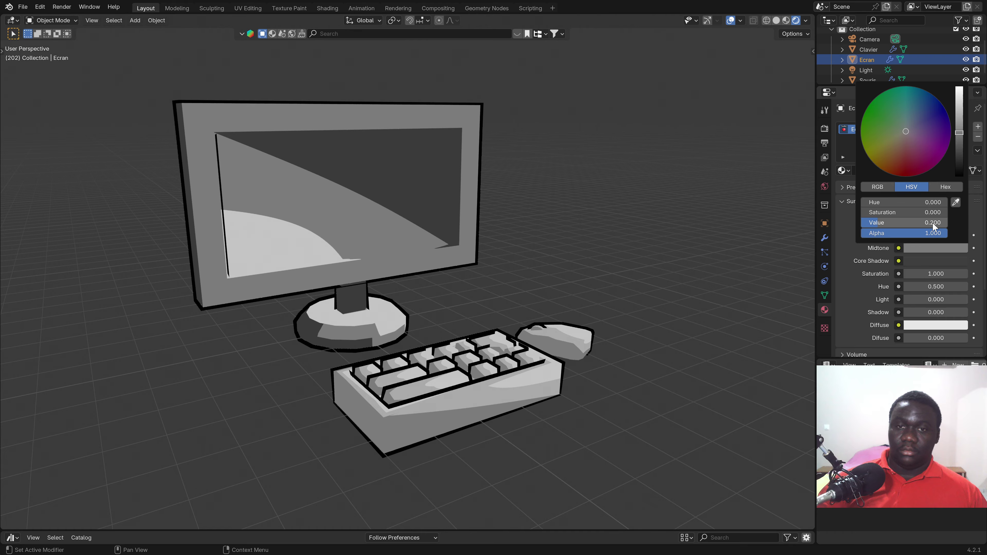
mouse_move(319, 221)
middle_mouse_down()
mouse_move(305, 196)
mouse_move(187, 220)
mouse_move(326, 218)
mouse_move(339, 190)
middle_mouse_up()
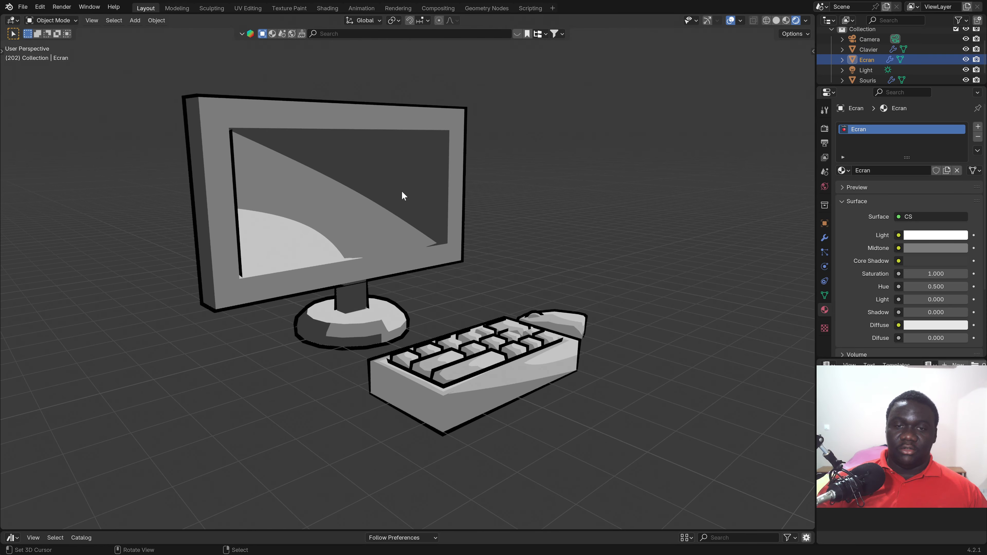
mouse_move(273, 242)
middle_mouse_down()
mouse_move(349, 220)
mouse_move(339, 253)
mouse_move(330, 195)
middle_mouse_up()
key("Tab")
key("Tab")
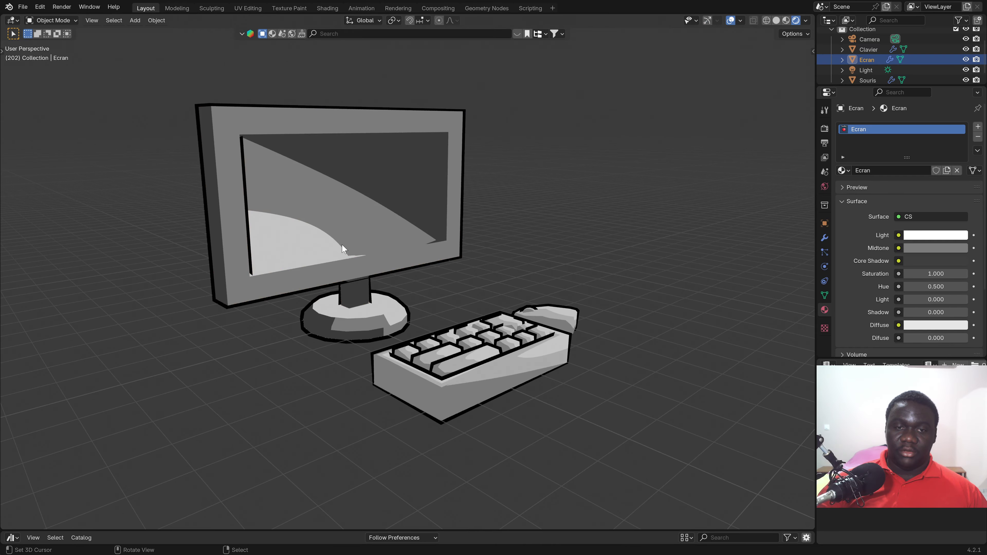
mouse_move(342, 244)
middle_mouse_down()
mouse_move(345, 255)
mouse_move(423, 253)
mouse_move(457, 266)
mouse_move(418, 280)
mouse_move(239, 244)
mouse_move(304, 253)
middle_mouse_up()
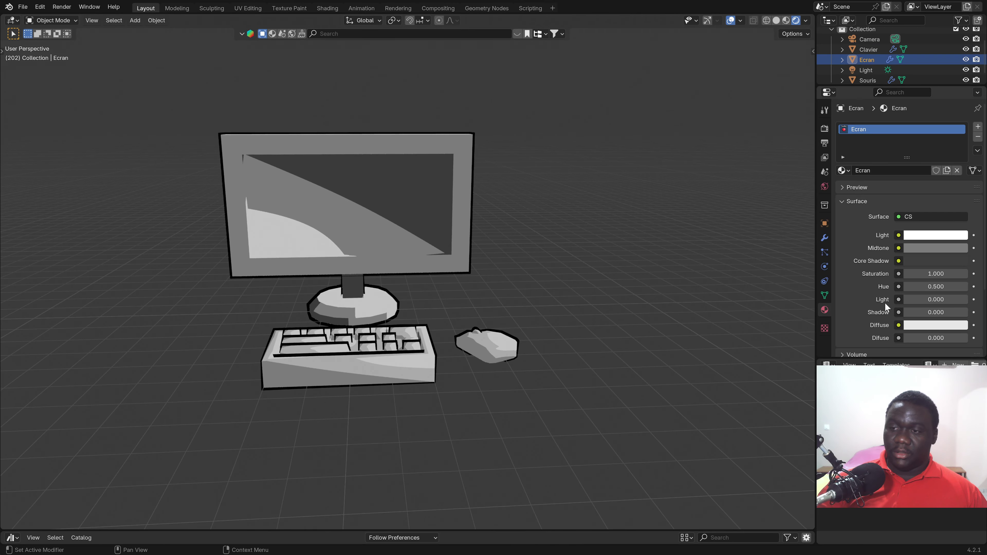
Lower the Midtone brightness to 0.1, then take the shadow tone down to 0.02
left_click(926, 249)
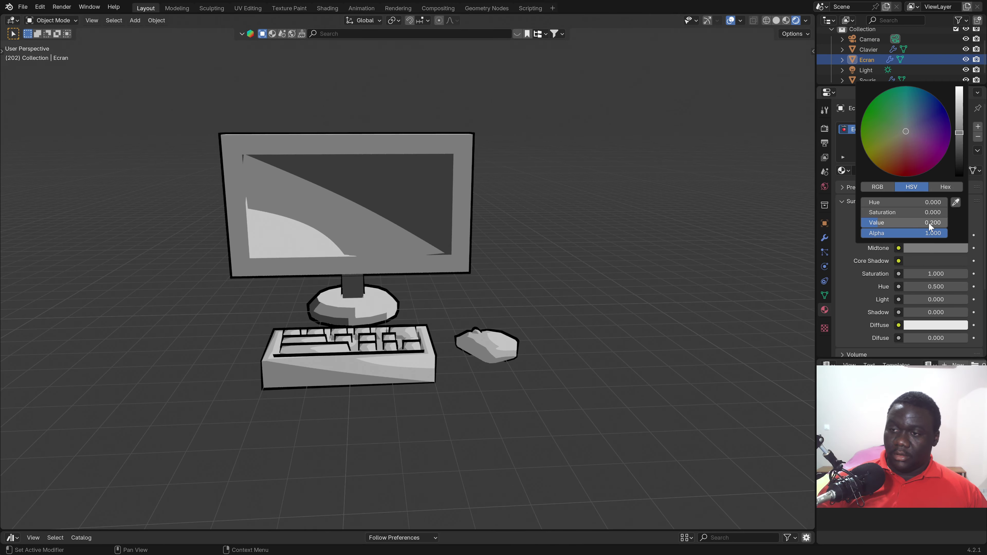
left_click_drag(932, 226, 898, 223)
left_click(898, 222)
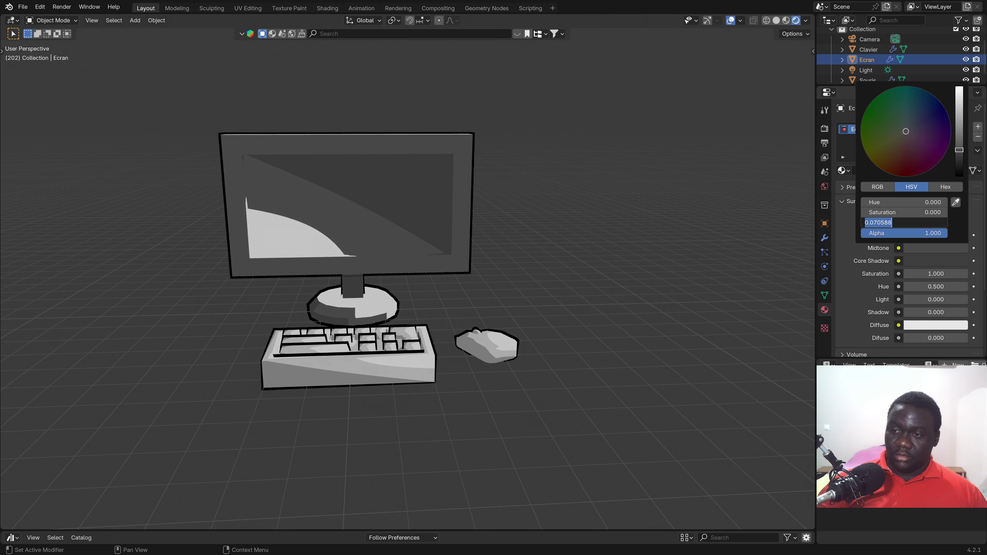
type(".1")
key("Return")
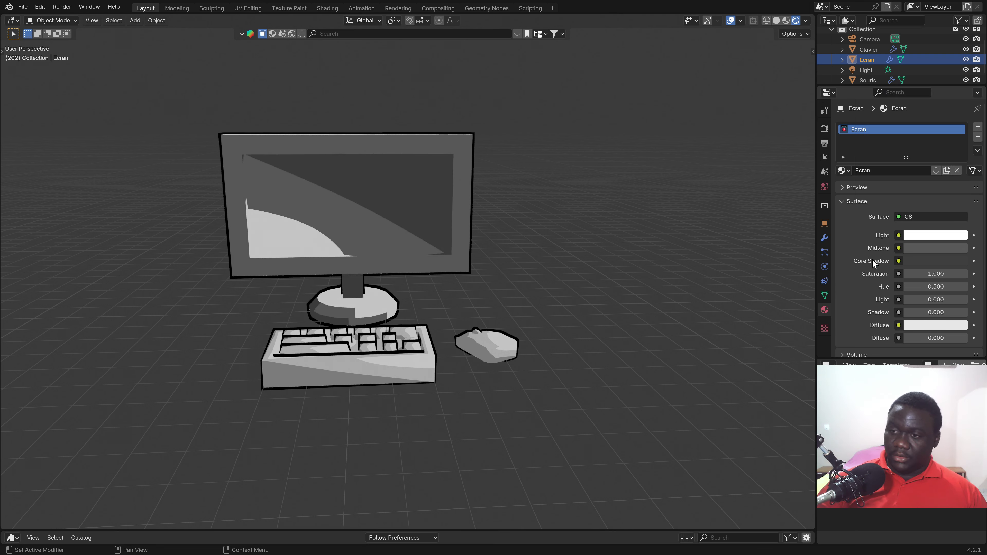
left_click(925, 248)
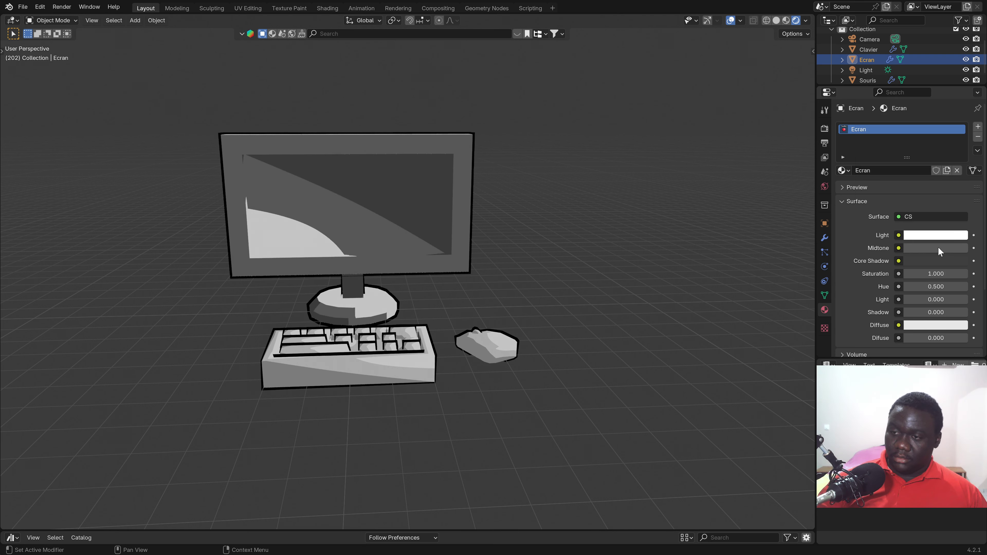
left_click(938, 248)
left_click(939, 249)
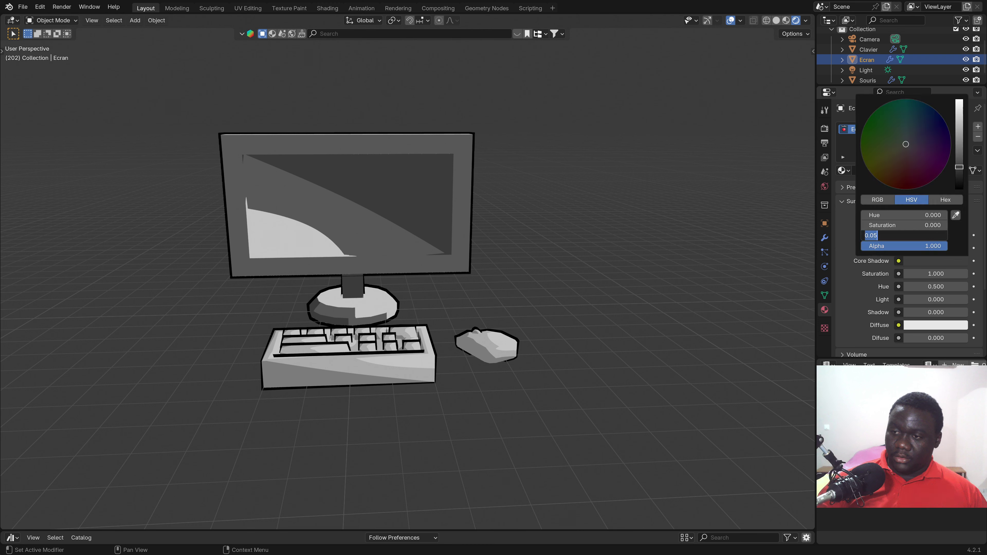
type("0.02")
key("Return")
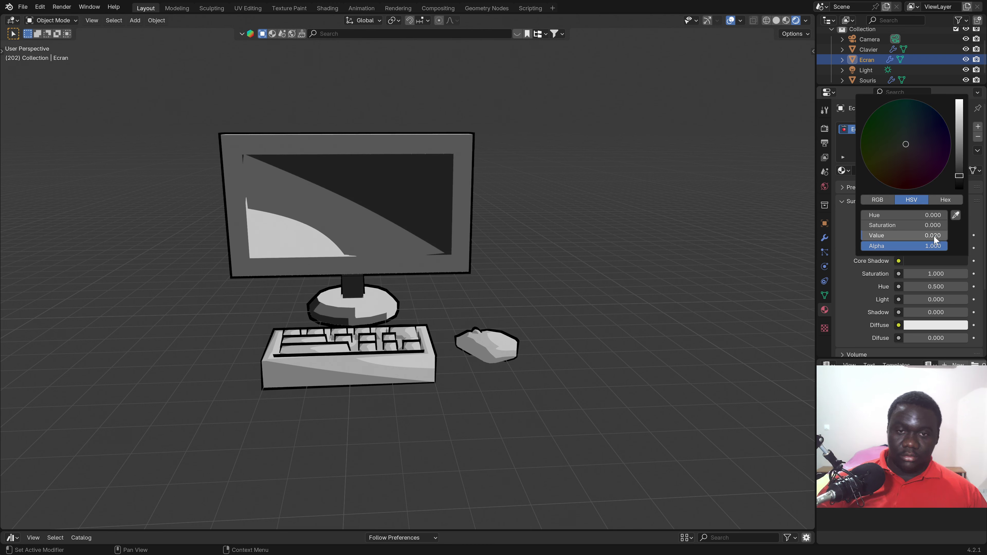
Check that the Light colour stays white and view the monitor from the side
left_click(934, 239)
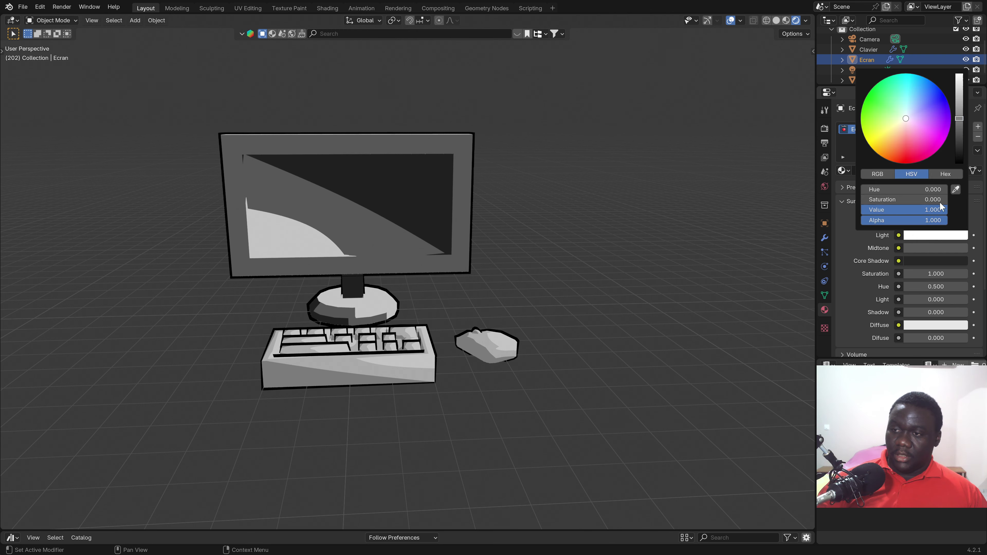
left_click_drag(942, 211, 942, 211)
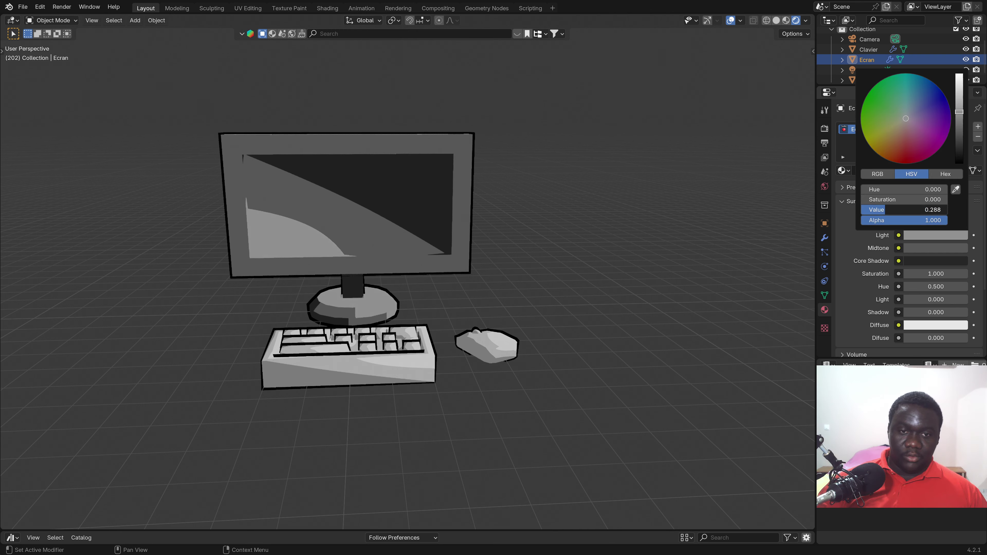
mouse_move(448, 290)
middle_mouse_down()
mouse_move(546, 288)
mouse_move(389, 272)
mouse_move(435, 247)
middle_mouse_up()
scroll(390, 287, "up", 2)
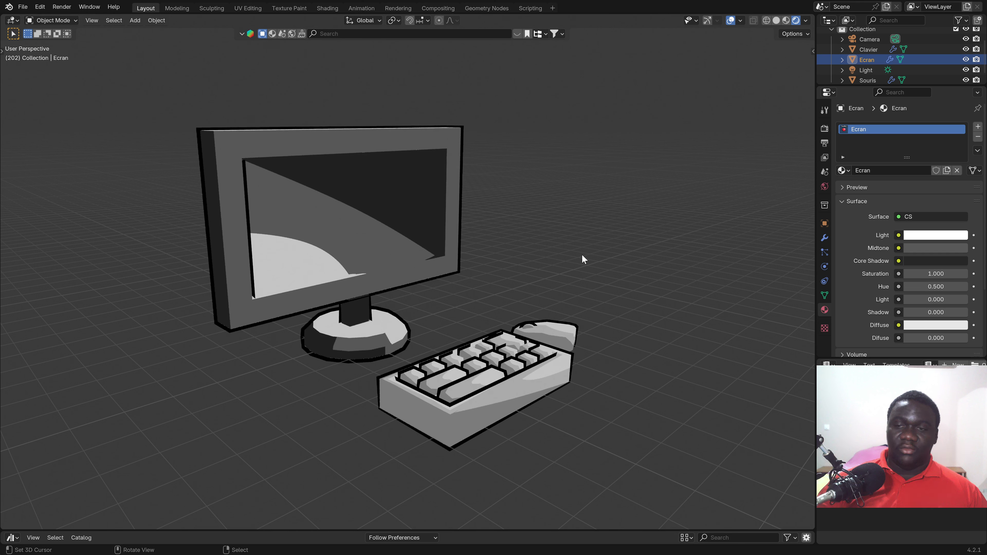
key("ctrl+z")
key("ctrl+shift+z")
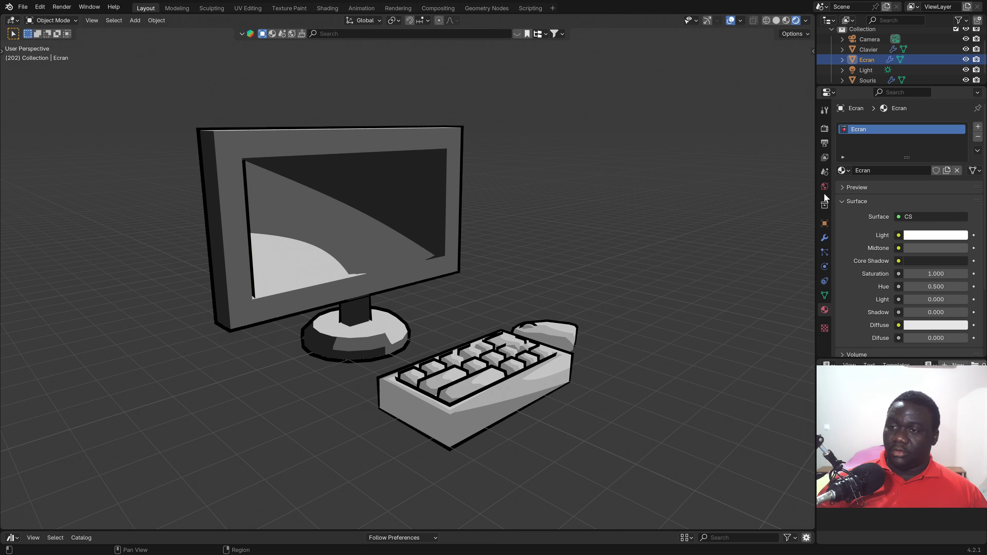
Add a second material slot on the monitor holding ToonMat, discarding the pasted blue colours
left_click(845, 201)
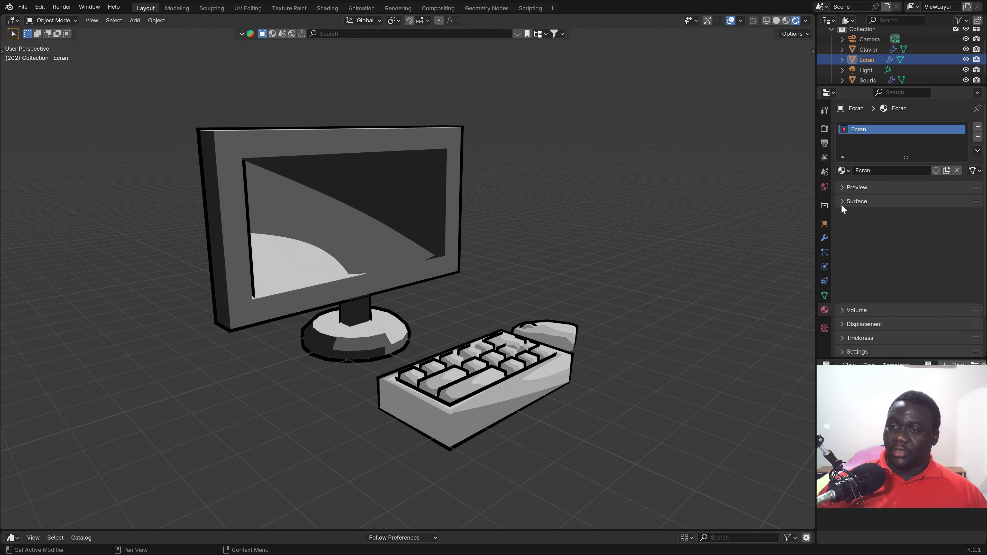
left_click(979, 127)
left_click(843, 191)
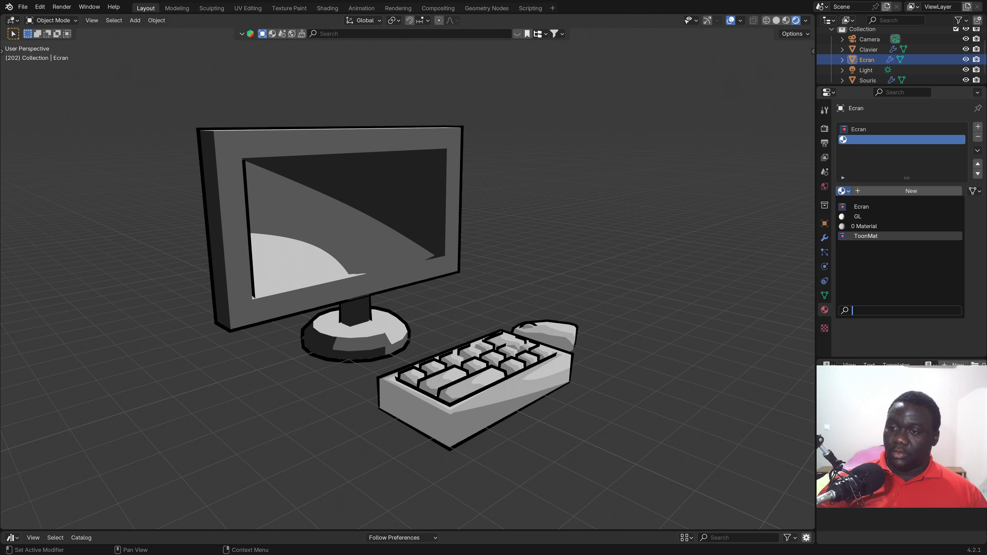
left_click(866, 236)
left_click(847, 217)
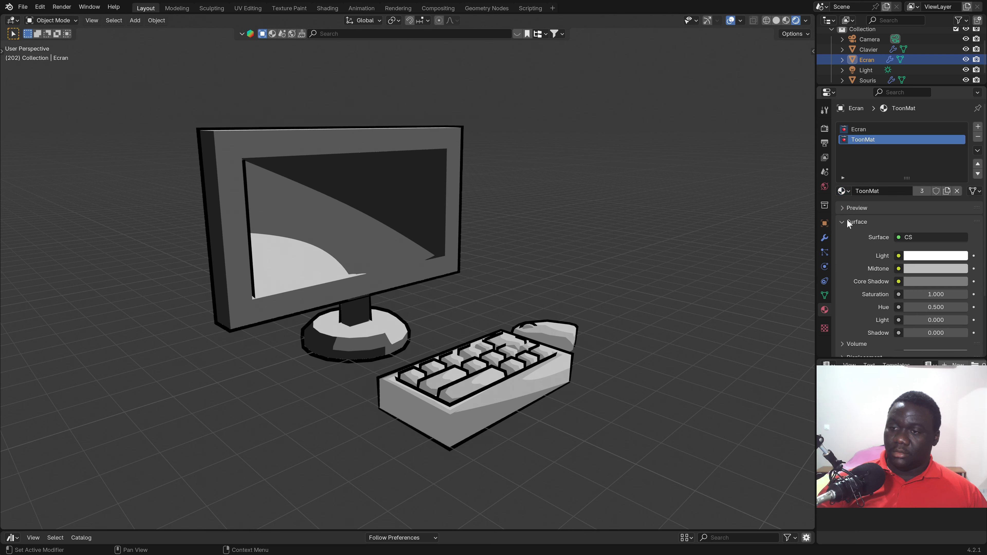
key("ctrl+v")
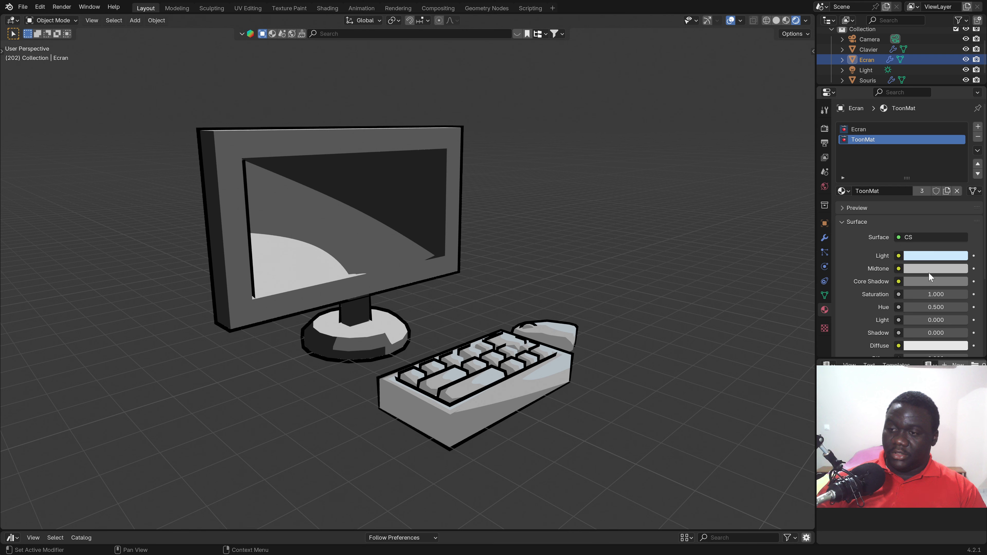
key("ctrl+v")
key("ctrl+v")
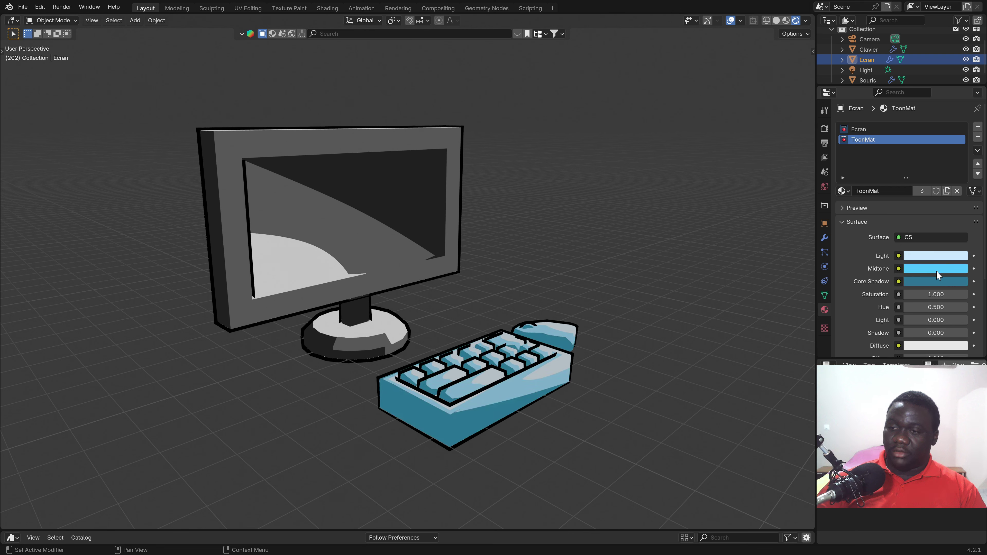
key("ctrl+z")
key("ctrl+z")
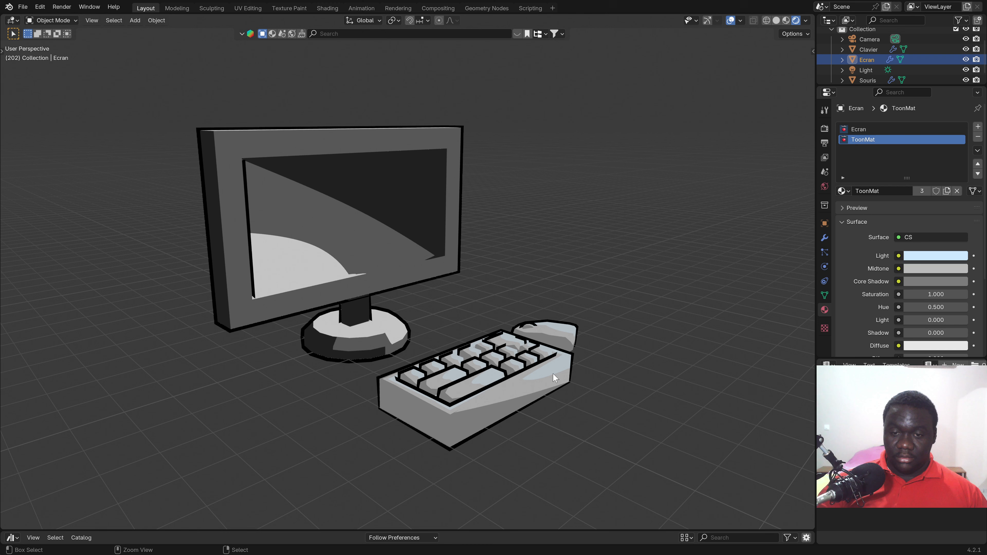
key("ctrl+z")
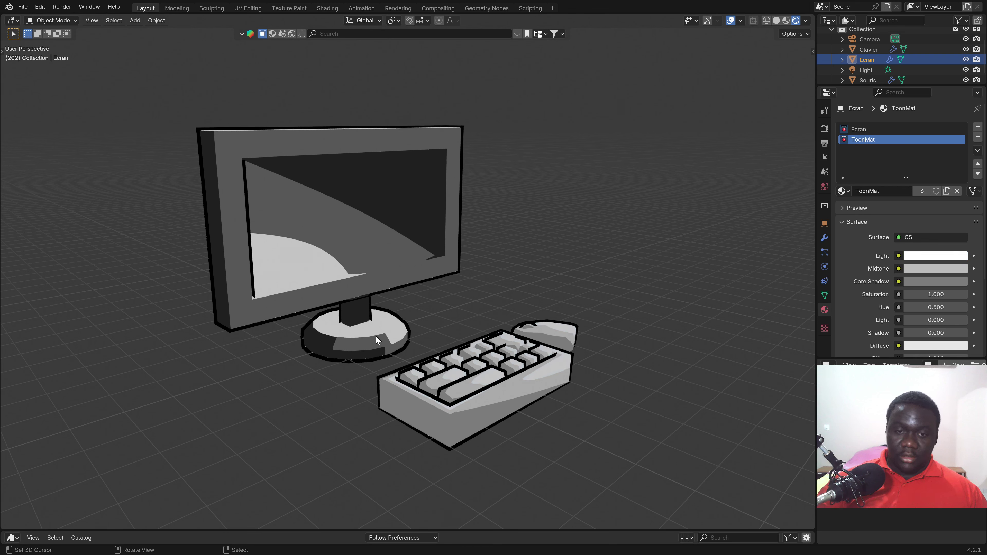
Make the material single-user, rename it 'Ecran 2', and enter Edit Mode
left_click(922, 191)
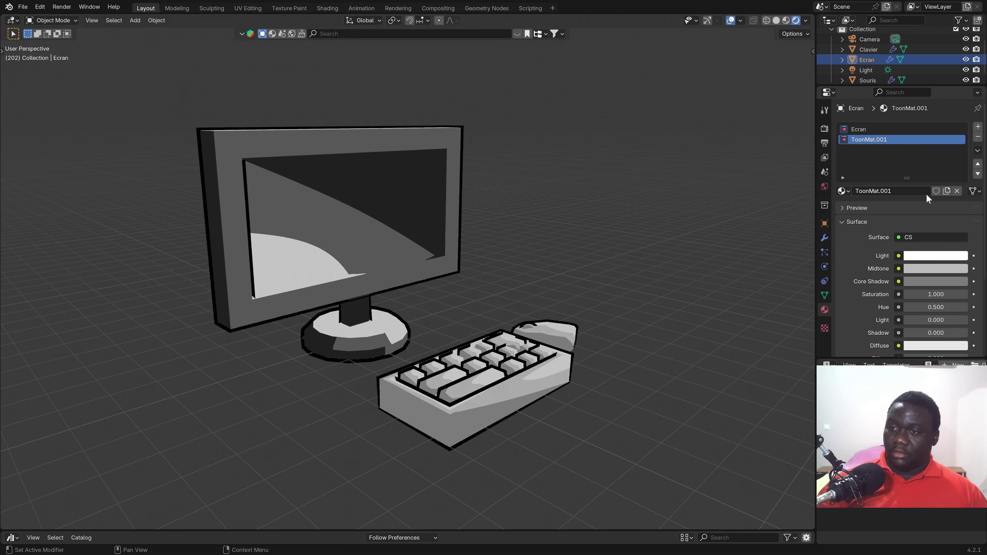
left_click(886, 193)
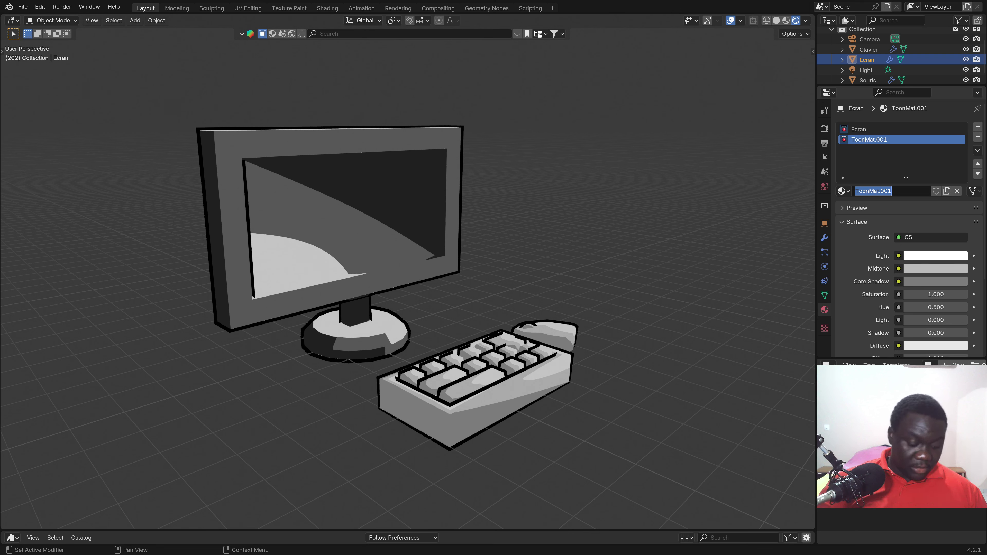
type("Ecr")
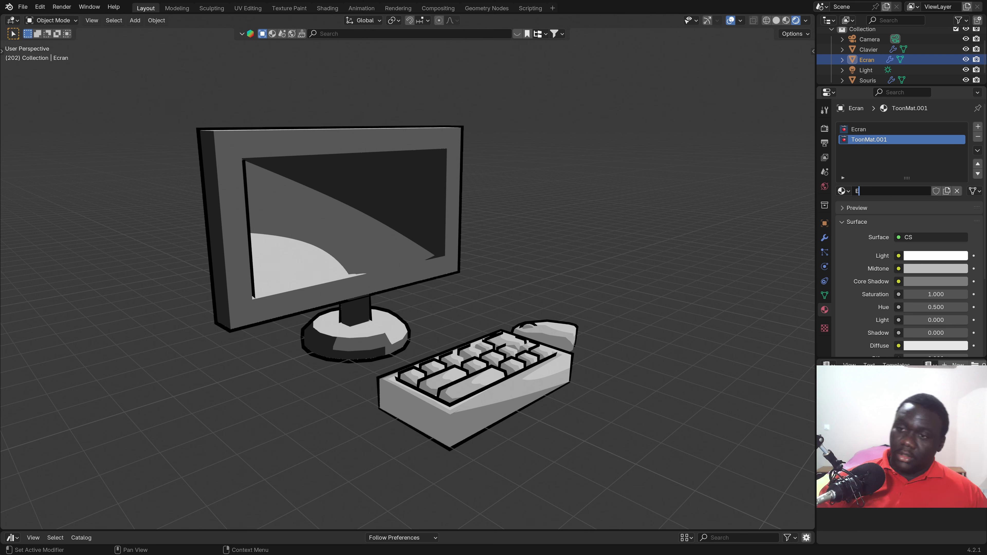
type("an ")
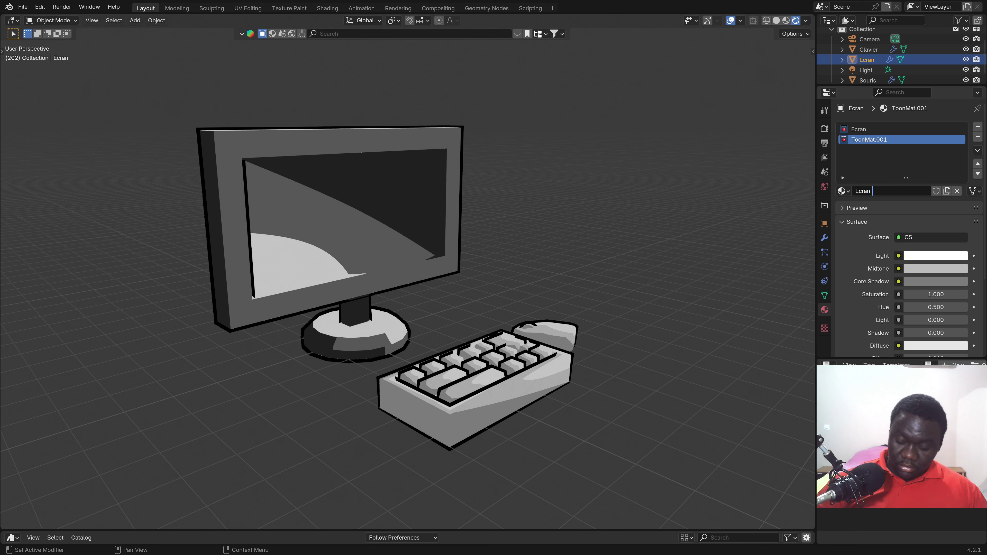
type("2")
key("Return")
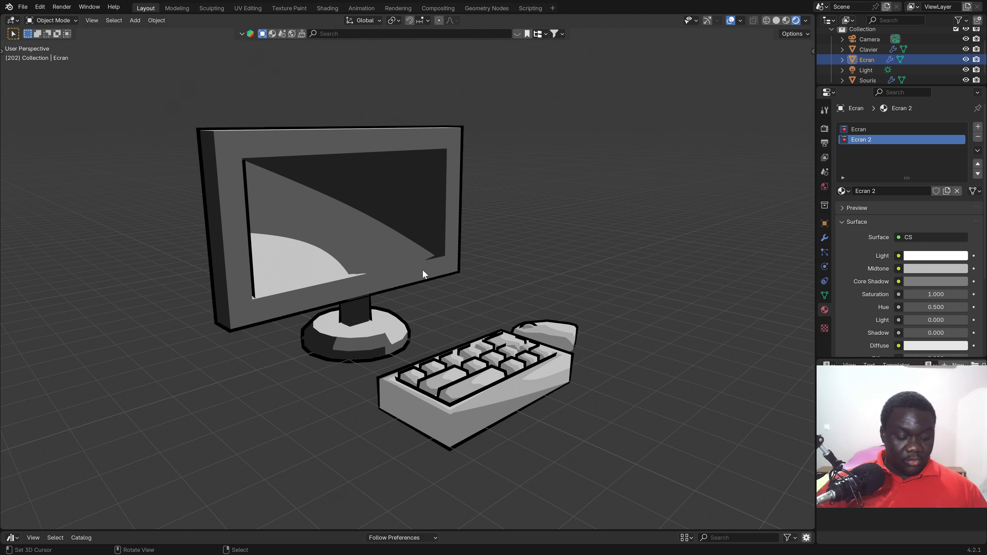
key("Tab")
Assign the Ecran 2 material to the monitor's screen face and return to Object Mode
left_click(100, 25)
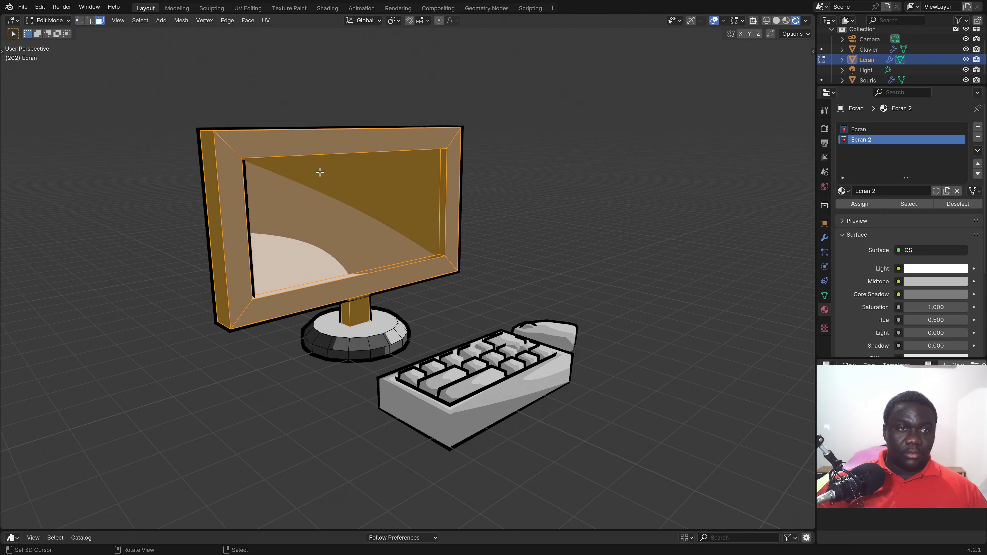
left_click(544, 131)
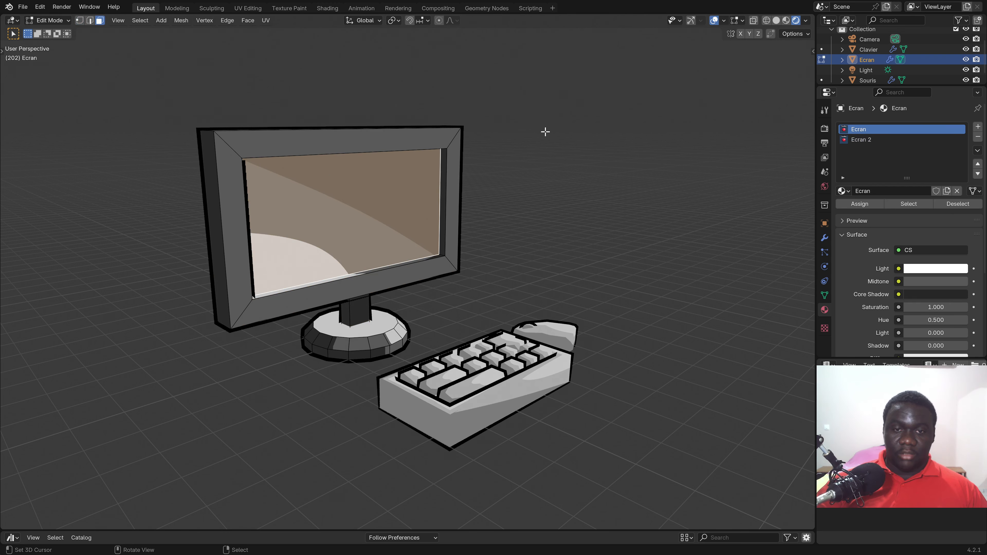
left_click(856, 139)
left_click(869, 207)
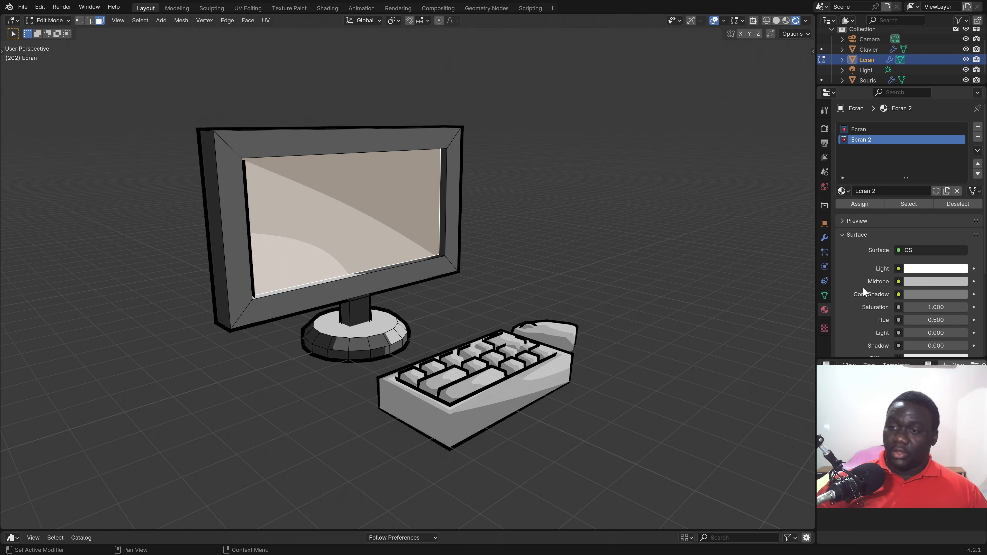
key("Tab")
Paste light-to-dark blue Light, Midtone and Core Shadow colours onto Ecran 2, keeping saturation 1
key("ctrl+v")
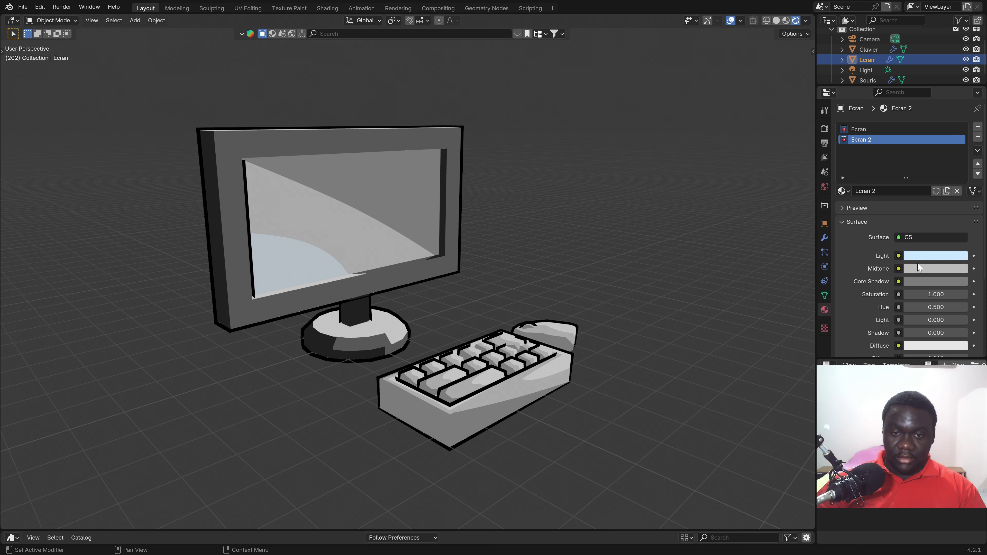
key("ctrl+v")
key("ctrl+v")
mouse_move(434, 302)
middle_mouse_down()
mouse_move(329, 303)
mouse_move(359, 289)
mouse_move(553, 291)
mouse_move(427, 300)
middle_mouse_up()
key("ctrl+v")
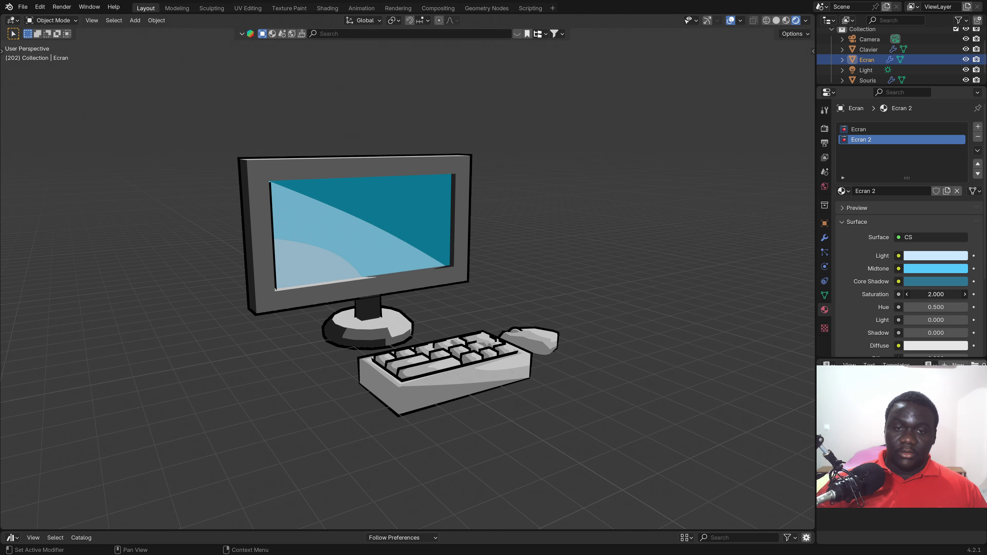
key("ctrl+z")
mouse_move(459, 314)
middle_mouse_down()
mouse_move(378, 302)
mouse_move(324, 312)
mouse_move(374, 302)
mouse_move(427, 317)
mouse_move(432, 330)
mouse_move(415, 341)
middle_mouse_up()
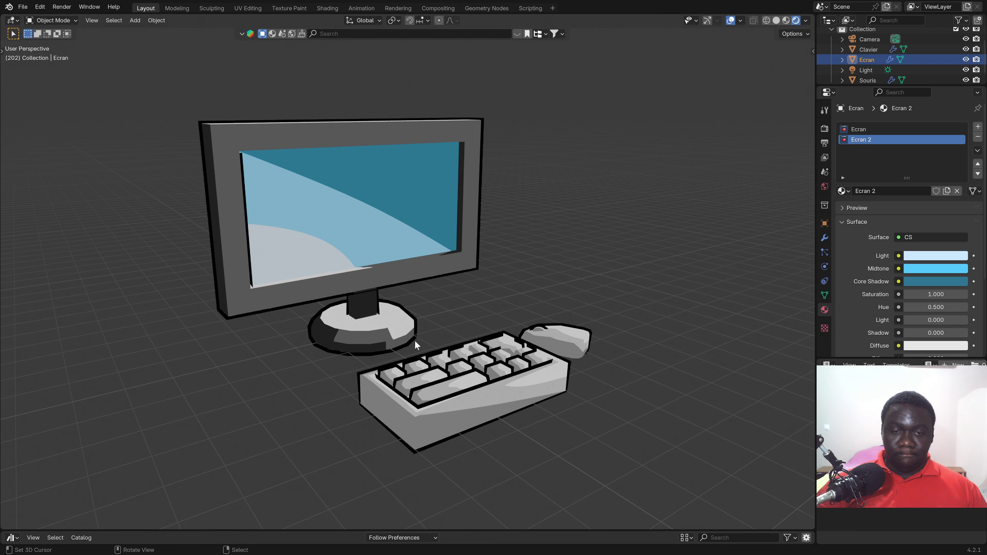
Select the Ecran body slot and drag its Light value down to -0.120
left_click(847, 223)
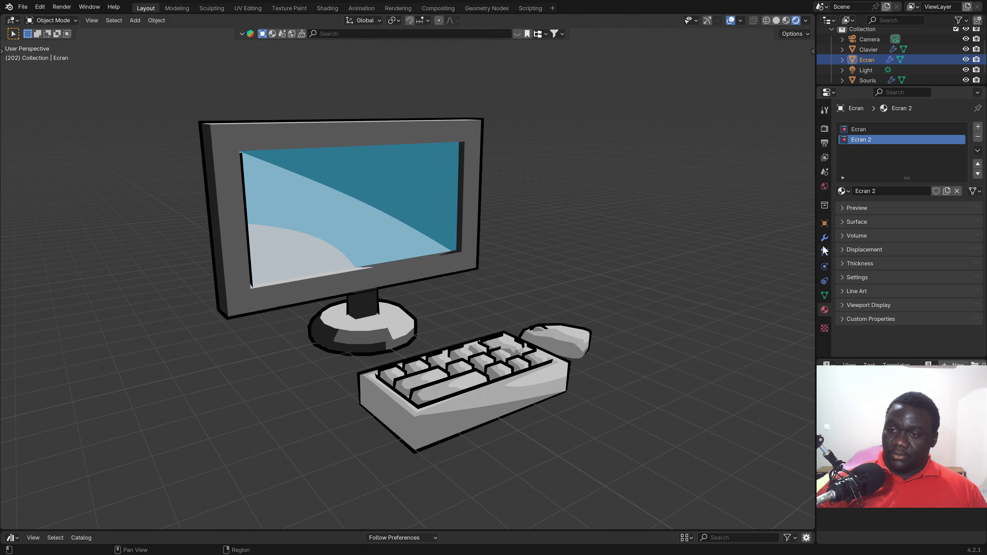
left_click(848, 222)
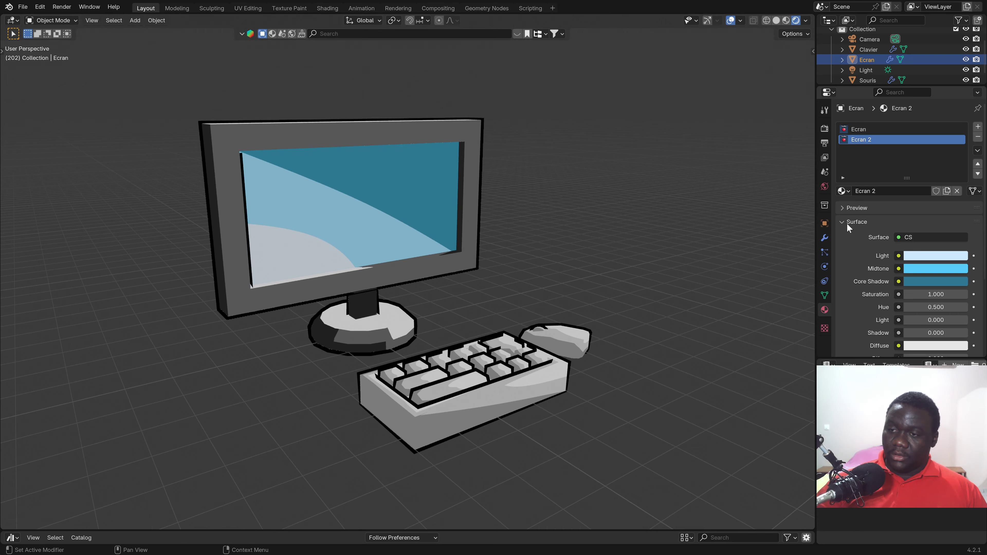
left_click(859, 128)
mouse_move(936, 333)
left_mouse_down()
mouse_move(956, 333)
mouse_move(925, 332)
mouse_move(964, 333)
mouse_move(910, 320)
left_mouse_up()
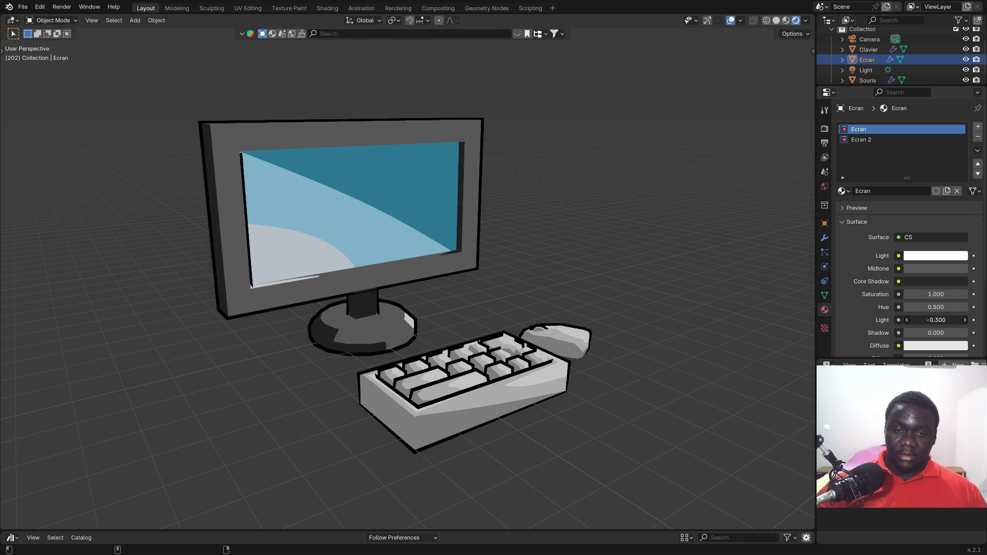
mouse_move(936, 320)
left_mouse_down()
mouse_move(946, 320)
mouse_move(929, 320)
left_mouse_up()
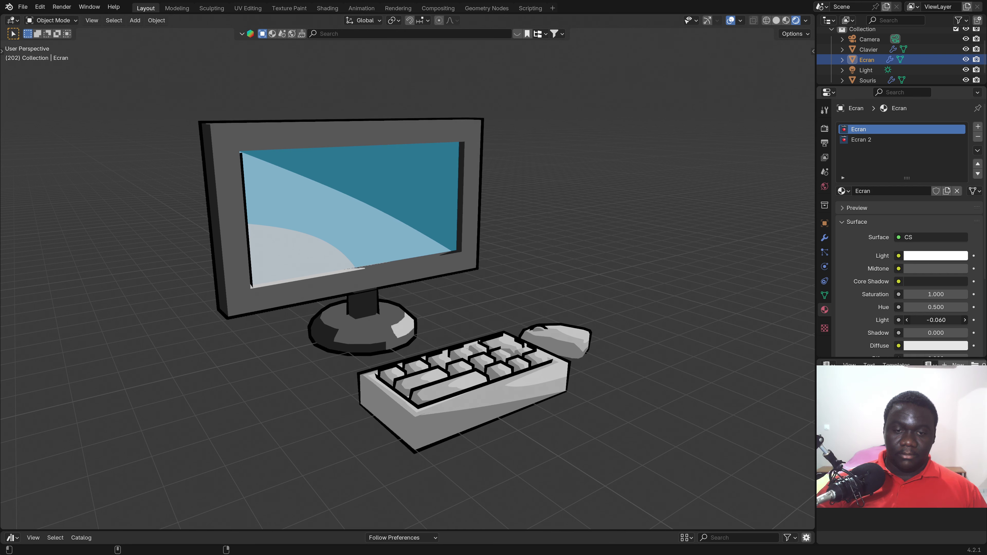
mouse_move(521, 326)
middle_mouse_down()
mouse_move(496, 318)
mouse_move(423, 326)
middle_mouse_up()
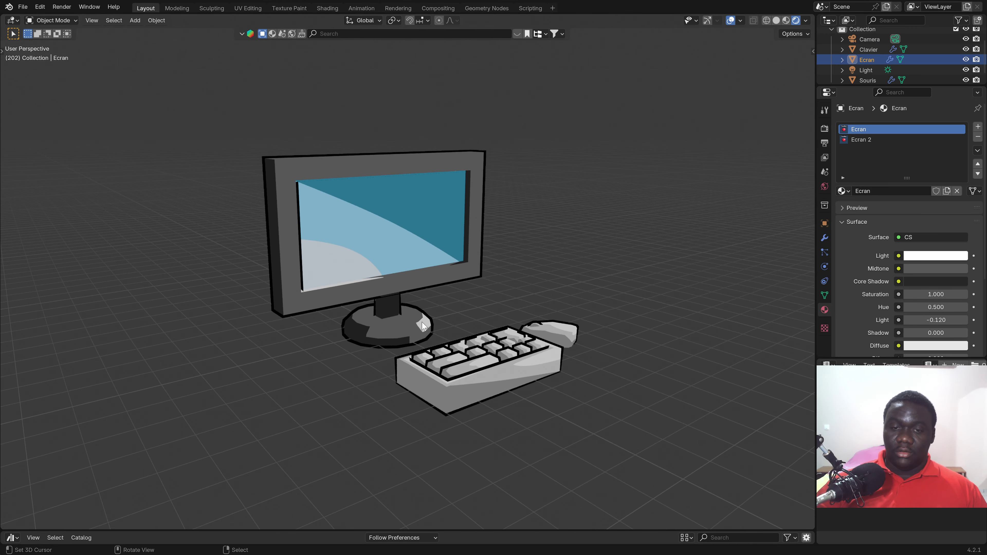
Enable noise on the GeoToon outline with Snap 2, Animate 5 and Thickness 7.850
left_click(825, 237)
left_click(854, 185)
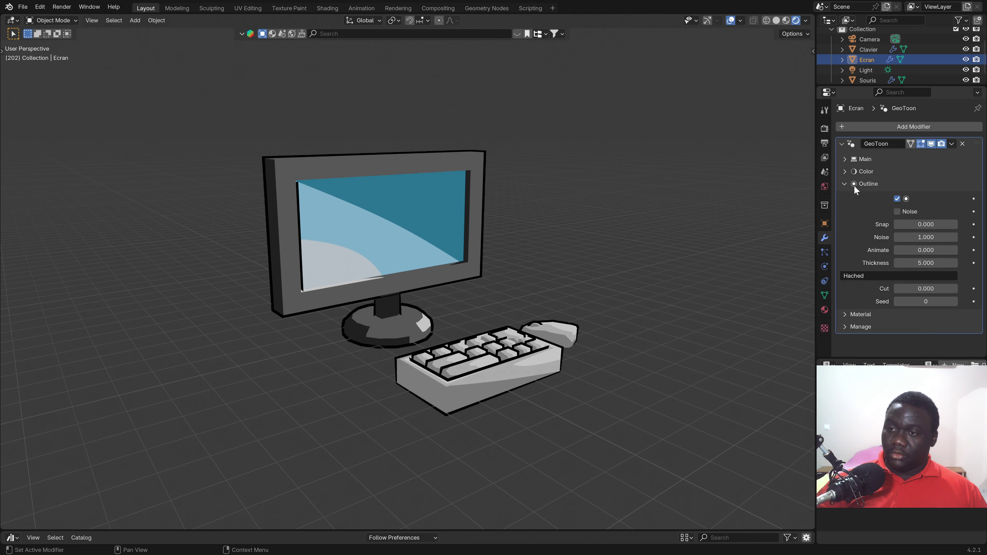
left_click(897, 212)
left_click(919, 224)
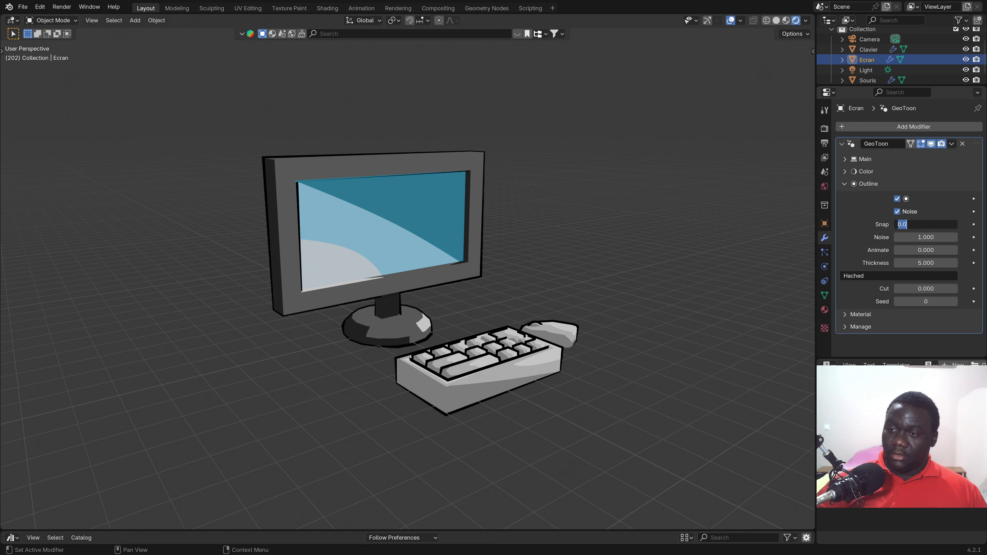
type("2")
key("Return")
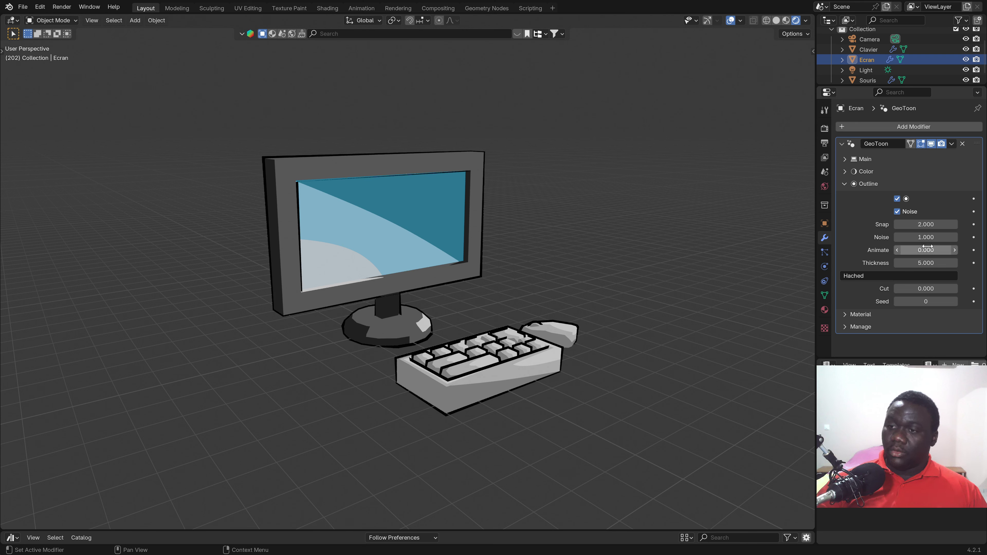
left_click(920, 253)
type("5")
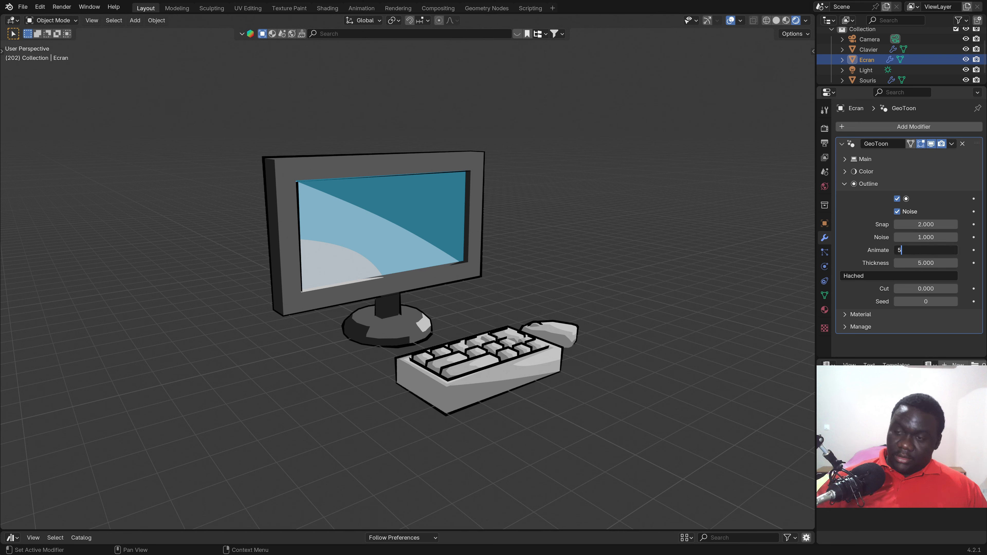
key("Return")
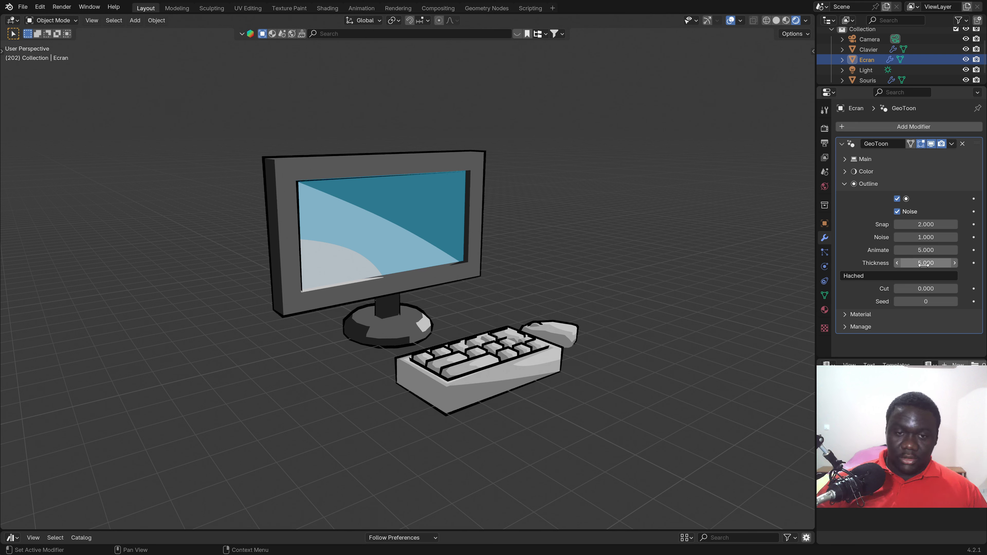
left_click_drag(925, 264, 948, 264)
Play the animation to preview the noisy outline, then save the project
key("space")
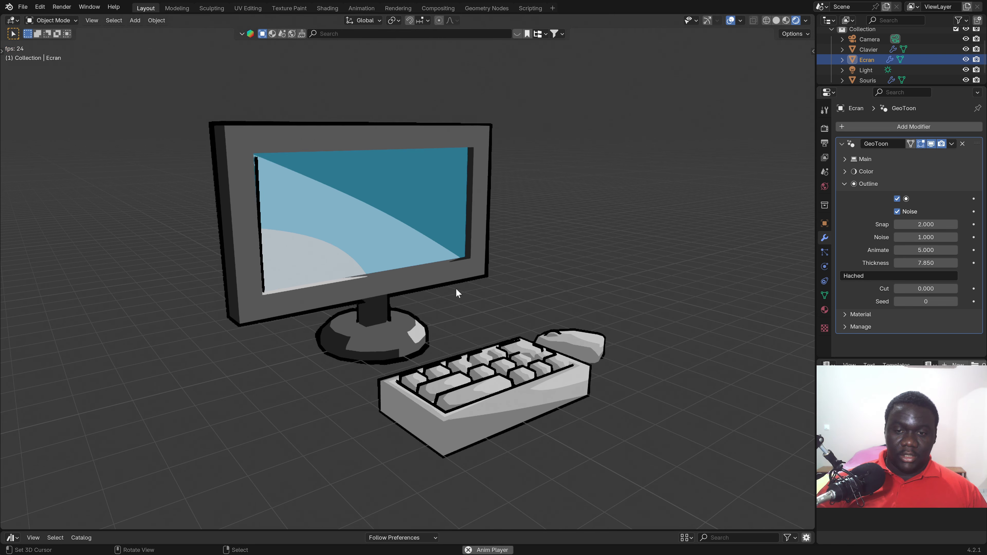
mouse_move(481, 279)
middle_mouse_down()
mouse_move(396, 275)
mouse_move(352, 287)
mouse_move(383, 310)
middle_mouse_up()
key("space")
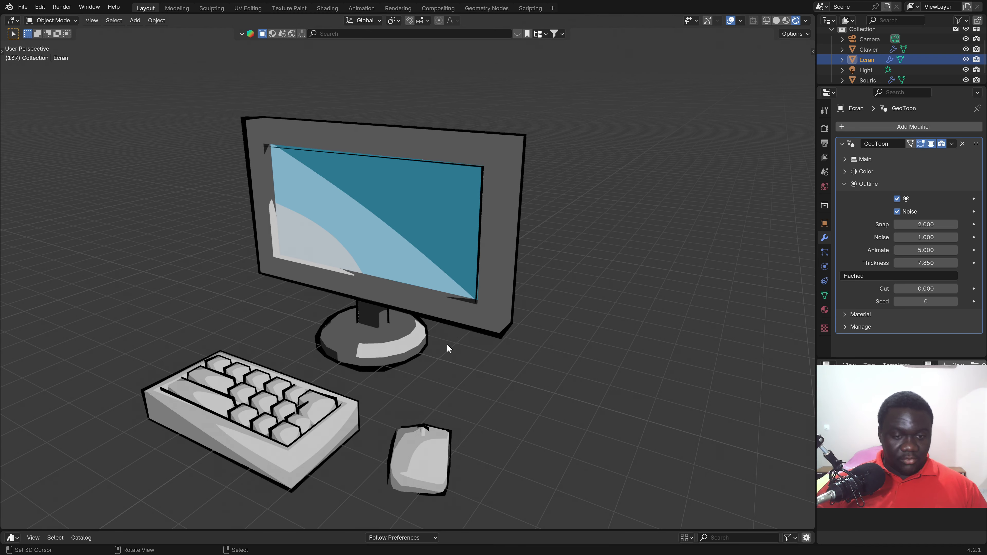
key("ctrl+s")
mouse_move(374, 355)
middle_mouse_down()
mouse_move(379, 373)
mouse_move(379, 312)
mouse_move(413, 327)
mouse_move(386, 337)
mouse_move(288, 321)
mouse_move(398, 315)
mouse_move(386, 360)
mouse_move(397, 335)
mouse_move(523, 338)
middle_mouse_up()
Add a cube and clear its location to the world origin with Alt+G
key("shift+a")
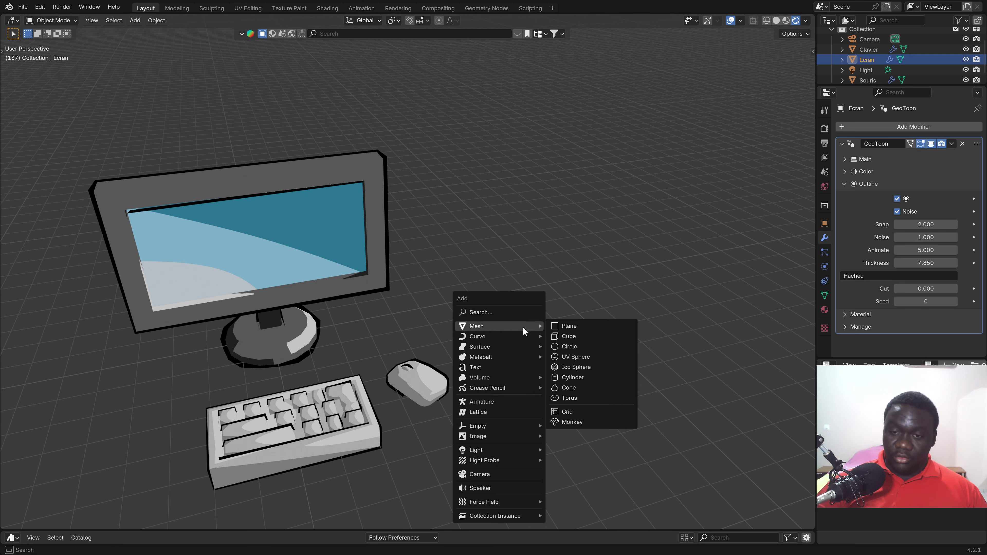
left_click(573, 335)
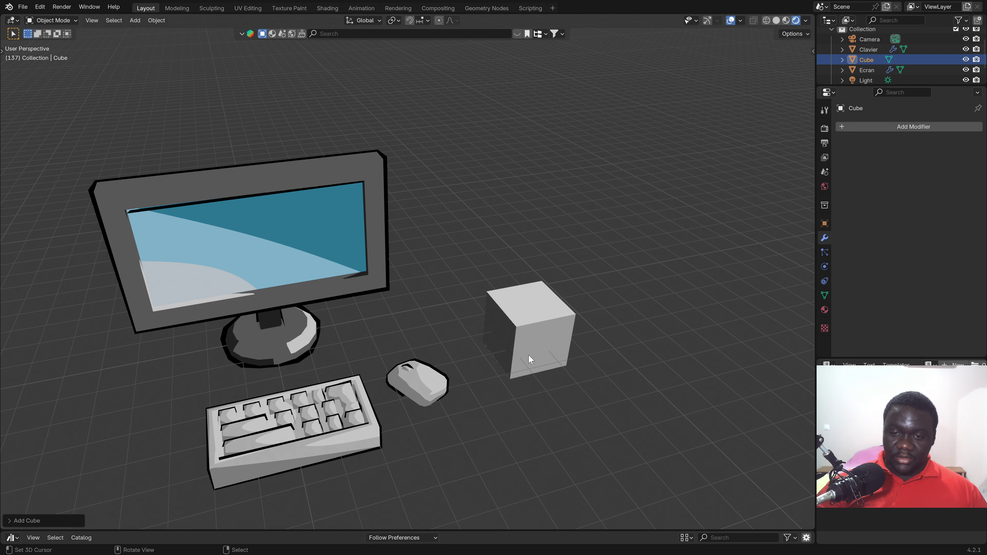
mouse_move(528, 354)
middle_mouse_down()
mouse_move(536, 323)
mouse_move(532, 335)
middle_mouse_up()
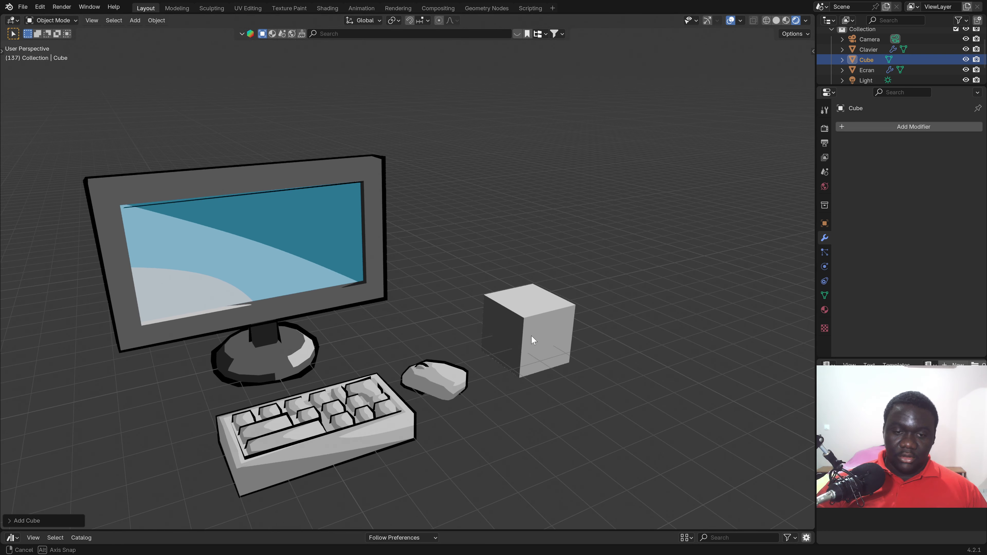
left_click(740, 21)
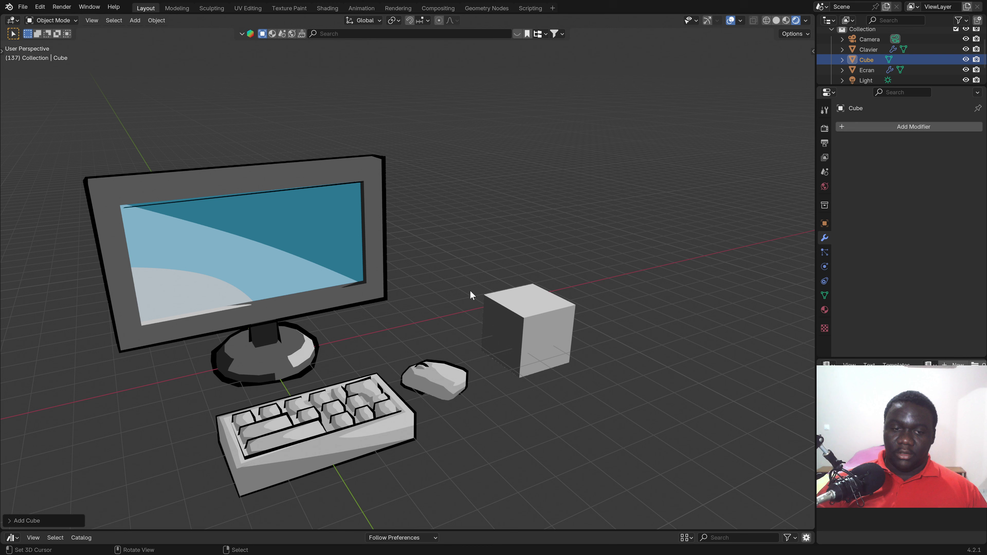
left_click(528, 326)
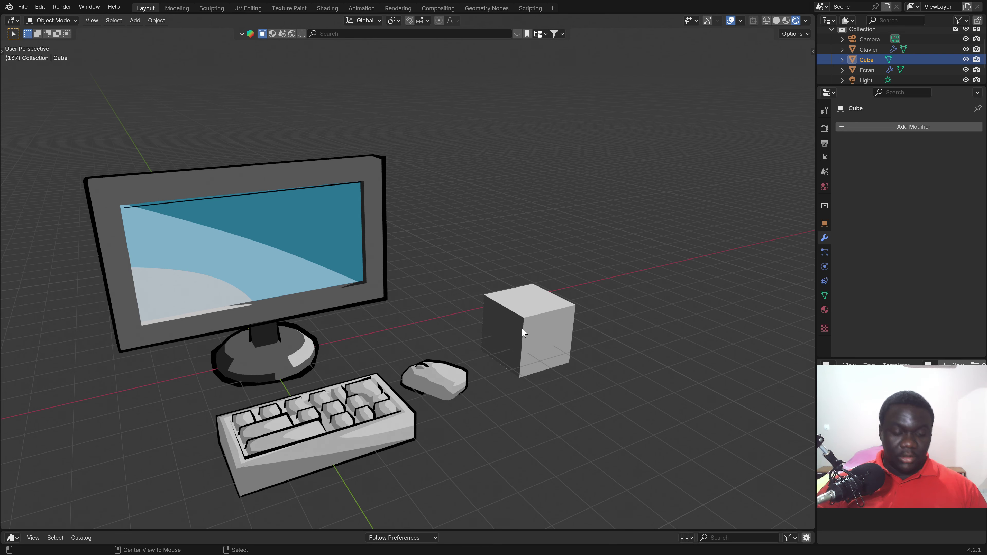
key("alt+g")
Move the Ecran monitor up and away from the cube and save the file
left_click(331, 306)
key("g")
left_click(599, 158)
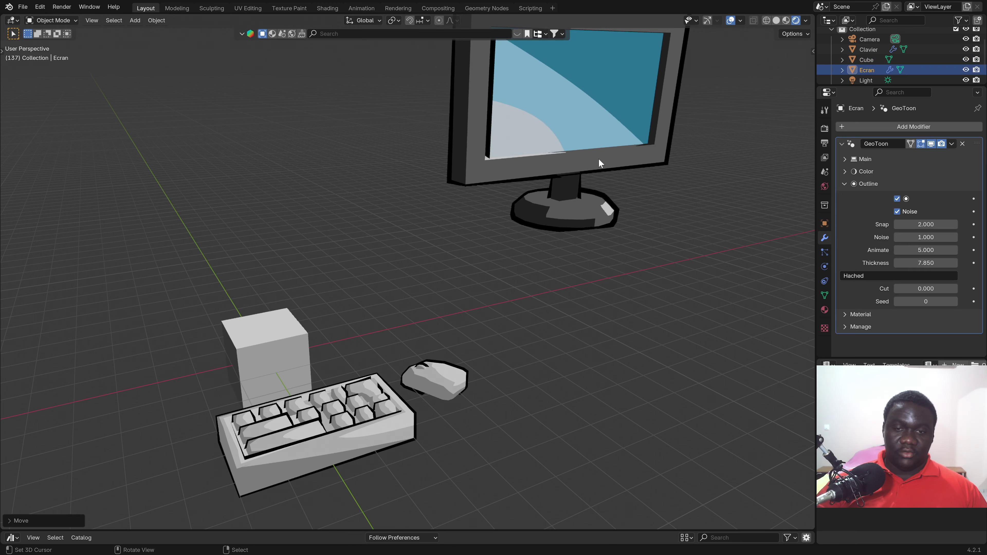
middle_click_drag(265, 273, 330, 310, "shift")
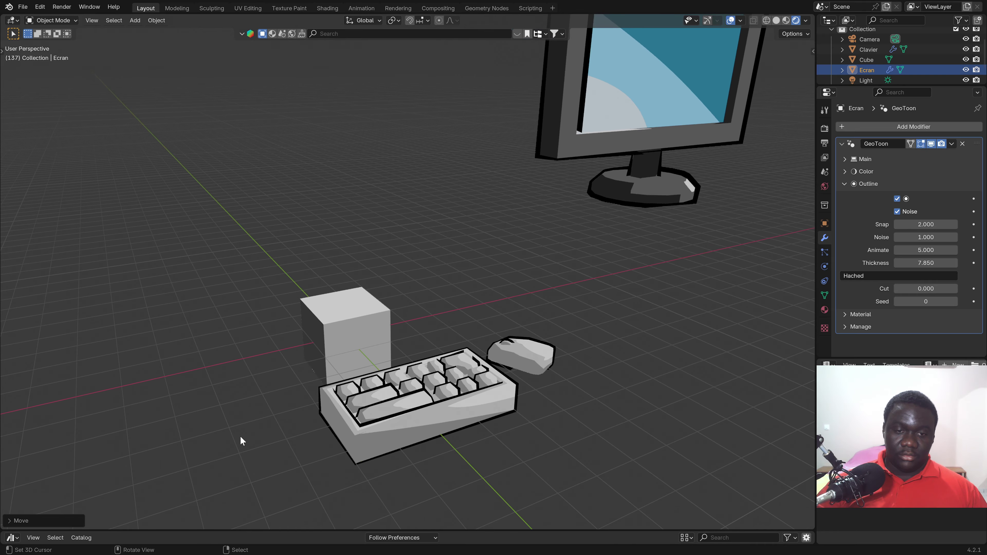
key("ctrl+s")
mouse_move(352, 359)
middle_mouse_down()
mouse_move(286, 354)
mouse_move(294, 353)
middle_mouse_up()
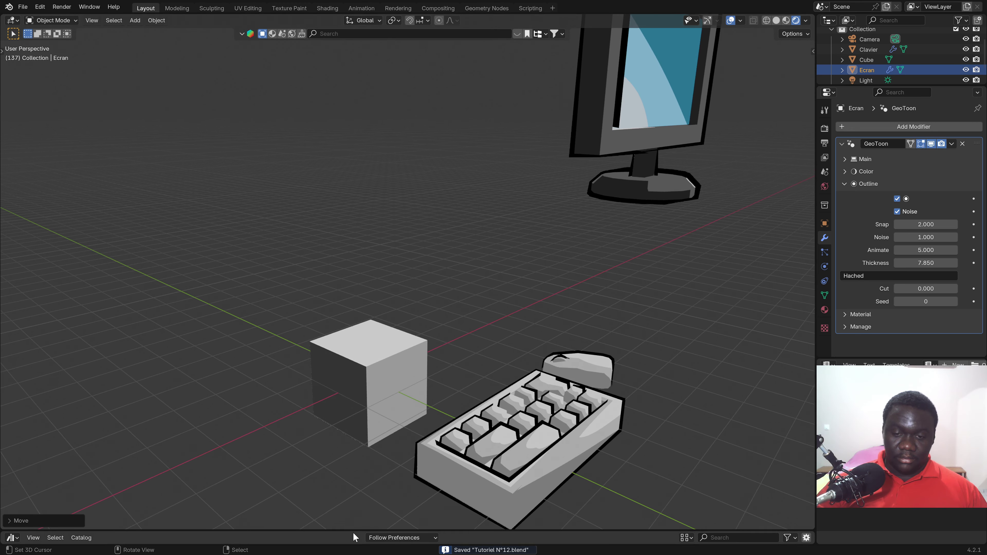
Turn the enlarged bottom area into a Timeline, rewind to frame 1, and enter Edit Mode
left_click_drag(362, 530, 104, 465)
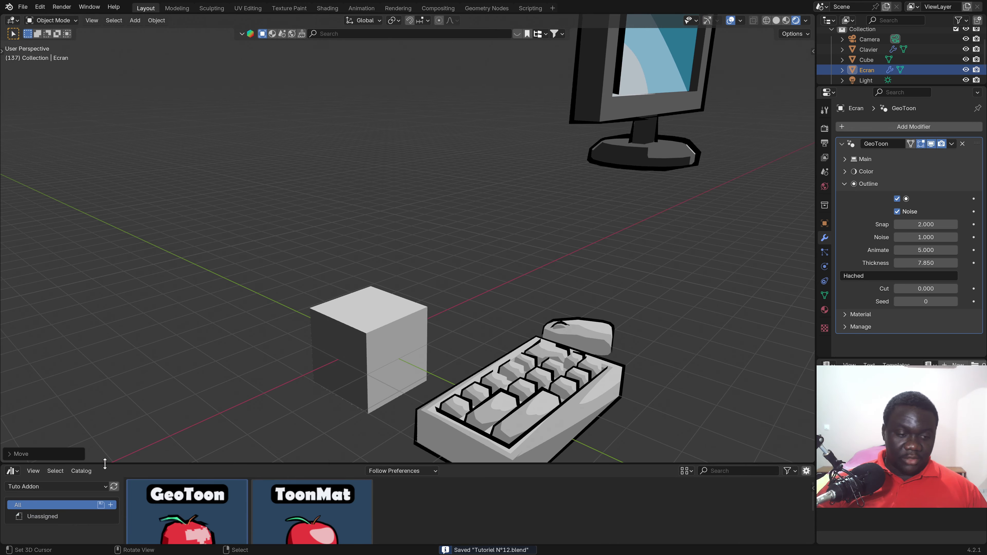
left_click(16, 476)
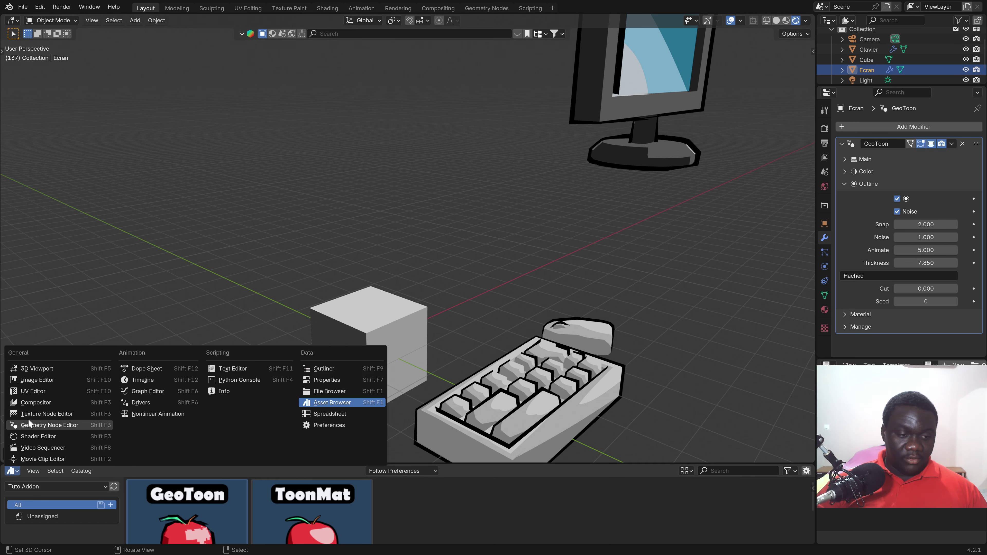
left_click(139, 377)
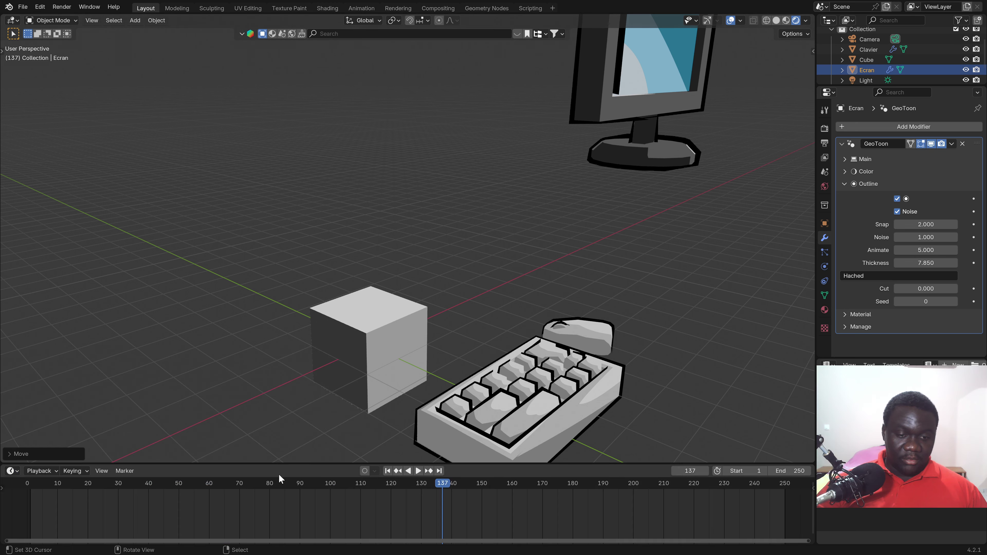
left_click(388, 471)
middle_click_drag(396, 392, 463, 340)
key("Tab")
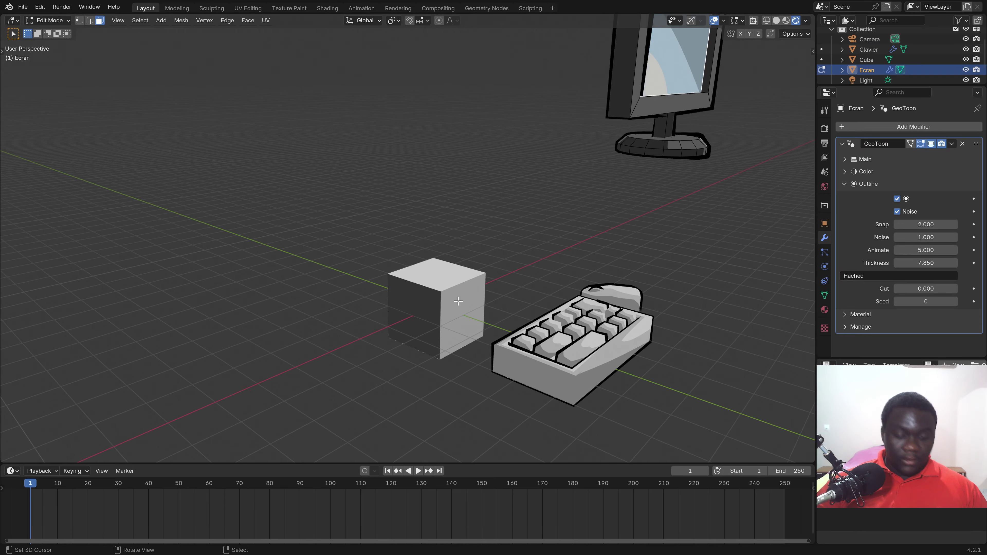
mouse_move(458, 301)
middle_mouse_down()
mouse_move(439, 308)
mouse_move(467, 302)
middle_mouse_up()
Select all the cube's geometry and raise it 1 unit along Z
key("alt+q")
key("a")
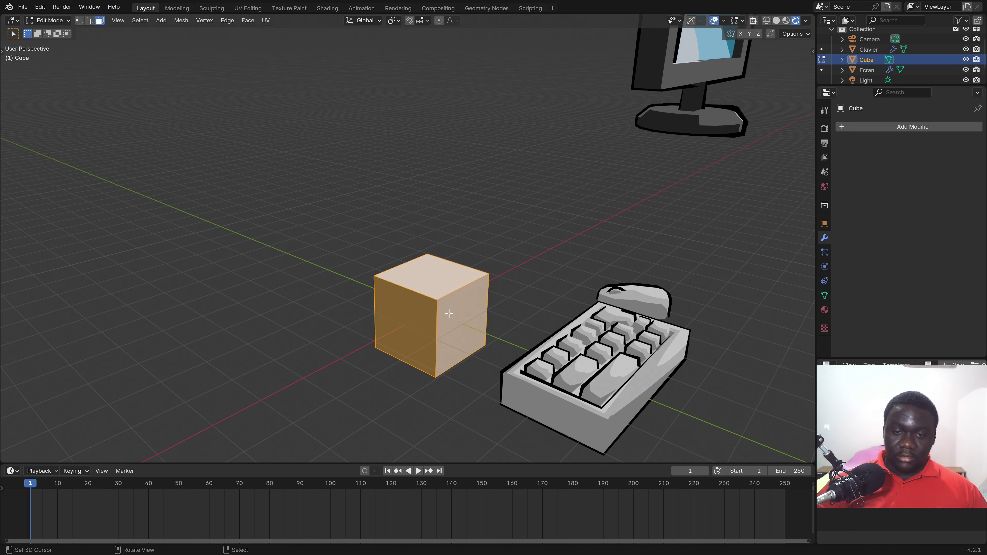
type("gz1")
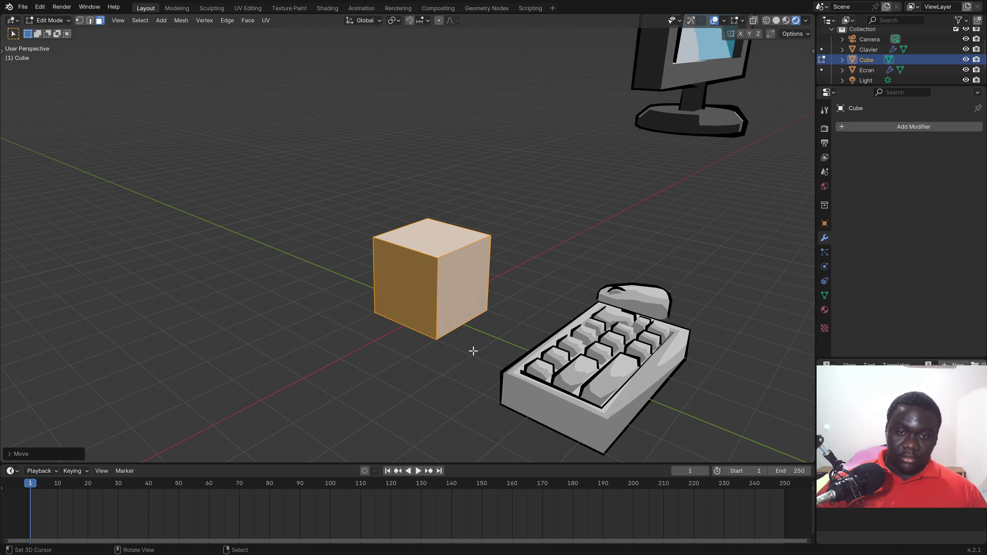
key("Return")
mouse_move(471, 341)
middle_mouse_down()
mouse_move(489, 331)
mouse_move(472, 322)
middle_mouse_up()
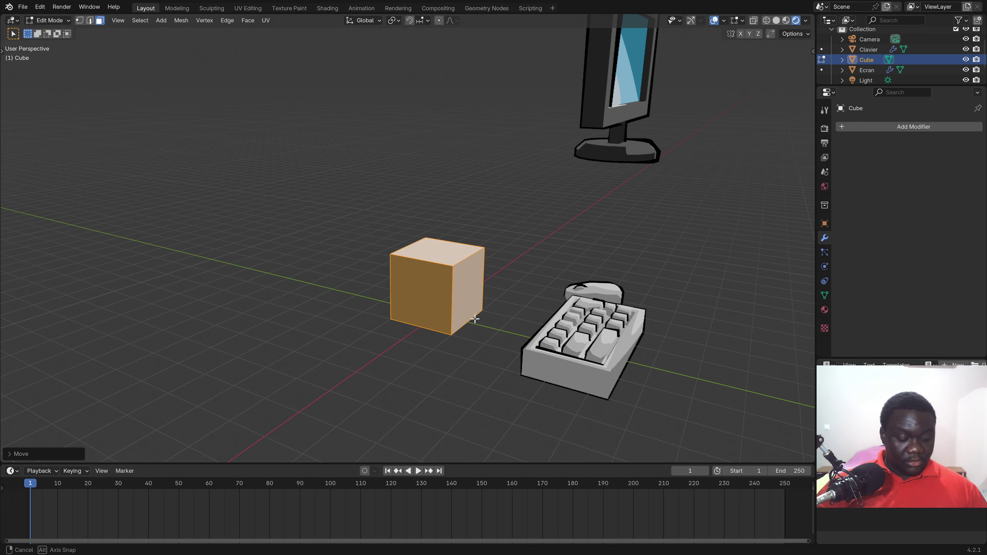
Set the transform pivot point to the 3D Cursor after abandoning trial vertical scalings
key("s")
key("z")
key("Escape")
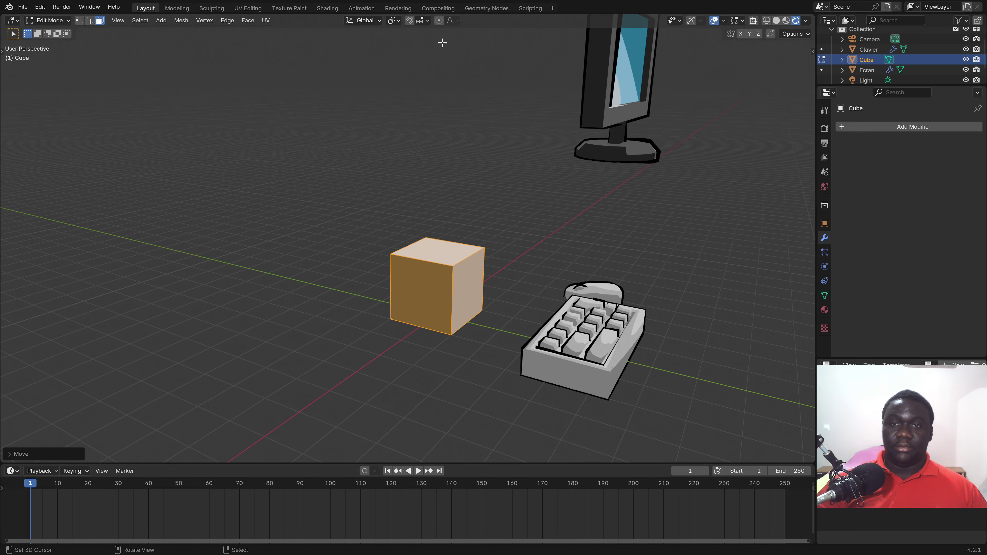
left_click(397, 23)
left_click(412, 68)
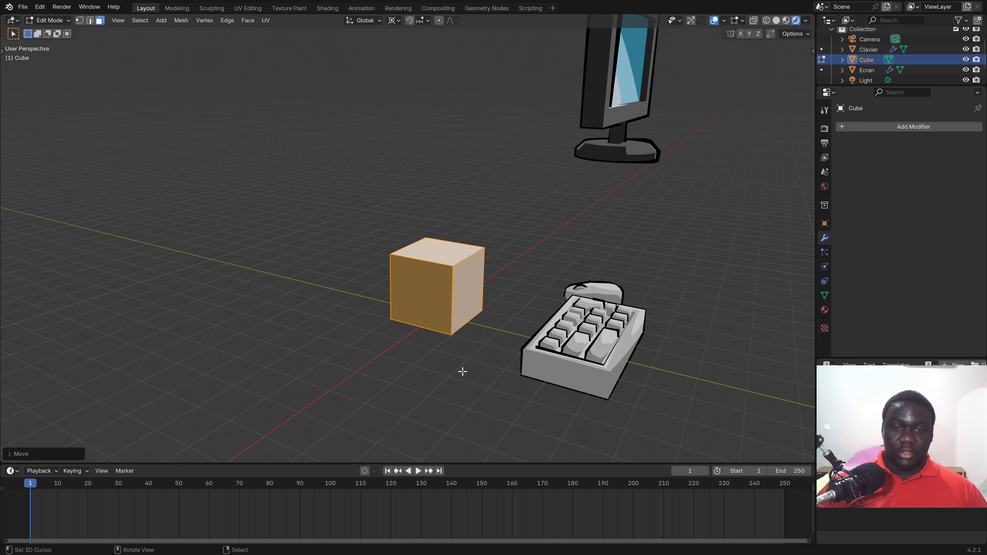
key("s")
key("z")
key("Escape")
mouse_move(466, 369)
middle_mouse_down()
mouse_move(349, 365)
mouse_move(389, 370)
middle_mouse_up()
key("s")
key("z")
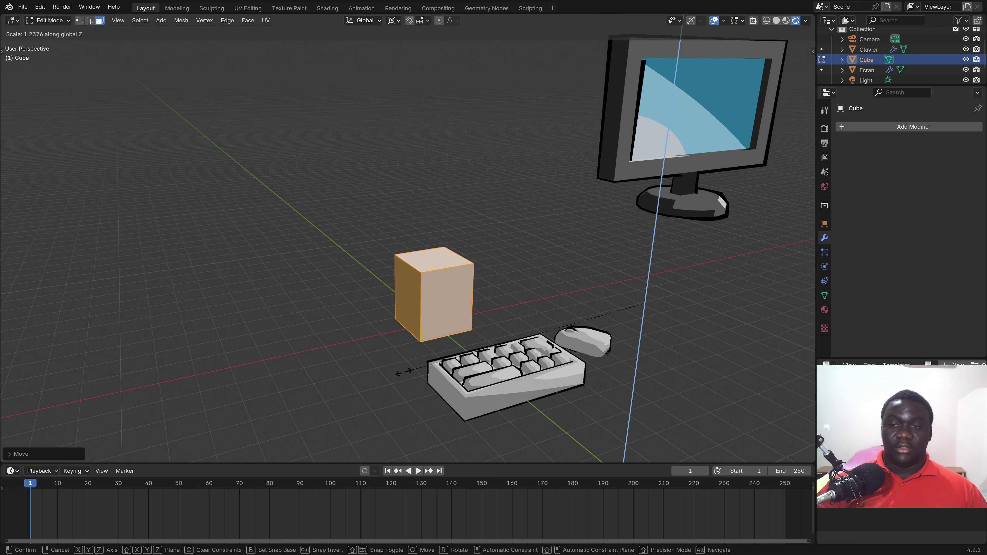
key("Escape")
left_click(399, 22)
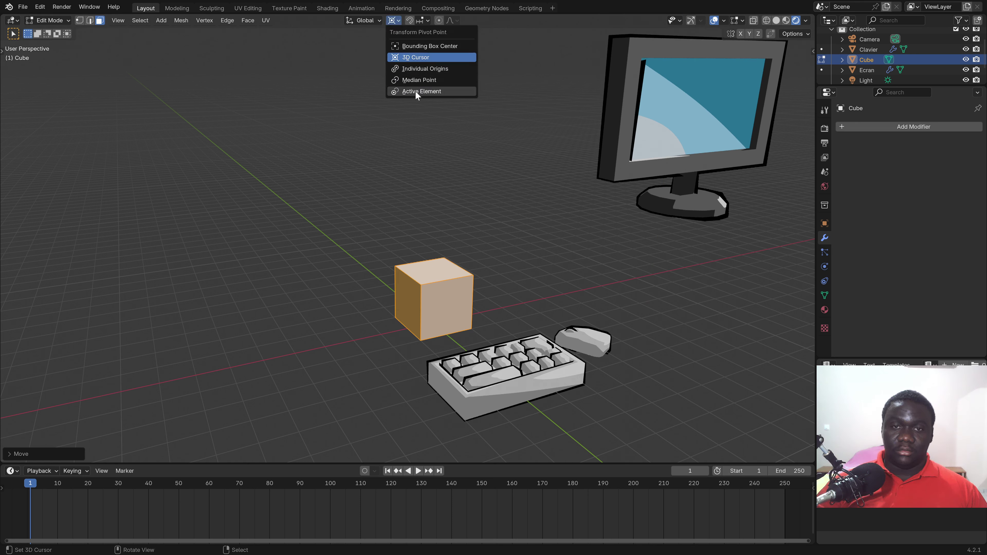
left_click(424, 61)
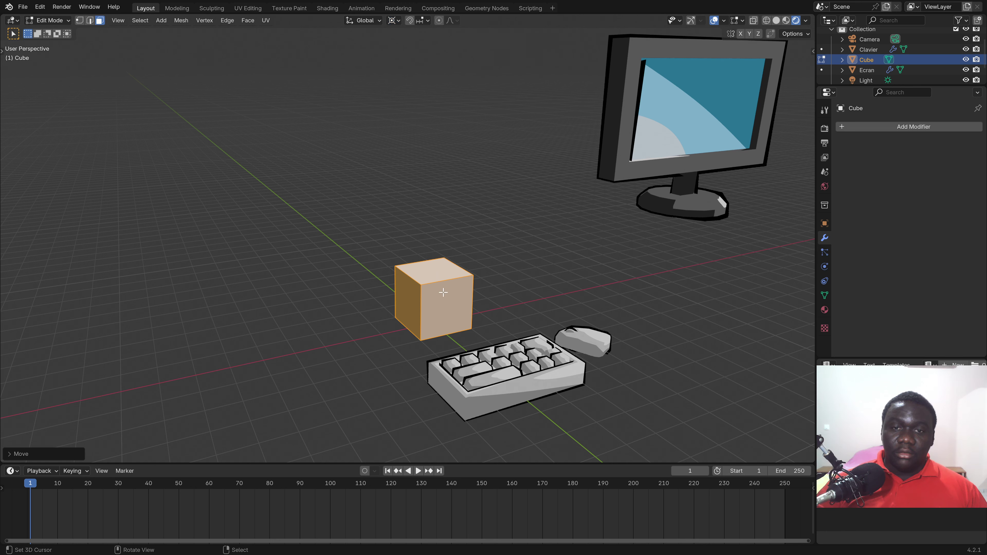
scroll(435, 287, "down", 5)
scroll(431, 283, "up", 4)
Reselect the whole cube mesh and scale it taller along Z
key("alt+a")
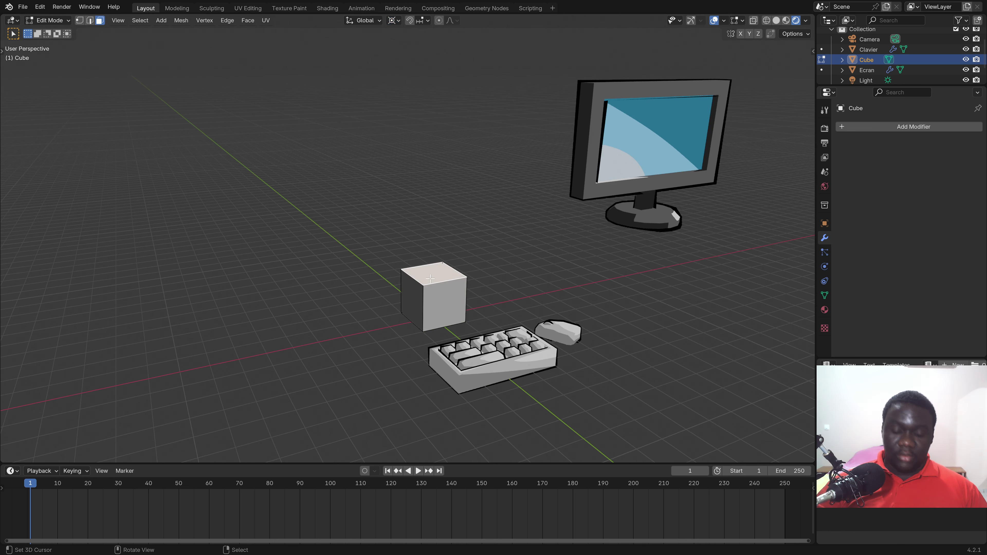
key("ctrl+l")
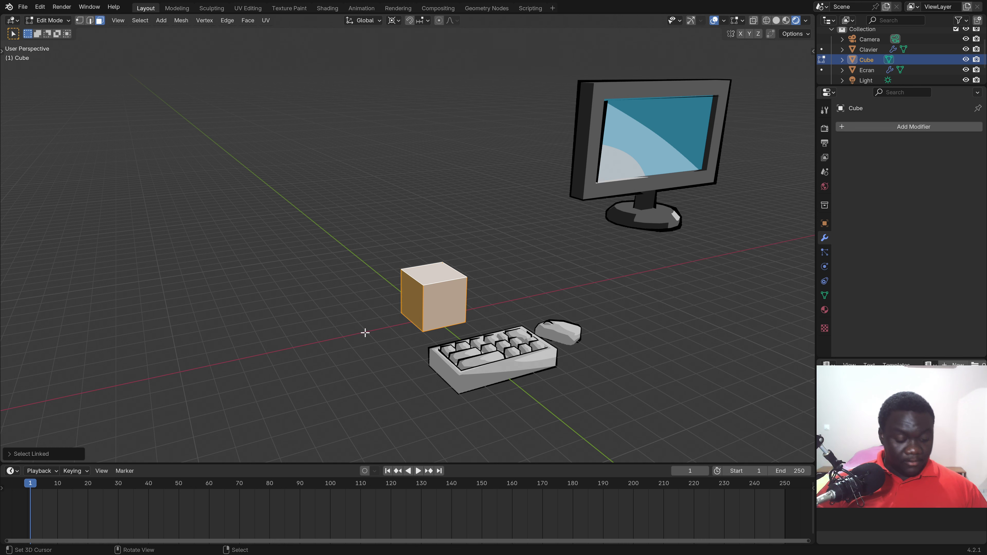
key("s")
key("z")
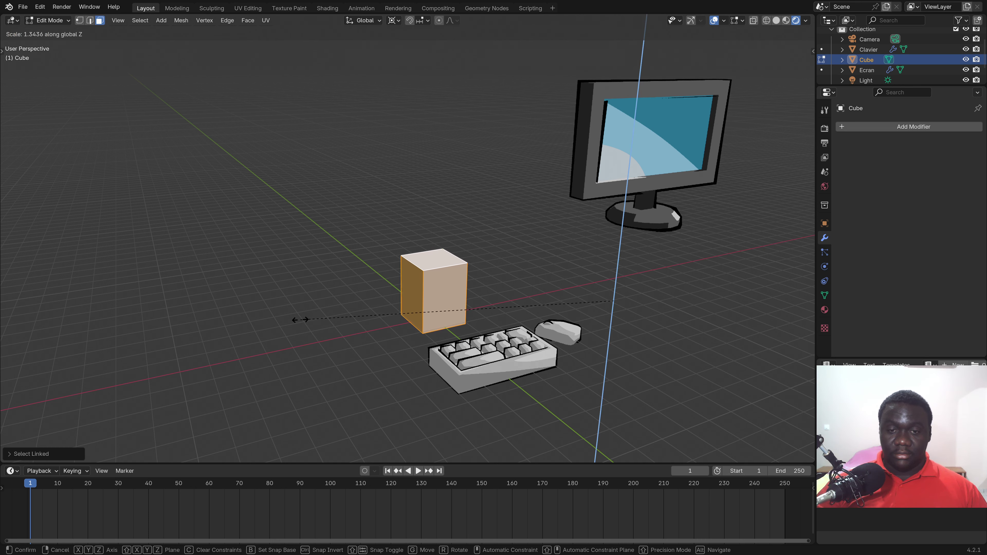
left_click(280, 311)
middle_click_drag(413, 335, 449, 336)
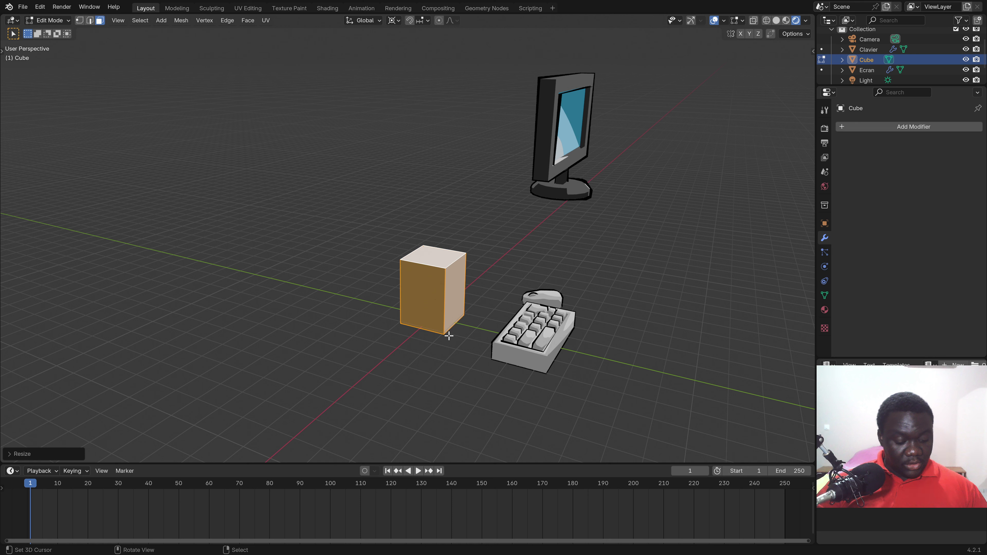
Stretch the cube twice along Y into a long tower-shaped box
key("s")
key("y")
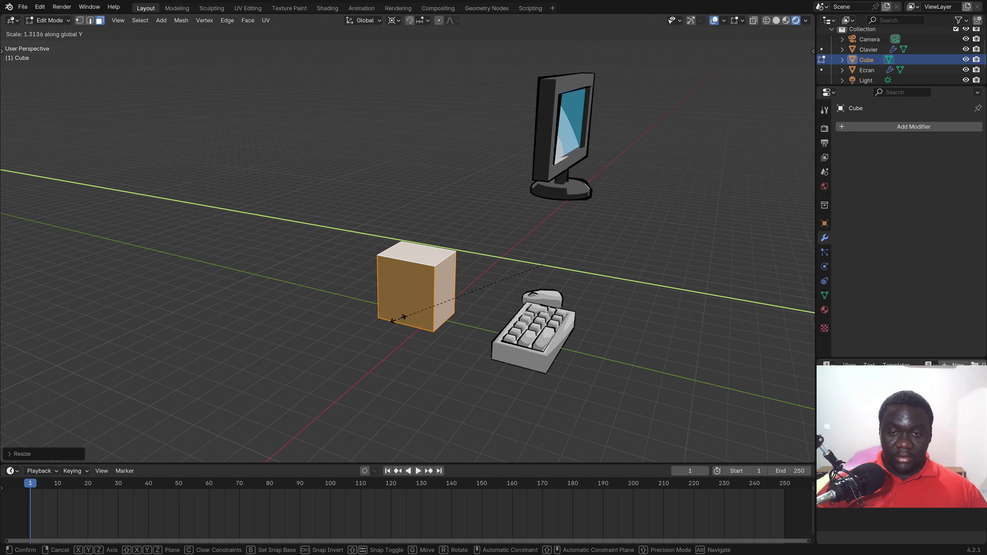
left_click(389, 313)
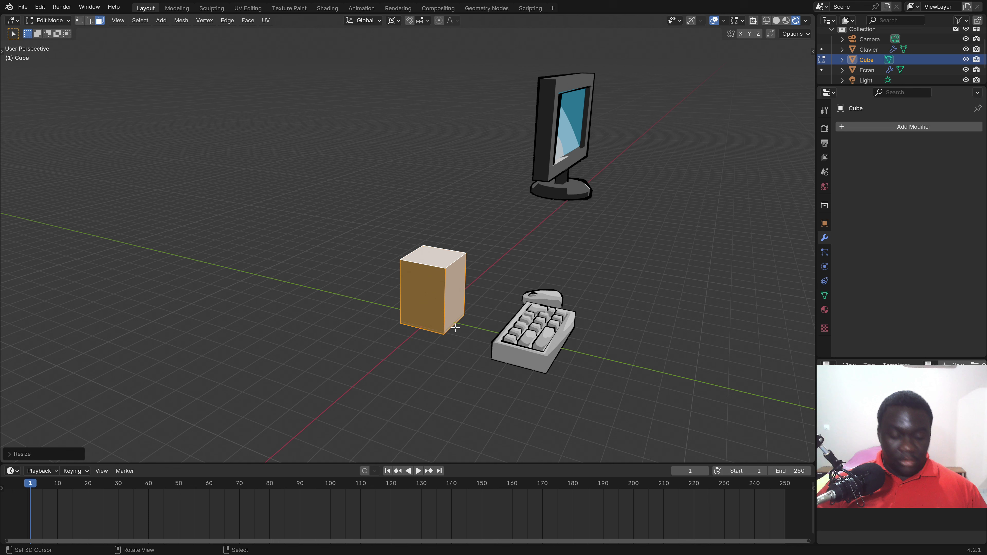
middle_click_drag(453, 328, 357, 346, "shift")
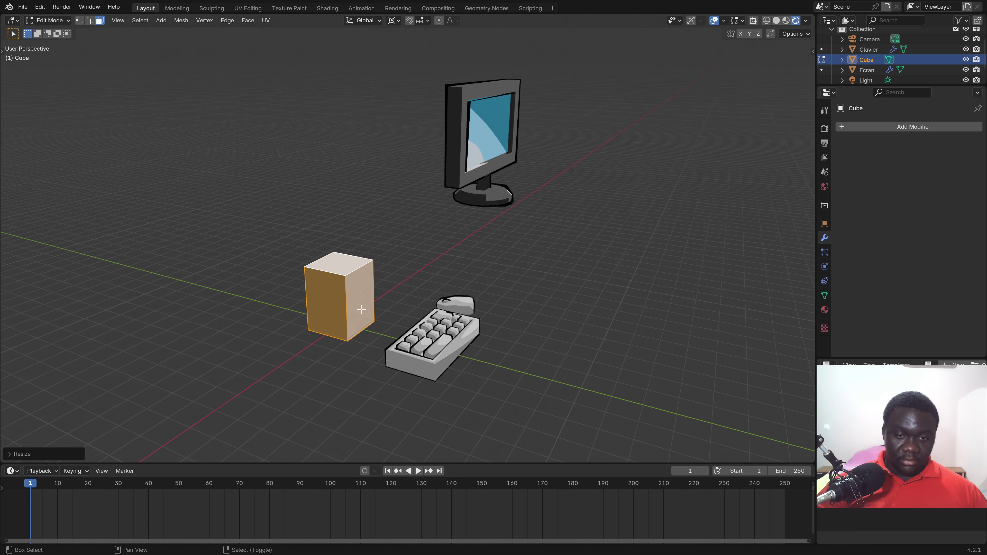
key("s")
key("y")
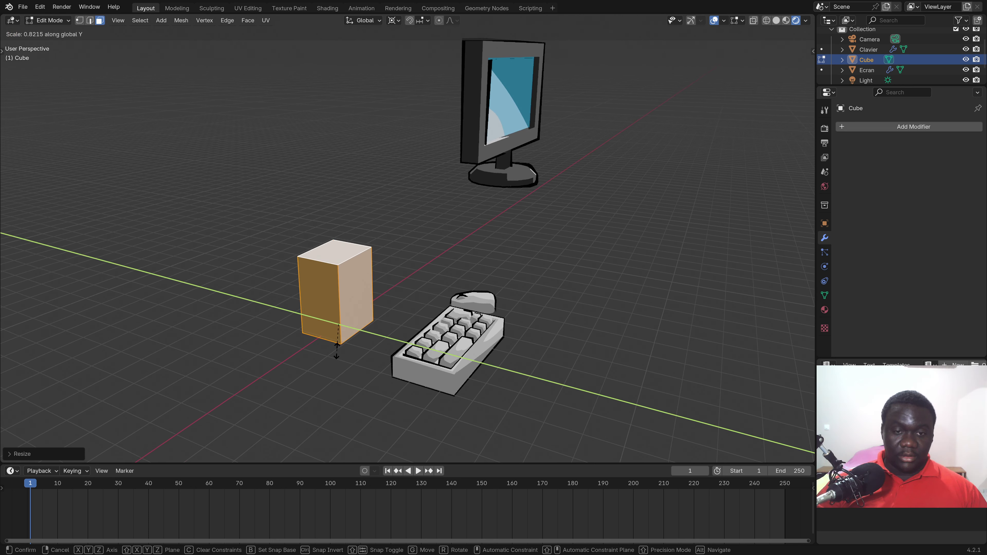
left_click(368, 382)
mouse_move(368, 380)
middle_mouse_down()
mouse_move(346, 337)
mouse_move(375, 304)
middle_mouse_up()
scroll(375, 304, "up", 3)
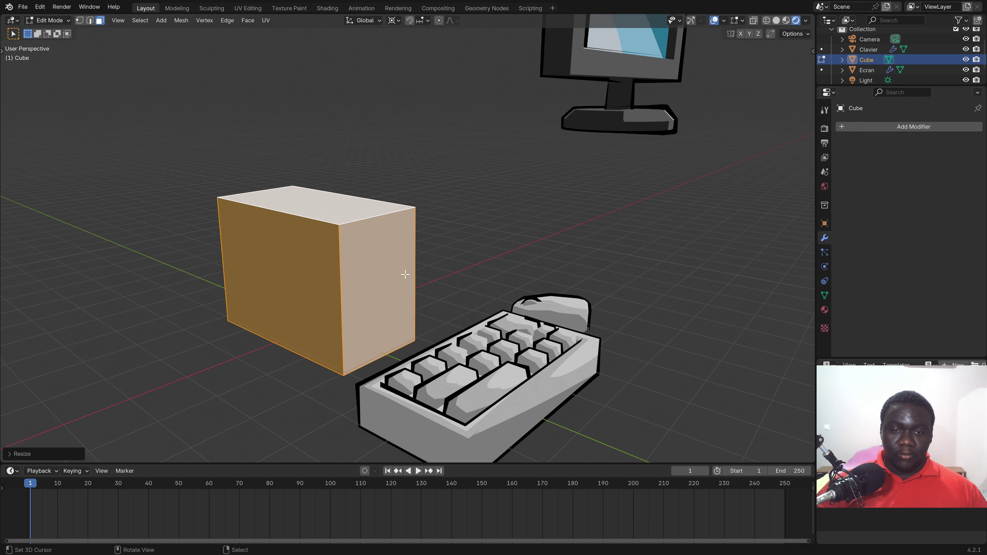
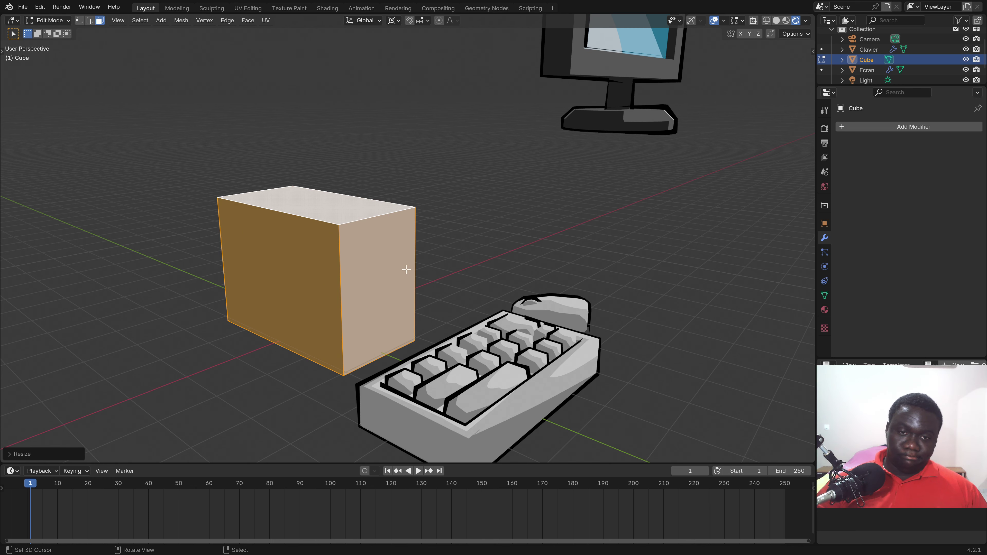
Inset the cube's front face and flatten the inset vertically into a thin strip near the bottom
mouse_move(407, 269)
middle_mouse_down()
mouse_move(308, 277)
mouse_move(353, 264)
mouse_move(513, 259)
middle_mouse_up()
left_click(332, 302)
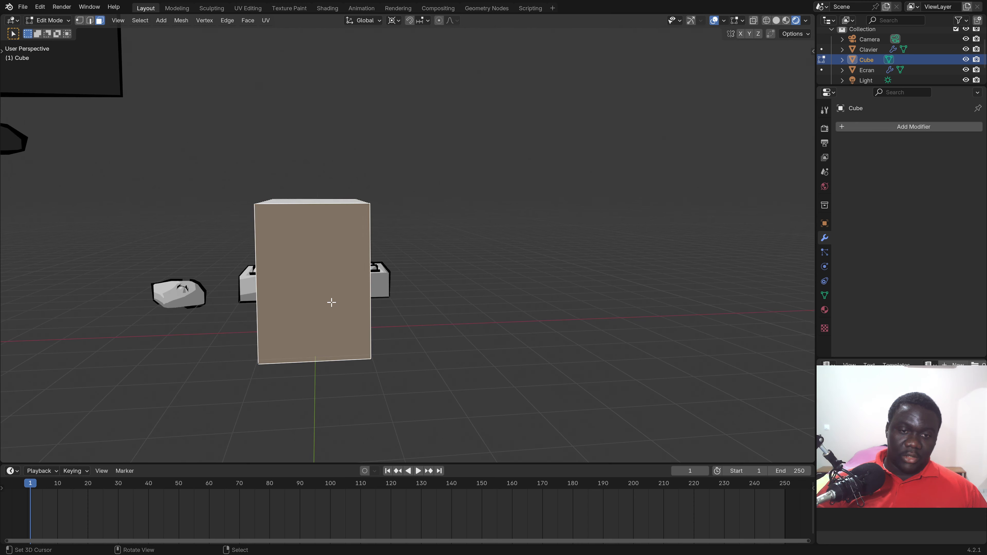
mouse_move(332, 302)
middle_mouse_down()
mouse_move(354, 305)
mouse_move(344, 295)
middle_mouse_up()
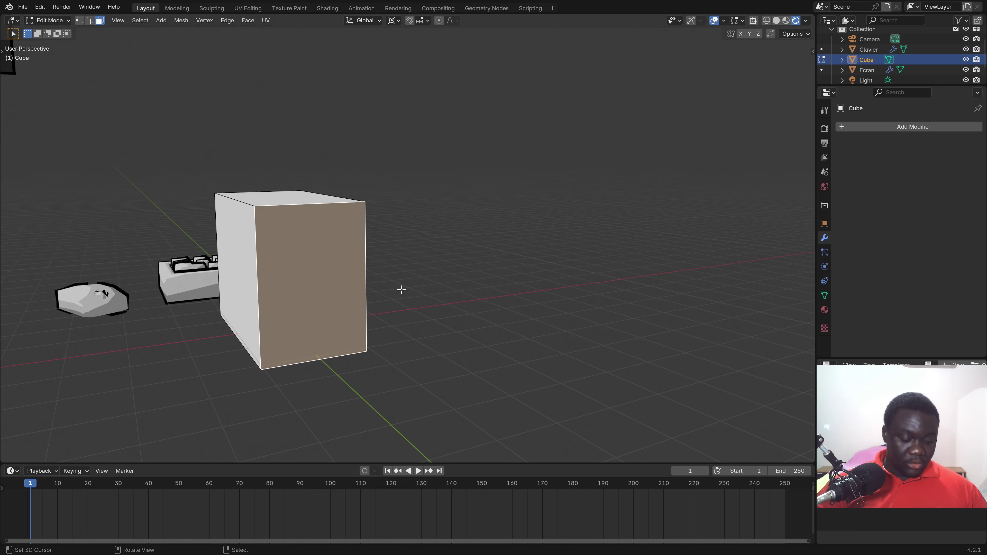
key("i")
left_click(483, 287)
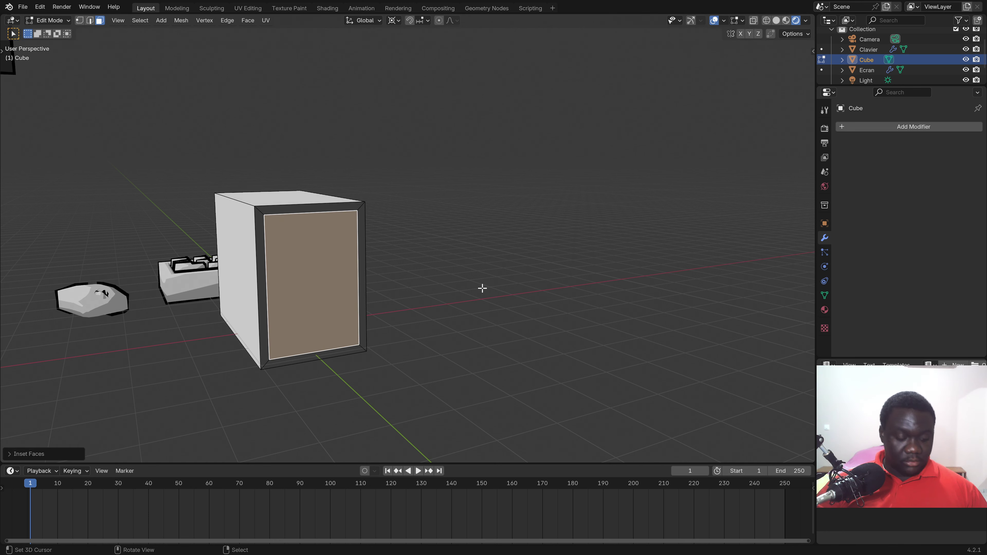
key("s")
key("z")
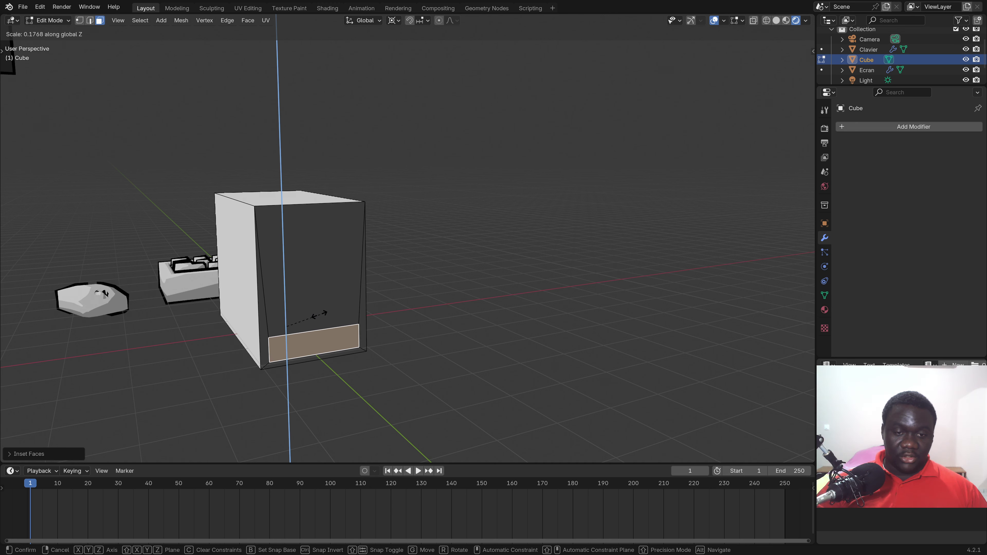
left_click(316, 313)
Extrude the thin strip inward to form a recessed slot in the cube
middle_click_drag(320, 322, 367, 340)
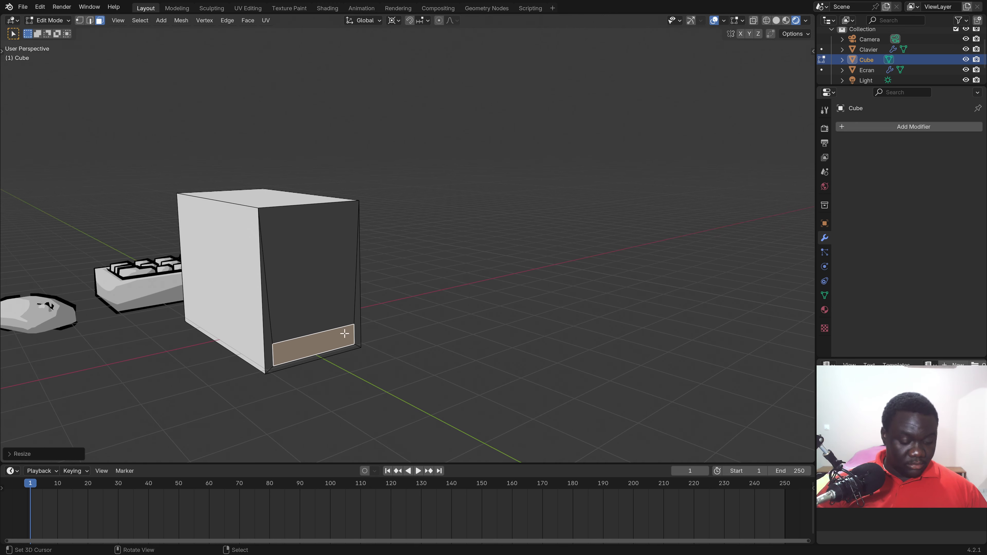
key("e")
left_click(362, 335)
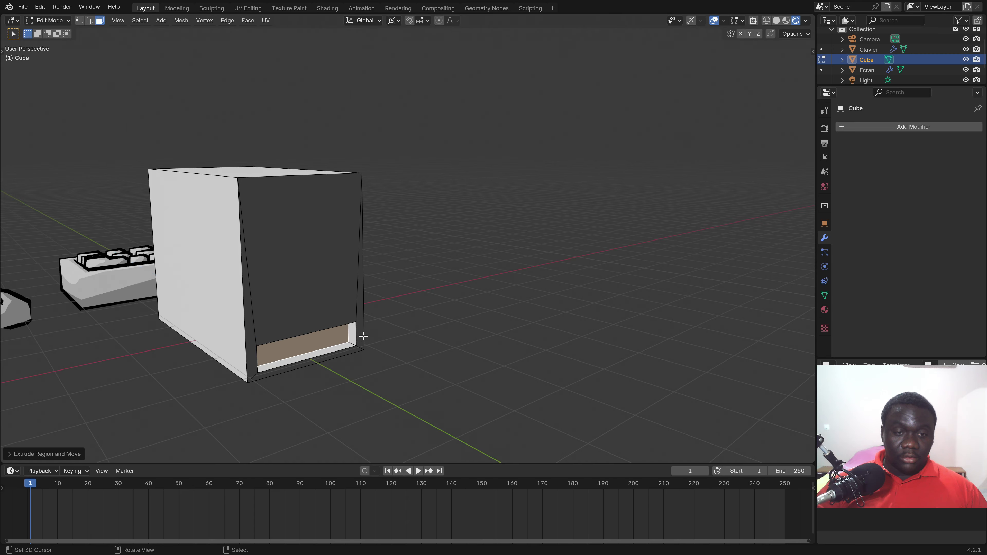
mouse_move(364, 337)
middle_mouse_down()
mouse_move(346, 319)
mouse_move(238, 313)
mouse_move(493, 308)
mouse_move(439, 309)
mouse_move(502, 272)
mouse_move(399, 271)
mouse_move(419, 289)
middle_mouse_up()
left_click(503, 272)
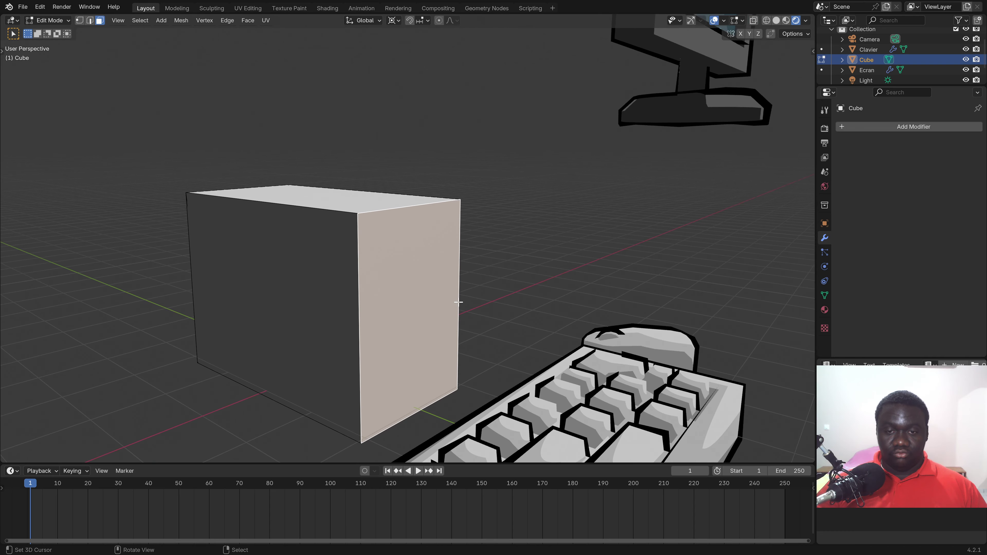
Add a horizontal edge loop near the top of the cube and select both front faces
key("ctrl+r")
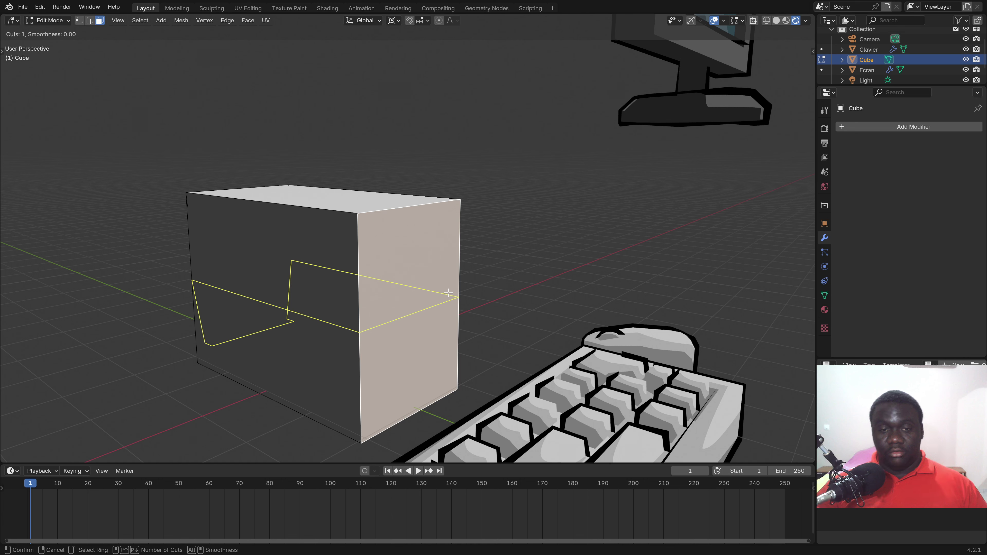
left_click(449, 293)
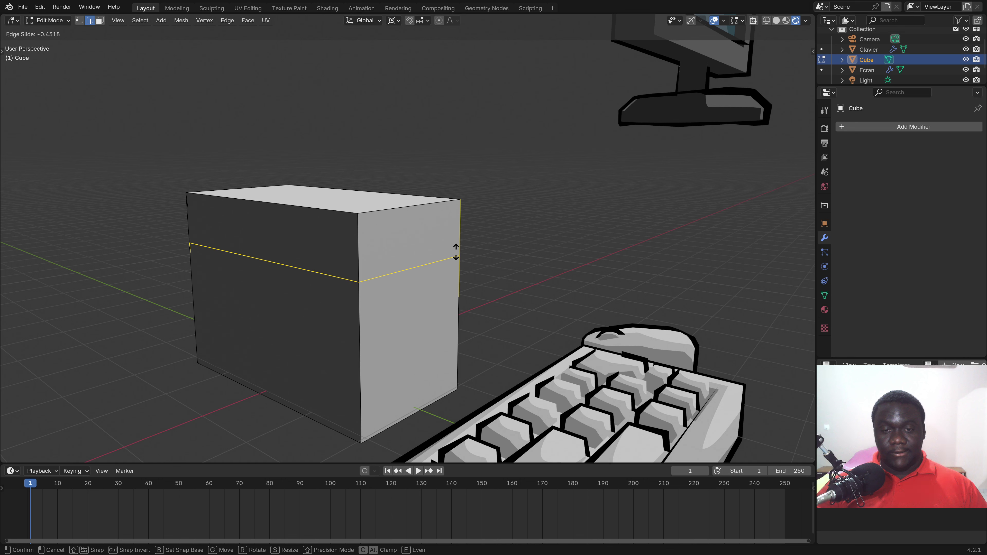
left_click(456, 254)
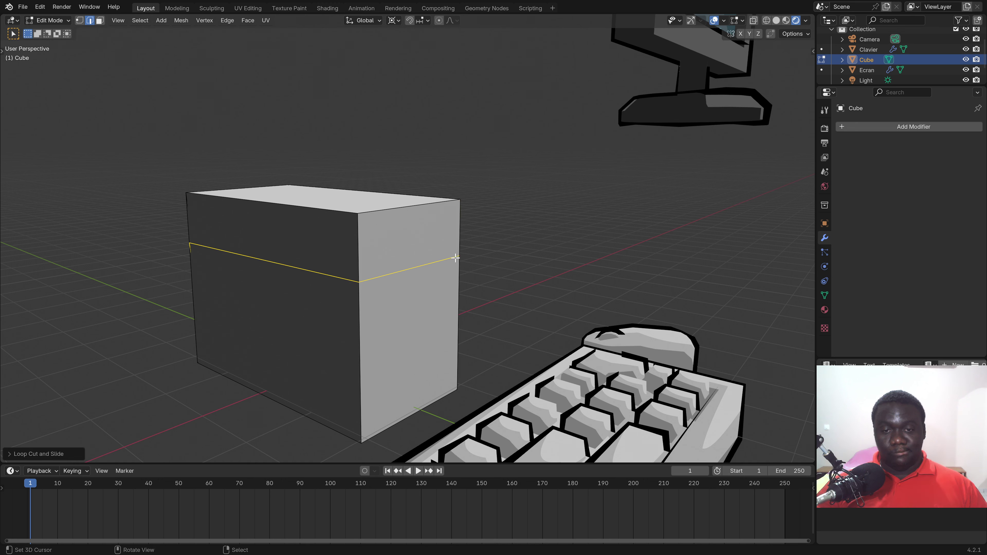
left_click(100, 22)
left_click(433, 308)
left_click(423, 236, "shift")
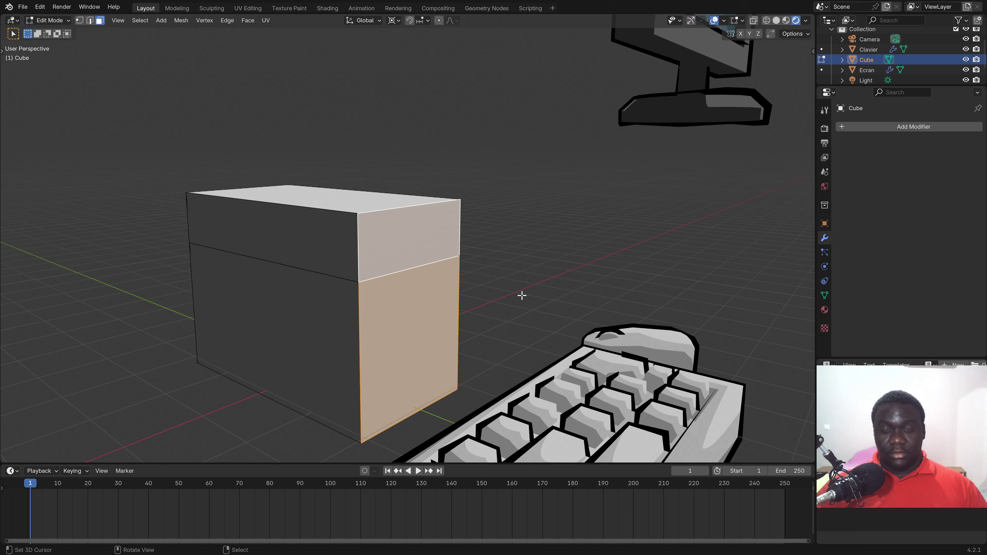
middle_click_drag(523, 293, 534, 295)
Inset both front faces and extrude them inward into recessed upper and lower panels
key("i")
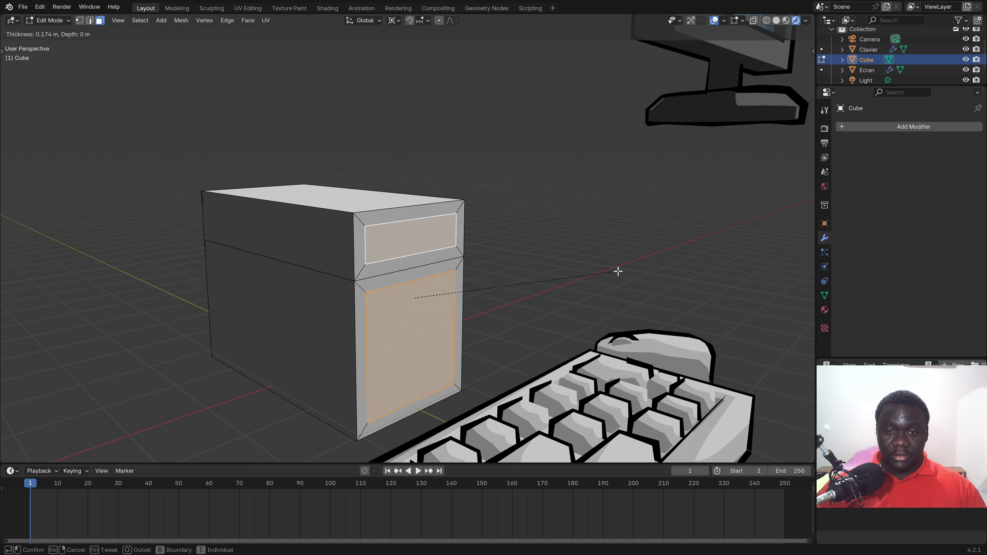
left_click(619, 271)
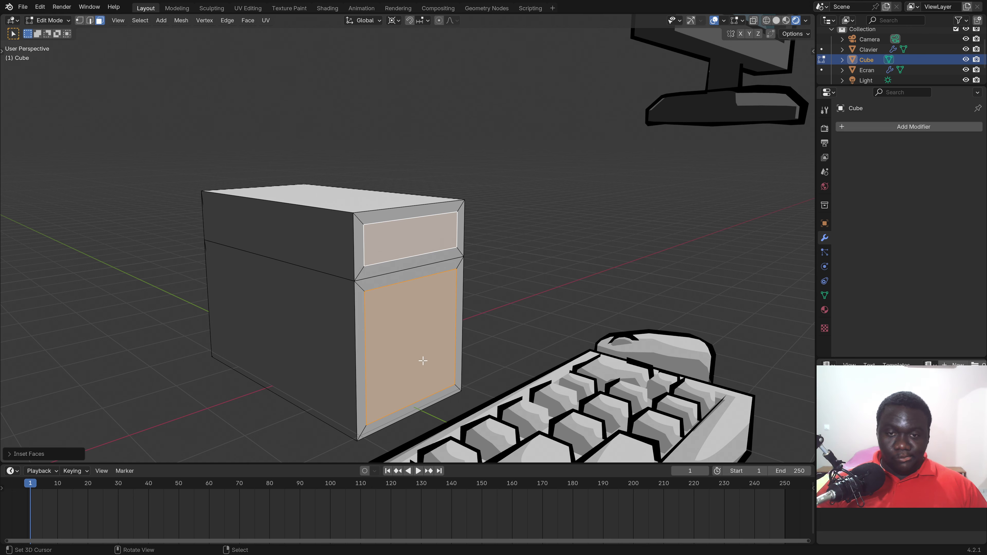
middle_click_drag(434, 348, 445, 360)
key("e")
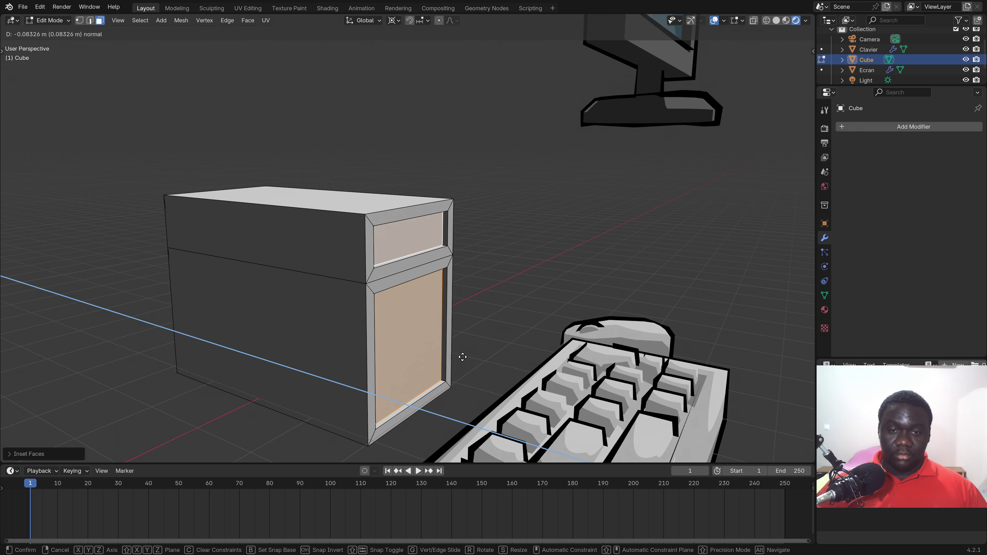
left_click(462, 358)
mouse_move(463, 357)
middle_mouse_down()
mouse_move(366, 349)
mouse_move(374, 343)
middle_mouse_up()
scroll(375, 342, "up", 3)
Narrow the lower front recess by moving its geometry along the X axis
scroll(330, 309, "up", 3)
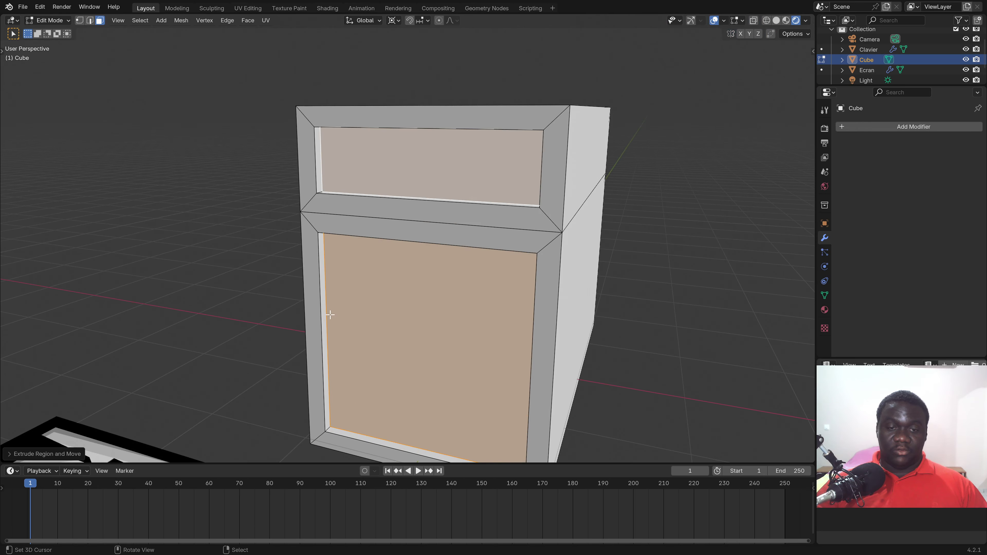
scroll(324, 314, "up", 2)
scroll(323, 314, "down", 5)
key("g")
key("y")
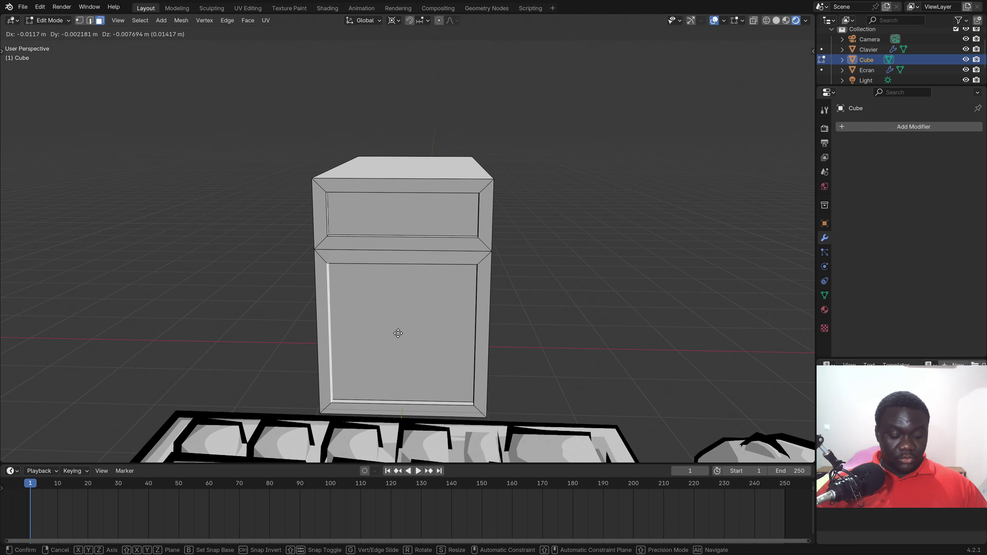
key("x")
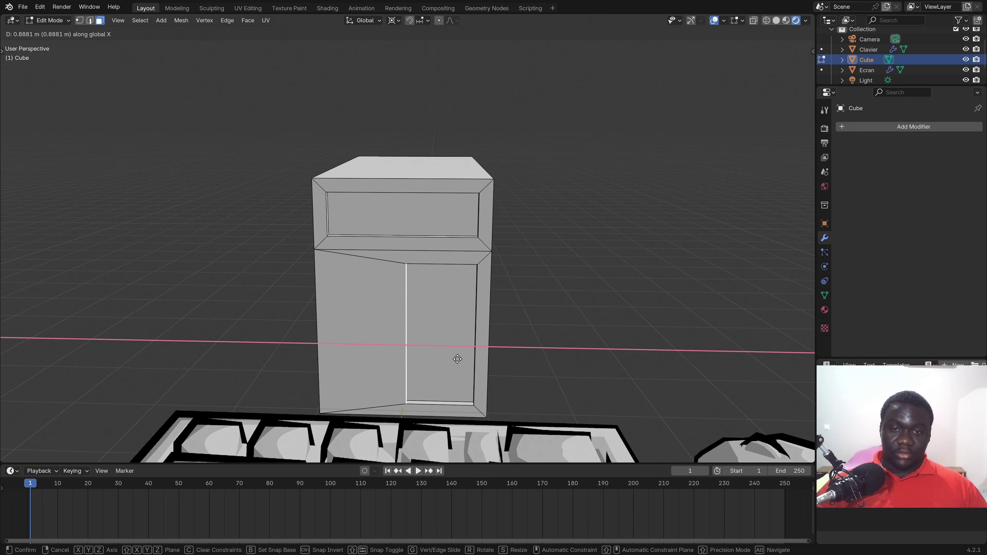
left_click(463, 359)
mouse_move(463, 359)
middle_mouse_down()
mouse_move(454, 333)
mouse_move(469, 331)
middle_mouse_up()
scroll(472, 381, "up", 5)
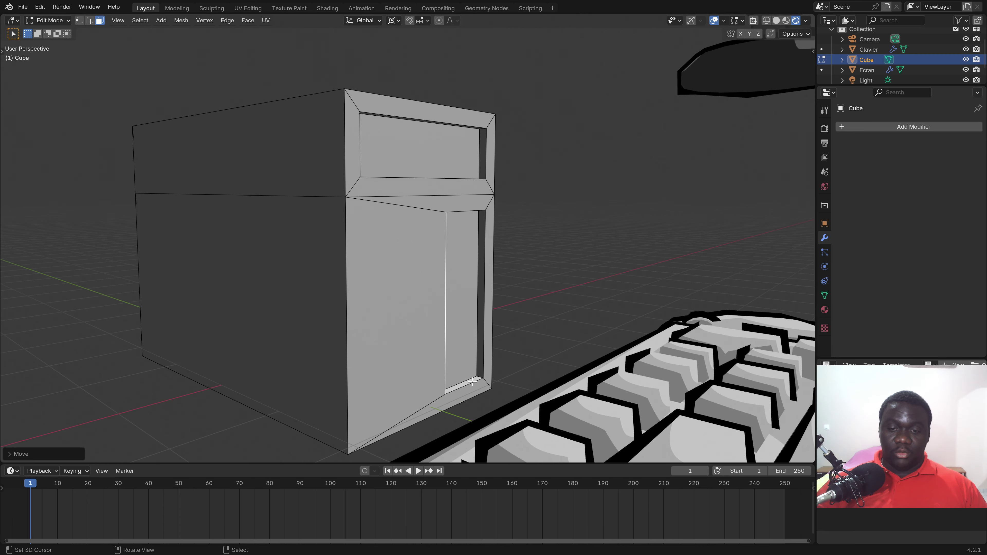
Raise a copy of the slot's bottom strip along Z and extrude it into a small ledge
left_click(477, 383)
middle_click_drag(488, 390, 493, 391)
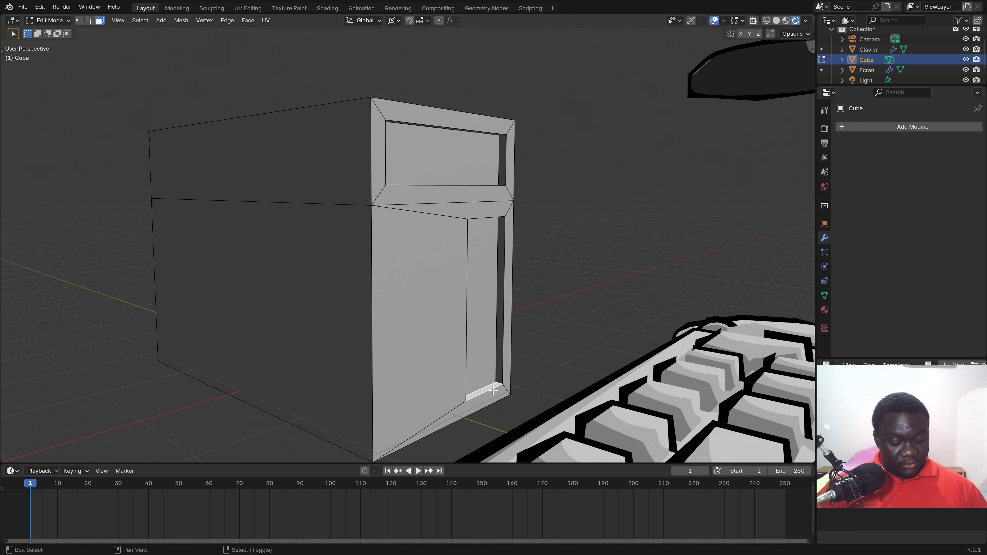
key("g")
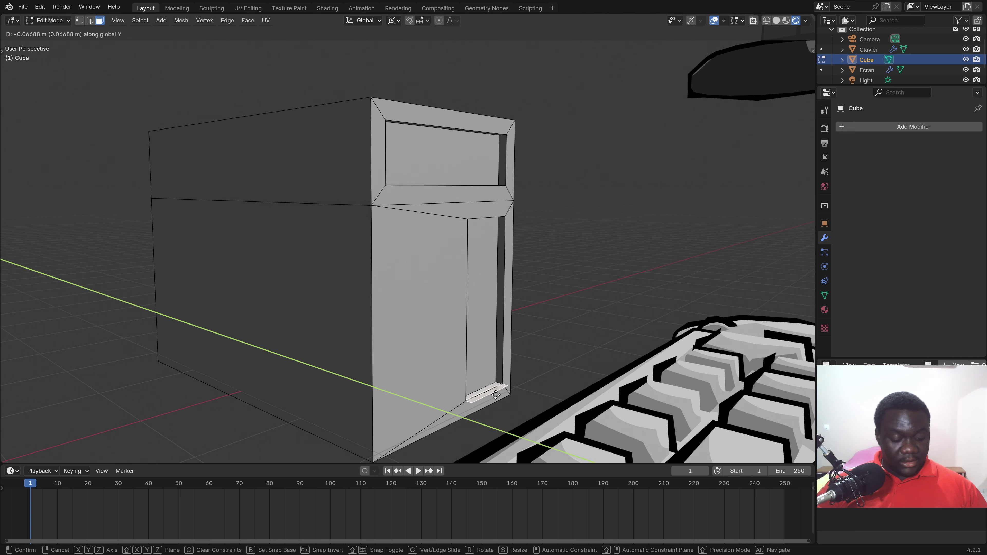
key("z")
left_click(496, 378)
key("e")
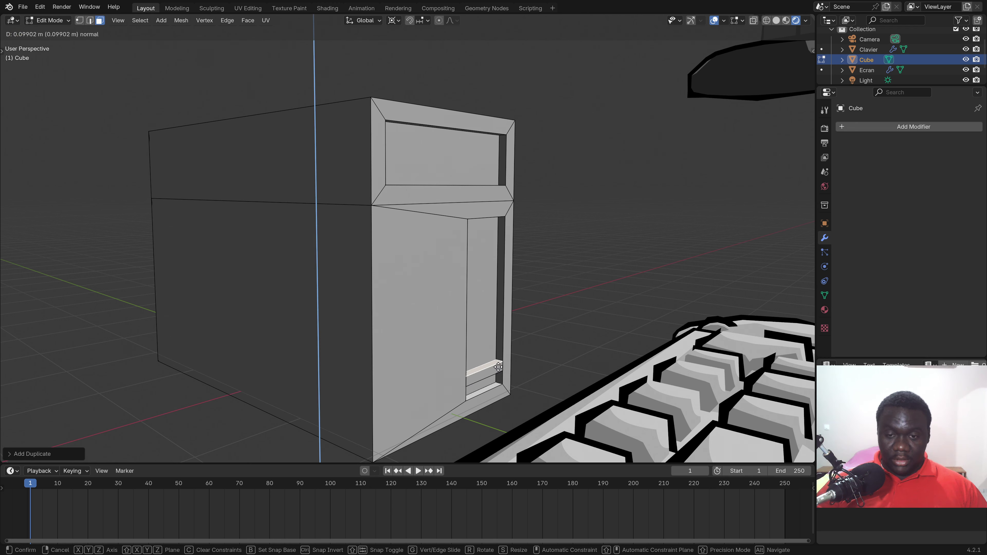
left_click(498, 356)
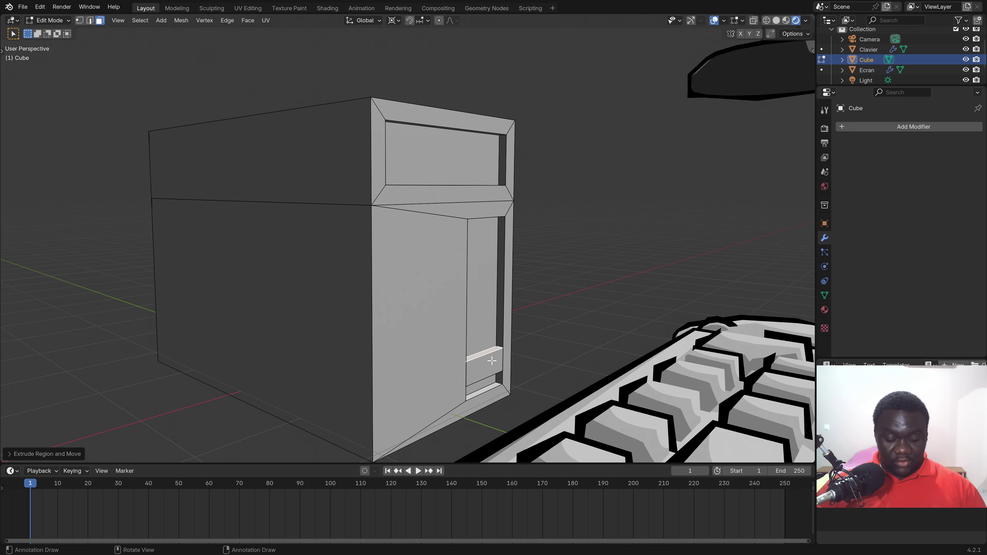
Separate the connected front piece into its own object, Cube.001
key("l")
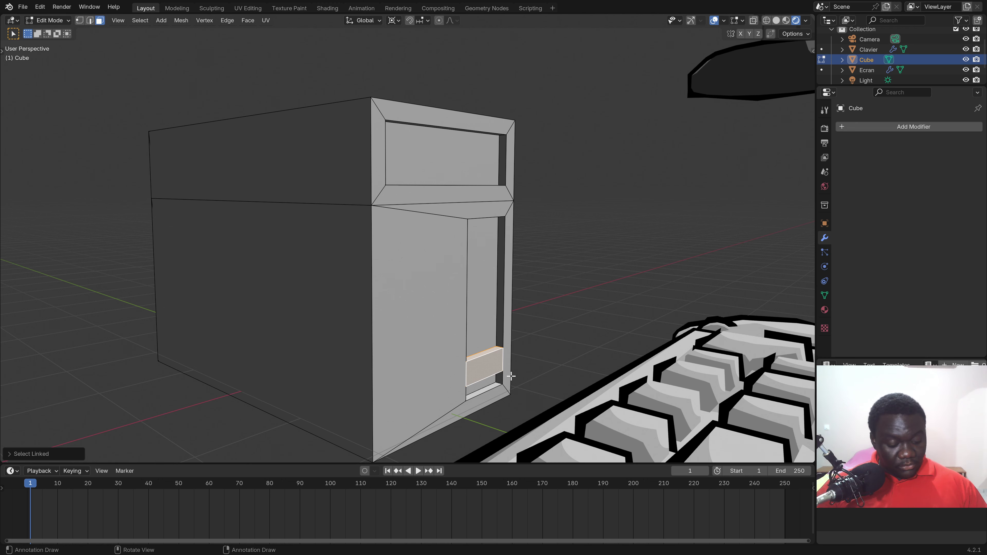
key("p")
left_click(487, 367)
Back in Object Mode, select the tower object Cube and set its origin
key("Tab")
left_click(492, 366)
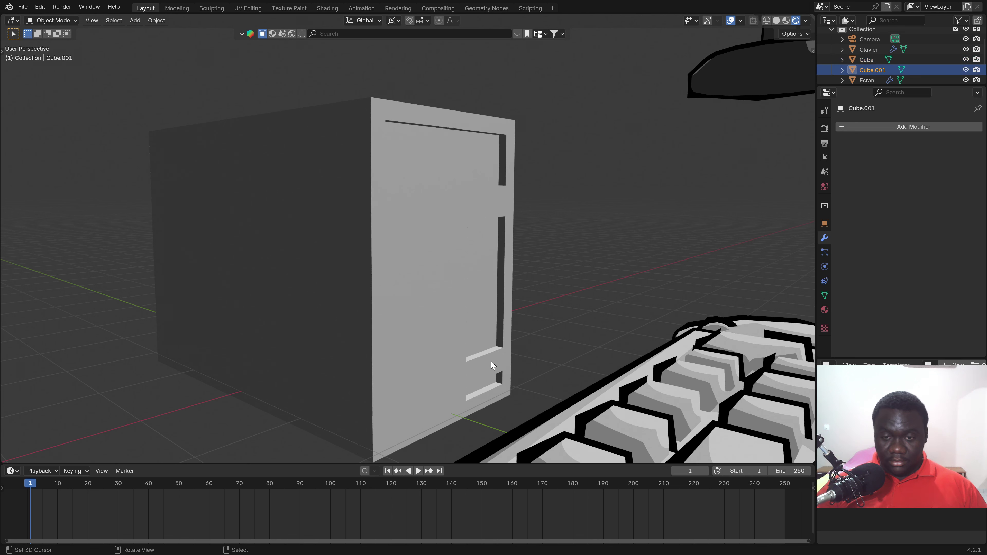
left_click(342, 179)
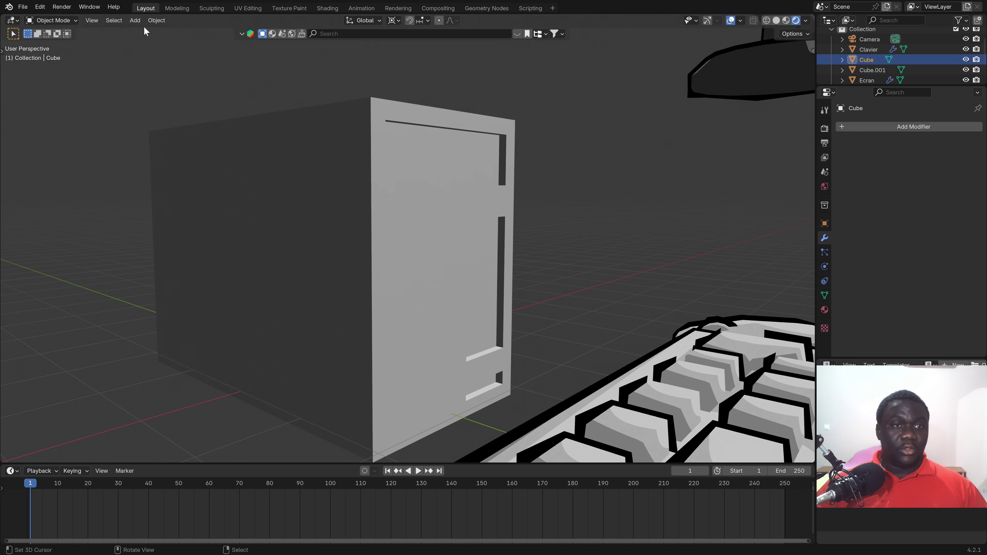
left_click(157, 22)
mouse_move(174, 43)
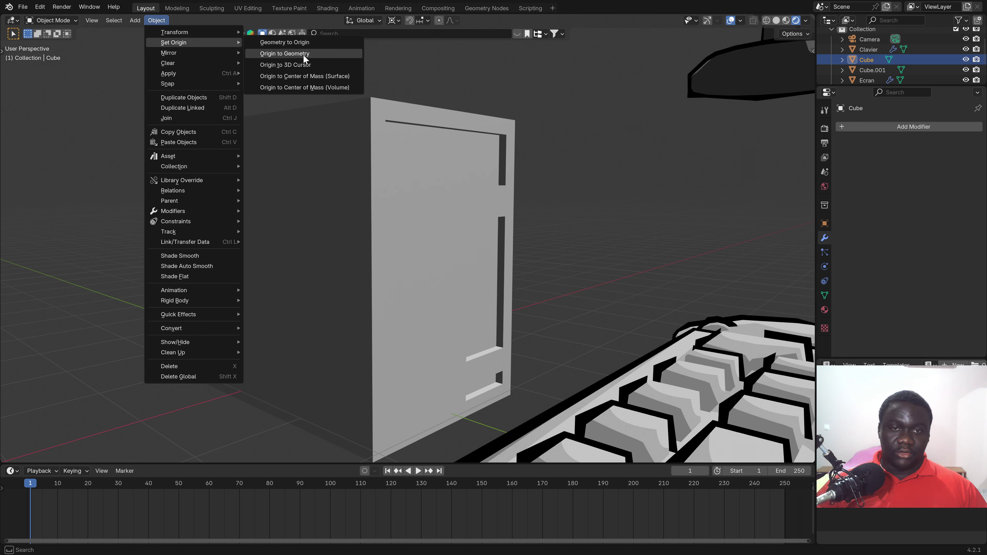
left_click(305, 56)
Add an Array modifier to Cube, remove it again, and enter Edit Mode
left_click(876, 129)
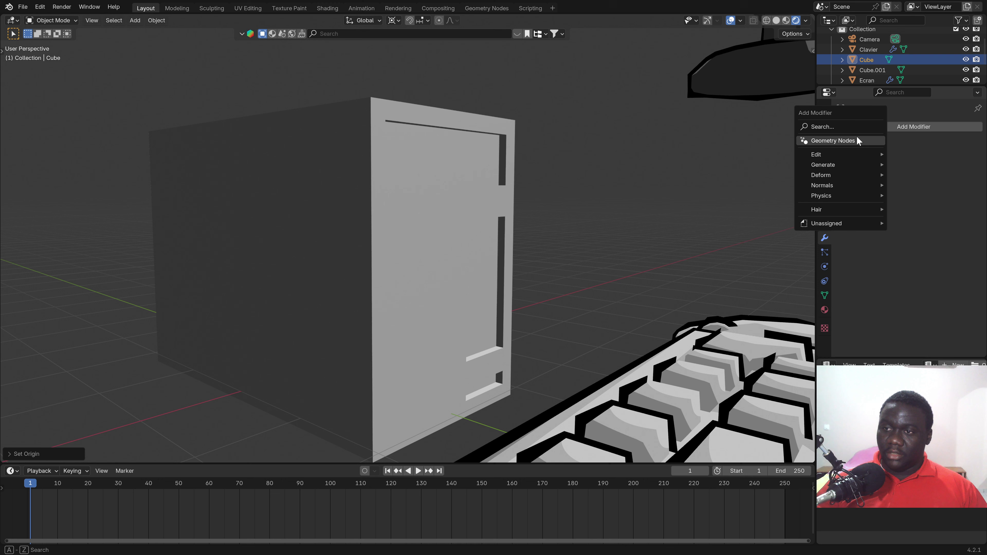
left_click(848, 128)
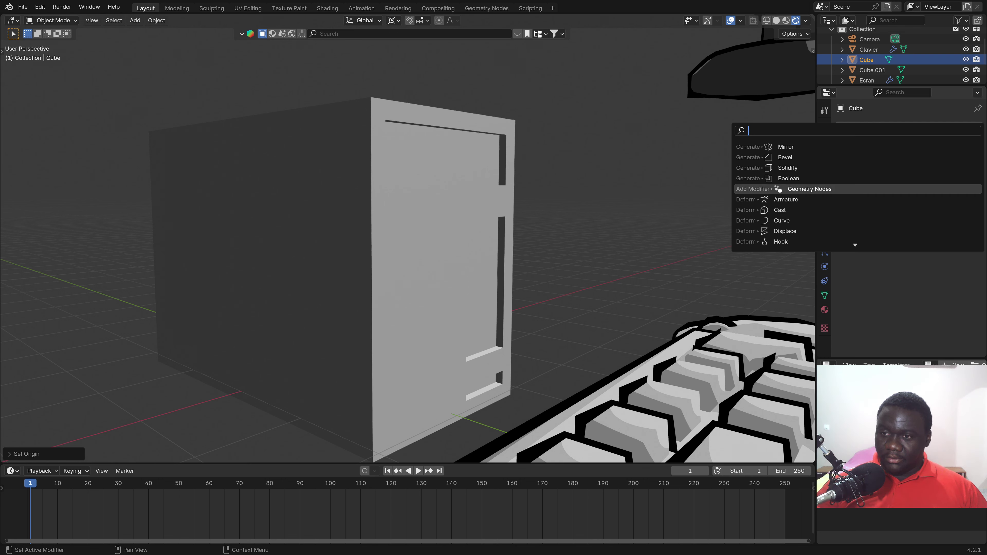
key("Escape")
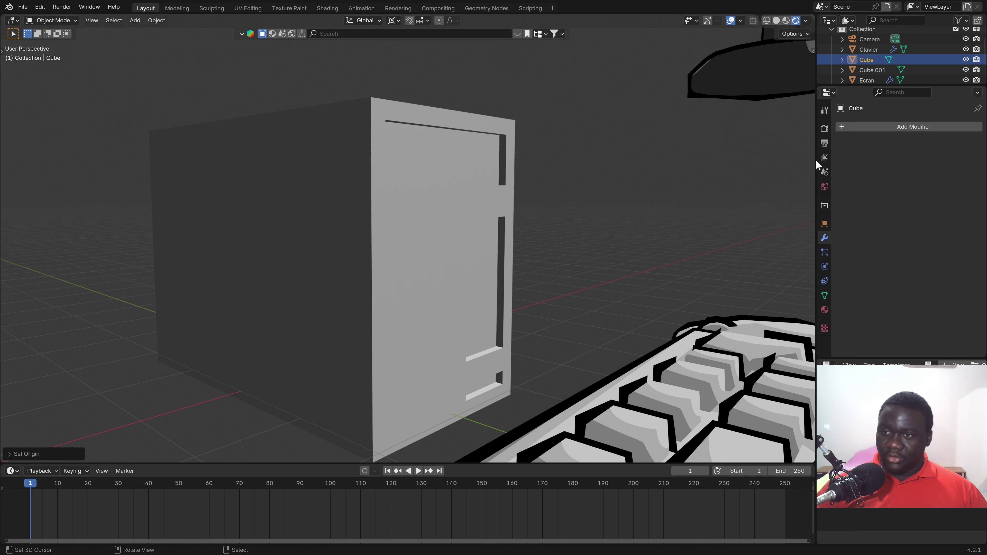
key("shift+a")
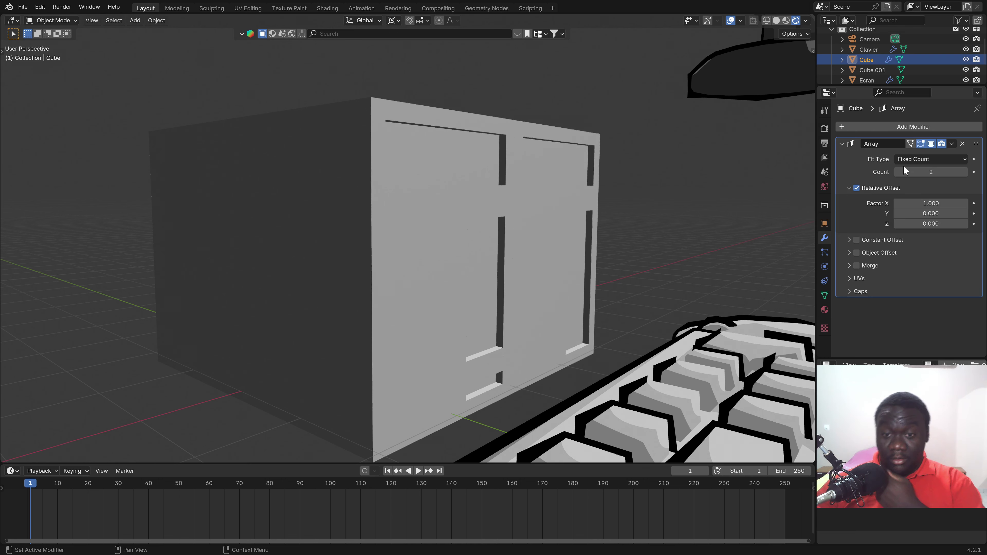
left_click(904, 165)
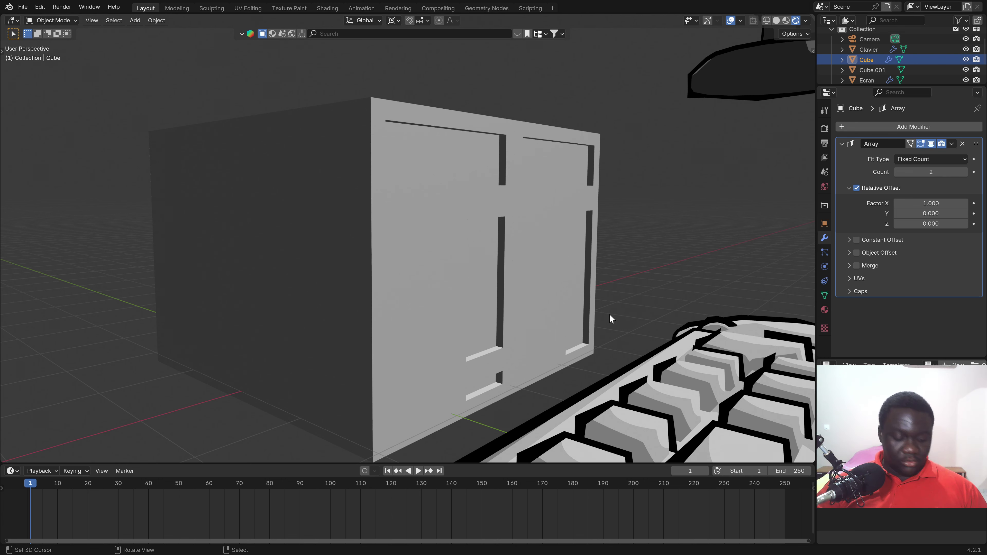
key("s")
key("Escape")
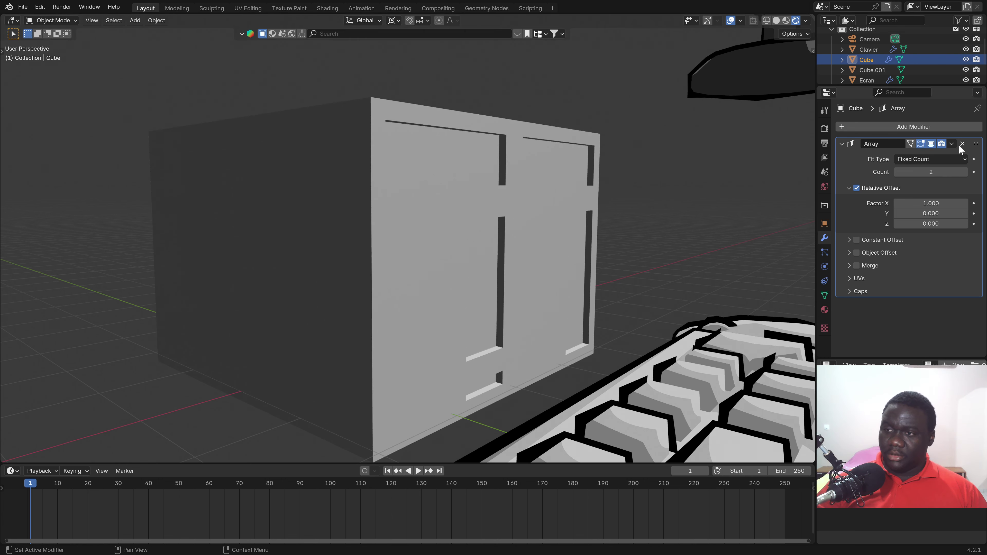
left_click(963, 144)
key("Tab")
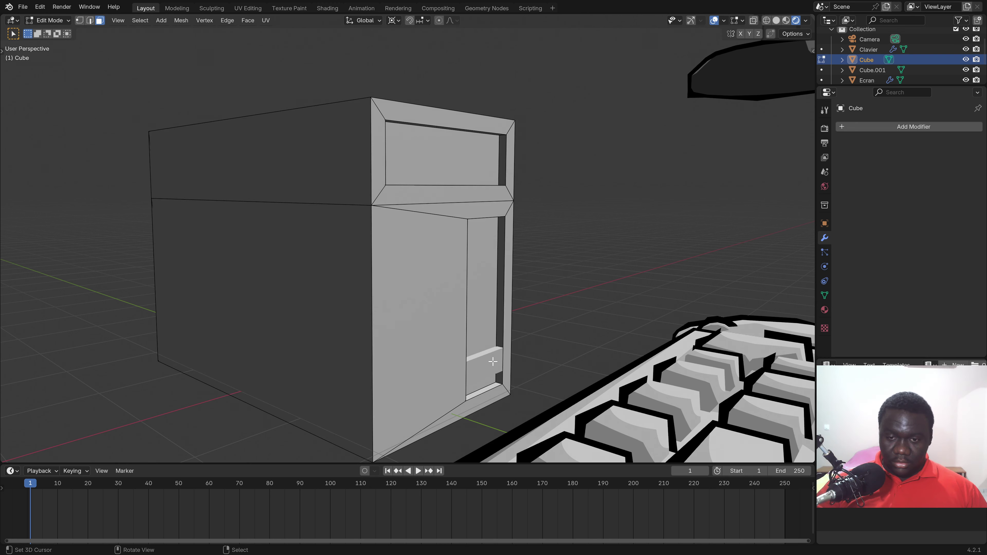
Select the drive-bay piece Cube.001 and set its origin to its geometry
key("Tab")
left_click(493, 361)
key("g")
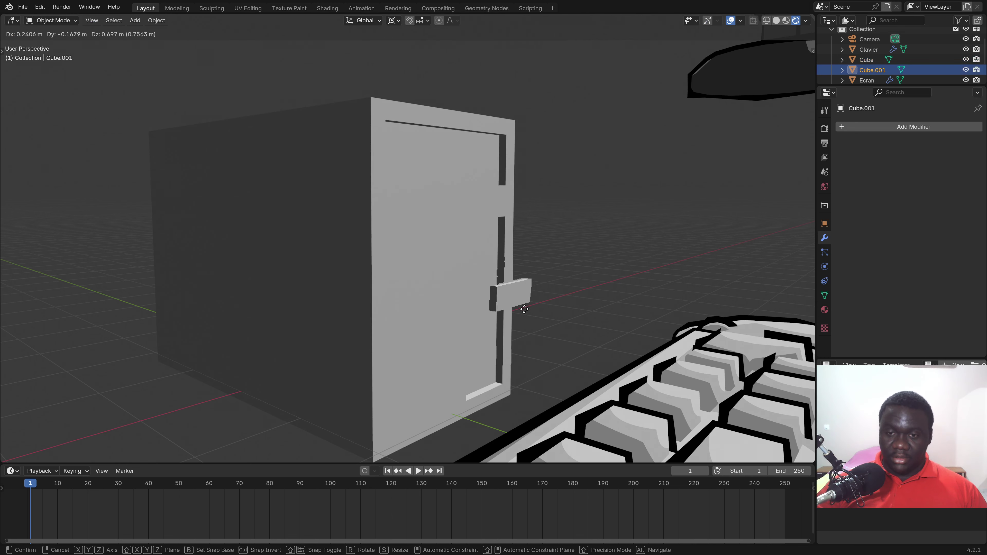
right_click(546, 323)
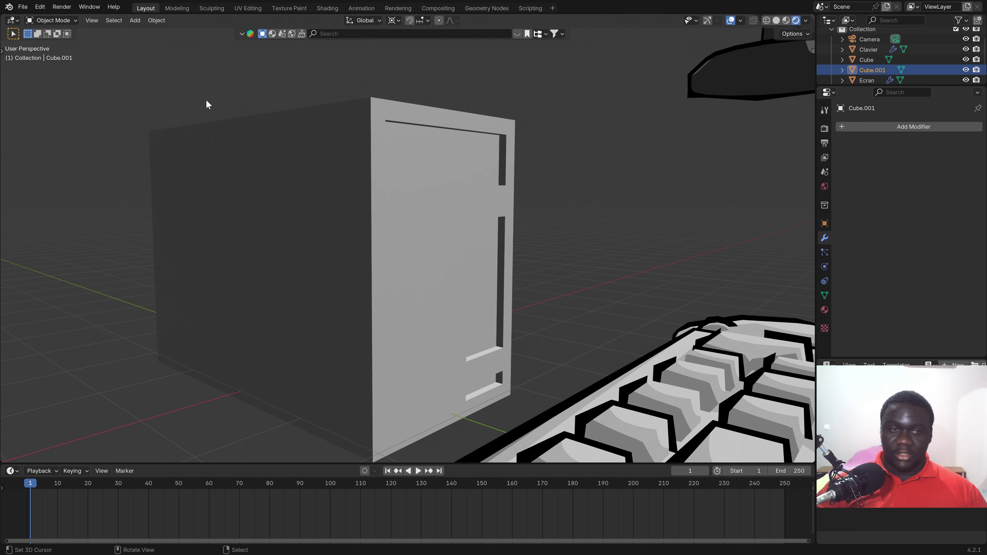
left_click(157, 20)
mouse_move(174, 43)
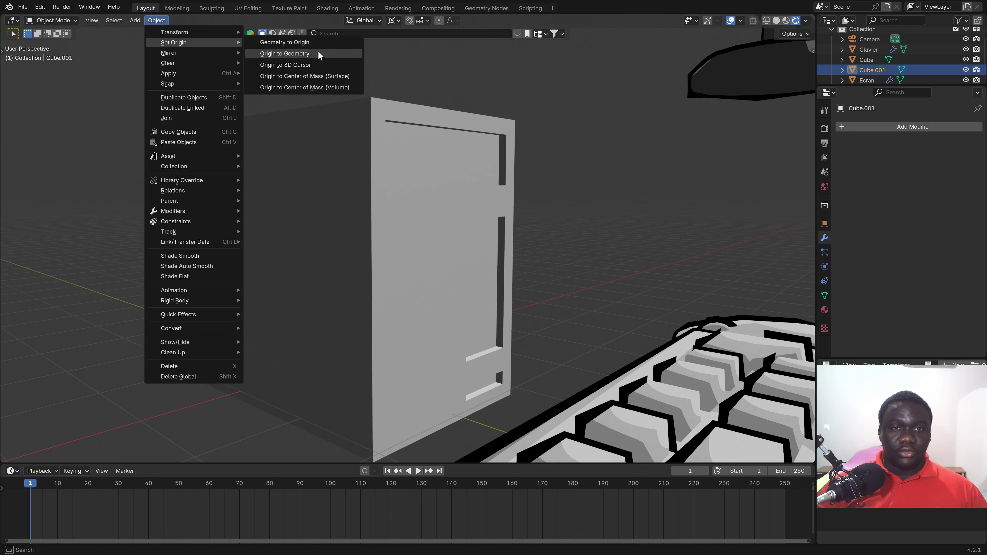
left_click(316, 55)
Add an Array modifier to Cube.001 with relative offset X 0 and Z about 1.29
left_click(904, 130)
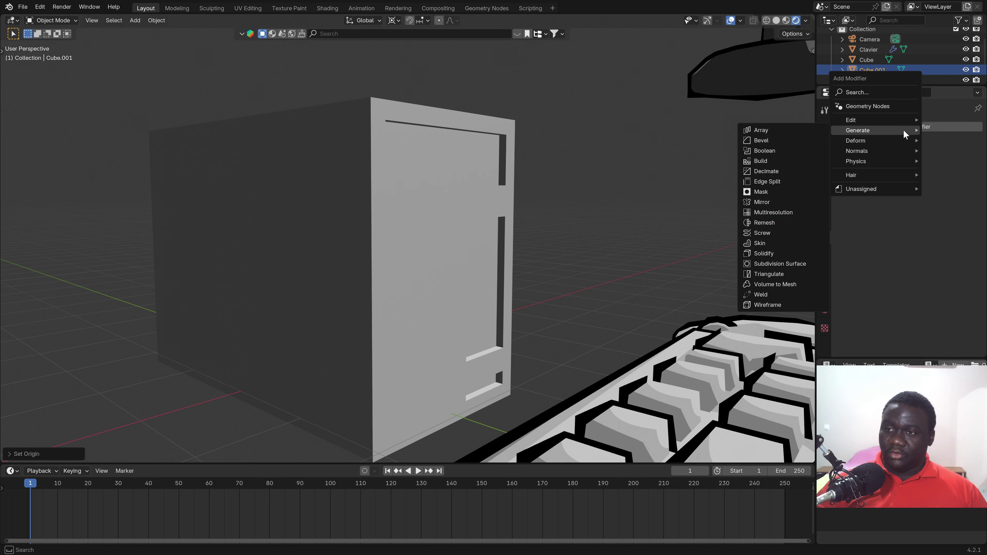
mouse_move(858, 130)
left_click(764, 129)
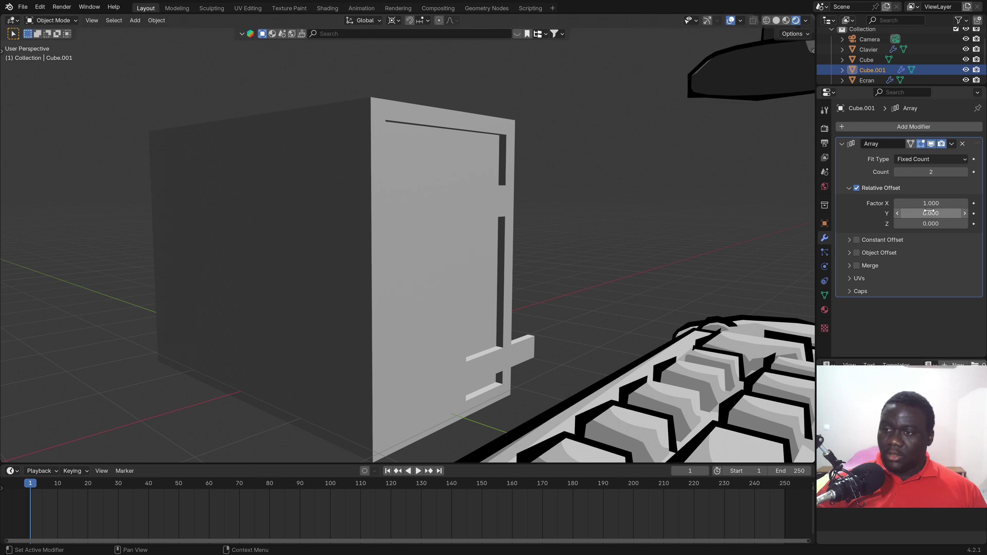
left_click(932, 203)
key("Tab")
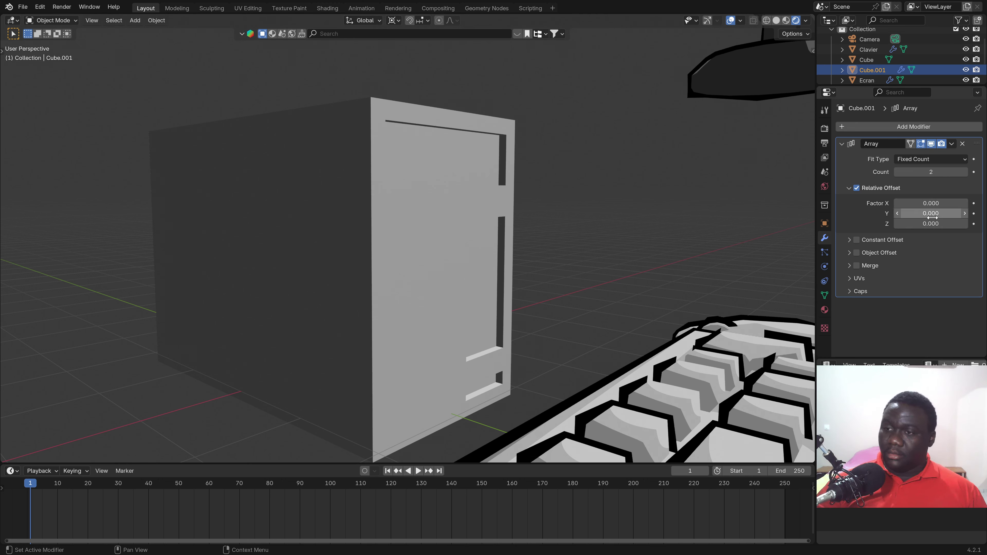
key("Tab")
type("1")
key("Return")
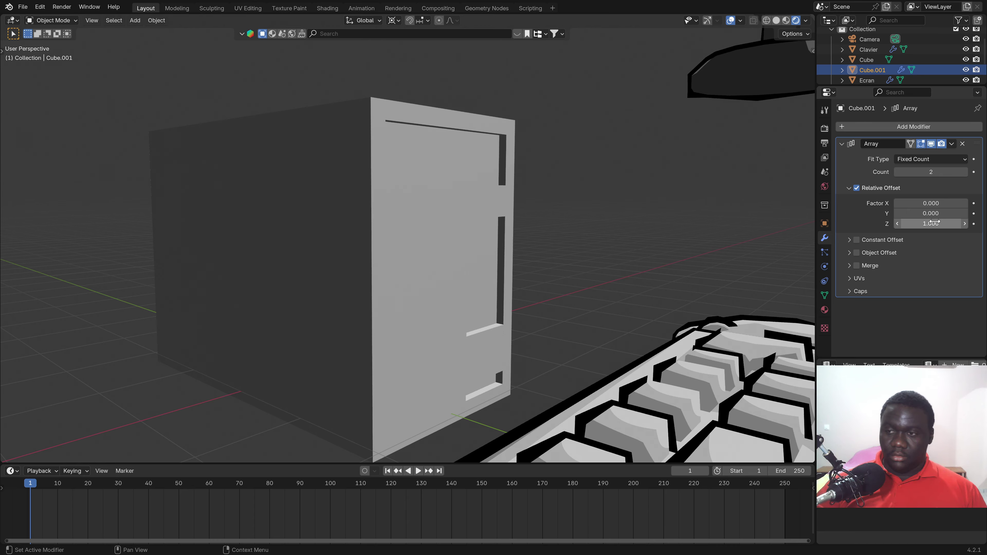
left_click_drag(935, 221, 957, 221)
Switch to solid shading, raise the array count to five, and duplicate the stack
middle_click_drag(525, 282, 531, 239)
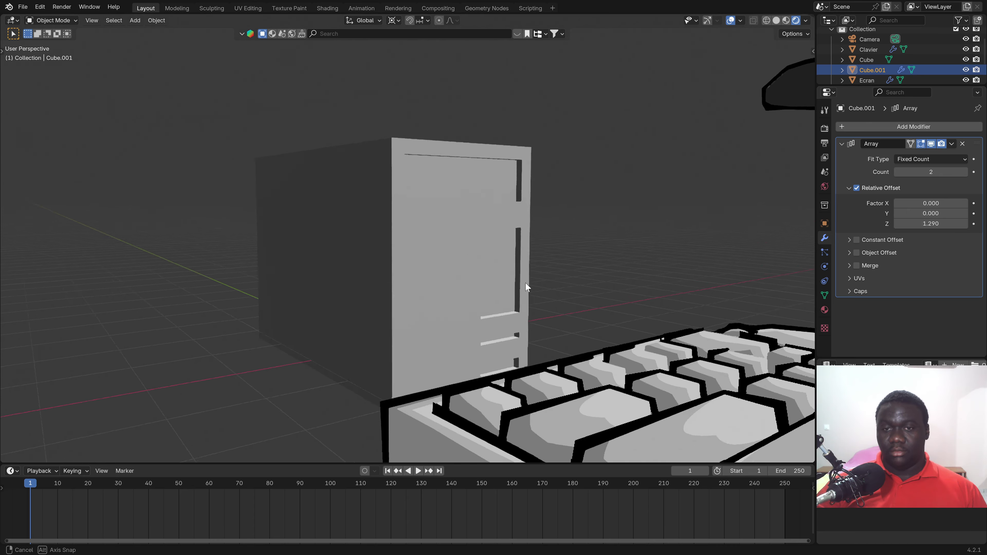
left_click(776, 20)
middle_click_drag(479, 246, 738, 238)
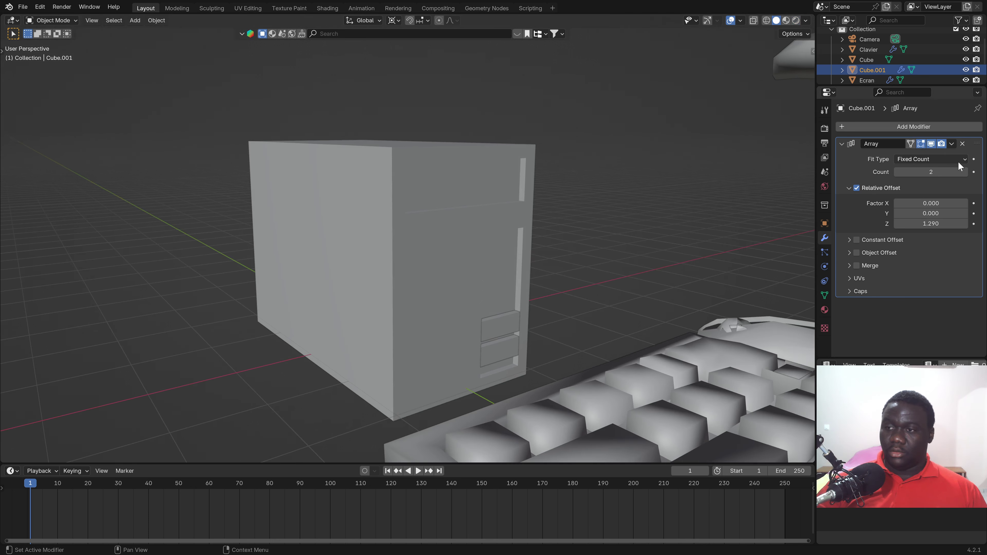
left_click_drag(958, 171, 964, 172)
mouse_move(486, 292)
middle_mouse_down()
mouse_move(523, 287)
mouse_move(528, 305)
middle_mouse_up()
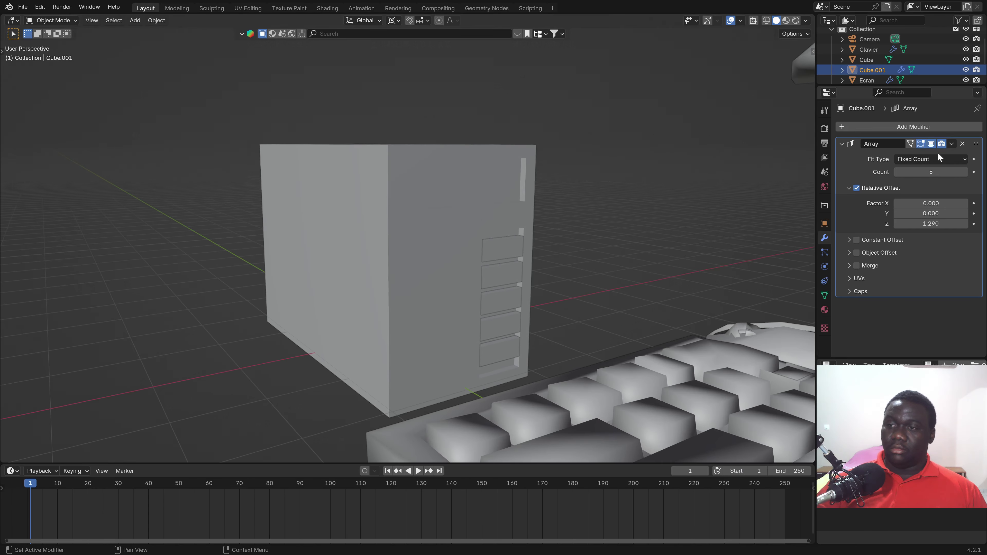
left_click(953, 144)
left_click(914, 156)
mouse_move(466, 286)
middle_mouse_down()
mouse_move(347, 282)
mouse_move(320, 291)
mouse_move(388, 304)
mouse_move(465, 284)
mouse_move(348, 292)
mouse_move(528, 293)
middle_mouse_up()
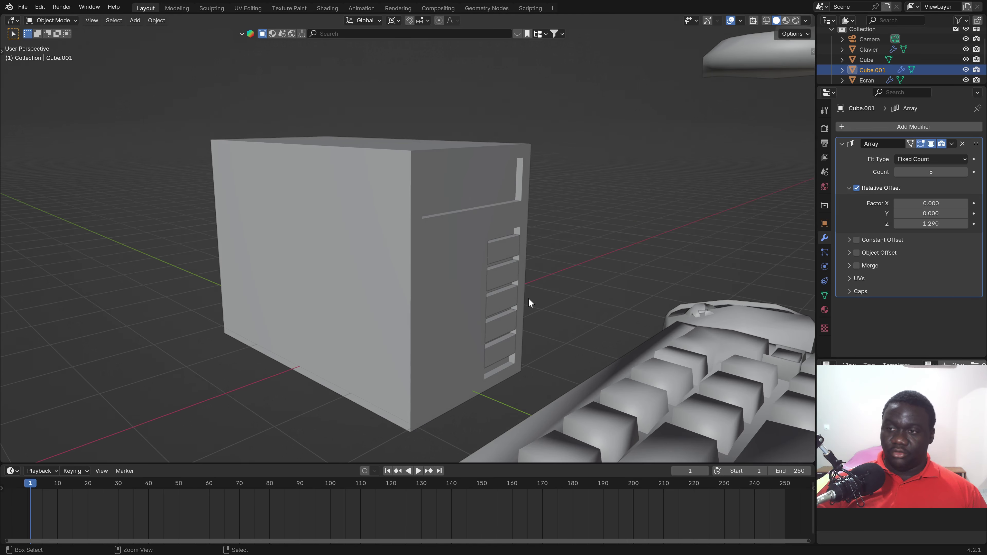
mouse_move(498, 323)
middle_mouse_down()
mouse_move(479, 319)
mouse_move(514, 300)
middle_mouse_up()
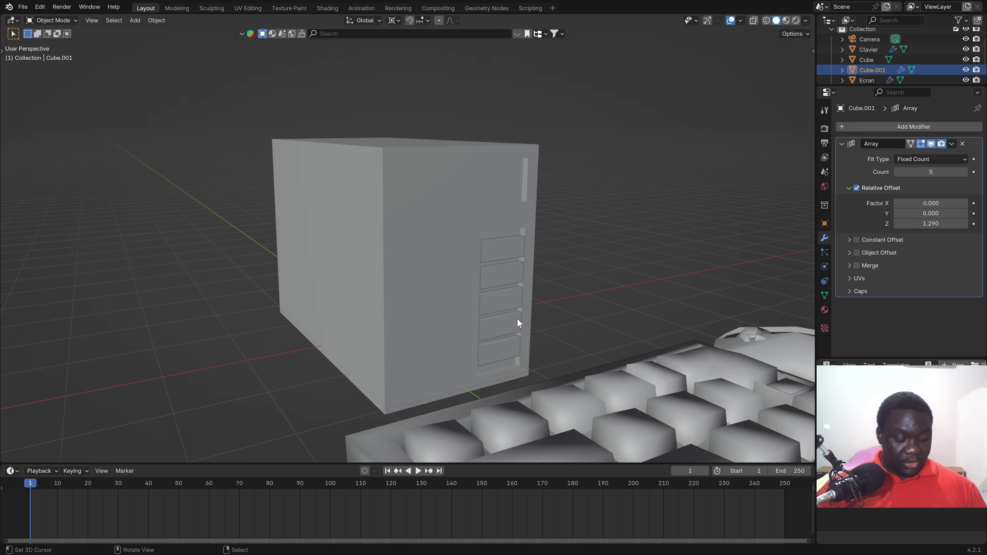
key("shift+d")
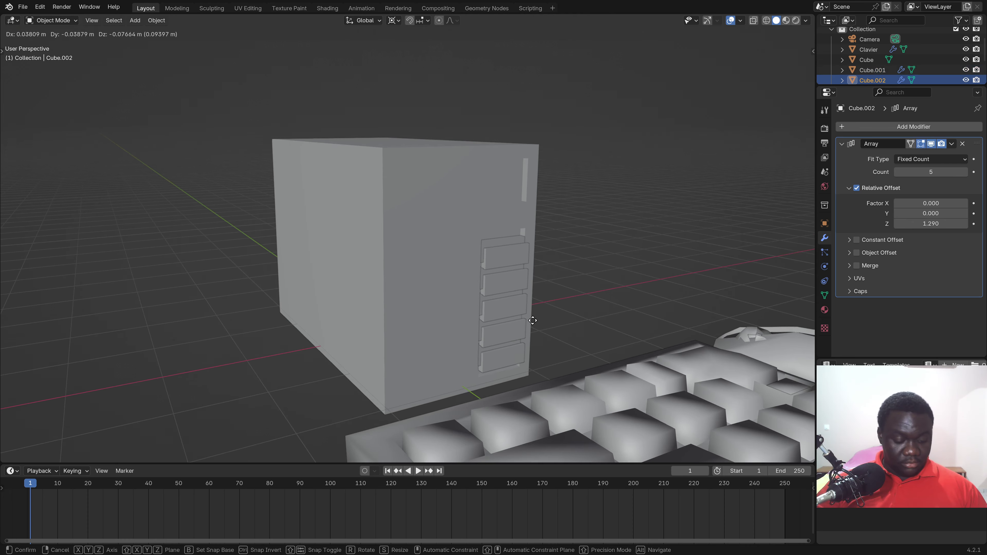
Raise the duplicate stack along Z and rotate it 90° around the Y axis
key("r")
right_click(525, 193)
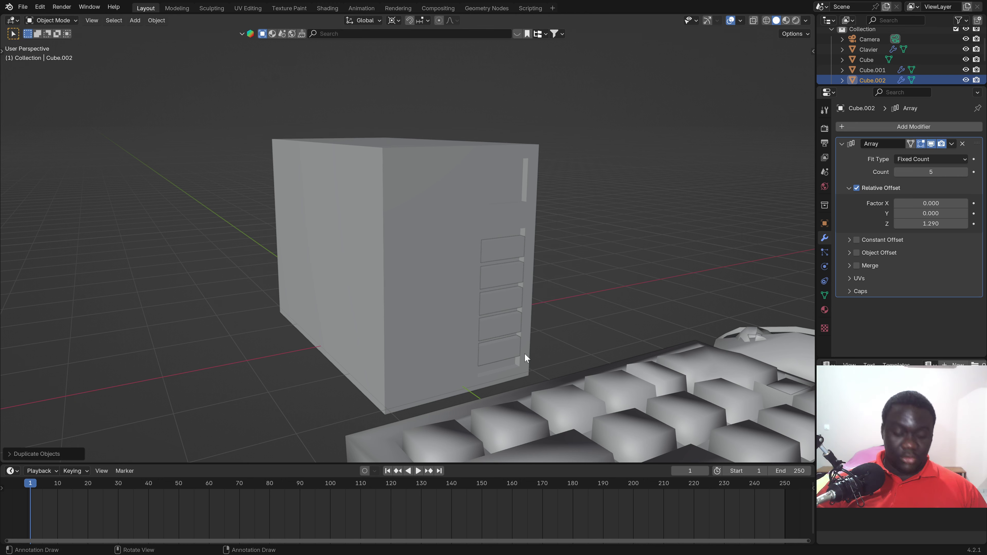
key("g")
key("z")
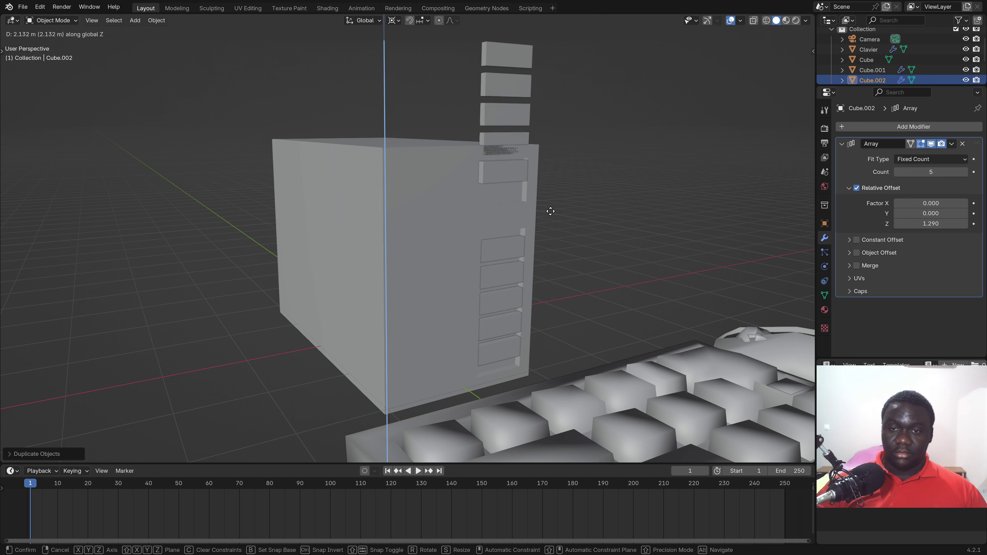
left_click(574, 235)
type("r")
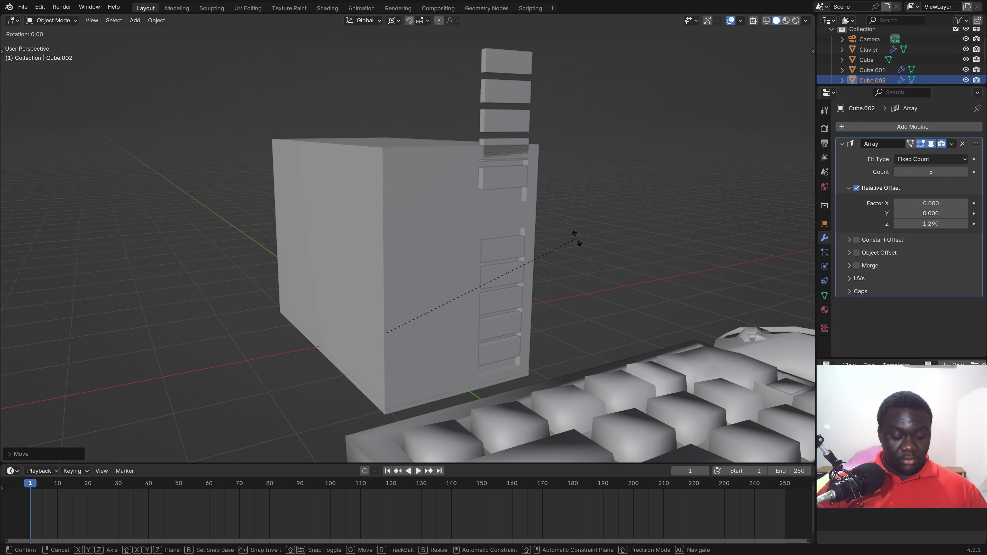
type("y")
type("90")
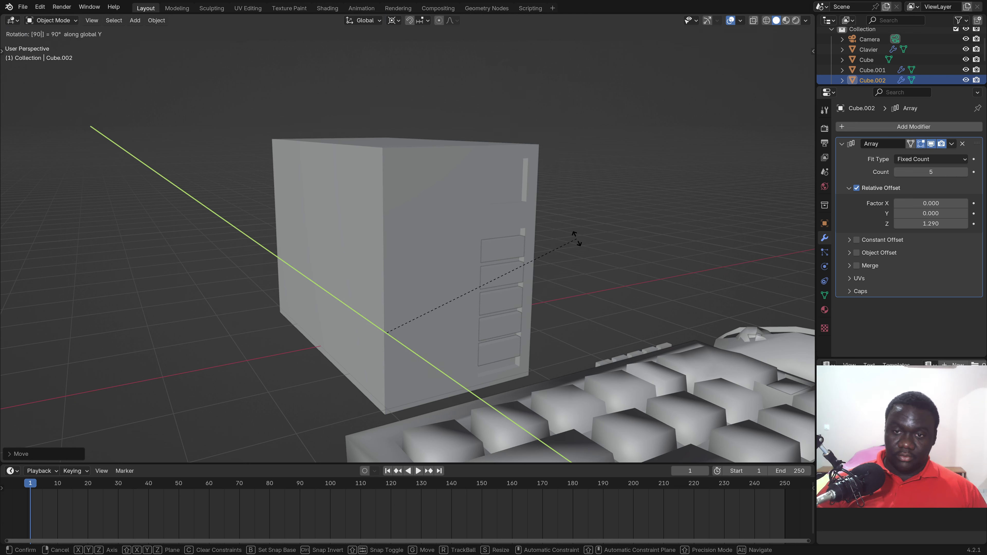
key("Return")
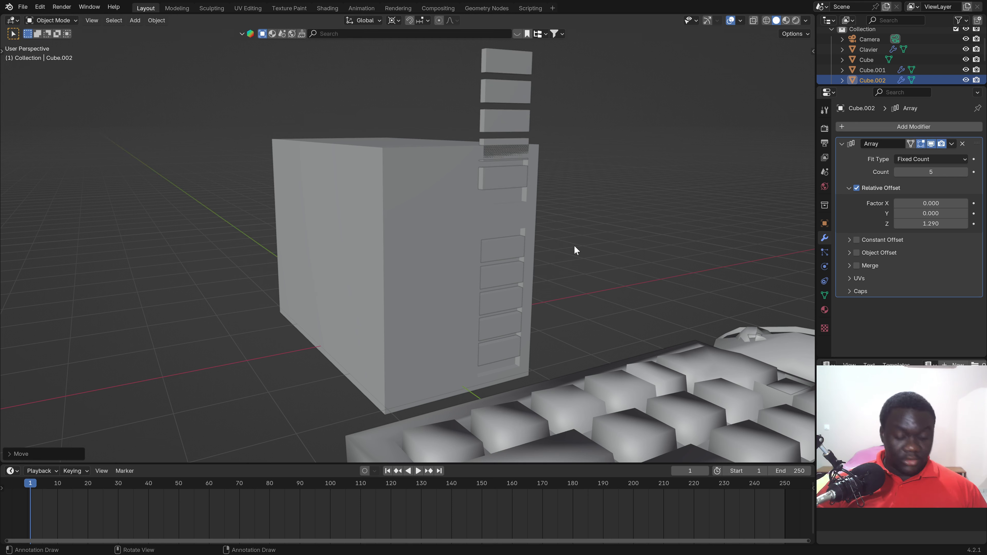
In Edit Mode, select all, pivot on the median point, and rotate the mesh 90° around Y
key("Tab")
key("a")
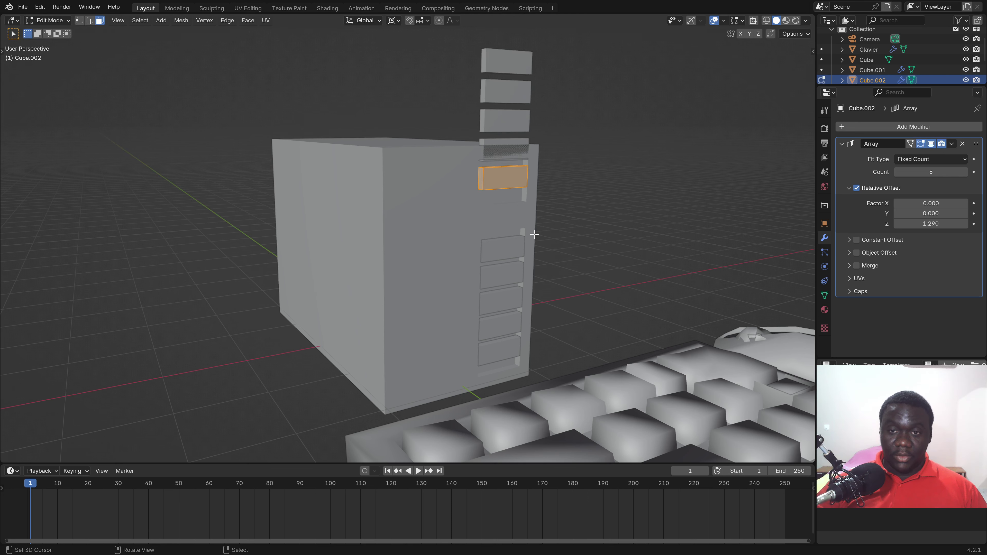
left_click(395, 21)
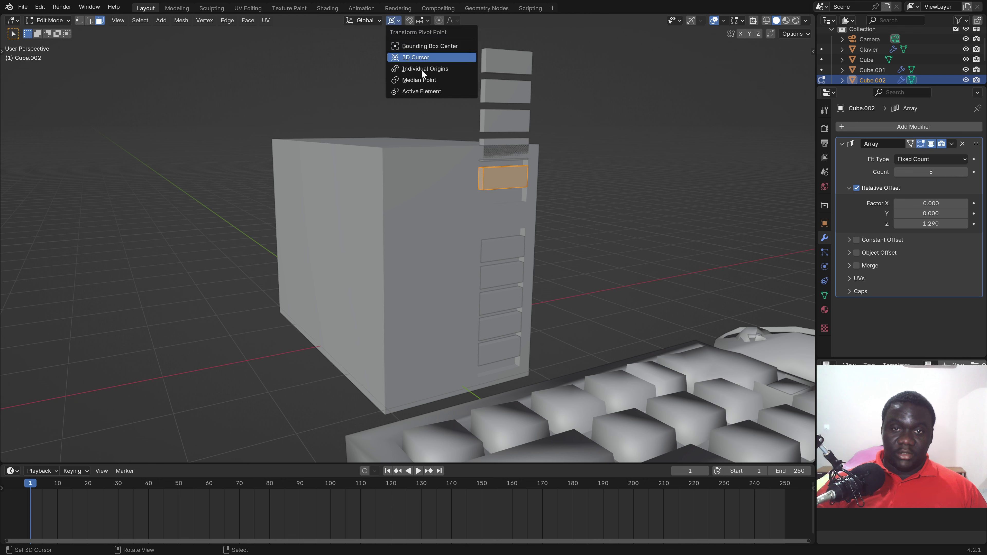
left_click(431, 80)
type("ry")
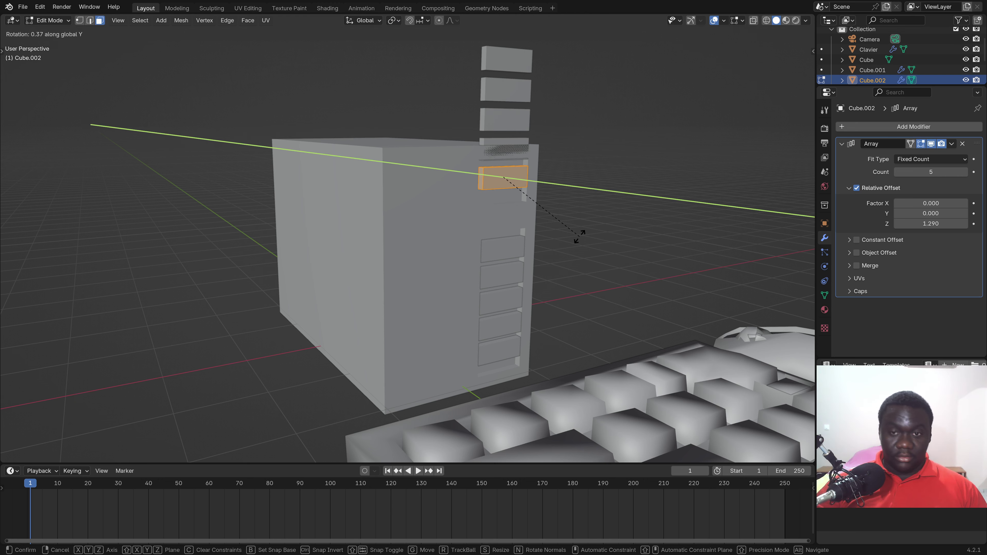
type("90")
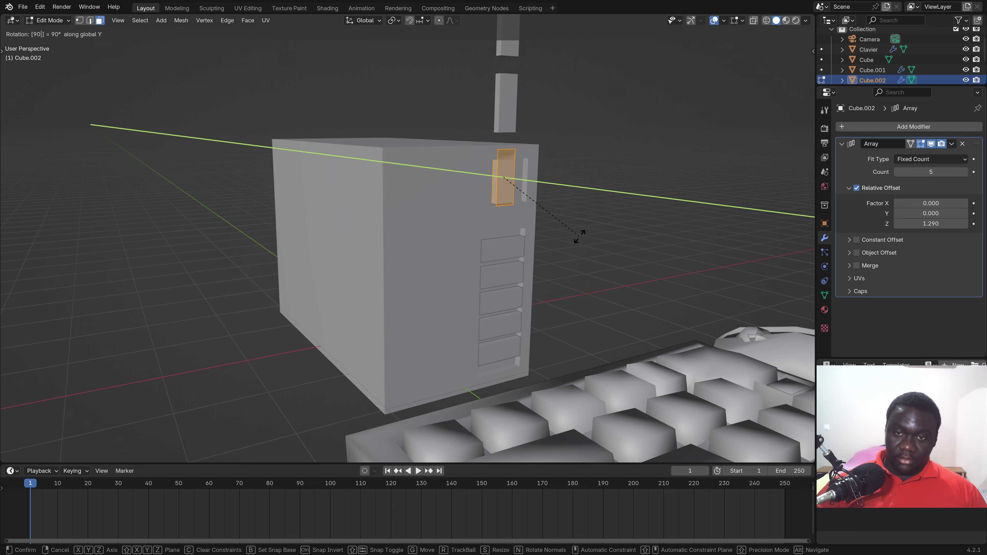
key("Return")
Squash the slot piece vertically, lower it slightly along Z, and return to Object Mode
mouse_move(580, 236)
middle_mouse_down()
mouse_move(522, 256)
mouse_move(489, 230)
mouse_move(503, 215)
mouse_move(490, 254)
mouse_move(509, 250)
middle_mouse_up()
scroll(502, 215, "up", 2)
key("s")
key("z")
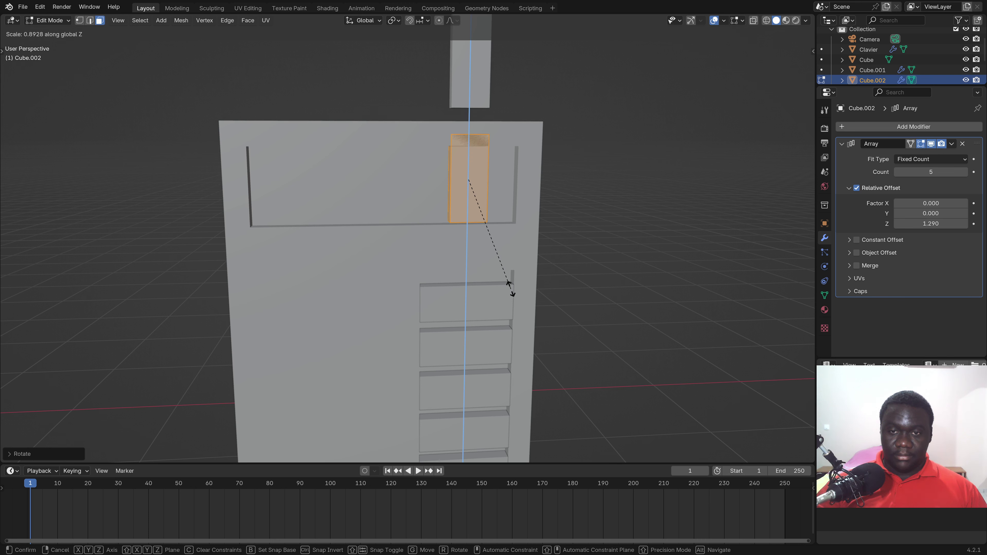
left_click(510, 286)
key("g")
key("z")
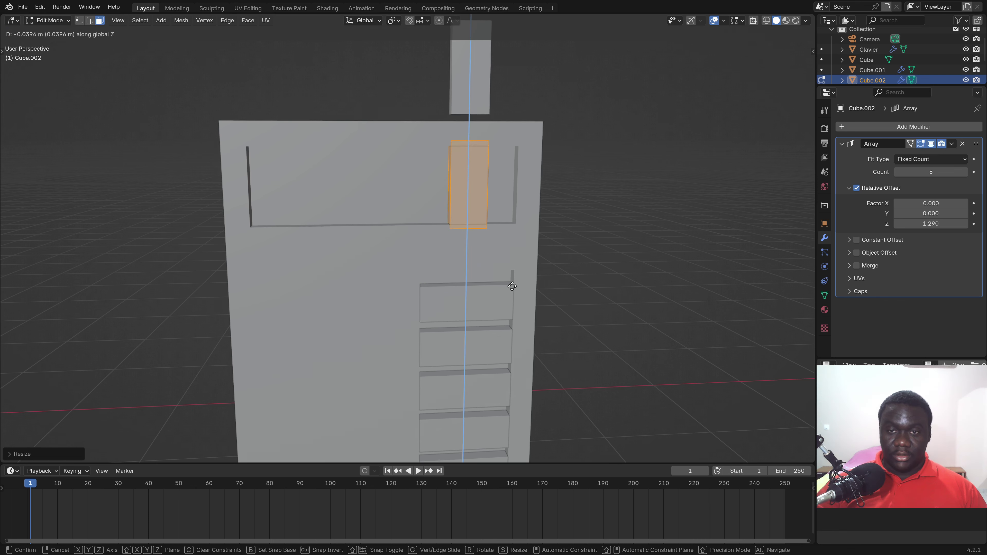
left_click(513, 287)
middle_click_drag(513, 287, 562, 280)
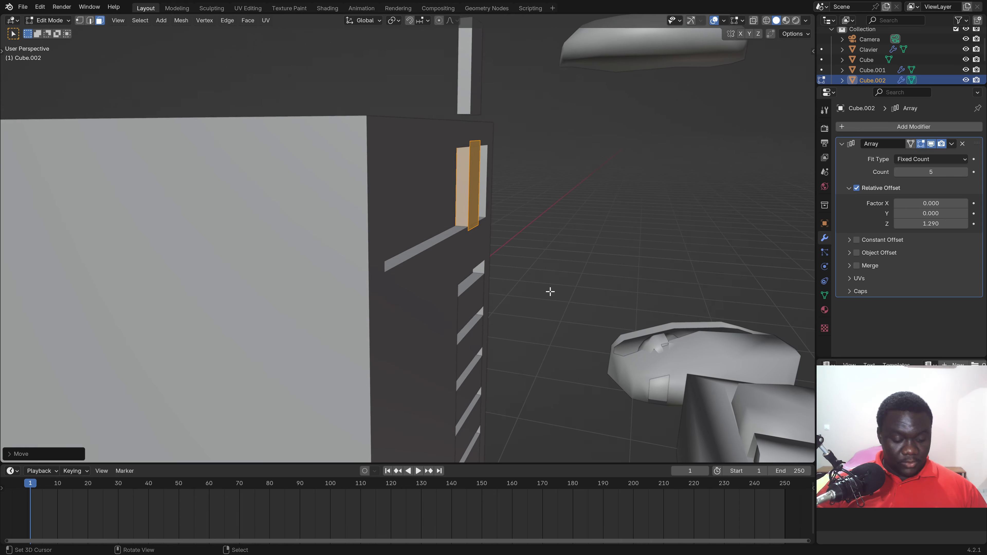
key("Tab")
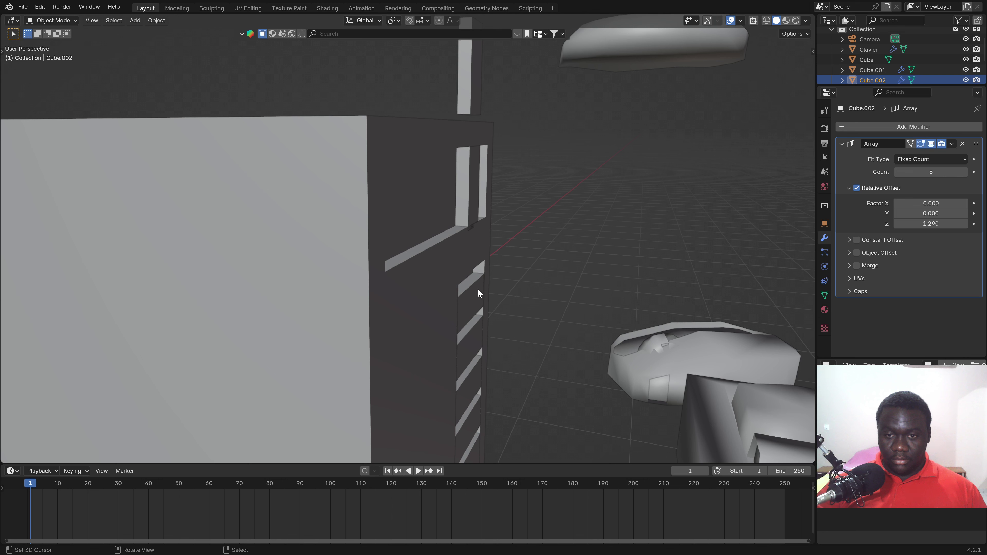
Turn on the Outline Selected overlay and move both arrays together along the Y axis
left_click(478, 295)
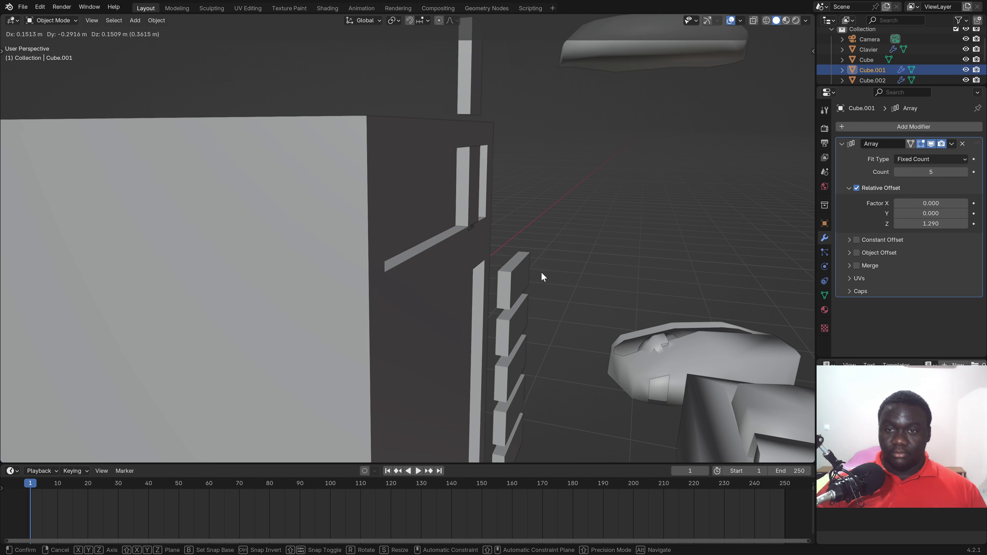
left_click(741, 20)
left_click(685, 167)
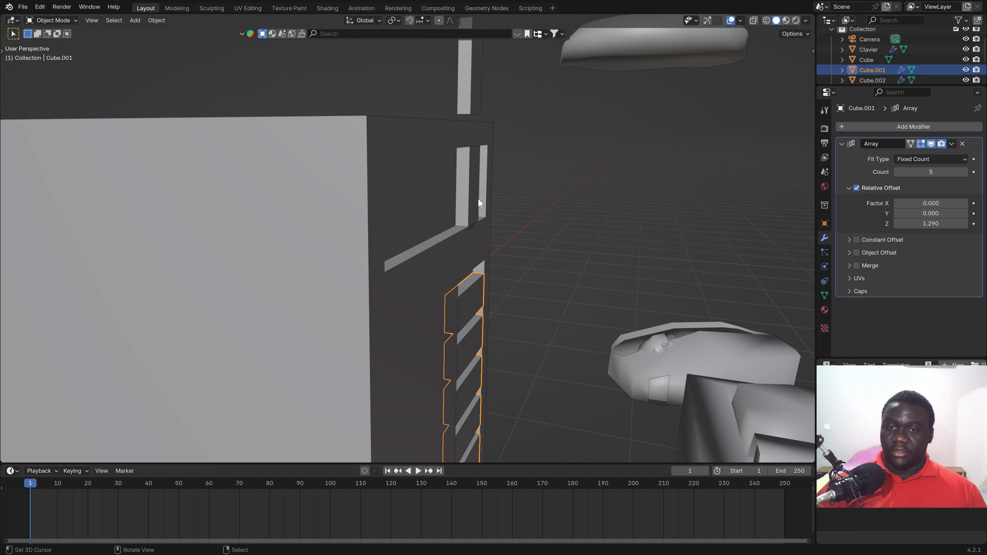
left_click(467, 90, "shift")
key("g")
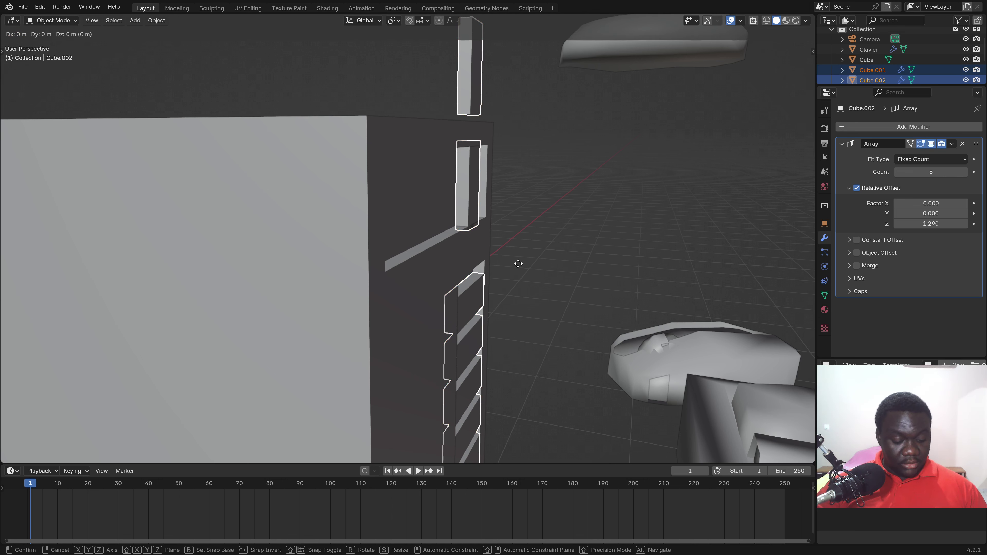
key("x")
key("y")
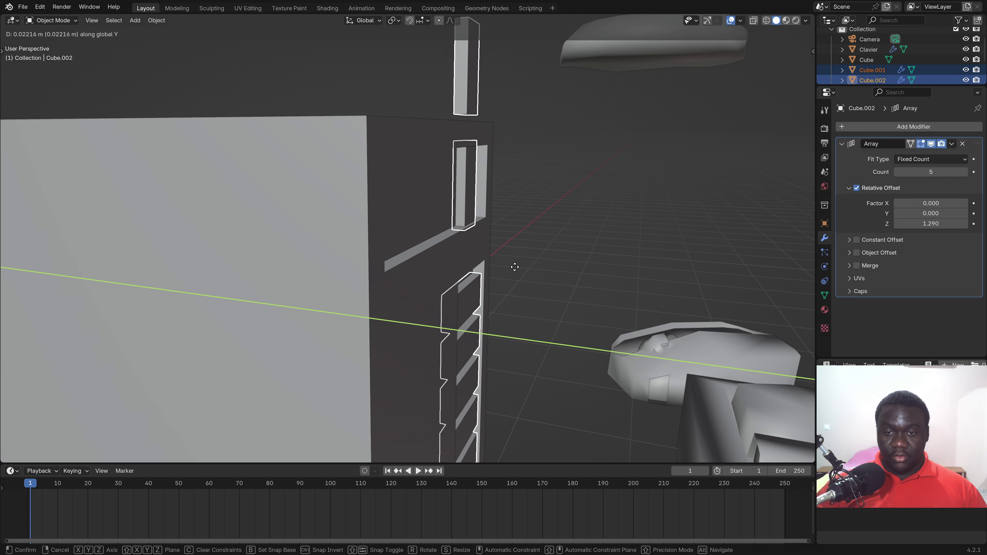
left_click(515, 267)
mouse_move(515, 267)
middle_mouse_down()
mouse_move(495, 278)
mouse_move(513, 112)
middle_mouse_up()
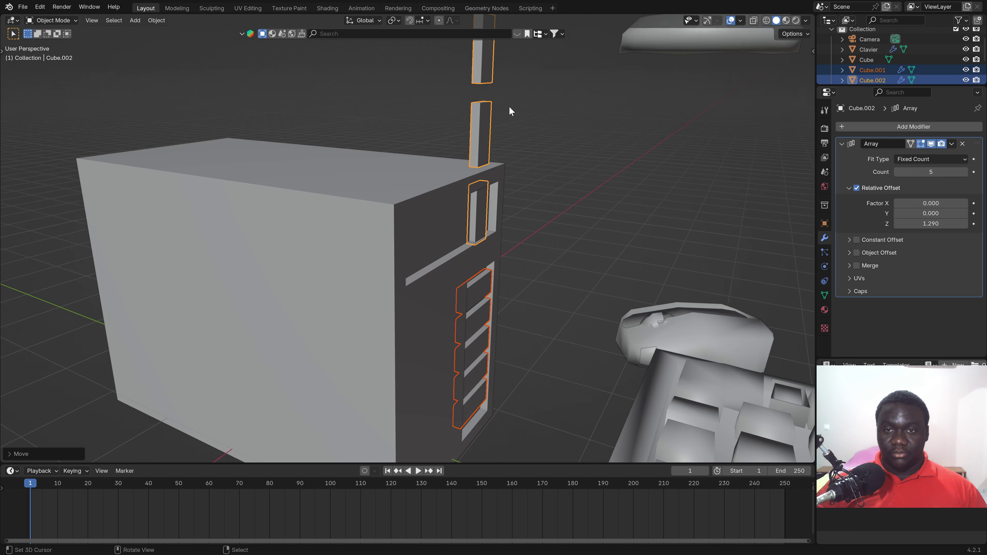
Set the top slot array's relative offset to Z 0 and X -1.290
left_click(486, 125)
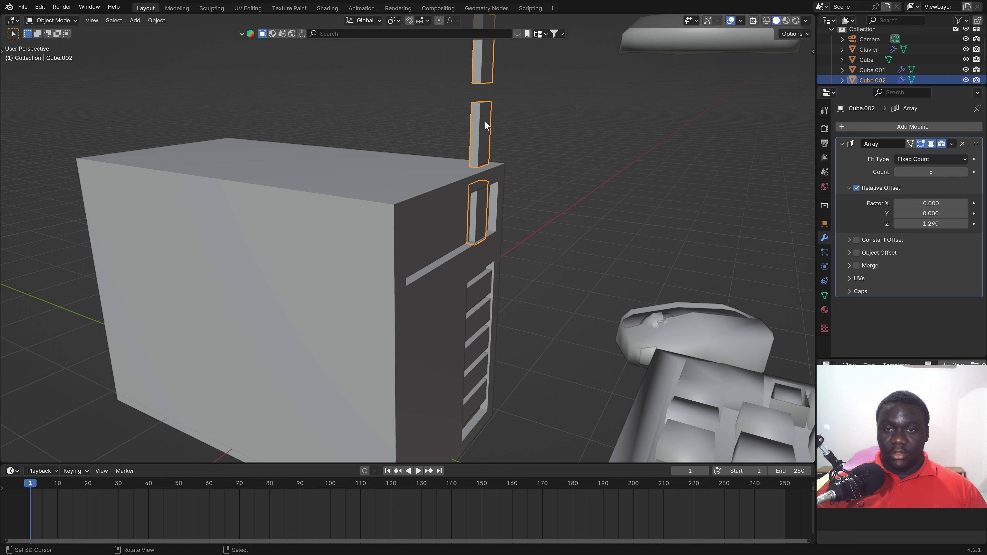
left_click(932, 224)
type("0")
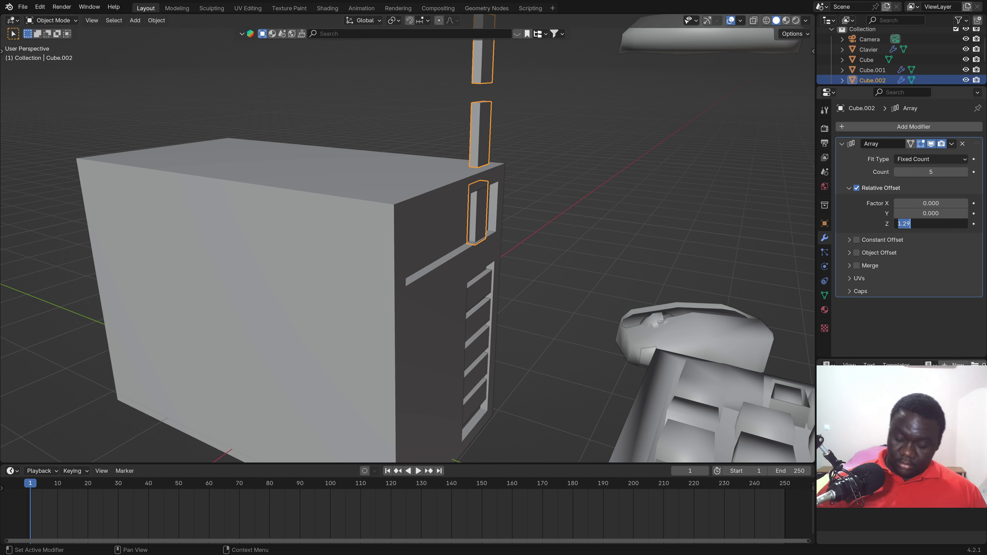
key("Return")
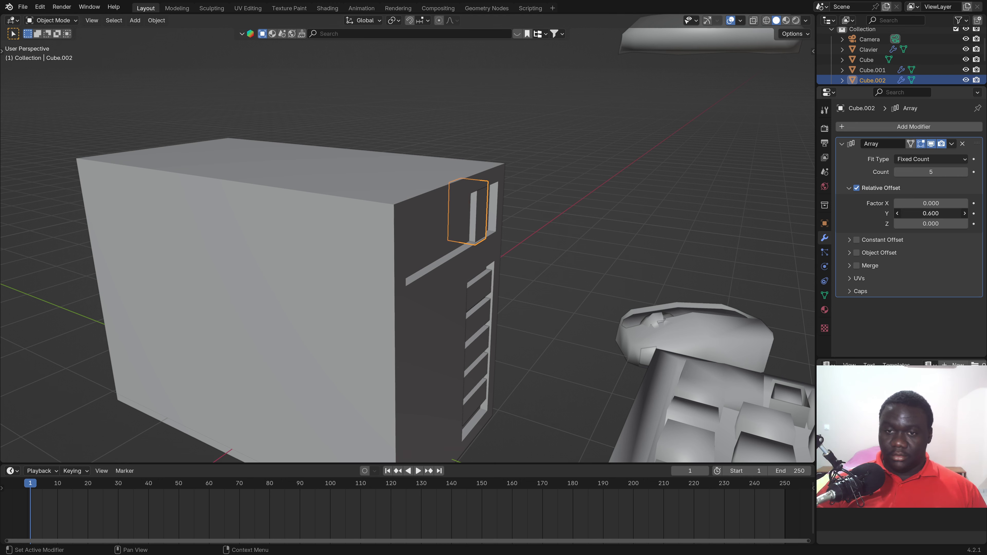
type("1.2")
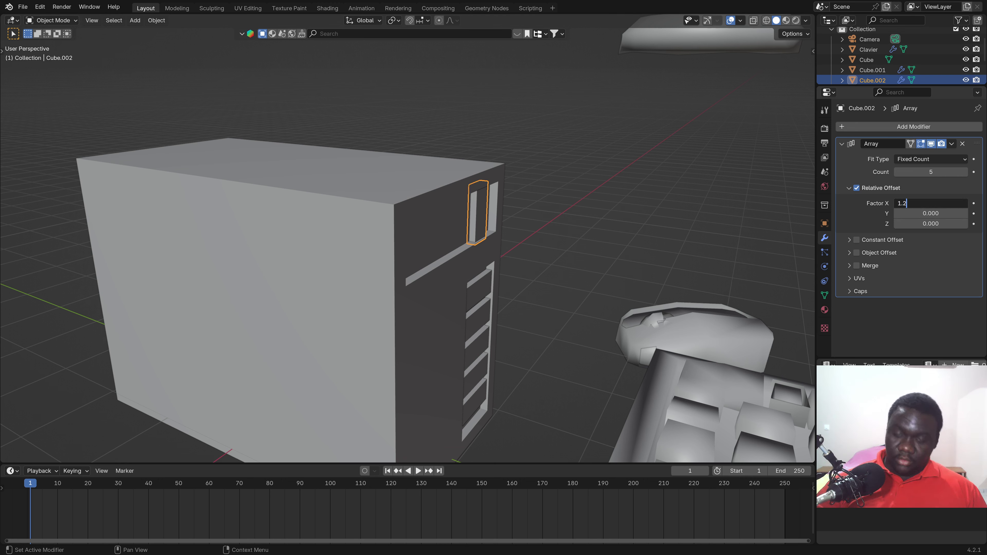
key("Return")
left_click(923, 203)
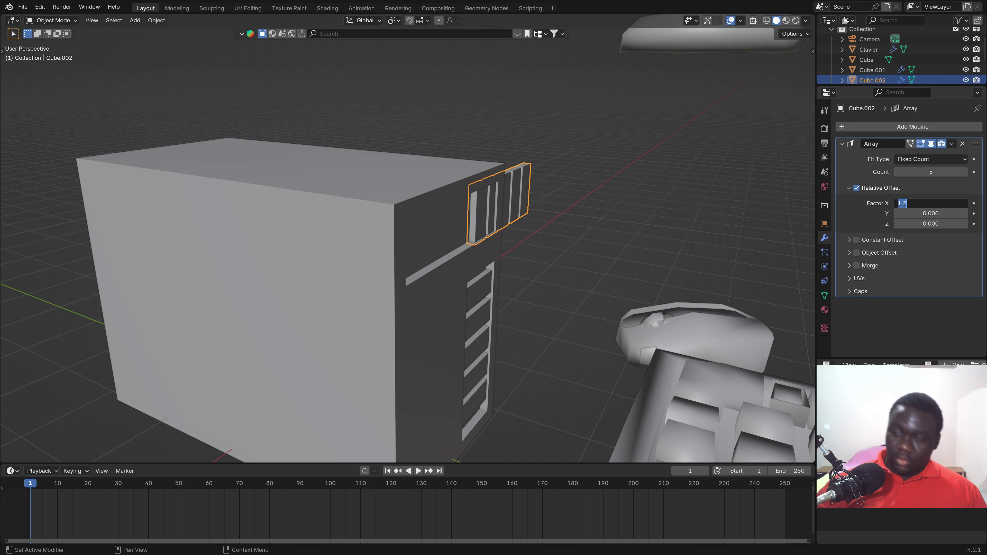
key("Return")
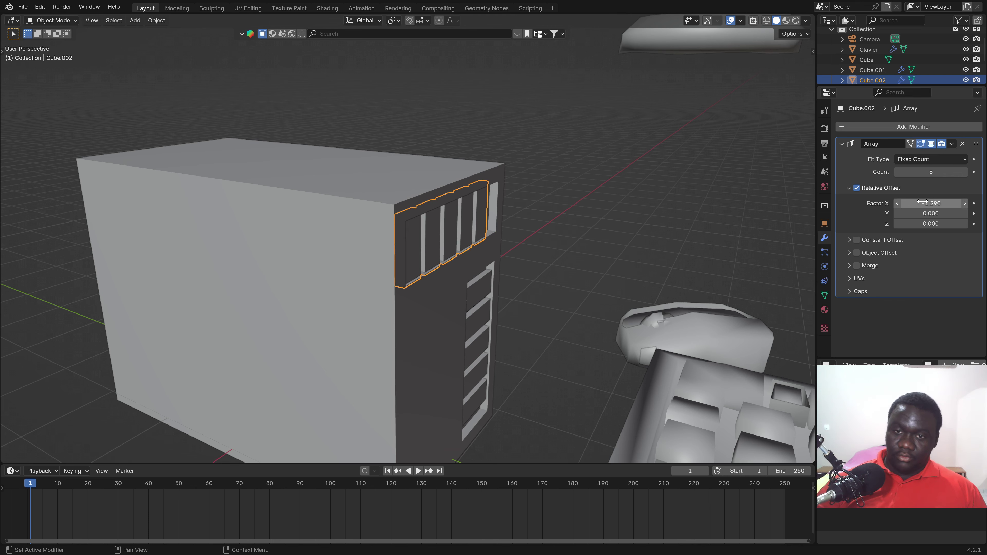
Reselect the slot row and slide it along X to centre it on the front
mouse_move(533, 214)
middle_mouse_down()
mouse_move(408, 221)
mouse_move(448, 212)
mouse_move(503, 305)
middle_mouse_up()
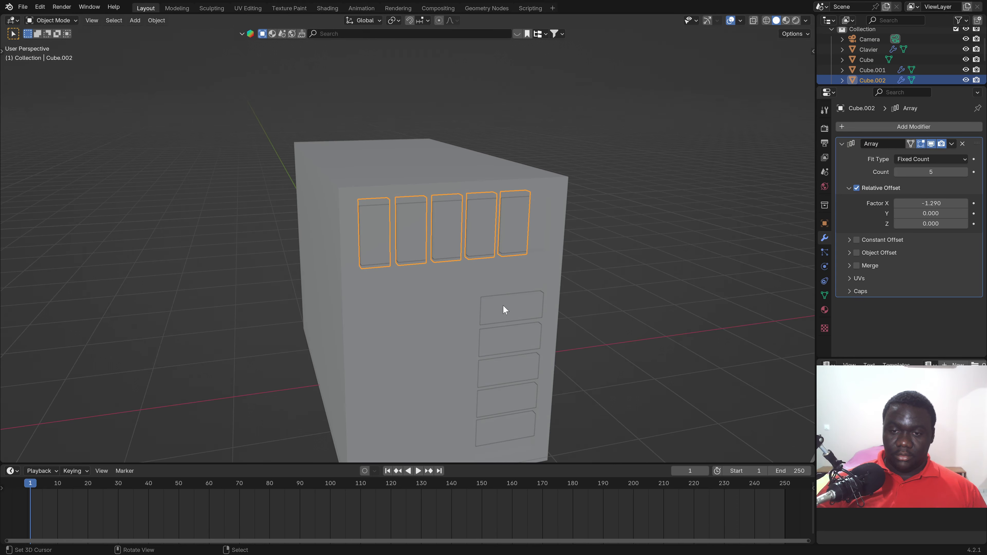
left_click(507, 304)
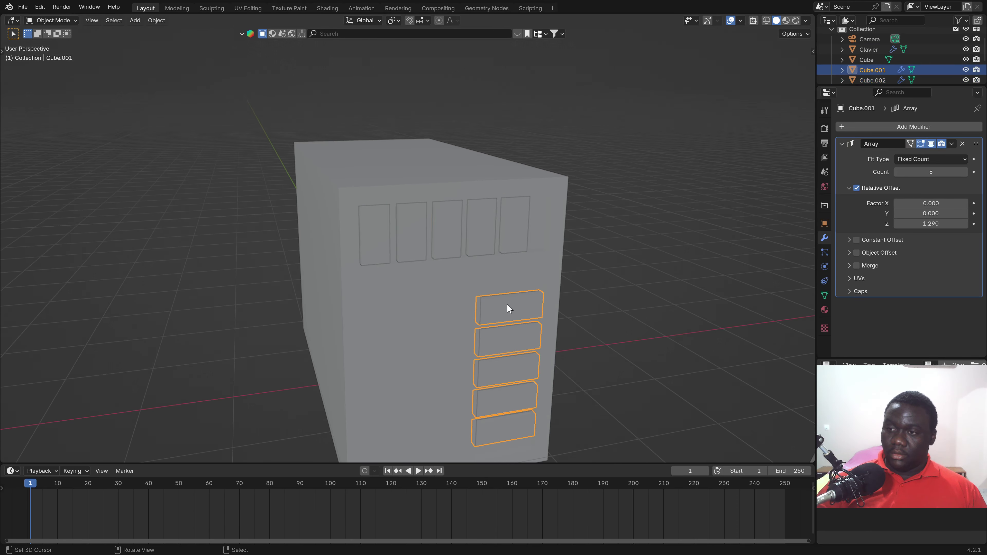
left_click(507, 221)
mouse_move(502, 230)
middle_mouse_down()
mouse_move(422, 230)
mouse_move(453, 223)
mouse_move(440, 226)
middle_mouse_up()
key("g")
key("y")
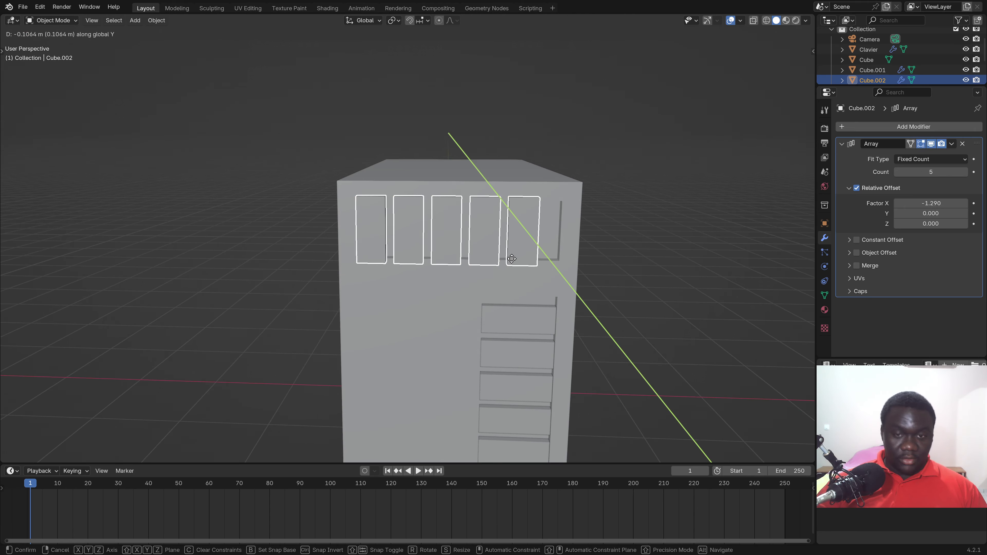
key("x")
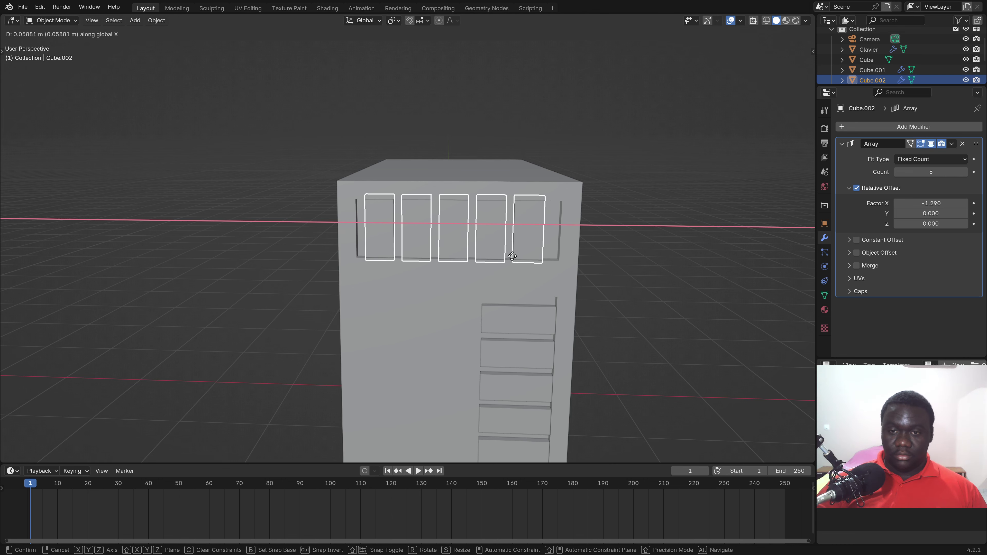
left_click(486, 257)
mouse_move(486, 257)
middle_mouse_down()
mouse_move(396, 301)
mouse_move(447, 302)
mouse_move(443, 311)
mouse_move(496, 291)
middle_mouse_up()
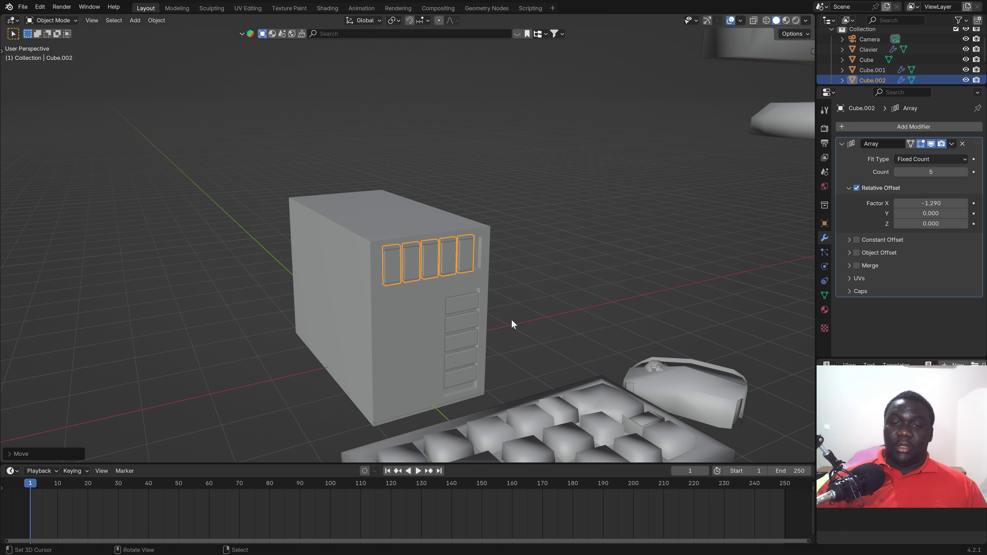
scroll(512, 324, "up", 2)
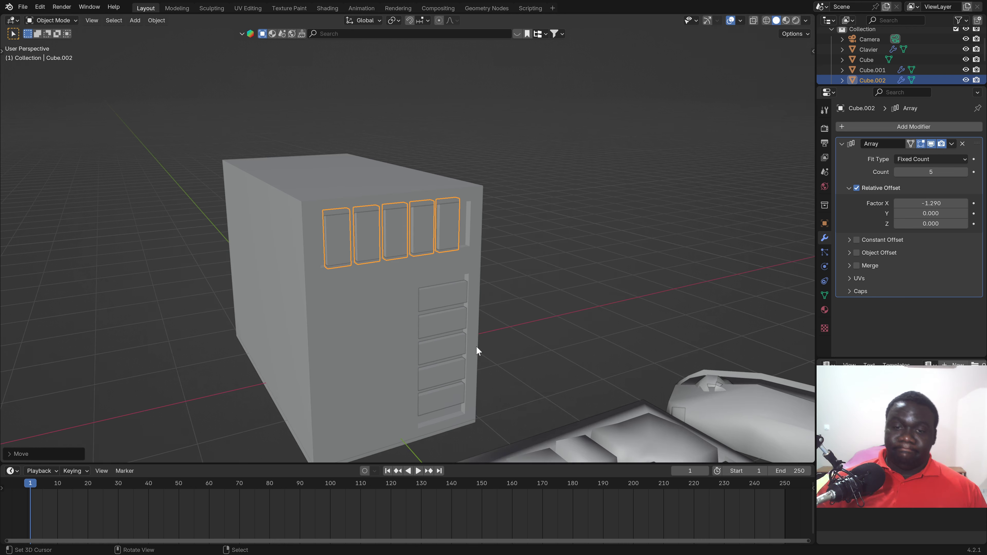
Apply the array modifiers on the slot row and the drive-bay cutters
left_click(952, 144)
left_click(916, 155)
left_click(463, 297)
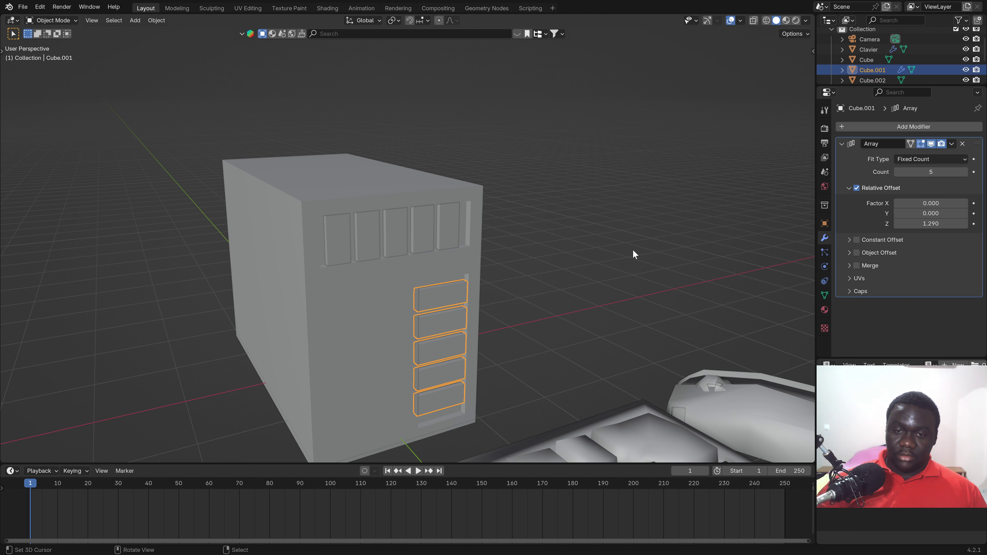
left_click(954, 142)
left_click(903, 157)
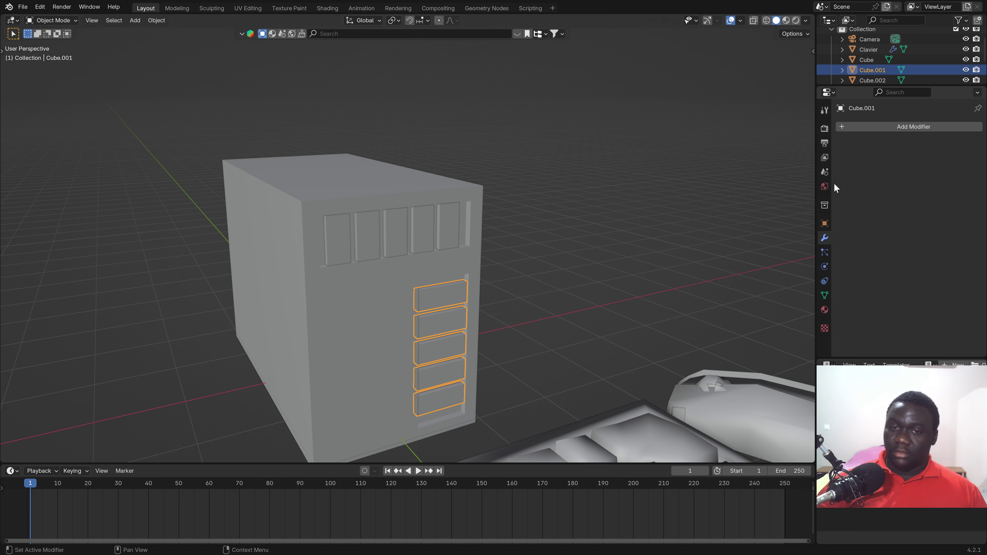
Boolean-cut Cube.001 and Cube.002 out of the tower and remove both cutters
left_click(463, 230, "shift")
left_click(469, 261, "shift")
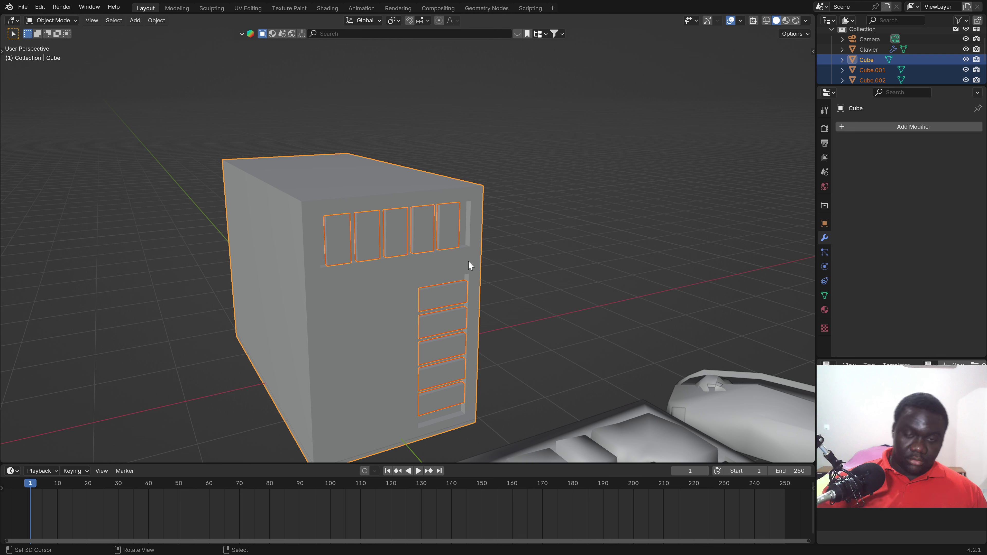
left_click(345, 350)
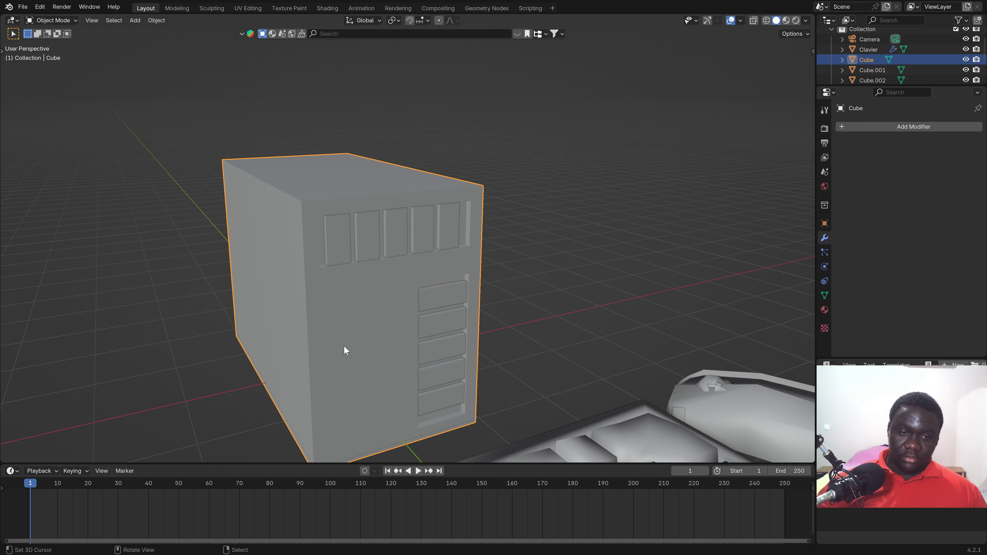
key("ctrl+z")
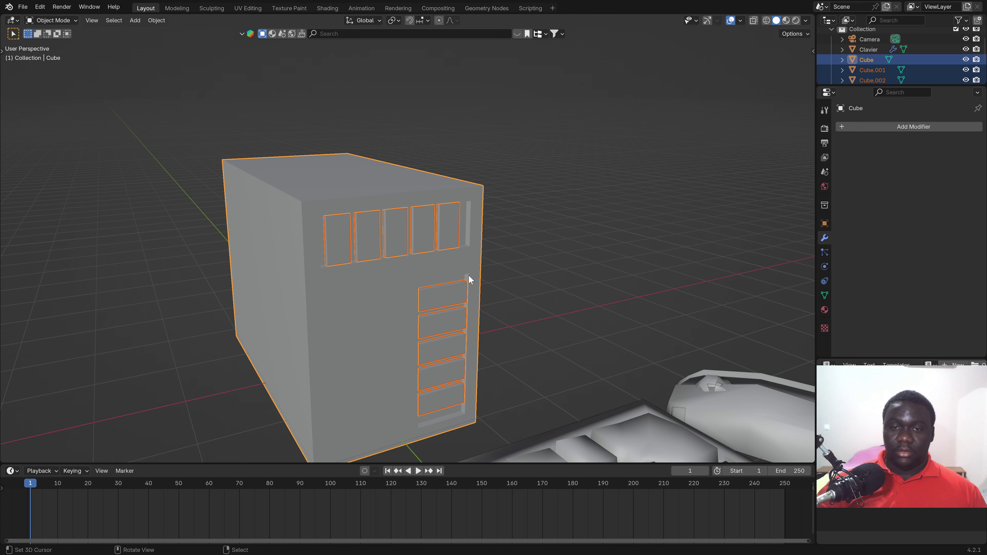
key("Delete")
mouse_move(533, 294)
middle_mouse_down()
mouse_move(376, 384)
mouse_move(356, 374)
middle_mouse_up()
scroll(375, 380, "down", 3)
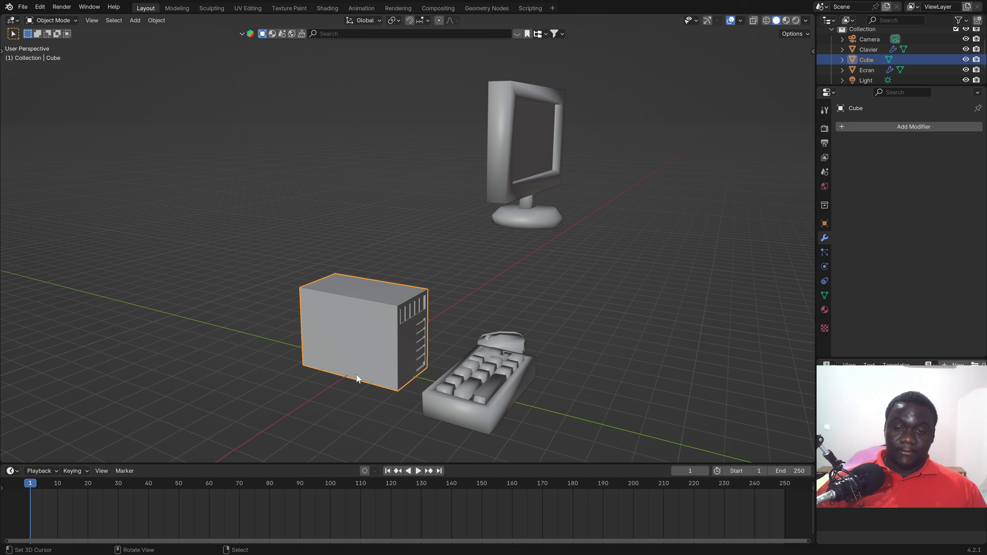
scroll(358, 378, "up", 2)
middle_click_drag(358, 331, 404, 309)
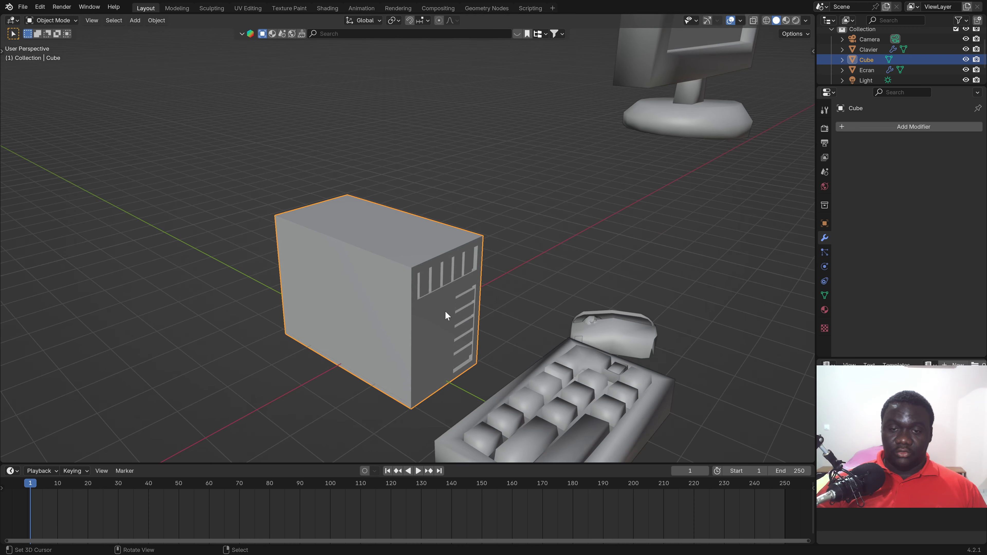
mouse_move(424, 321)
middle_mouse_down()
mouse_move(405, 305)
mouse_move(413, 314)
mouse_move(465, 296)
middle_mouse_up()
Switch to Material Preview and drag the GeoToon asset from an Asset Browser onto the tower
left_click(786, 20)
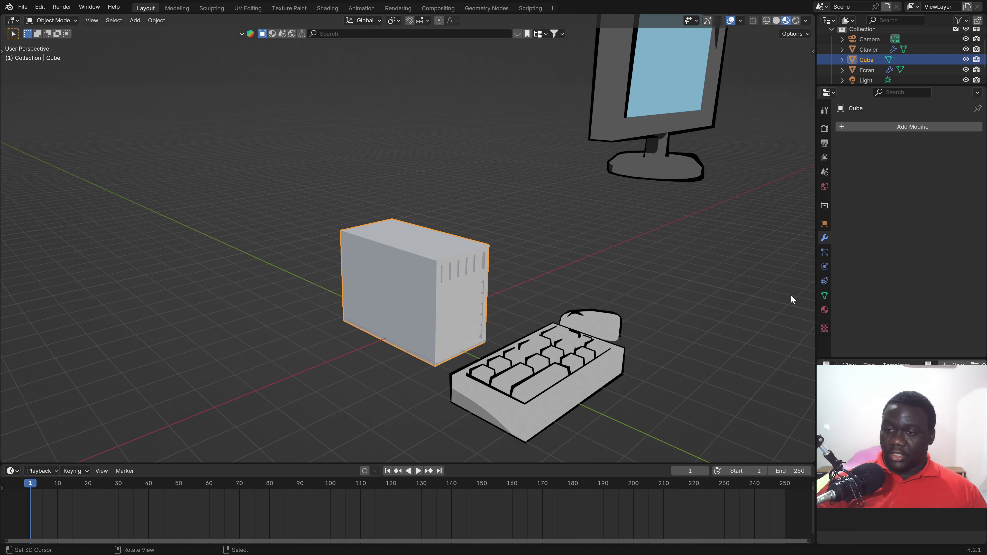
left_click(13, 471)
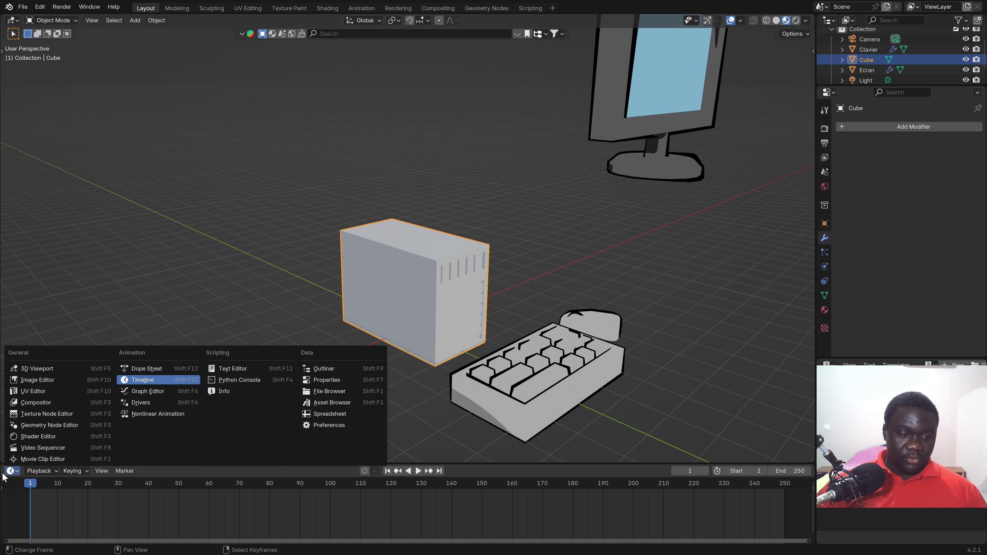
left_click(333, 404)
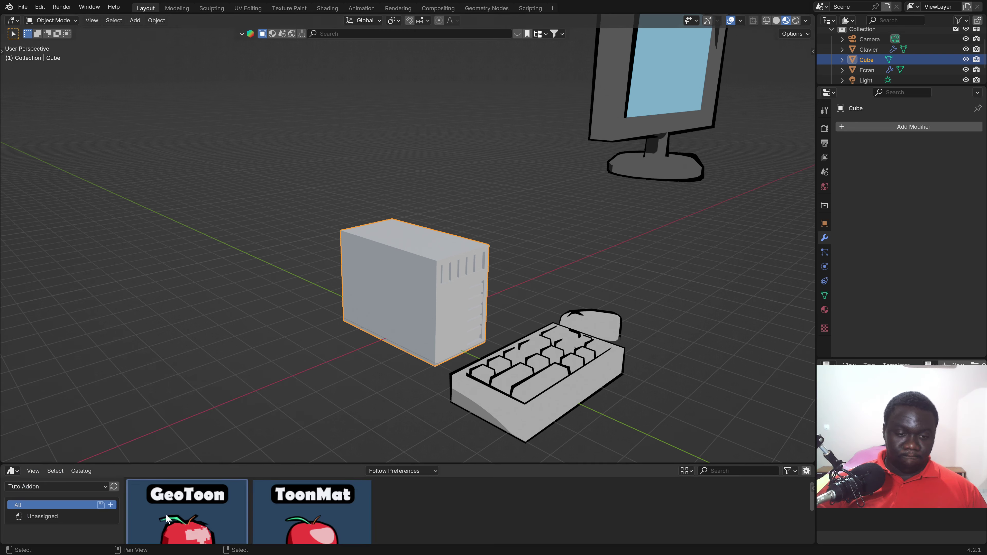
left_click_drag(167, 519, 403, 286)
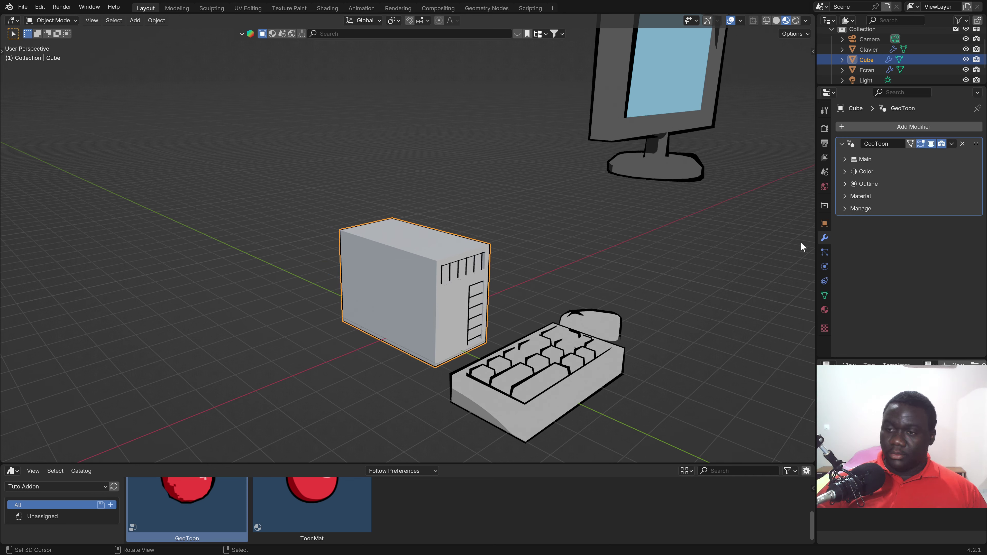
left_click(825, 309)
Drag the monitor's Ecran material onto the tower so it turns dark grey
left_click(843, 171)
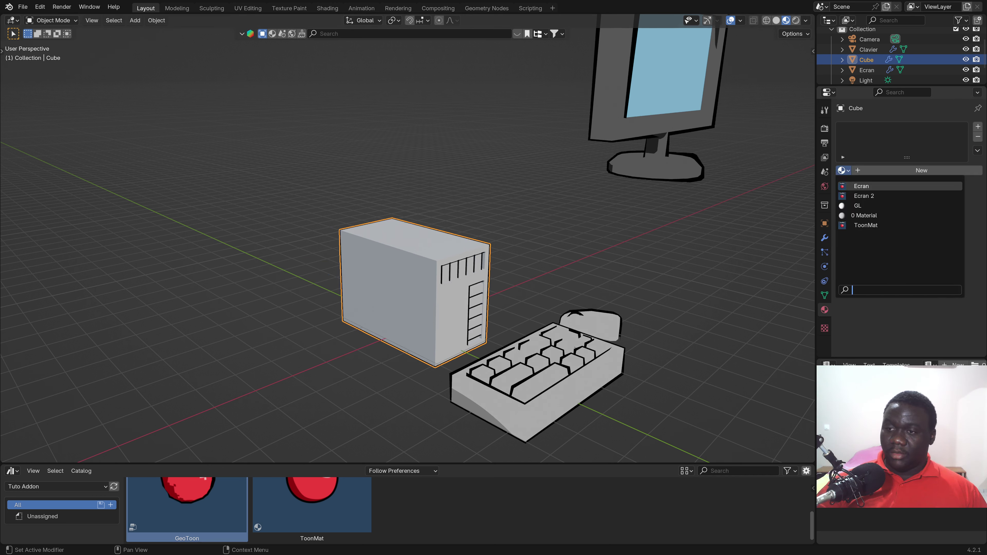
left_click(549, 364)
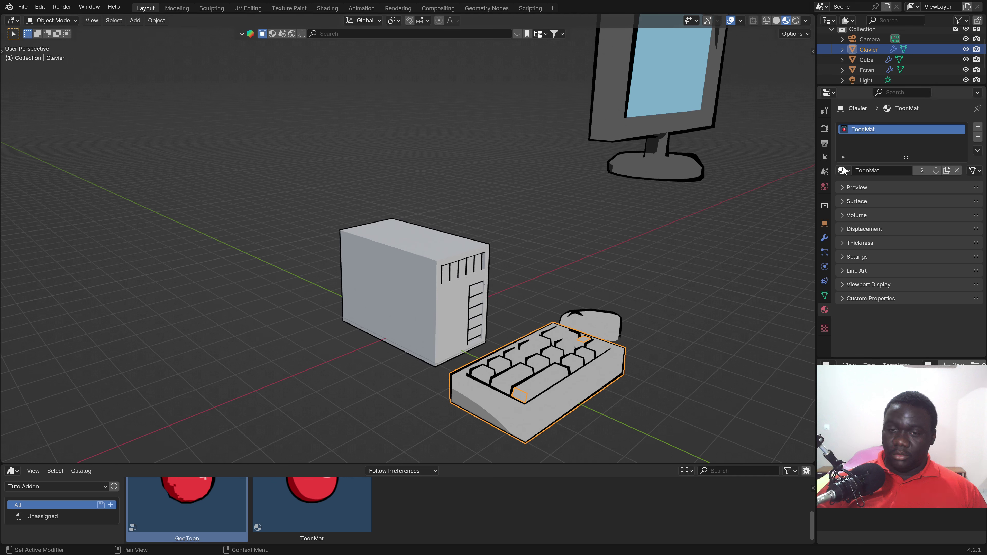
left_click_drag(418, 277, 420, 278)
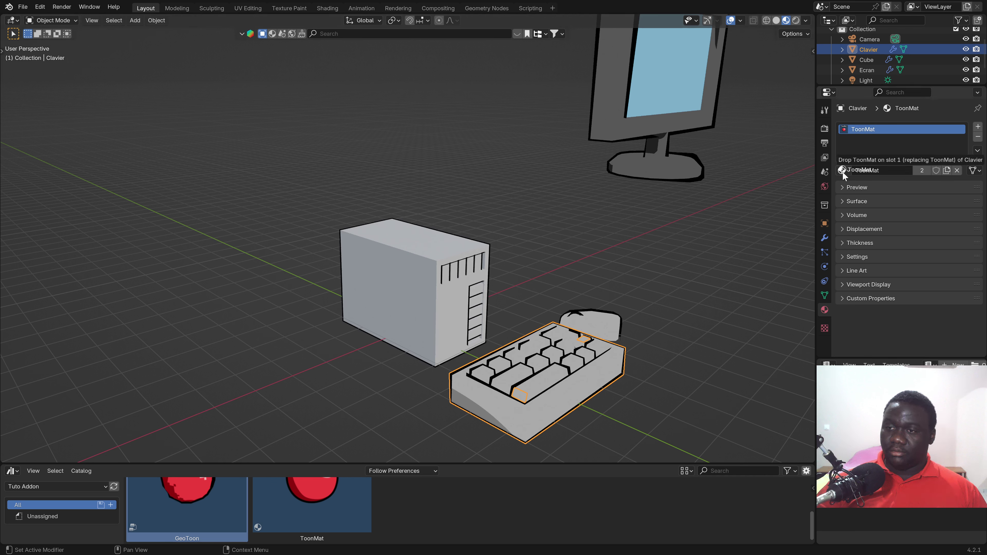
left_click(658, 167)
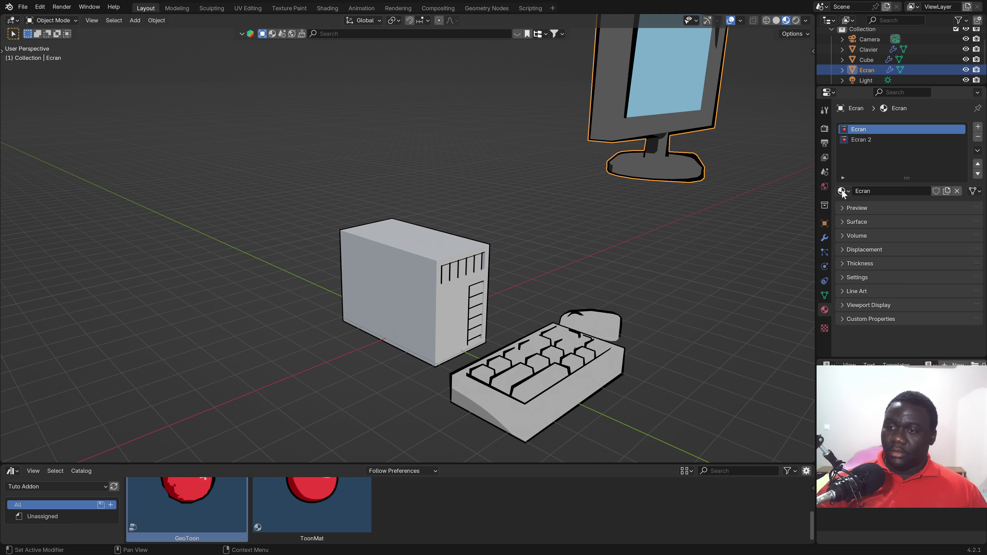
left_click_drag(412, 307, 417, 307)
mouse_move(416, 307)
middle_mouse_down()
mouse_move(437, 308)
mouse_move(438, 287)
mouse_move(451, 296)
mouse_move(422, 312)
mouse_move(378, 318)
mouse_move(367, 299)
mouse_move(427, 308)
middle_mouse_up()
left_click(437, 309)
left_click(844, 201)
left_click(848, 201)
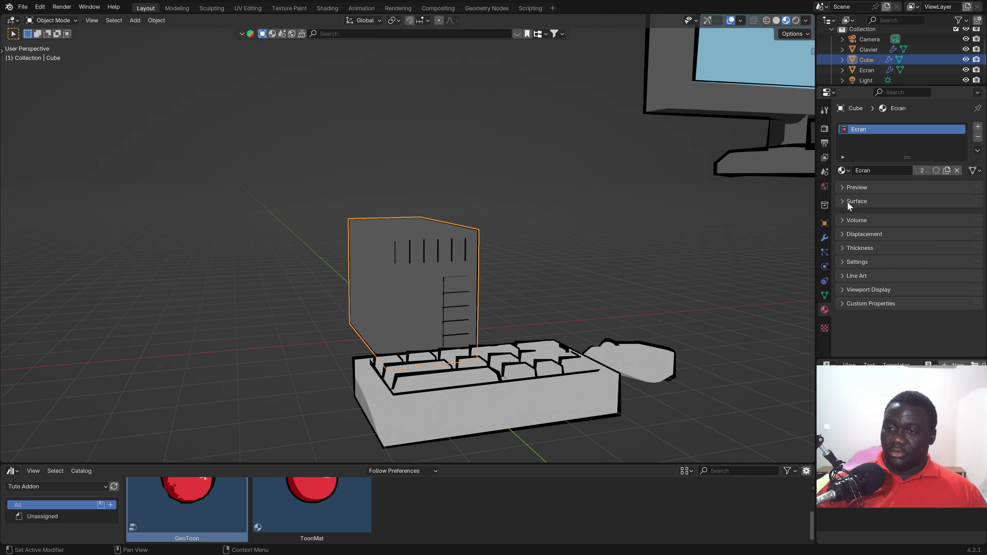
In GeoToon Main, enable Sharp edge splitting with a 90° angle
left_click(825, 238)
left_click(861, 160)
left_click(901, 199)
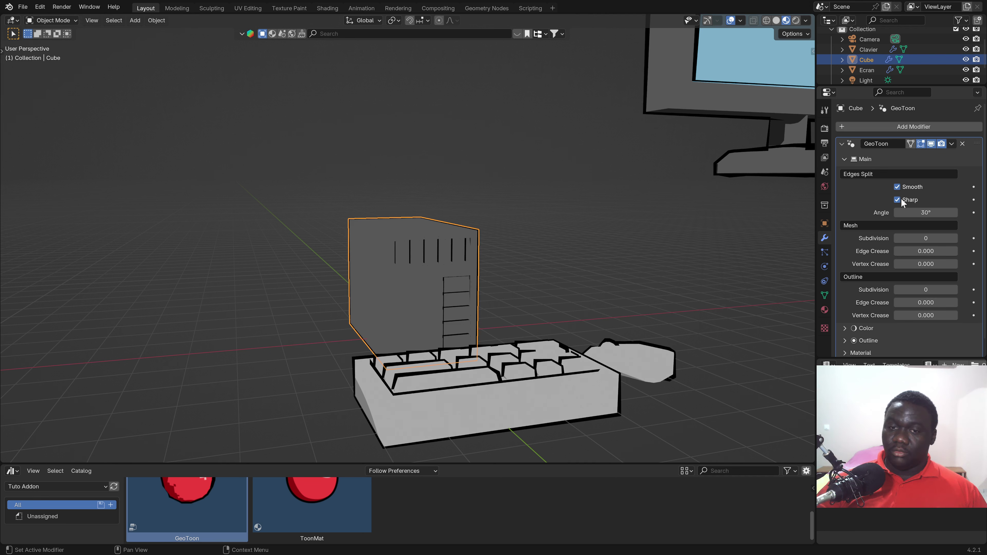
left_click(897, 213)
type("90")
key("Return")
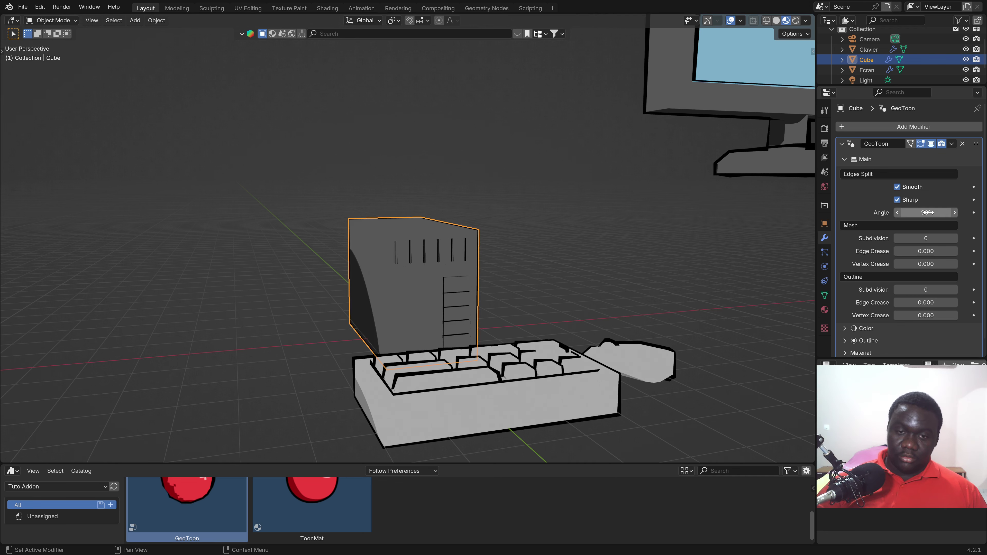
middle_click_drag(547, 256, 519, 265)
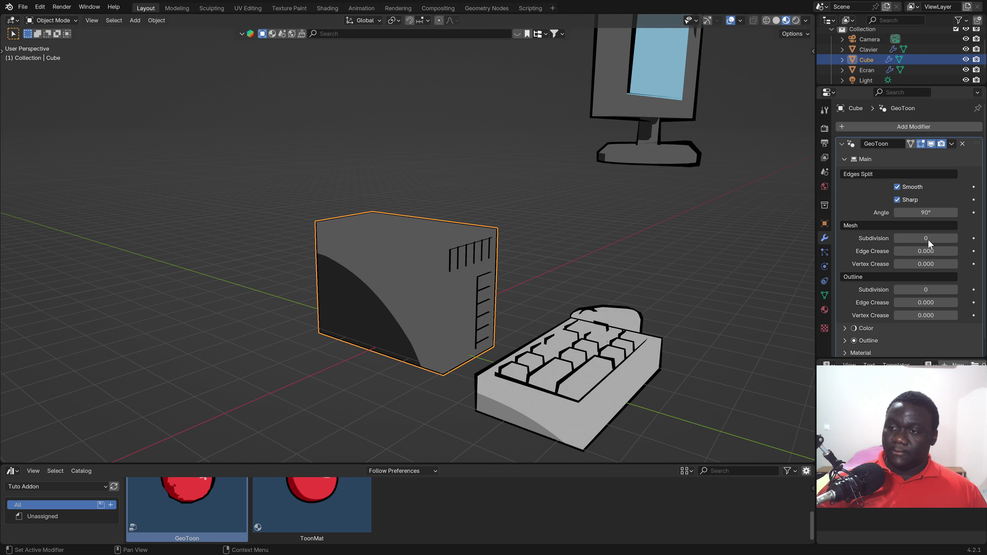
left_click(841, 160)
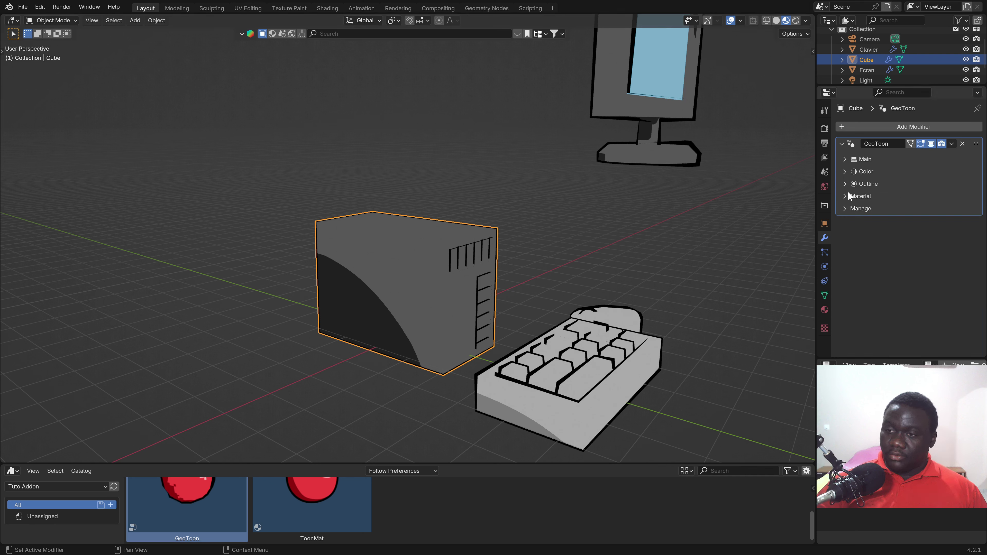
Set the GeoToon outline Thickness to 7 with Noise turned off
left_click(847, 185)
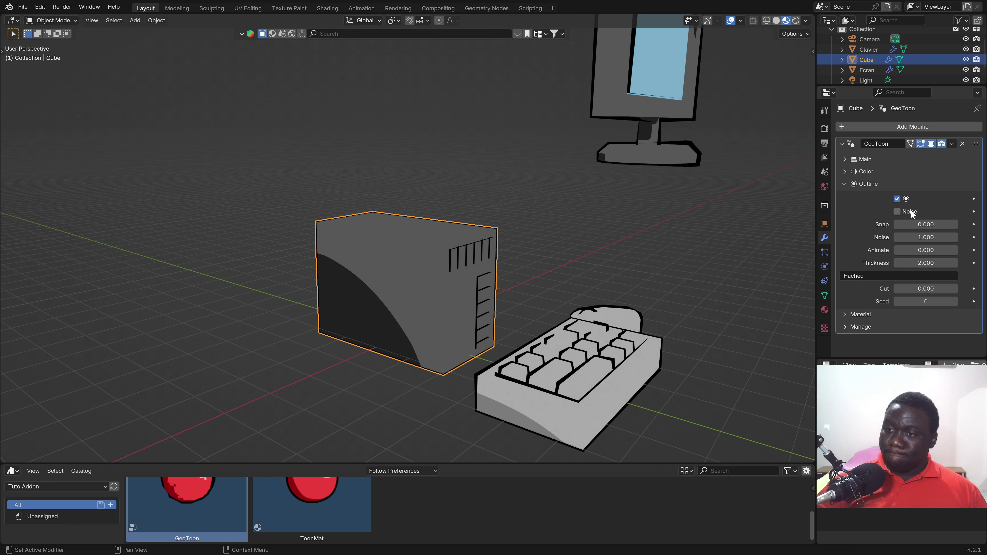
left_click(901, 212)
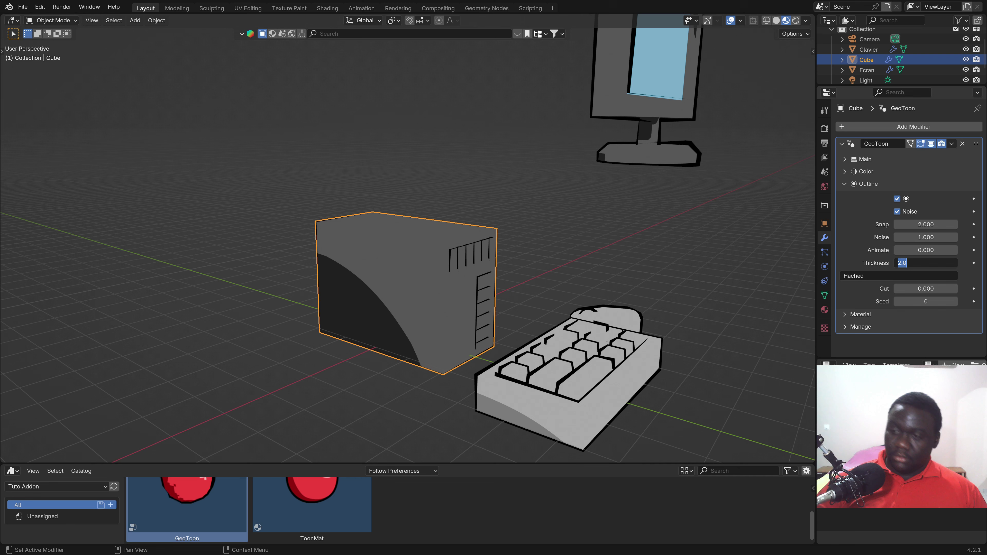
type("5")
key("Return")
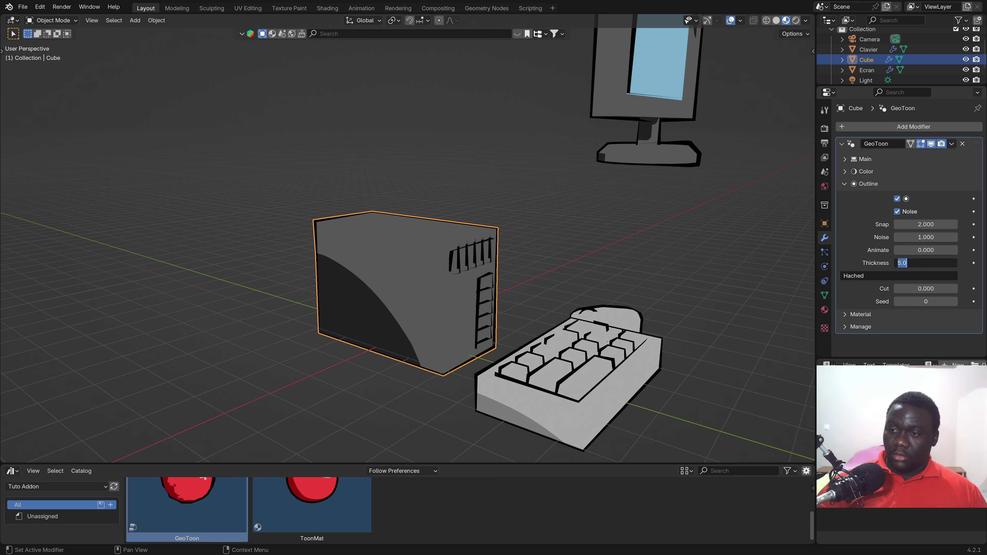
type("7")
key("Return")
middle_click_drag(365, 282, 385, 275)
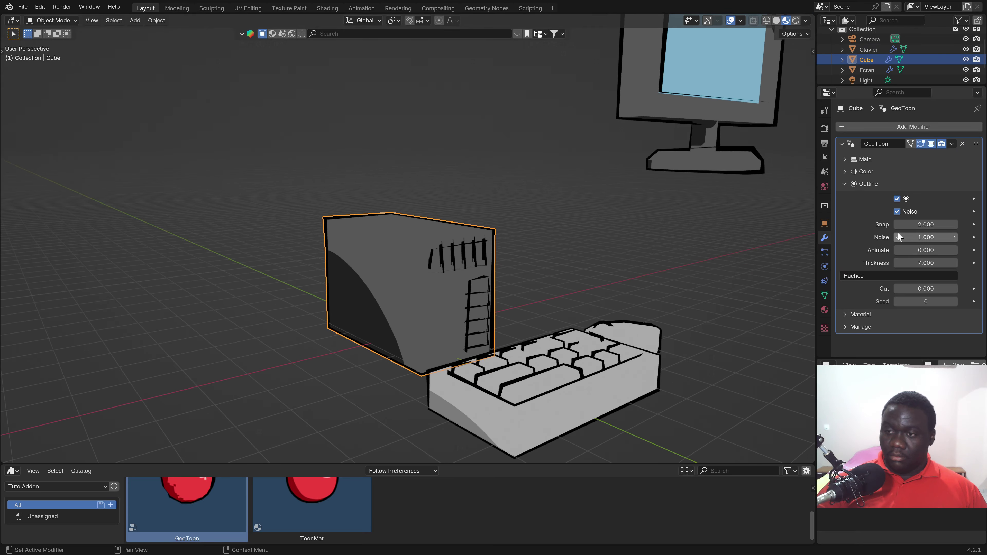
left_click(898, 212)
mouse_move(465, 271)
middle_mouse_down()
mouse_move(472, 301)
mouse_move(462, 310)
mouse_move(482, 302)
middle_mouse_up()
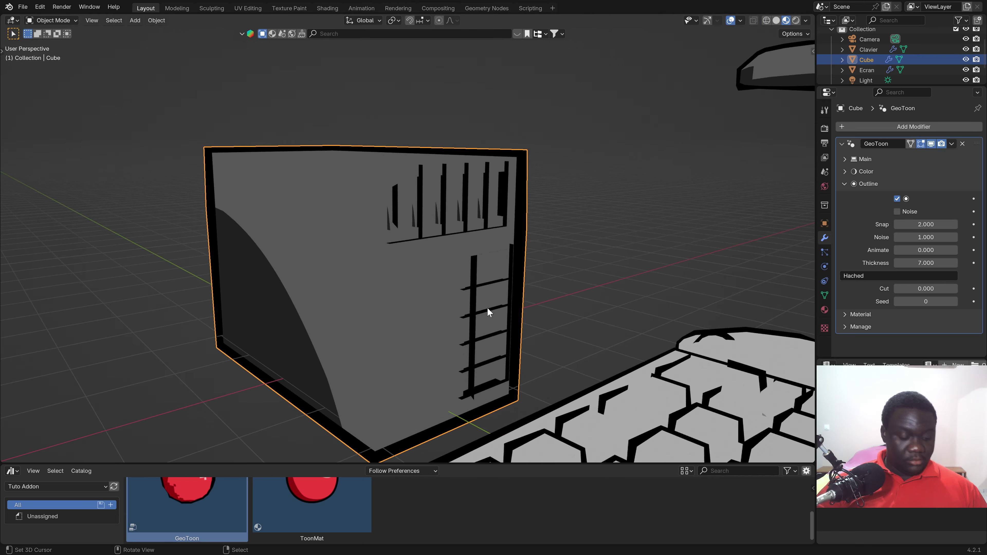
In Edit Mode, delete the faces filling the top vent grooves, then return to Object Mode
key("Tab")
mouse_move(481, 257)
middle_mouse_down()
mouse_move(463, 260)
mouse_move(469, 233)
middle_mouse_up()
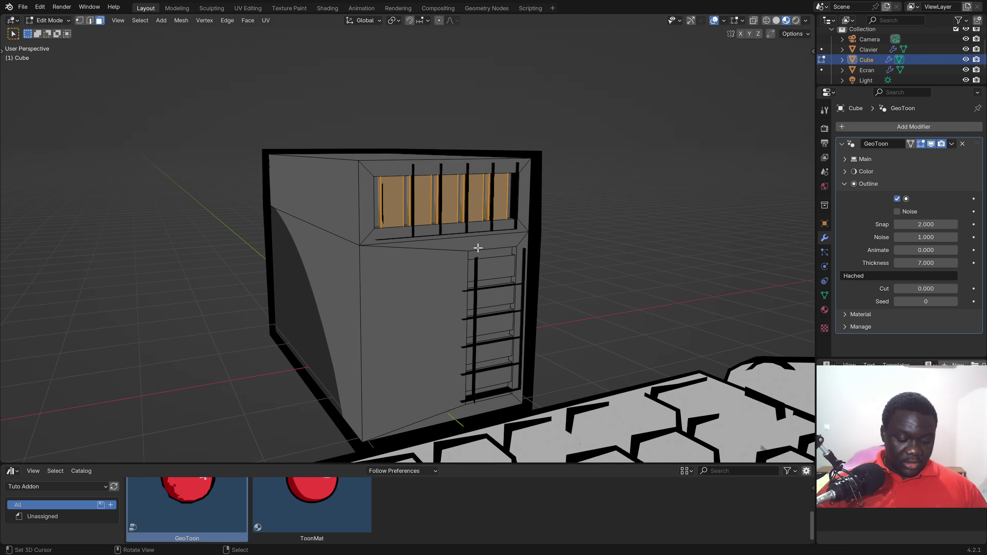
key("g")
key("Escape")
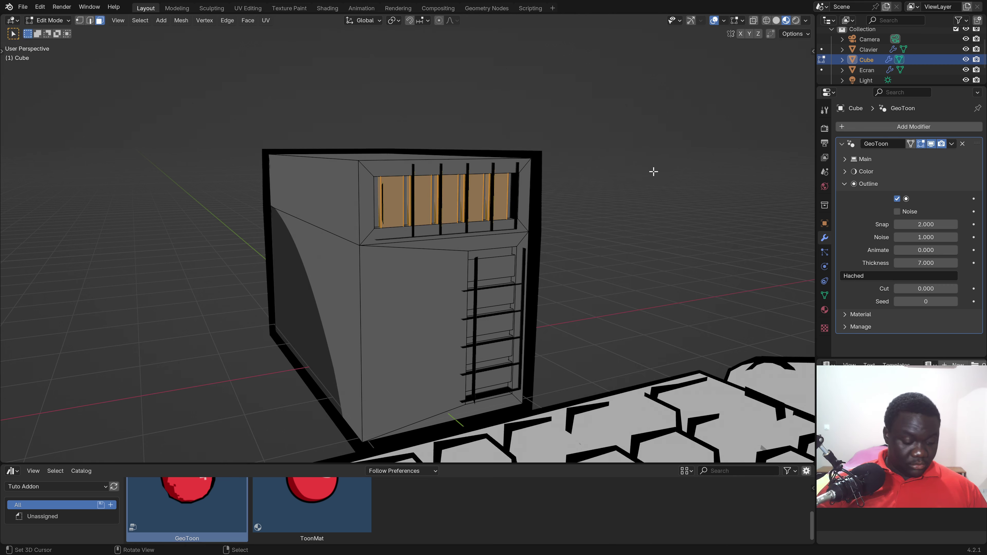
key("x")
left_click(642, 177)
key("Tab")
mouse_move(480, 277)
middle_mouse_down()
mouse_move(467, 302)
mouse_move(366, 294)
mouse_move(471, 300)
mouse_move(483, 311)
middle_mouse_up()
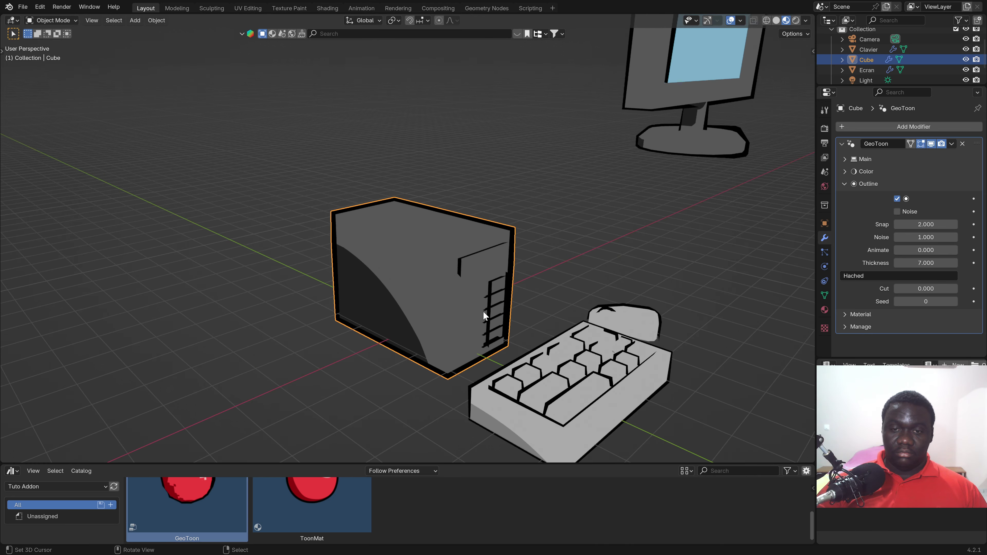
Keep smooth edge splitting on at a 90° angle and switch to rendered shading
left_click(850, 159)
left_click(897, 186)
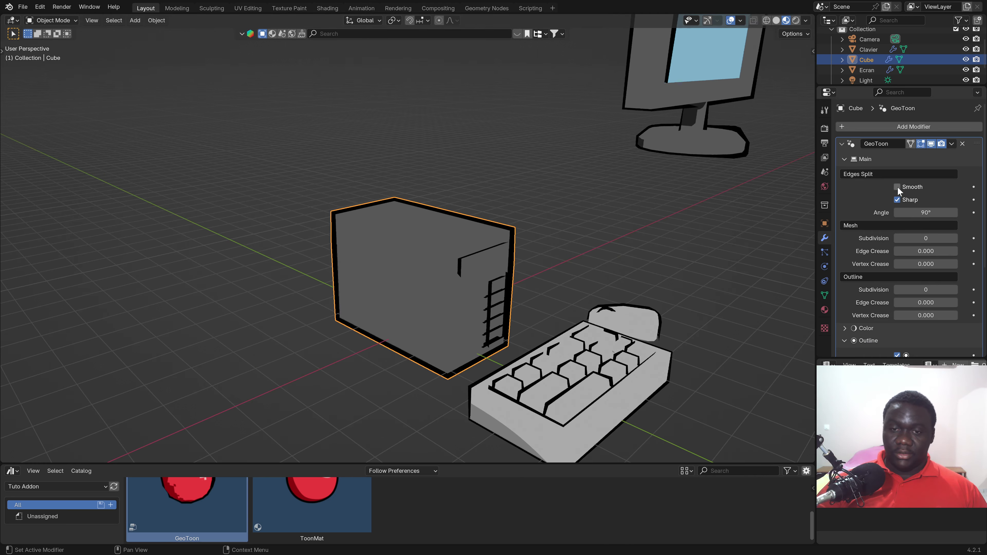
left_click(898, 186)
mouse_move(927, 213)
left_mouse_down()
mouse_move(911, 213)
mouse_move(941, 213)
mouse_move(912, 212)
left_mouse_up()
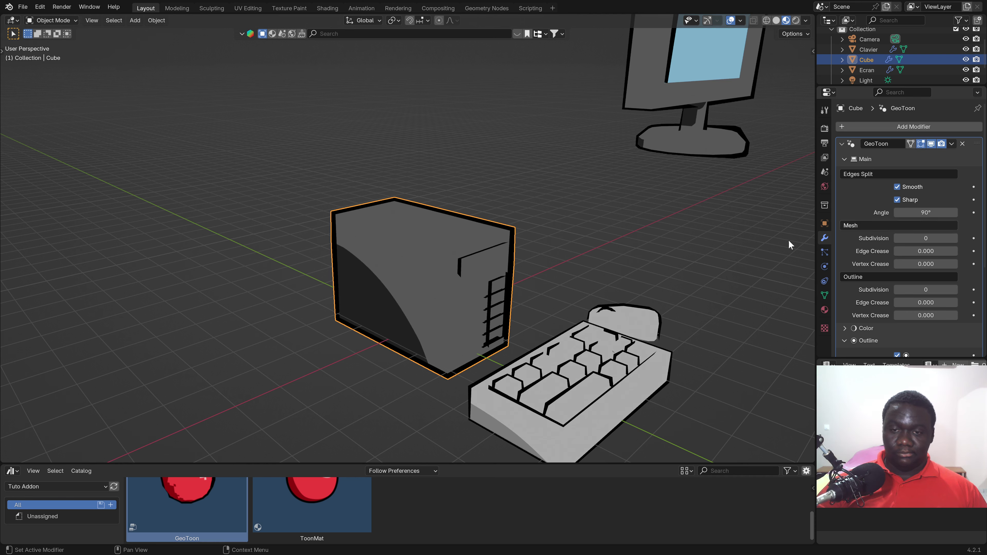
mouse_move(789, 242)
middle_mouse_down()
mouse_move(553, 304)
mouse_move(449, 270)
mouse_move(430, 289)
mouse_move(539, 290)
mouse_move(520, 298)
mouse_move(531, 276)
mouse_move(446, 274)
mouse_move(474, 292)
mouse_move(492, 291)
mouse_move(467, 285)
mouse_move(481, 300)
mouse_move(473, 299)
mouse_move(395, 251)
middle_mouse_up()
scroll(532, 276, "down", 2)
left_click(797, 21)
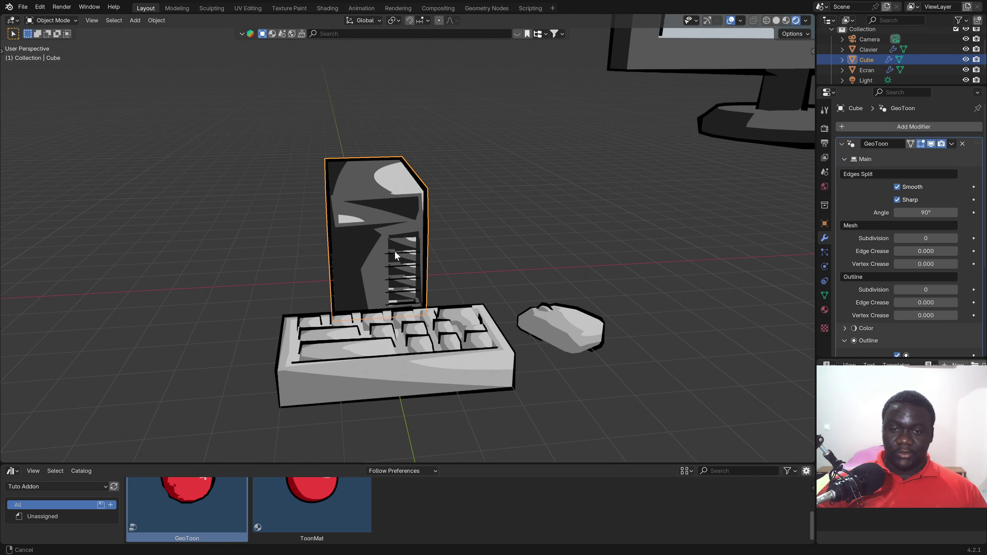
Enable Noise on the GeoToon outline with an Animate value of 5
left_click(850, 160)
left_click(897, 211)
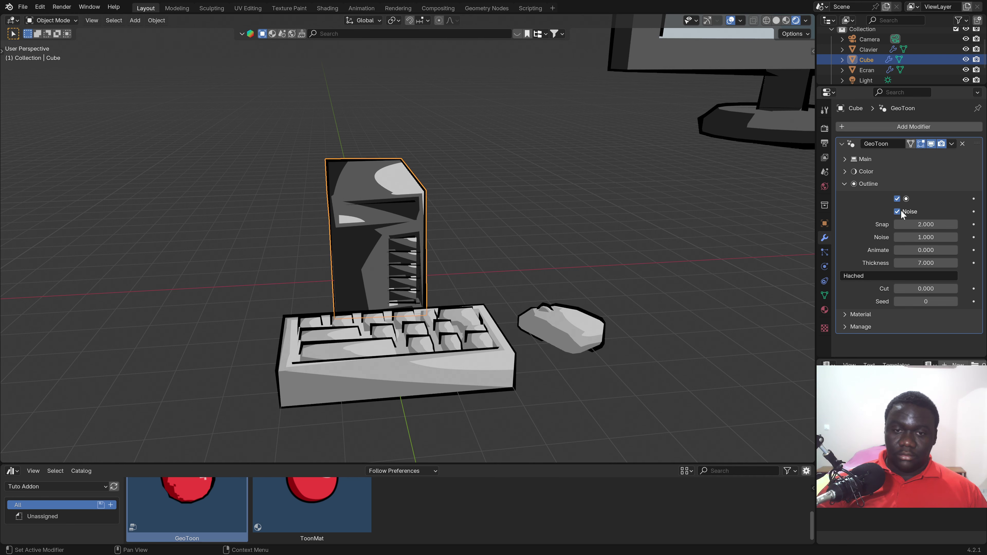
middle_click_drag(425, 221, 745, 24)
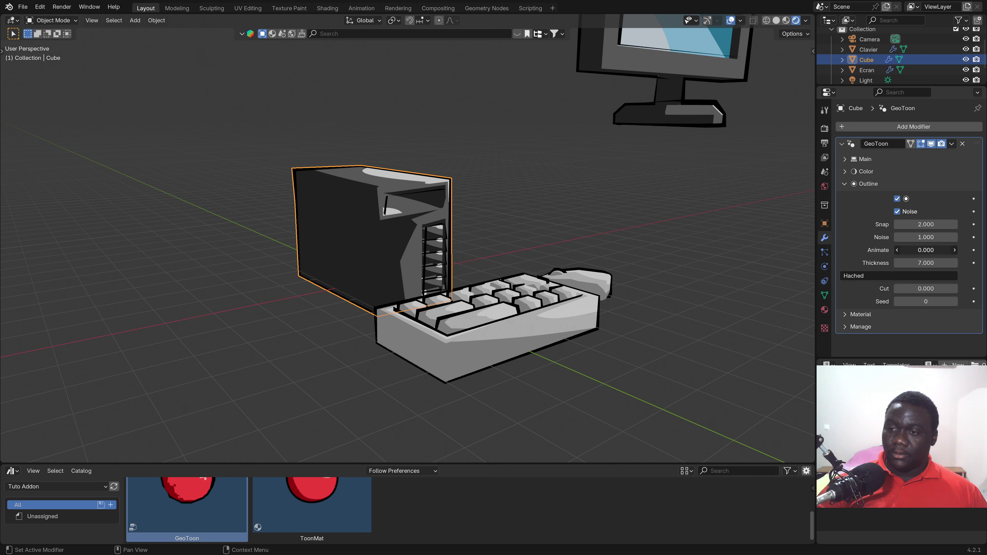
type("5.000")
key("Return")
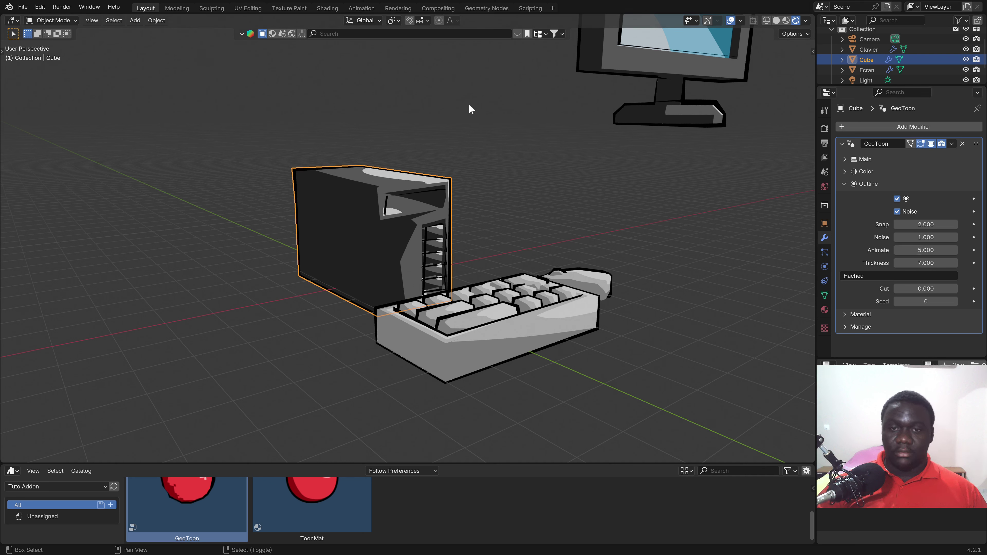
left_click(740, 21)
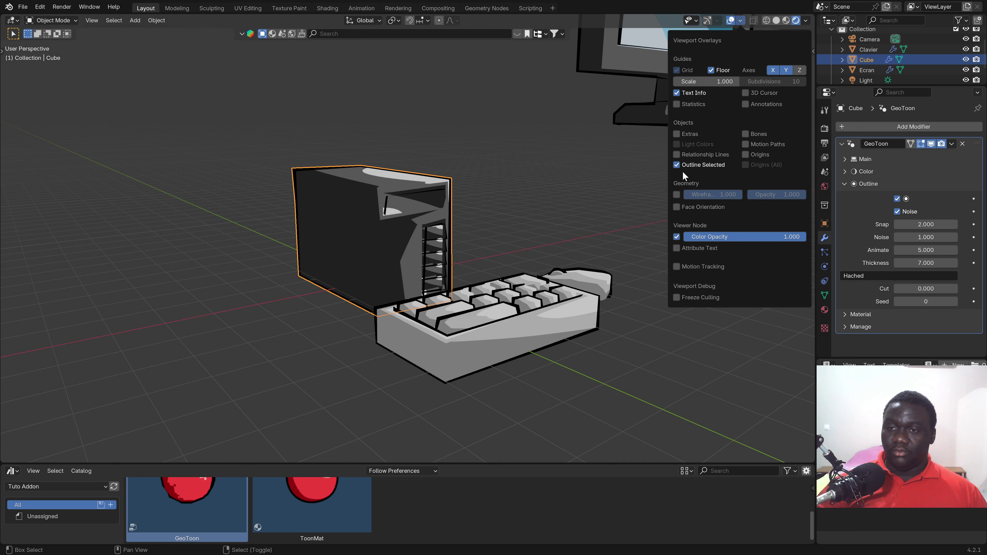
Reset the monitor to the world origin with Alt+G and move the tower beside it
mouse_move(683, 172)
middle_mouse_down()
mouse_move(350, 221)
mouse_move(330, 250)
middle_mouse_up()
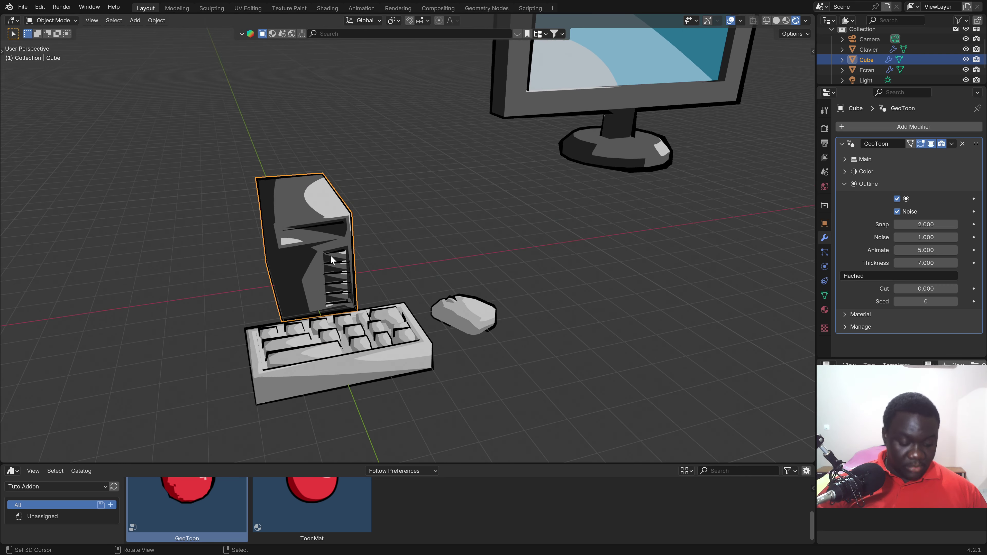
key("g")
left_click(472, 221)
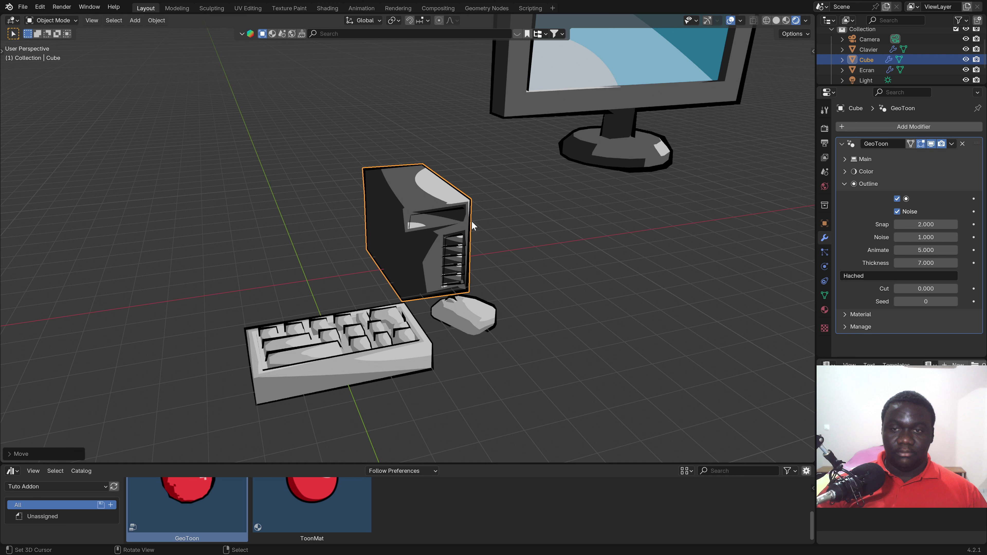
left_click(618, 156)
key("alt+g")
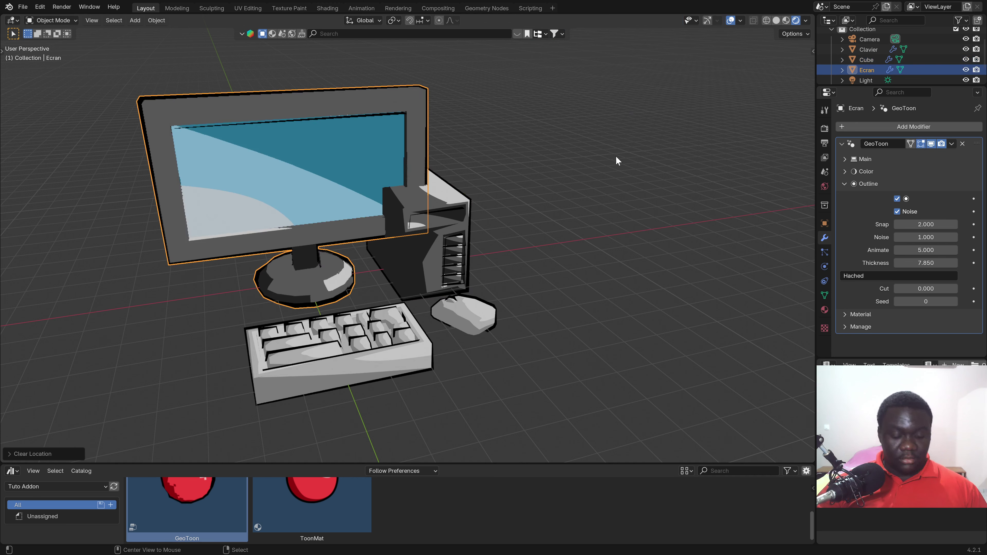
left_click(456, 257)
key("g")
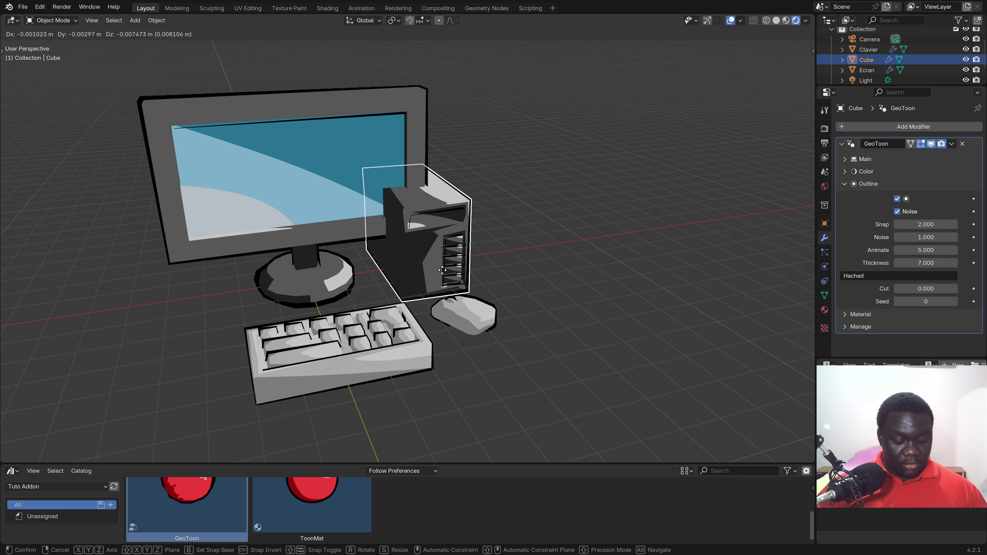
left_click(512, 266)
Hide the viewport overlays and save the file as Tutoriel N°12.blend
mouse_move(513, 267)
middle_mouse_down()
mouse_move(415, 269)
mouse_move(445, 255)
middle_mouse_up()
left_click(731, 20)
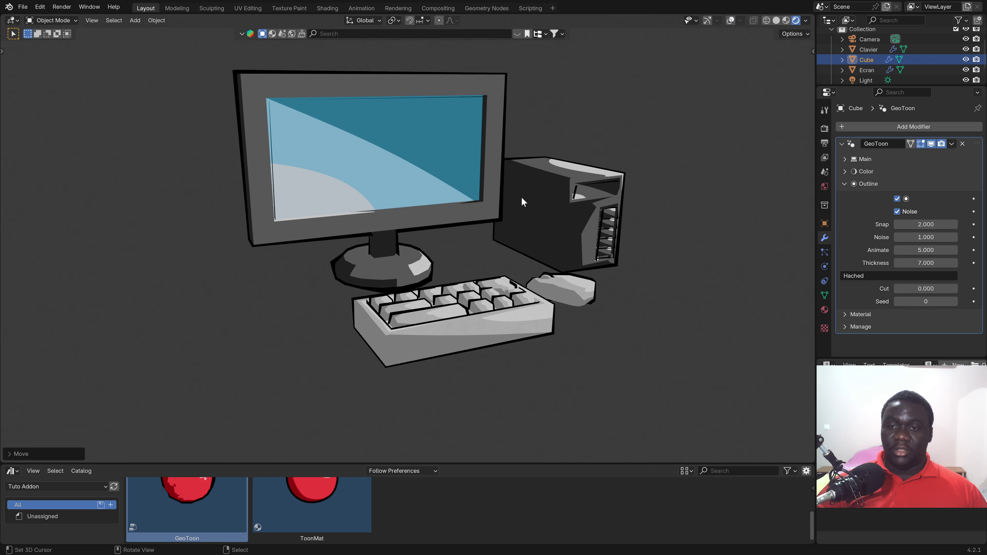
mouse_move(428, 202)
middle_mouse_down()
mouse_move(440, 189)
mouse_move(508, 204)
mouse_move(564, 242)
middle_mouse_up()
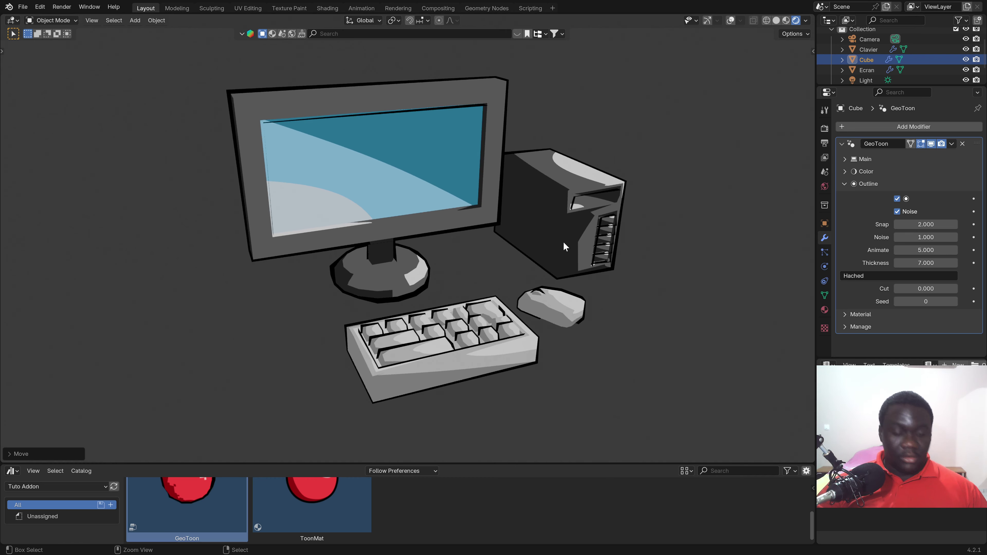
key("ctrl+s")
mouse_move(515, 263)
middle_mouse_down()
mouse_move(485, 256)
mouse_move(535, 276)
mouse_move(510, 297)
mouse_move(494, 296)
mouse_move(469, 262)
mouse_move(544, 266)
mouse_move(542, 240)
mouse_move(561, 256)
mouse_move(547, 269)
mouse_move(518, 266)
middle_mouse_up()
Assign the ToonMat material to the tower
left_click(733, 21)
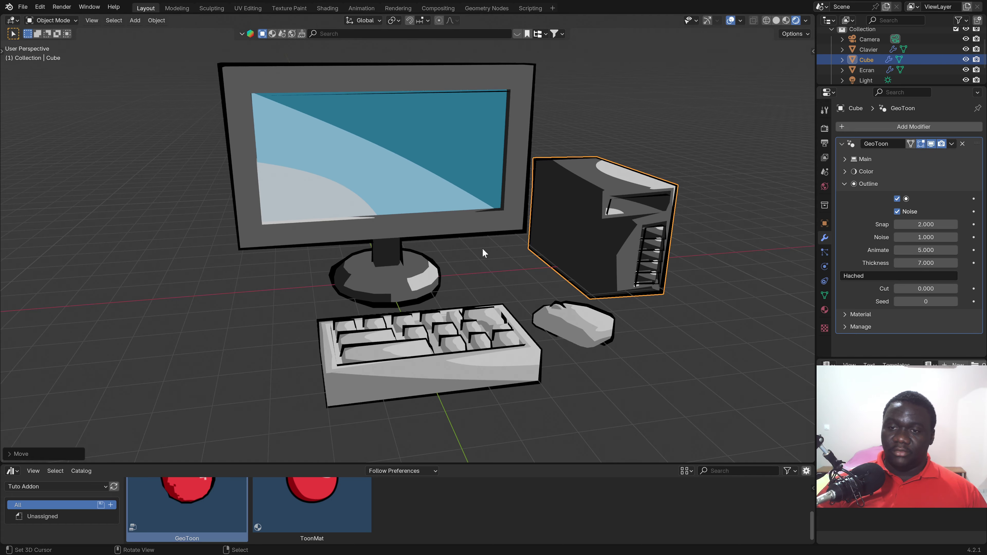
left_click(505, 338)
left_click(589, 268)
left_click(522, 360)
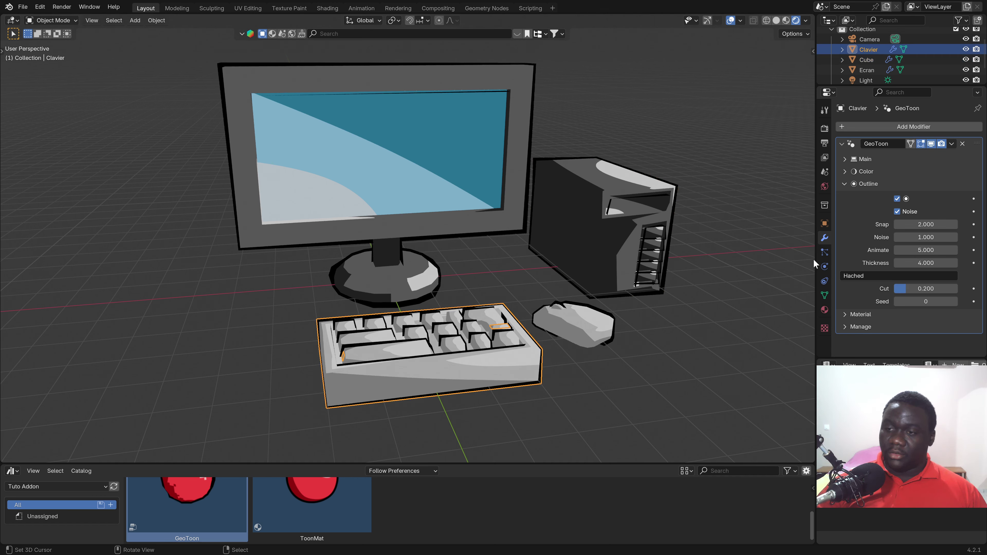
left_click(846, 184)
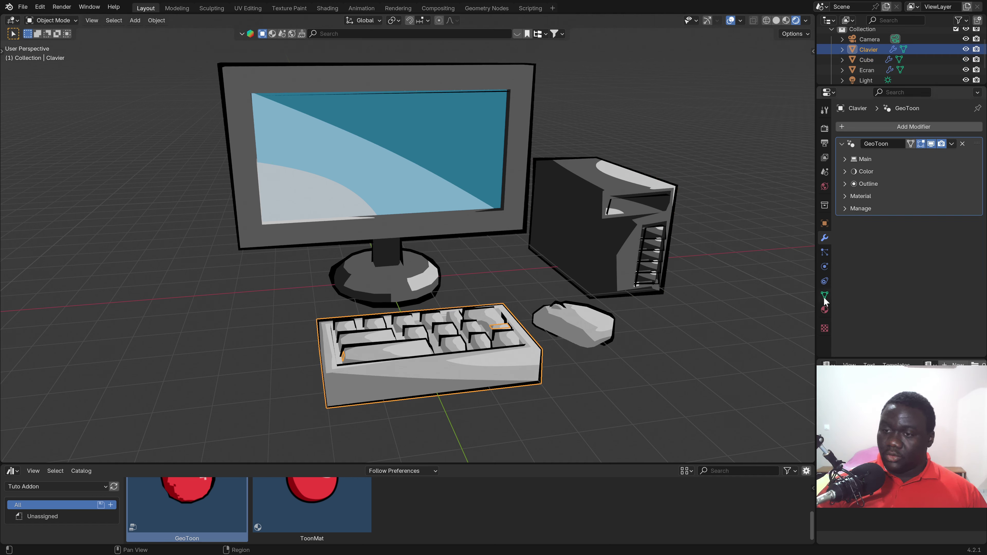
left_click(825, 310)
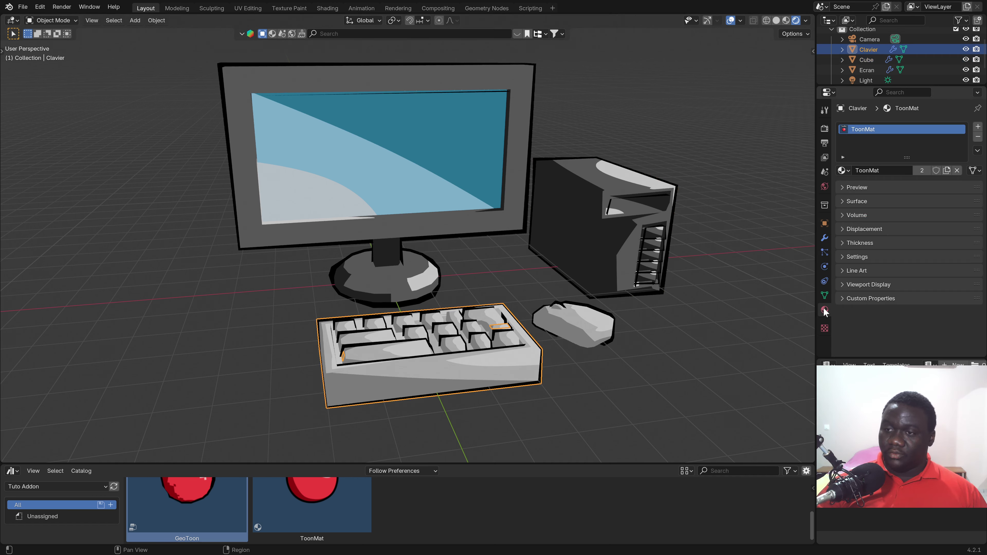
left_click(618, 245)
left_click(844, 171)
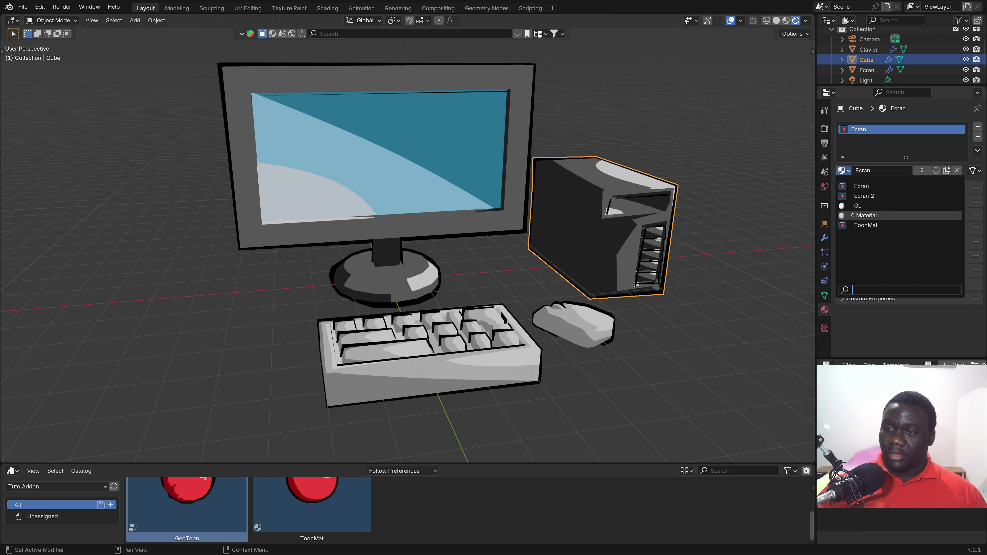
left_click(882, 225)
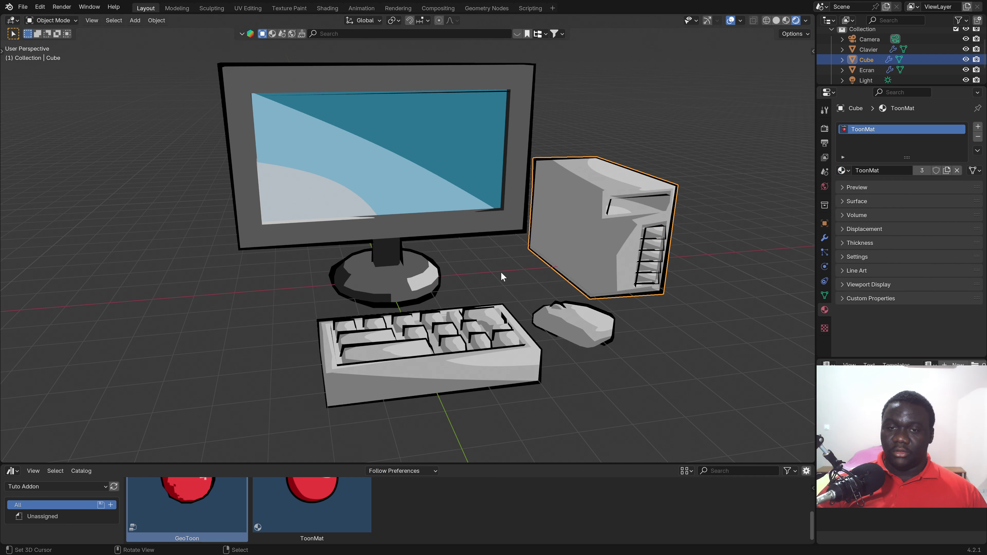
Replace the monitor frame's Ecran material with ToonMat
mouse_move(501, 271)
middle_mouse_down()
mouse_move(370, 282)
mouse_move(484, 289)
middle_mouse_up()
left_click(415, 280)
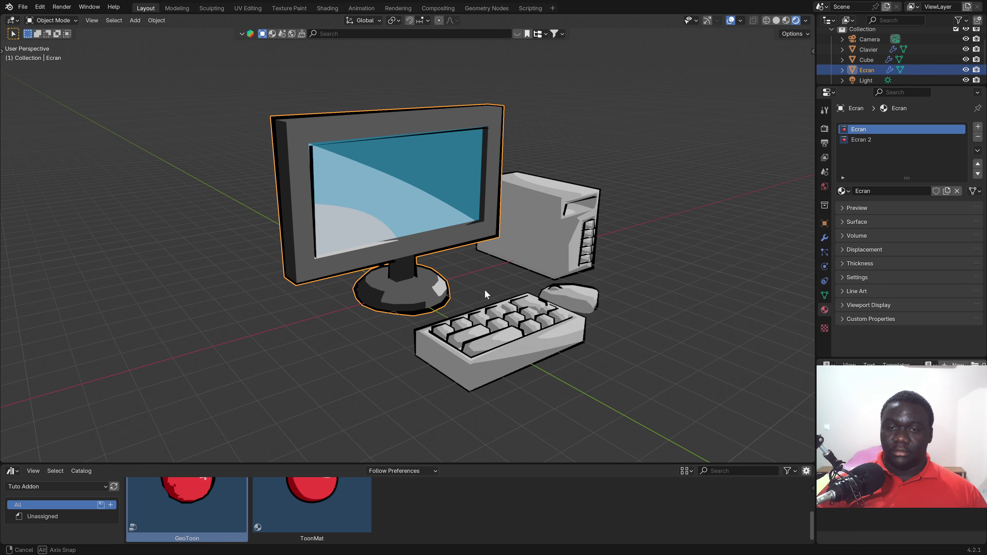
left_click(841, 191)
left_click(867, 246)
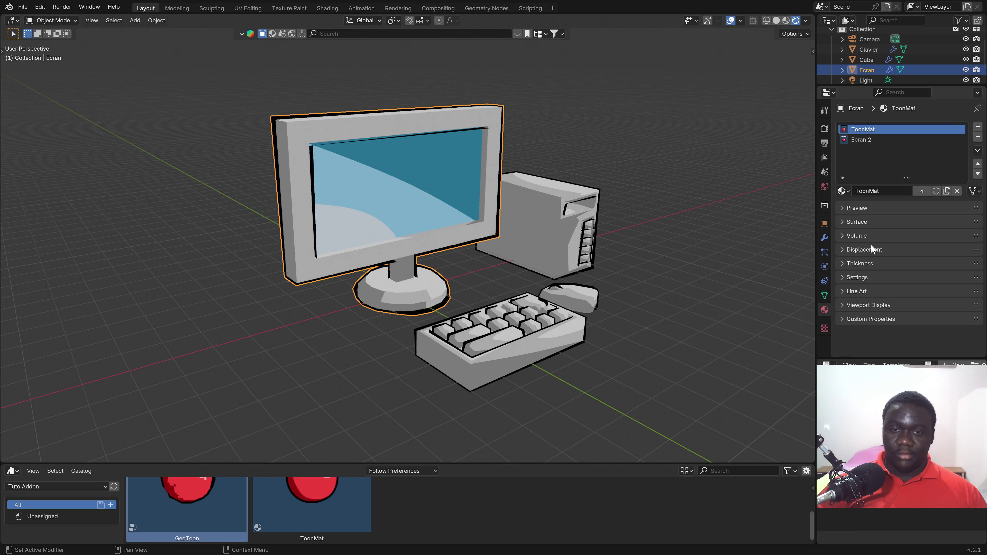
left_click(506, 279)
mouse_move(506, 278)
middle_mouse_down()
mouse_move(388, 295)
mouse_move(482, 302)
middle_mouse_up()
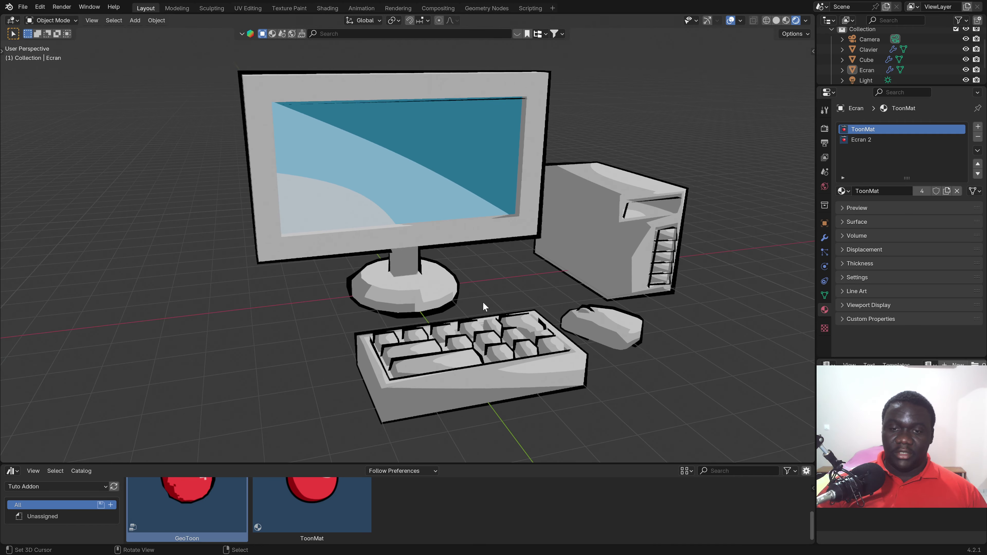
scroll(484, 304, "up", 3)
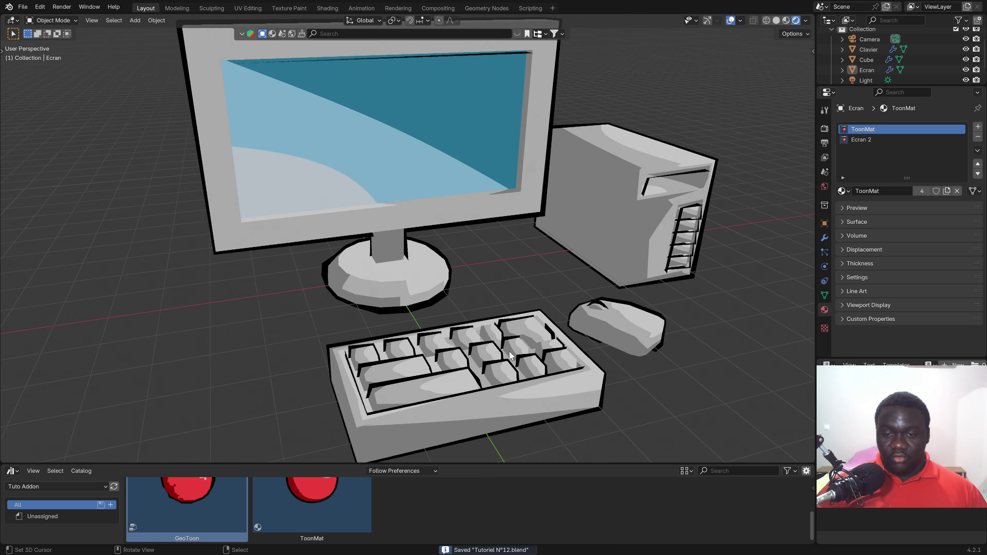
Hide overlays, shrink the asset browser and frame the computer in a frontal view
mouse_move(509, 351)
middle_mouse_down()
mouse_move(443, 313)
mouse_move(450, 307)
mouse_move(366, 305)
mouse_move(454, 314)
mouse_move(721, 30)
middle_mouse_up()
scroll(504, 348, "down", 2)
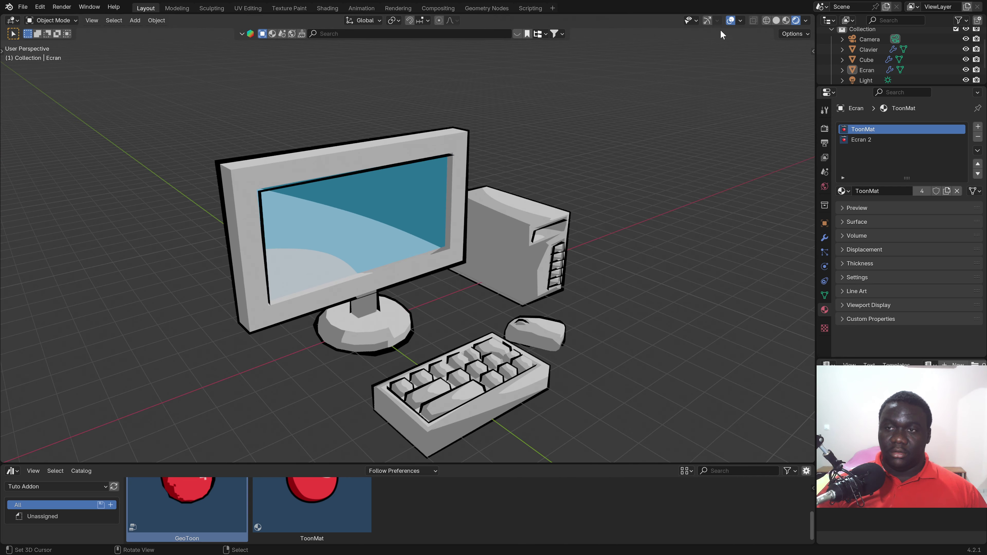
left_click(731, 21)
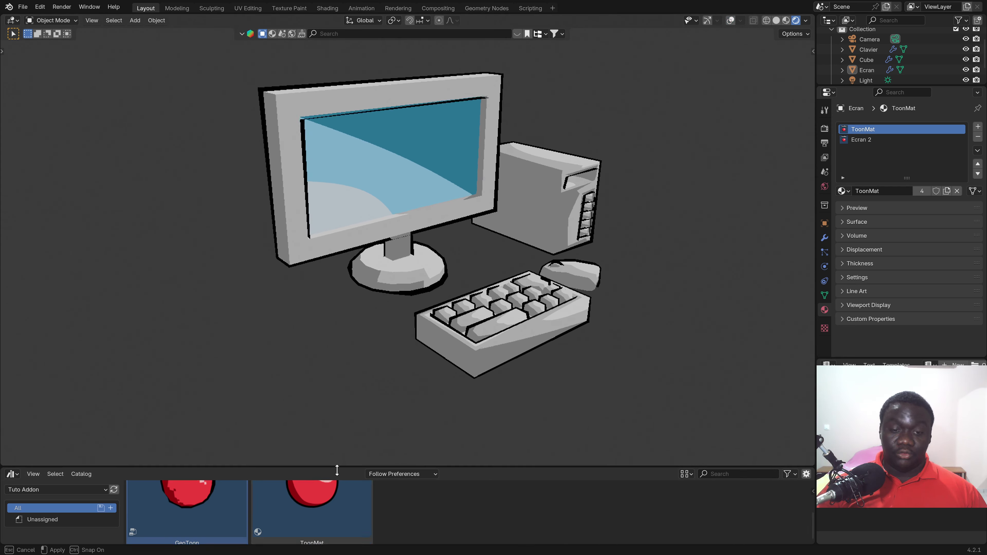
left_click_drag(333, 467, 343, 533)
scroll(489, 337, "up", 1)
scroll(489, 336, "up", 2)
middle_click_drag(489, 336, 479, 320)
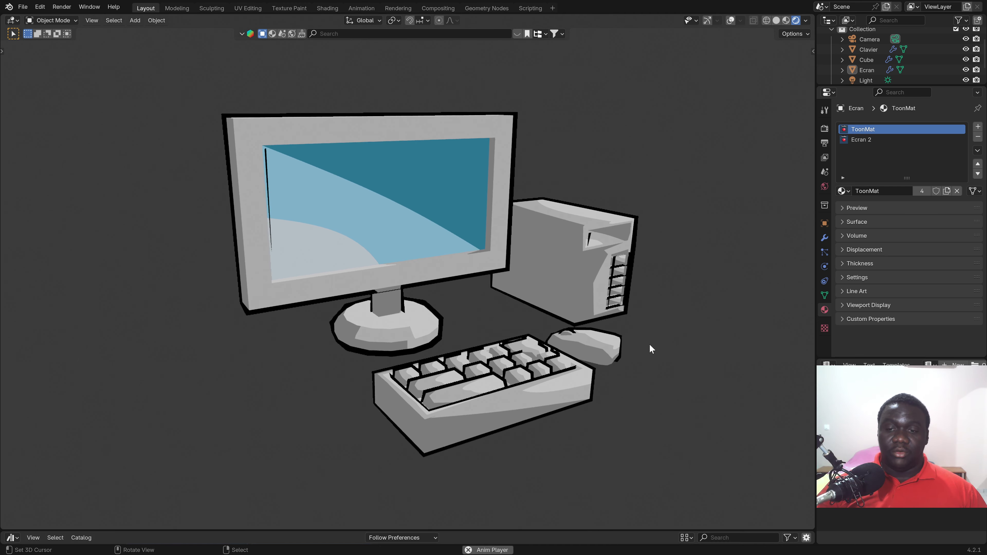
mouse_move(650, 344)
middle_mouse_down()
mouse_move(495, 316)
mouse_move(360, 354)
mouse_move(335, 345)
mouse_move(331, 329)
mouse_move(448, 329)
mouse_move(460, 346)
mouse_move(424, 356)
mouse_move(394, 348)
mouse_move(418, 353)
mouse_move(495, 305)
middle_mouse_up()
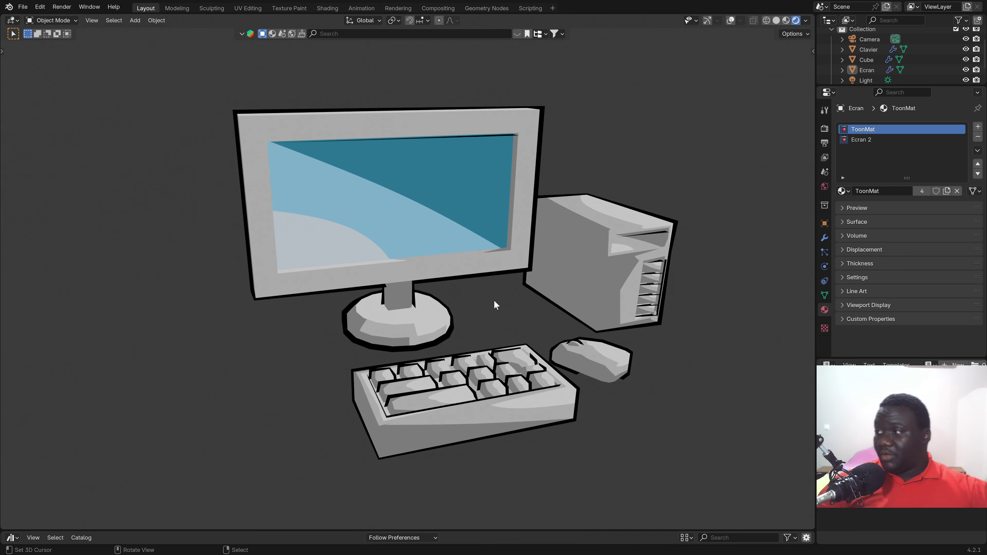